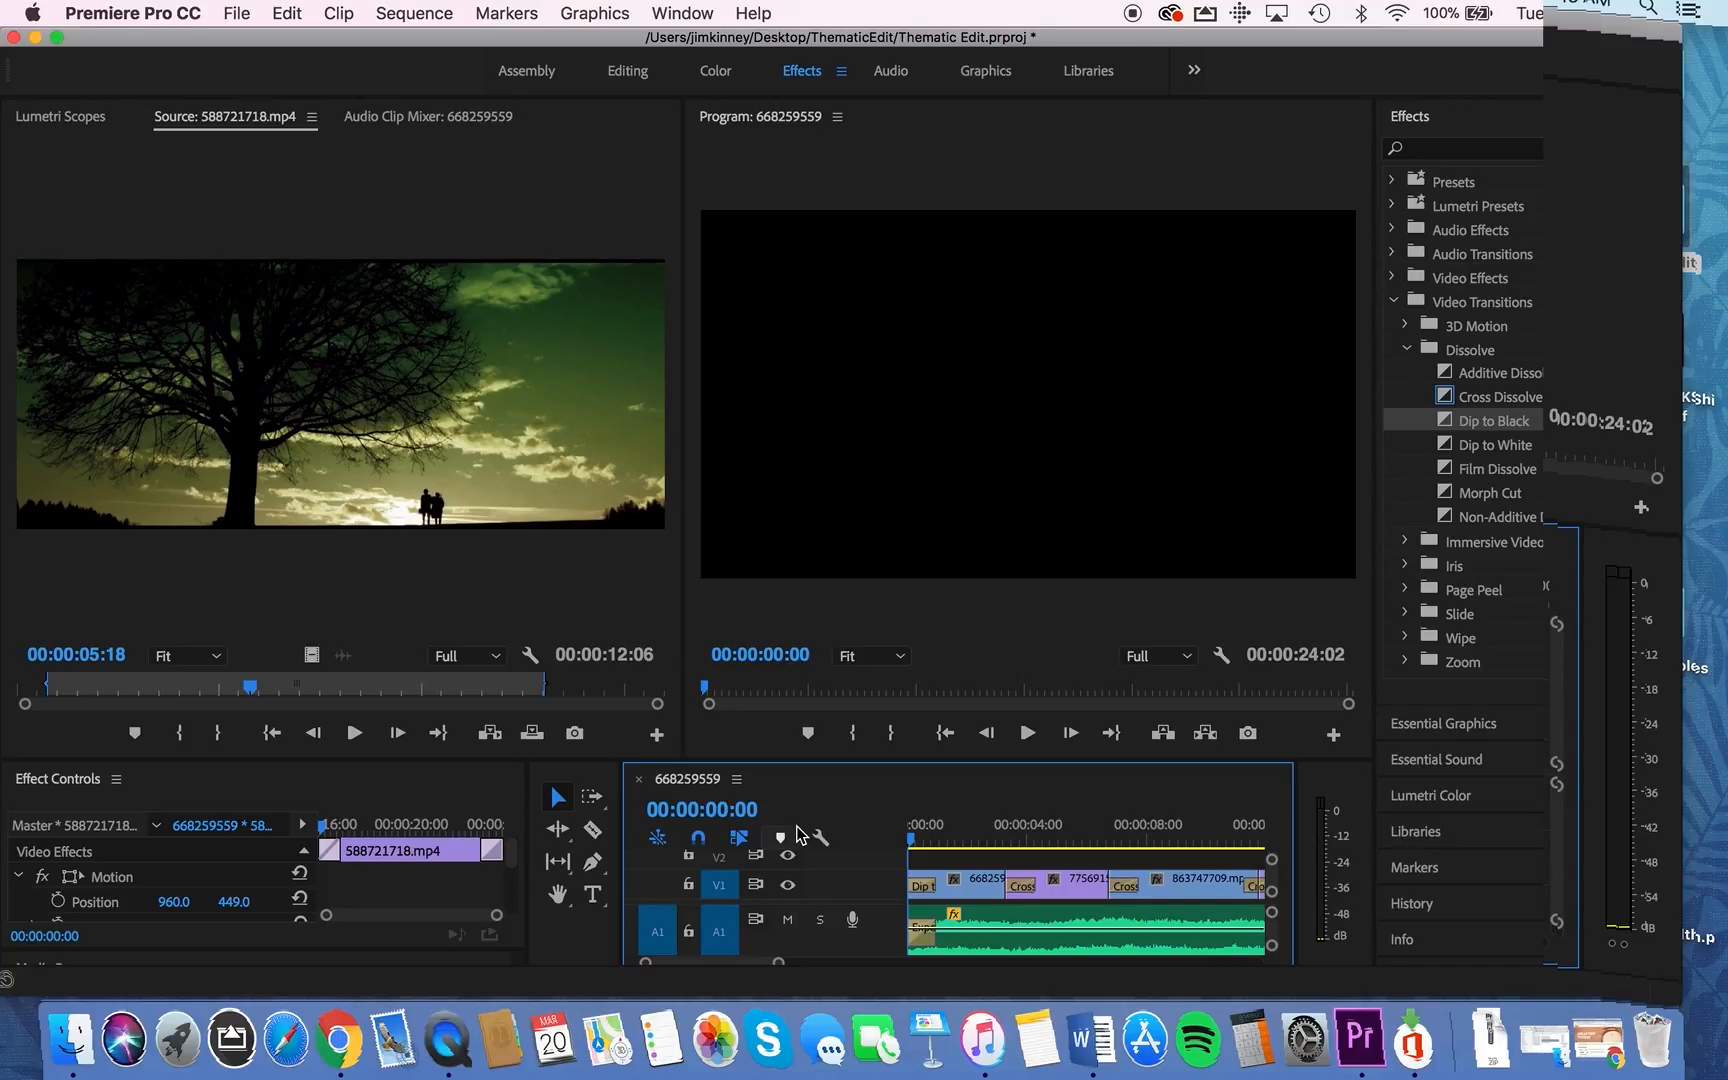
Play the finished 668259559 sequence from the start to its end
key(space)
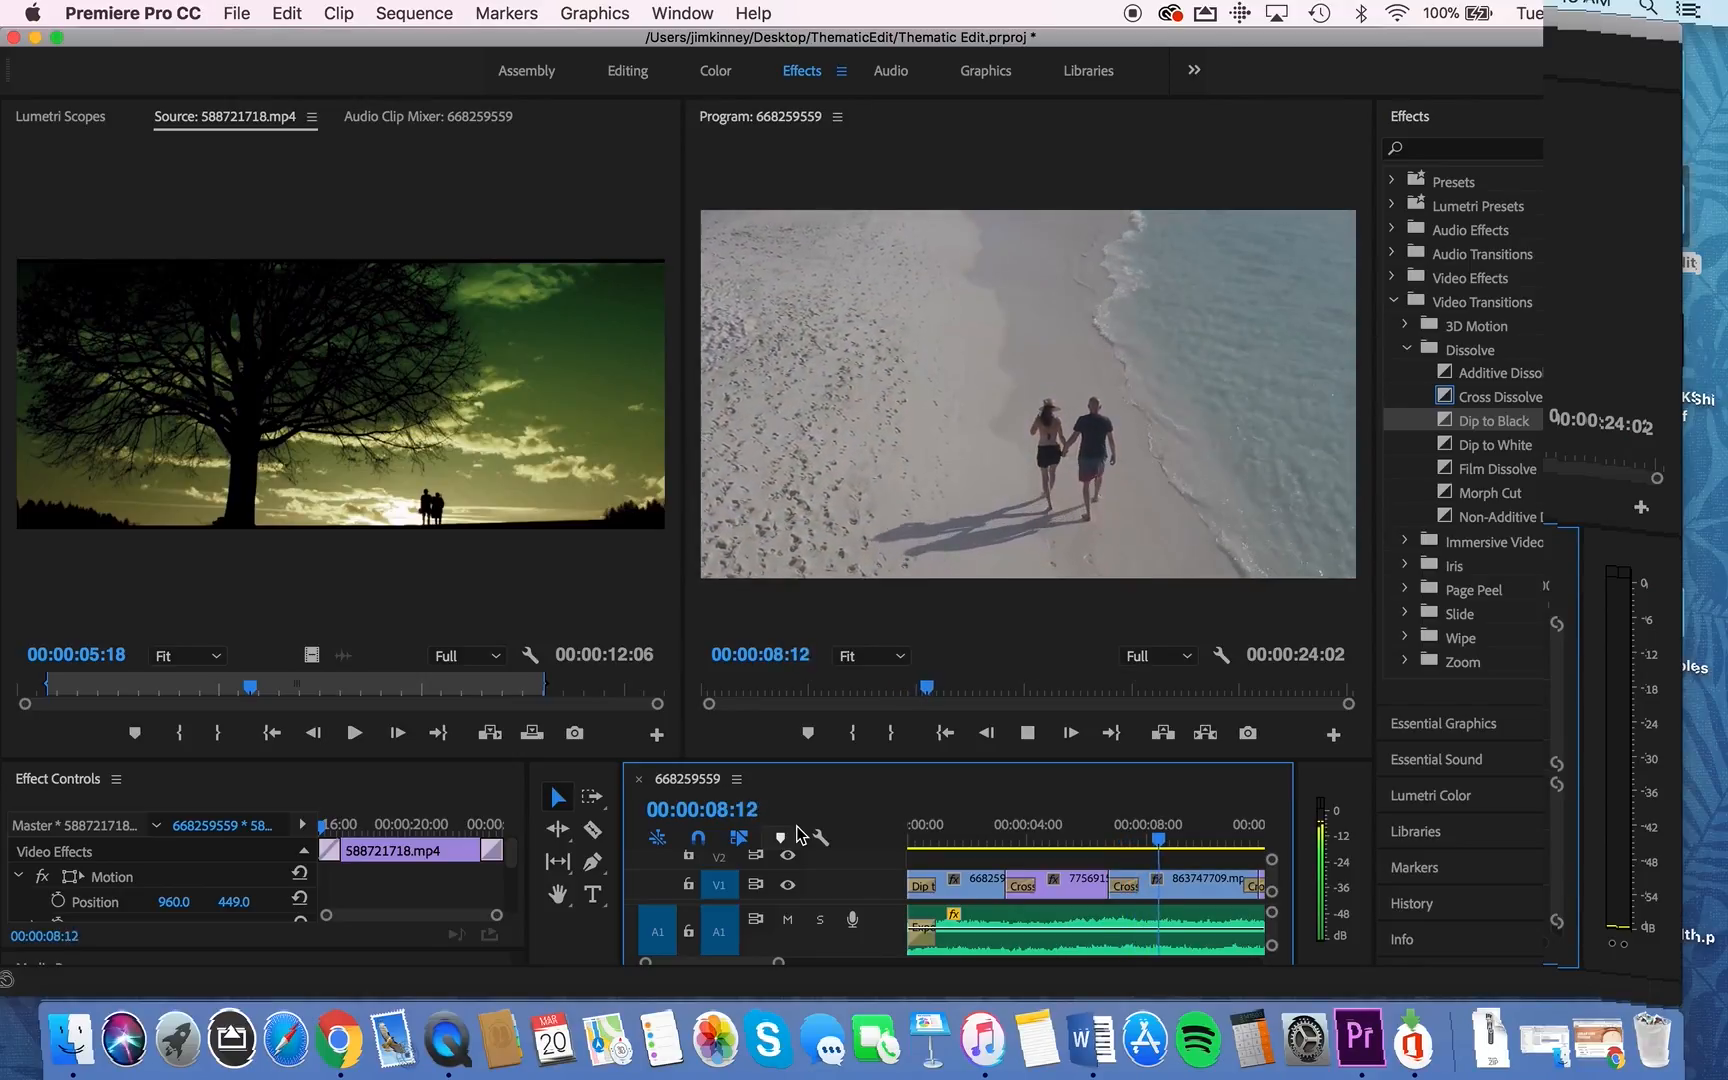
key(XF86AudioRaiseVolume)
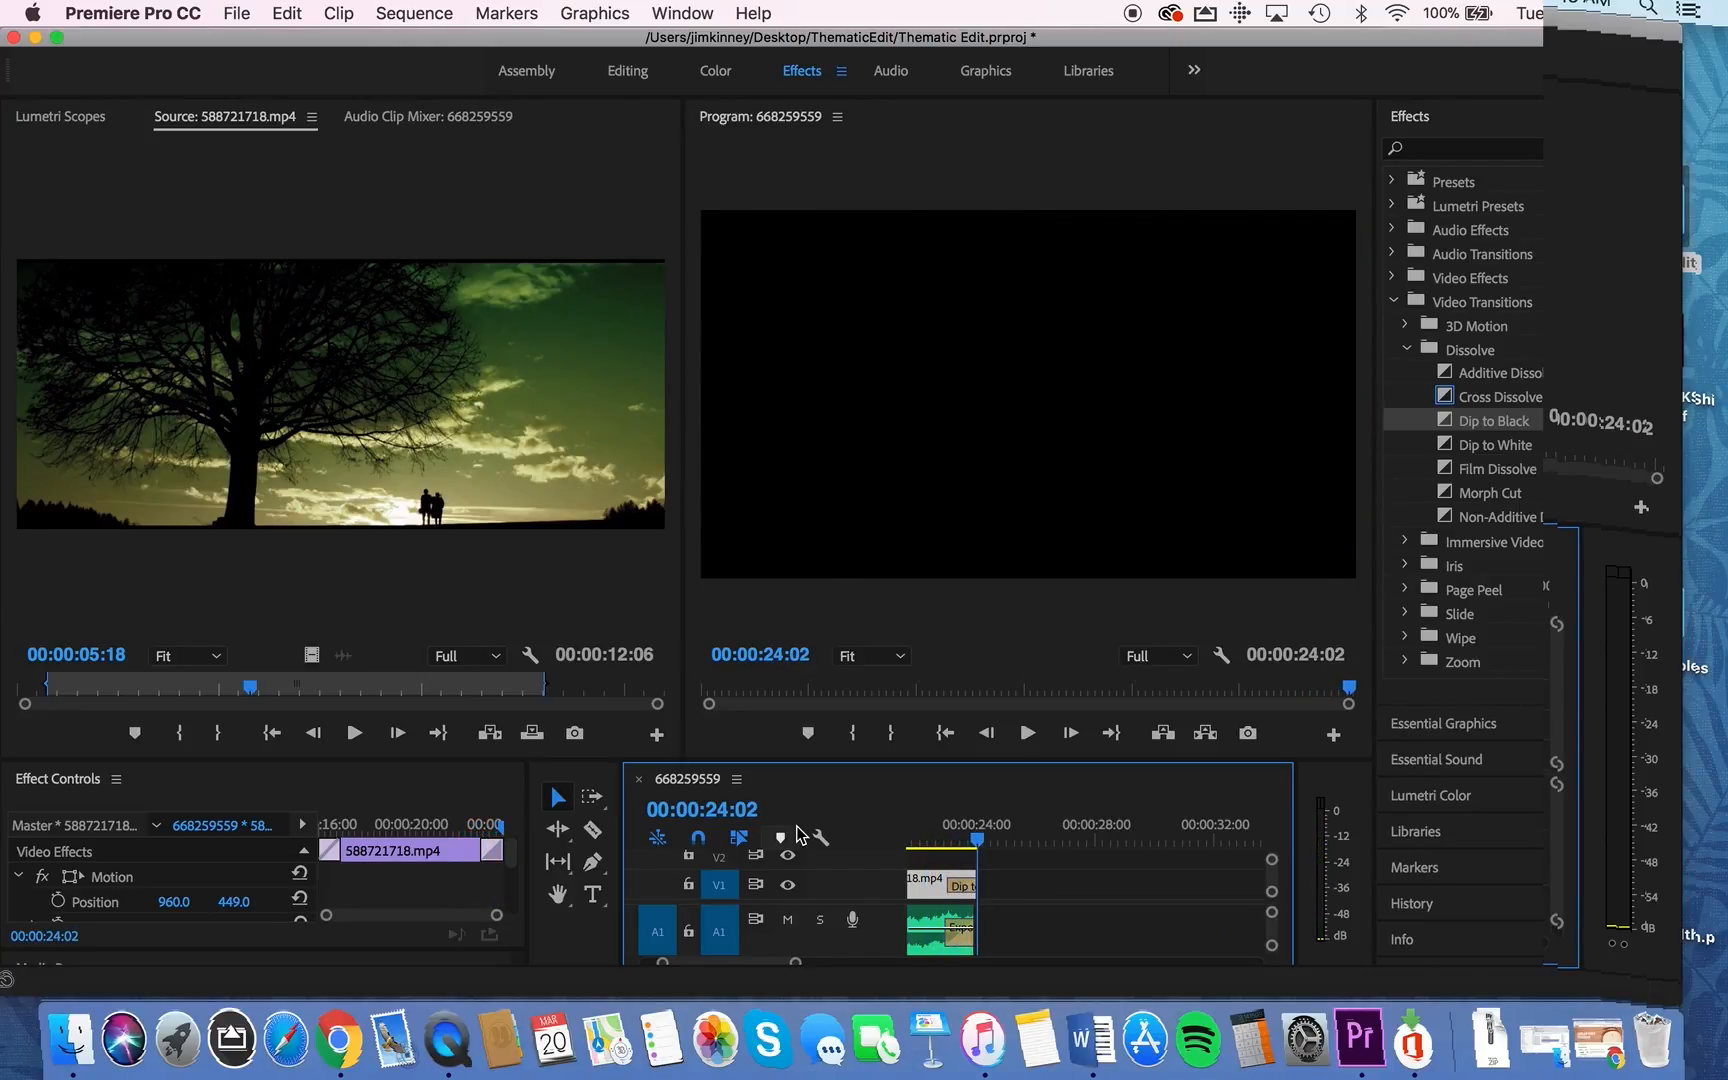
key(space)
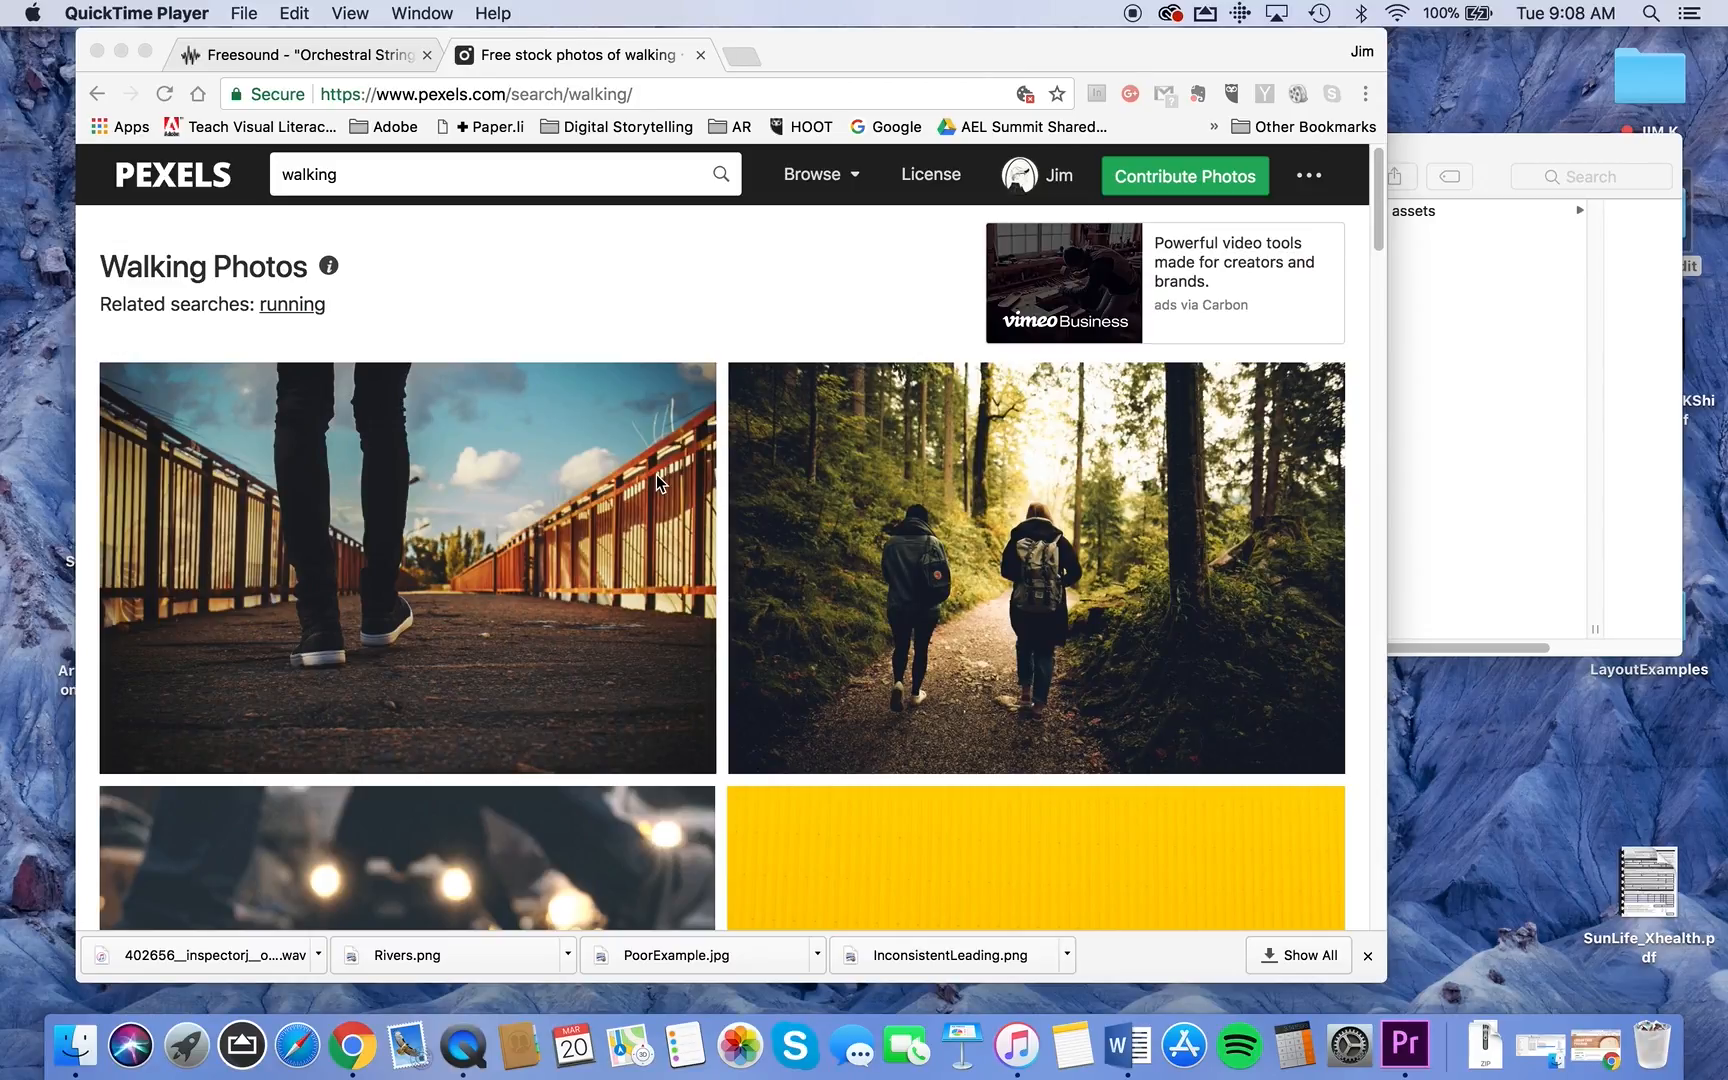
Show the media files in the ThematicEdit assets folder and preview the Orchestral Strings, Warm, A.wav sound on its Freesound page
click(1418, 368)
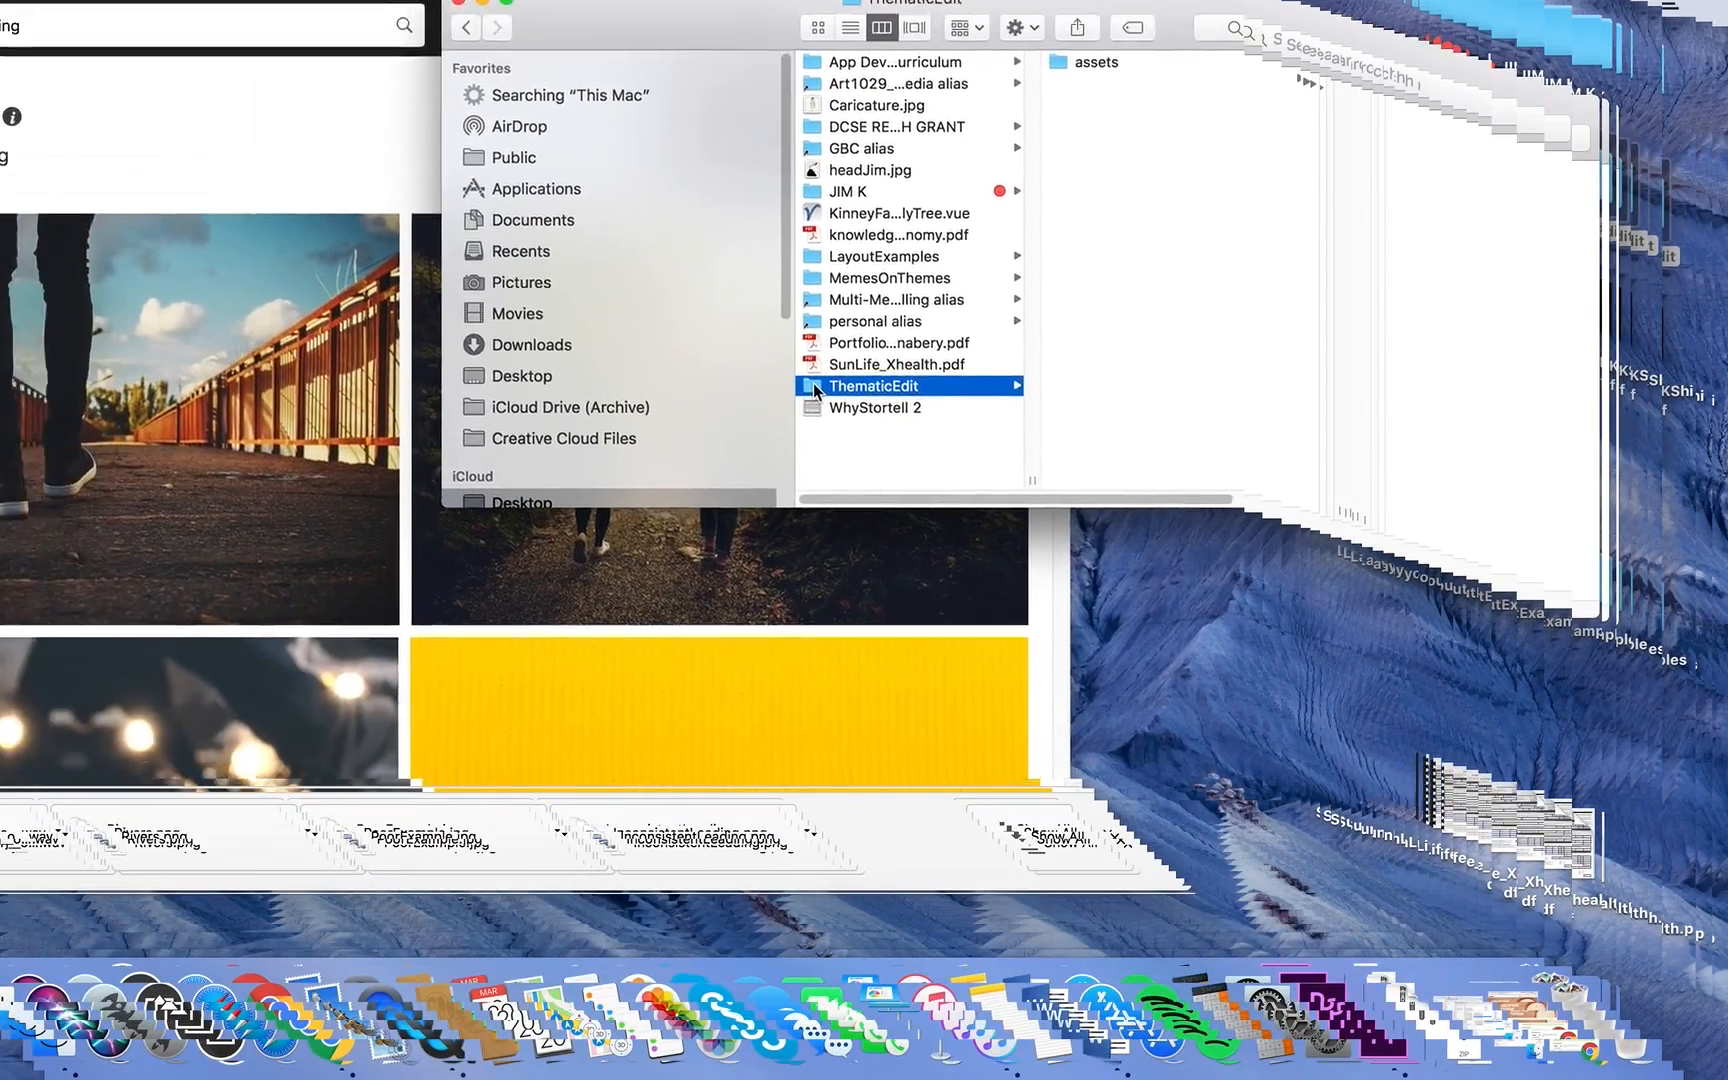
click(1060, 62)
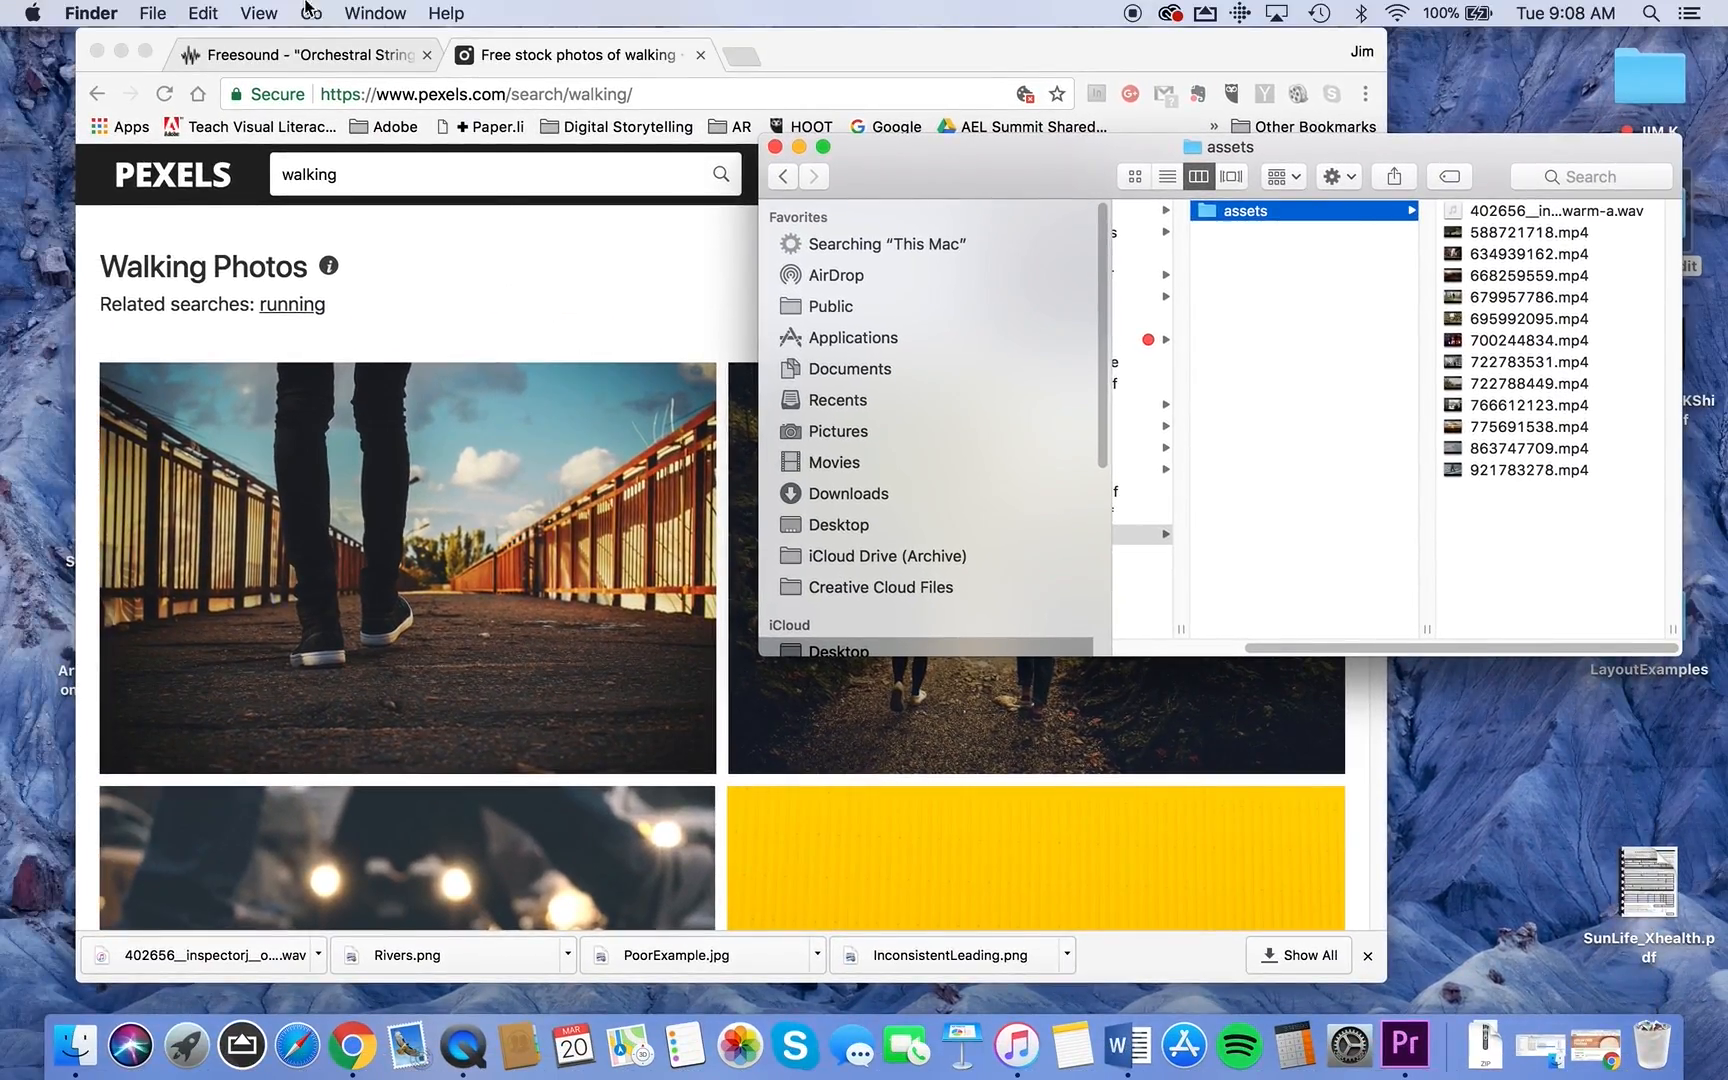
click(254, 58)
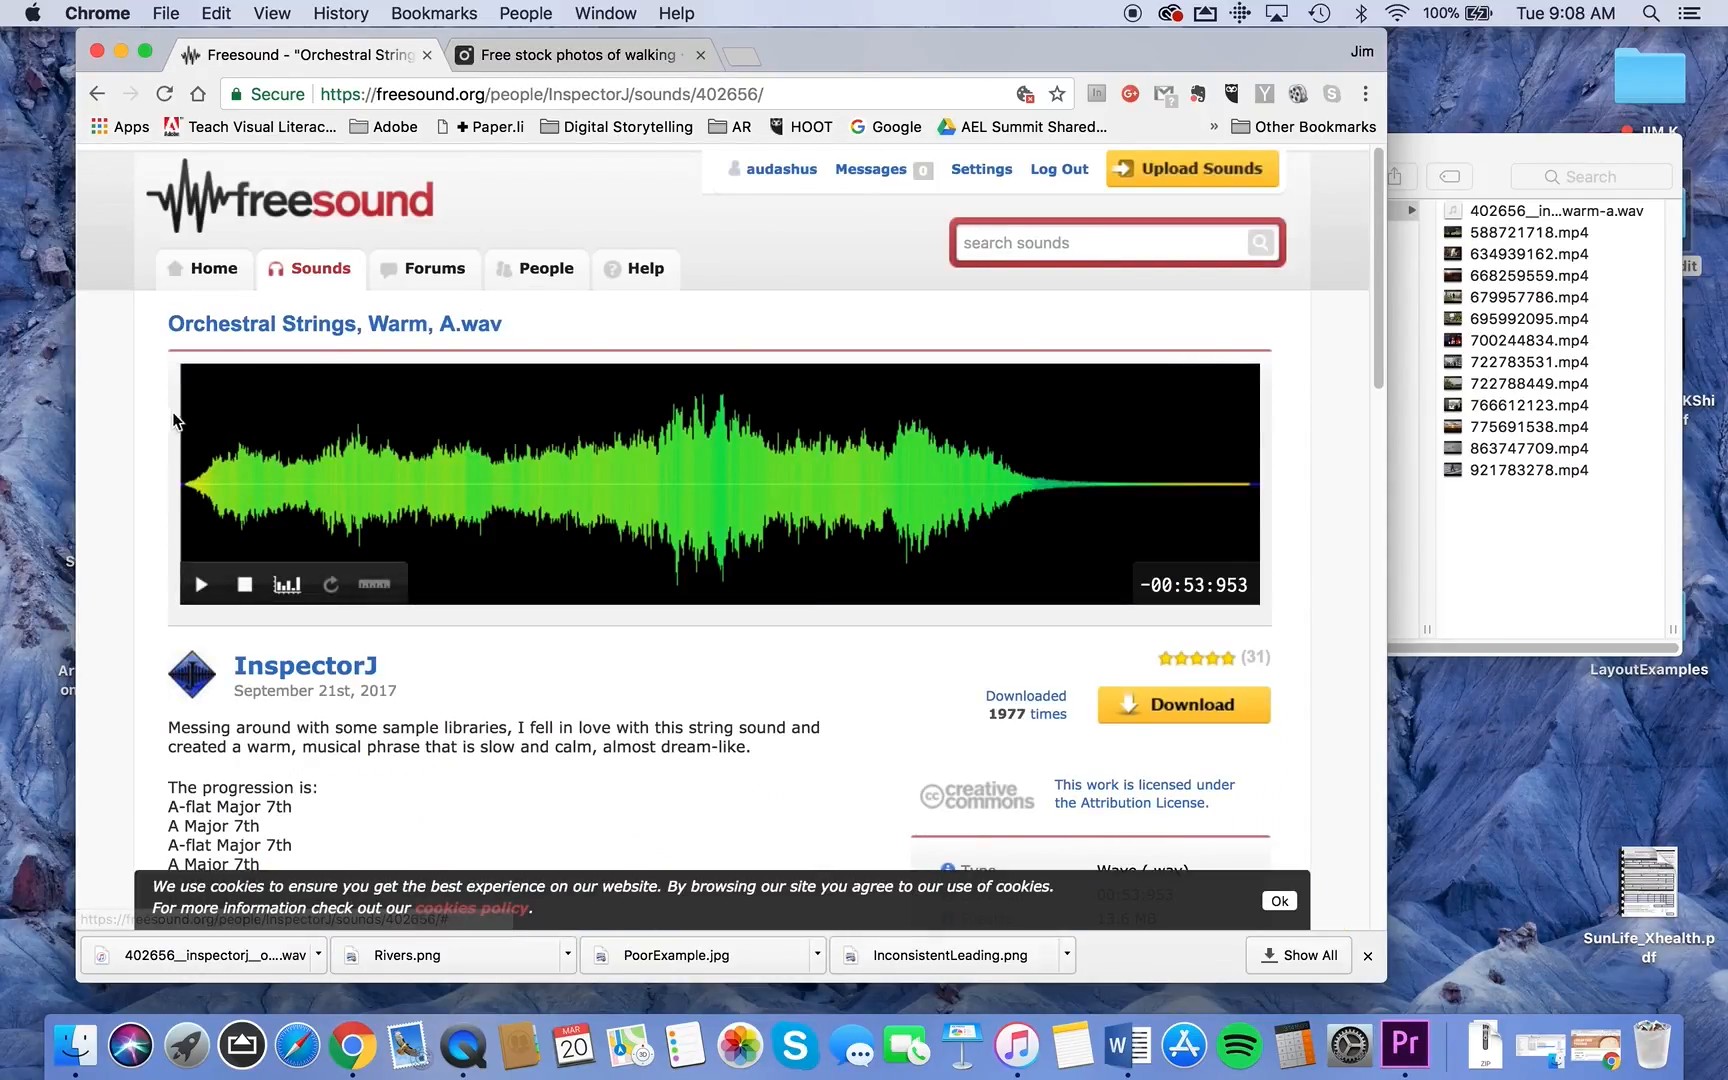
click(207, 586)
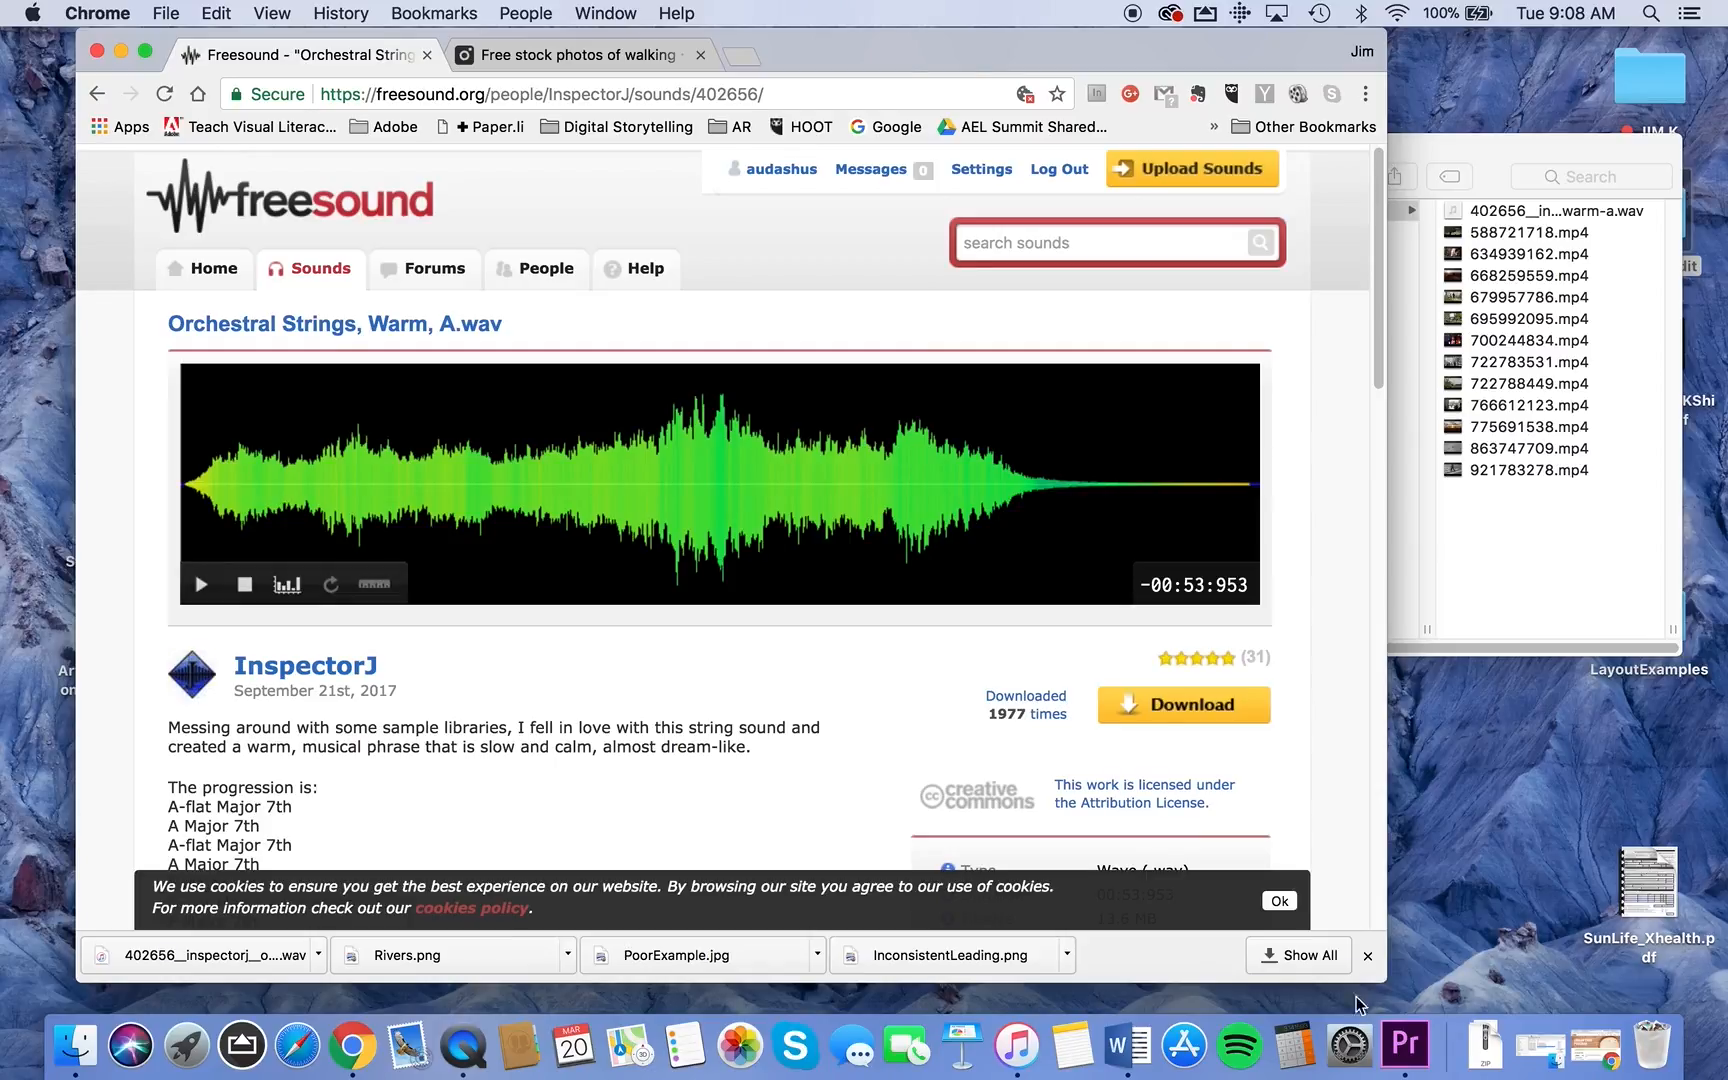
Switch to Premiere Pro and start a new project named Thematic Edit with the DV capture format
click(1407, 1048)
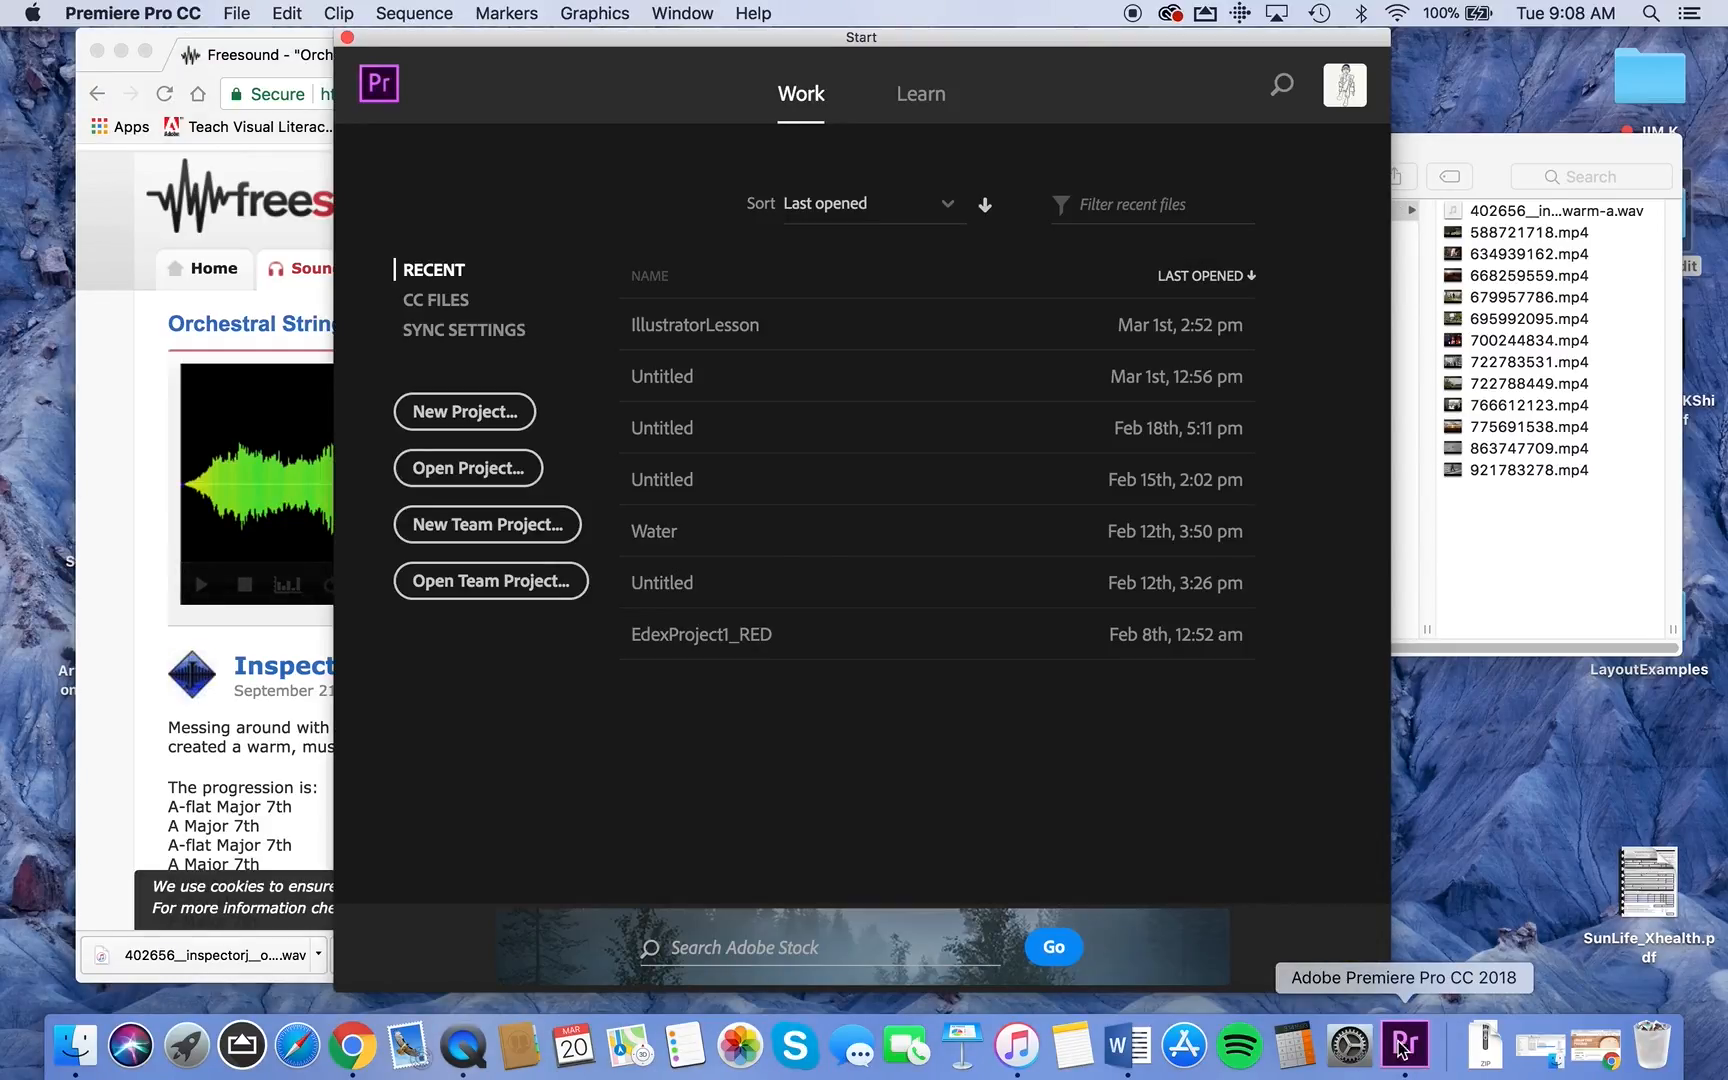
click(481, 416)
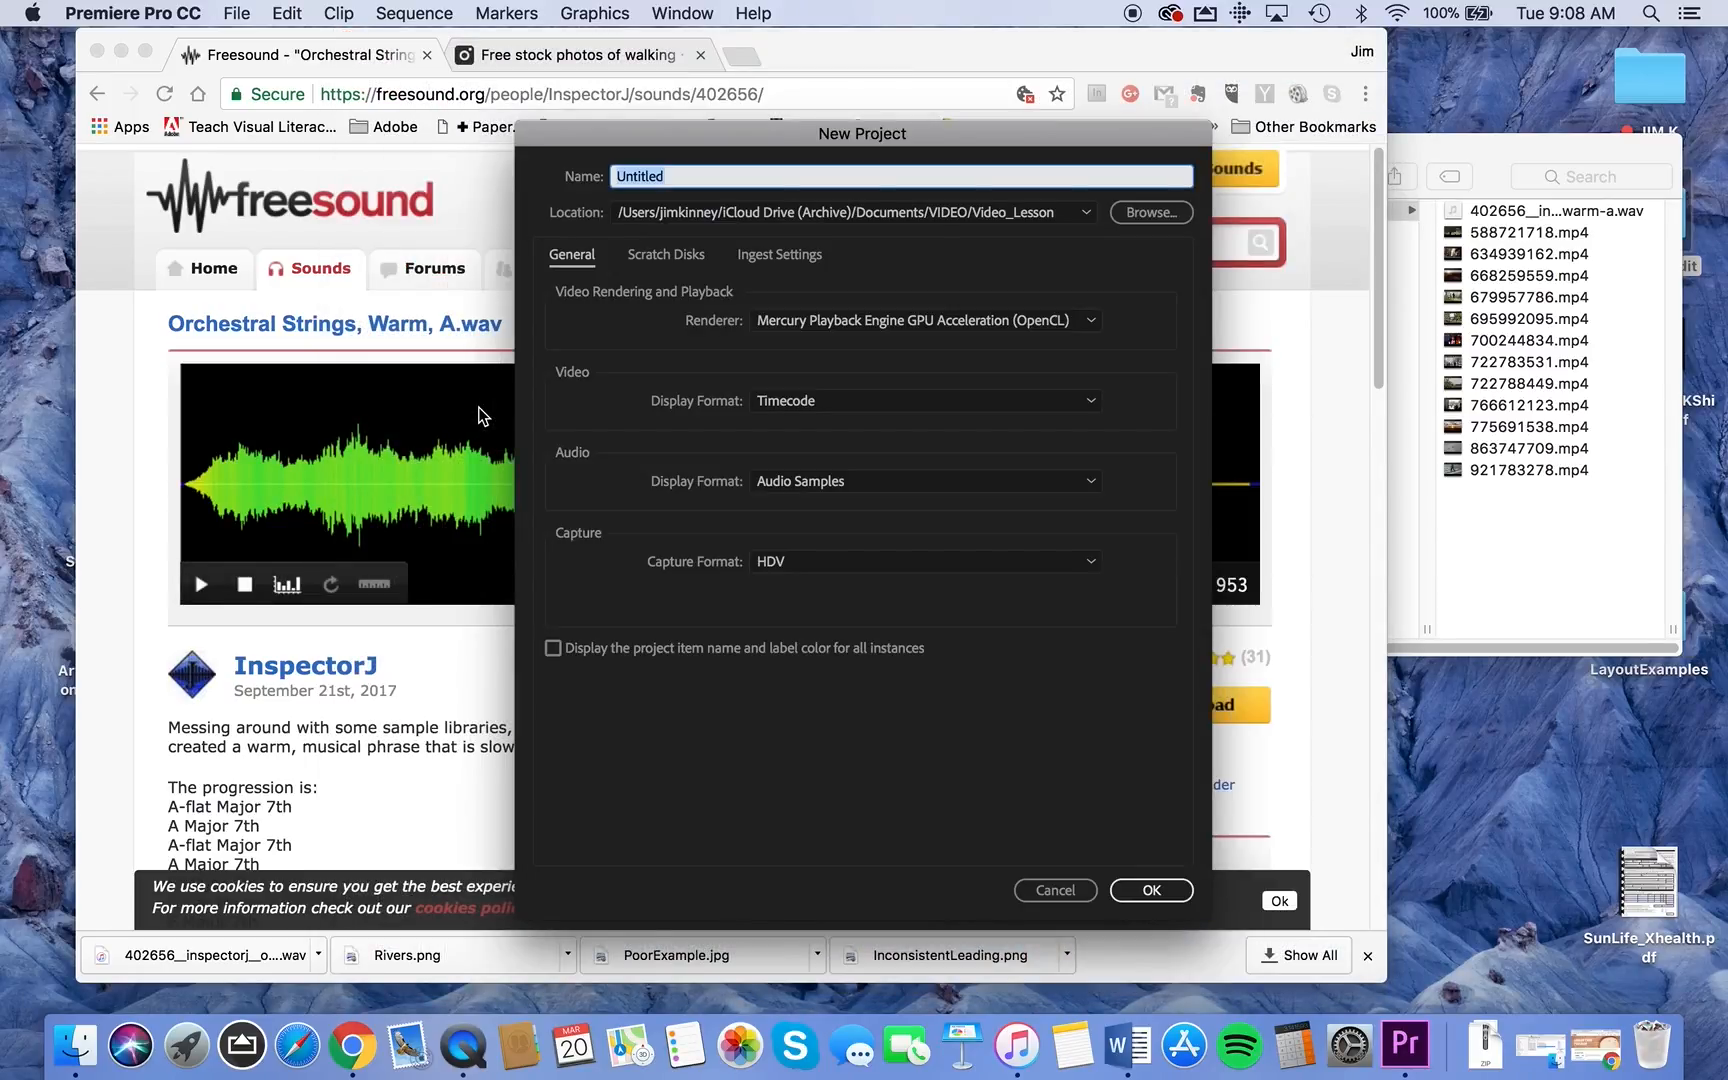
click(797, 568)
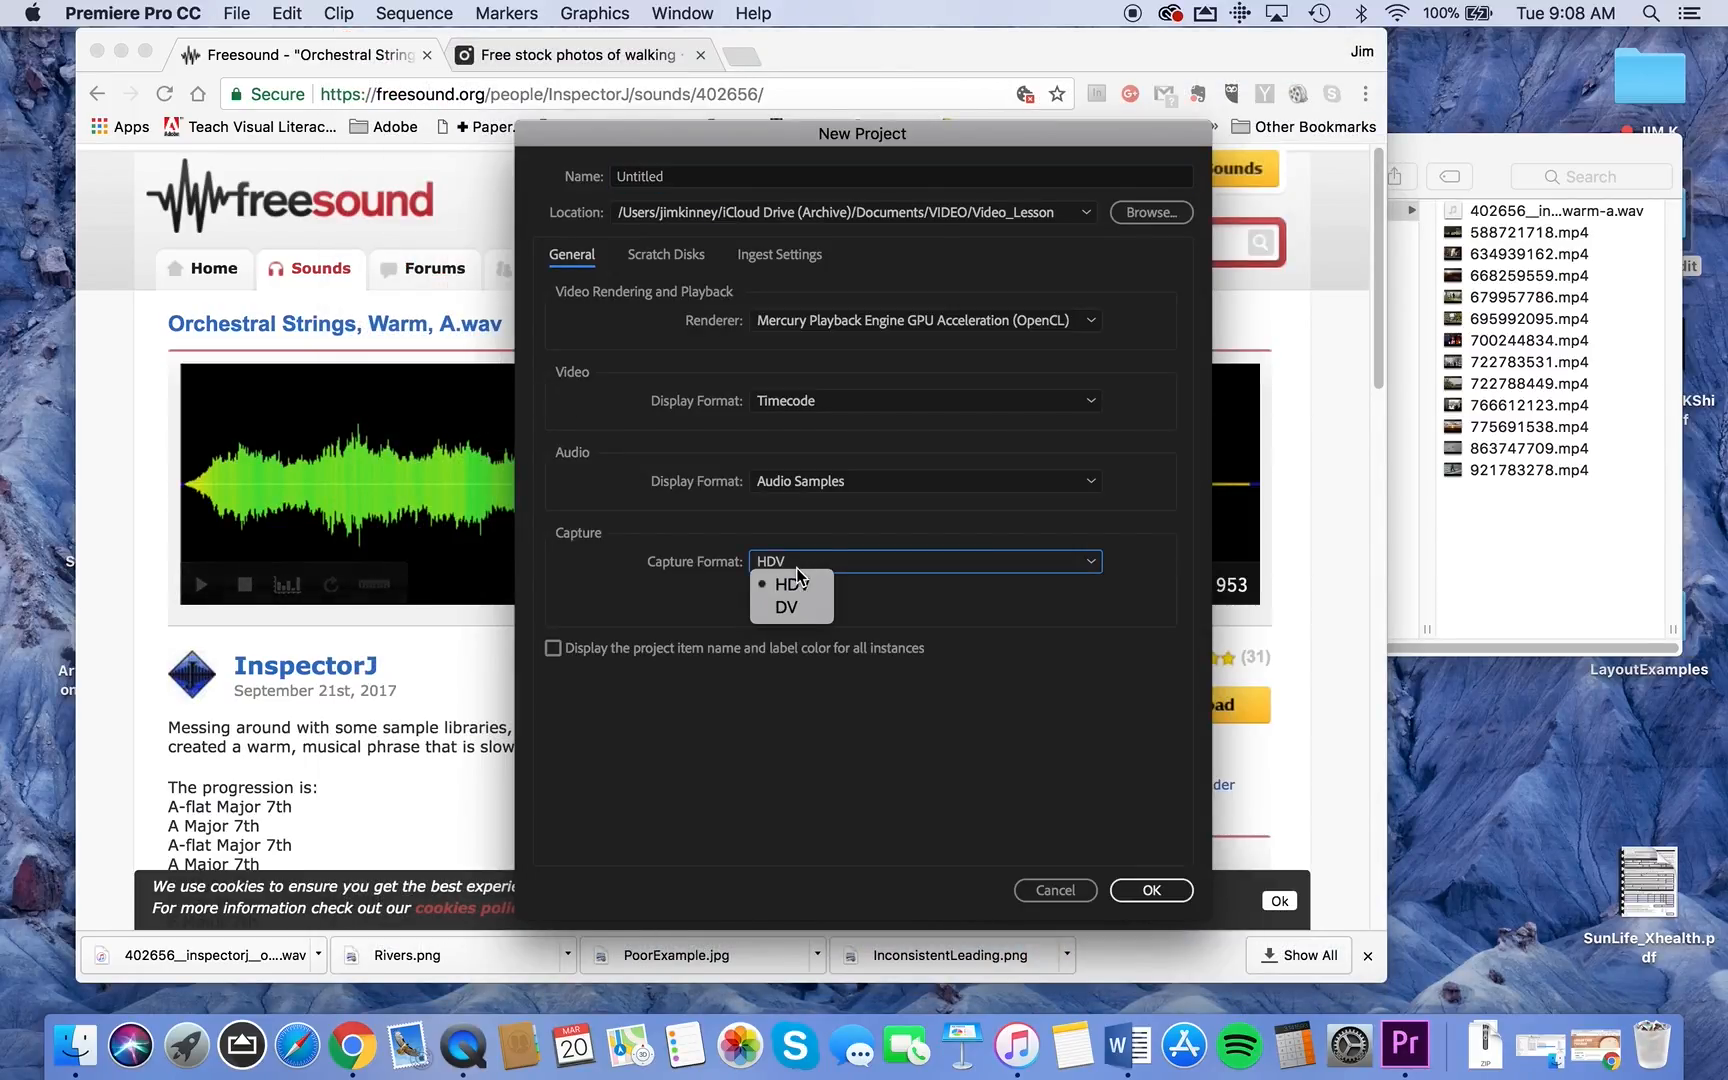
click(790, 602)
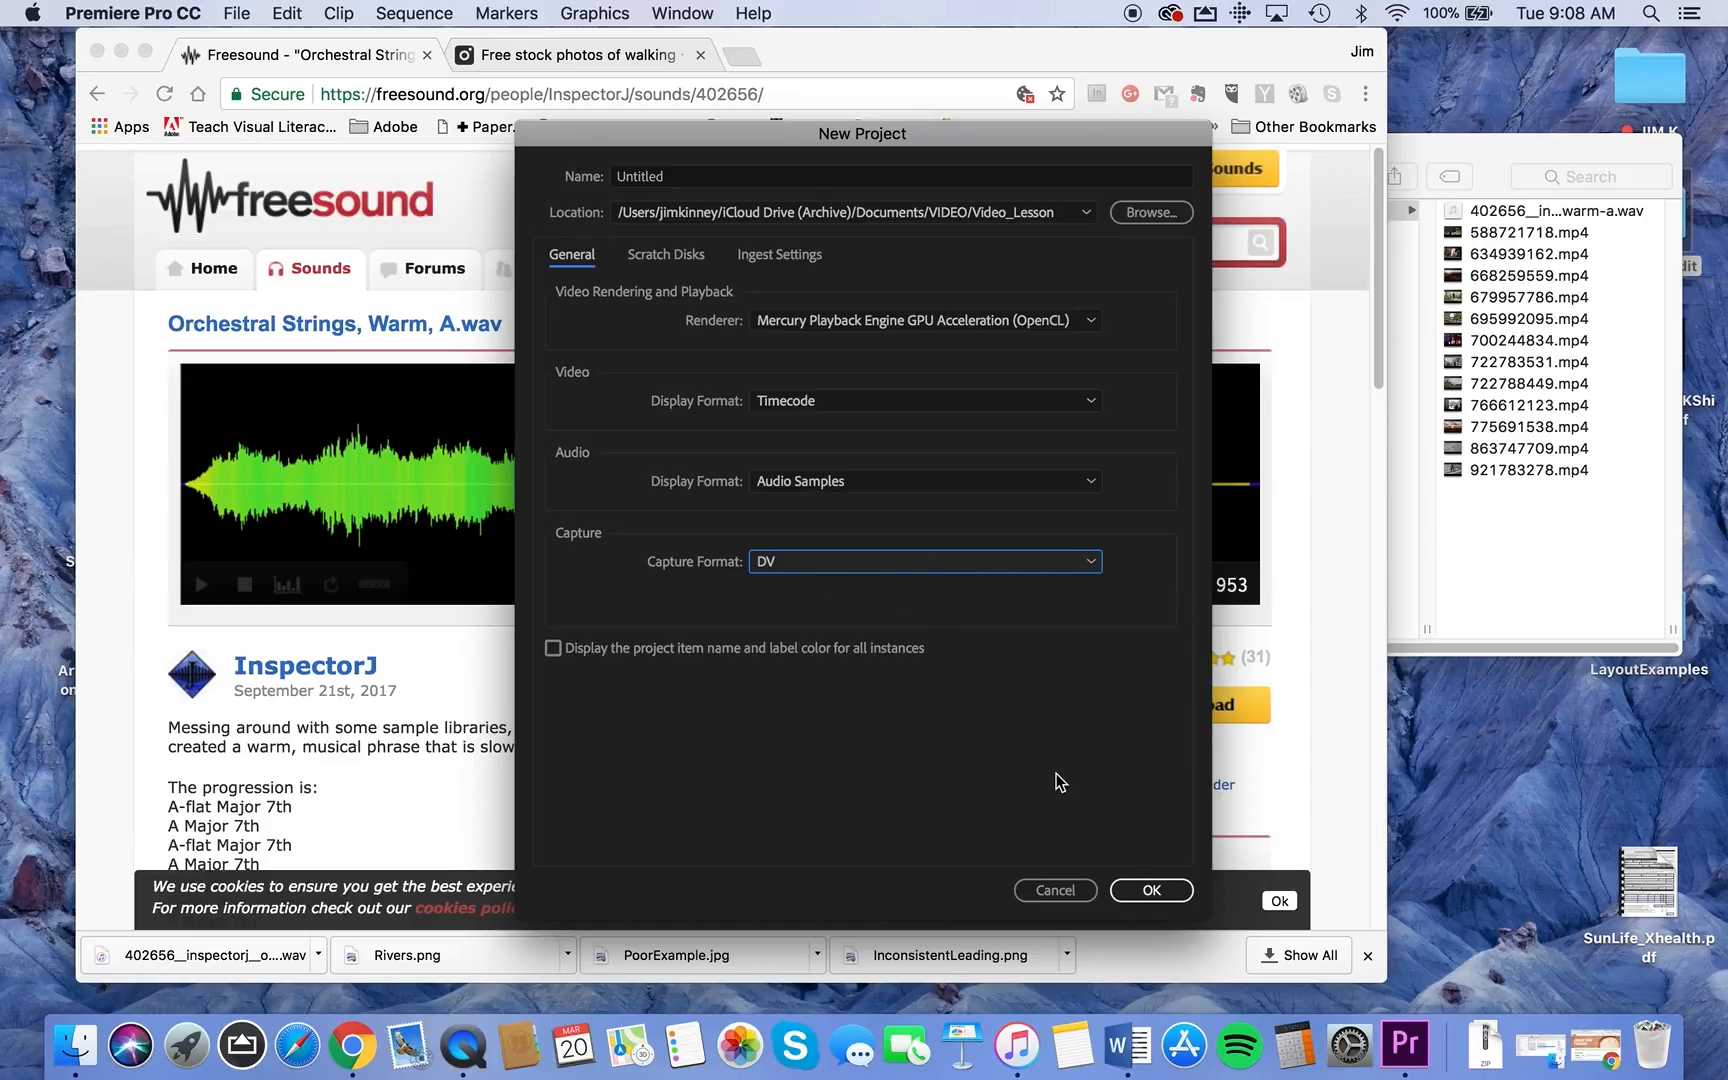
click(704, 176)
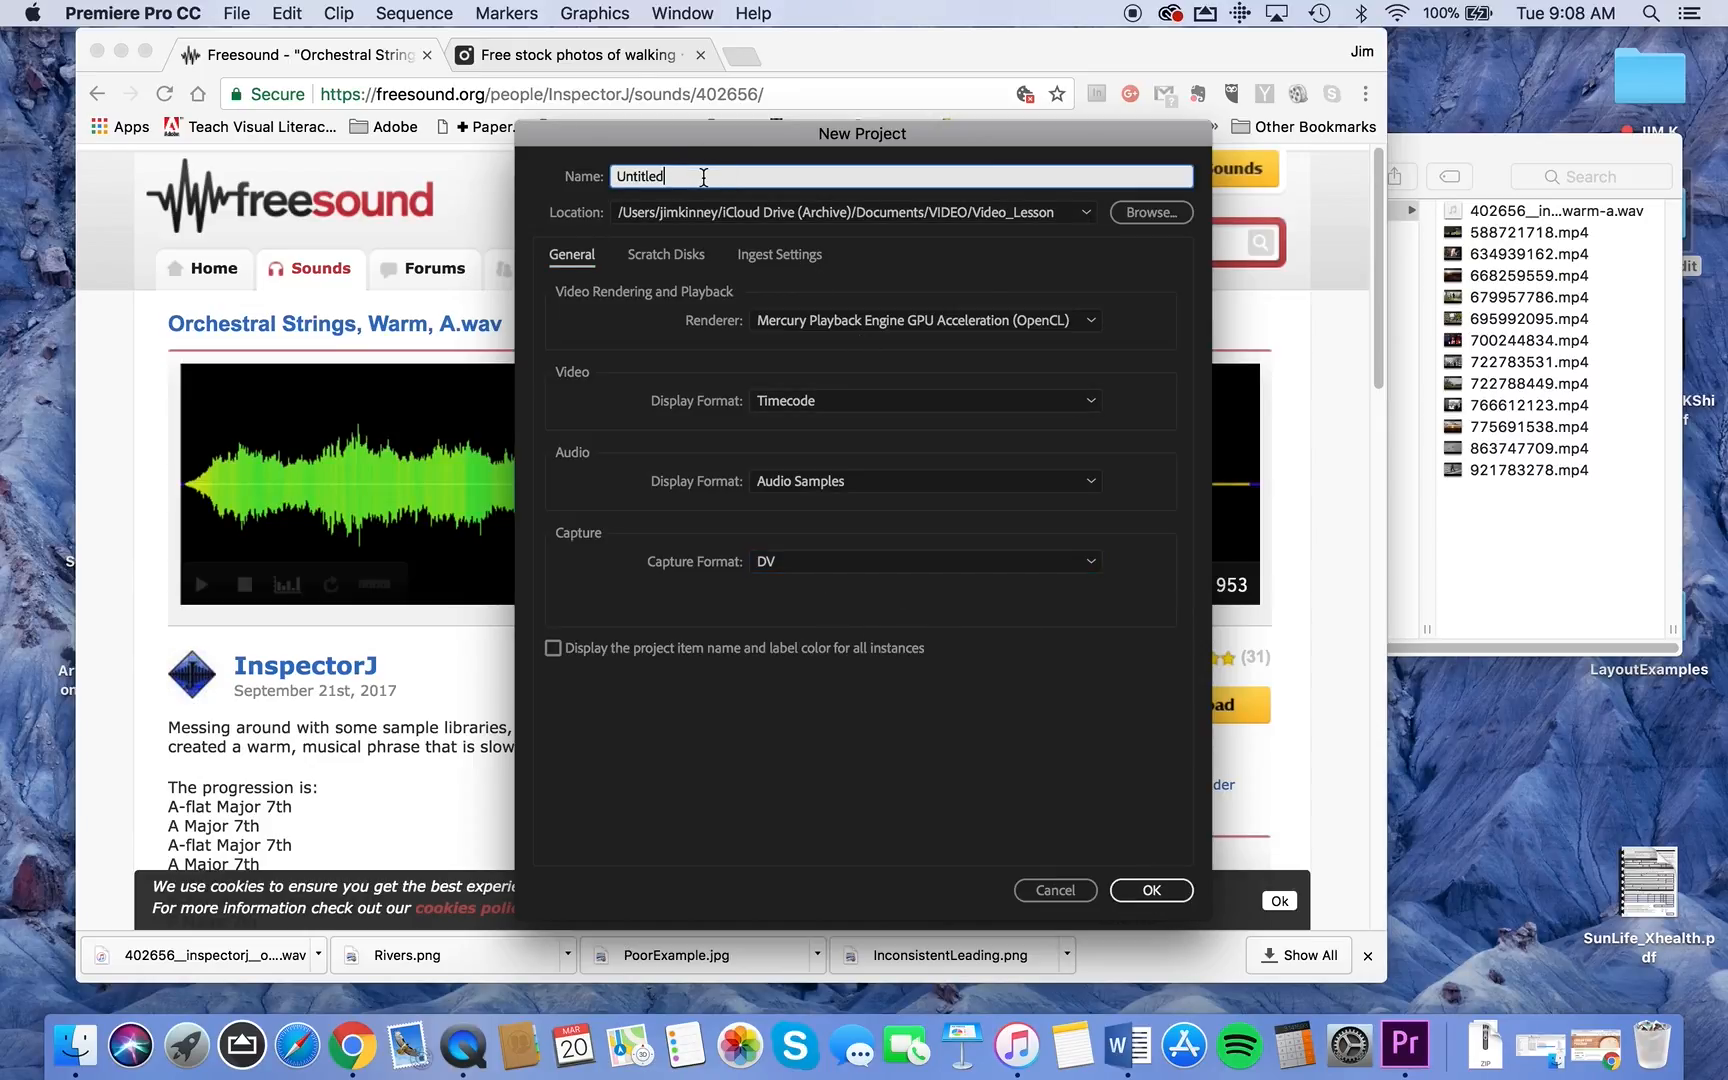
double_click(676, 177)
text(Thematic Edit)
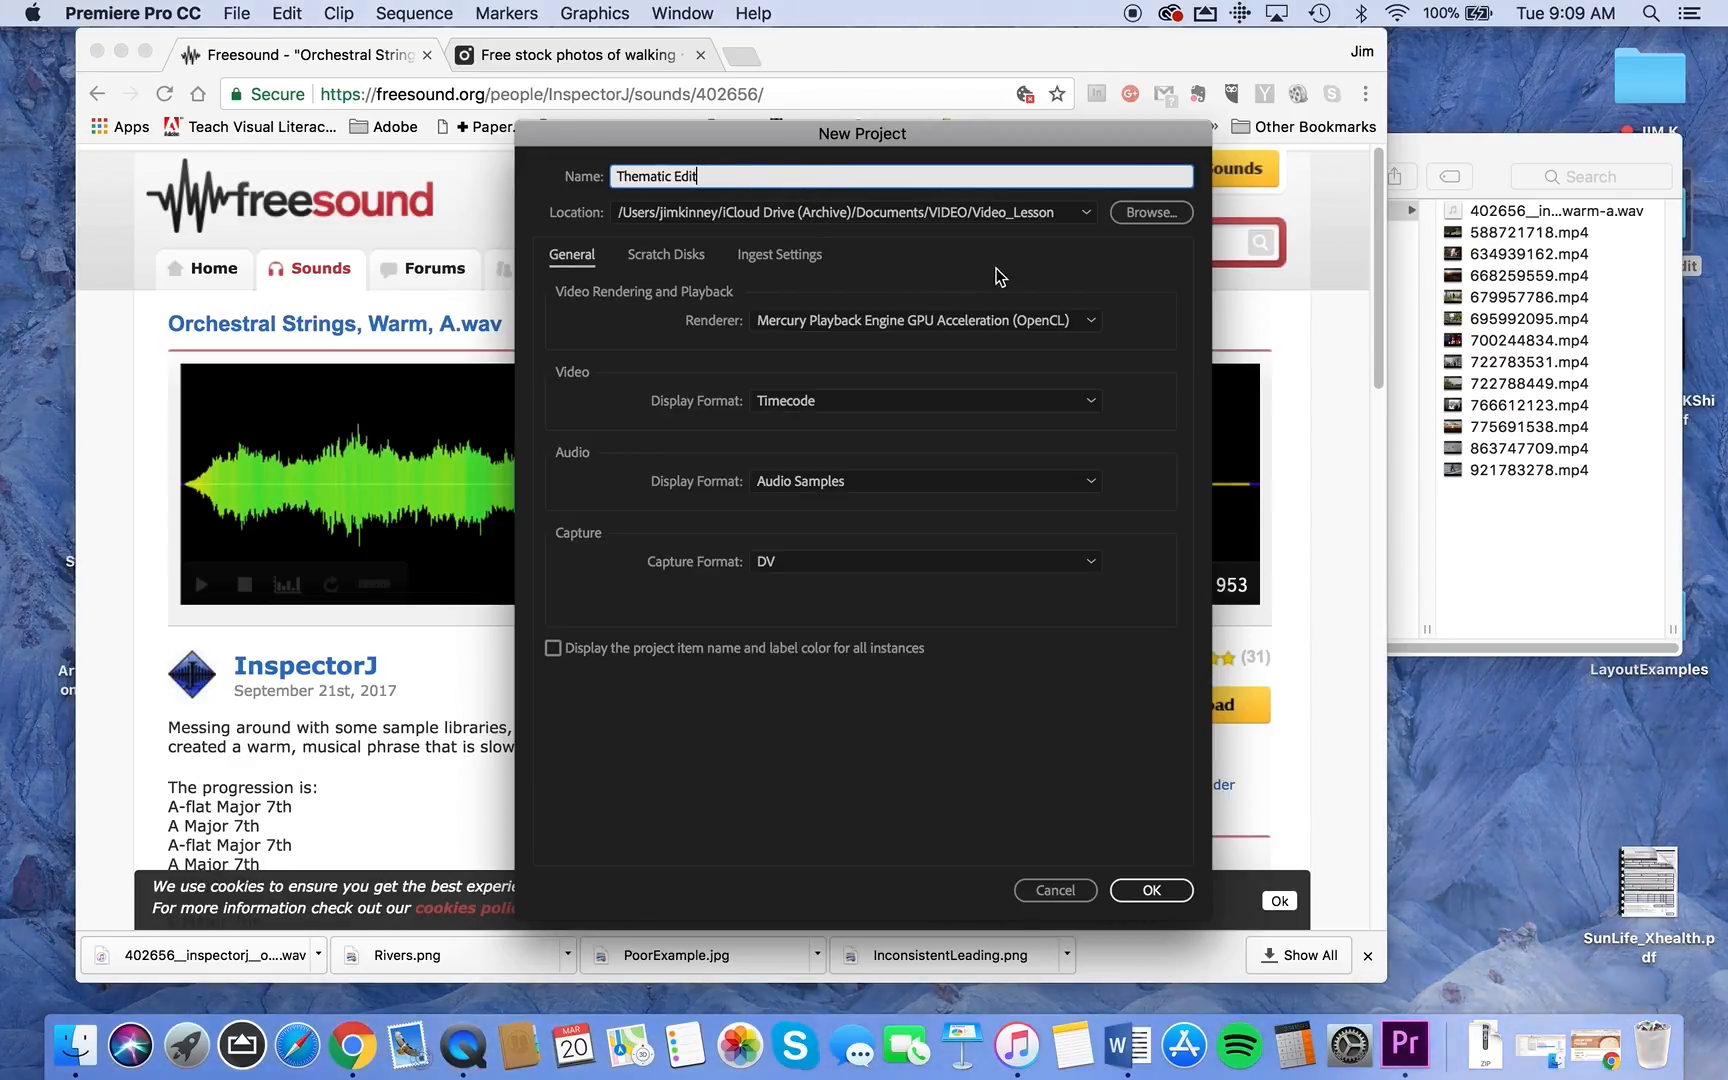
Set the project location to the ThematicEdit folder on the Desktop and create the project
click(1152, 212)
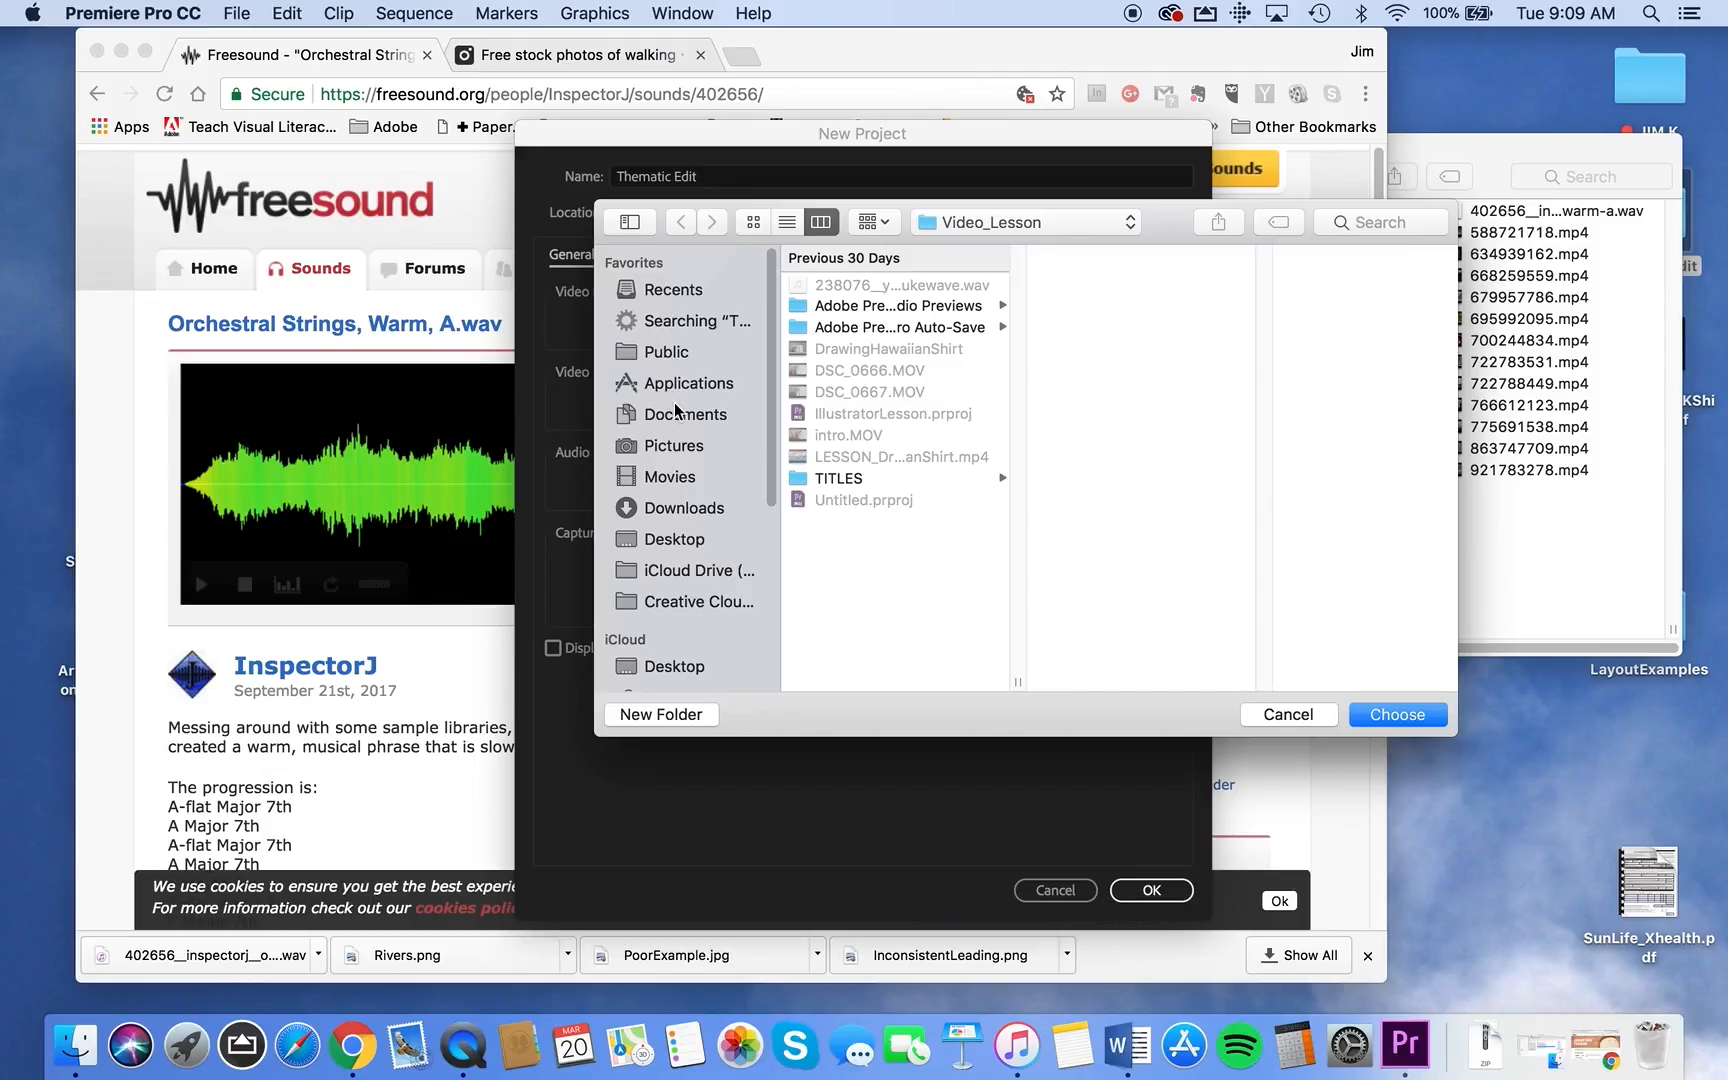
click(690, 540)
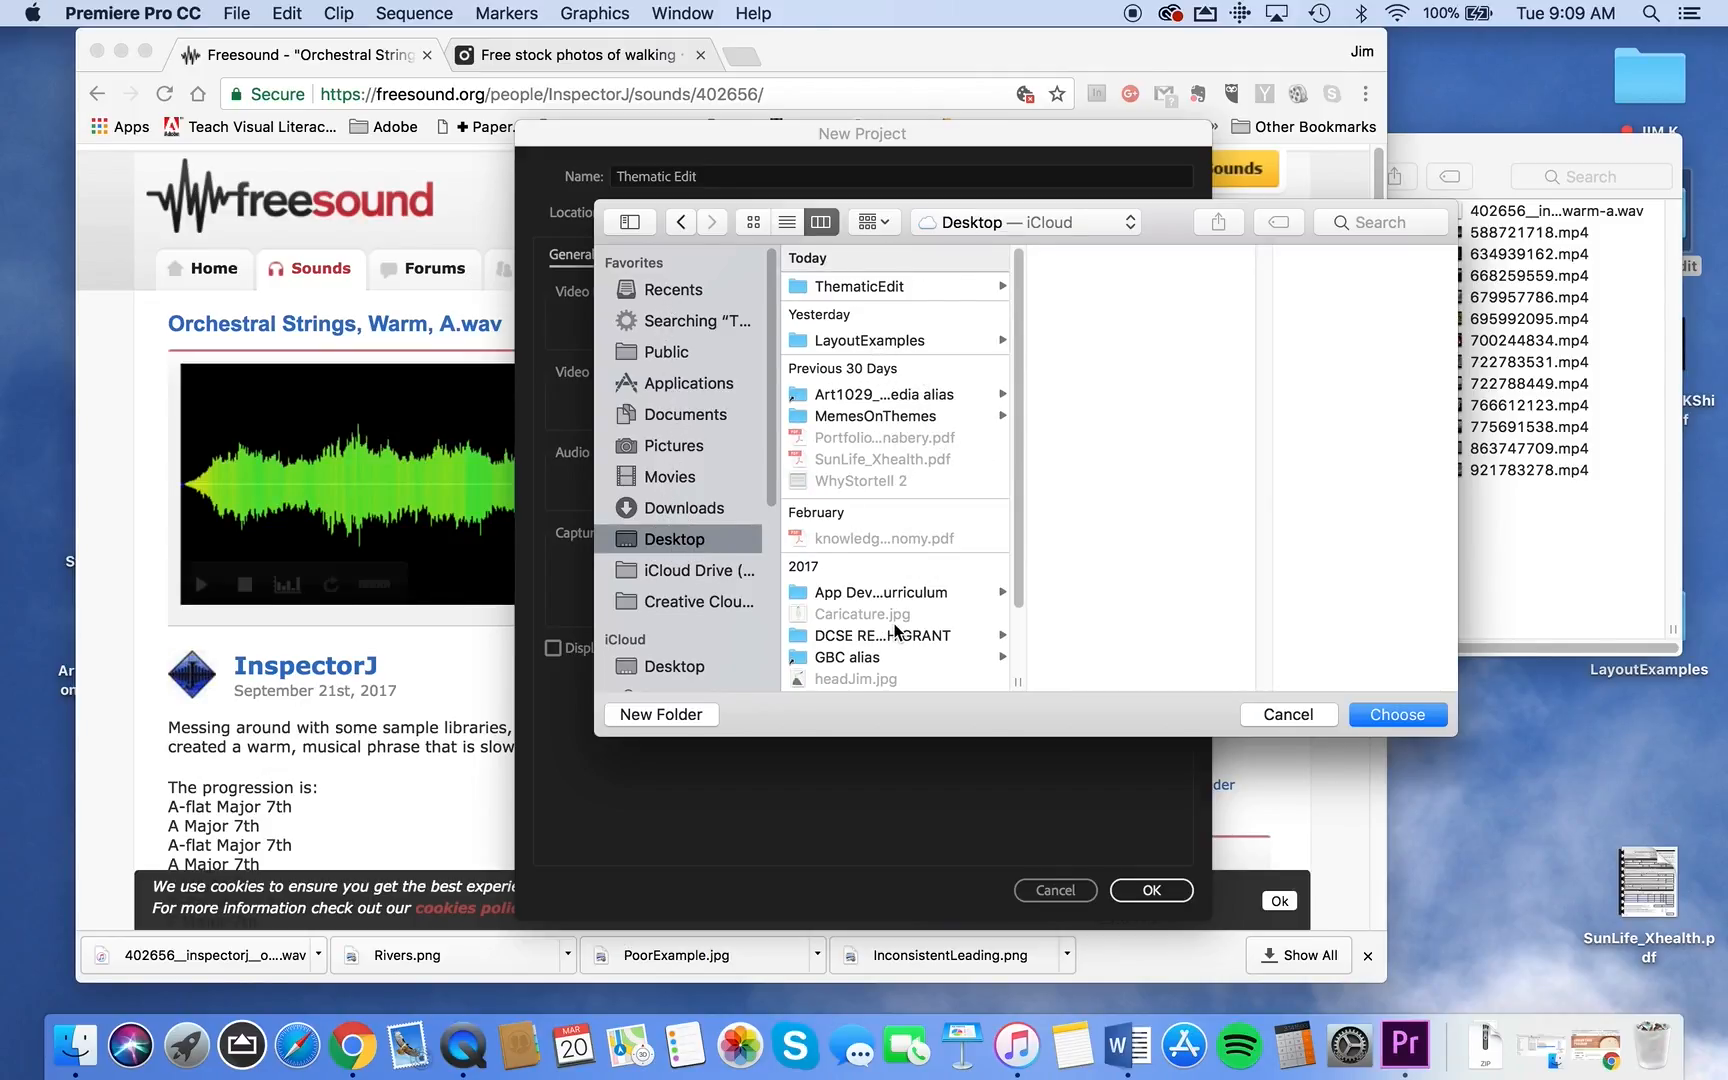
click(870, 592)
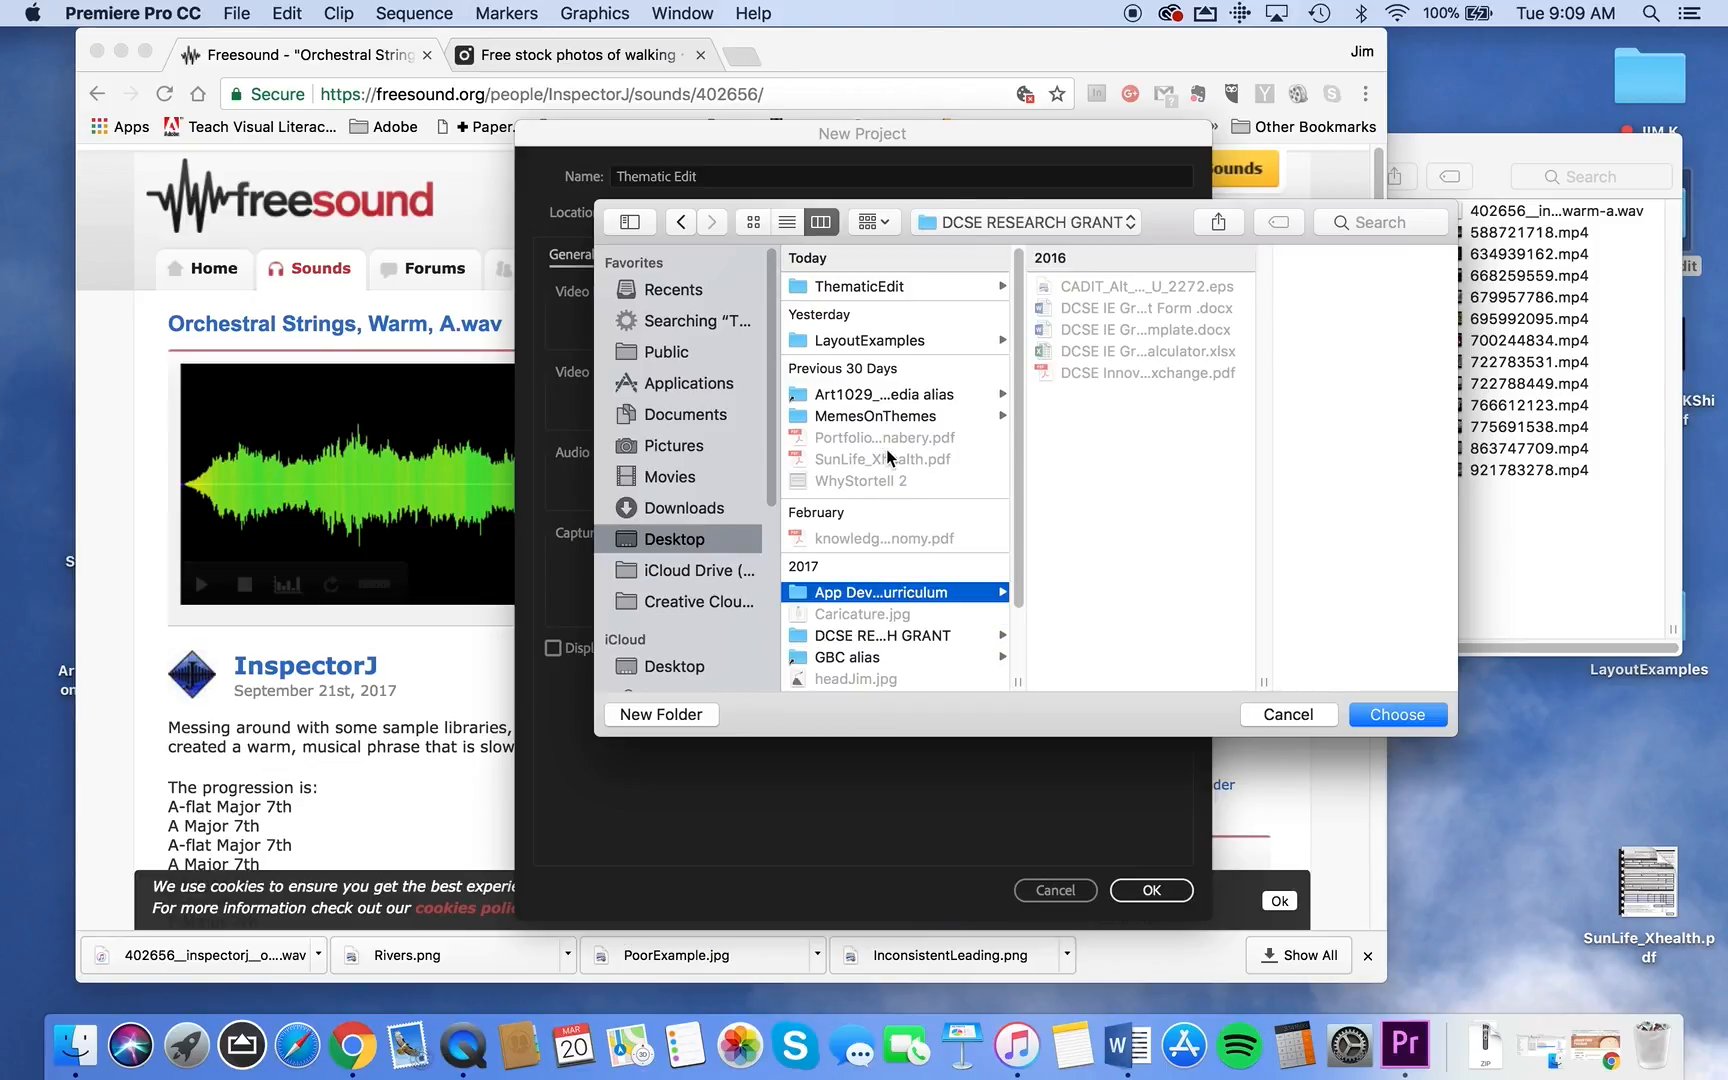
click(866, 287)
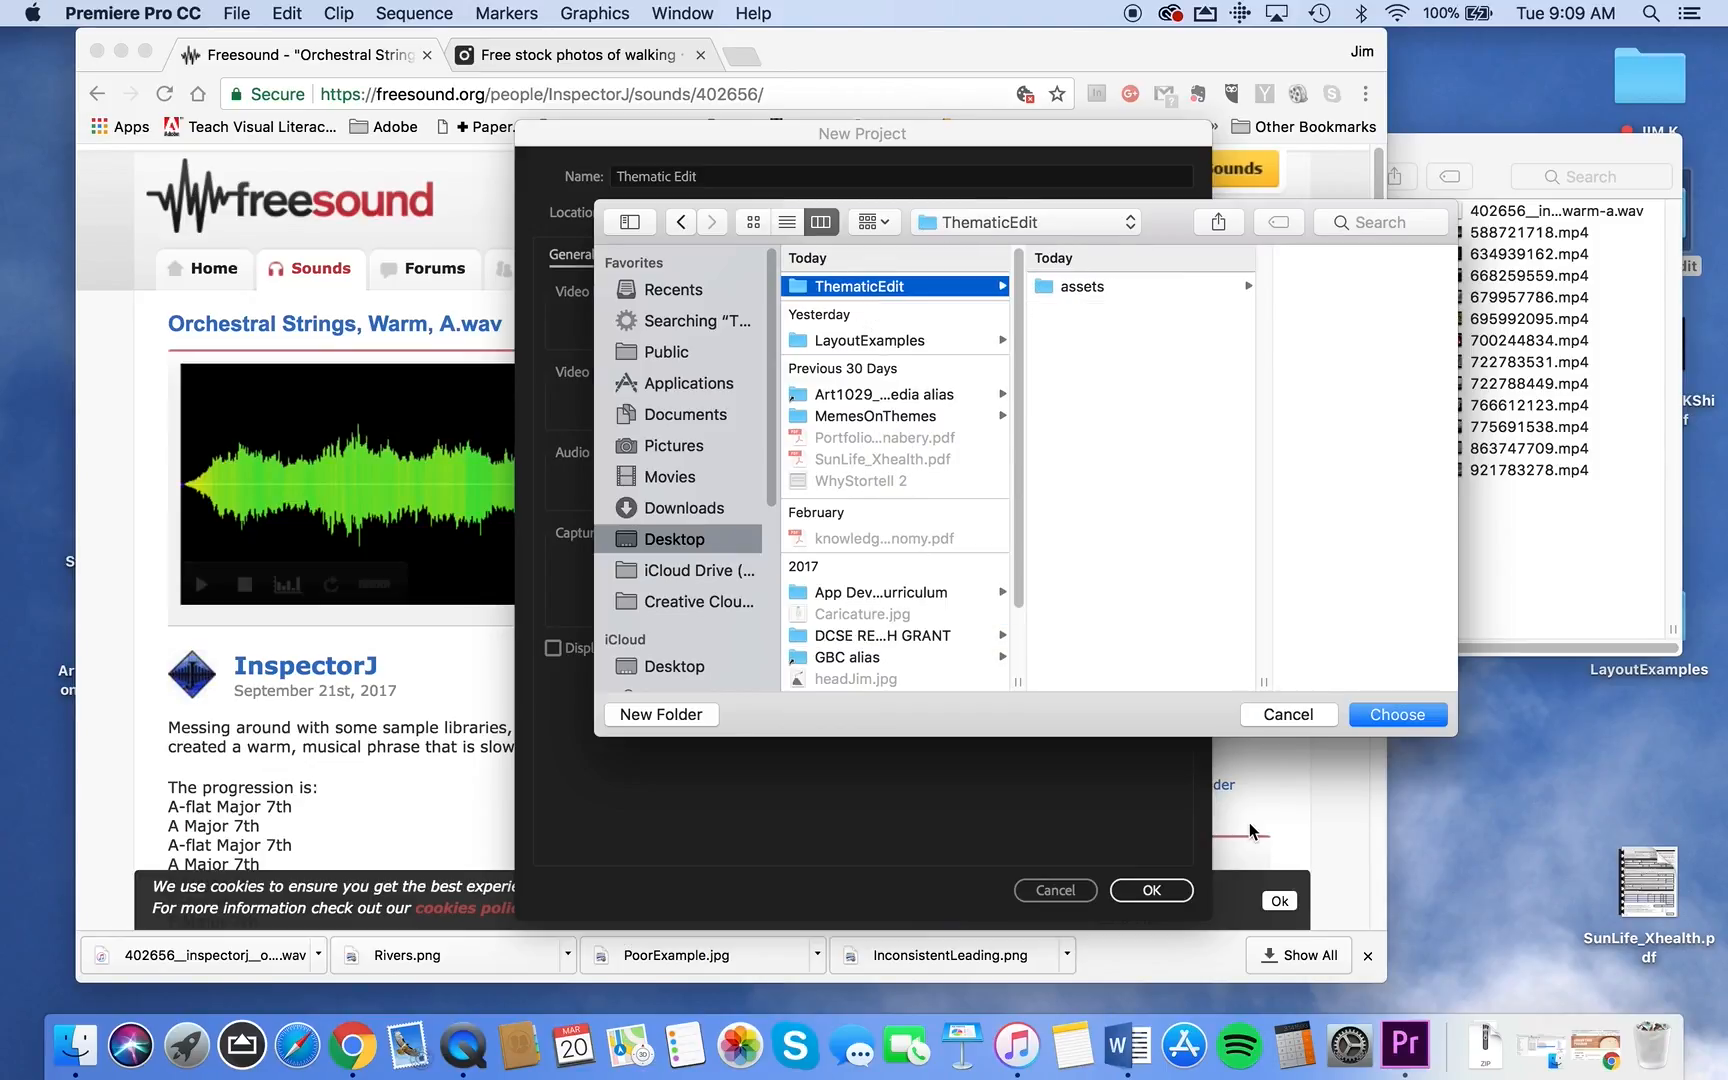
click(1387, 712)
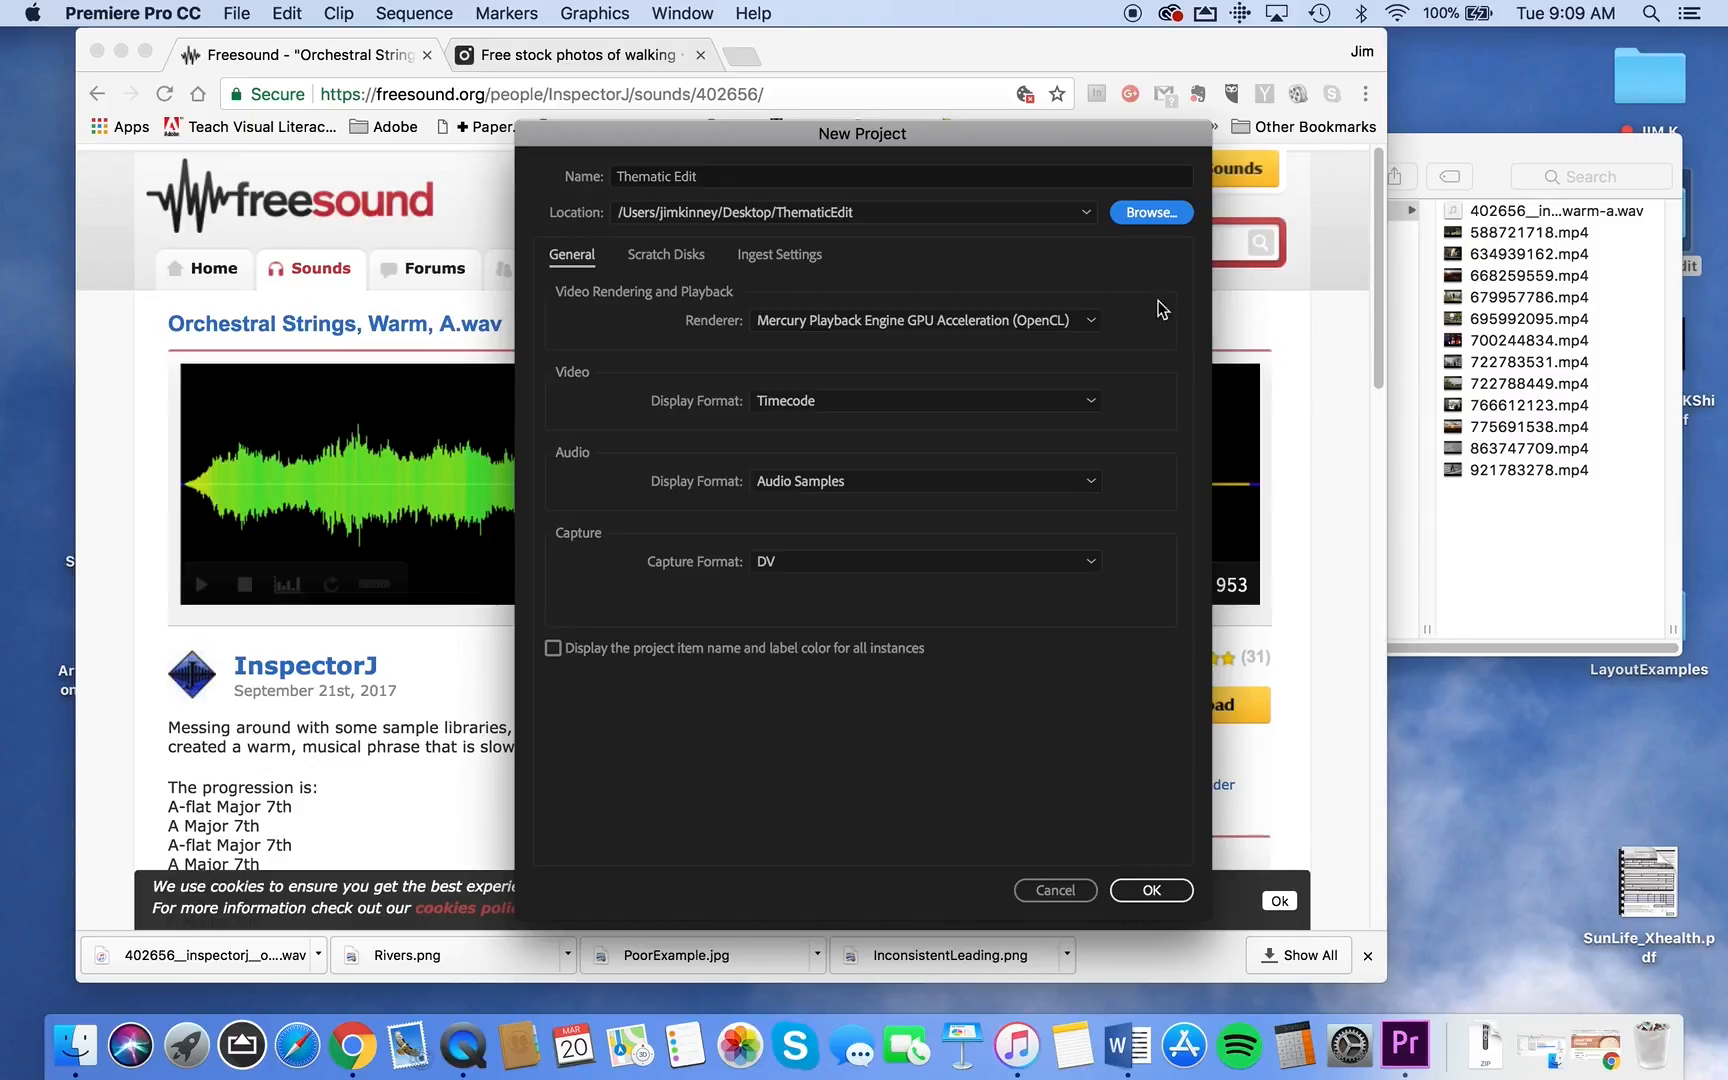
click(1150, 887)
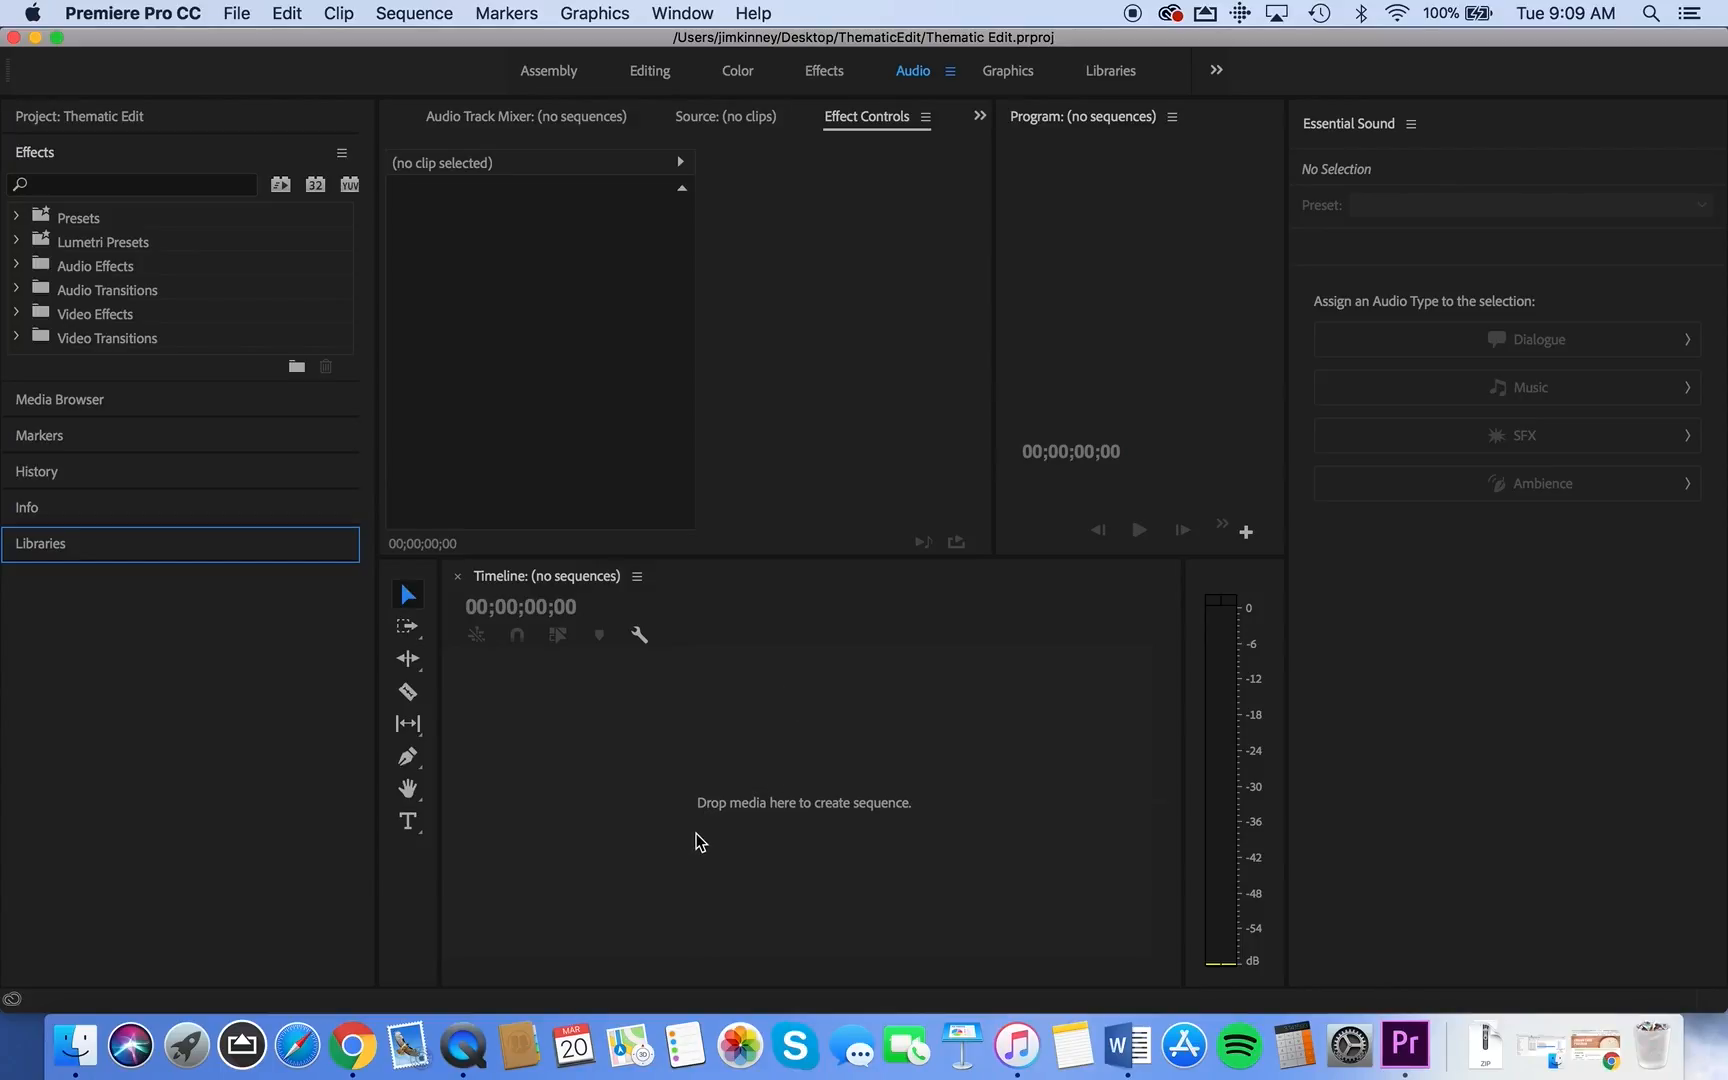
Switch to the Assembly workspace and import the WAV file and all MP4 clips from the assets folder
click(556, 68)
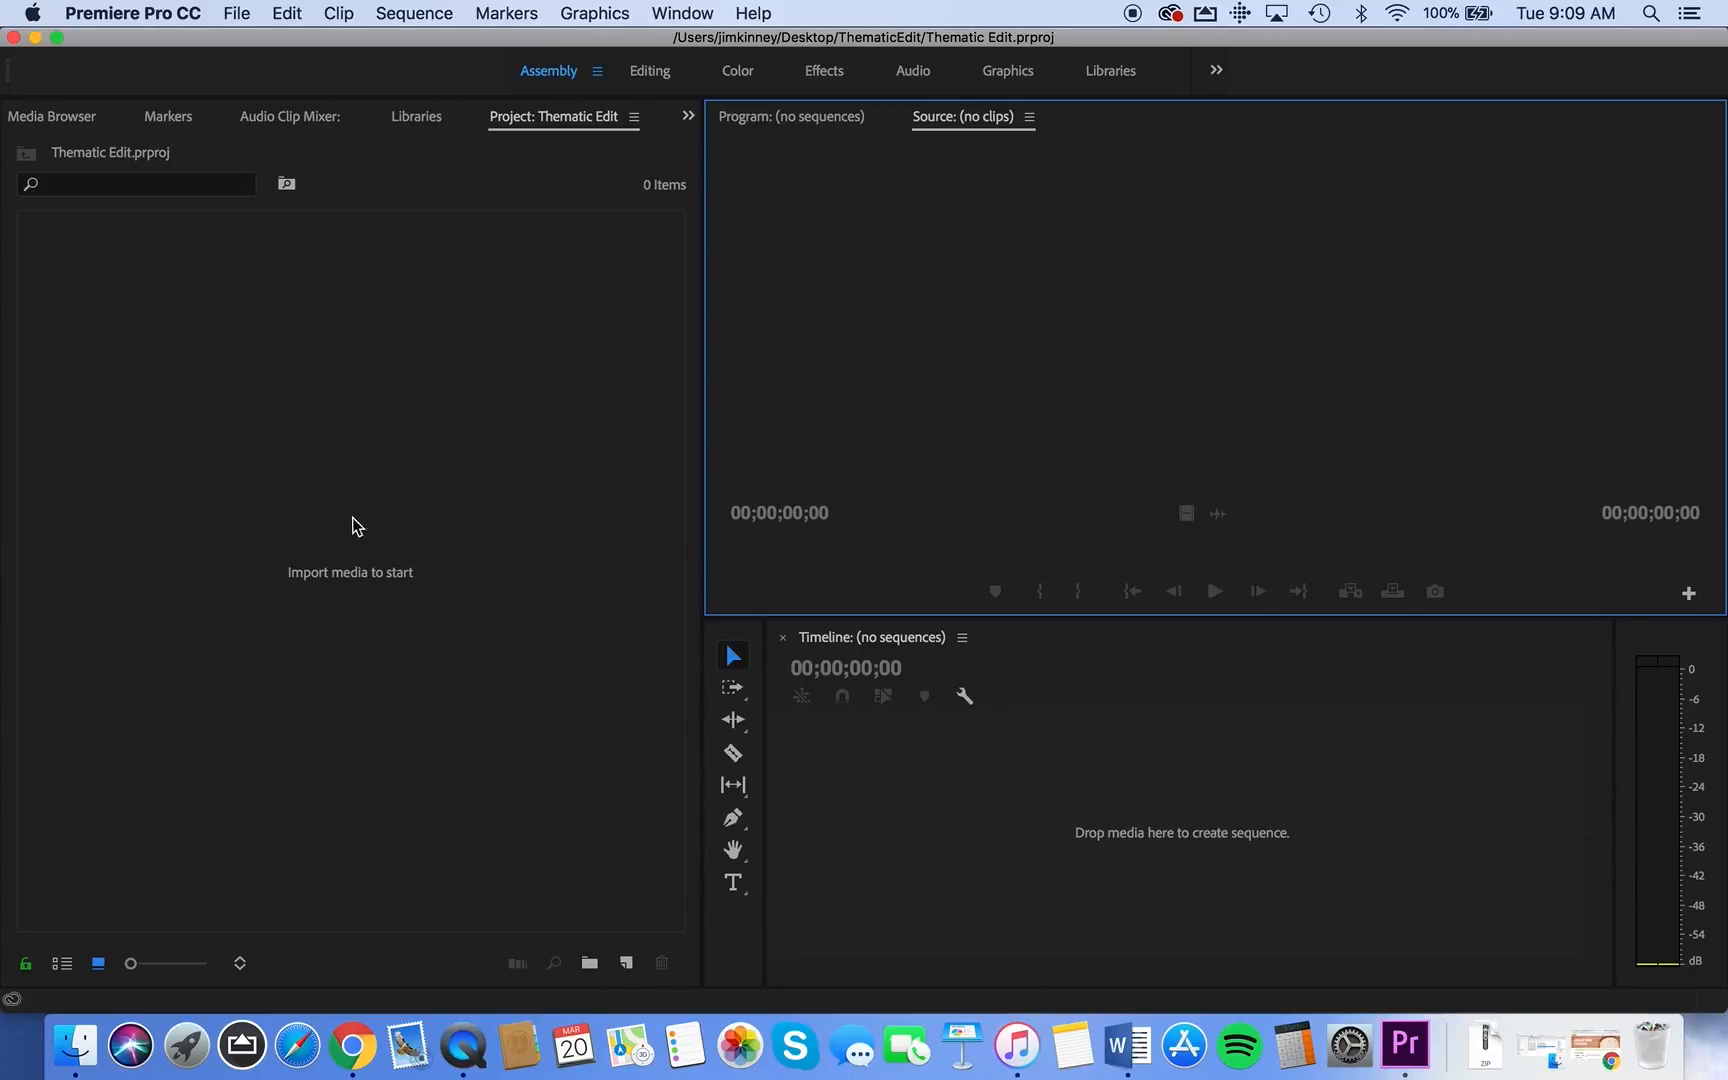
double_click(352, 576)
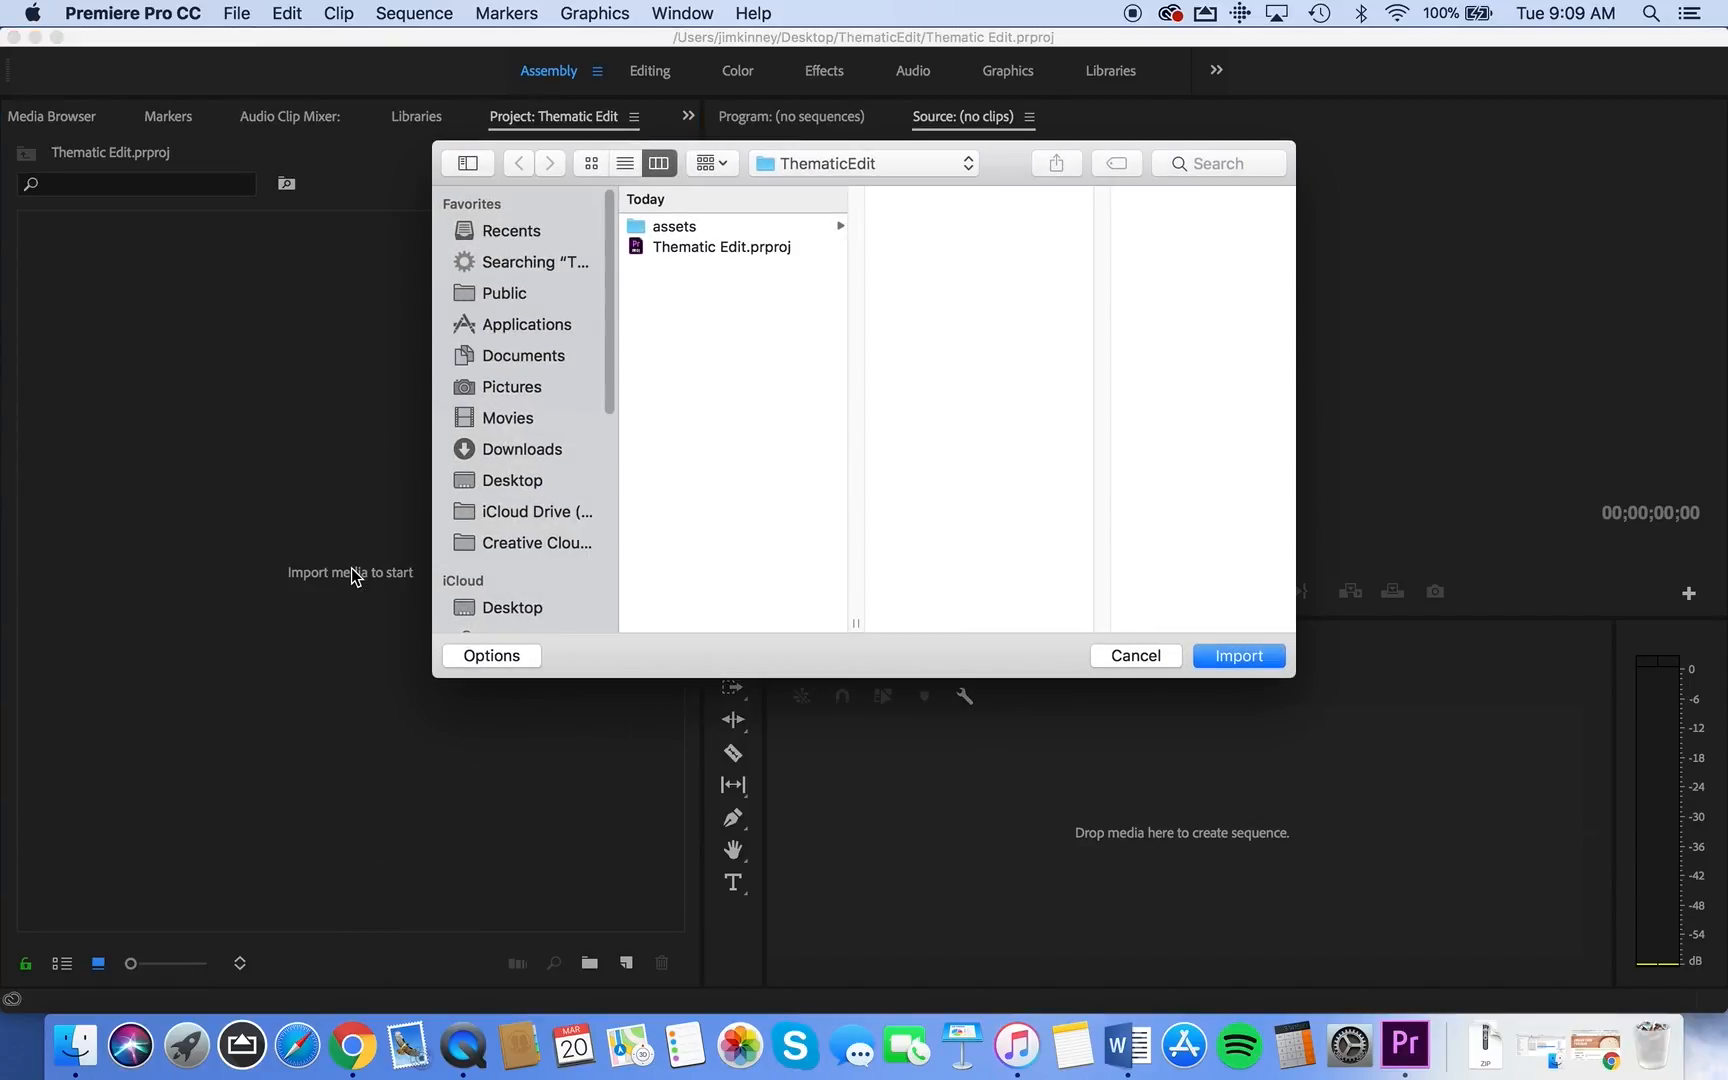
click(715, 229)
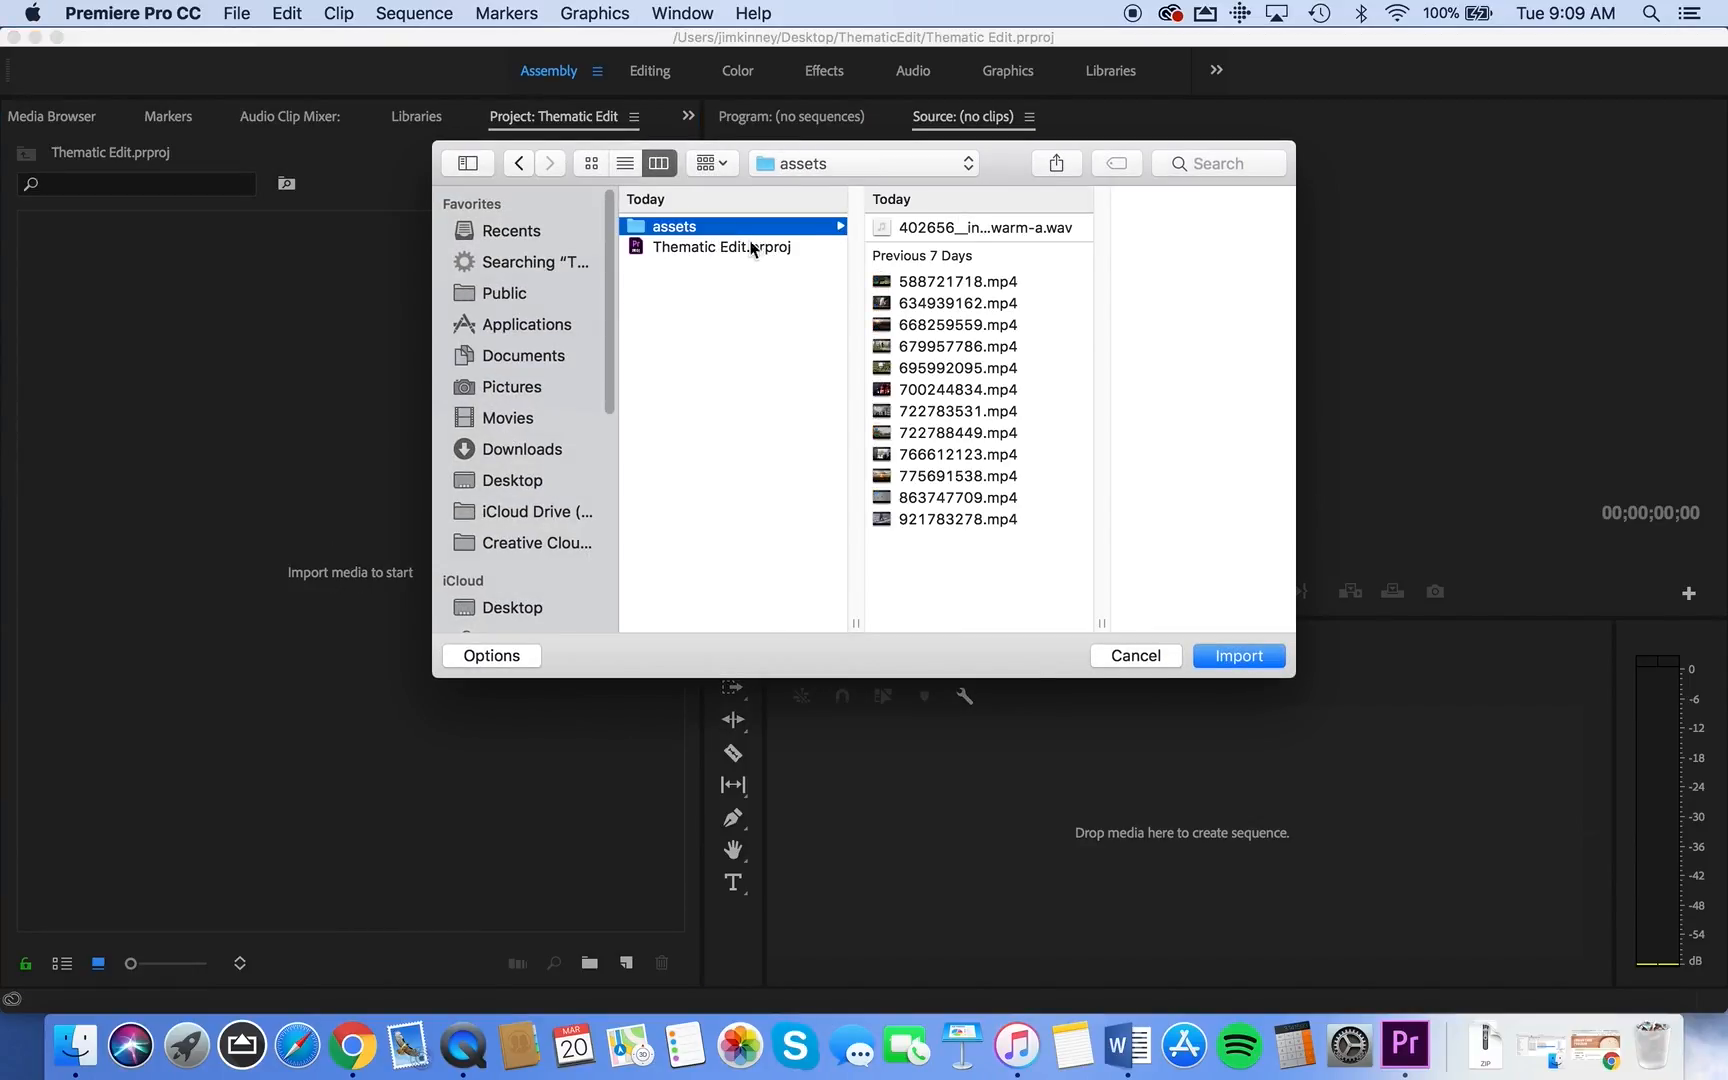
click(918, 230)
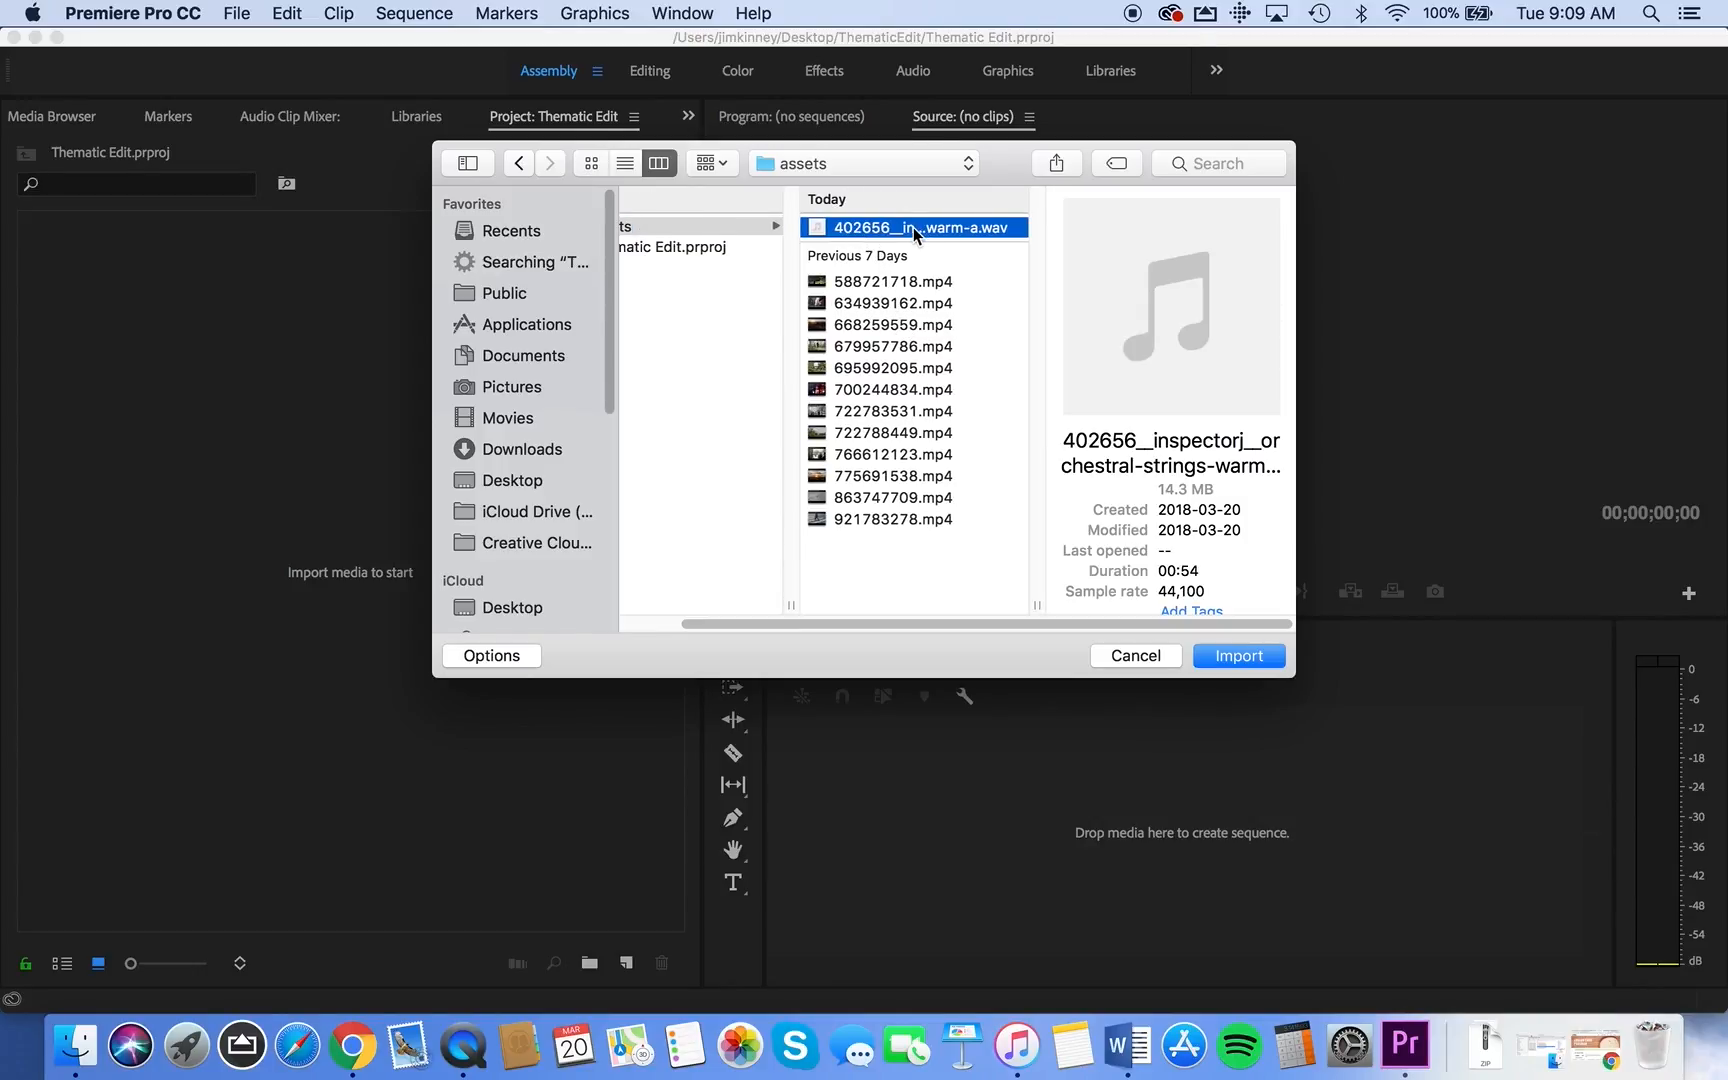
shift+click(890, 519)
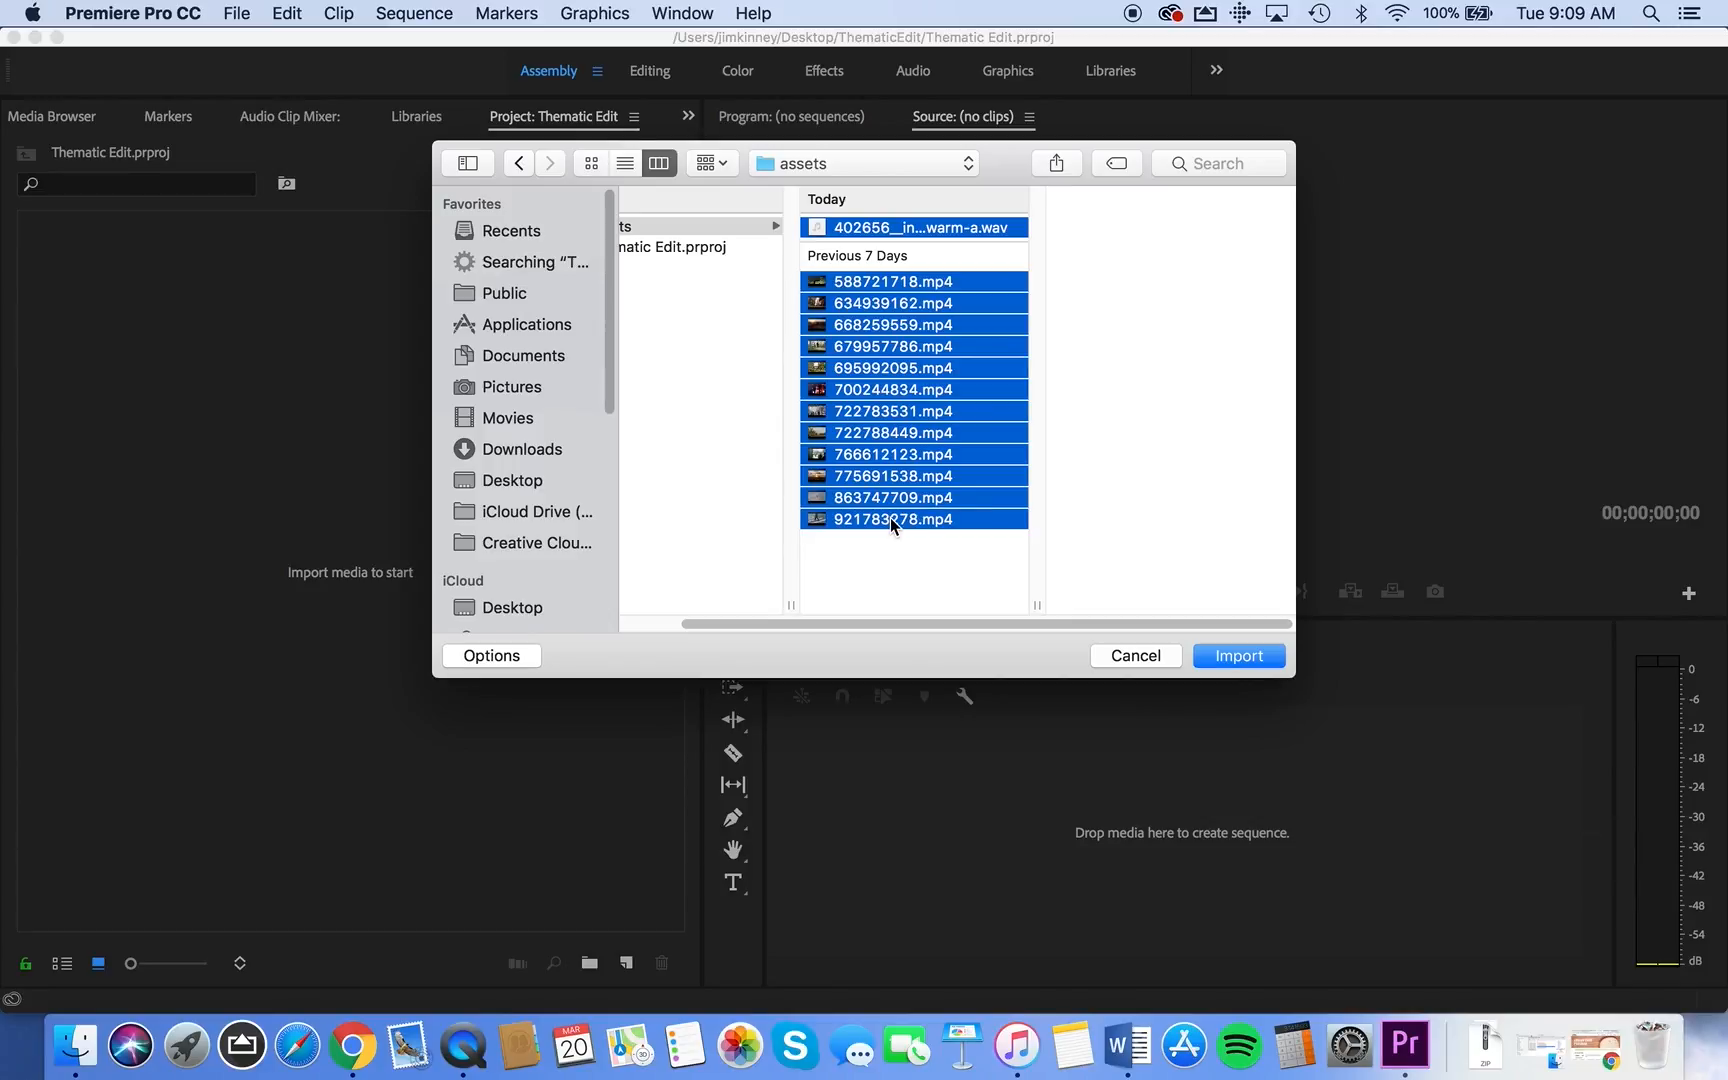
drag(890, 519, 310, 583)
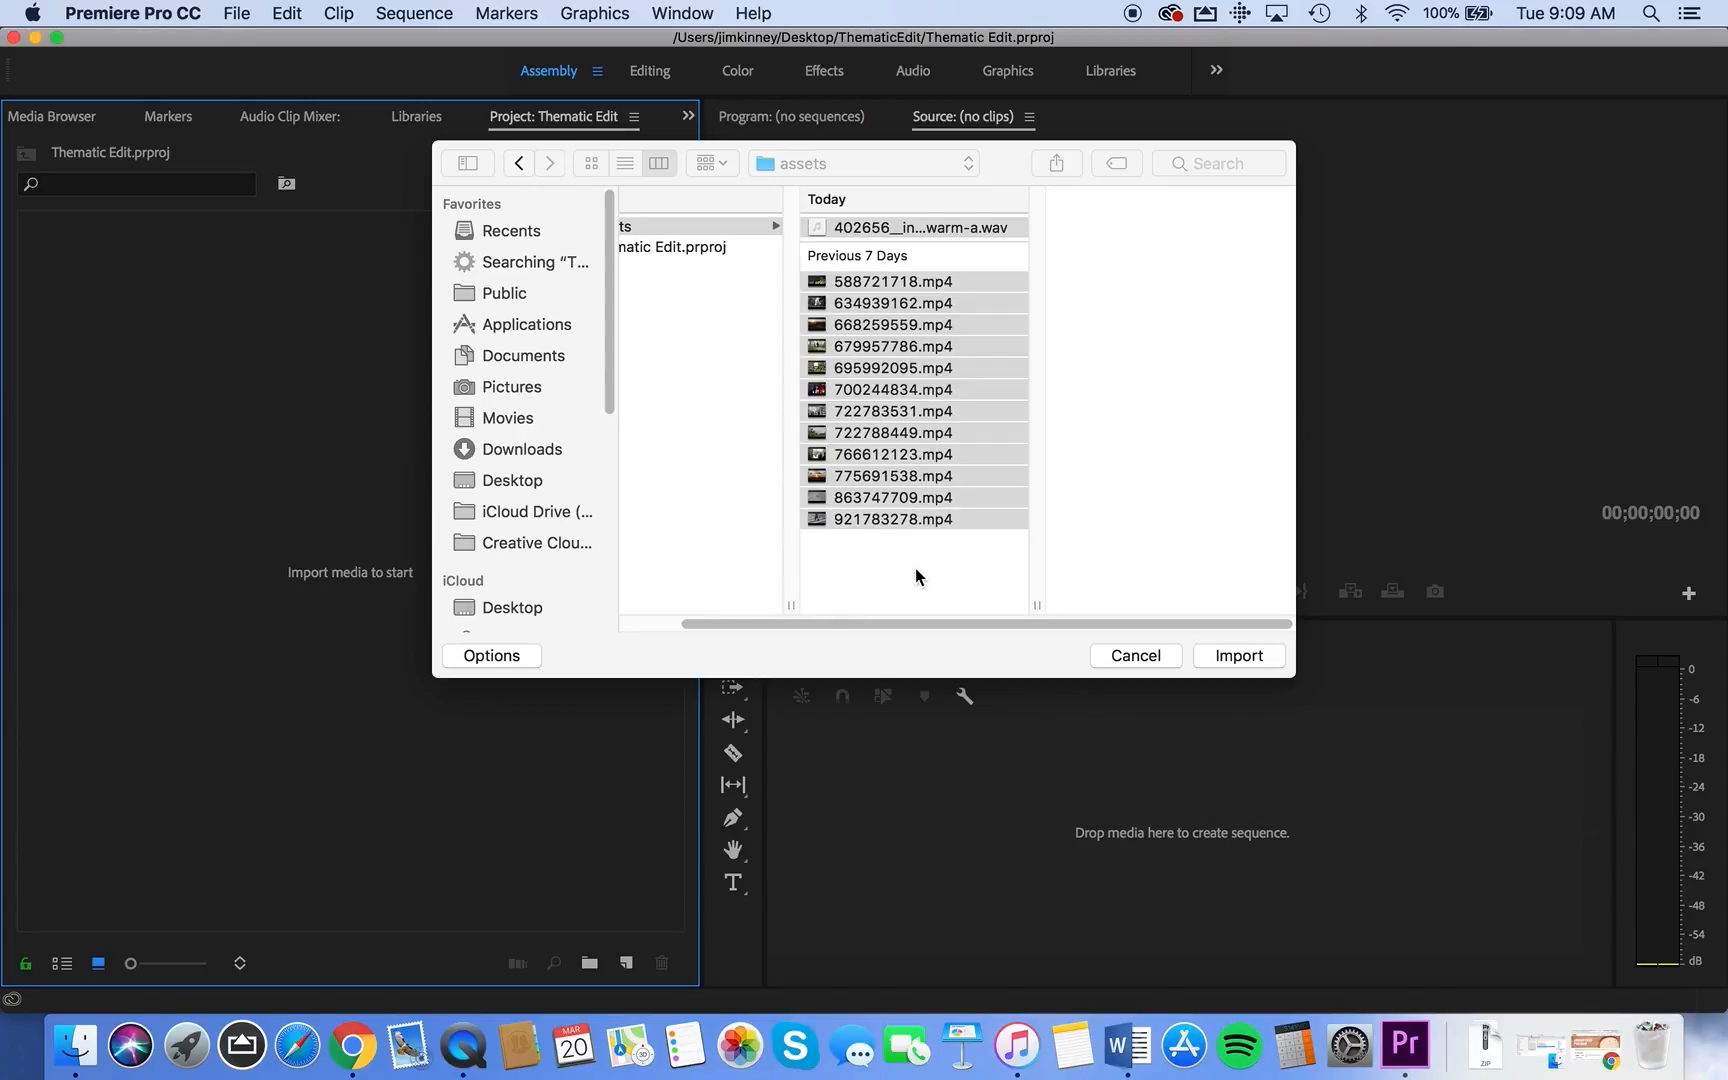
click(1238, 658)
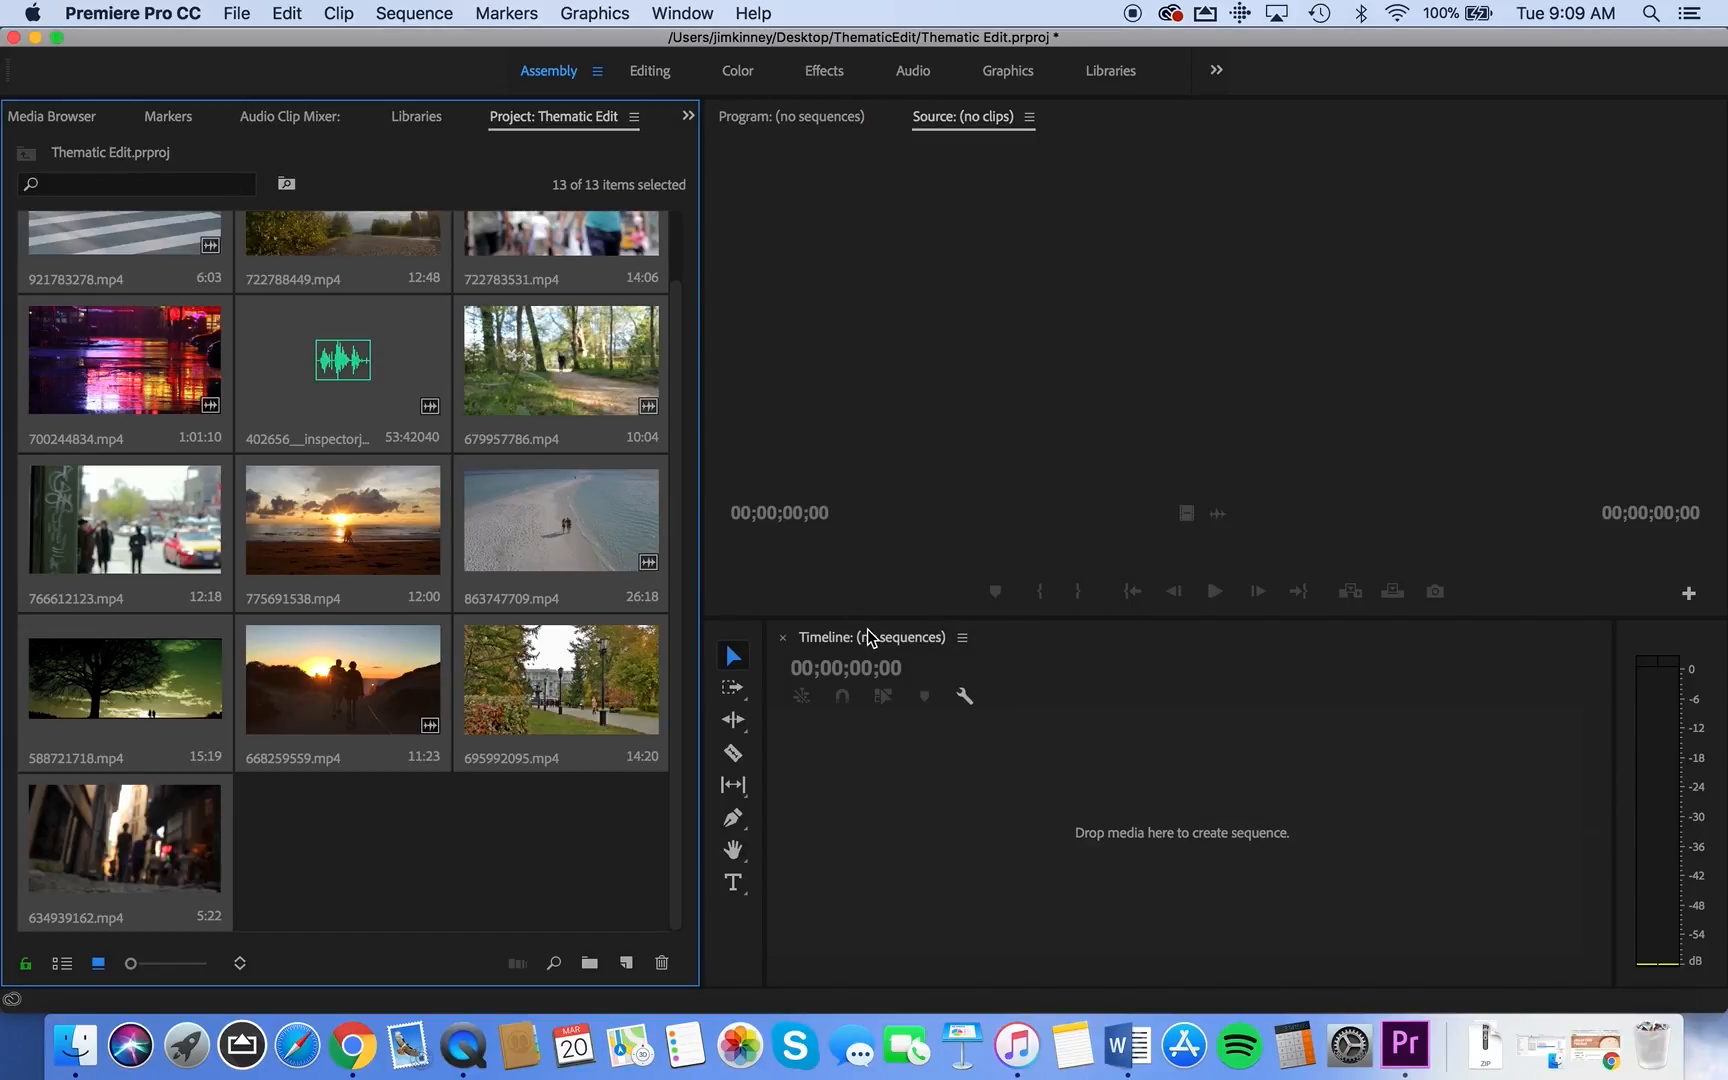
Close the Finder window showing the assets folder, then enlarge the project window back to nearly the full screen width
drag(1720, 1008, 1265, 978)
click(1572, 588)
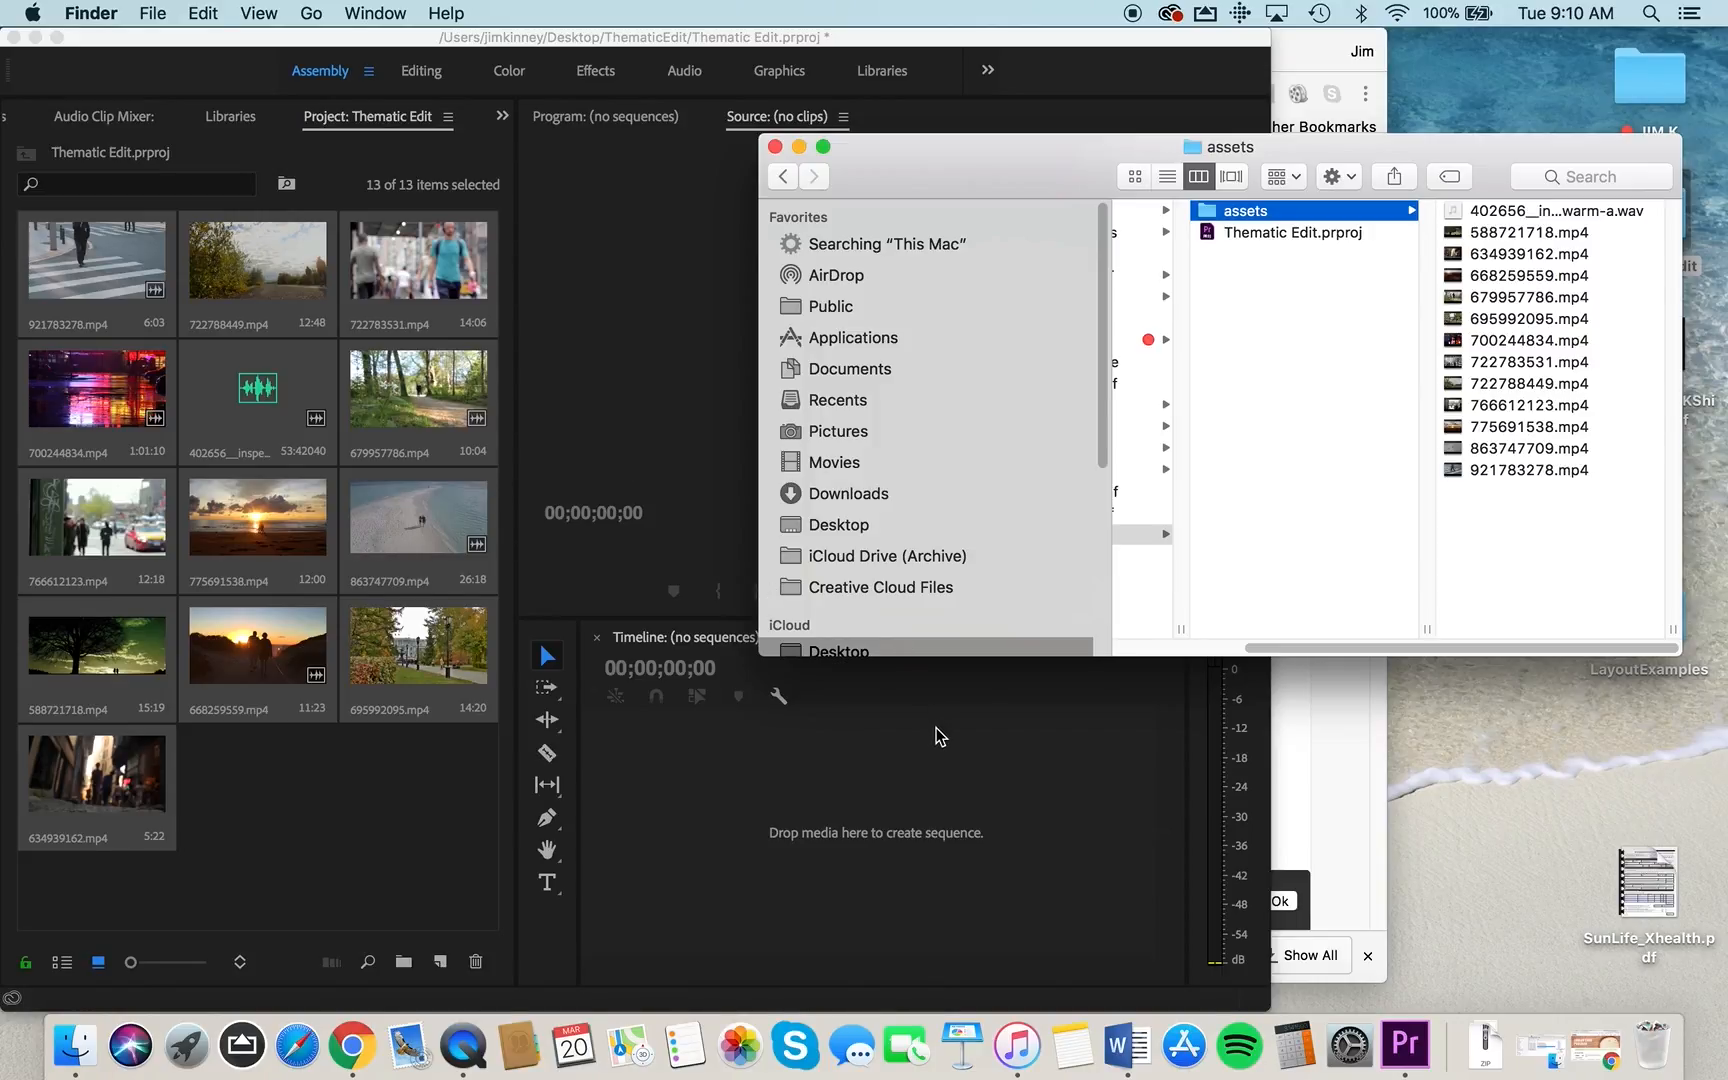
click(775, 147)
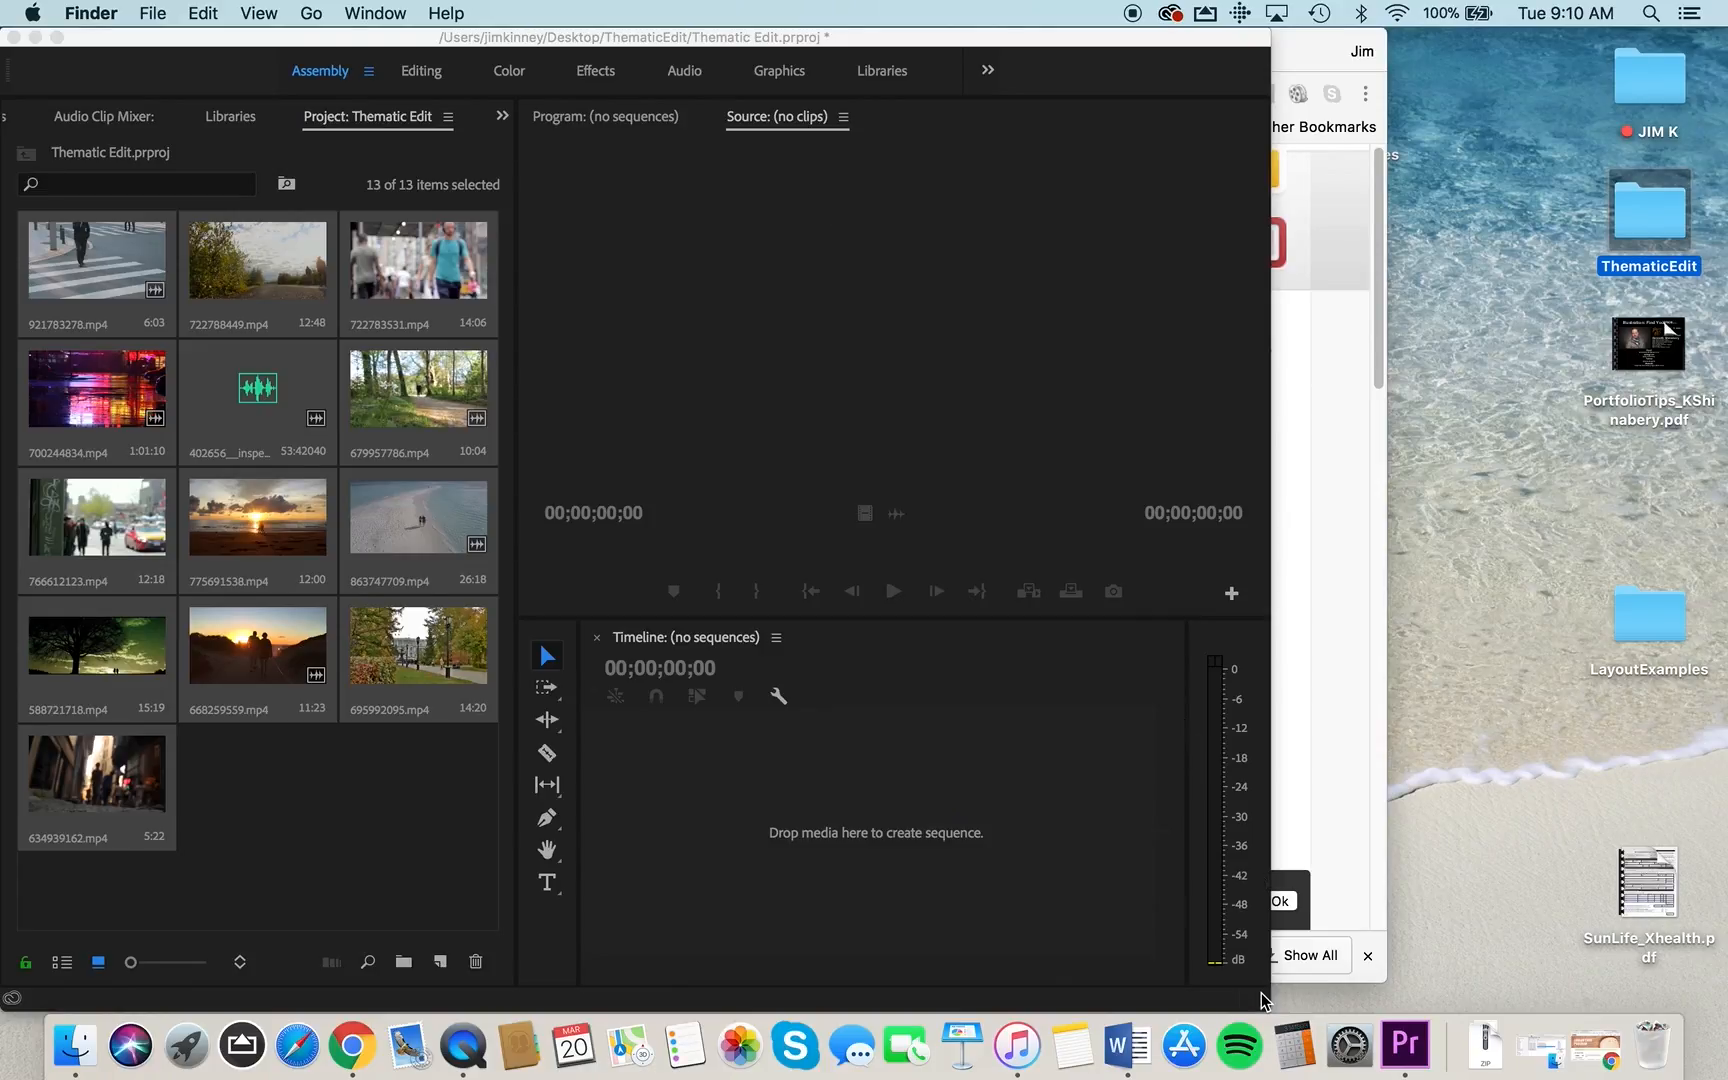
drag(1266, 1006, 1710, 945)
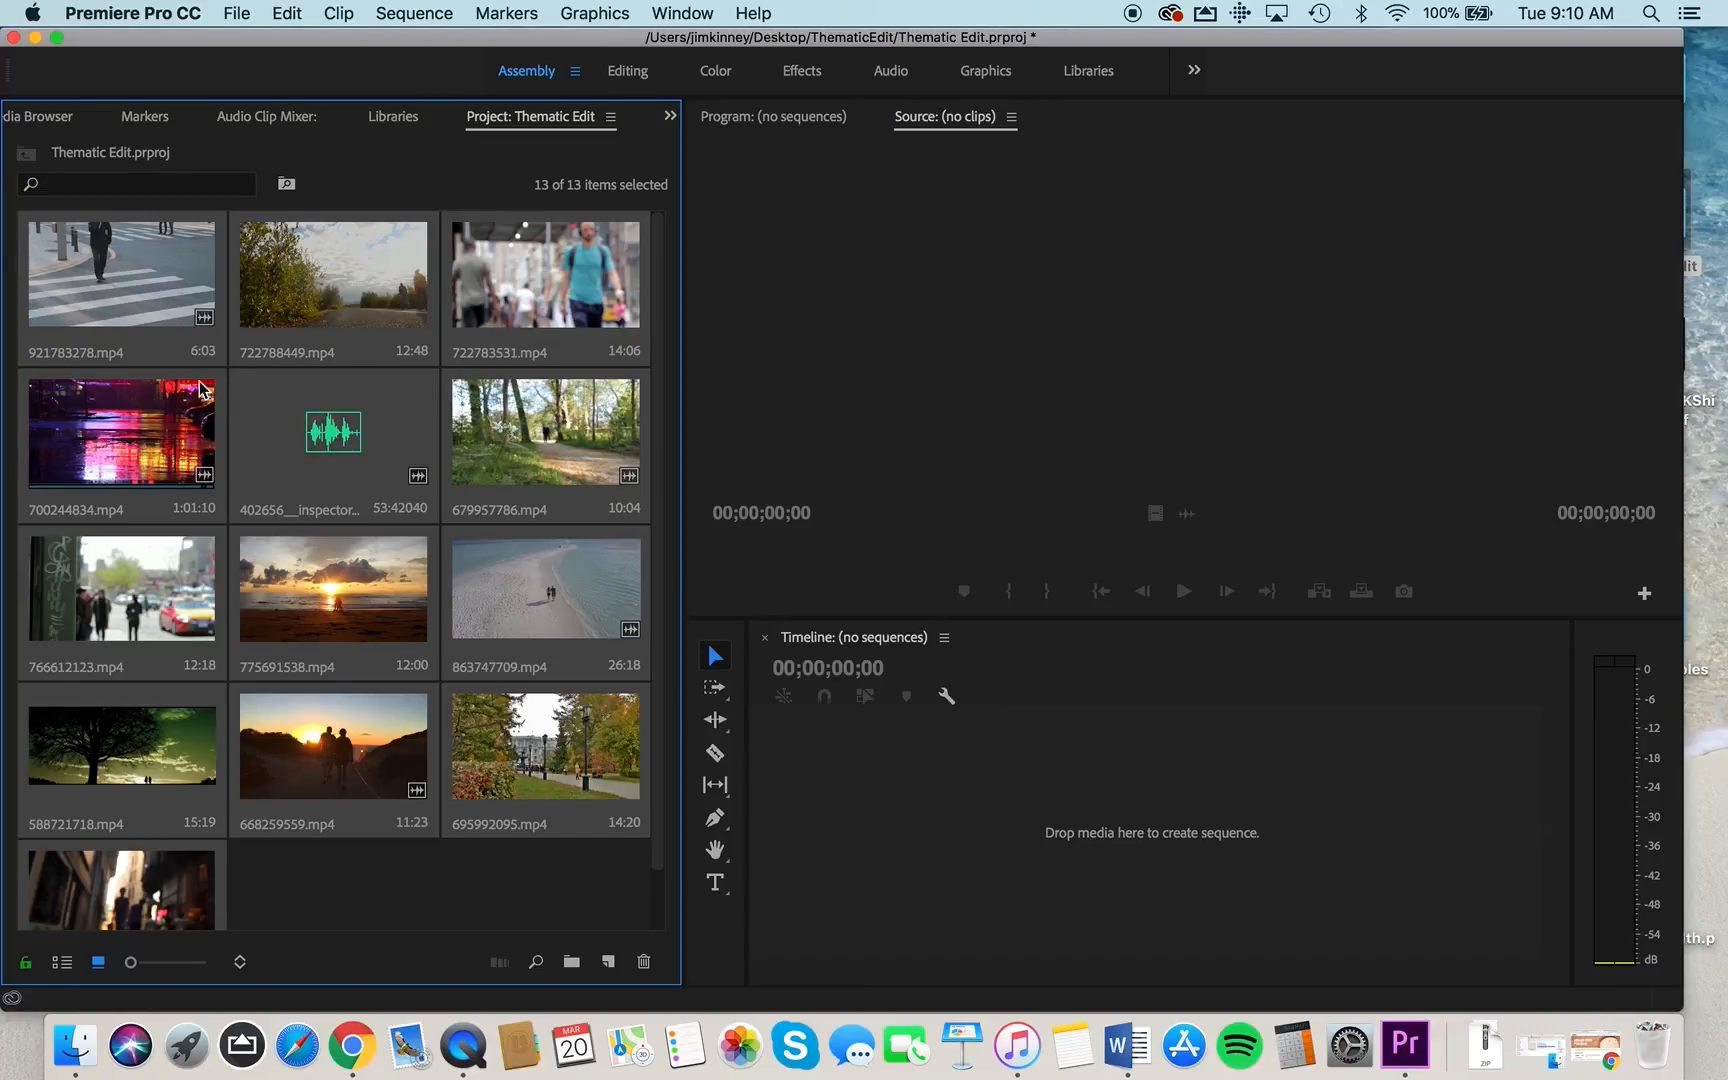
Open clip 921783278.mp4 in the Source monitor and switch to the workspace that shows all panels
double_click(150, 308)
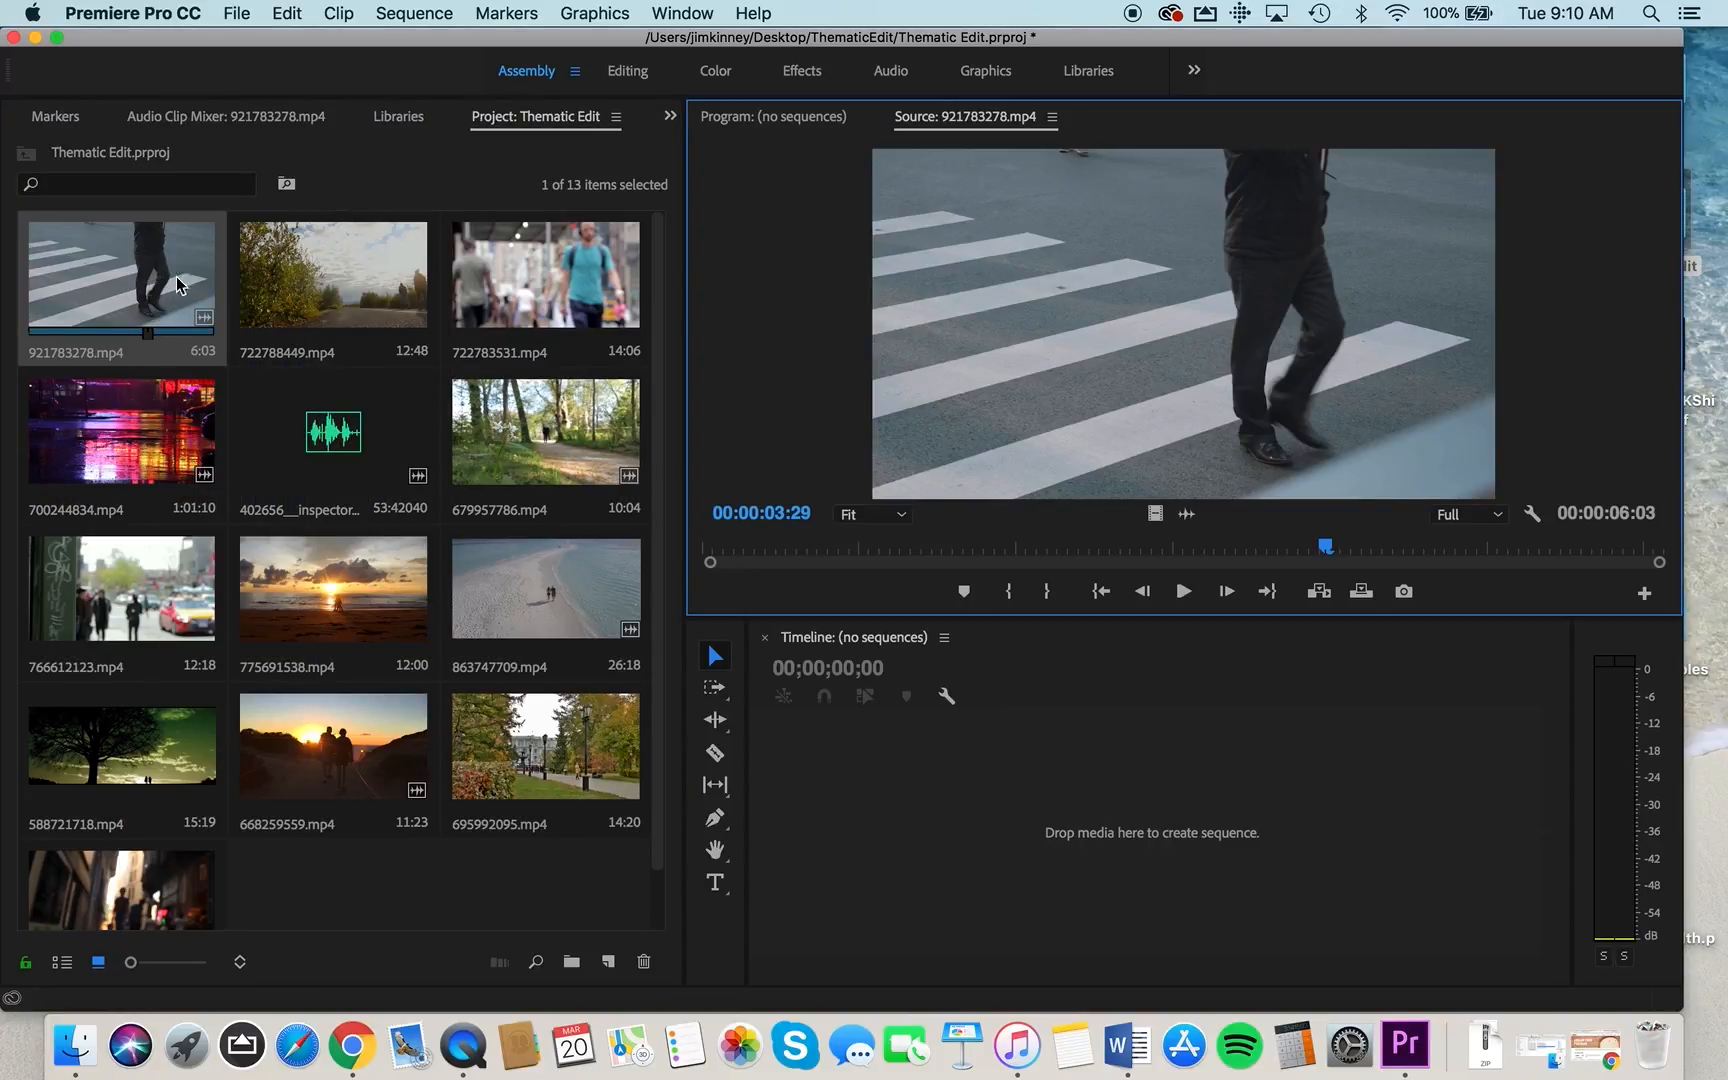
key(alt+shift+1)
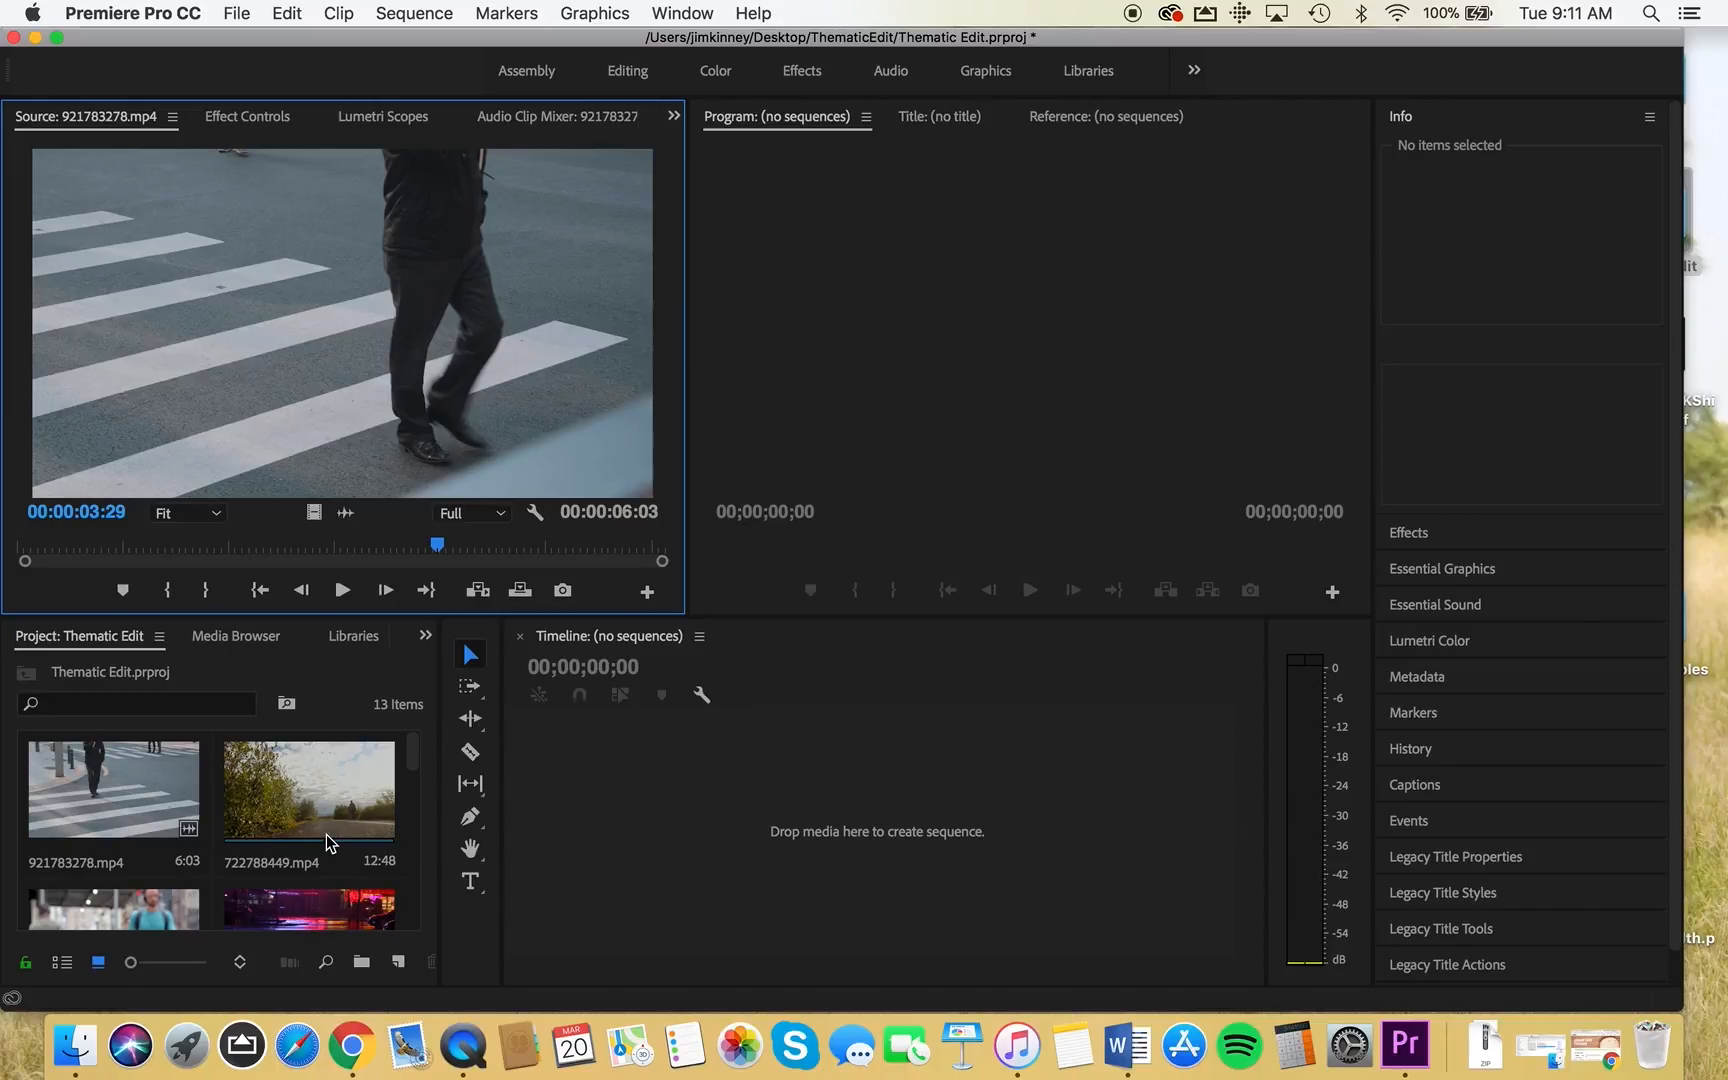
View clip 722788449.mp4 in the Source monitor, then reload 921783278.mp4 and move its playhead to about 00:00:02:28
click(108, 785)
double_click(271, 780)
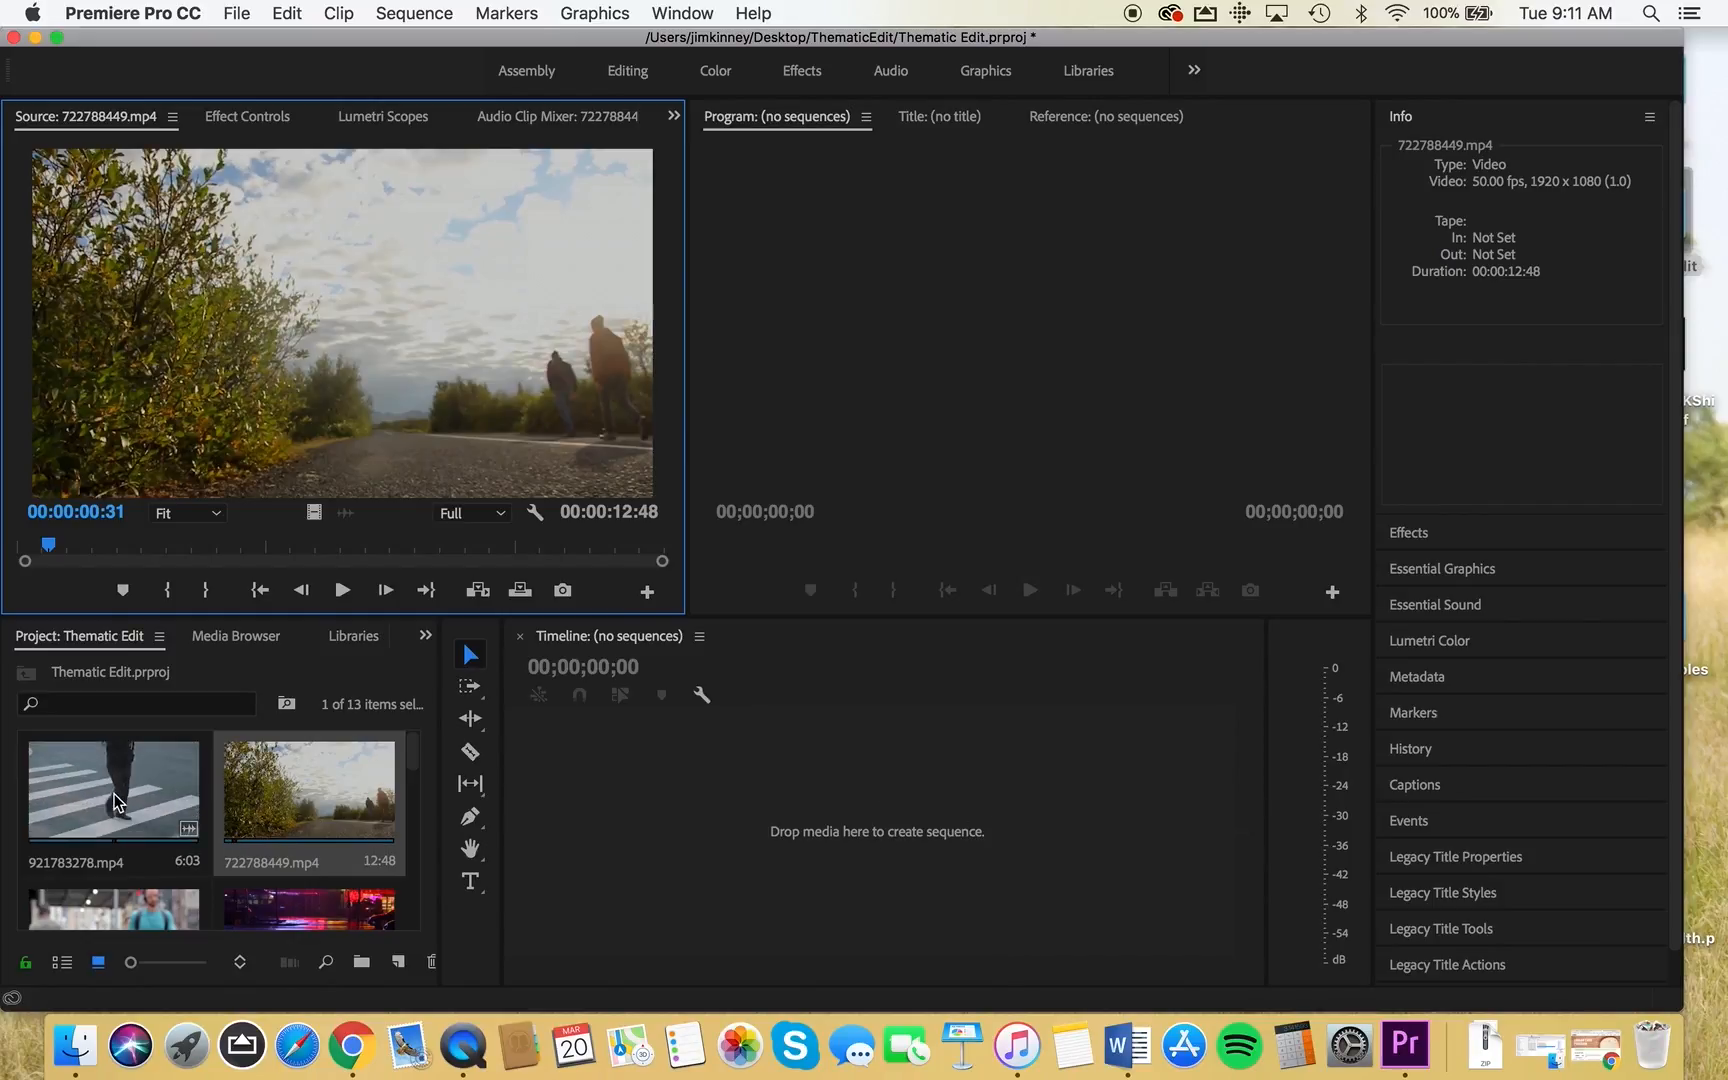
scroll(285, 783, down, 2)
scroll(285, 783, up, 2)
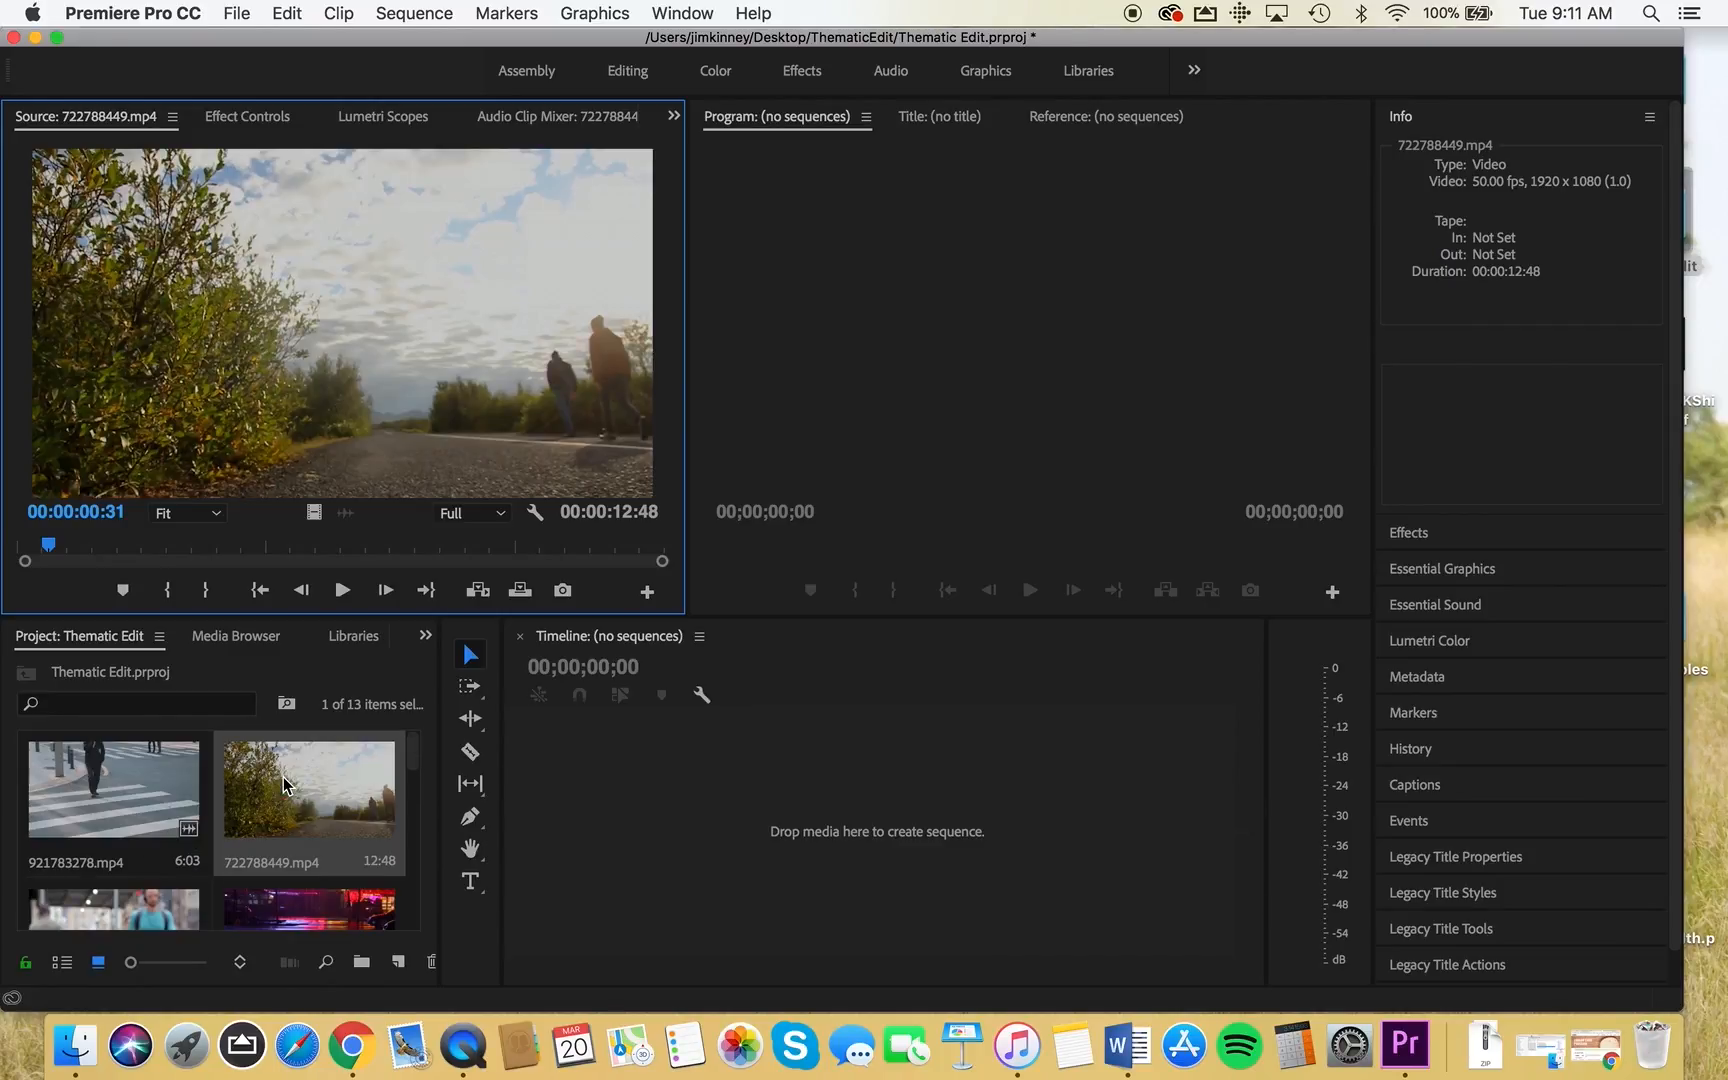
double_click(133, 793)
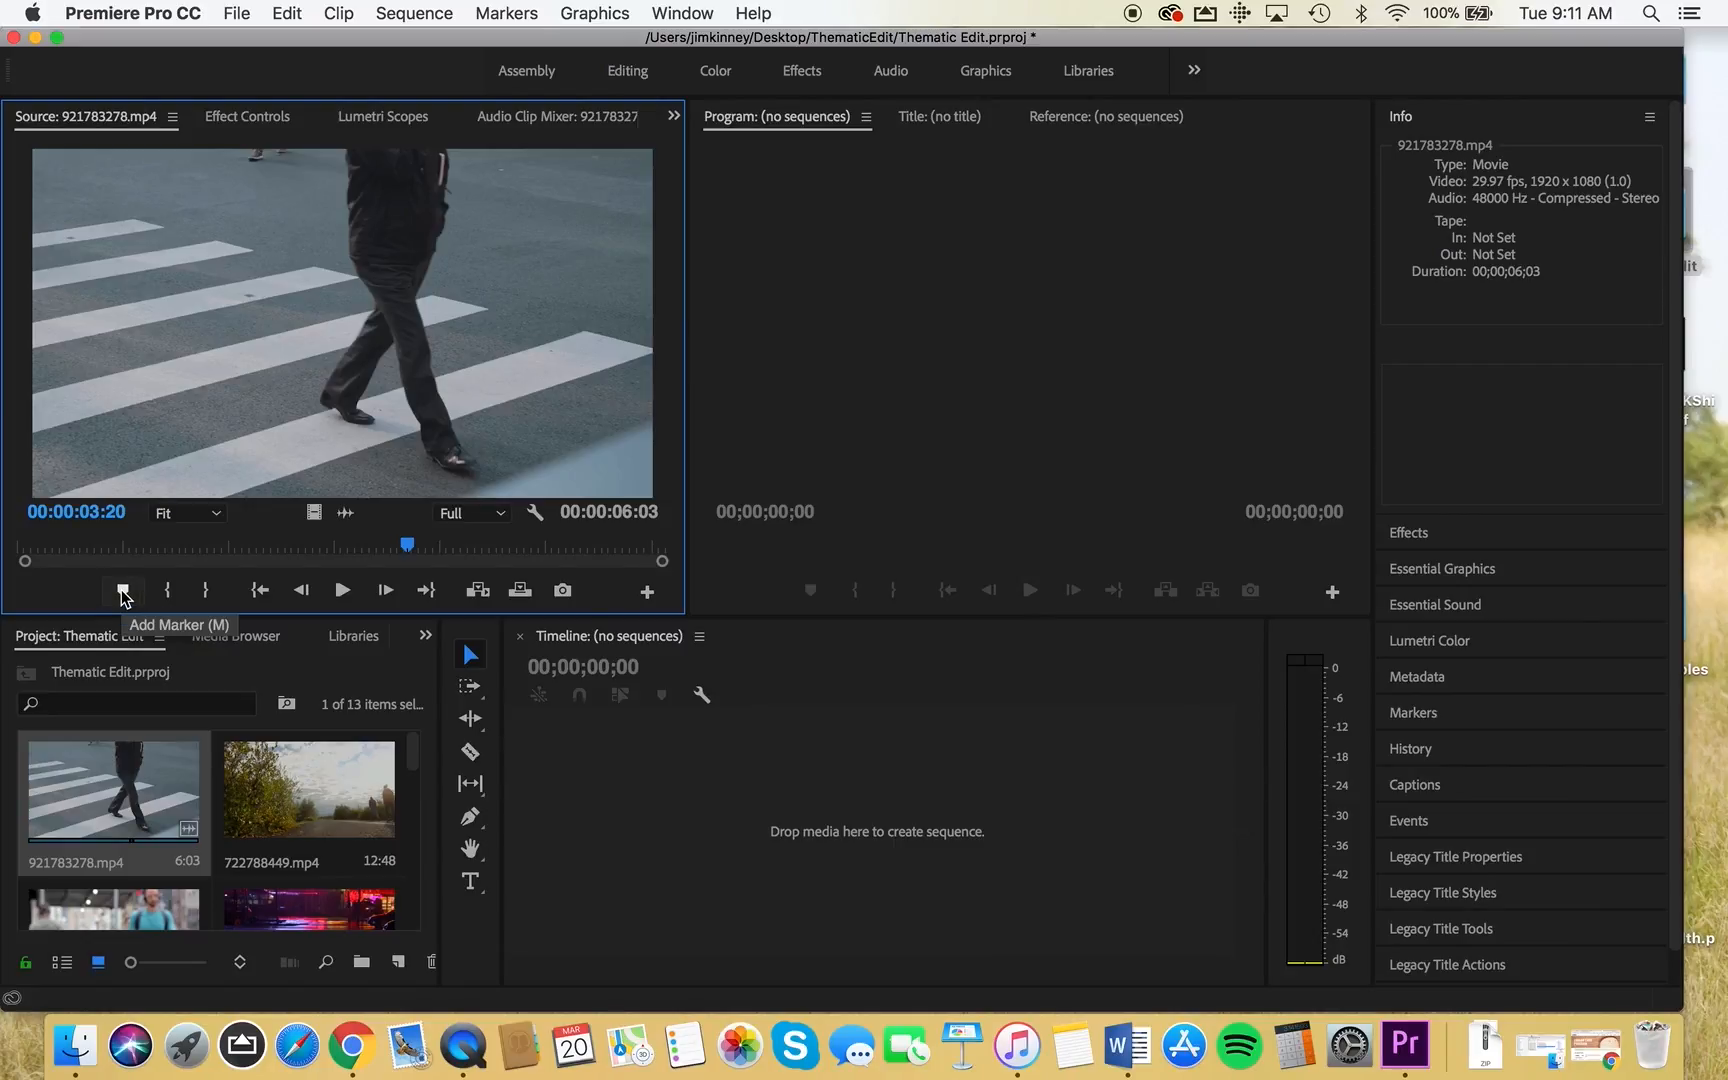
drag(407, 544, 327, 546)
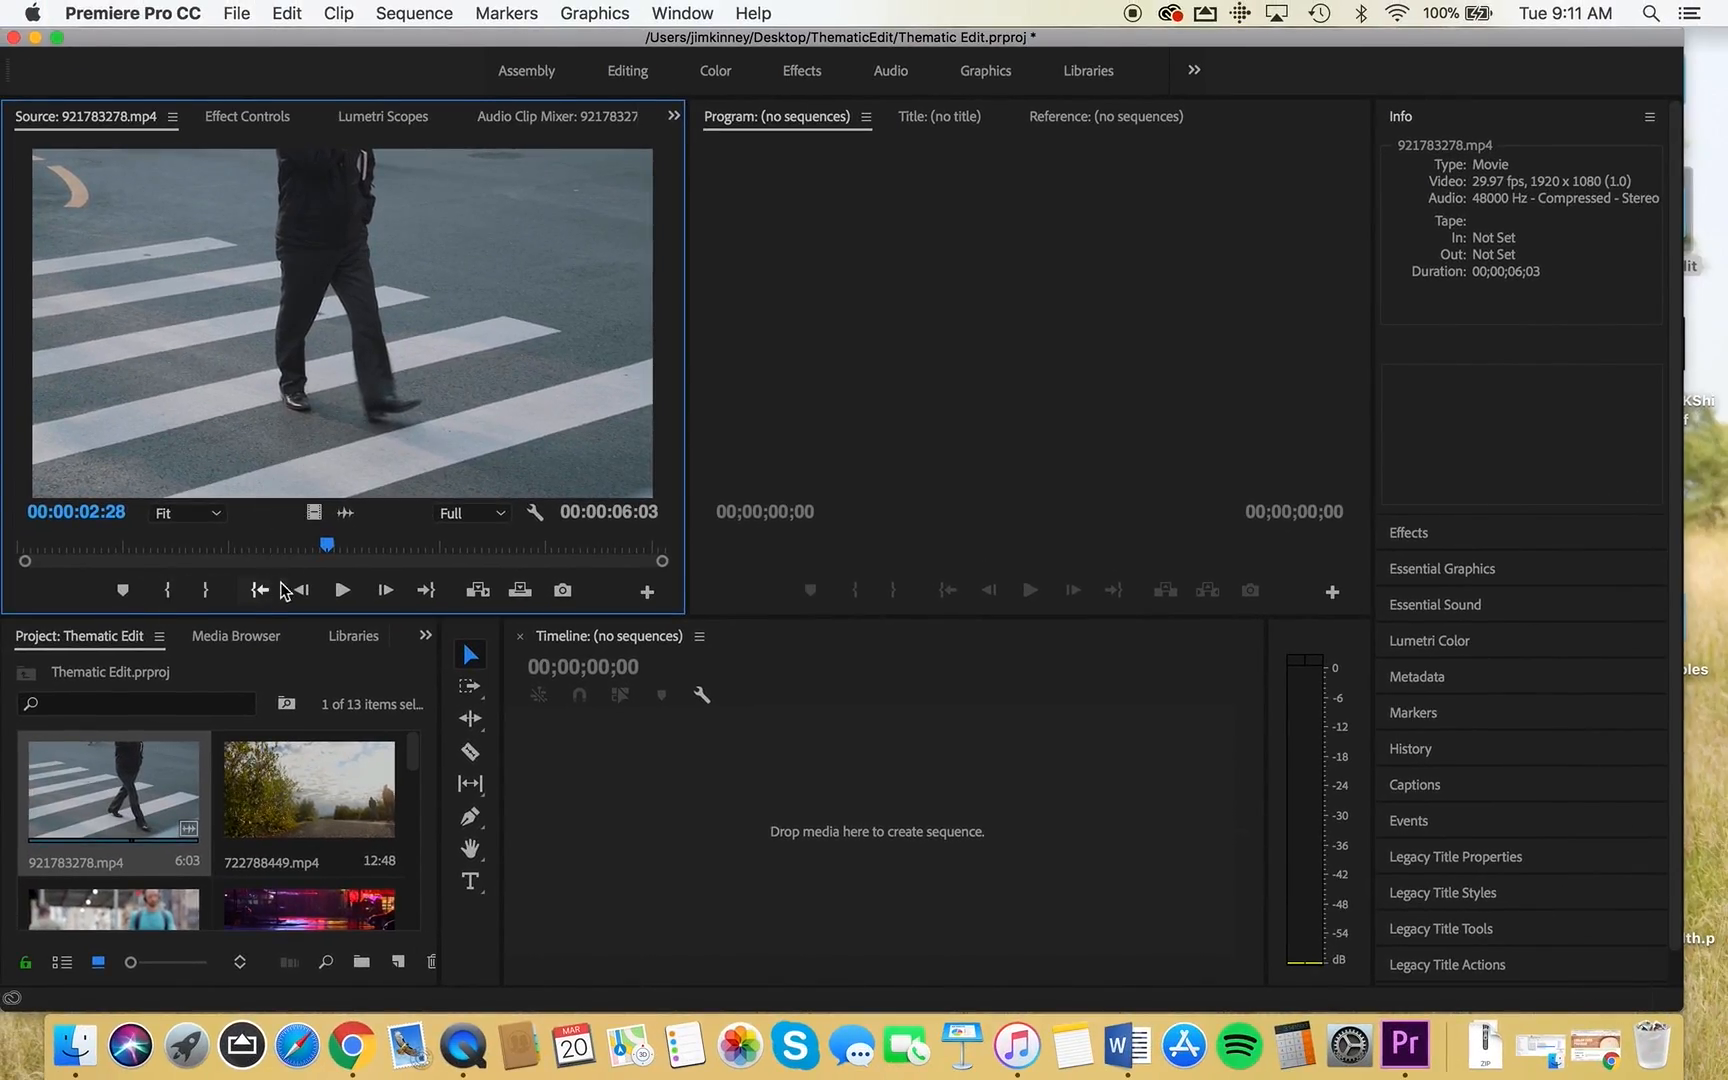
Enlarge the Project panel in width and height to show three columns of clip thumbnails
scroll(278, 797, down, 2)
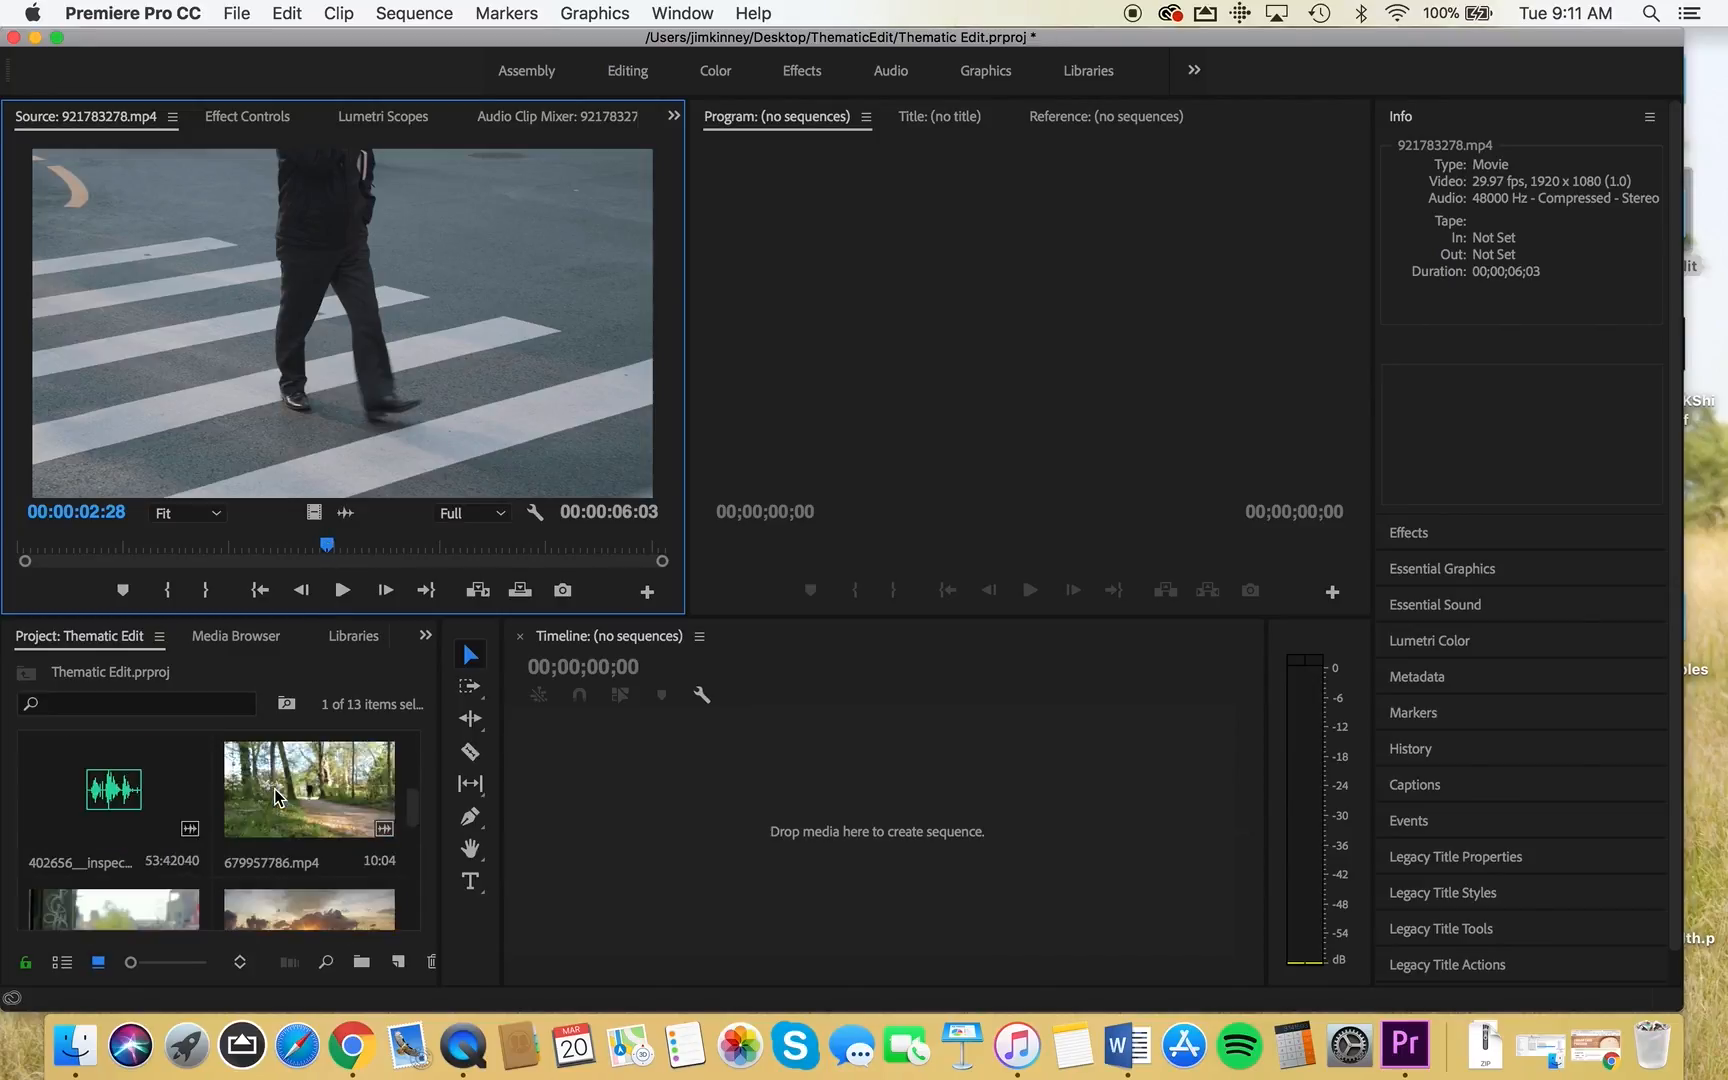
scroll(278, 797, up, 2)
scroll(278, 797, down, 2)
scroll(278, 797, up, 2)
scroll(274, 788, down, 2)
scroll(274, 788, up, 2)
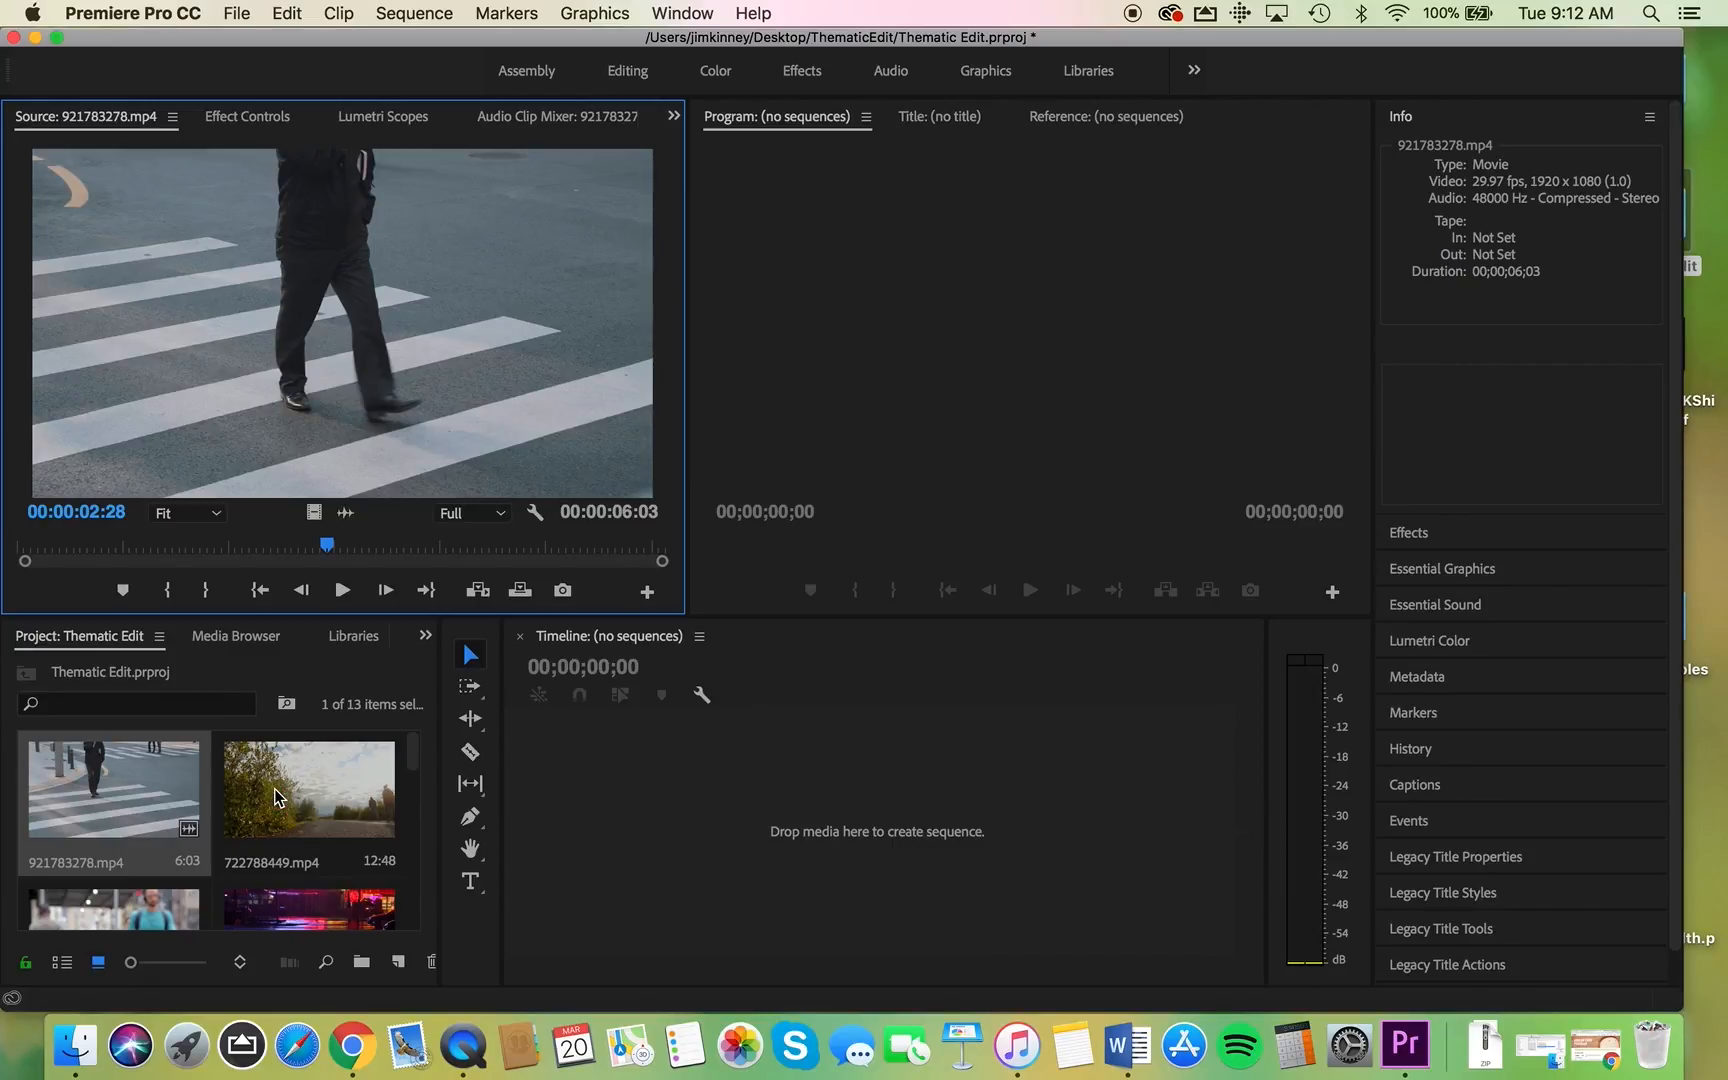
drag(439, 665, 742, 666)
drag(517, 625, 510, 400)
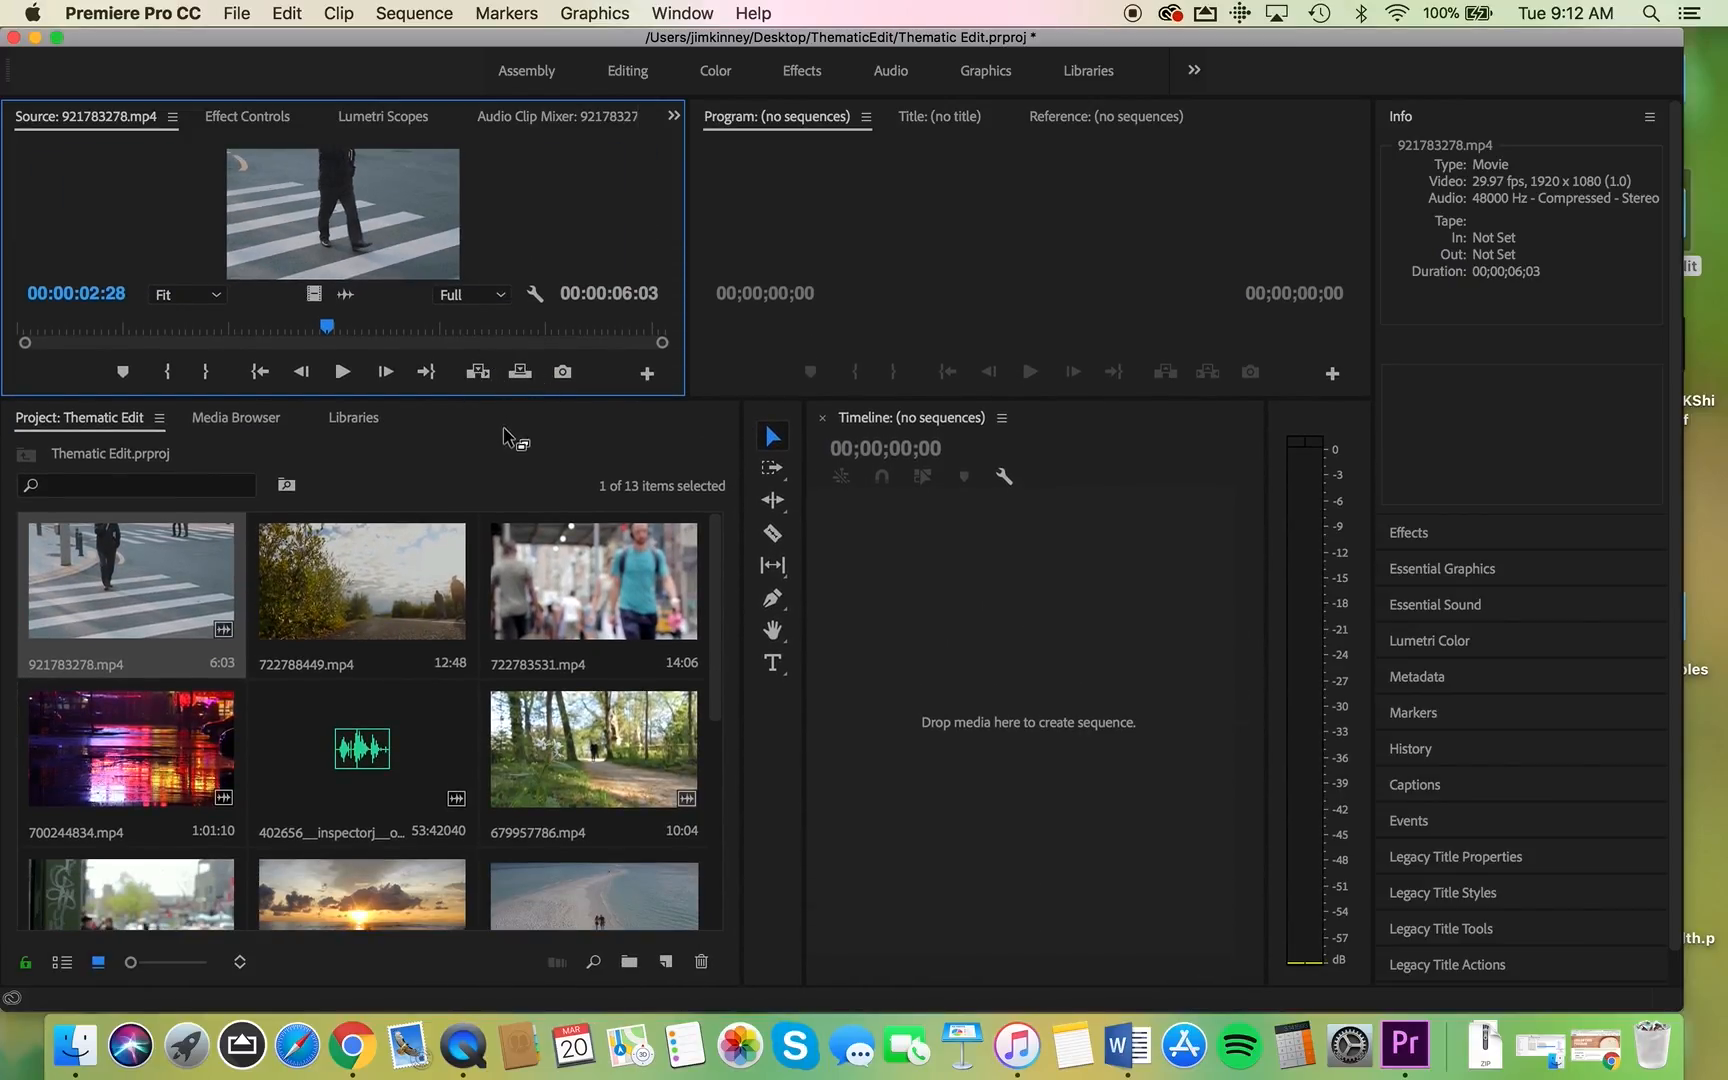
Open the beach sunset clip 775691538.mp4 in the Source monitor and enlarge the monitor
scroll(375, 795, down, 3)
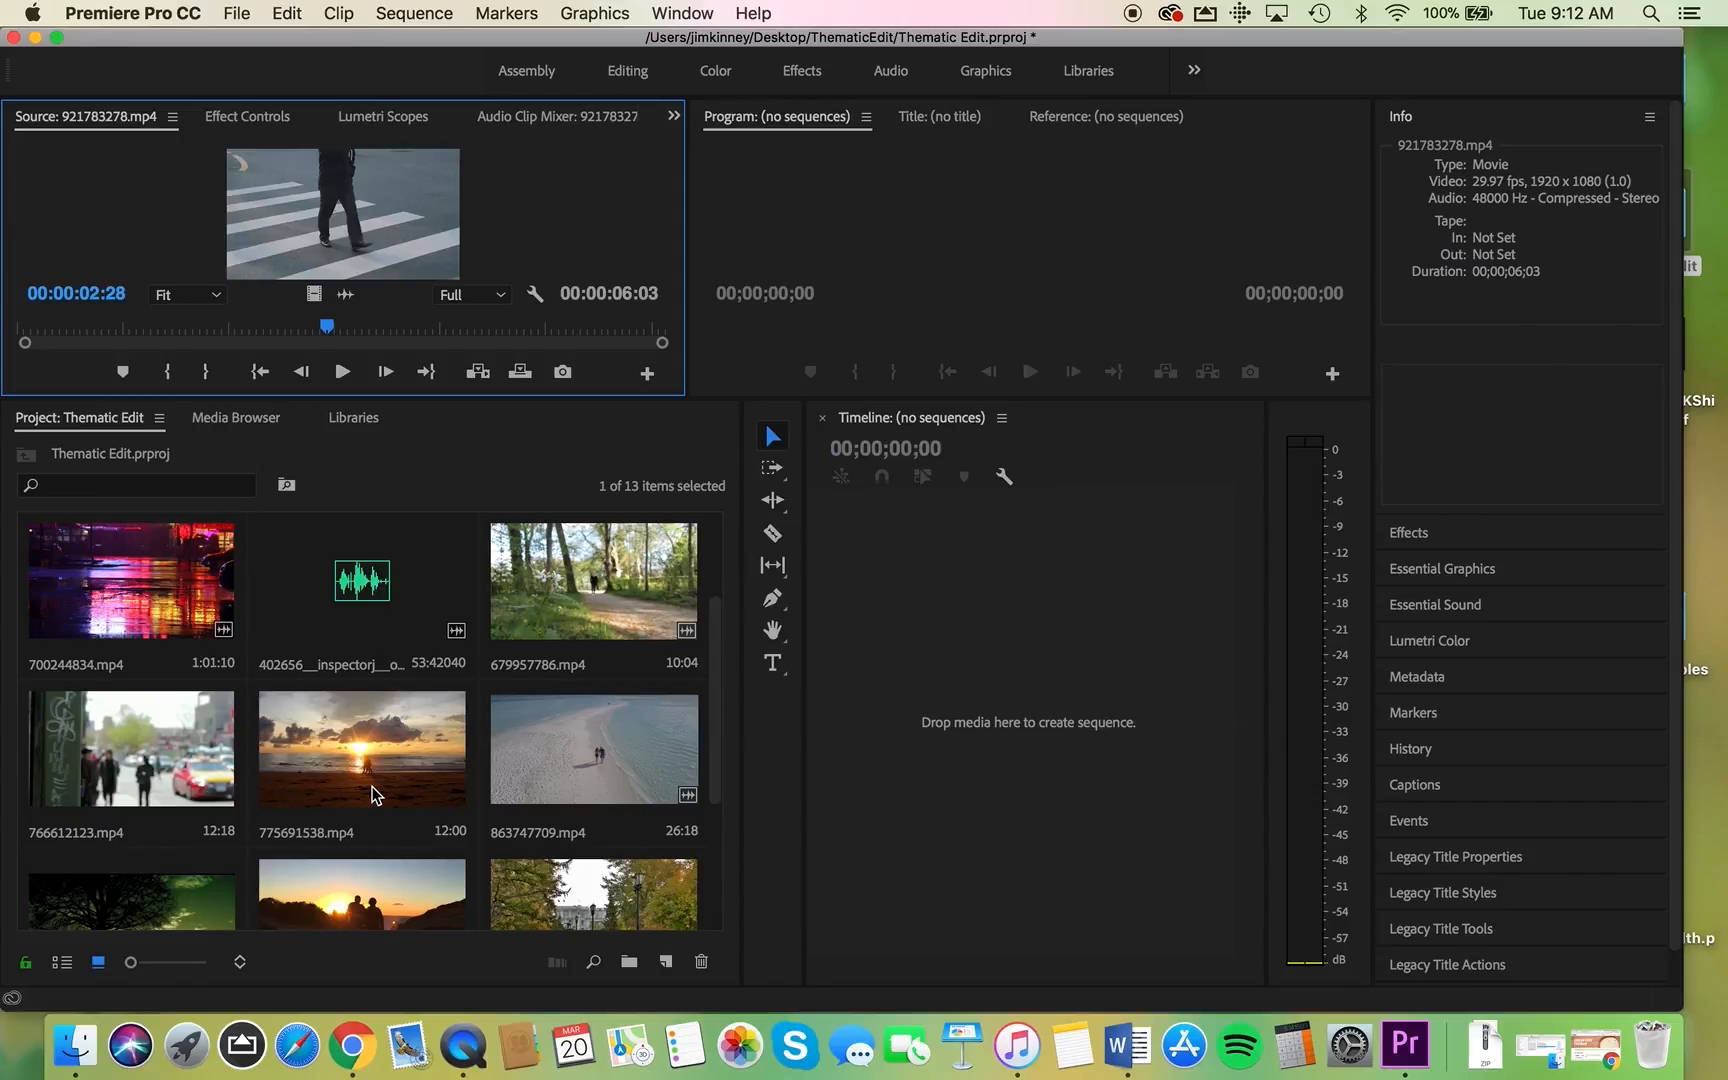
scroll(375, 795, down, 3)
scroll(372, 795, up, 3)
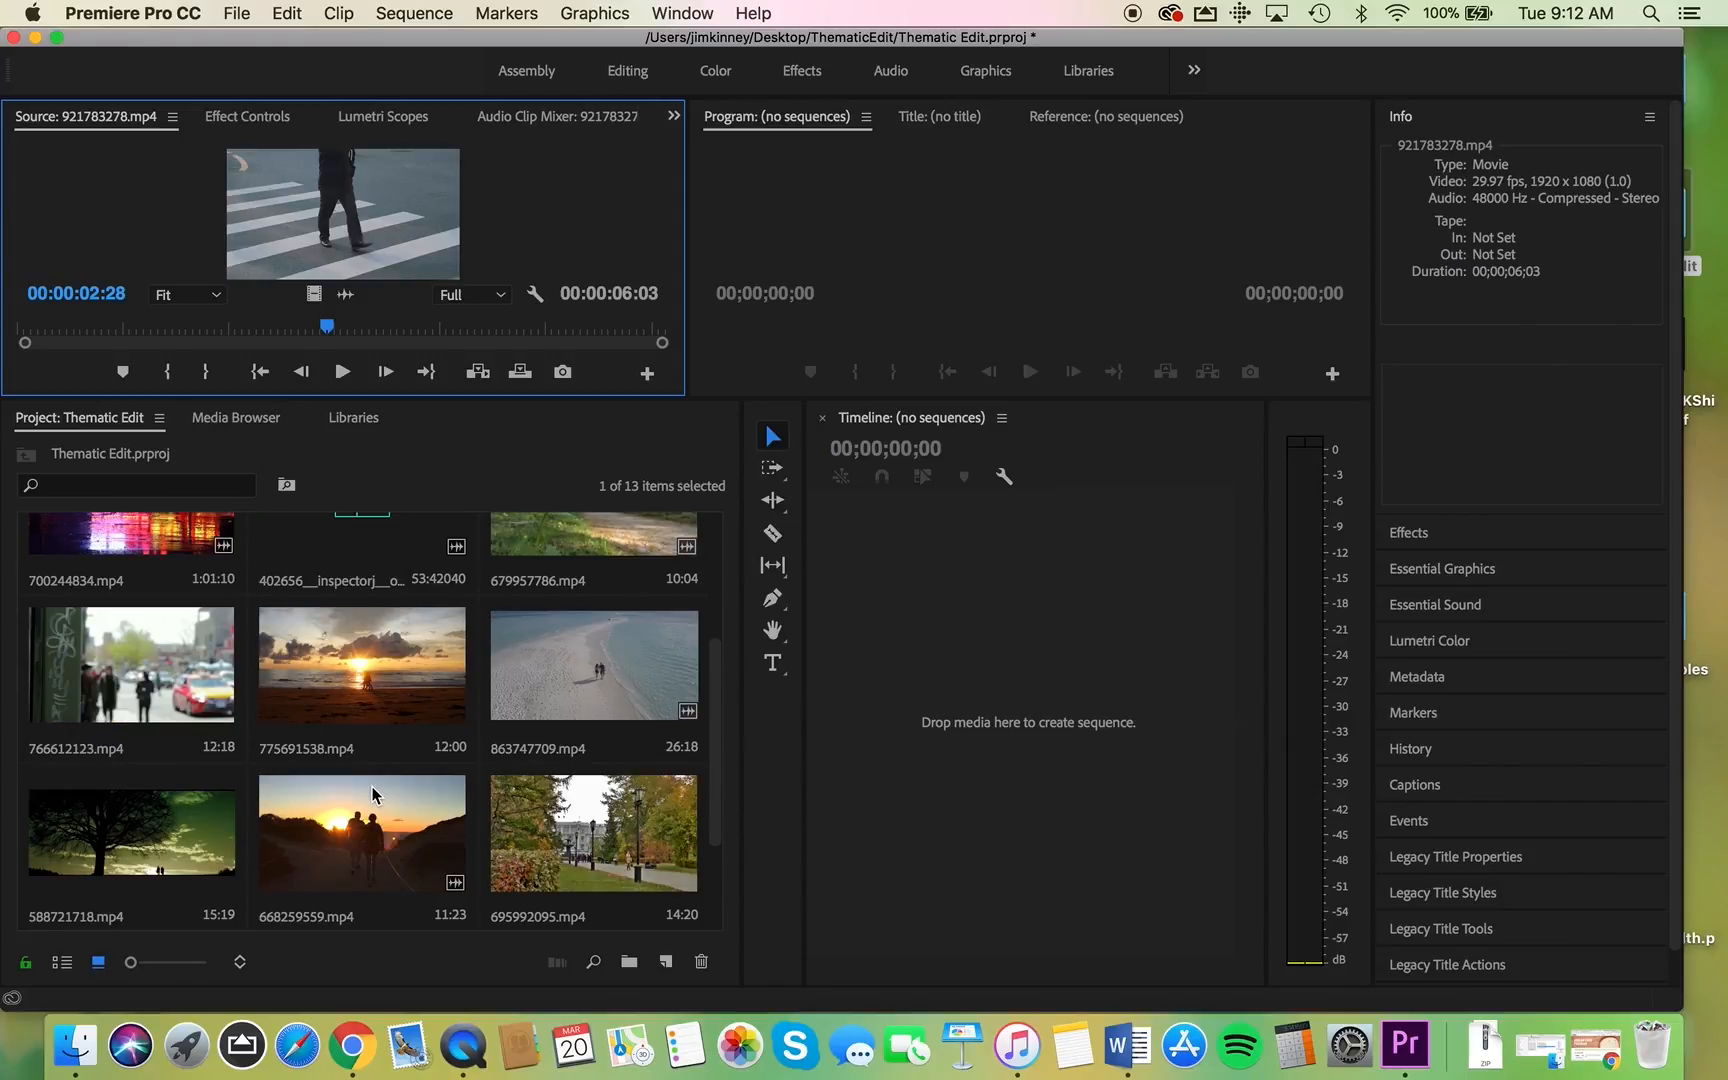
click(378, 678)
double_click(378, 678)
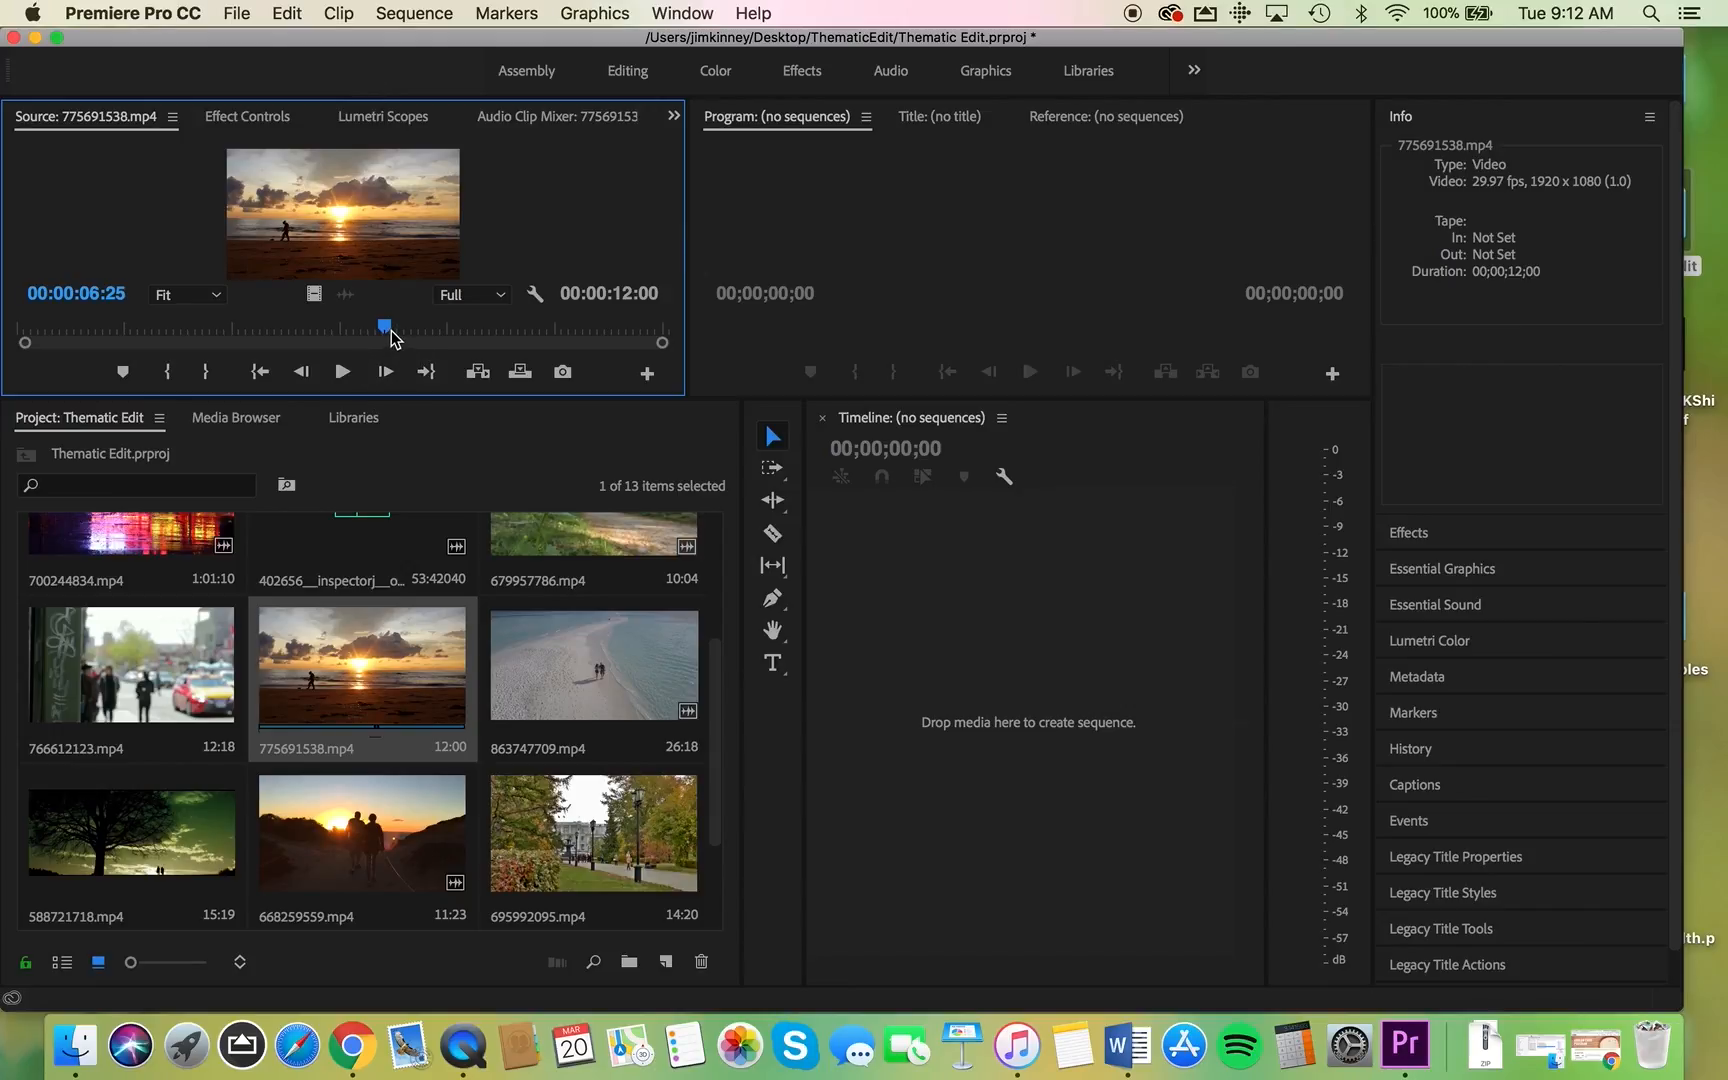
drag(444, 398, 502, 629)
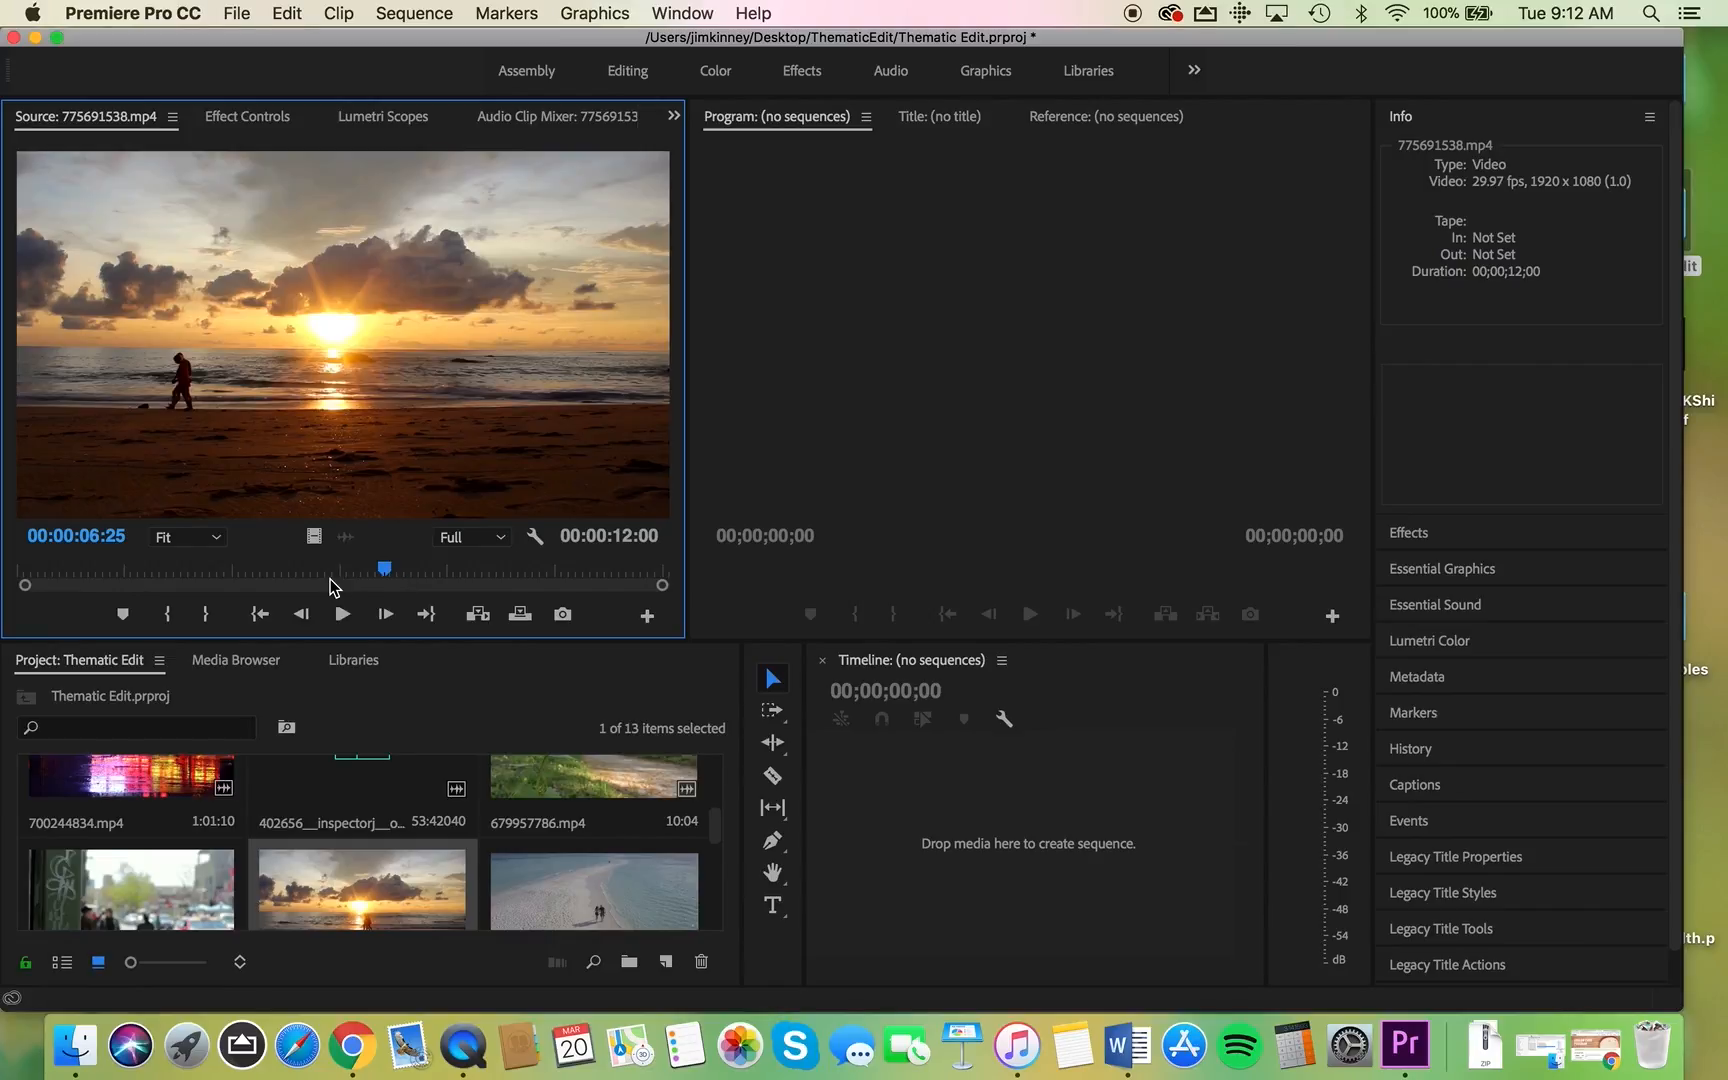
Mark In at 00:00:00:00 and Out at 00:00:03:04 on clip 775691538.mp4
click(385, 572)
drag(385, 572, 5, 549)
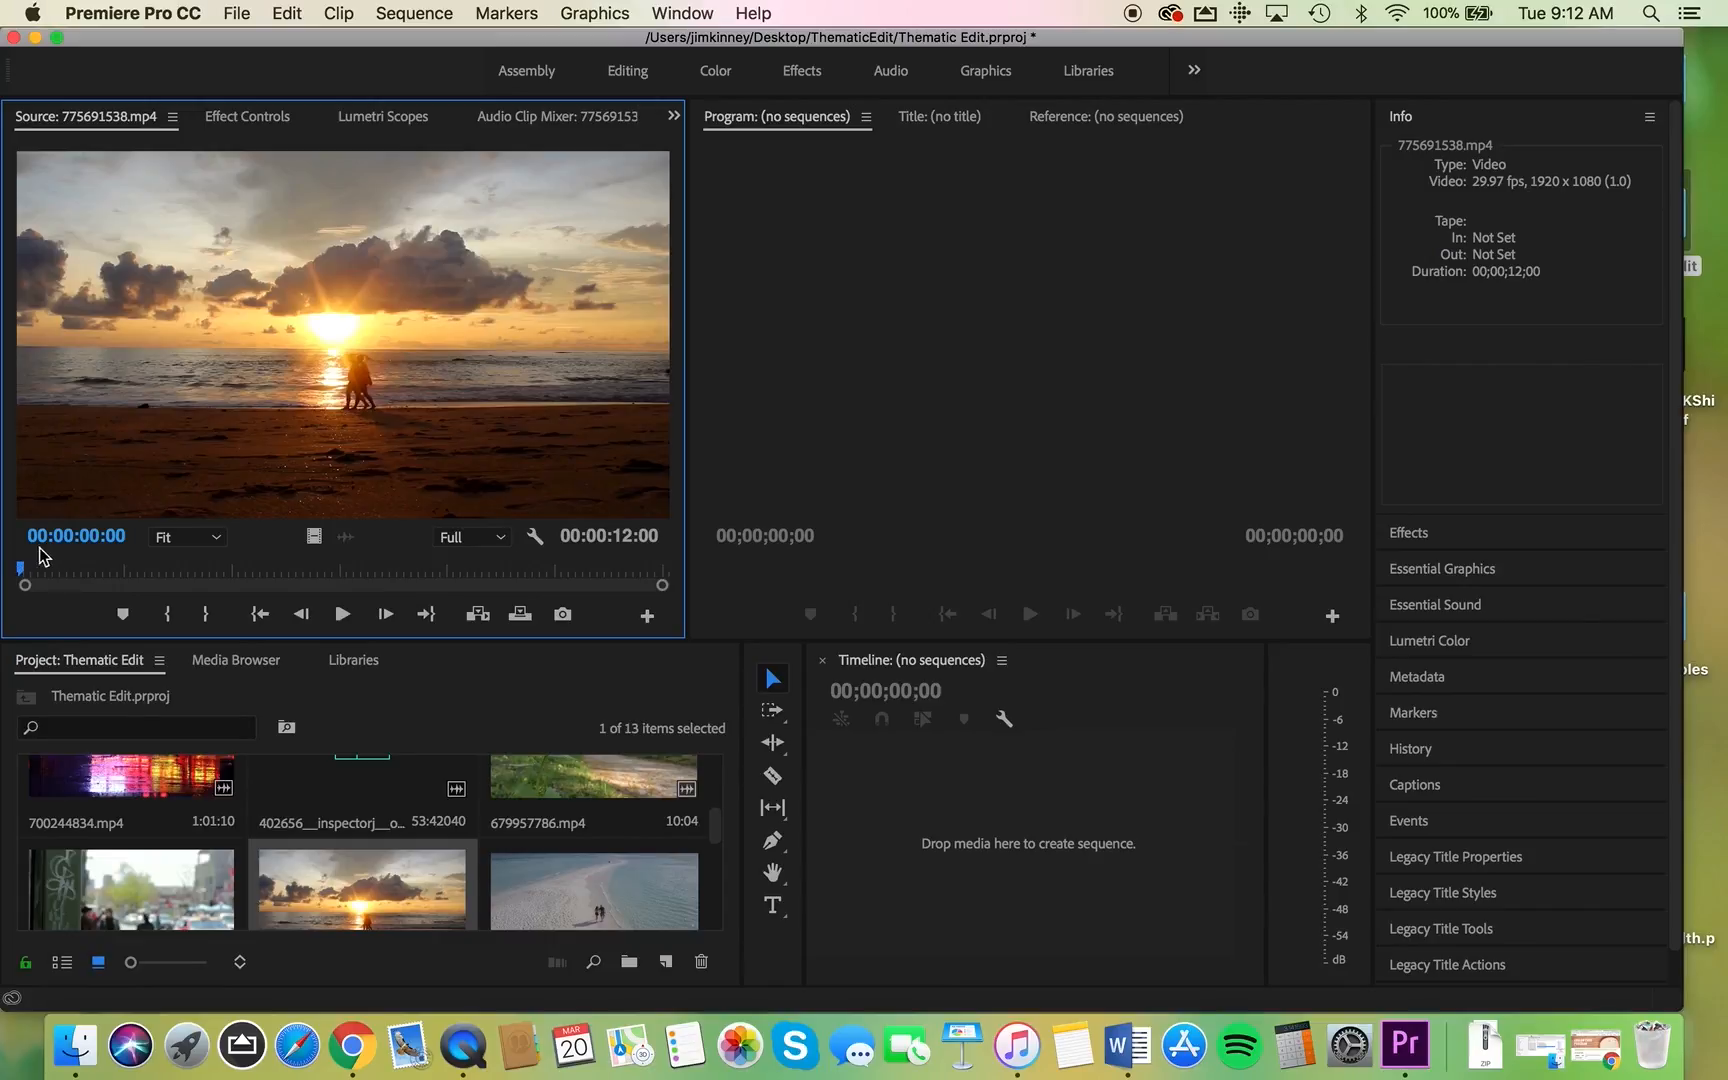
click(168, 616)
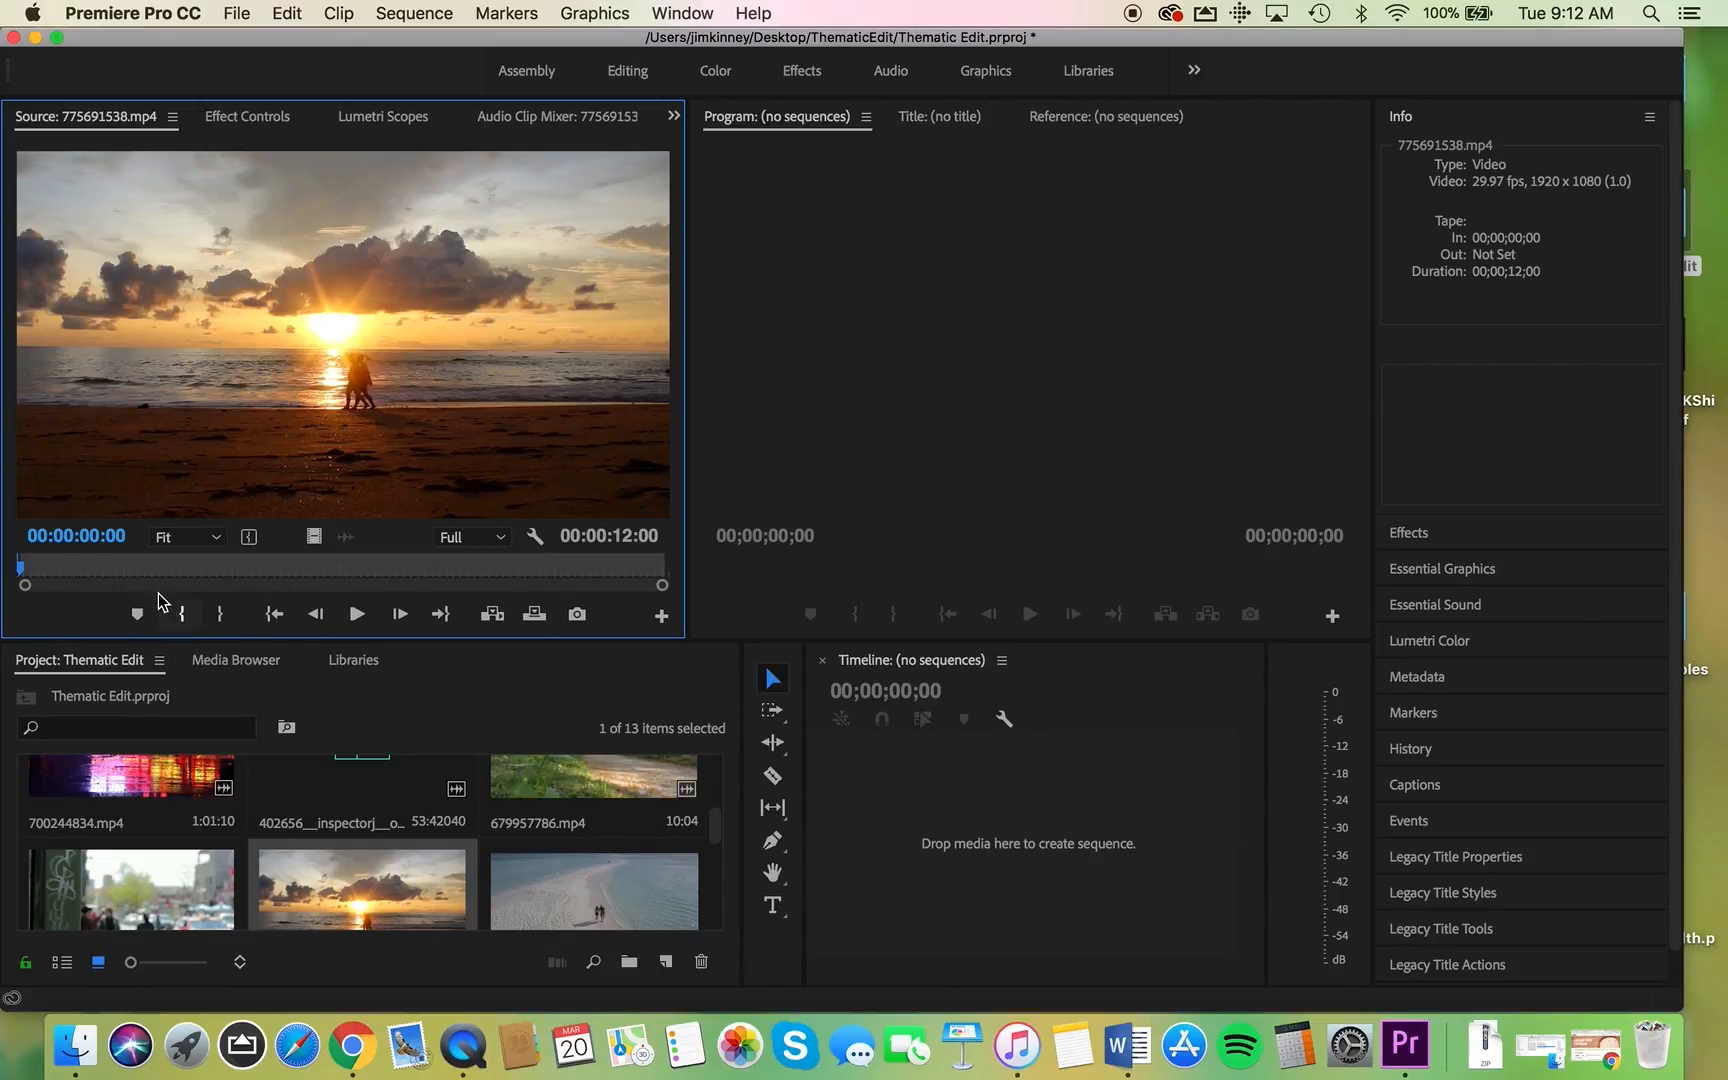
click(20, 572)
drag(20, 572, 190, 596)
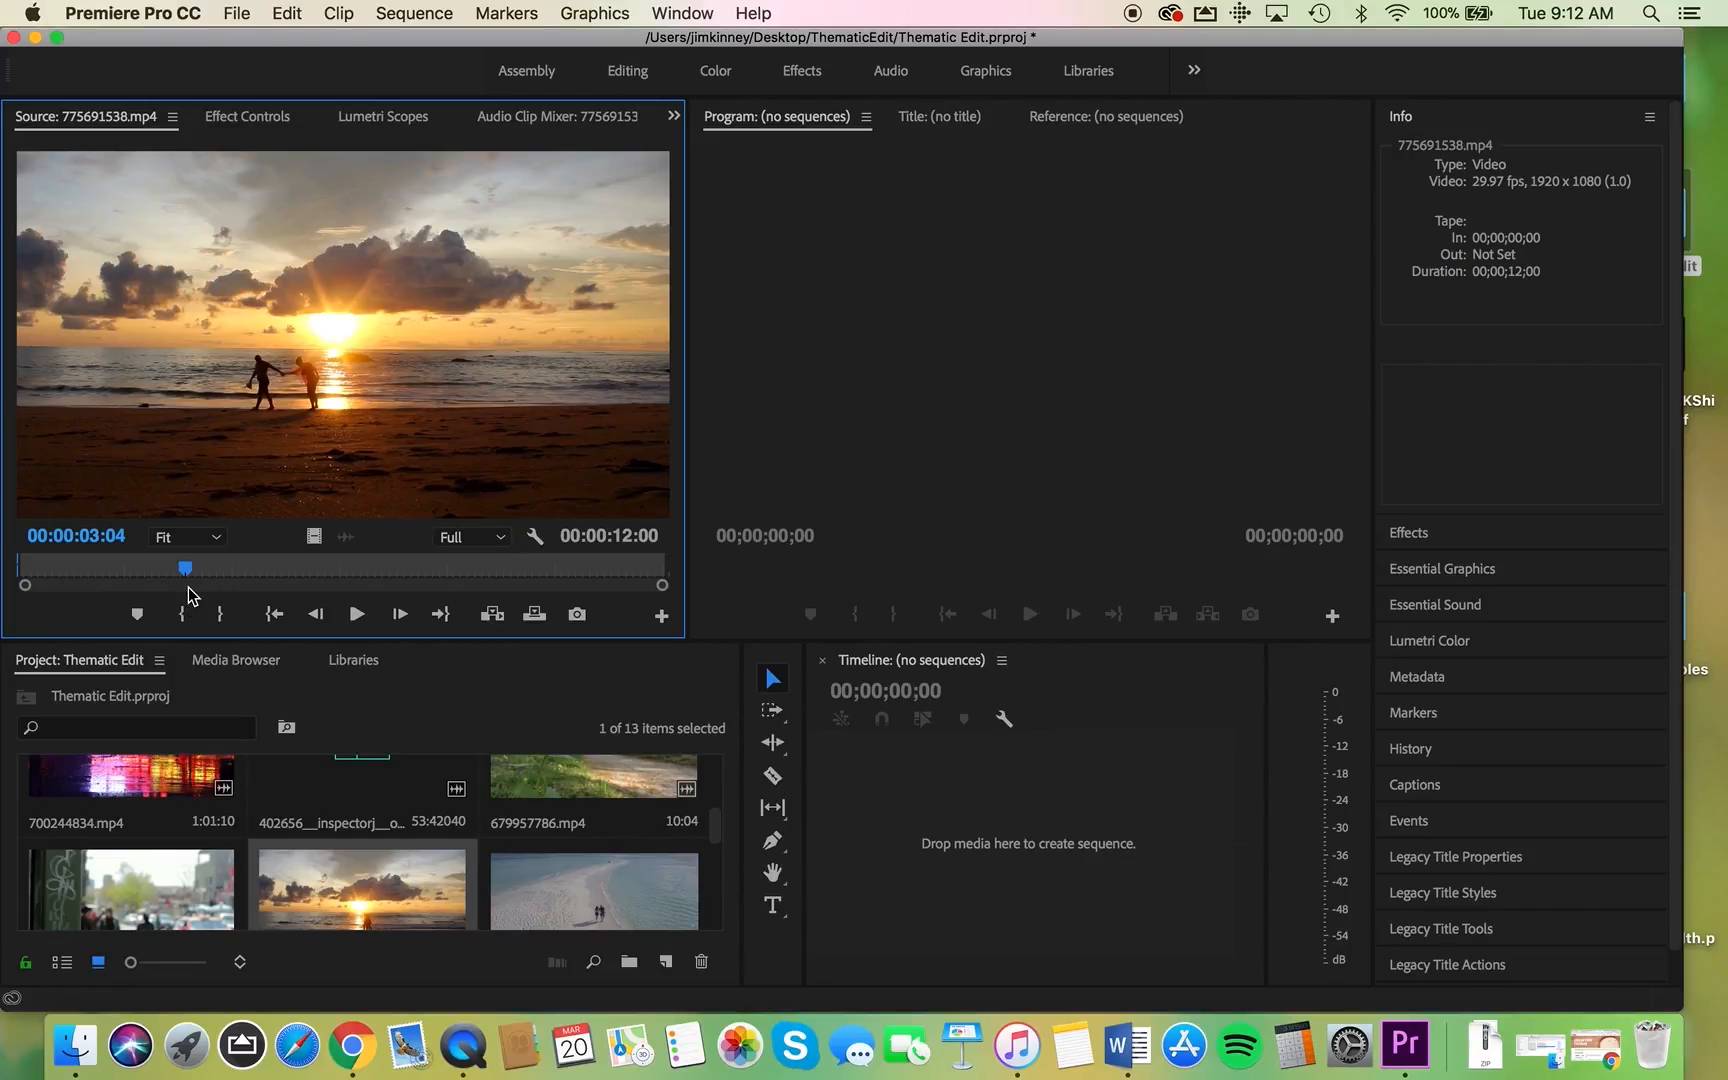
click(221, 615)
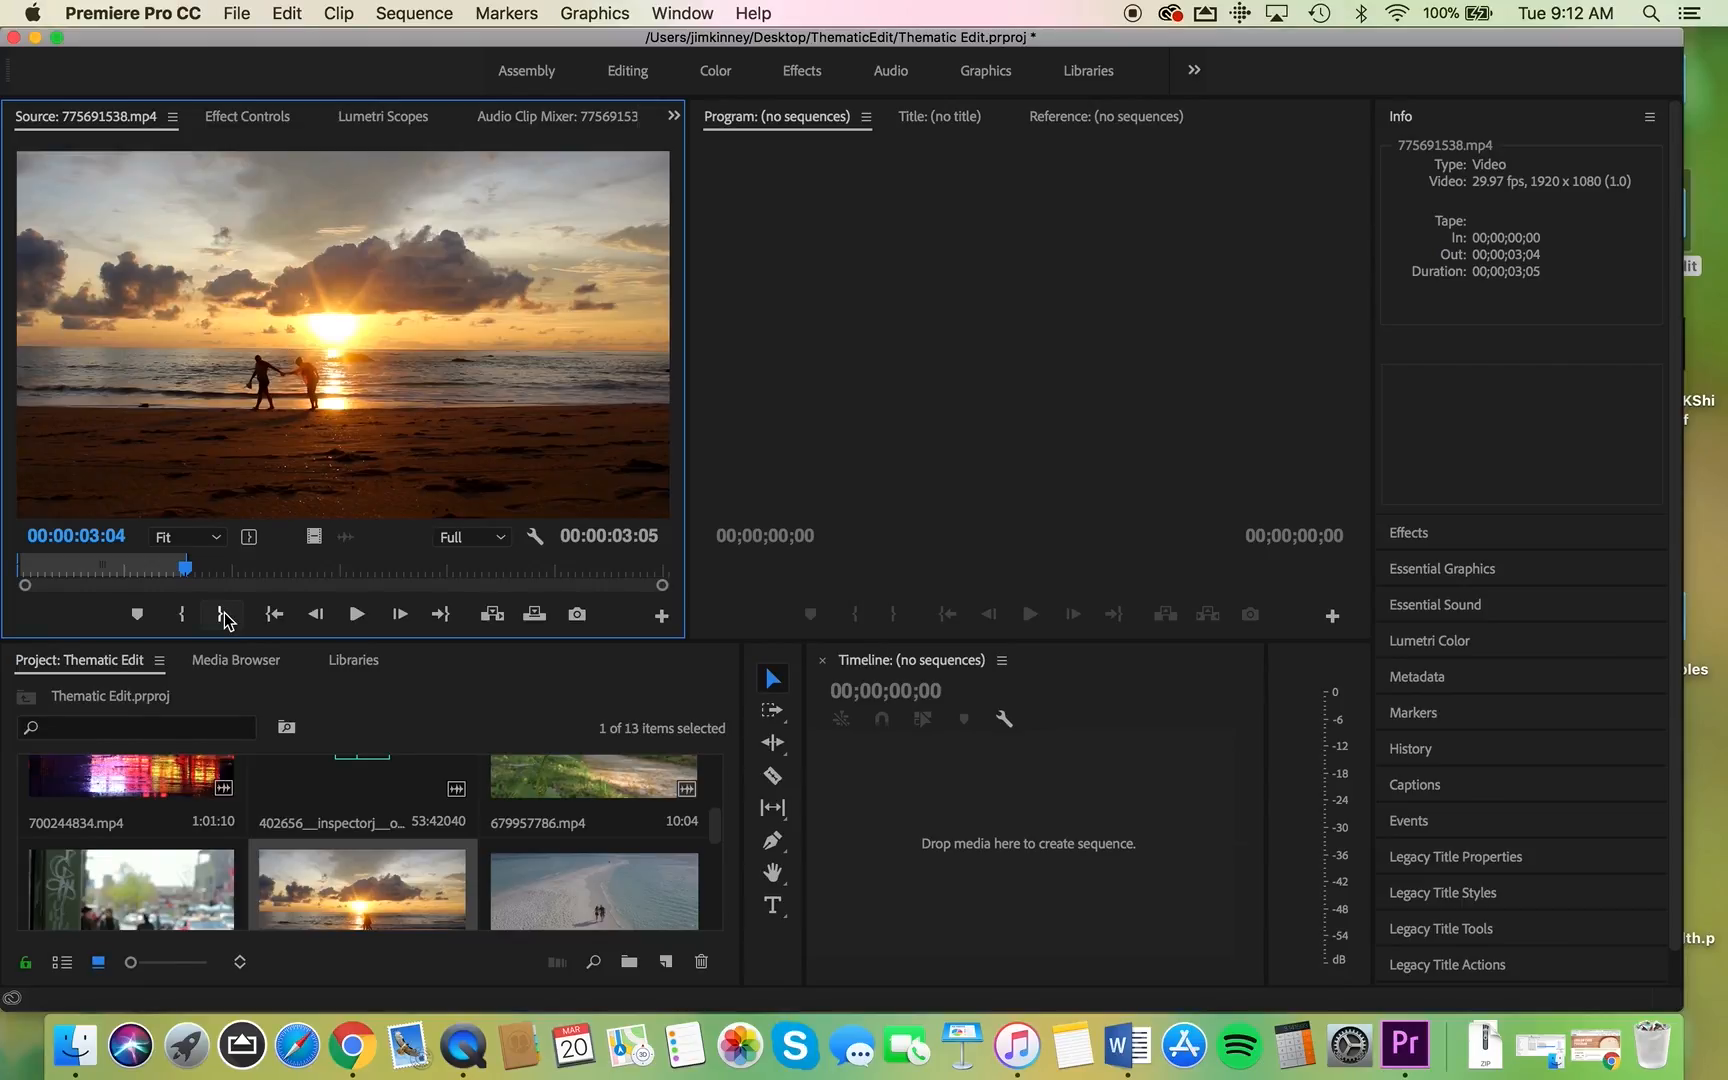
right_click(379, 850)
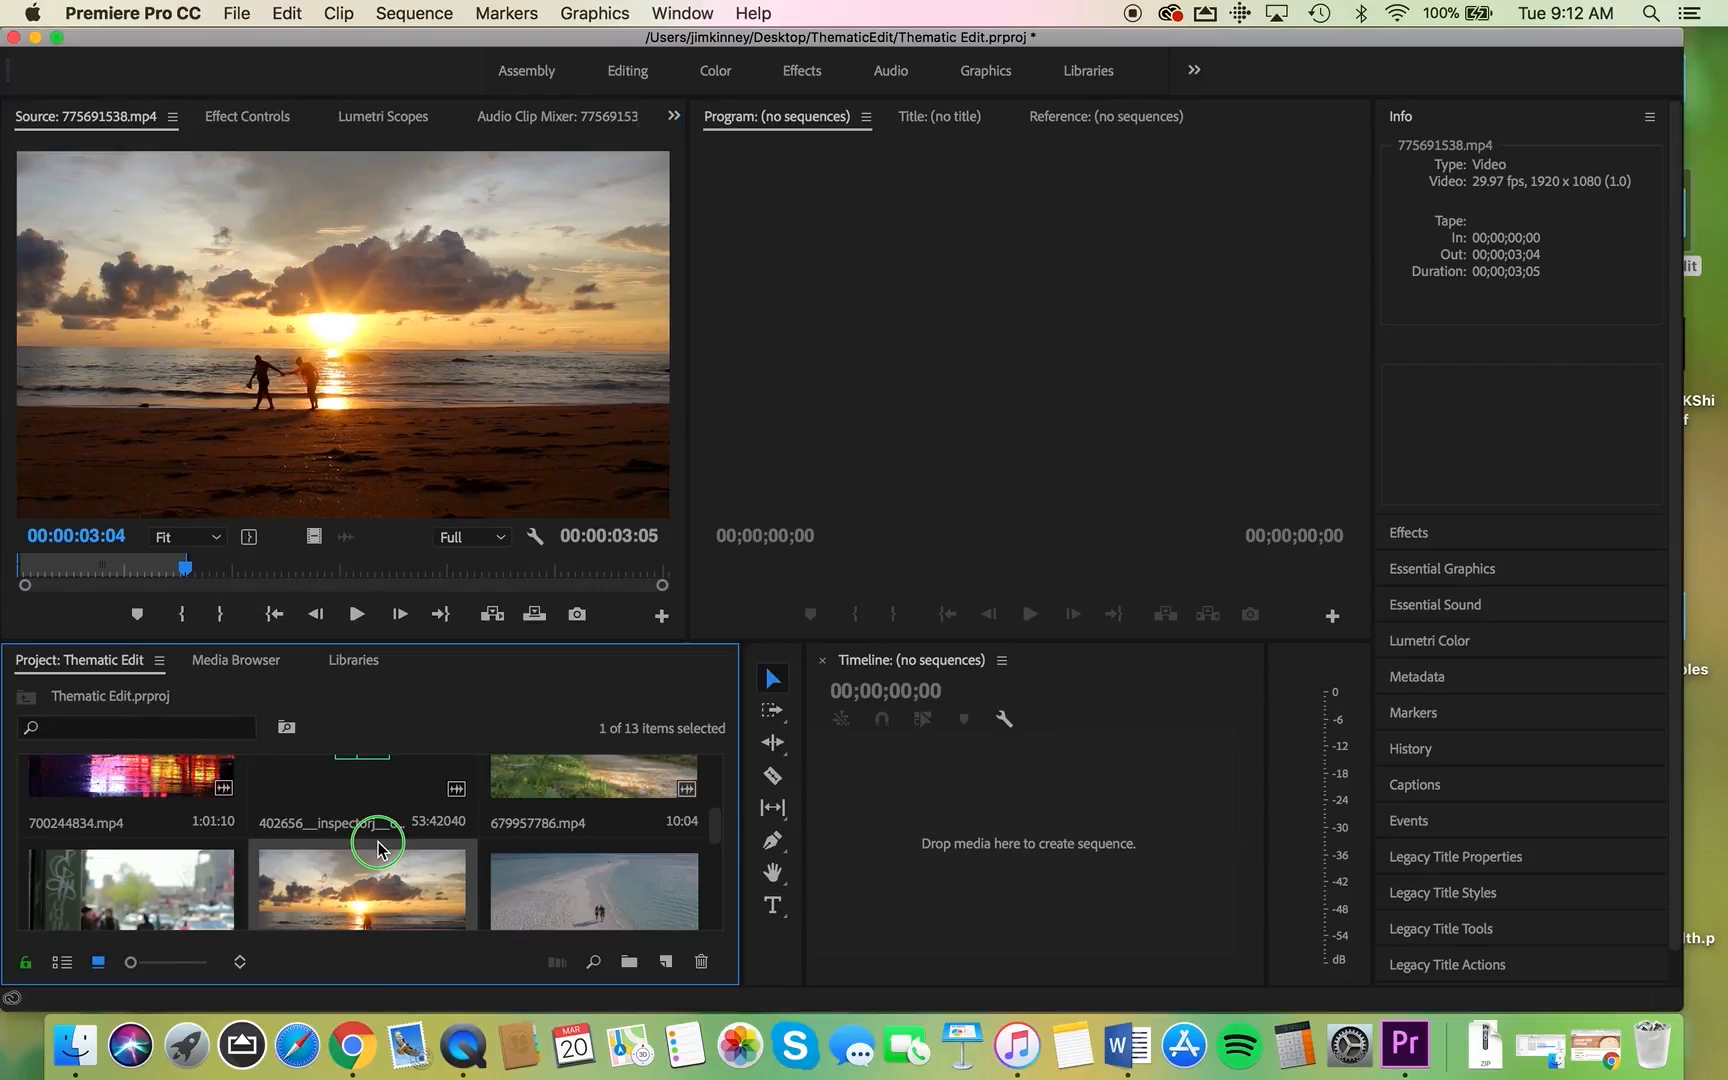
click(374, 650)
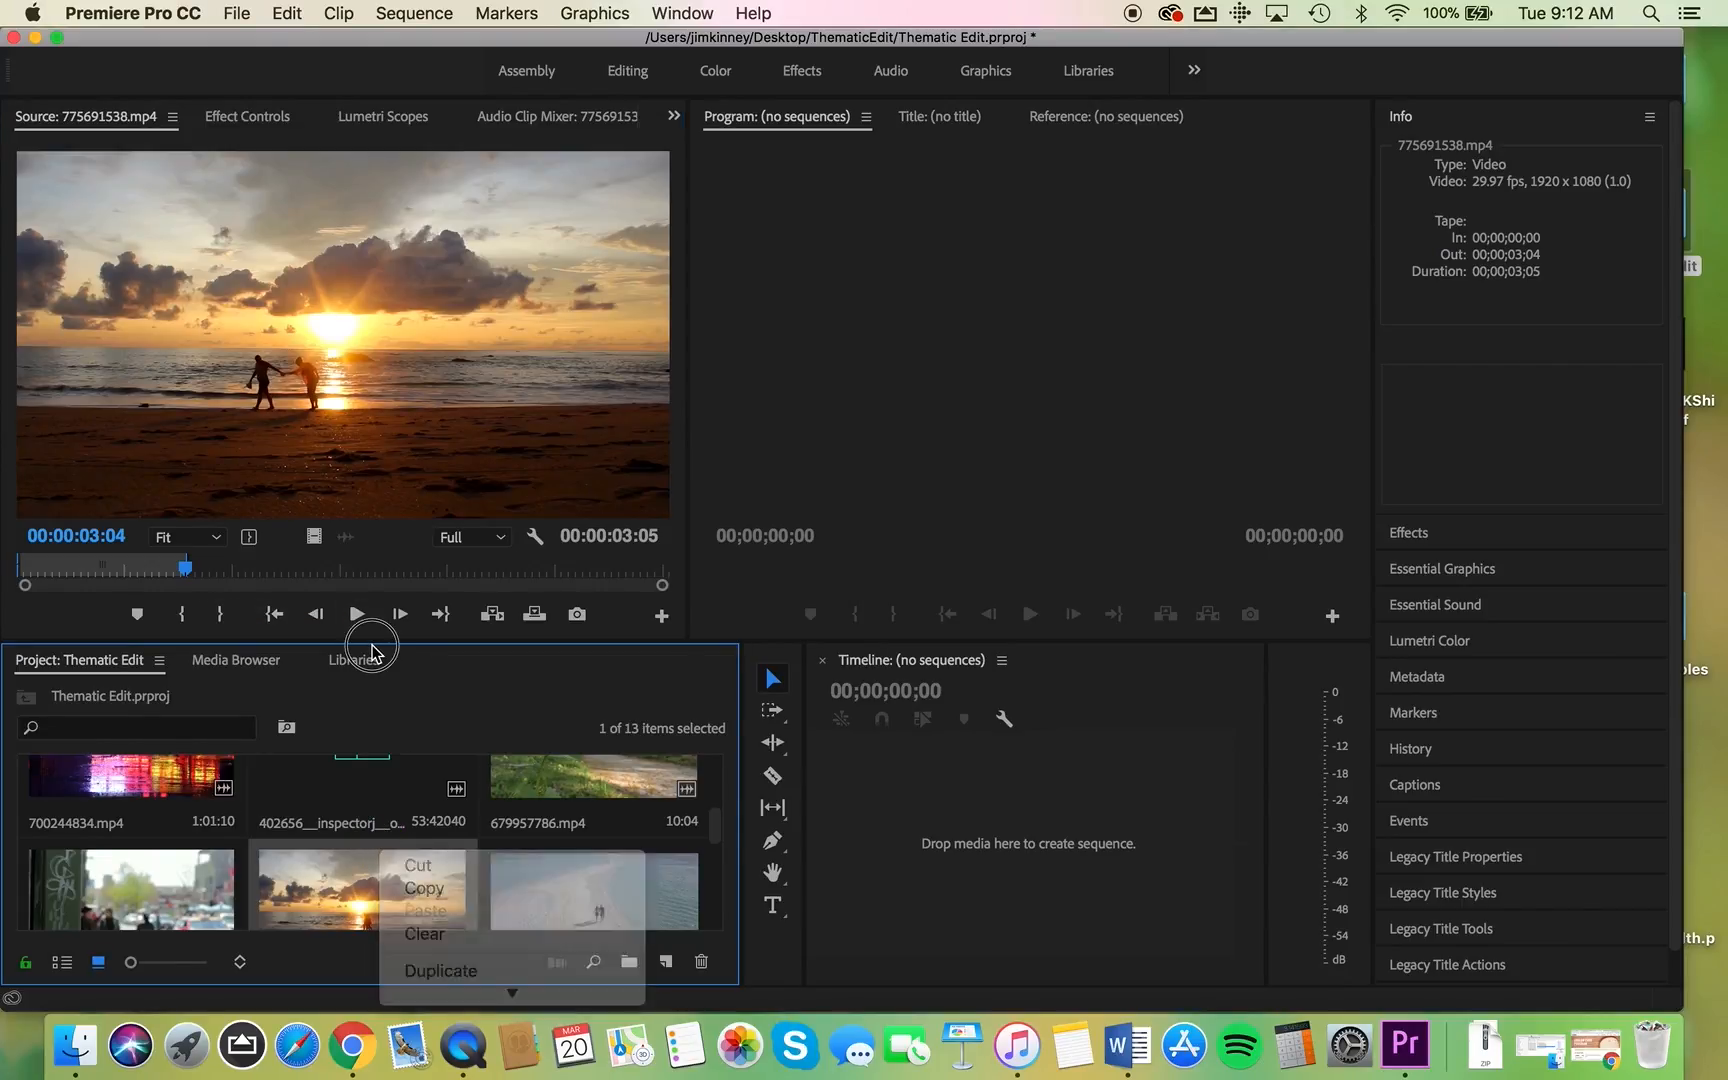
Open the tree silhouette clip 588721718.mp4 in the Source monitor and enlarge the monitor
click(410, 642)
drag(410, 642, 420, 370)
scroll(277, 711, up, 3)
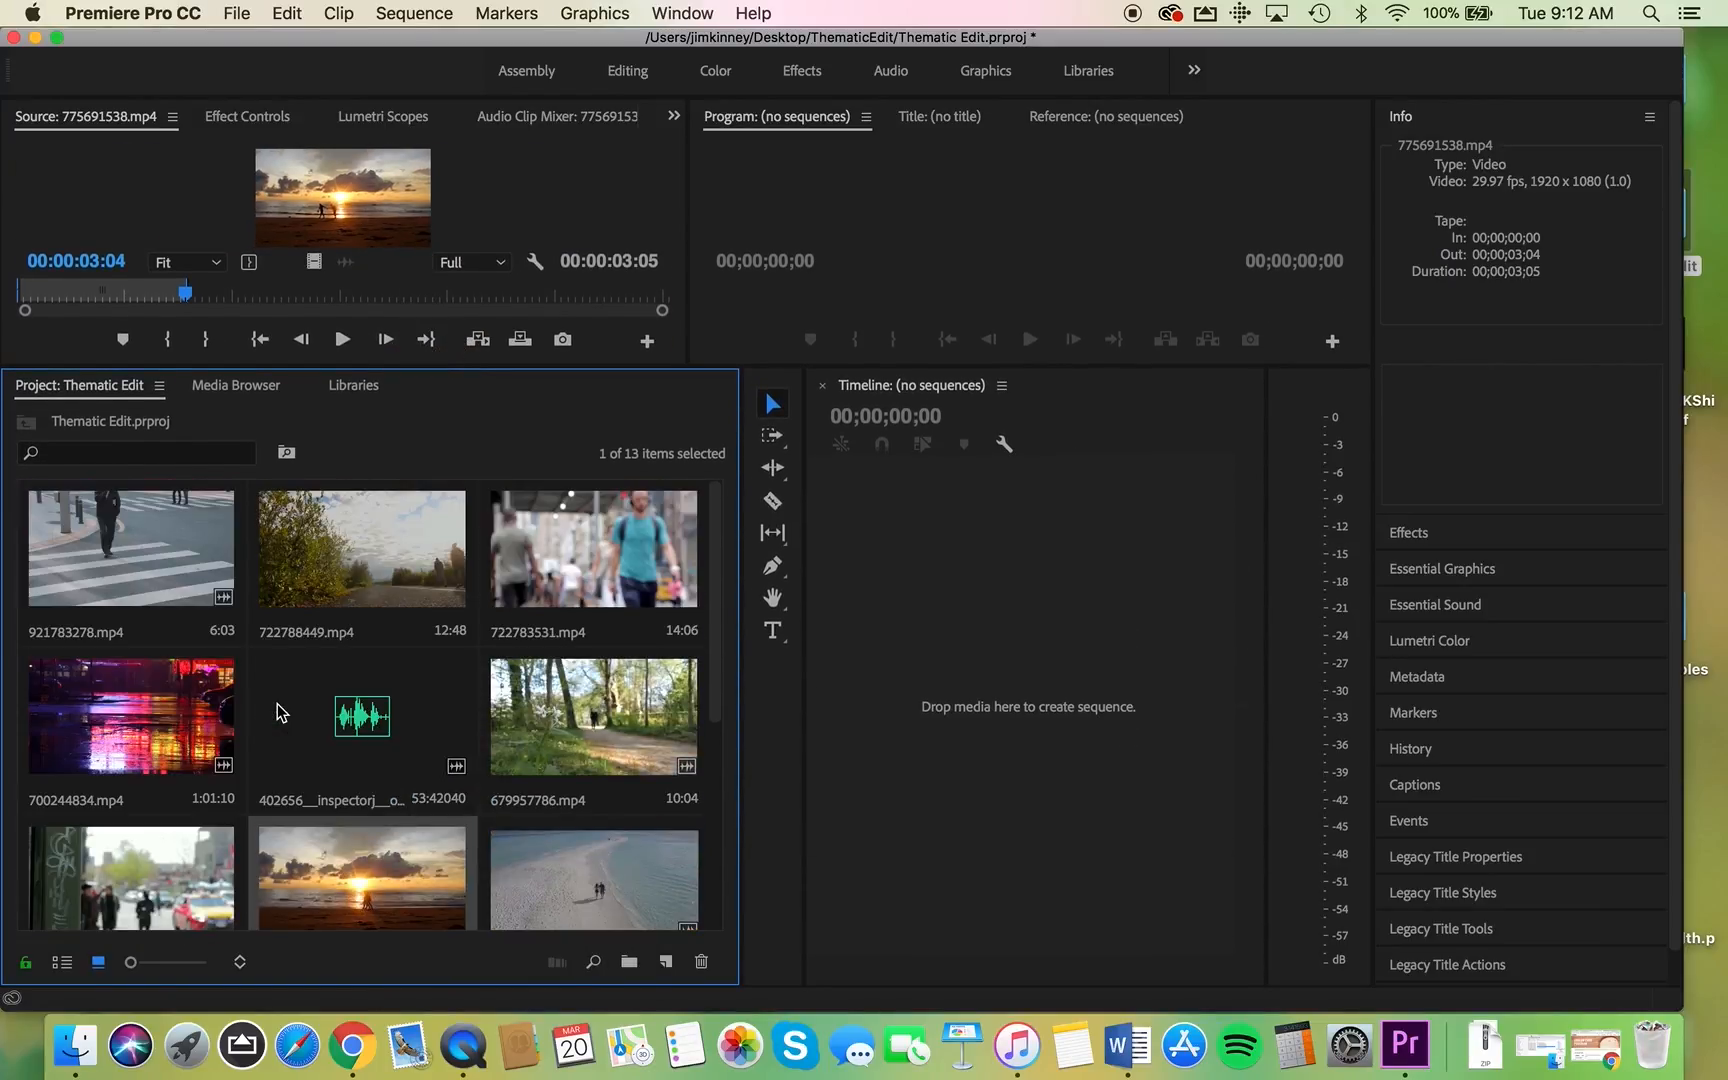
scroll(277, 711, down, 3)
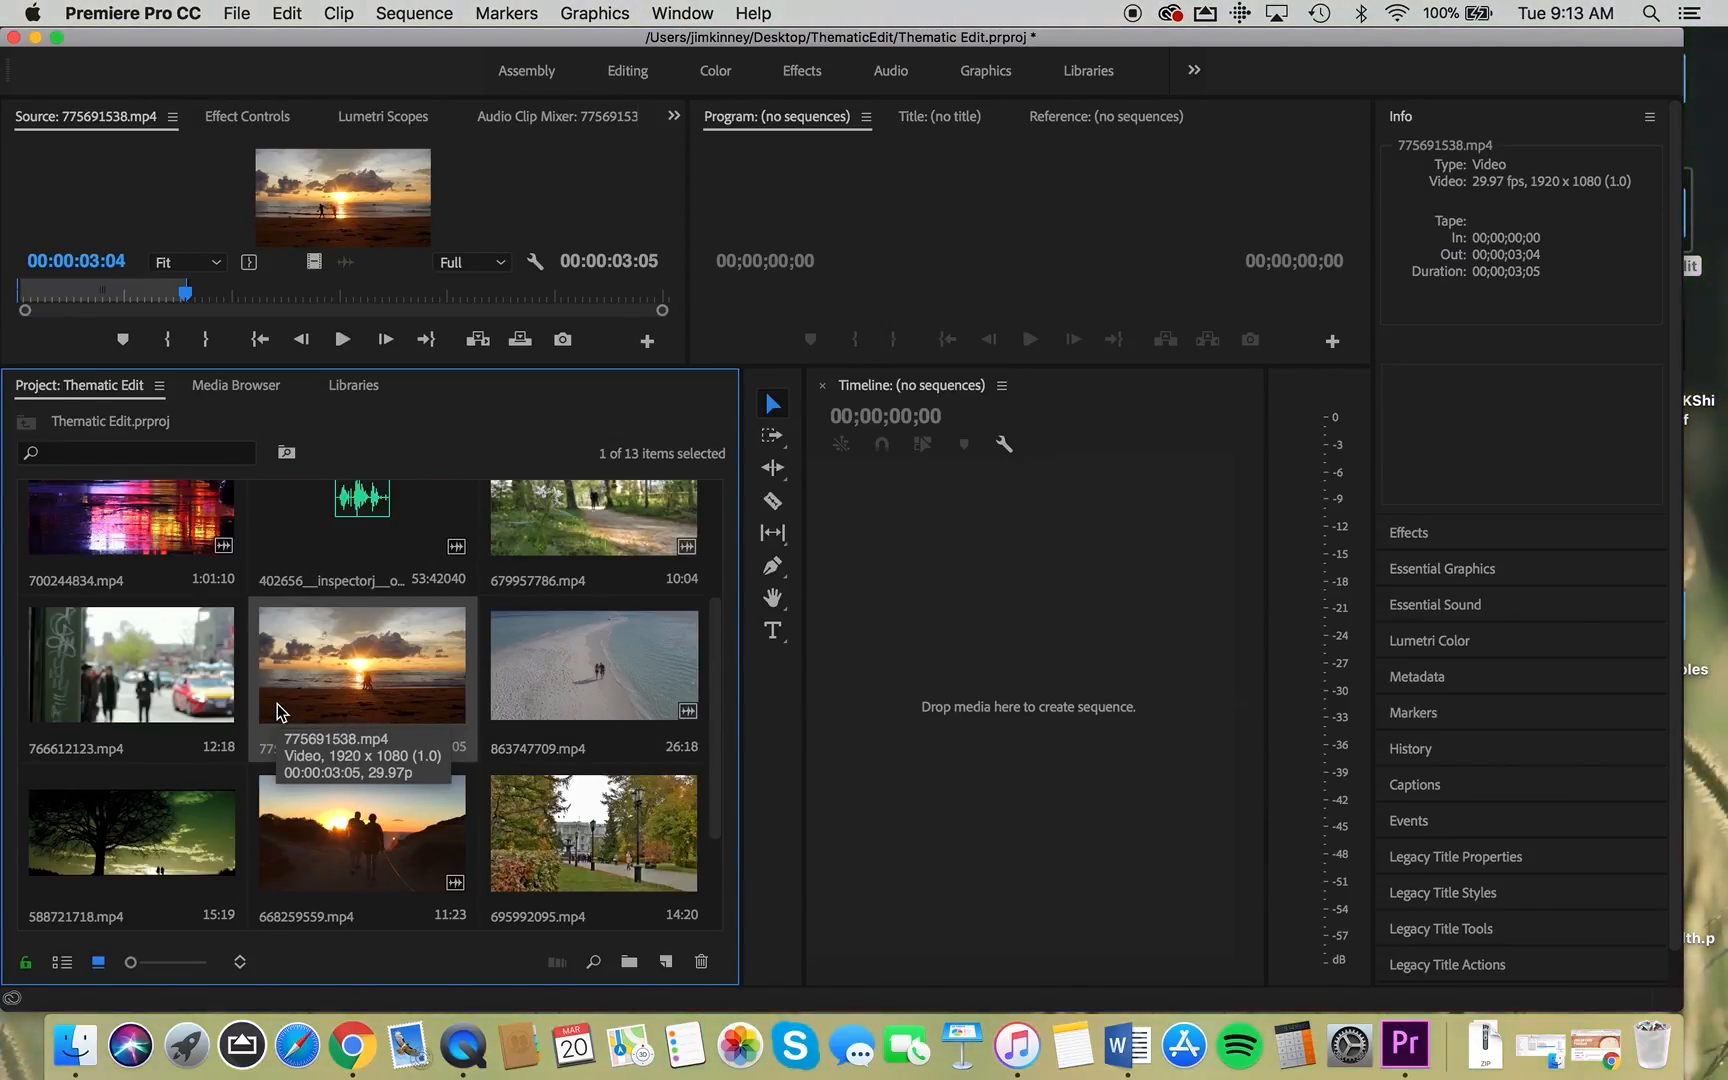
scroll(277, 711, down, 3)
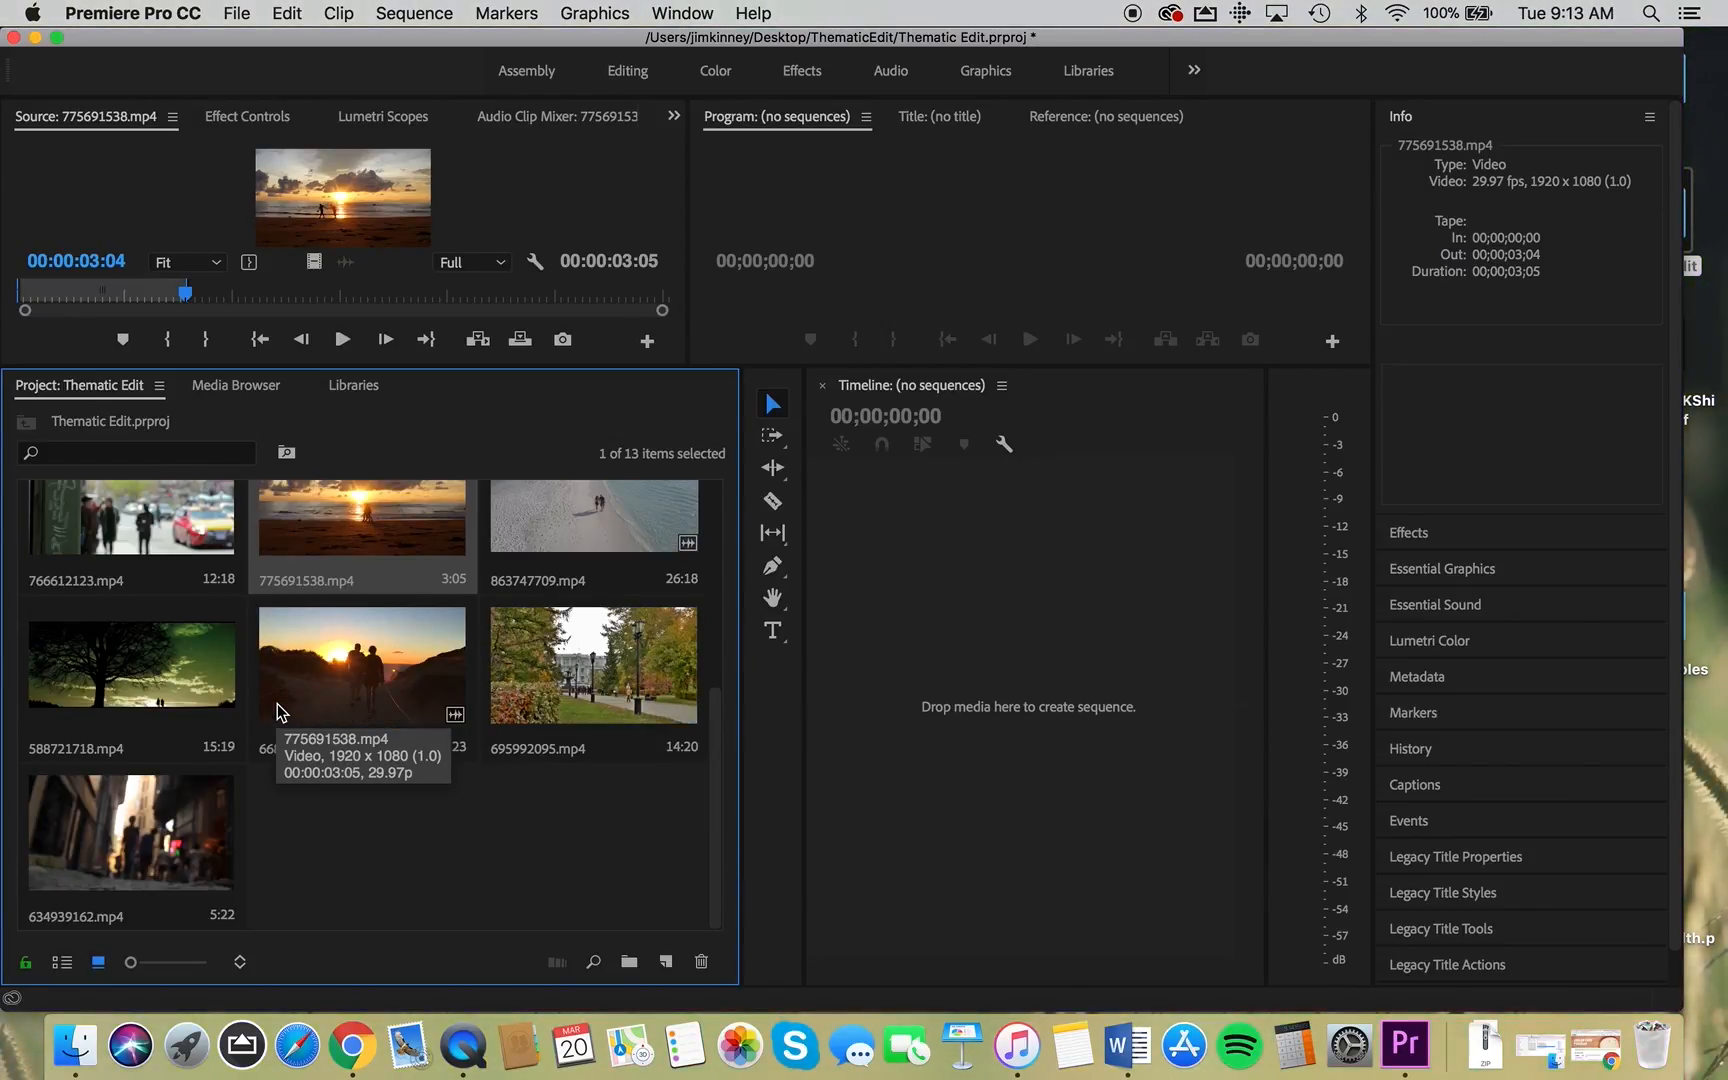
double_click(145, 684)
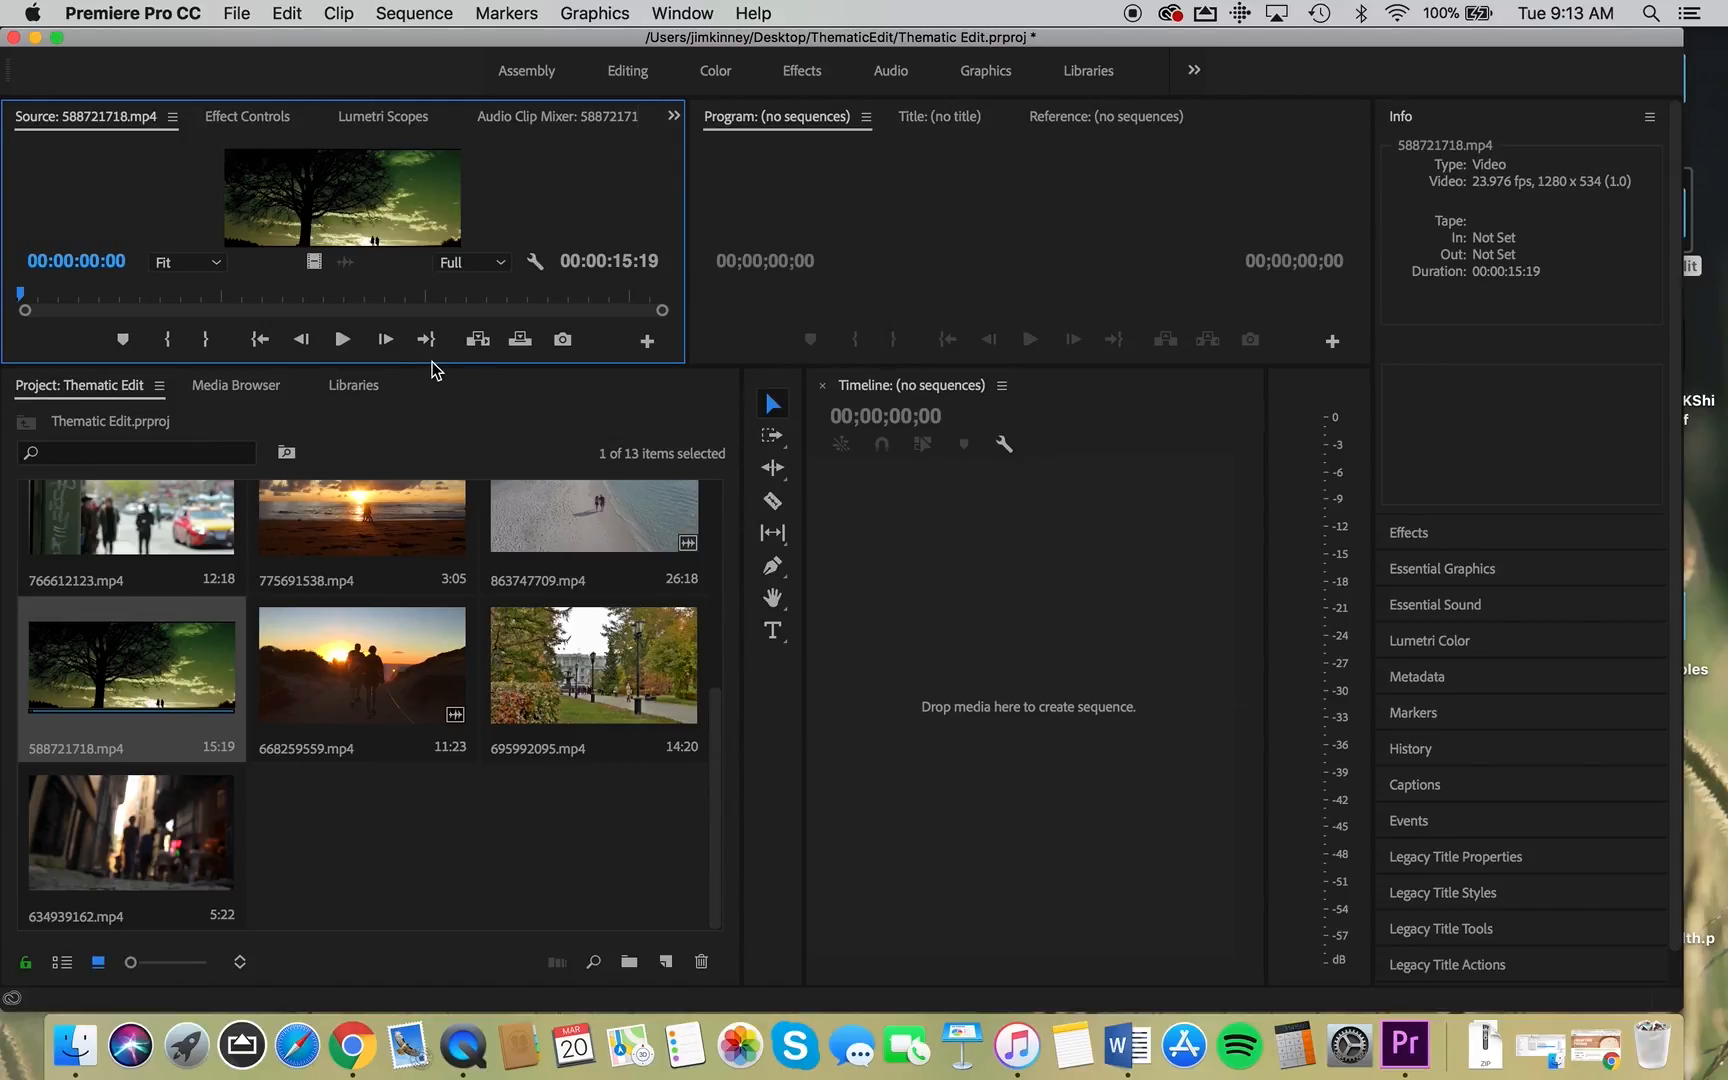
drag(432, 362, 505, 630)
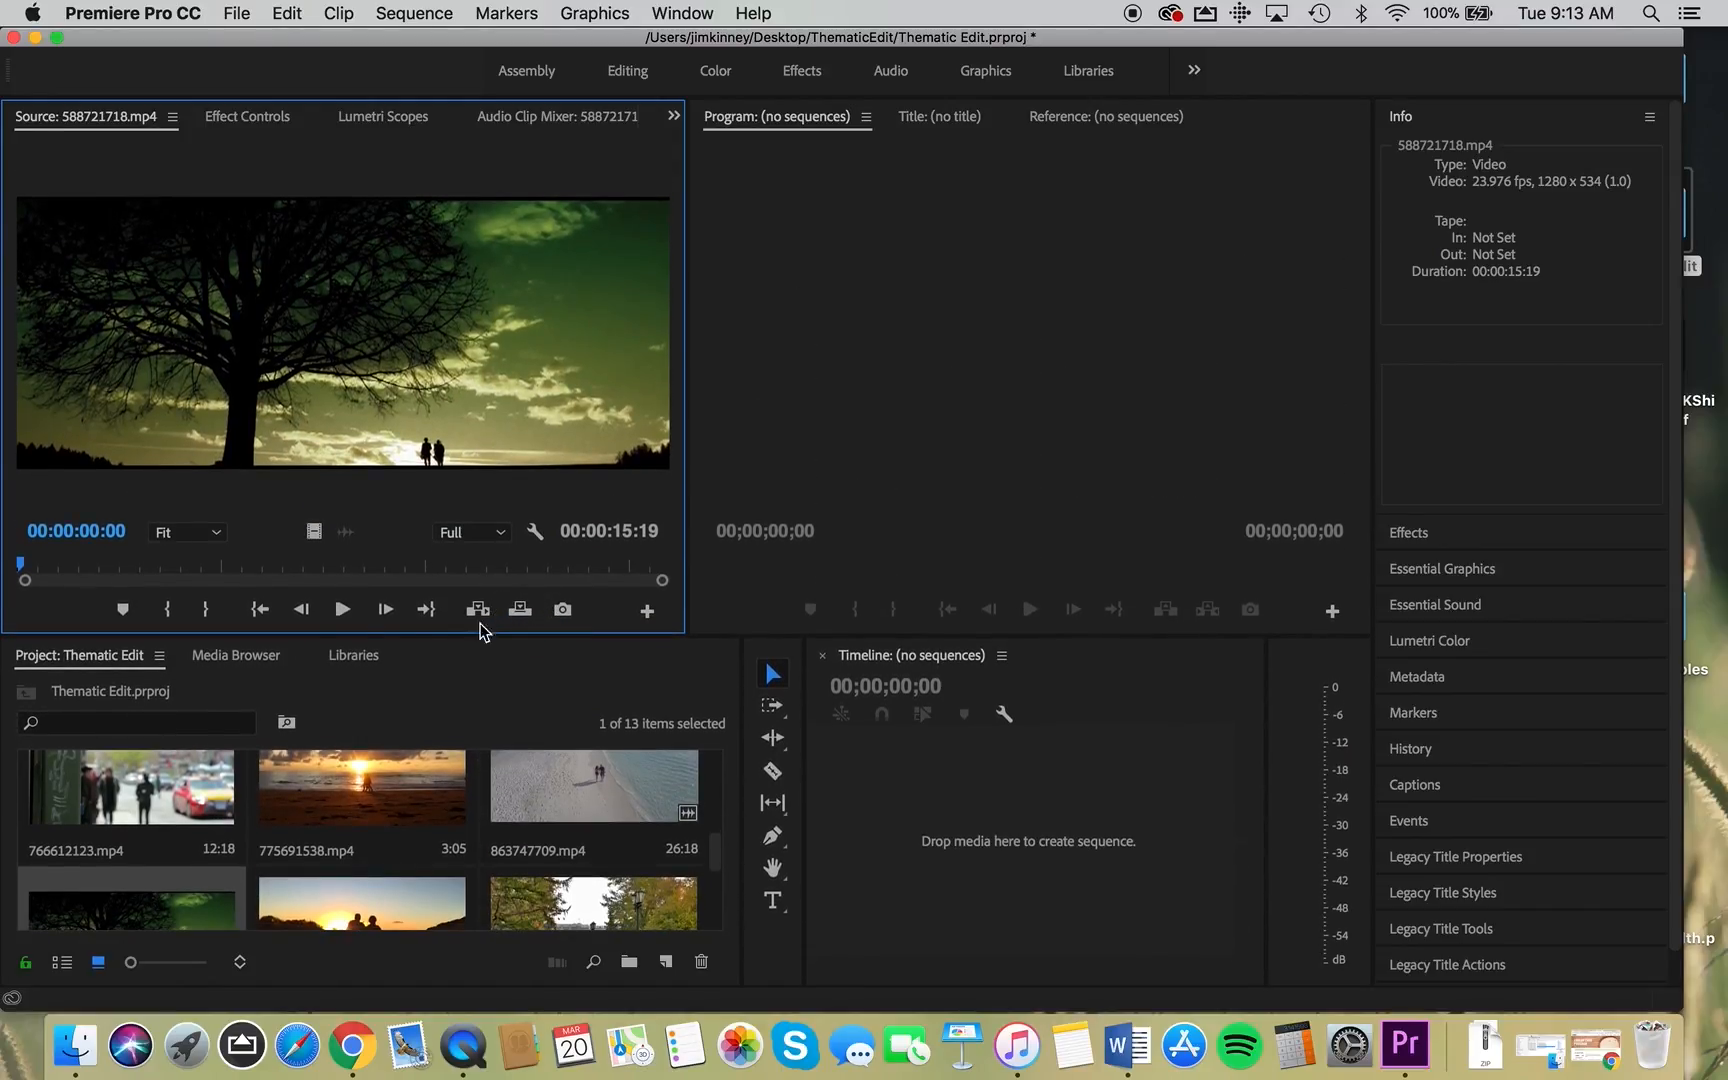
Mark In at 00:00:00:18 and Out at 00:00:12:23 on clip 588721718.mp4
mouse_move(20, 566)
mouse_down()
mouse_move(185, 567)
mouse_move(585, 628)
mouse_move(528, 625)
mouse_move(644, 621)
mouse_move(12, 563)
mouse_move(50, 560)
mouse_up()
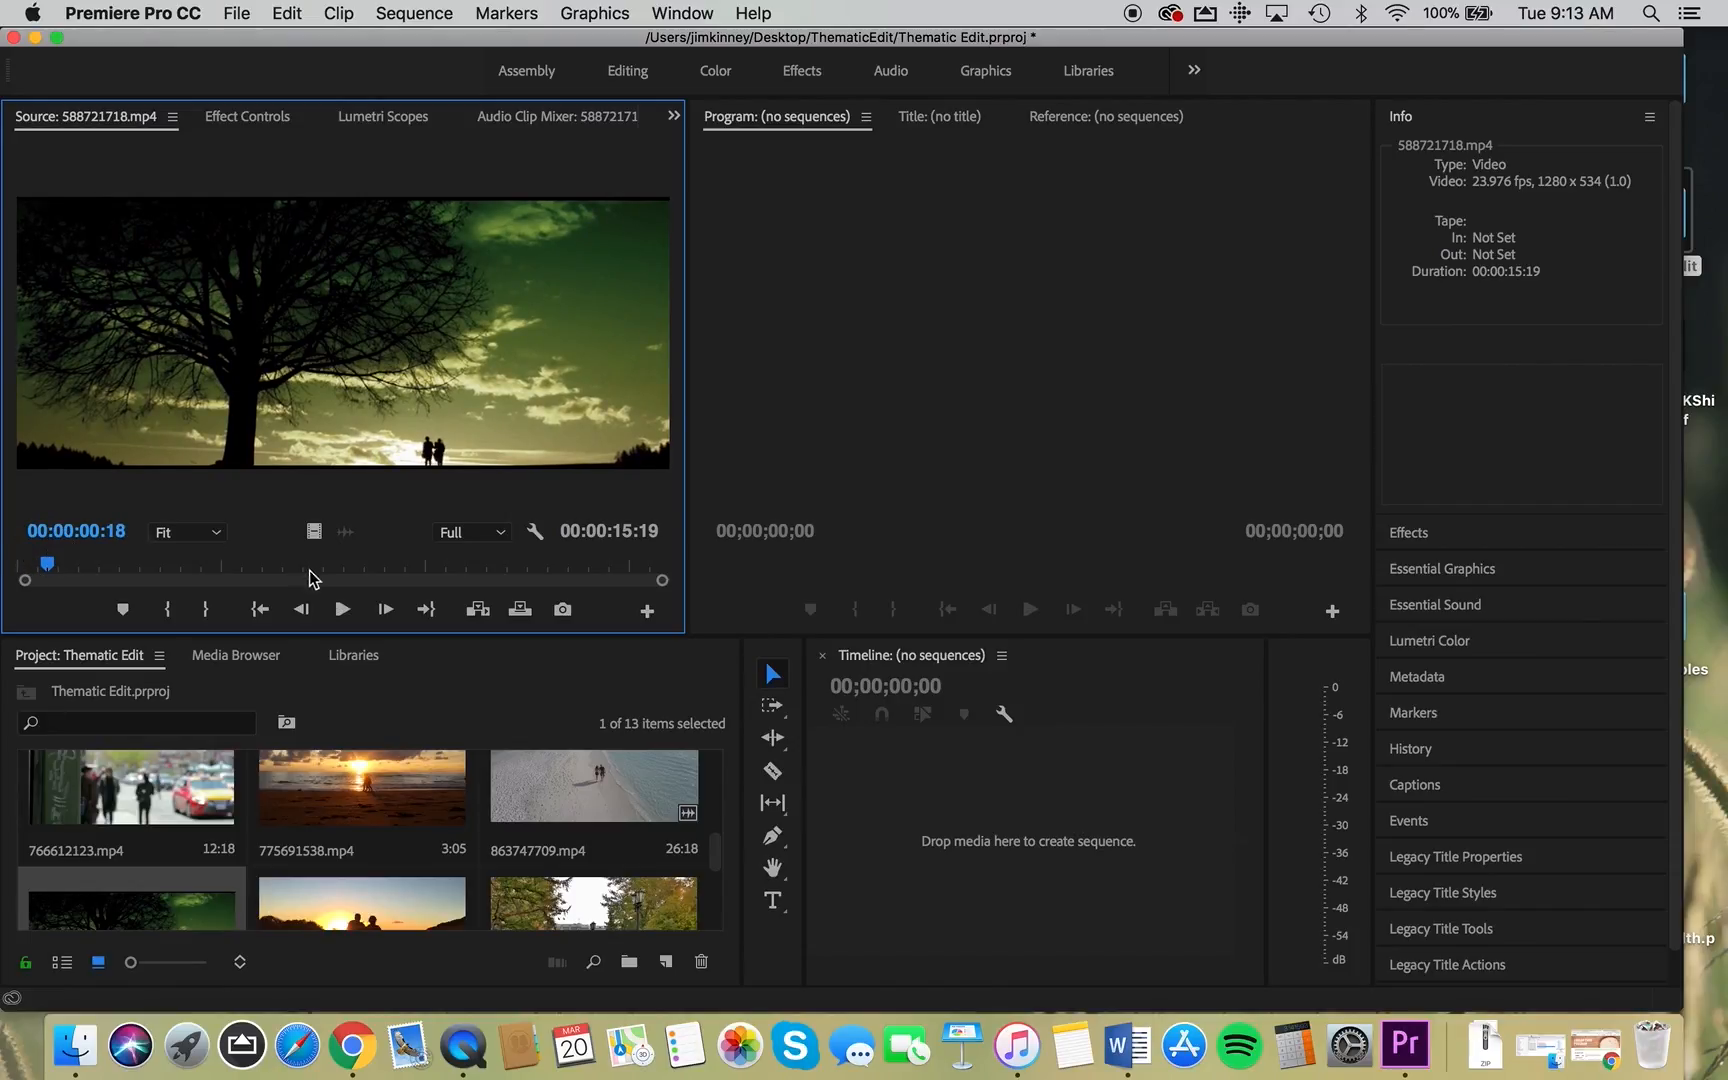
key(i)
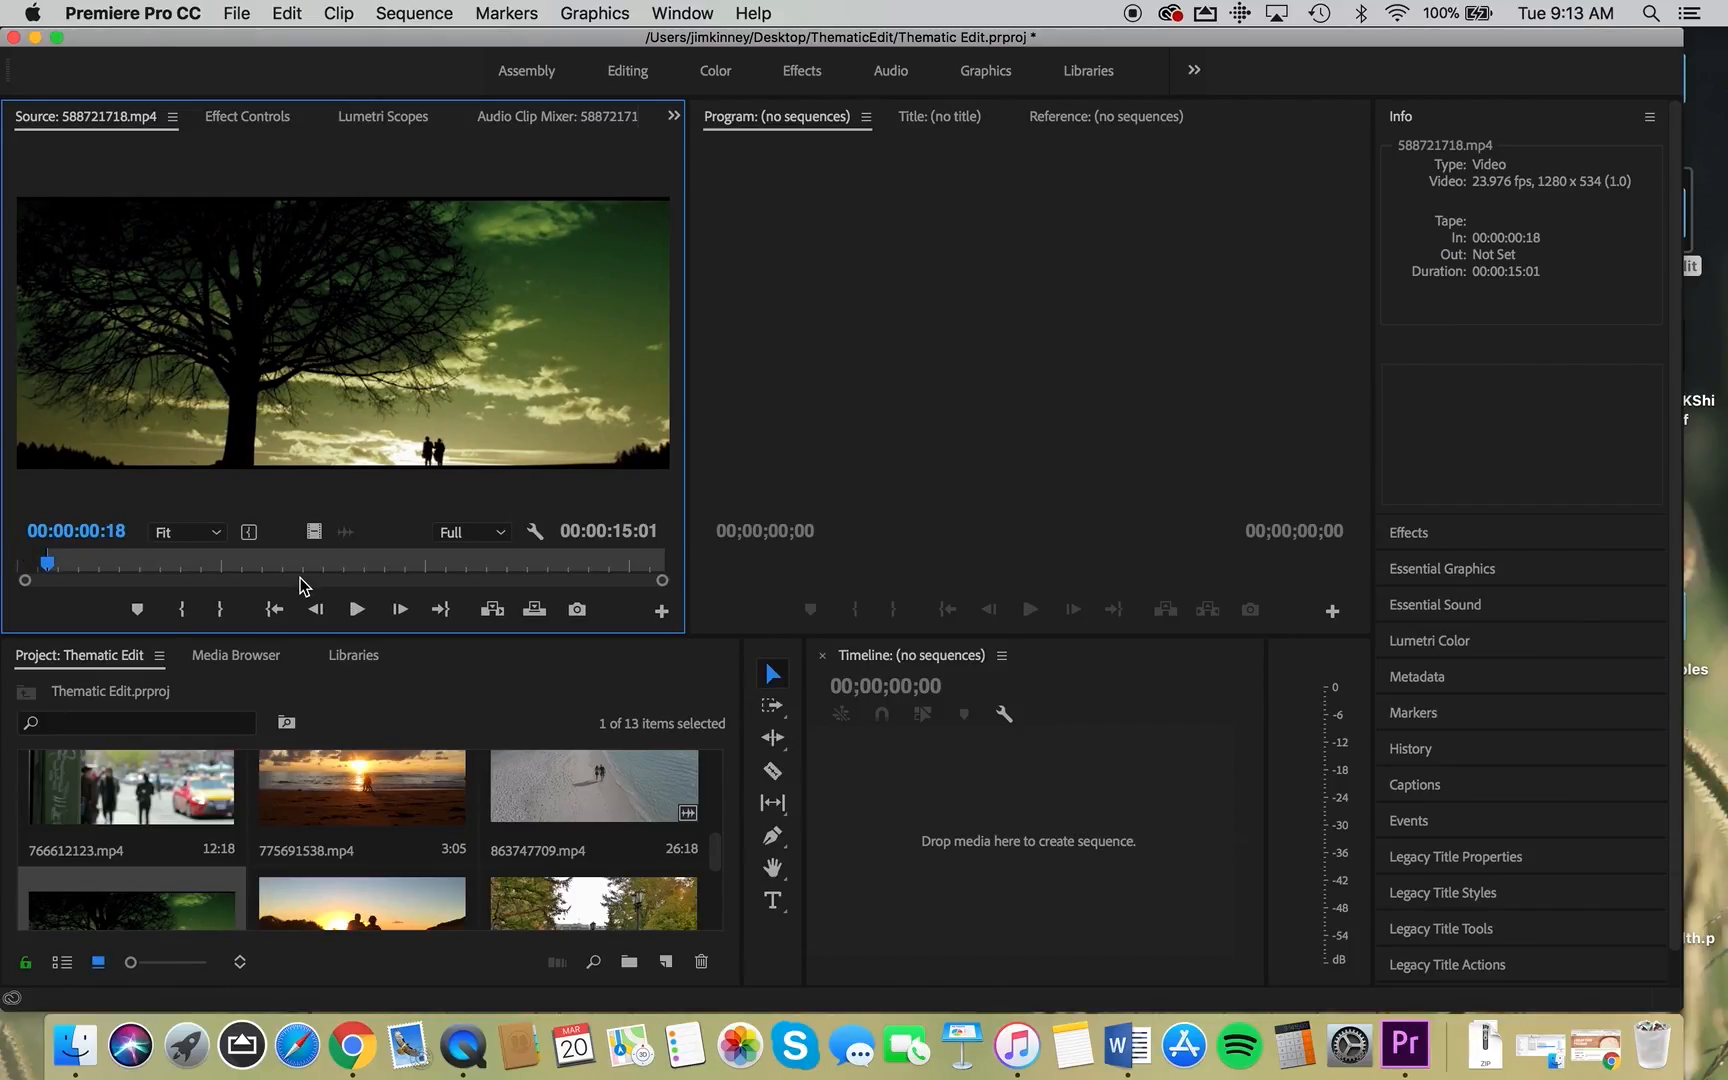
drag(48, 563, 549, 590)
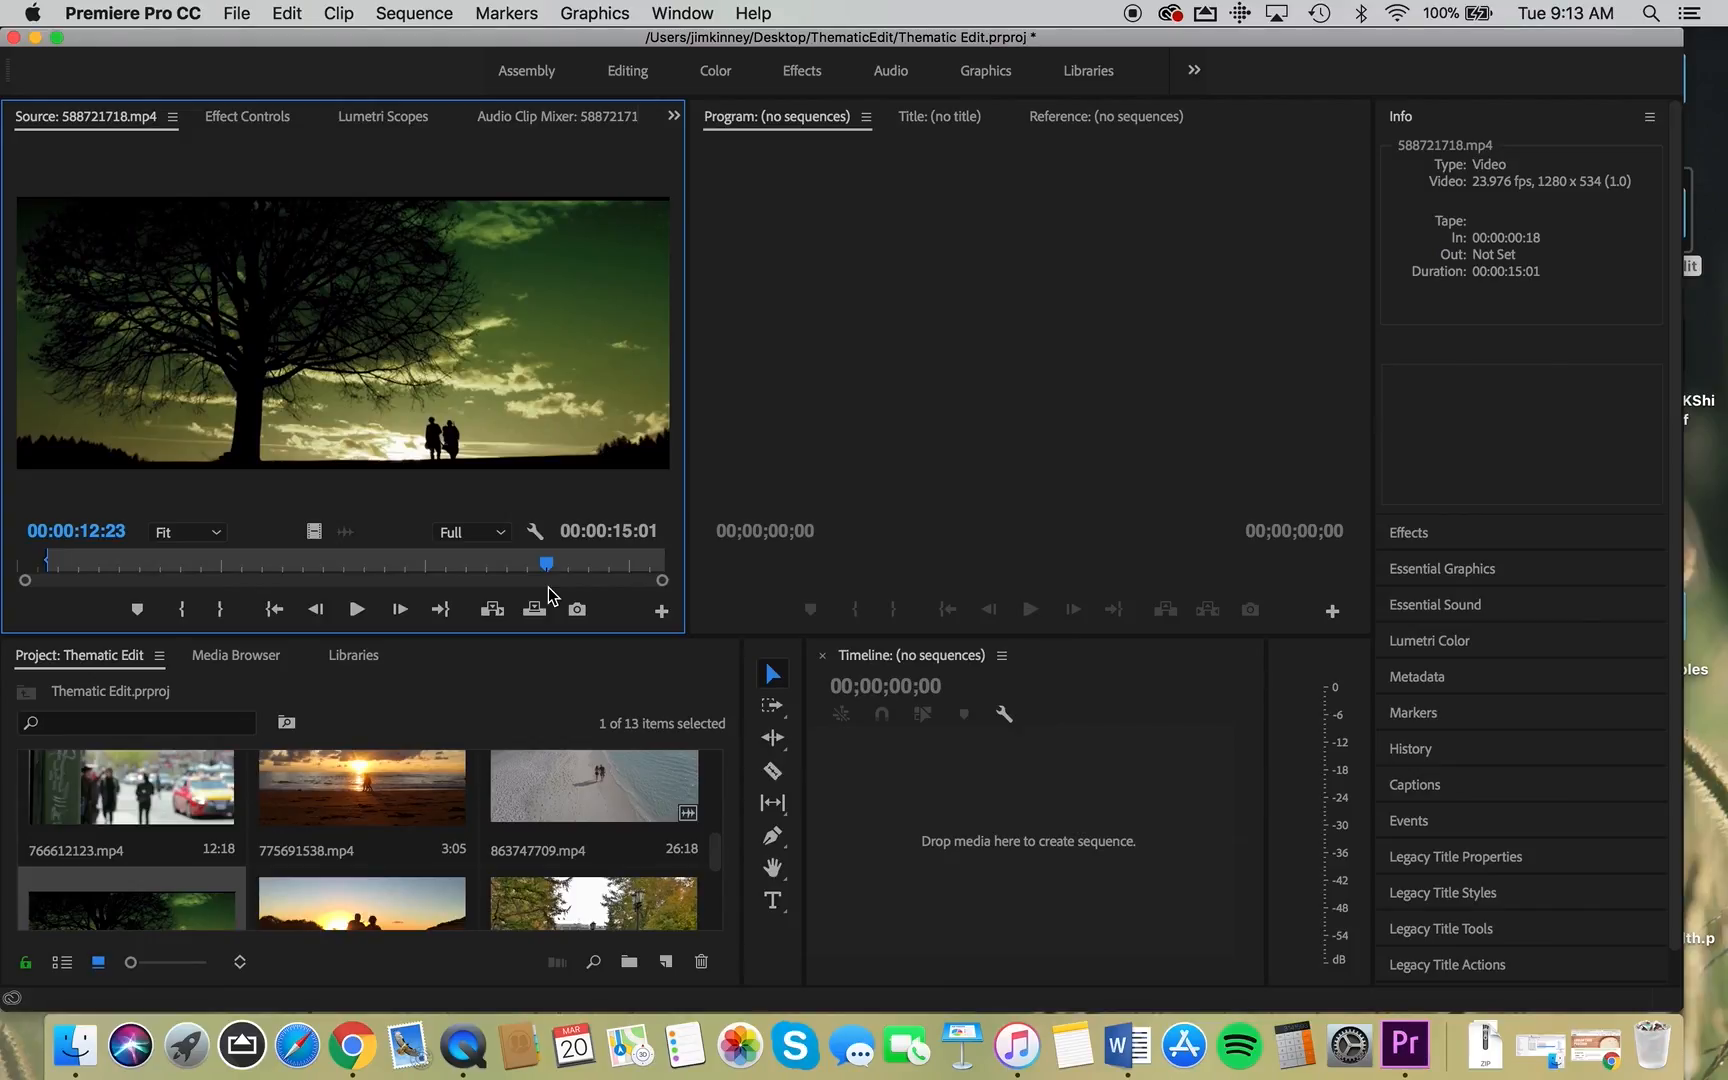
key(o)
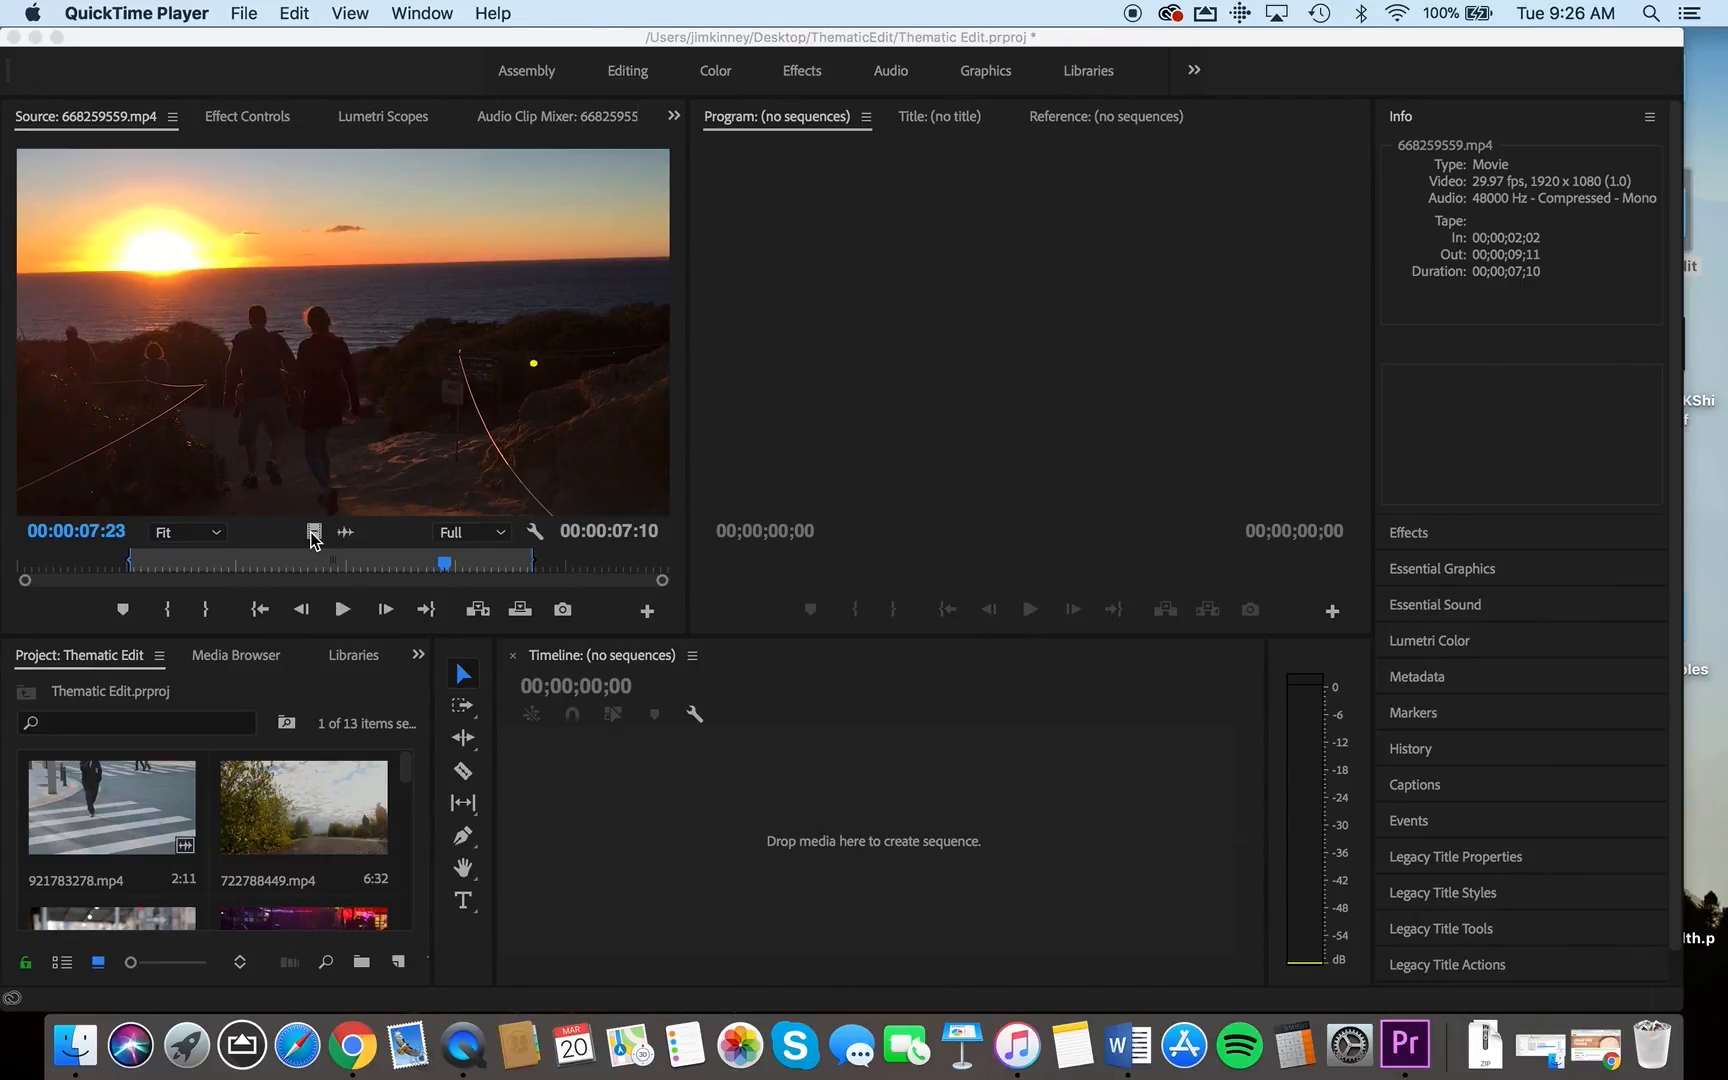
Create a sequence from only the video of 668259559.mp4 and place the playhead at the sequence start
click(388, 606)
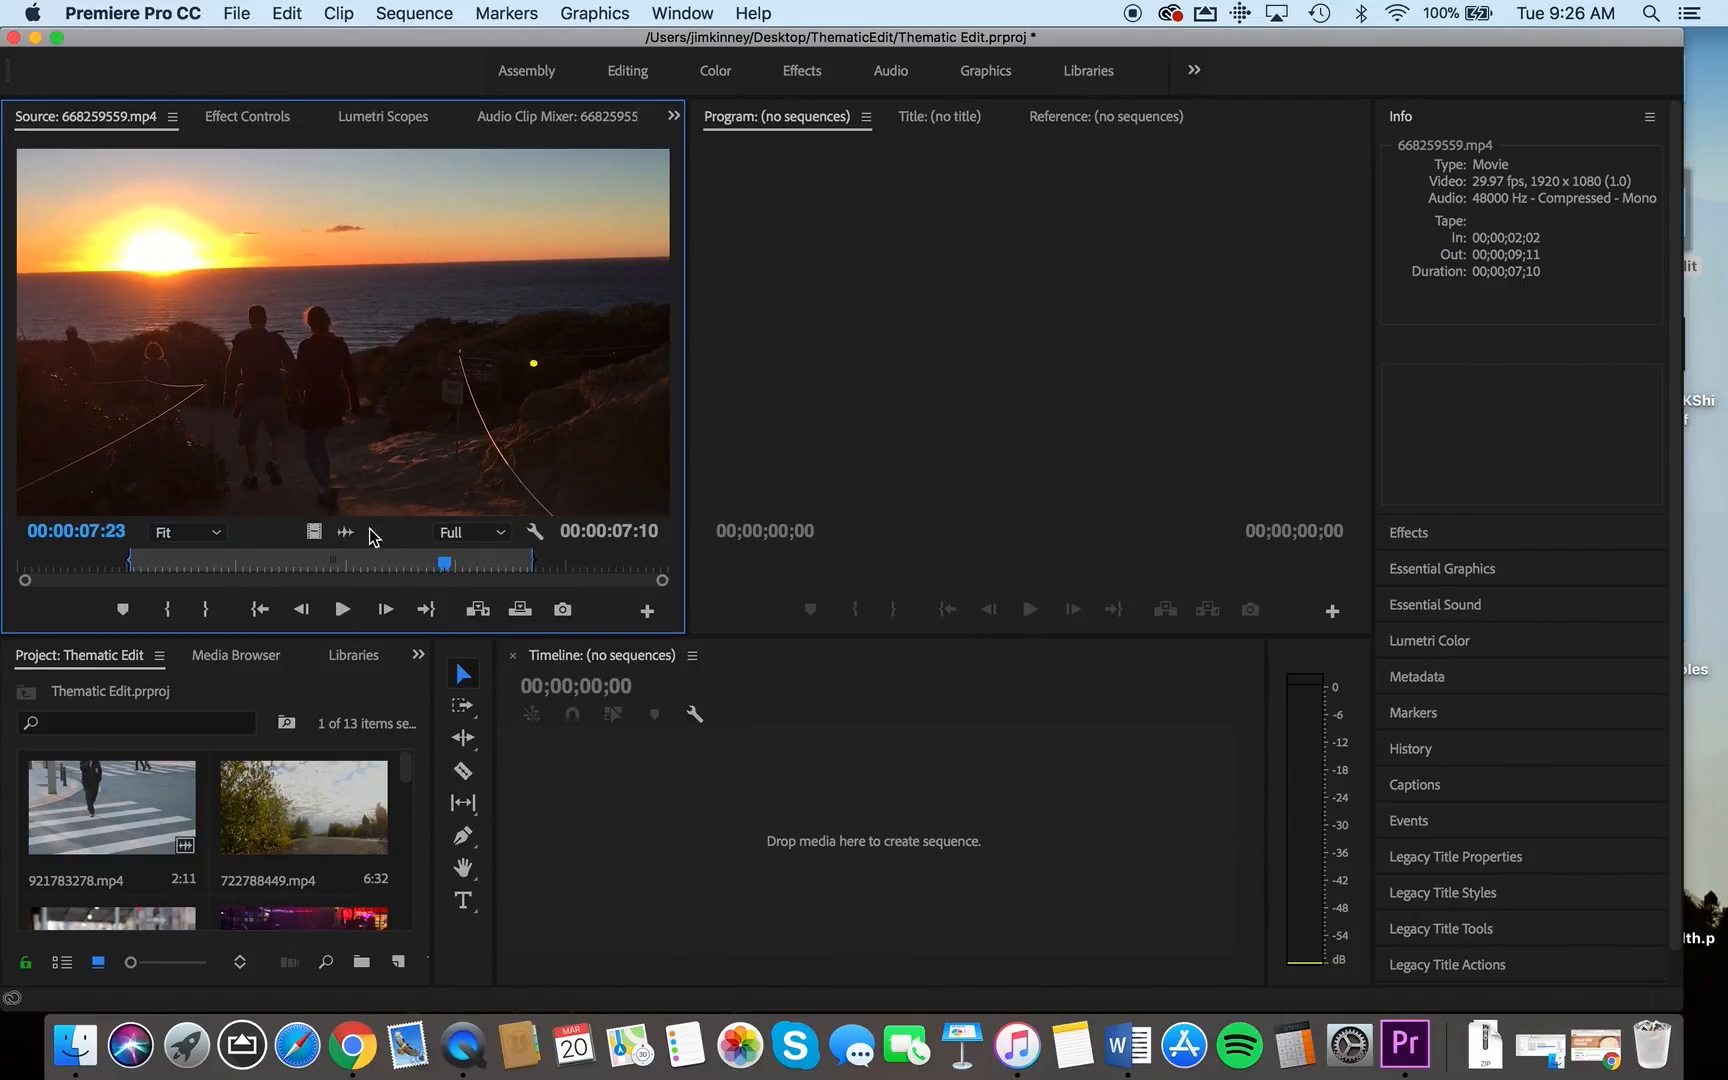
drag(314, 537, 538, 864)
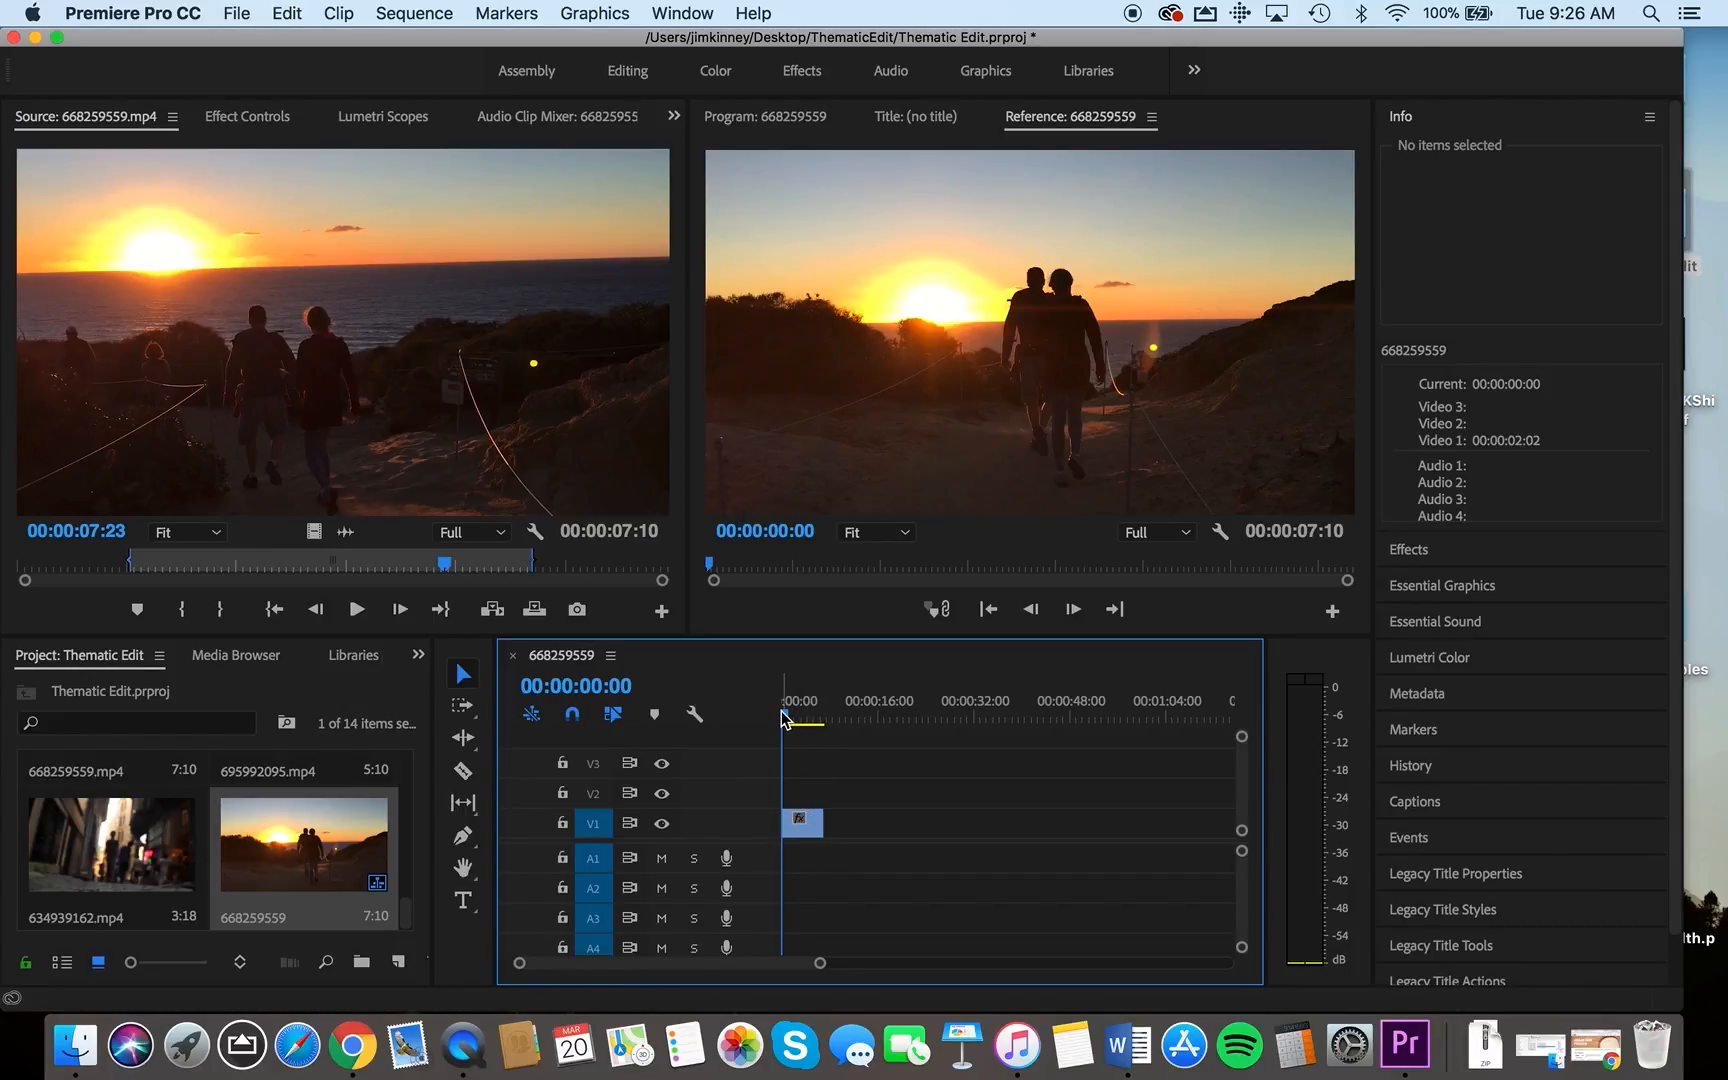
mouse_move(792, 720)
mouse_down()
mouse_move(828, 735)
mouse_move(802, 717)
mouse_move(762, 737)
mouse_up()
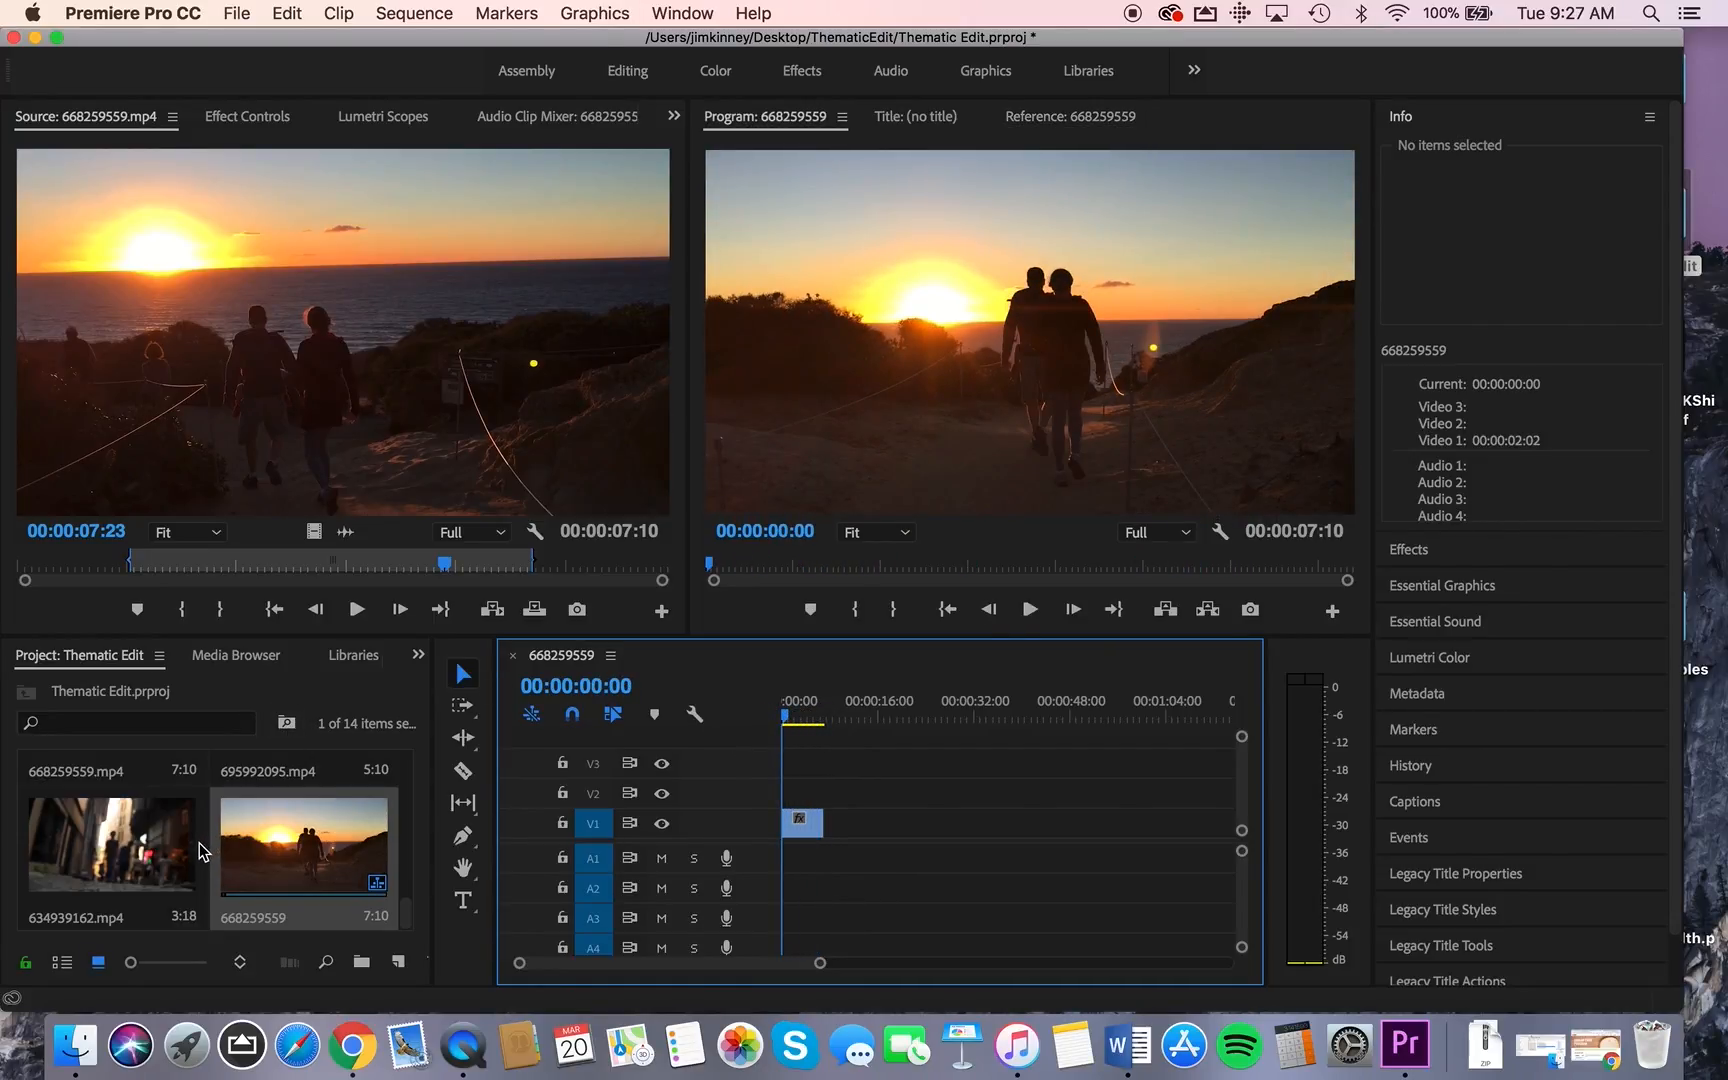
Load clip 775691538.mp4 in the Source monitor and play it from its start to about 00:00:05:11
scroll(200, 850, up, 3)
click(267, 850)
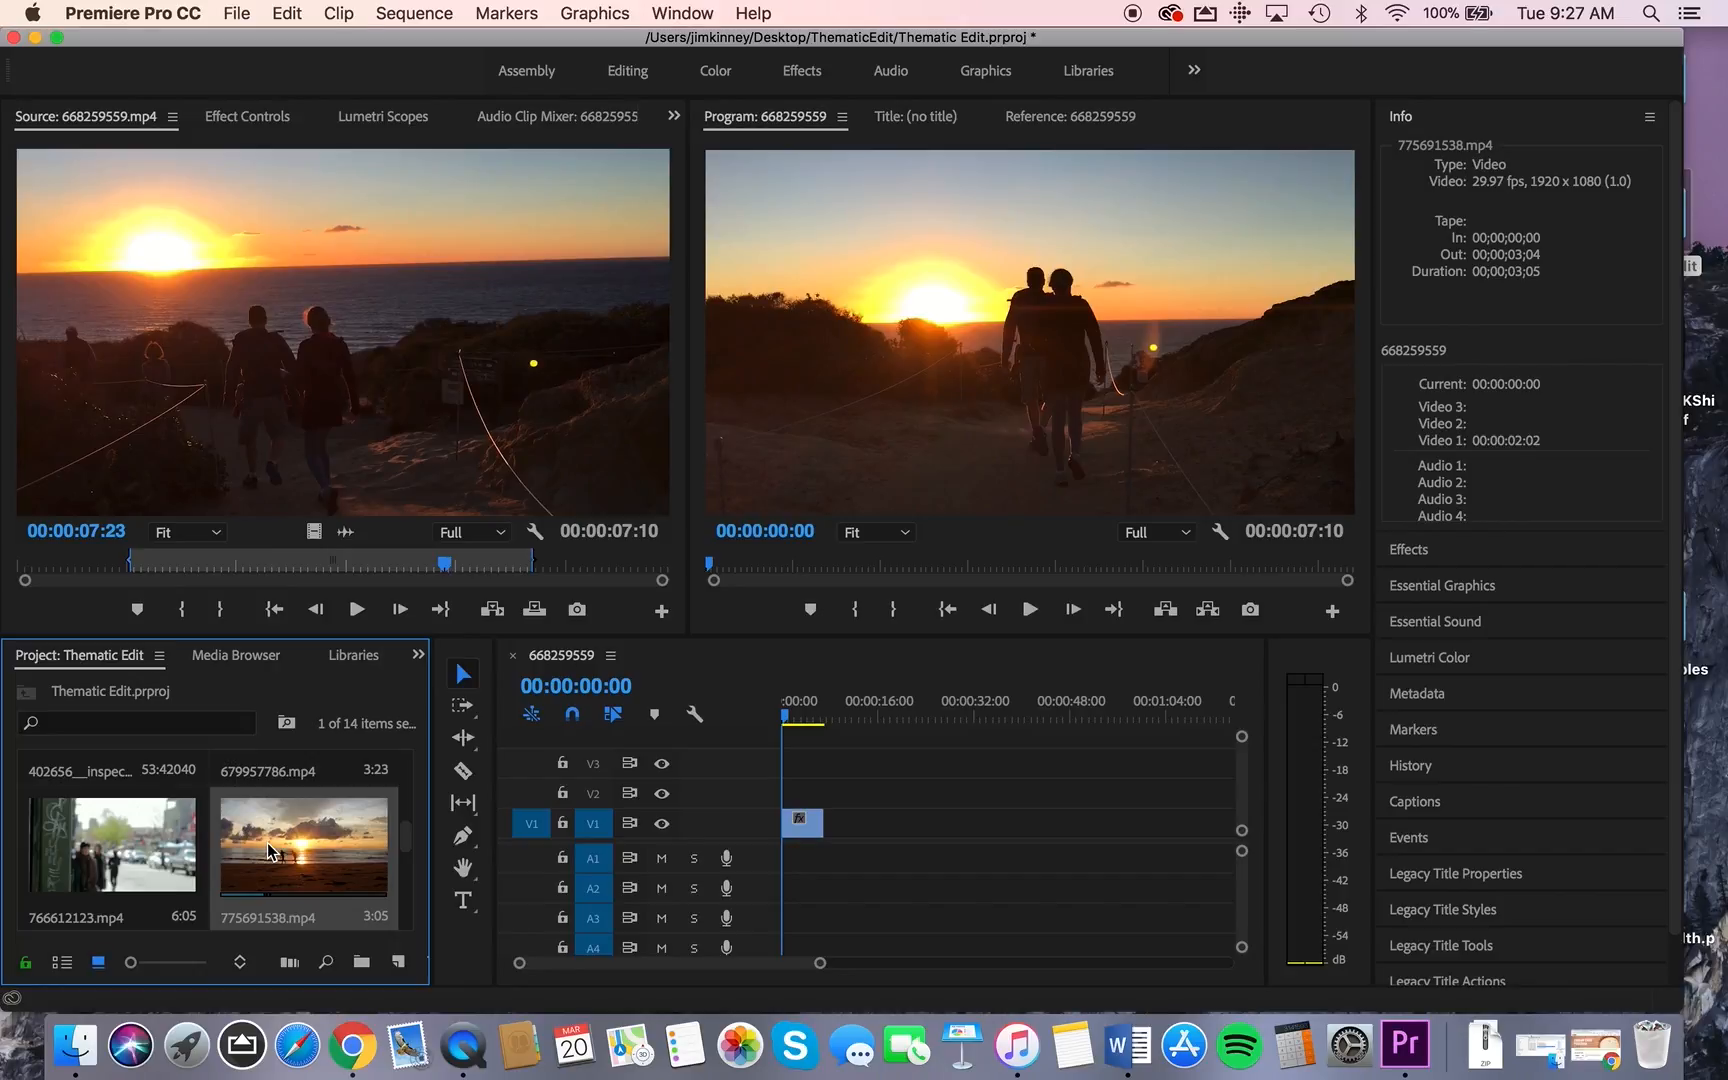
double_click(267, 842)
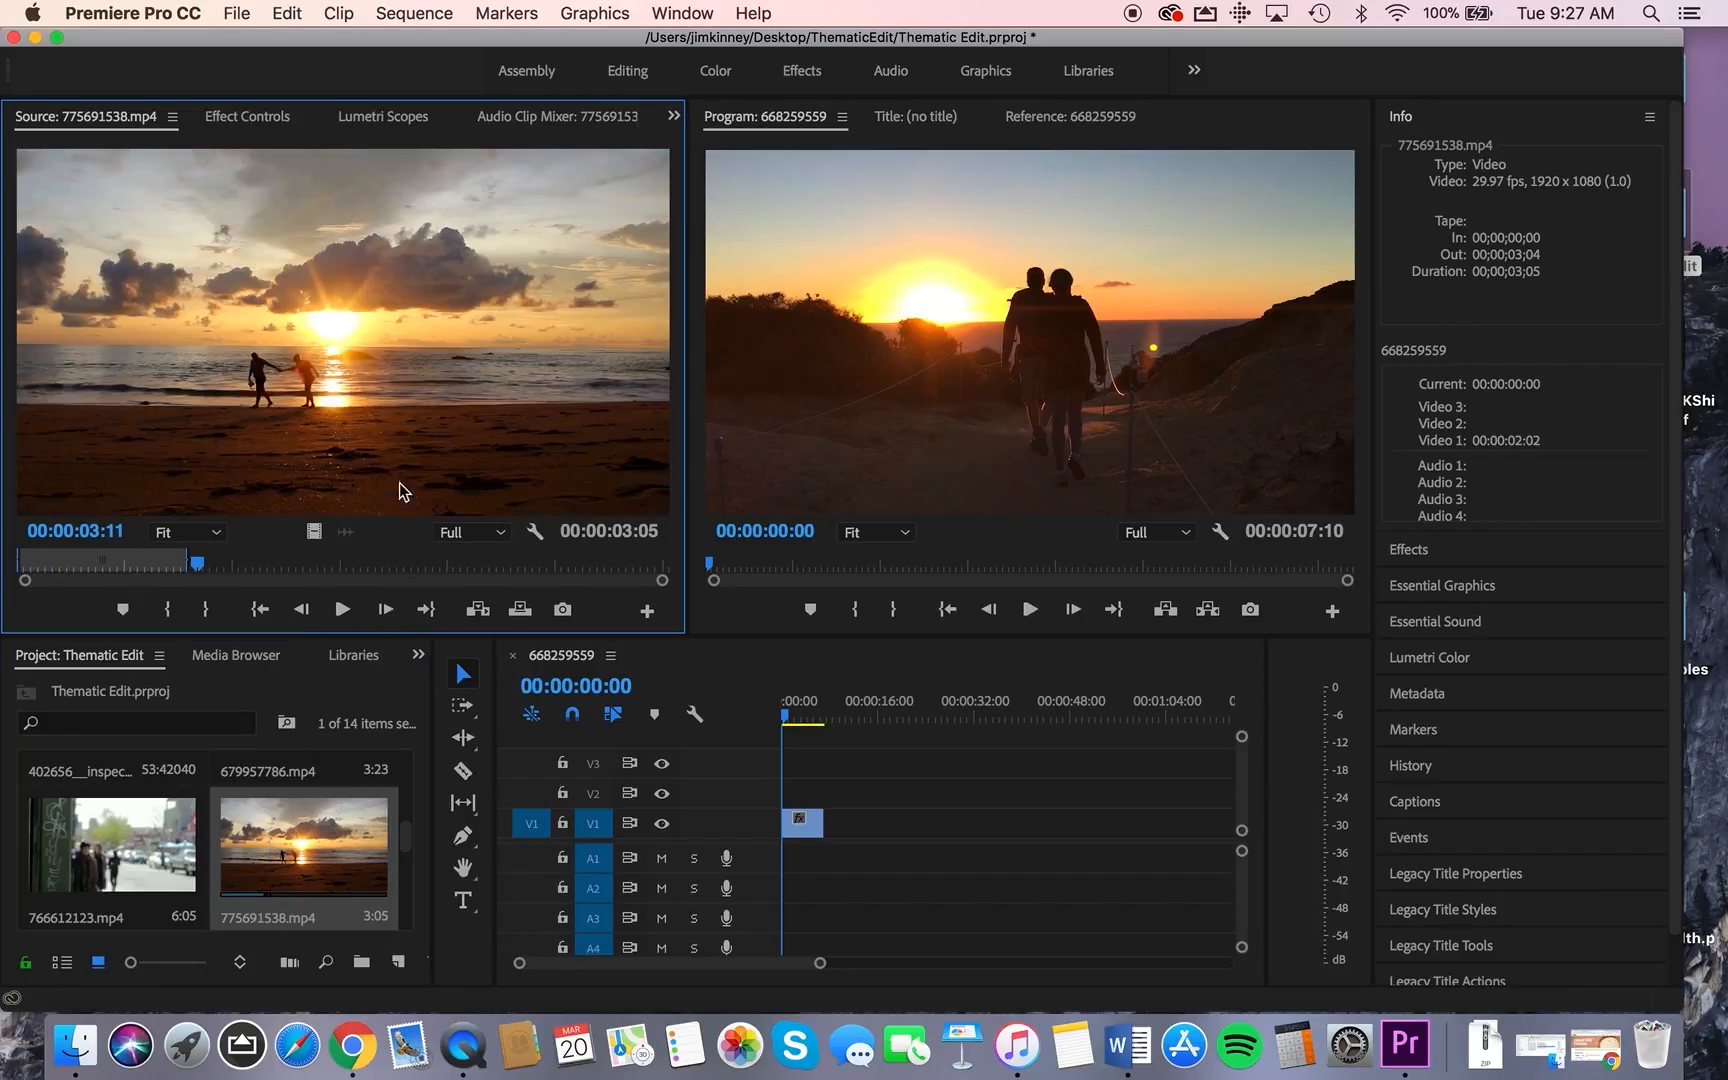
drag(197, 563, 8, 560)
key(space)
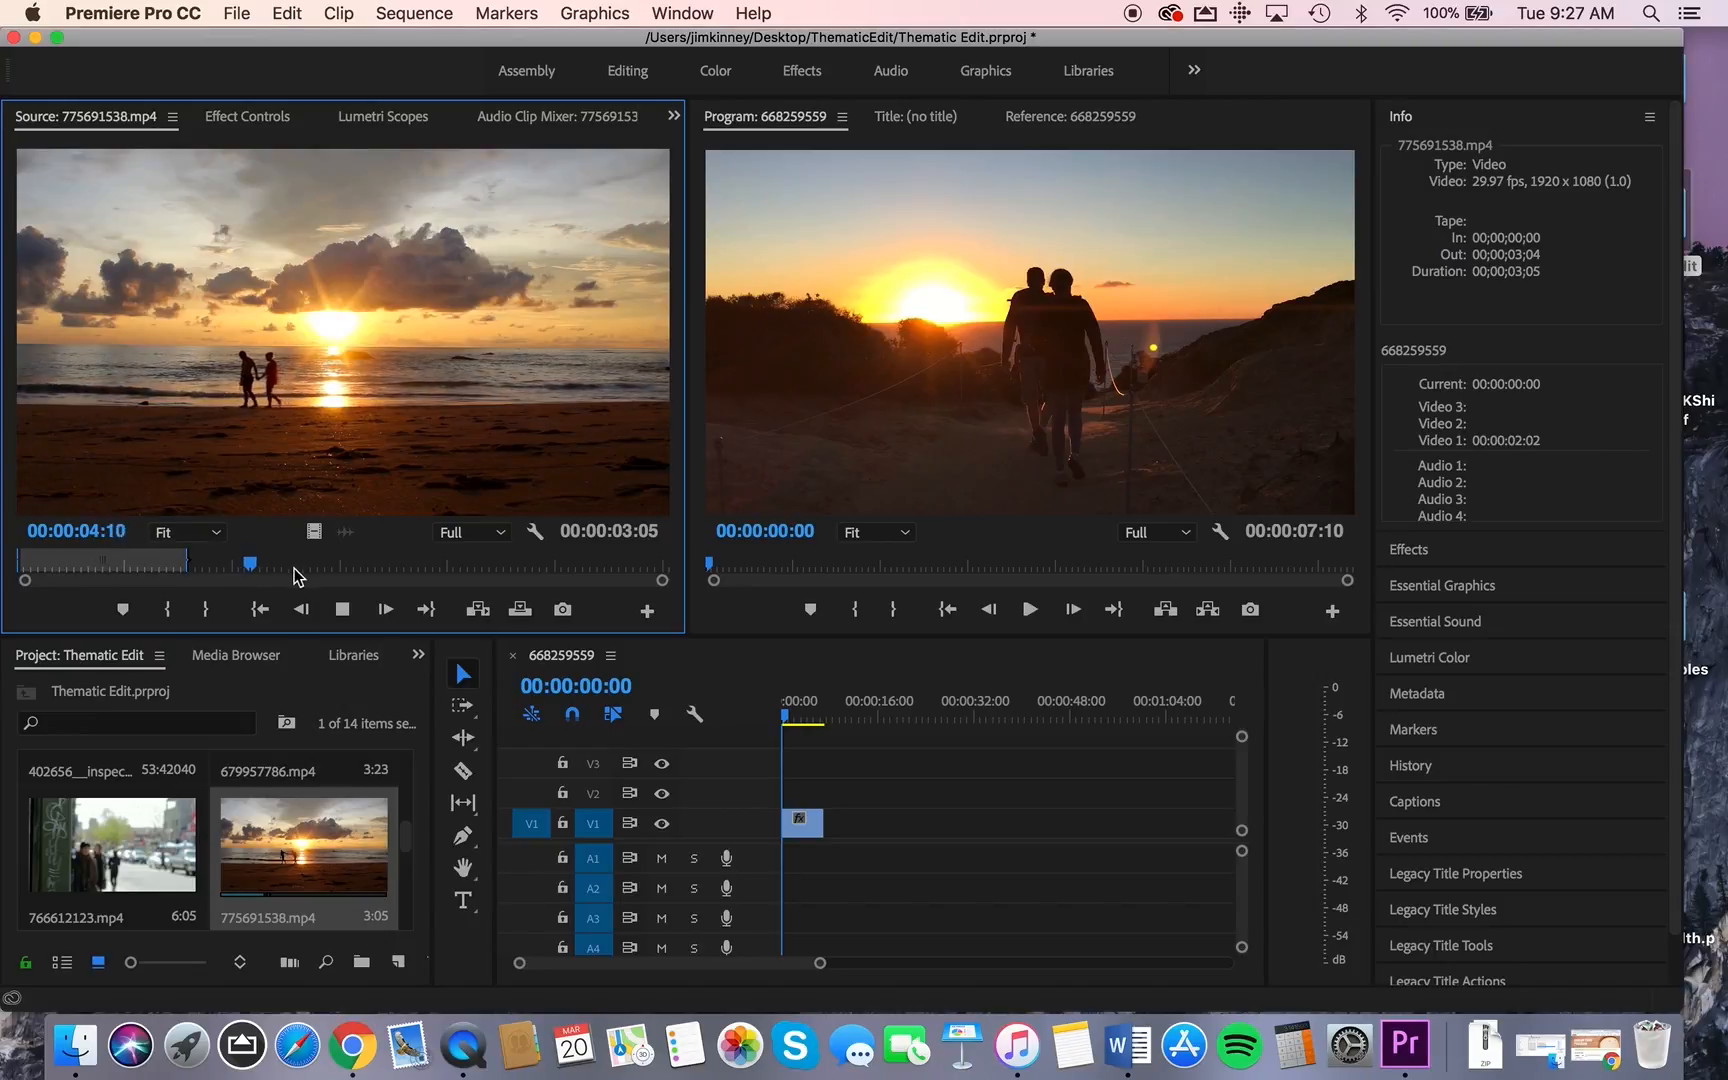
key(space)
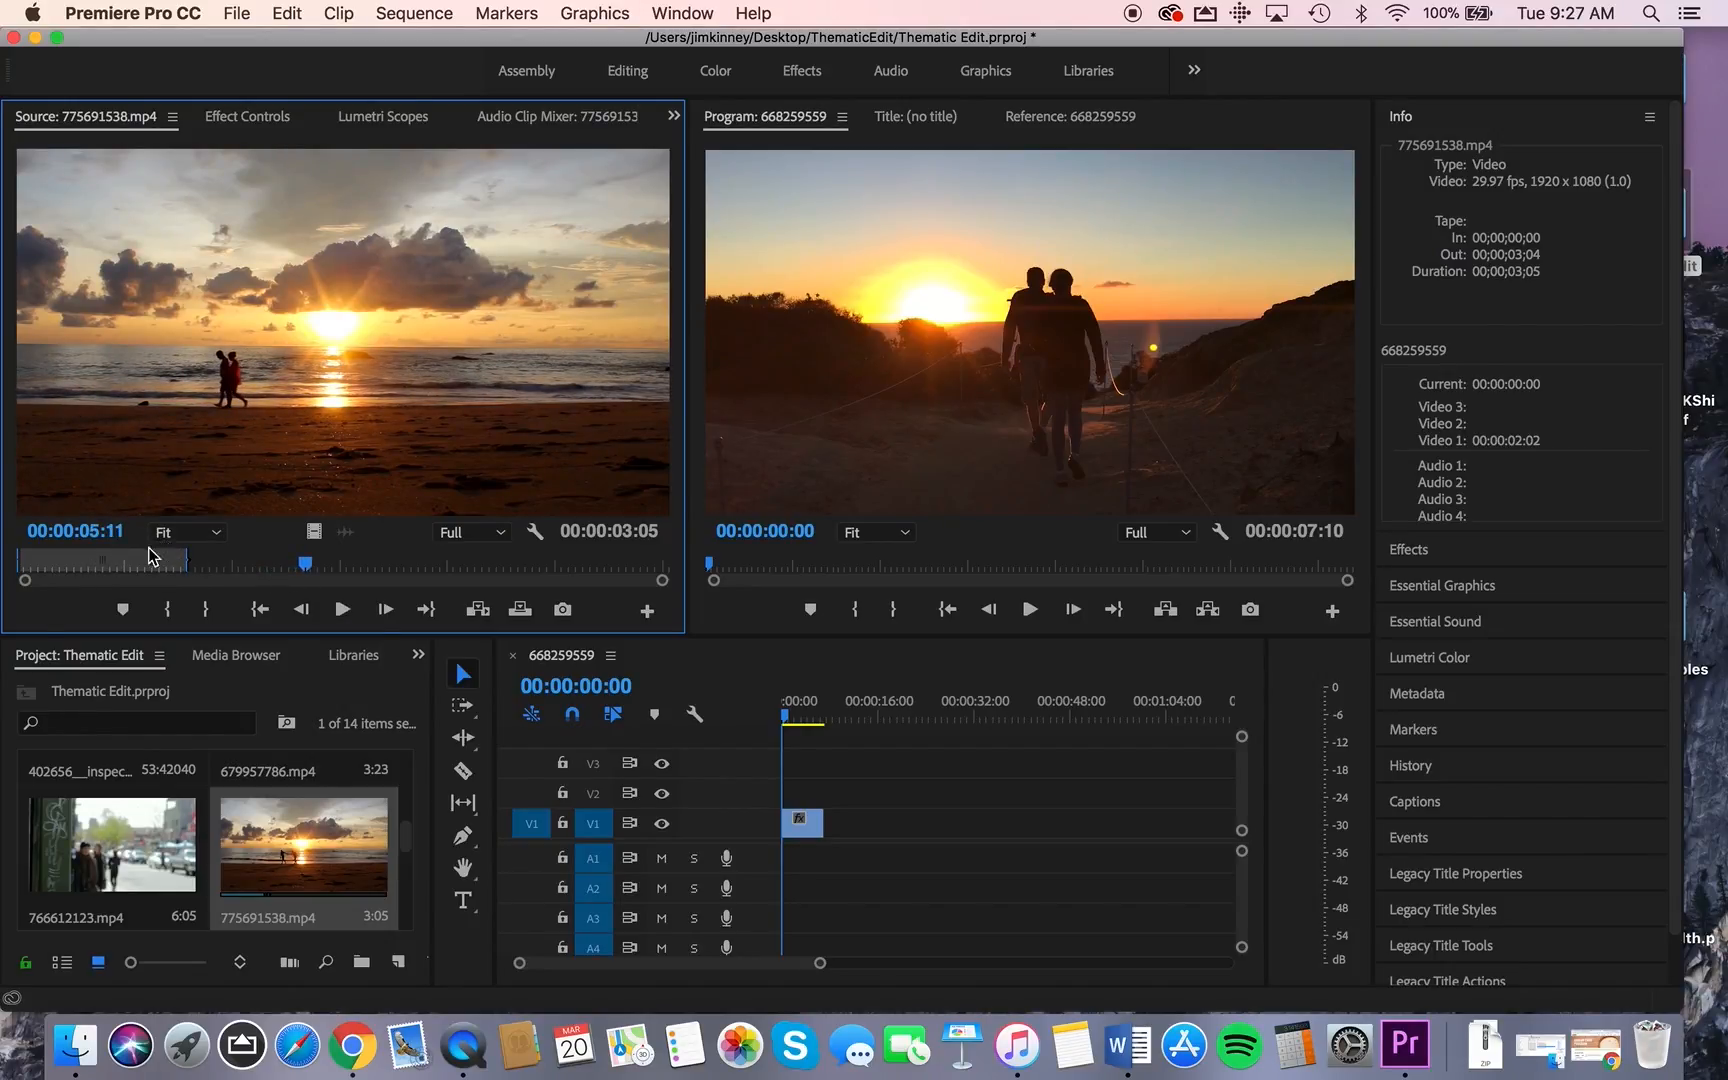
Extend the Out point of 775691538.mp4 to a 00:00:03:14 duration and add only its video to V1 directly after the first clip
click(98, 532)
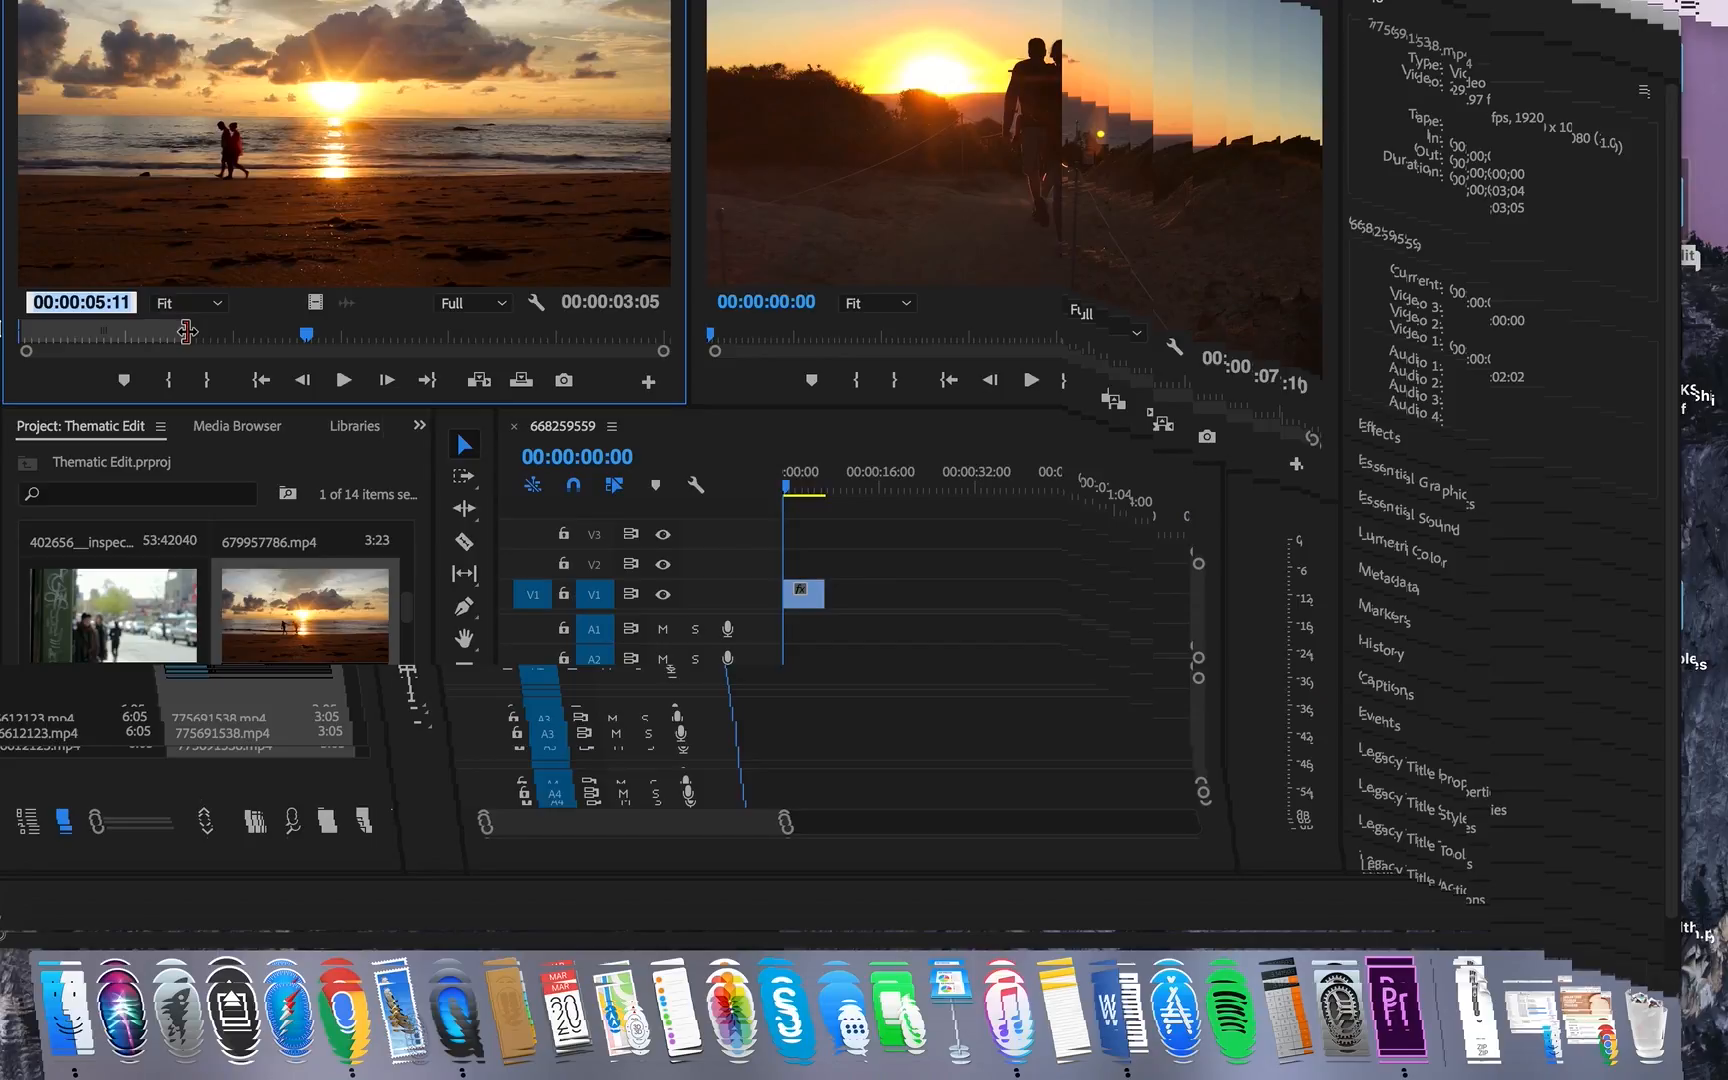
drag(186, 331, 204, 337)
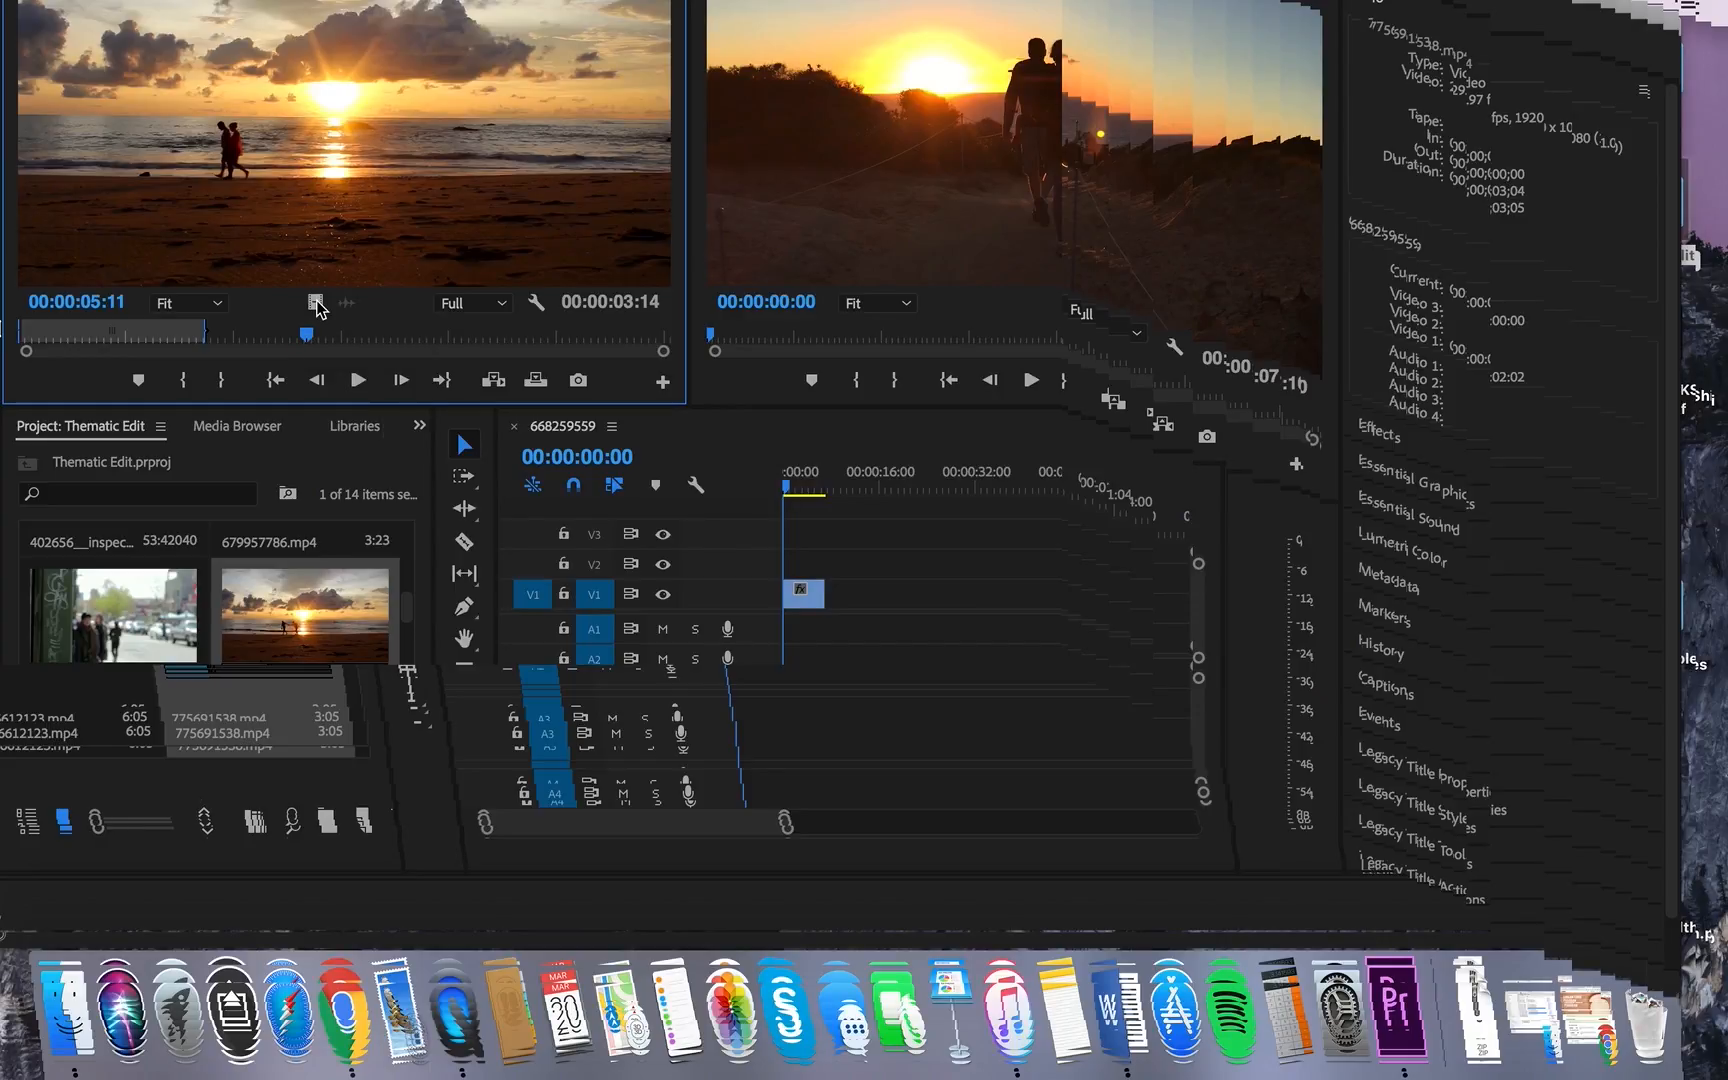
drag(578, 427, 830, 605)
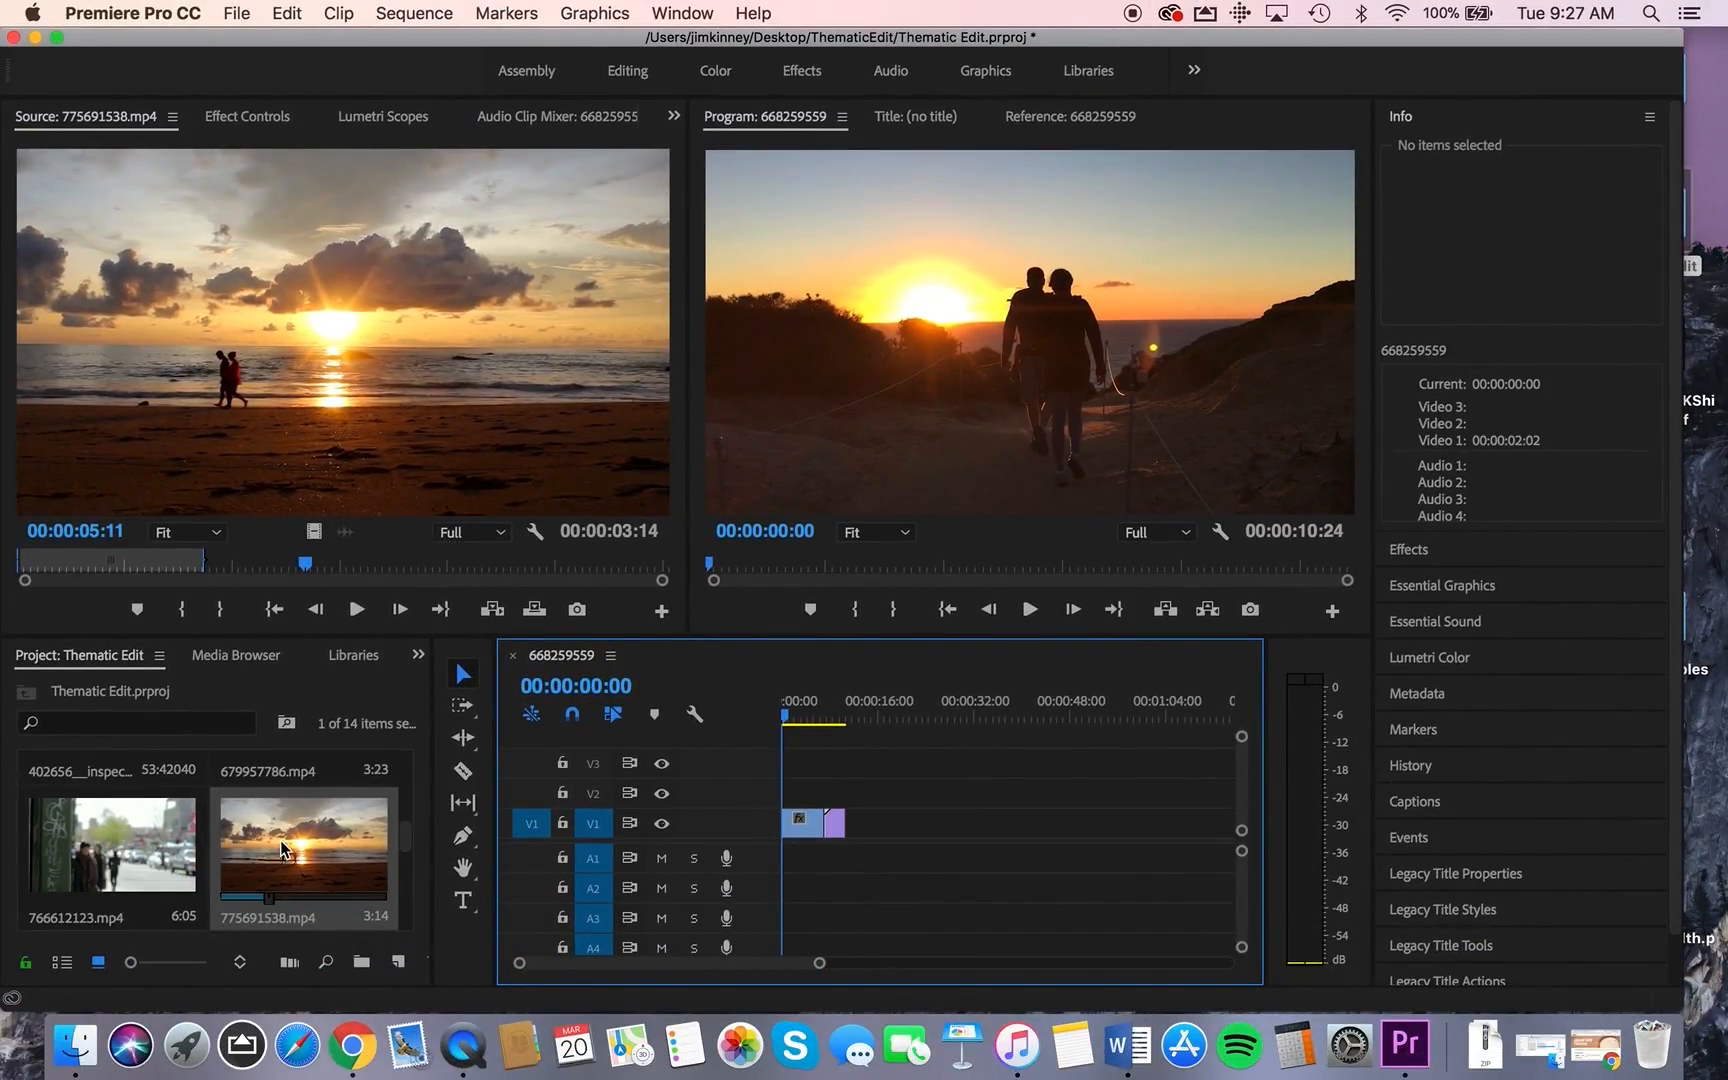
Load 863747709.mp4 in the Source monitor and add only its video to V1 directly after the second clip
scroll(278, 836, down, 3)
scroll(278, 836, down, 3)
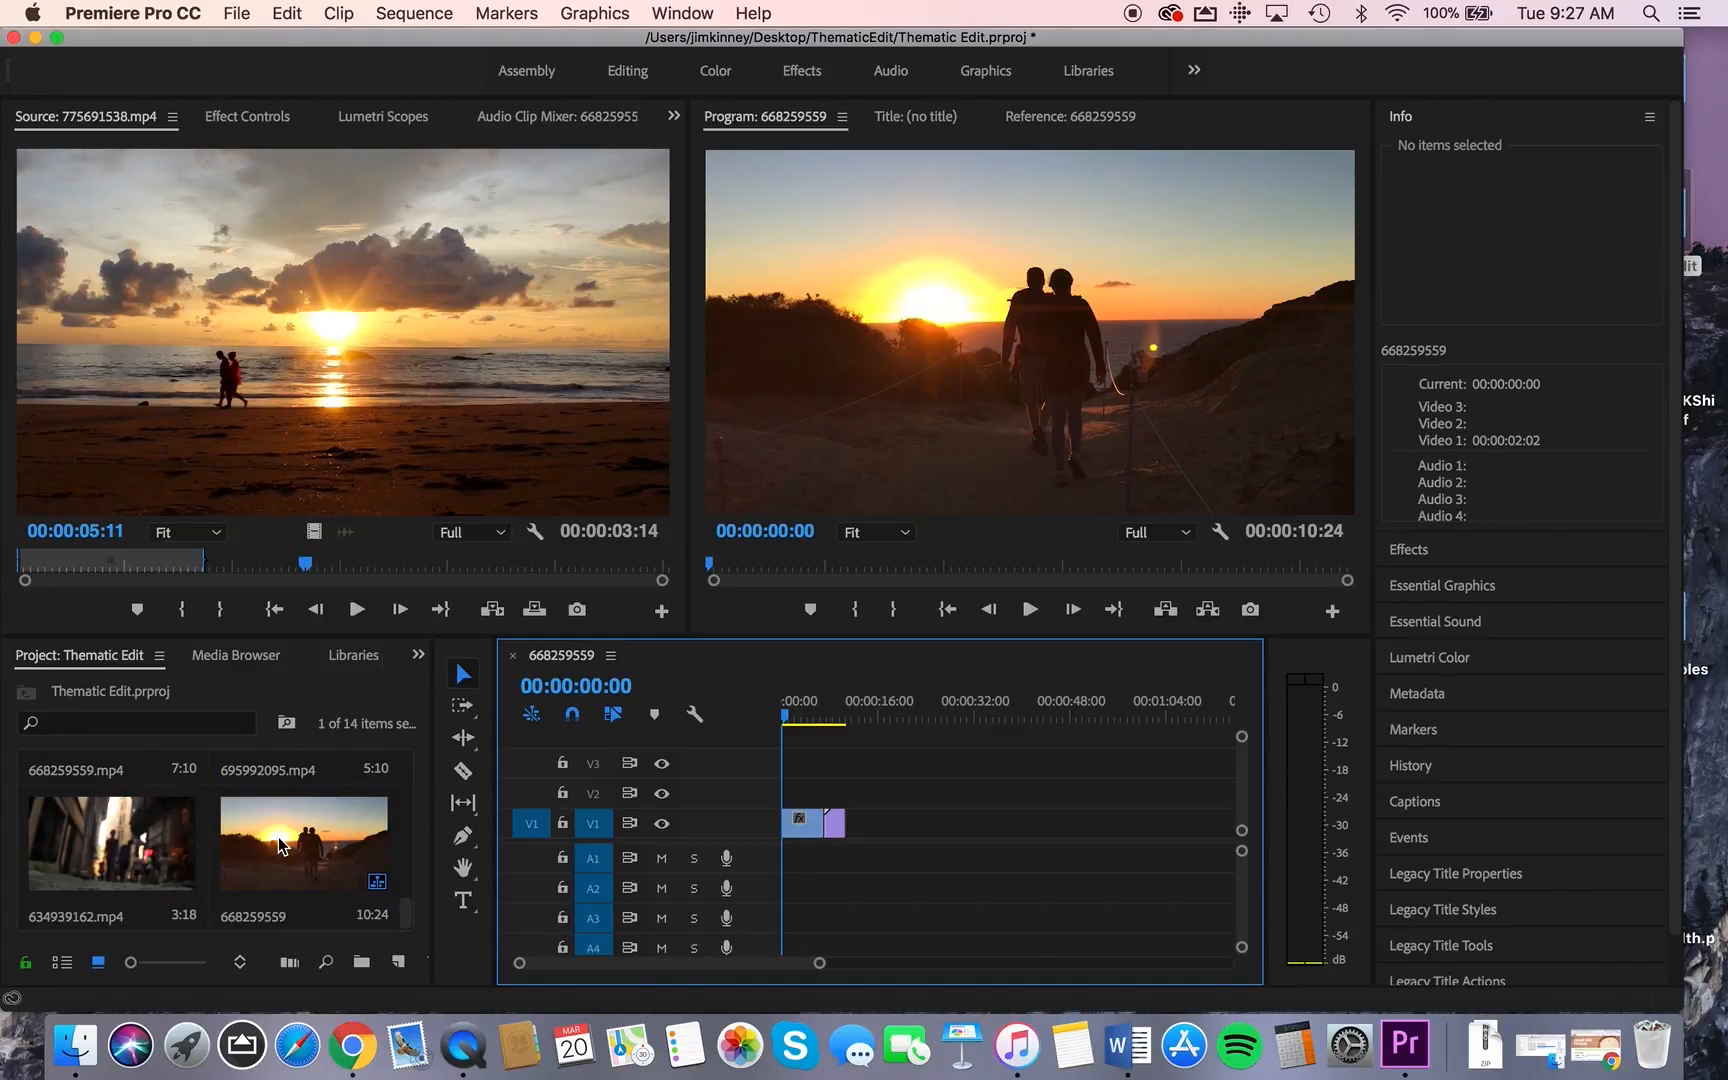
scroll(278, 836, up, 1)
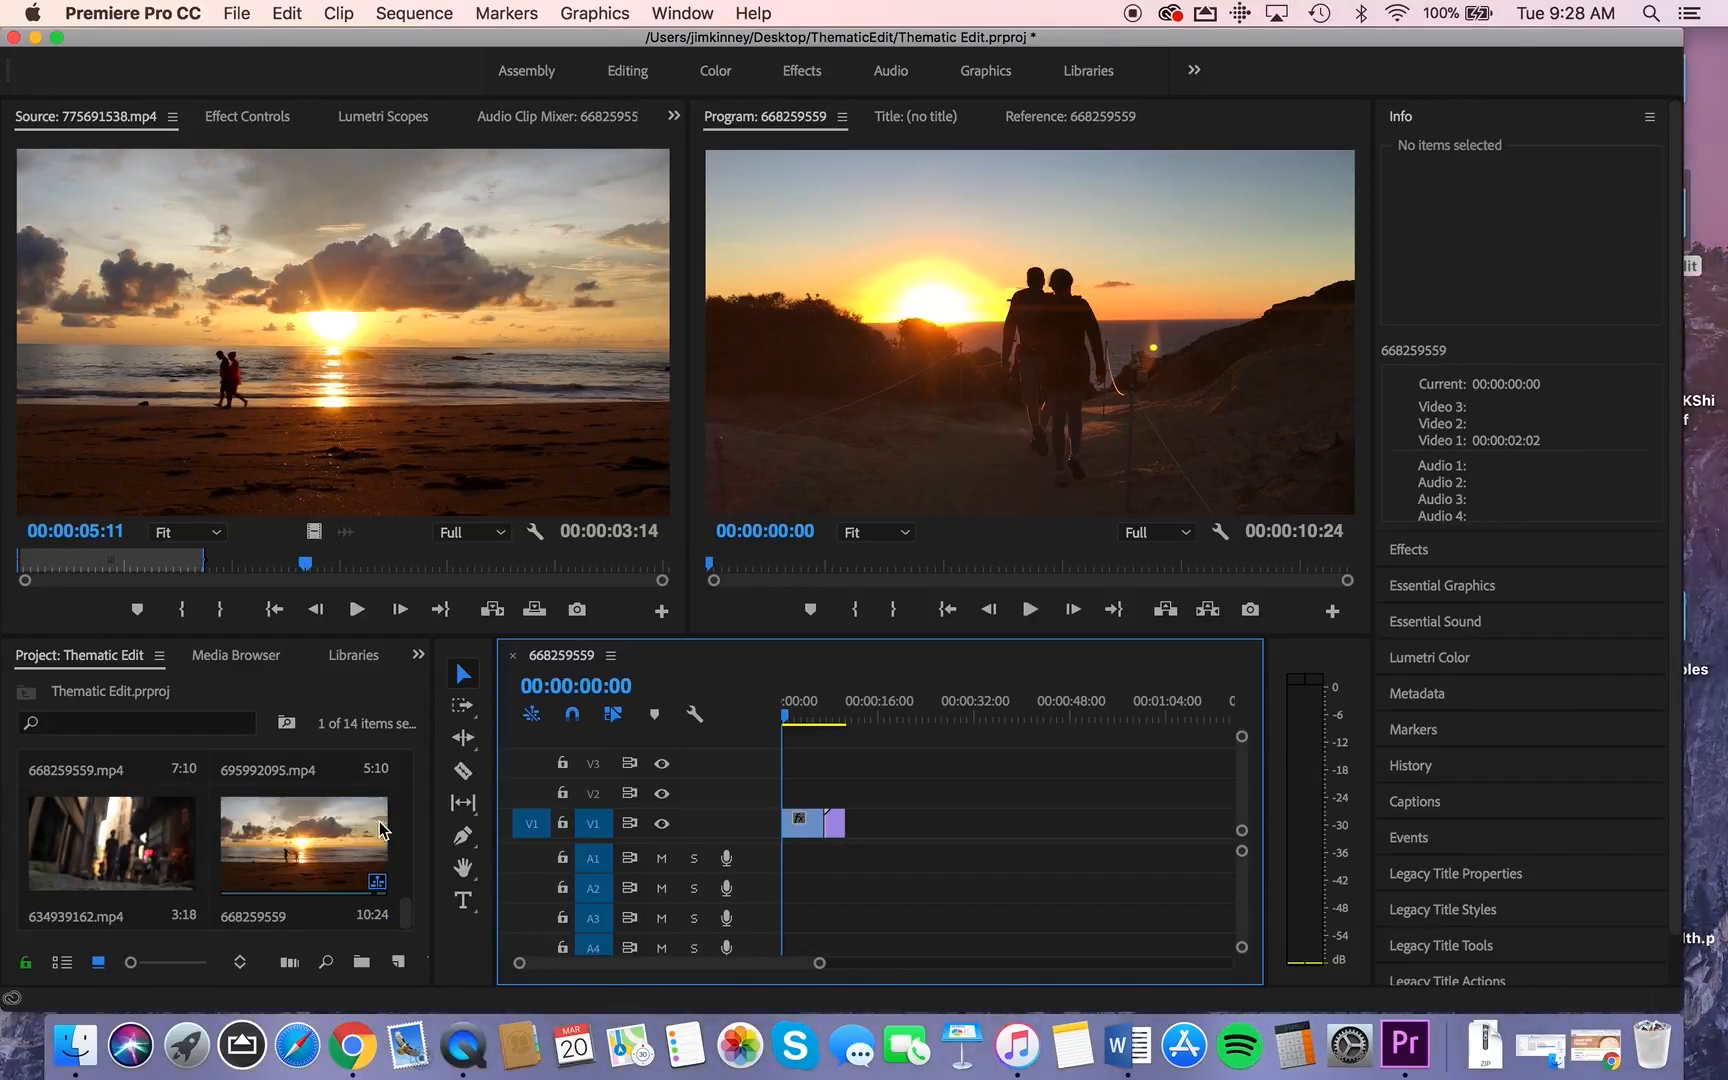
scroll(385, 826, up, 1)
scroll(387, 825, up, 2)
scroll(387, 825, down, 2)
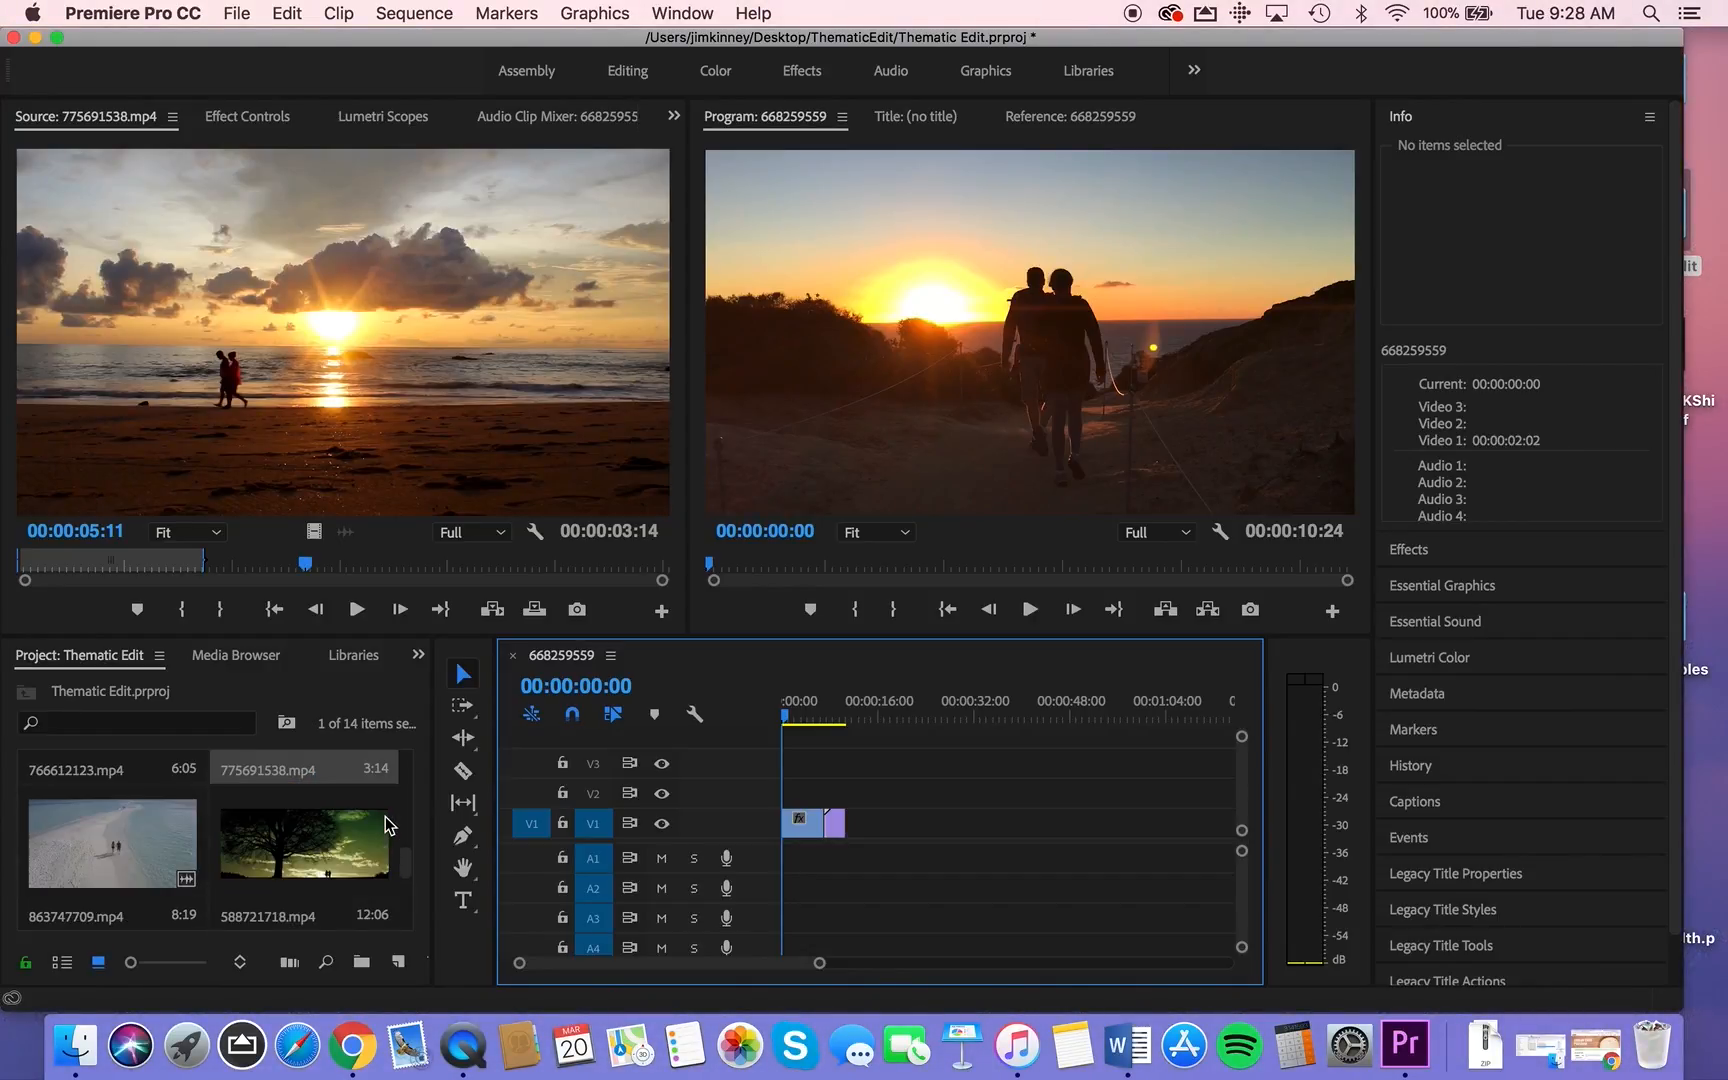
double_click(124, 849)
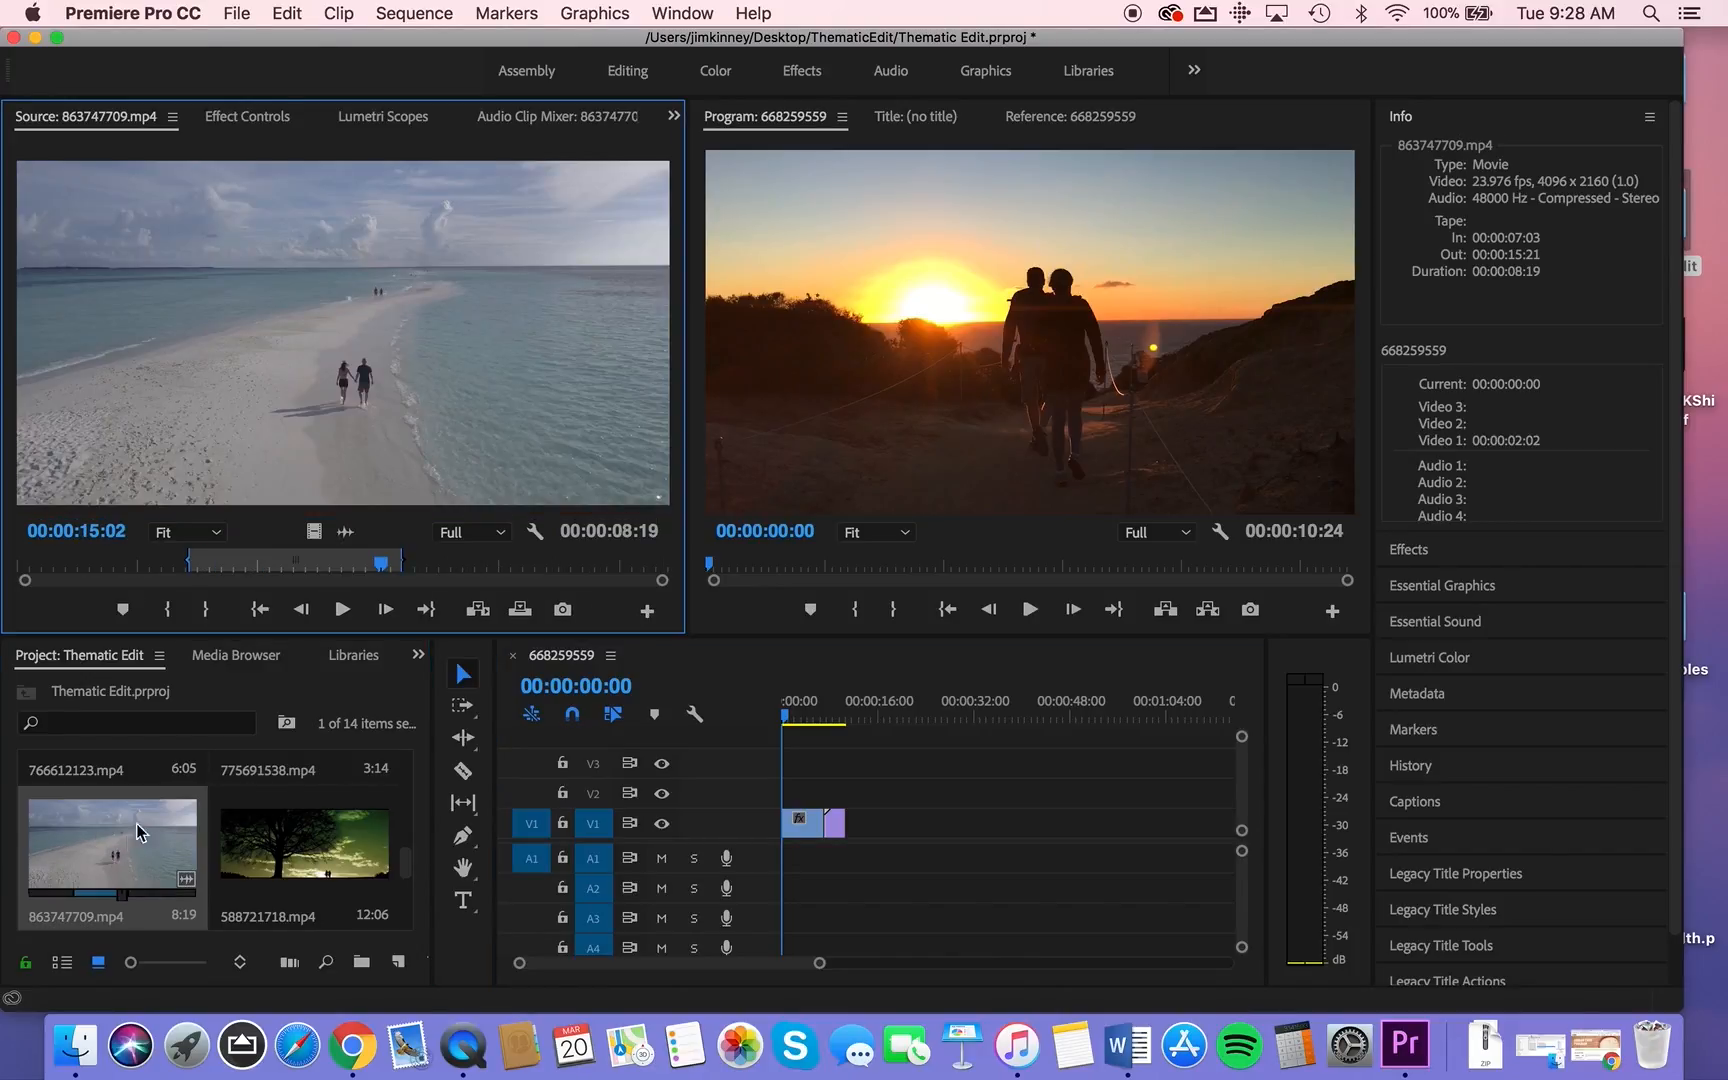
drag(313, 531, 853, 833)
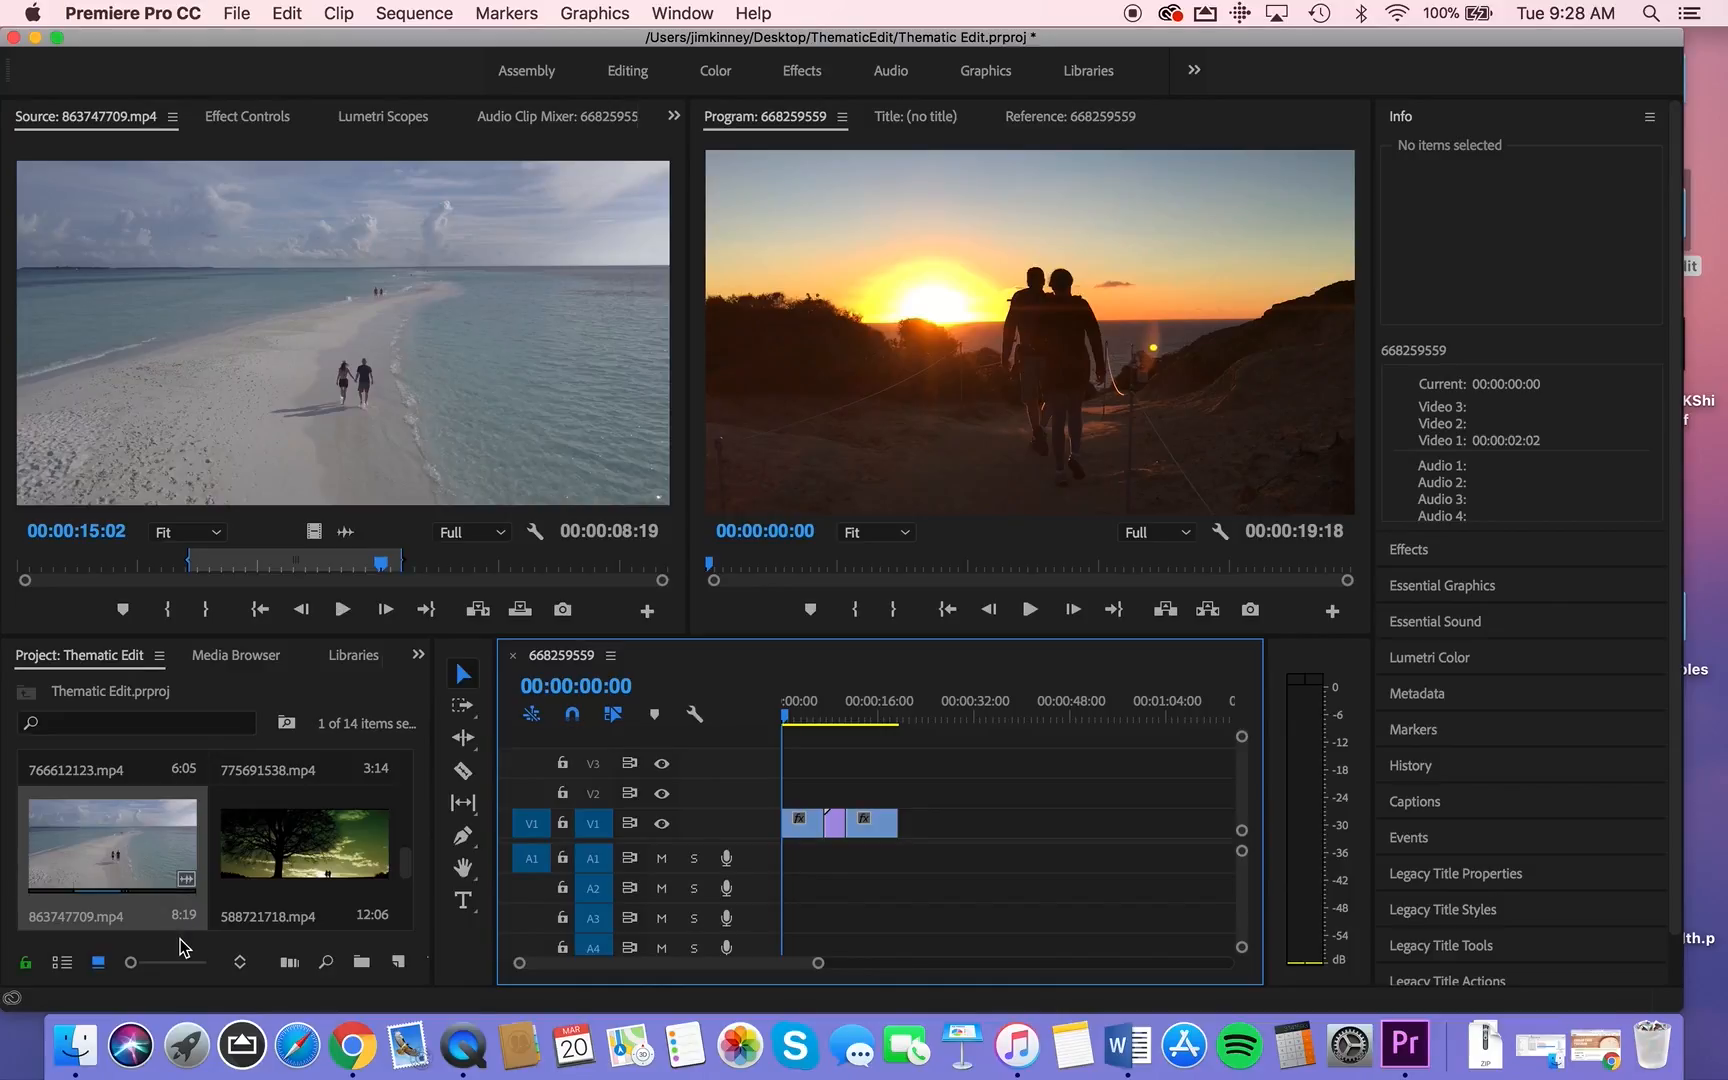
Load 722788449.mp4 in the Source monitor and add only its video to V1 directly after 863747709.mp4
scroll(157, 892, down, 3)
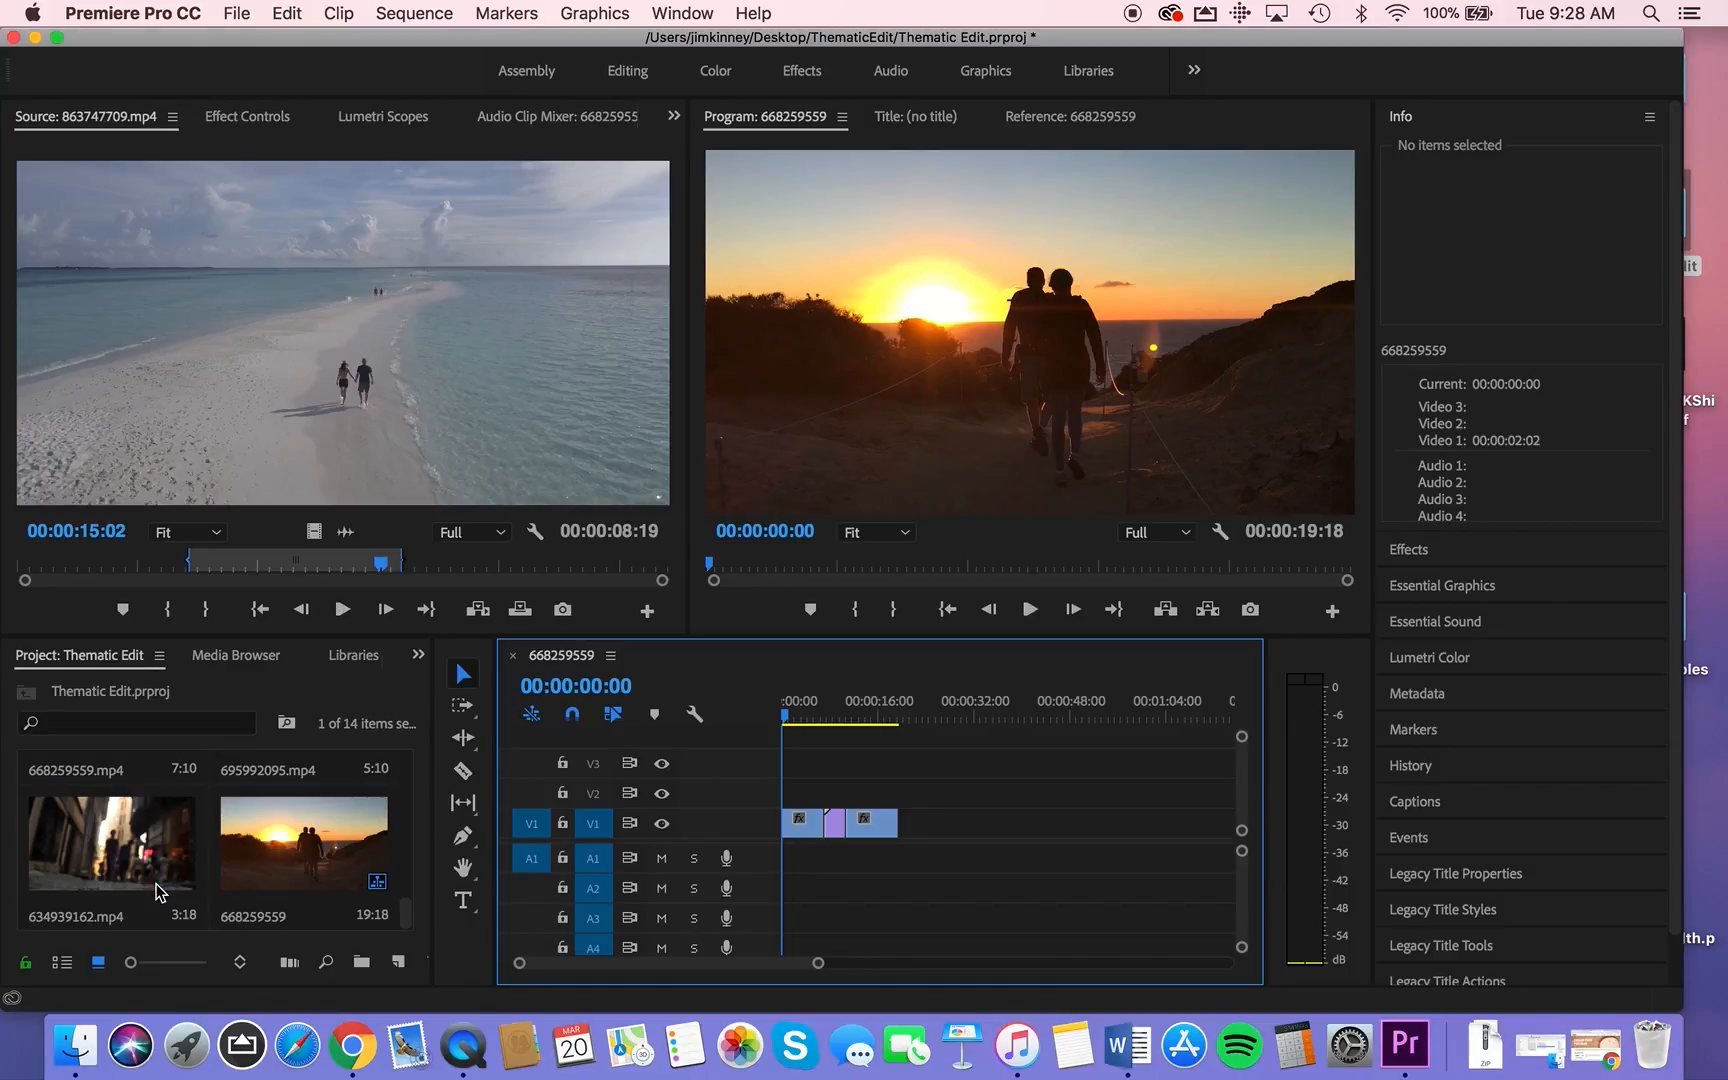
scroll(157, 890, up, 2)
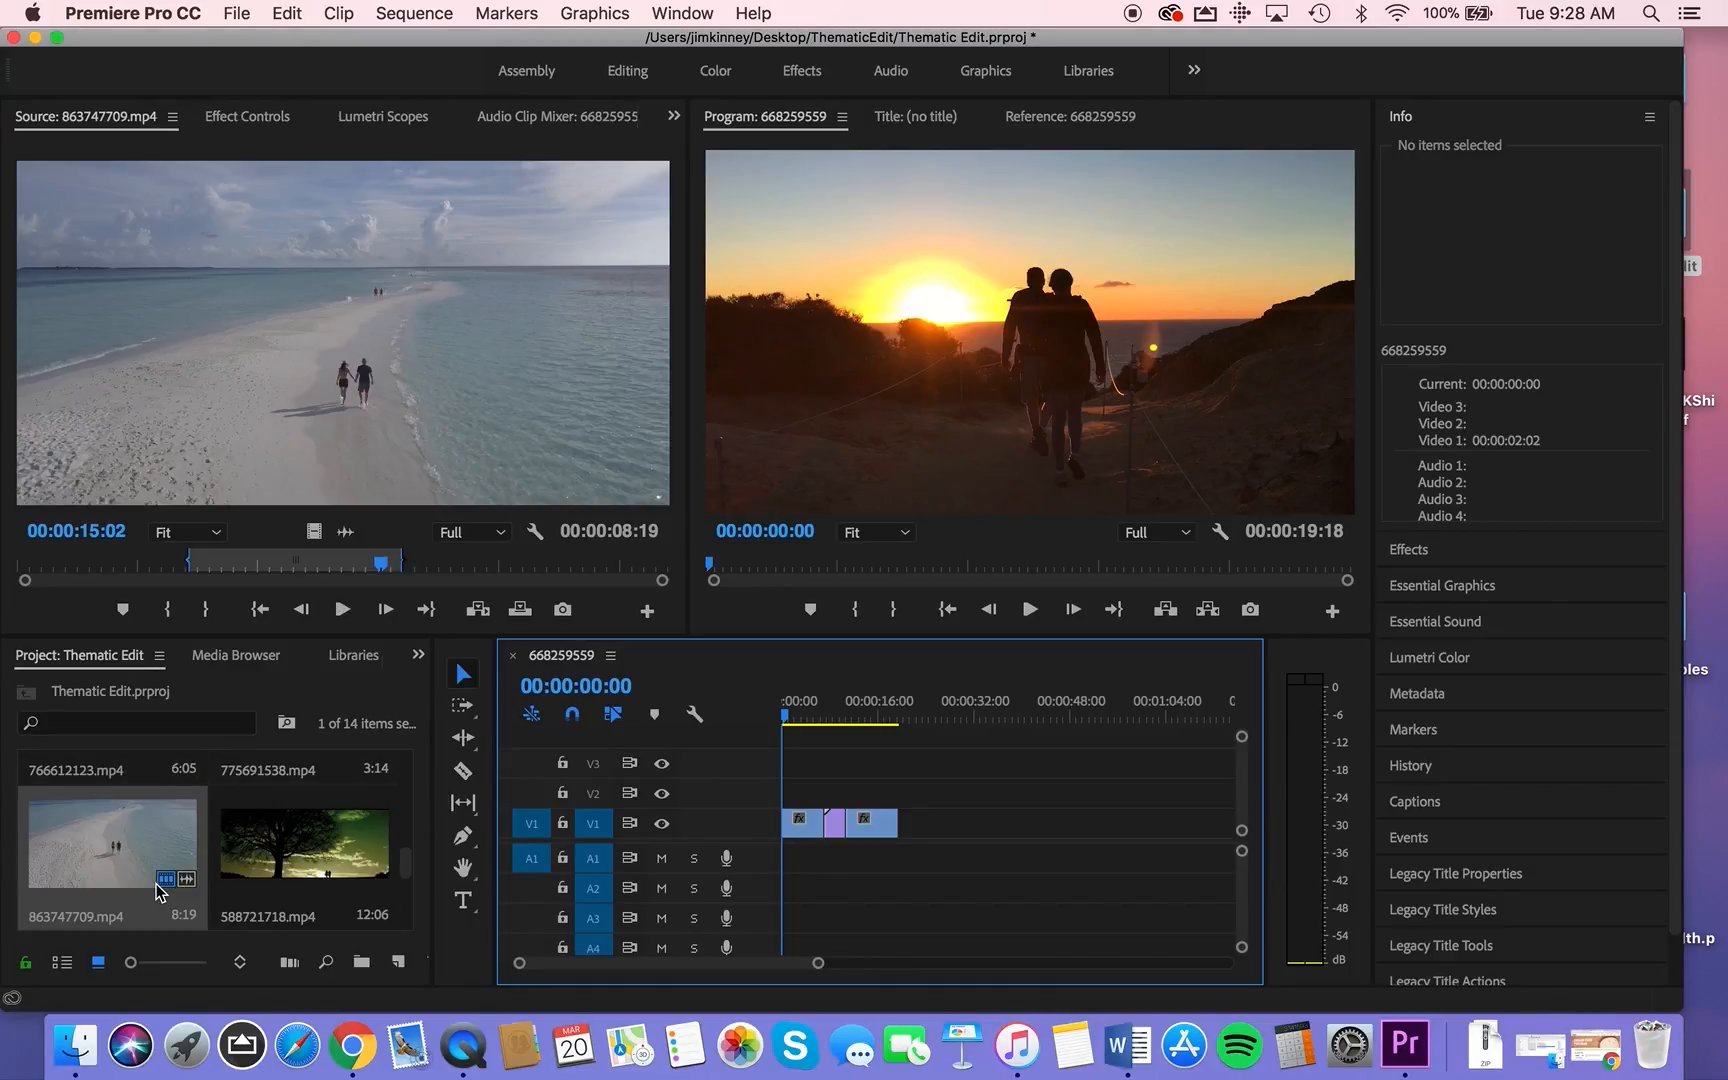
scroll(157, 892, up, 1)
scroll(157, 892, up, 2)
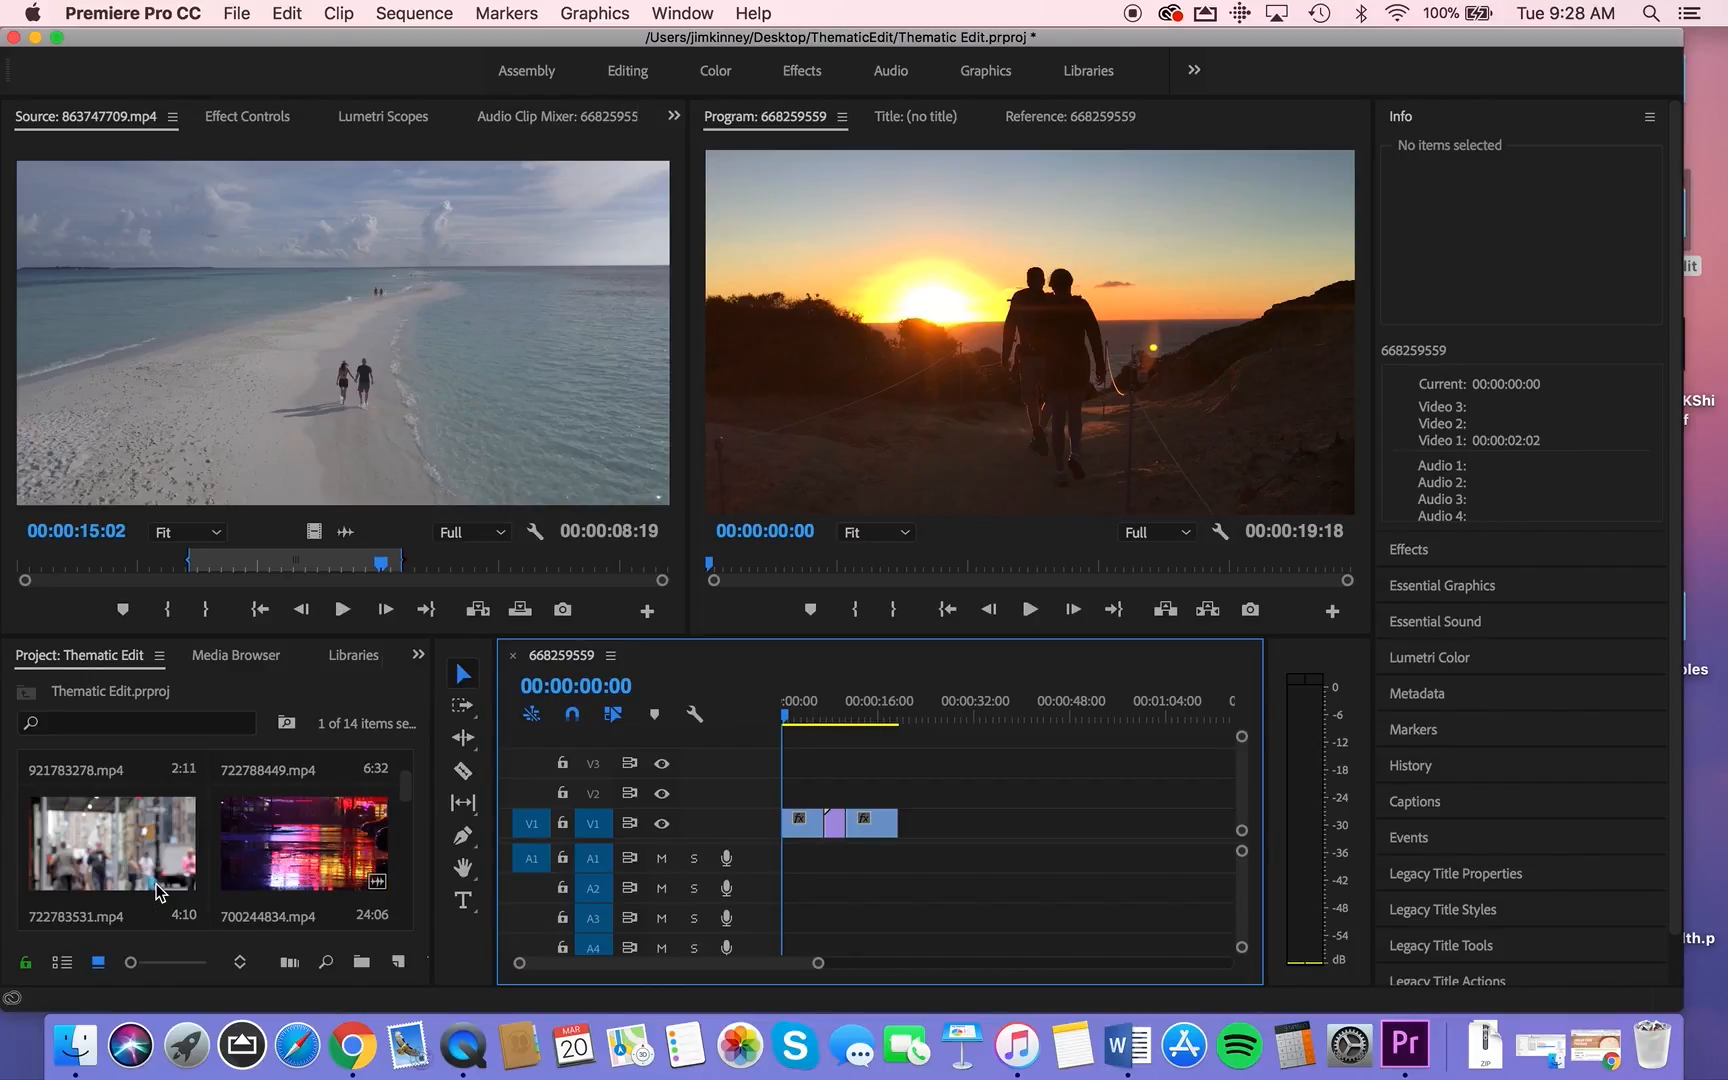
scroll(157, 890, up, 1)
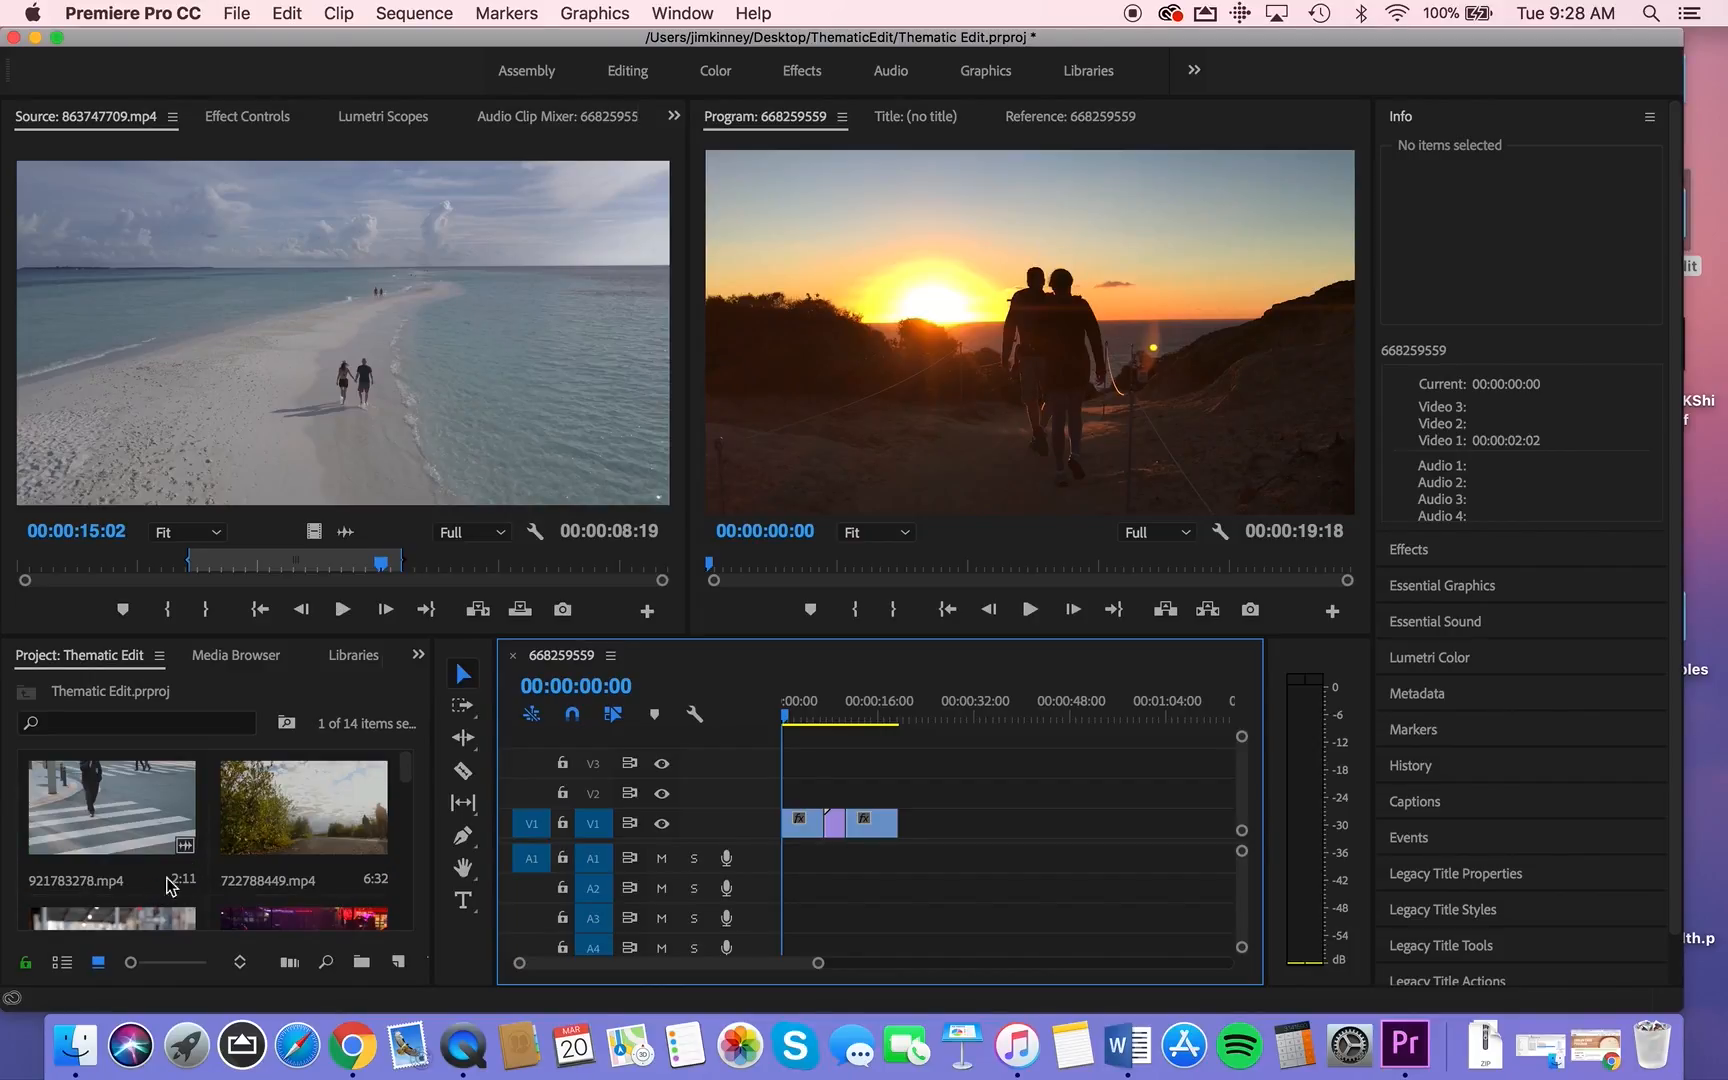
click(321, 815)
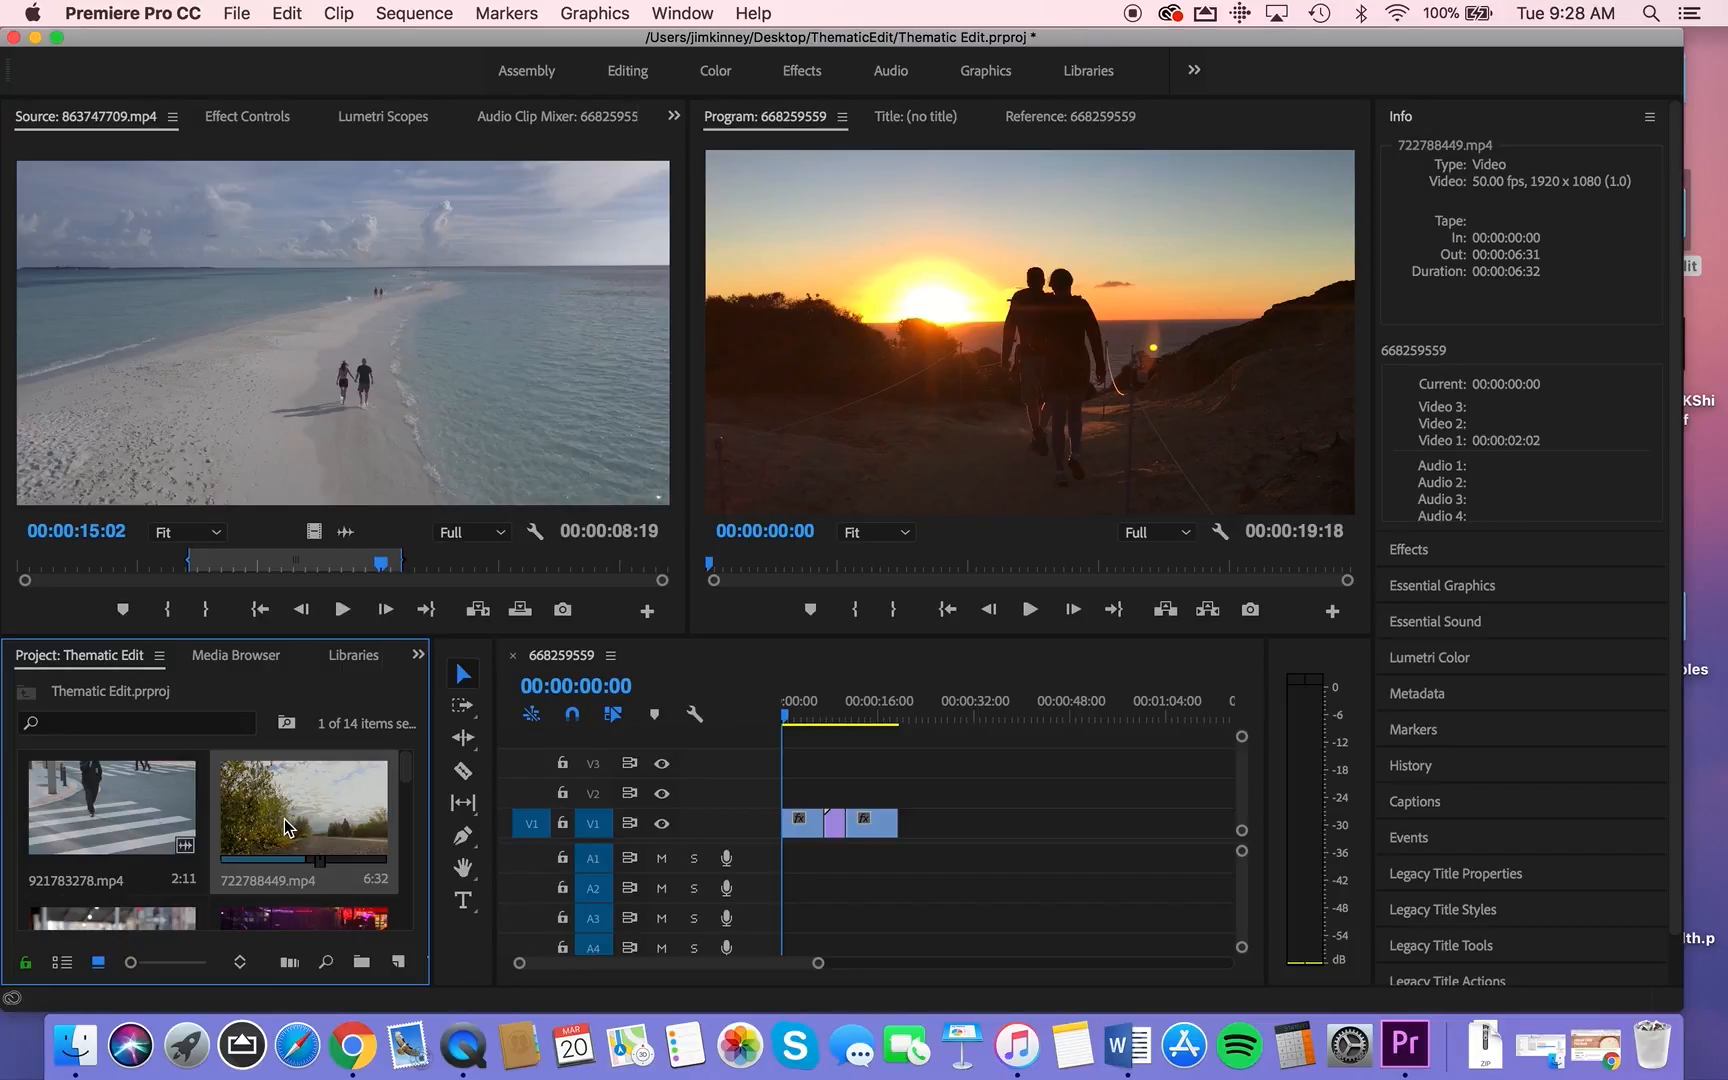
double_click(285, 825)
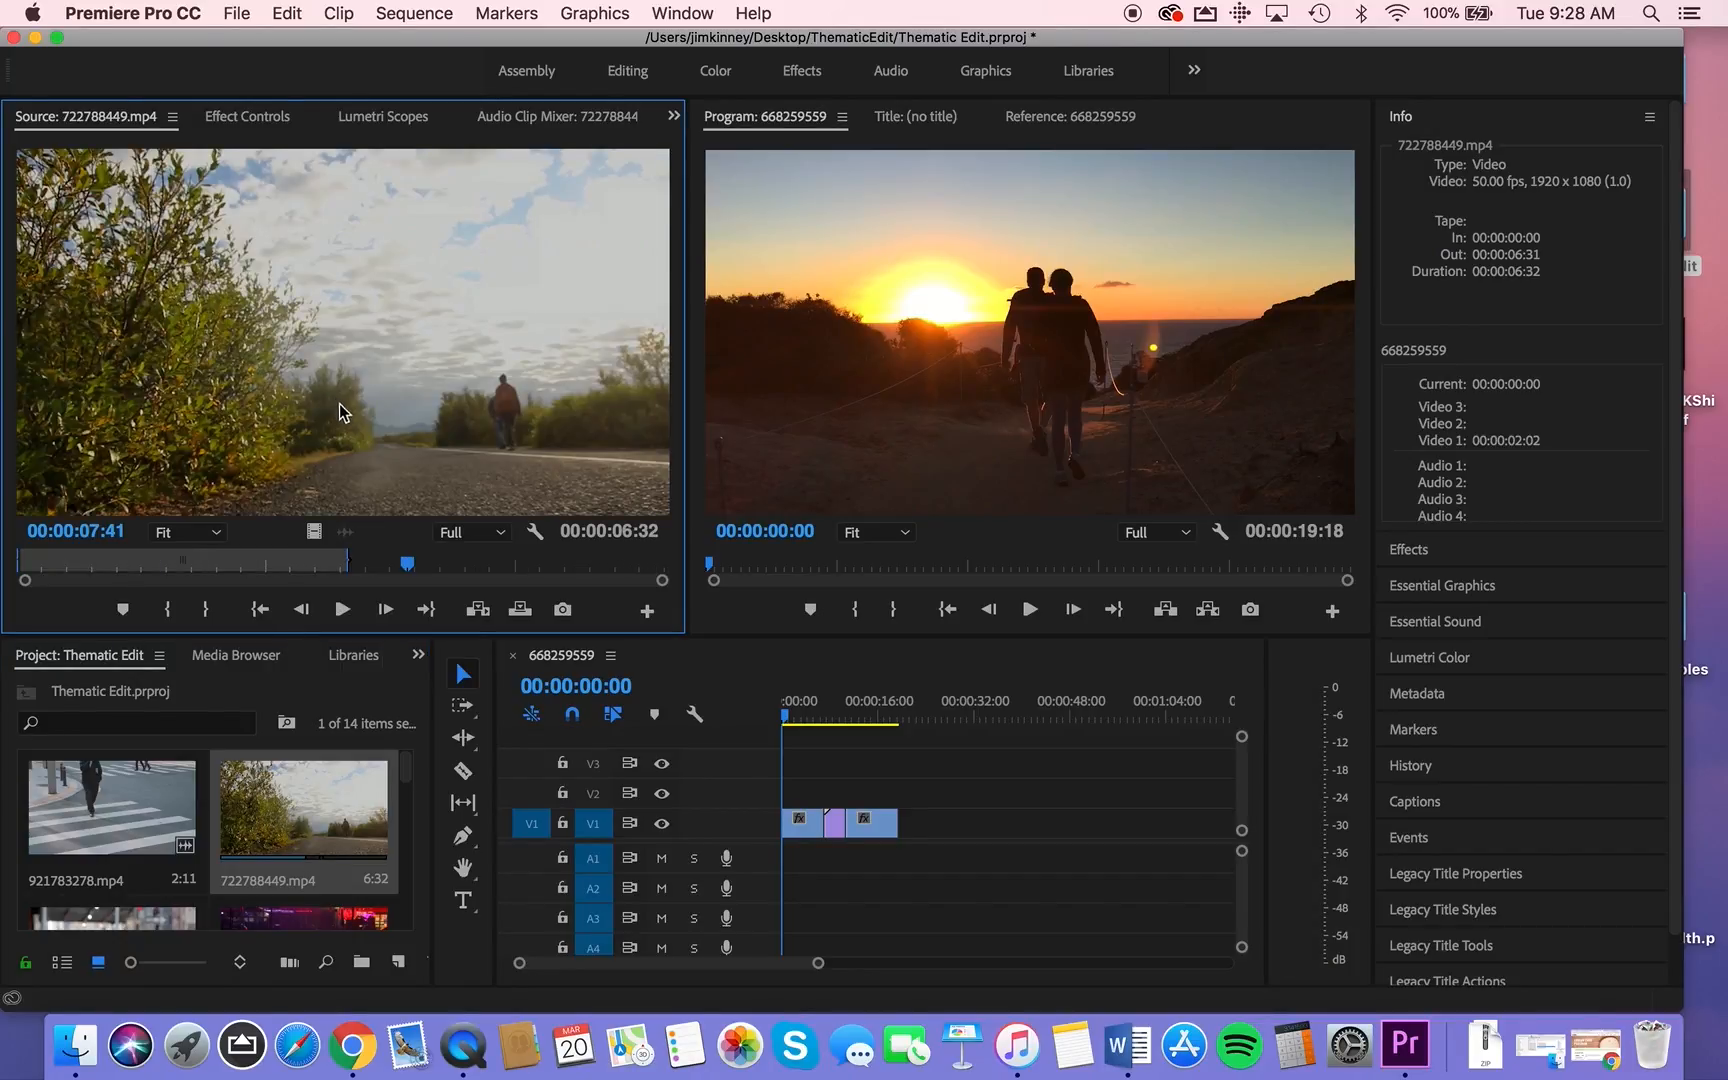
drag(311, 530, 899, 831)
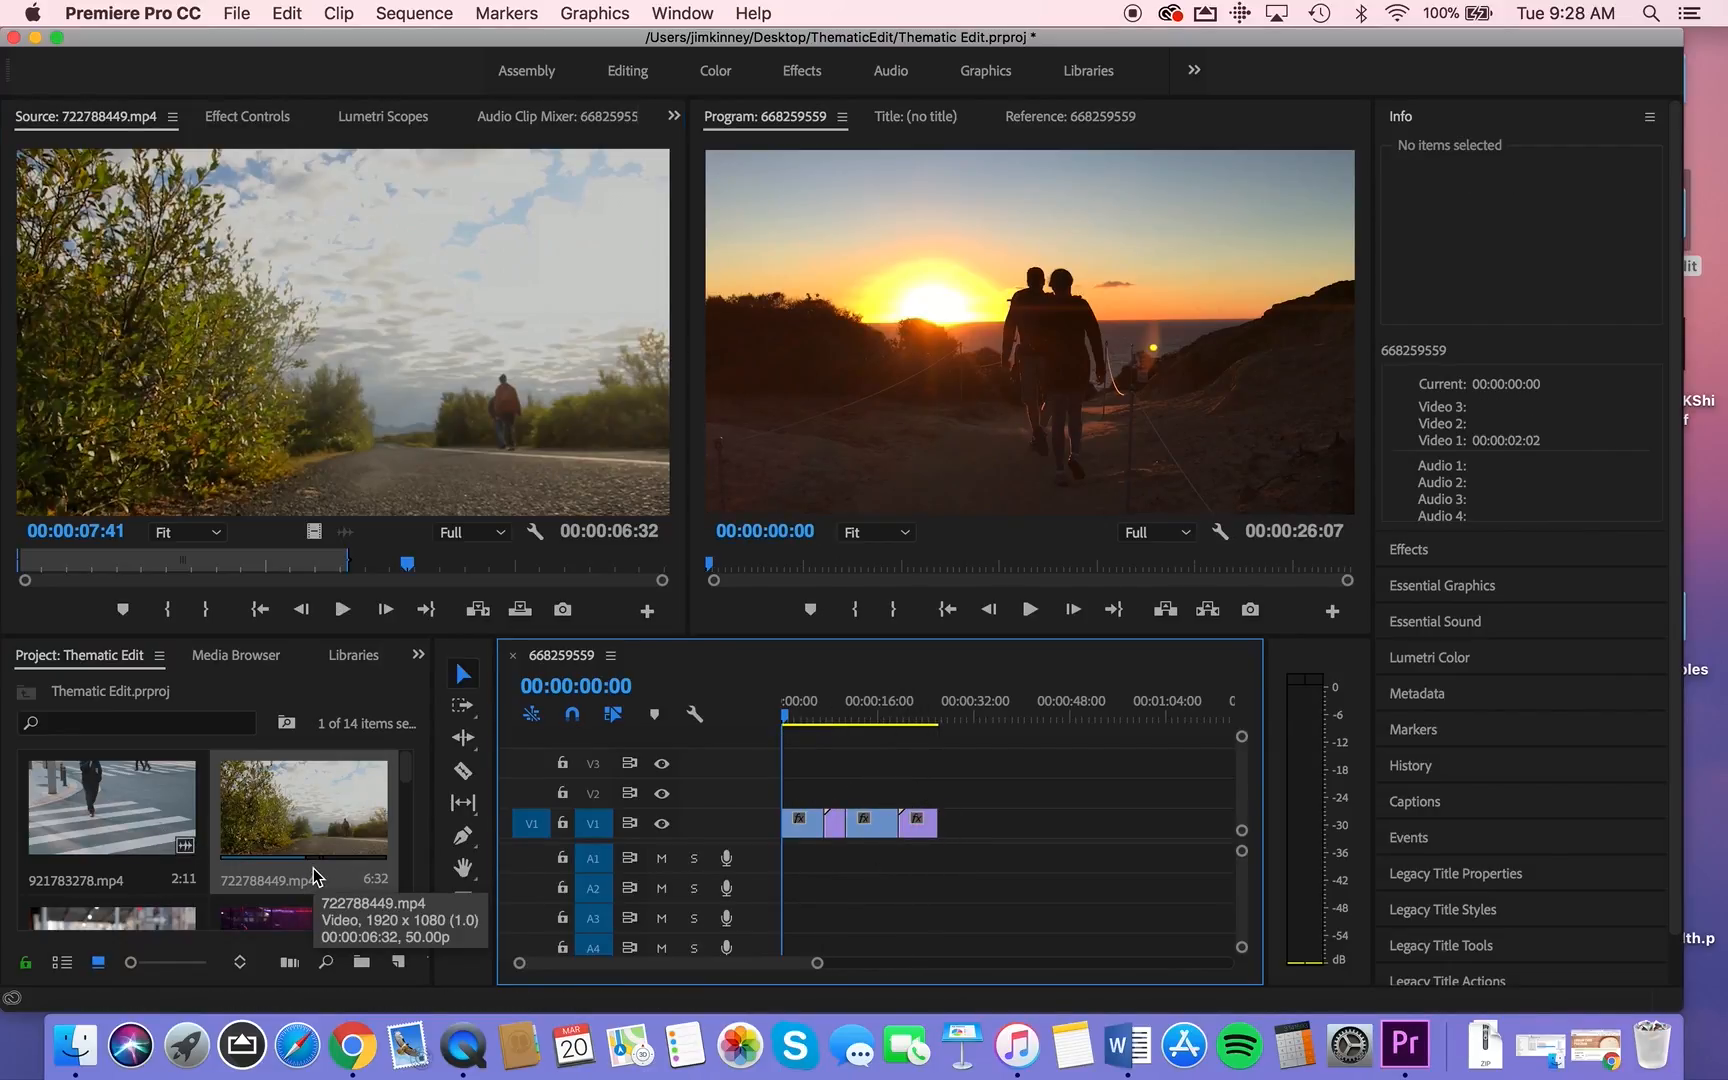
Load 679957786.mp4 in the Source monitor and add only its video to V1 directly after 722788449.mp4
scroll(313, 868, down, 3)
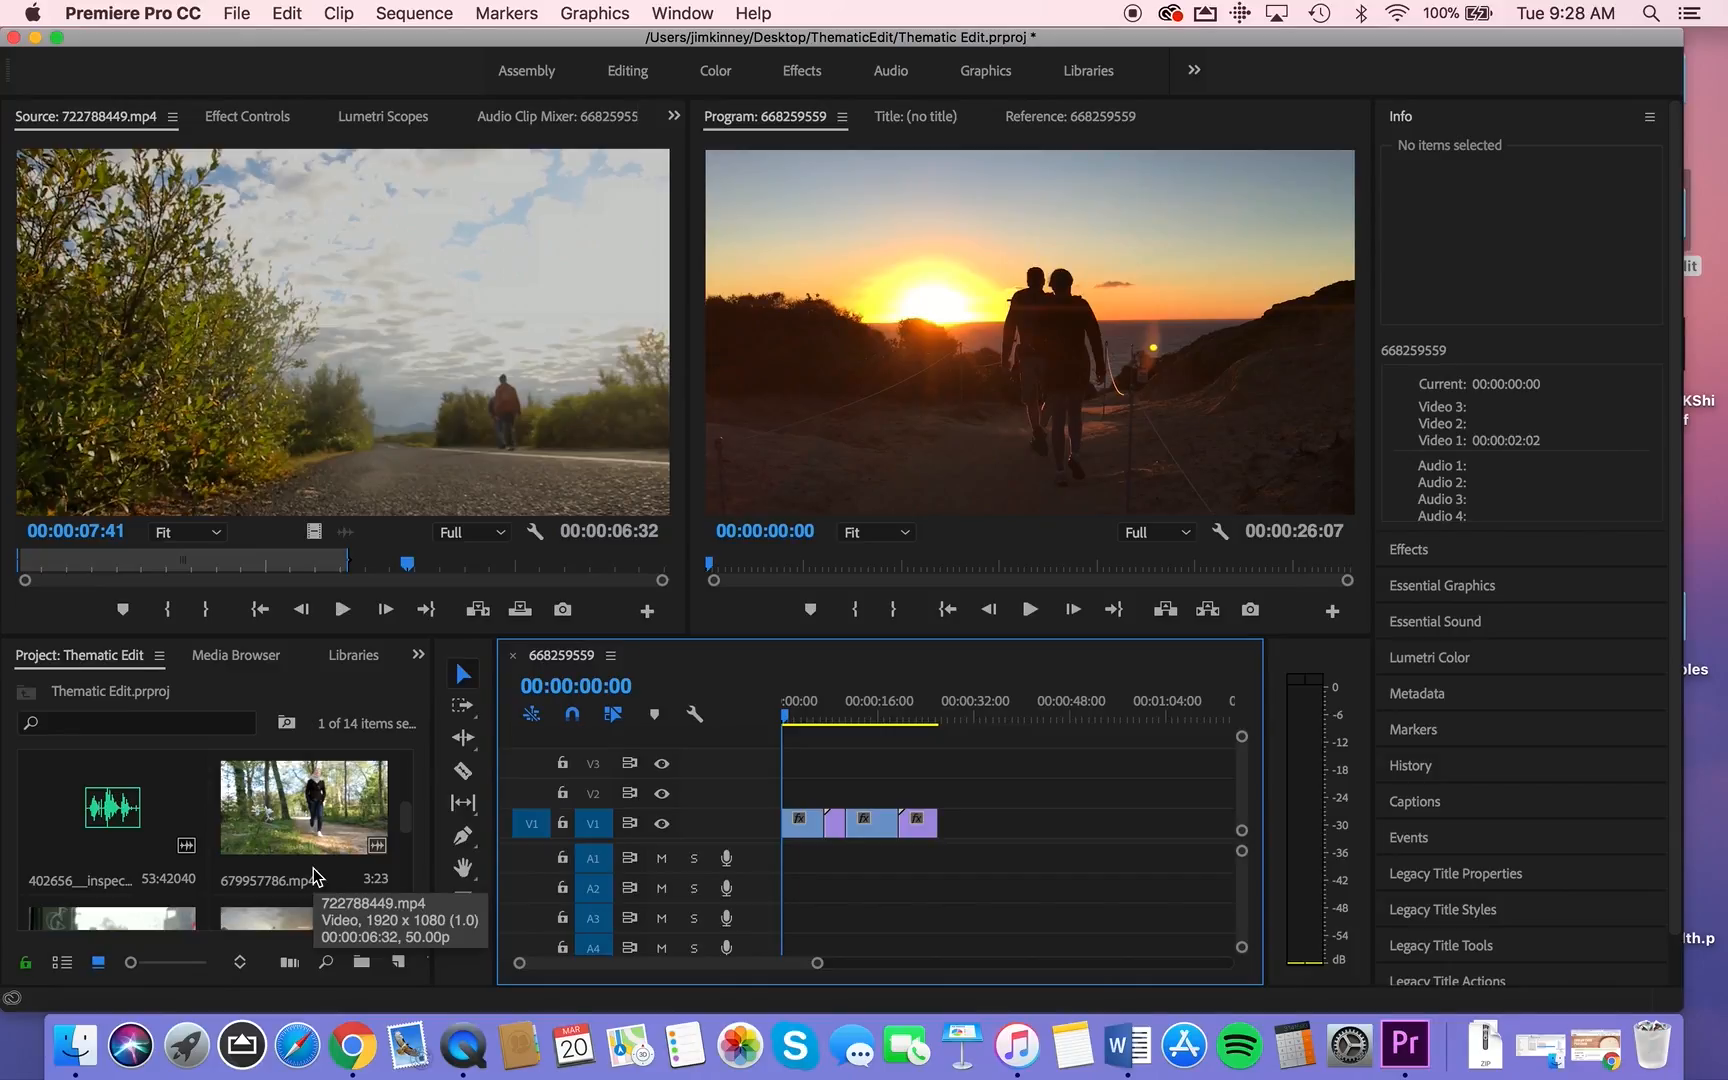
double_click(322, 808)
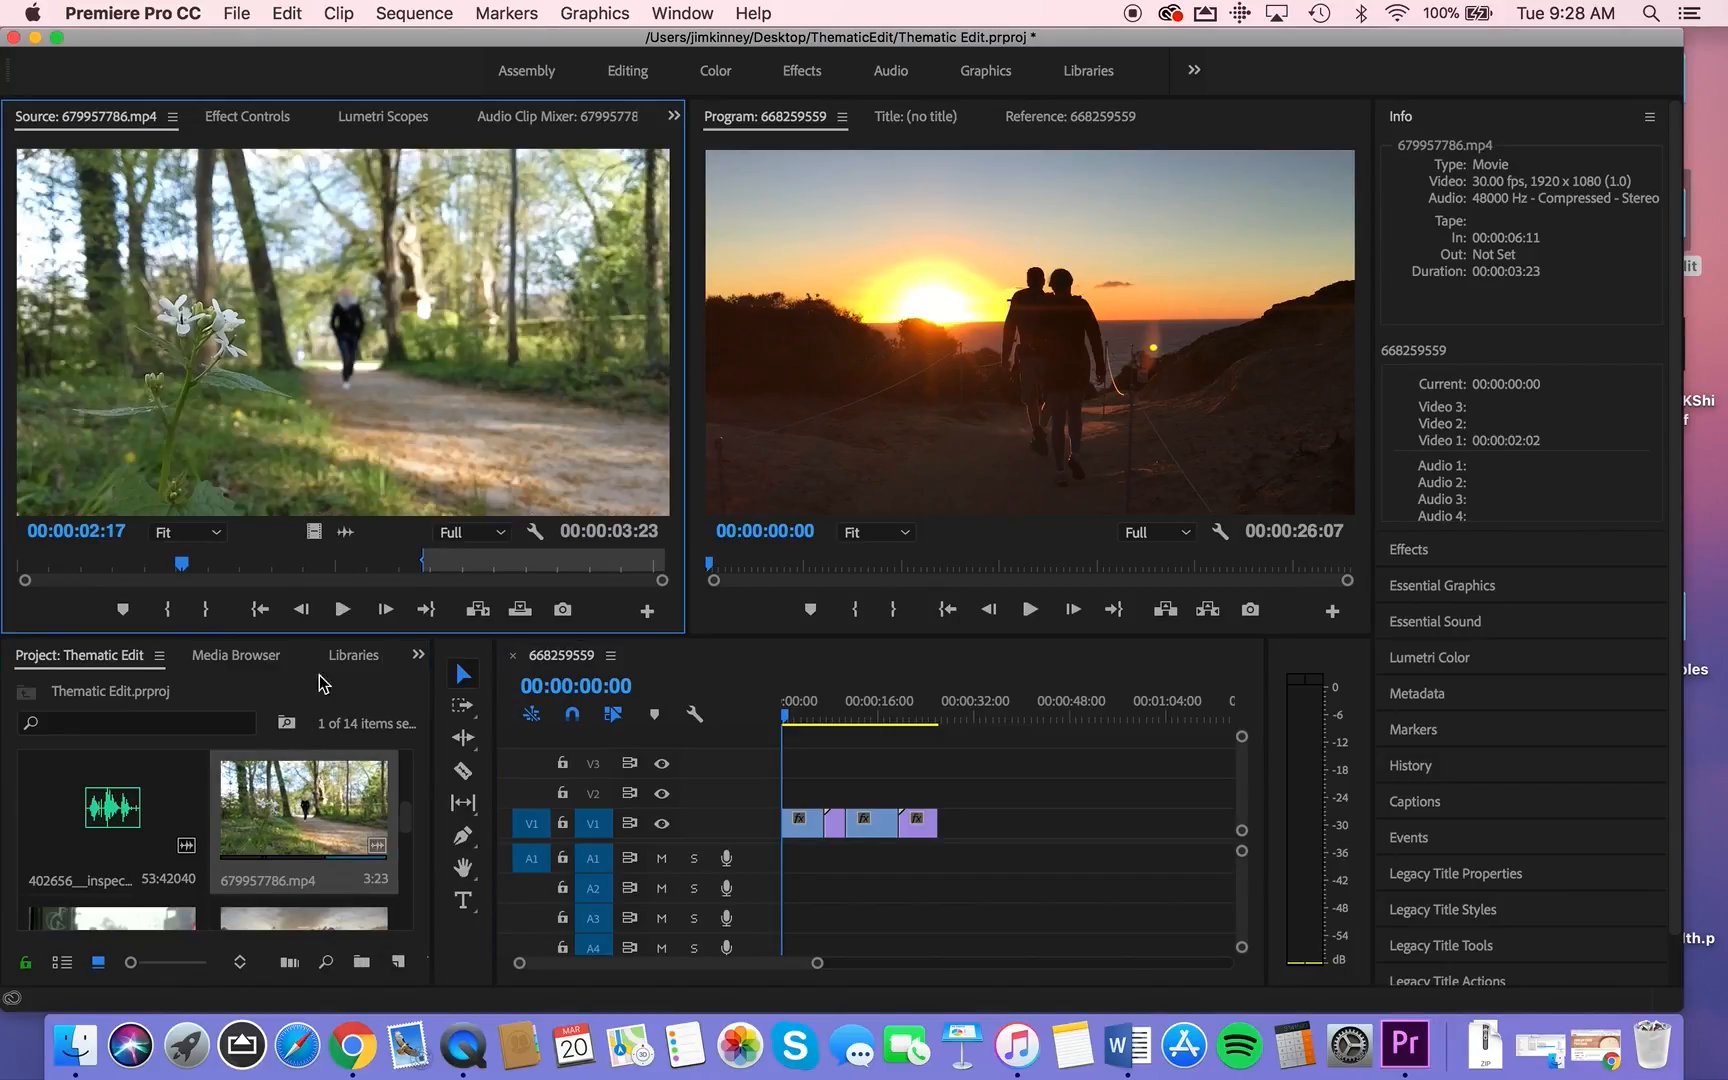
drag(313, 536, 935, 829)
Add only the video of 679957786.mp4 a second time at the end of V1
scroll(265, 828, down, 2)
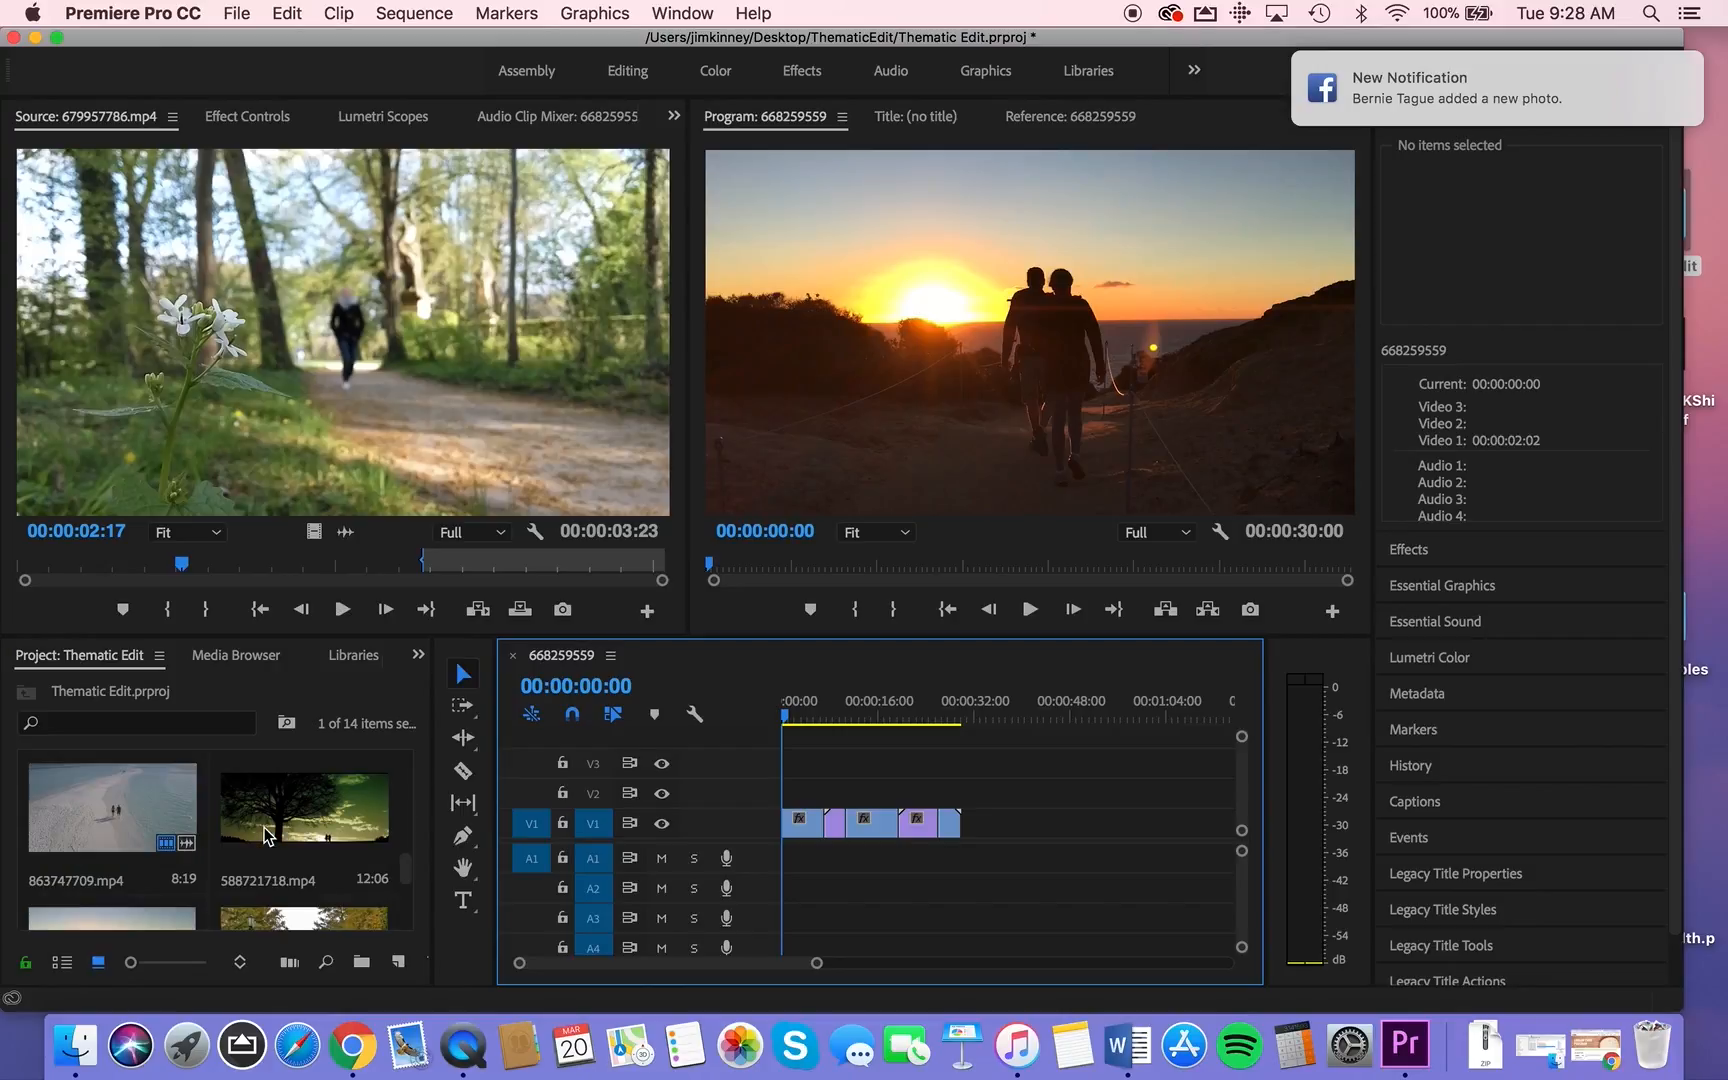
scroll(265, 828, down, 2)
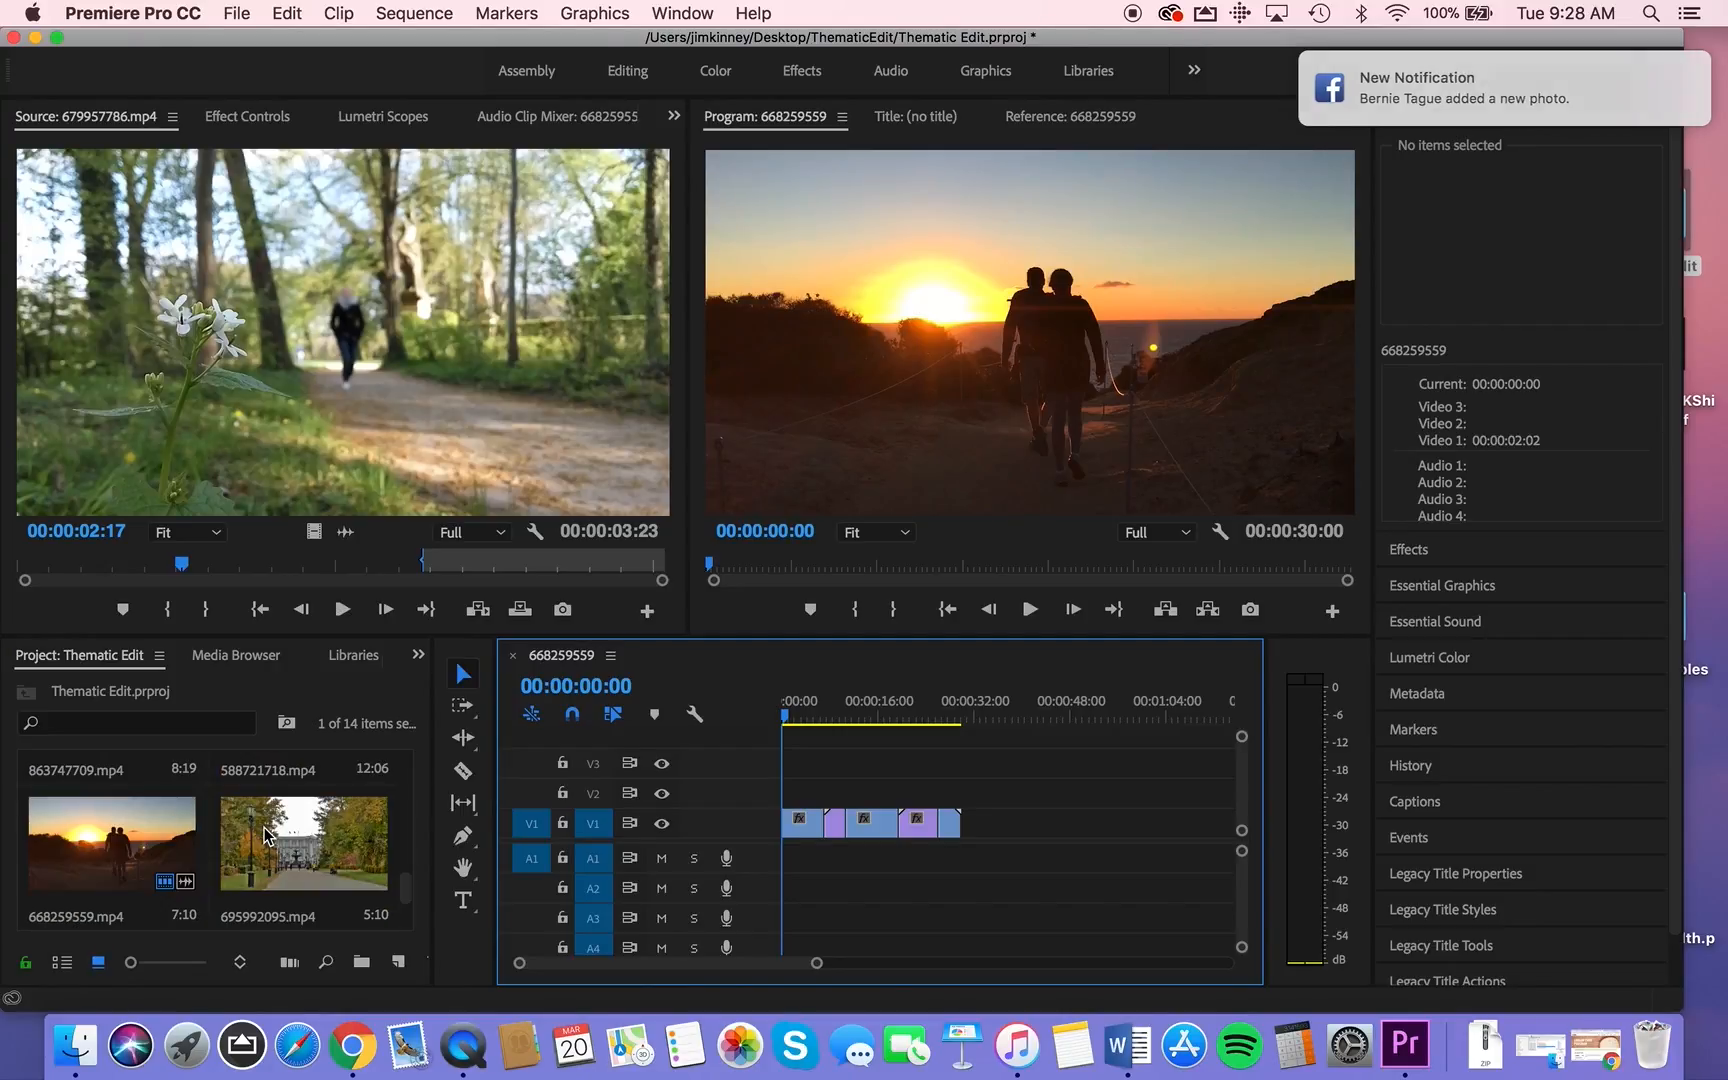
scroll(265, 835, down, 4)
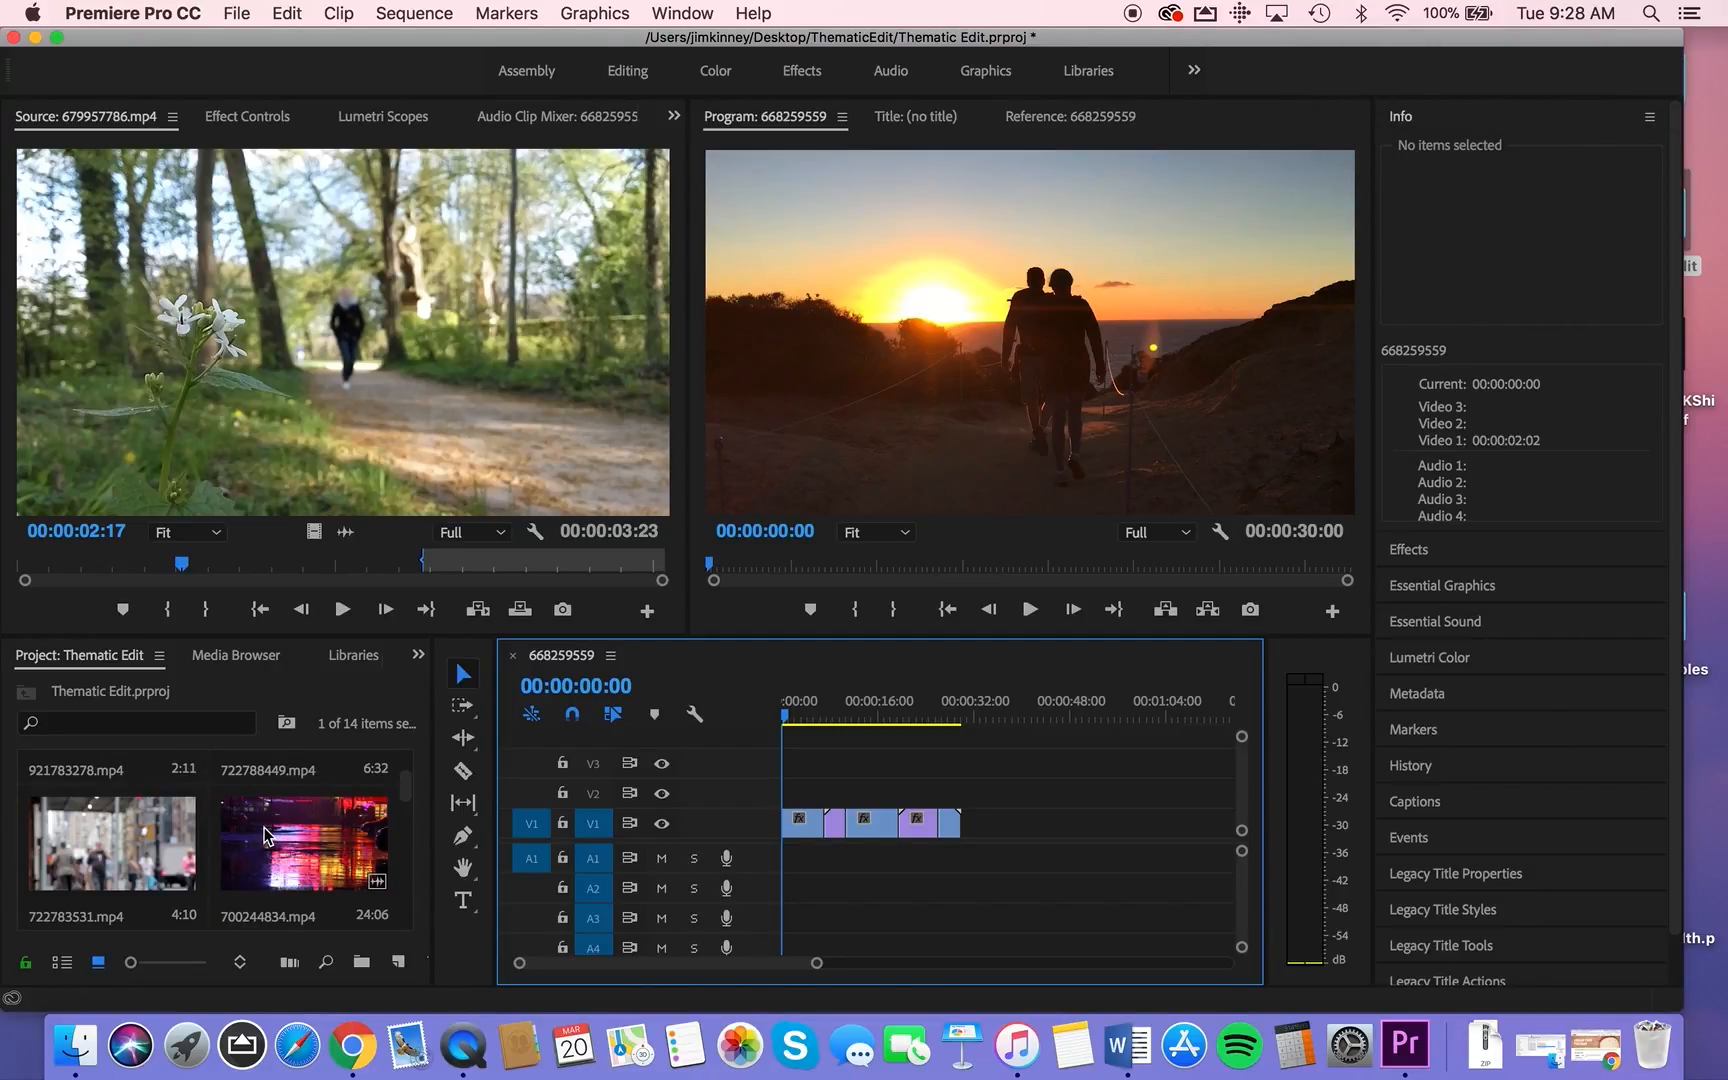
scroll(265, 835, down, 2)
click(293, 855)
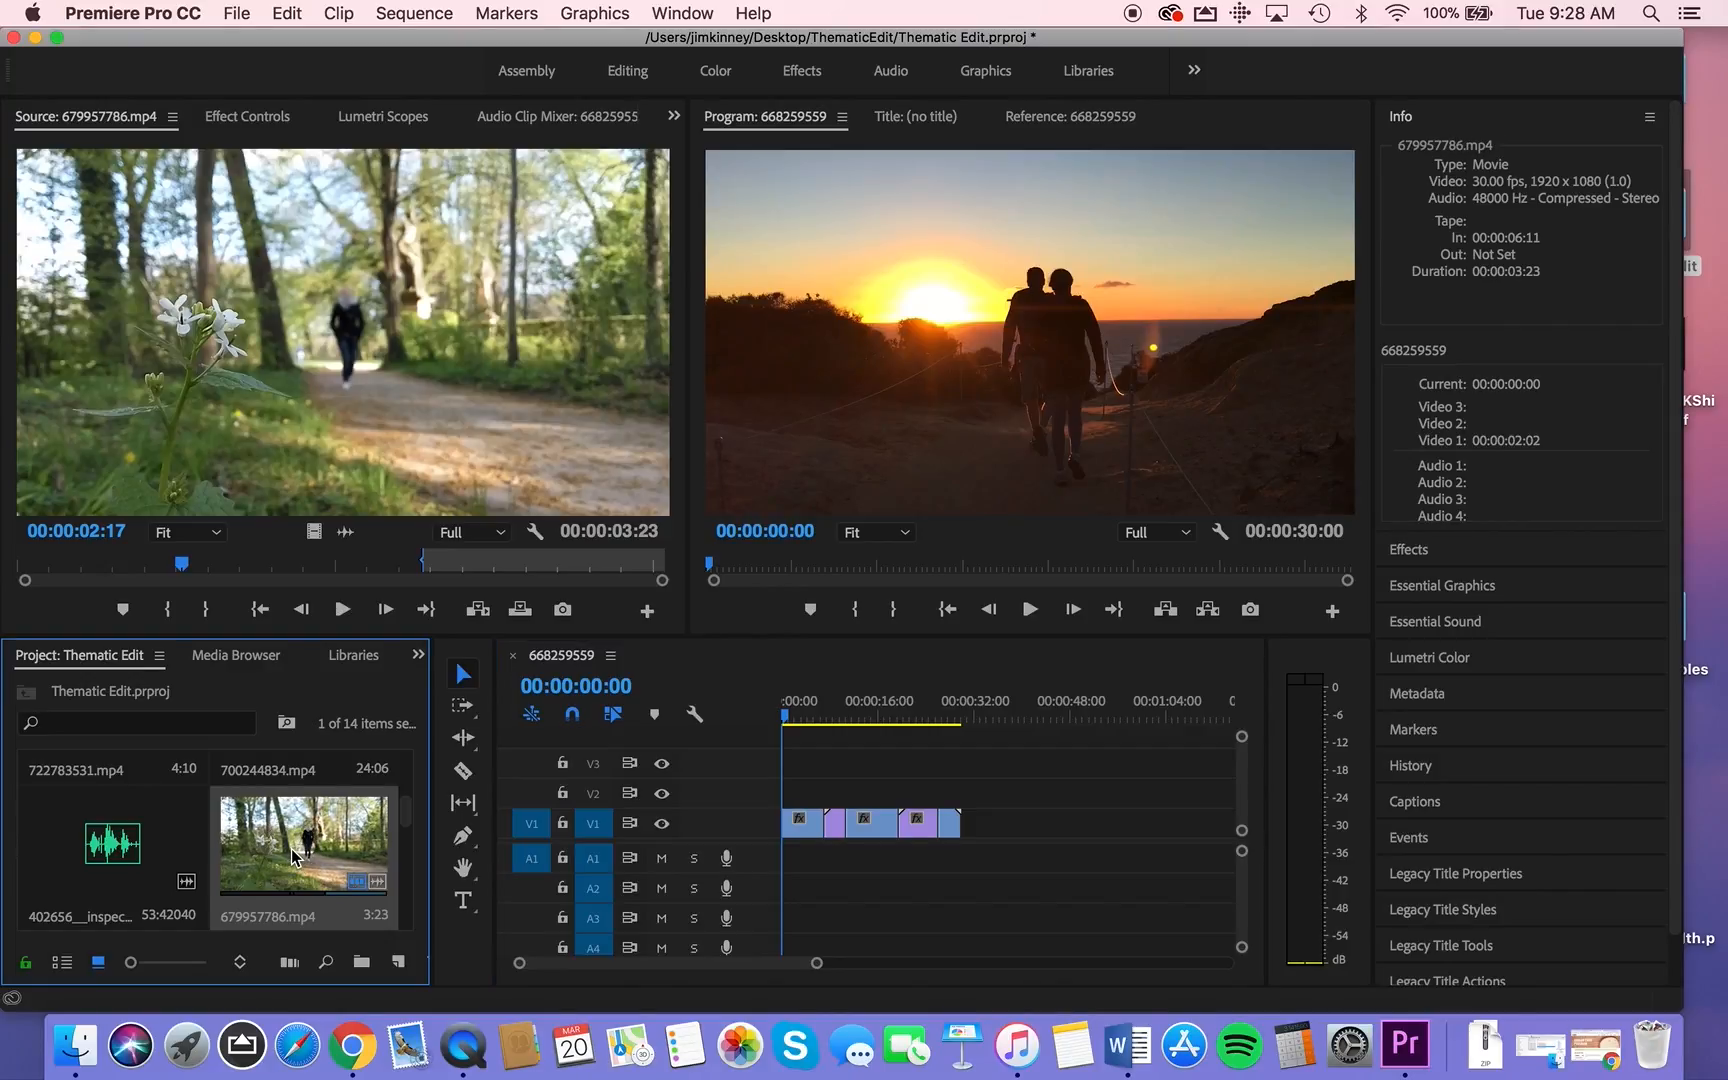
double_click(293, 855)
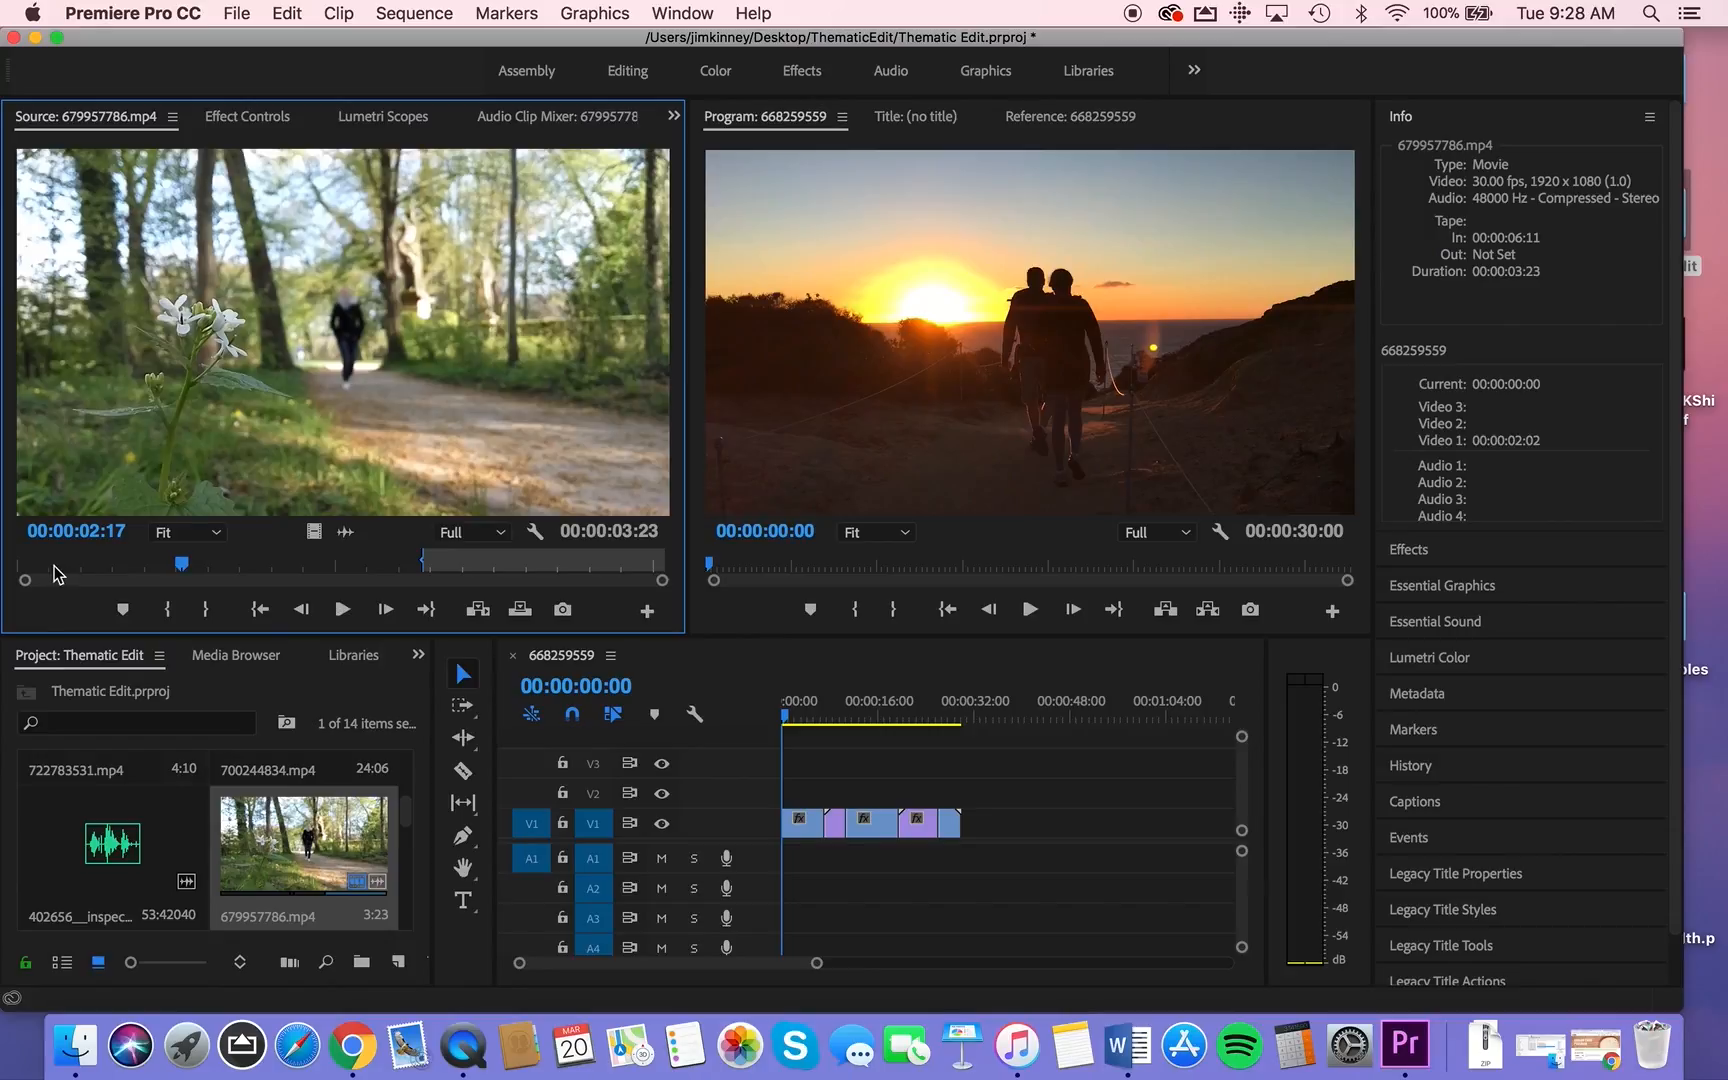
drag(315, 531, 971, 827)
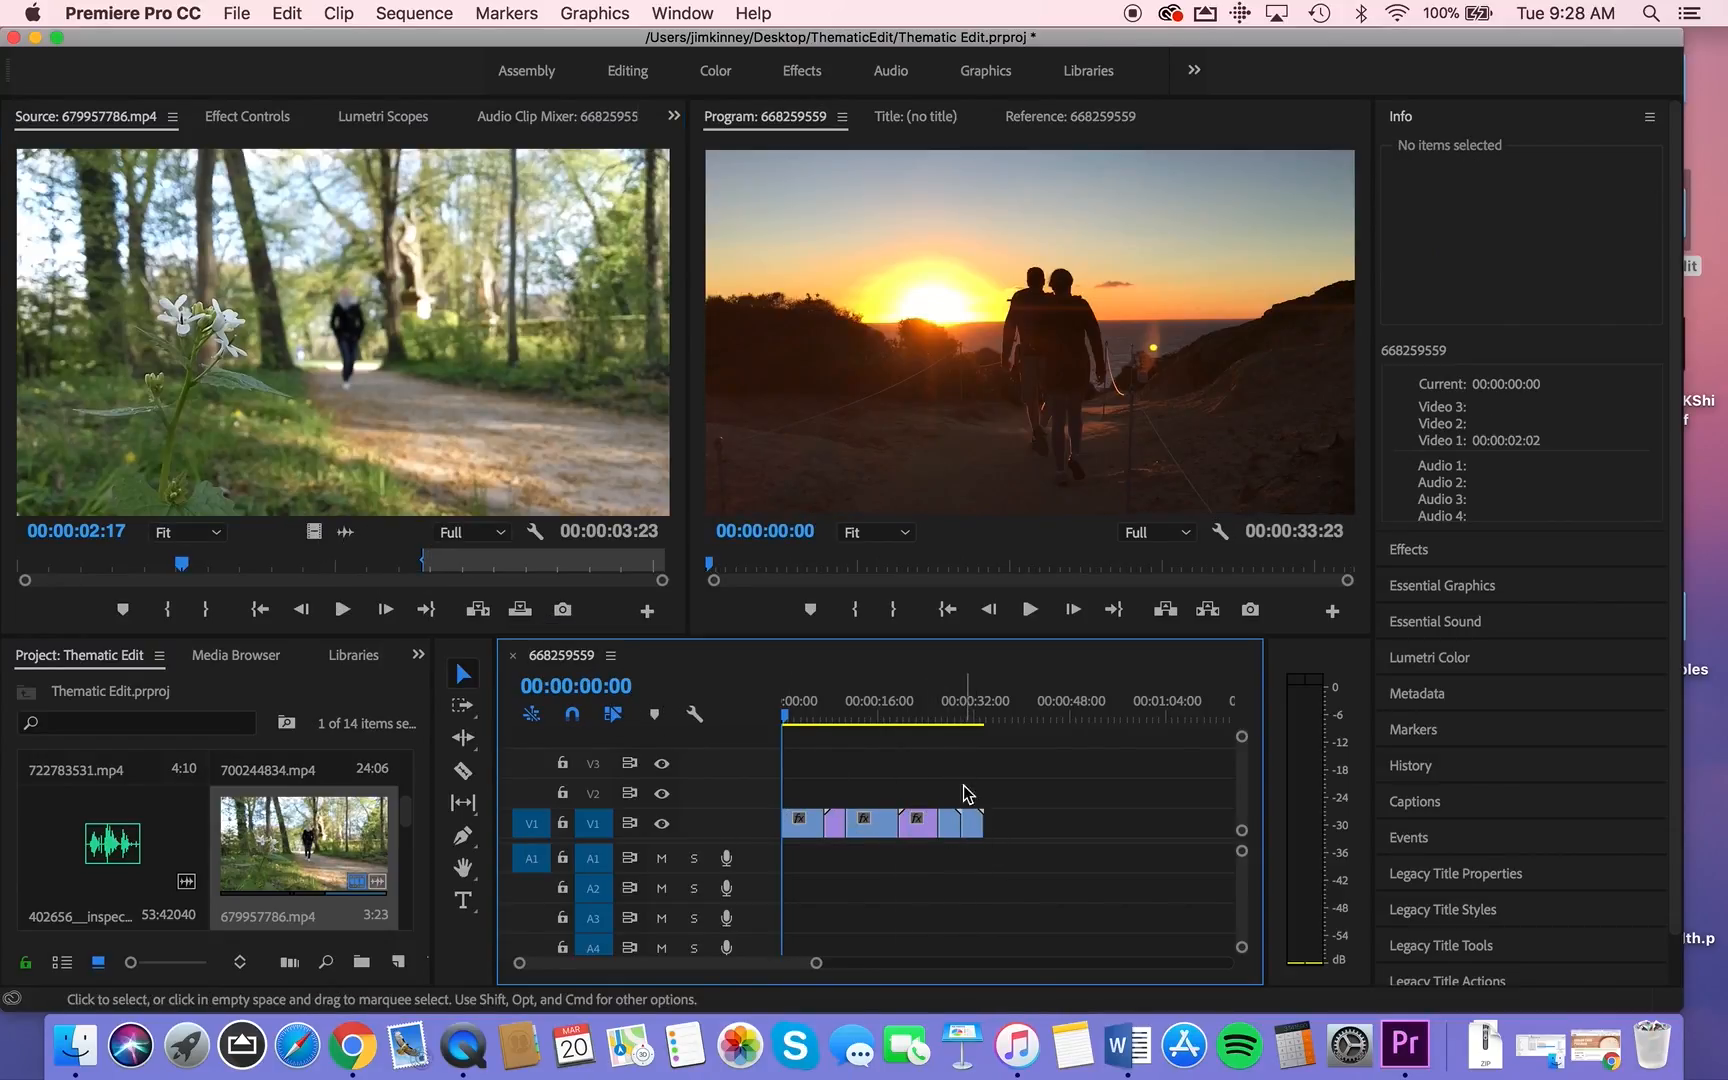
Check the repeated 679957786.mp4 footage in the sequence and delete the duplicate clip at the end of V1
drag(938, 710, 946, 710)
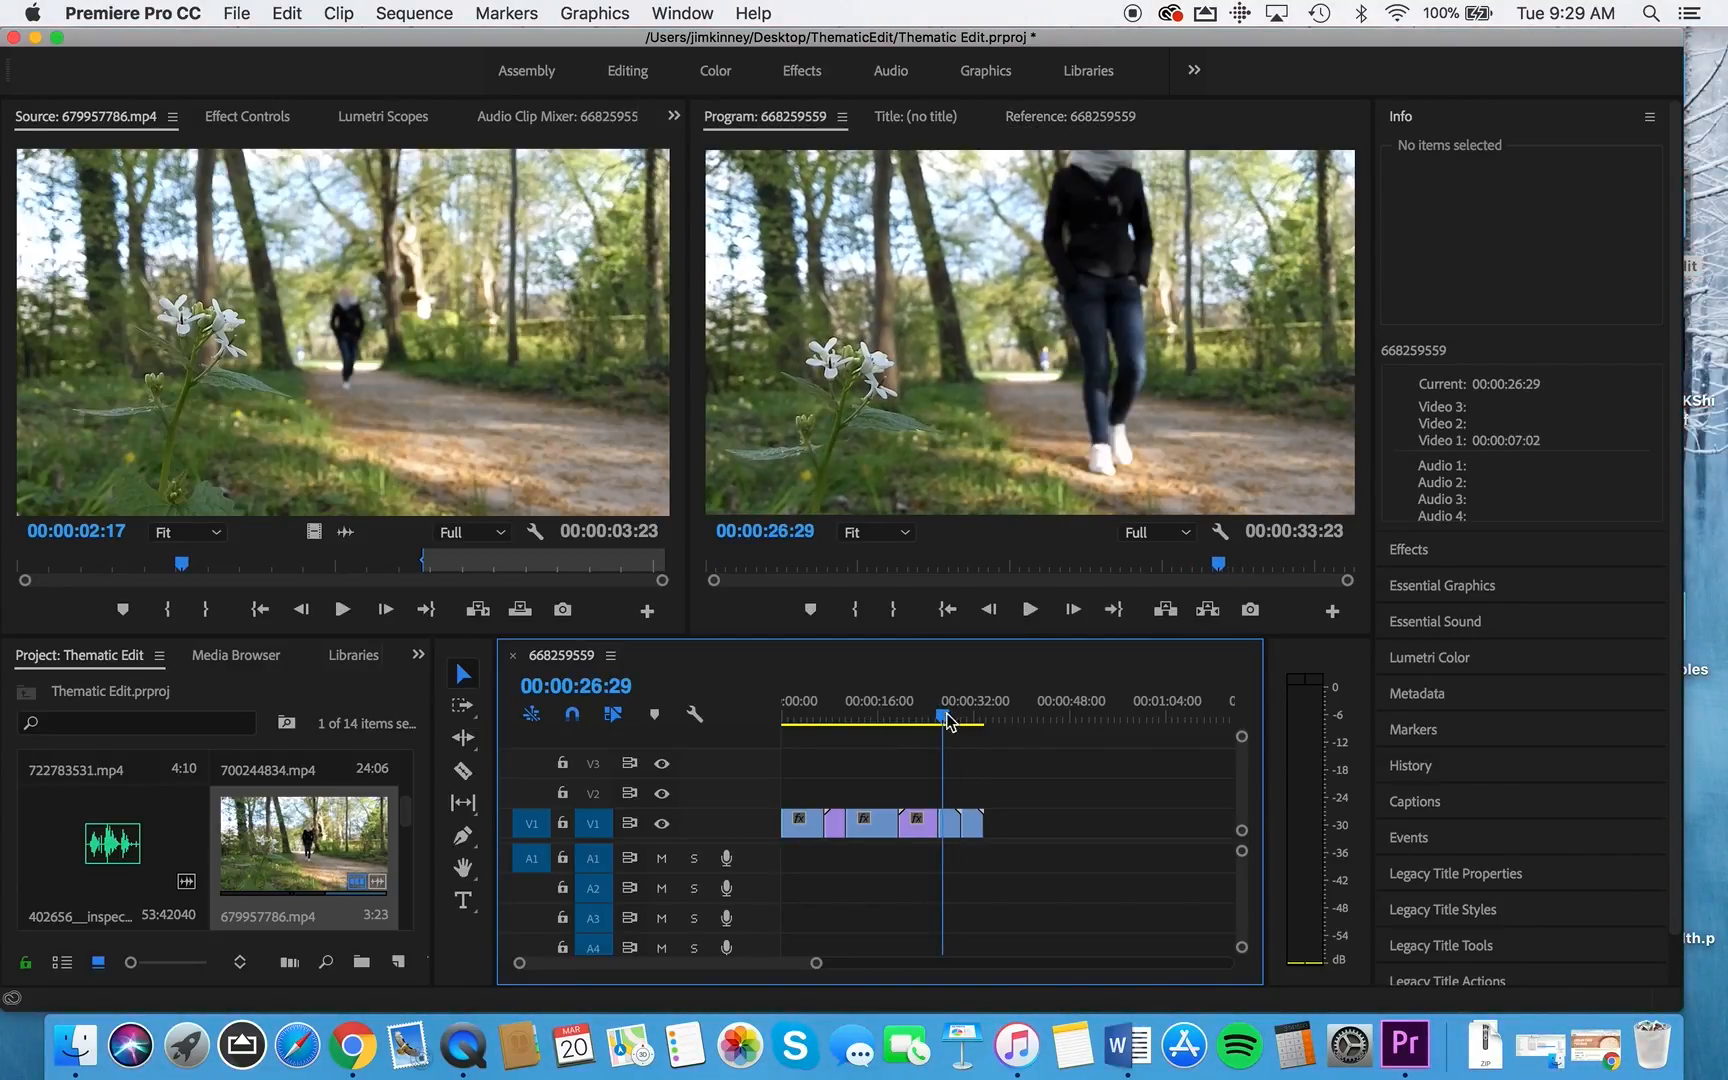
click(975, 822)
key(Delete)
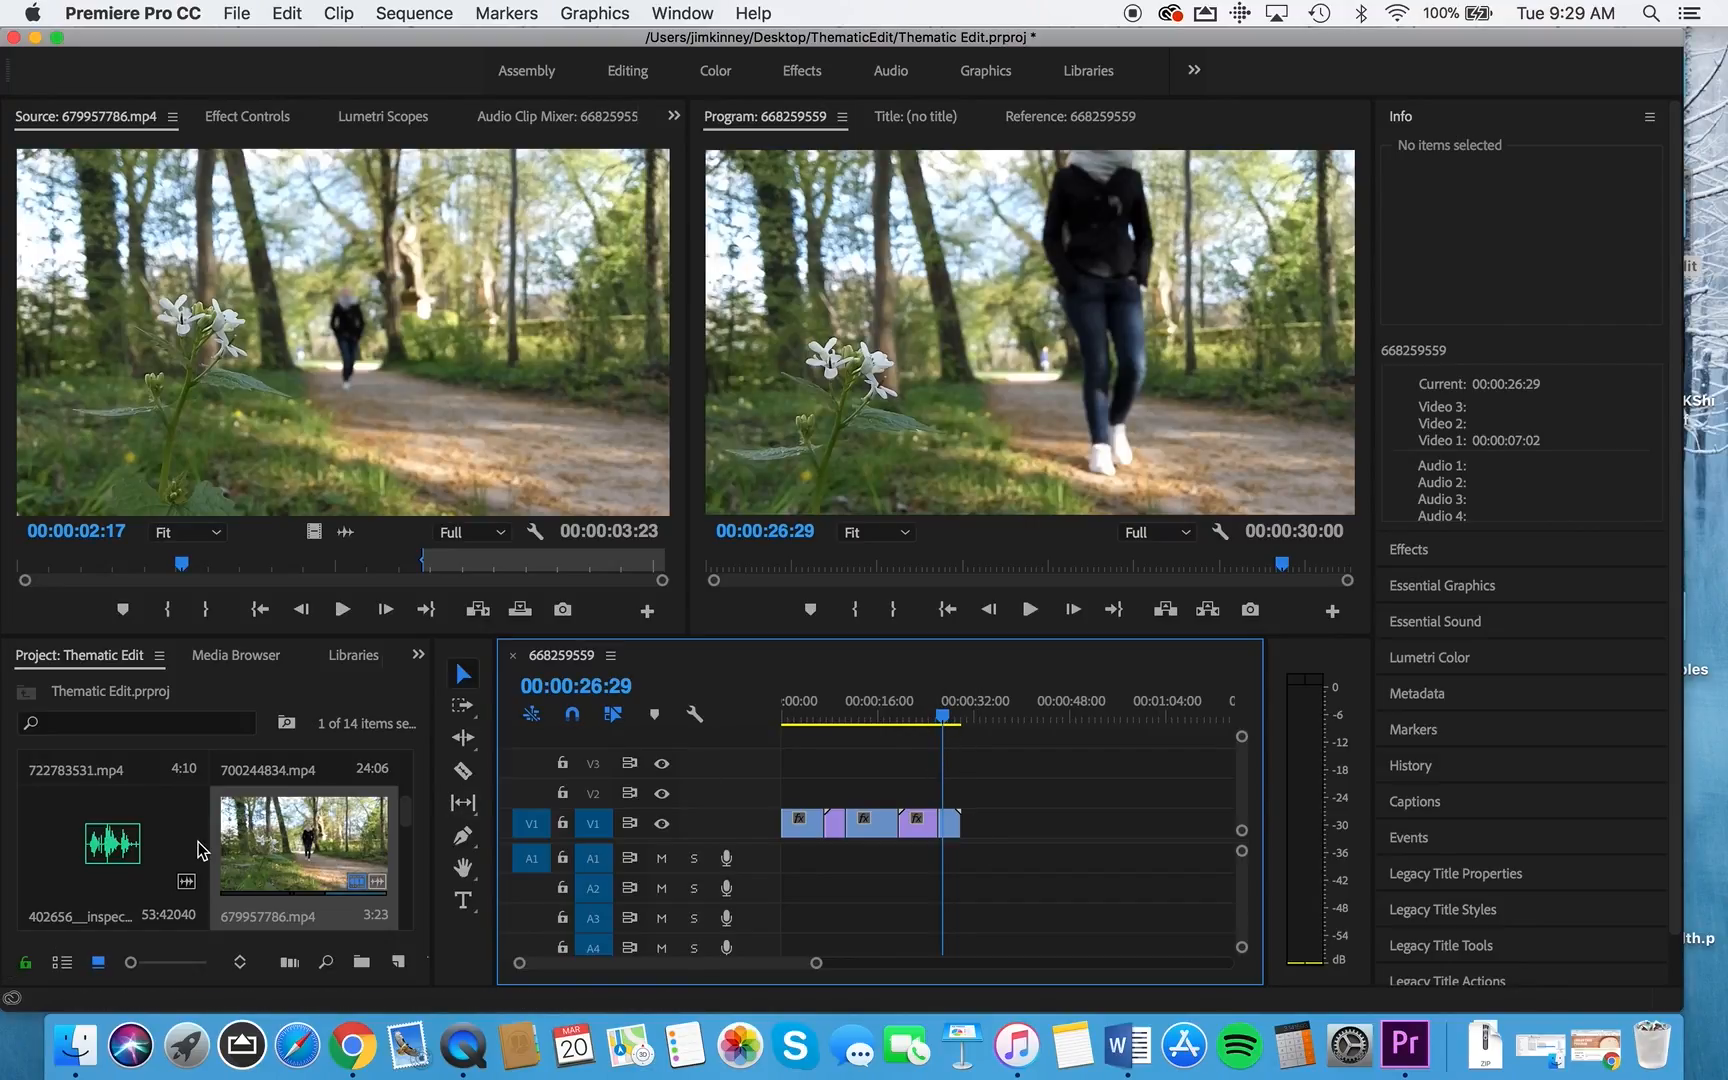
Enlarge the Project panel upward until two full rows of clip thumbnails fit, and browse the clips
scroll(198, 850, up, 3)
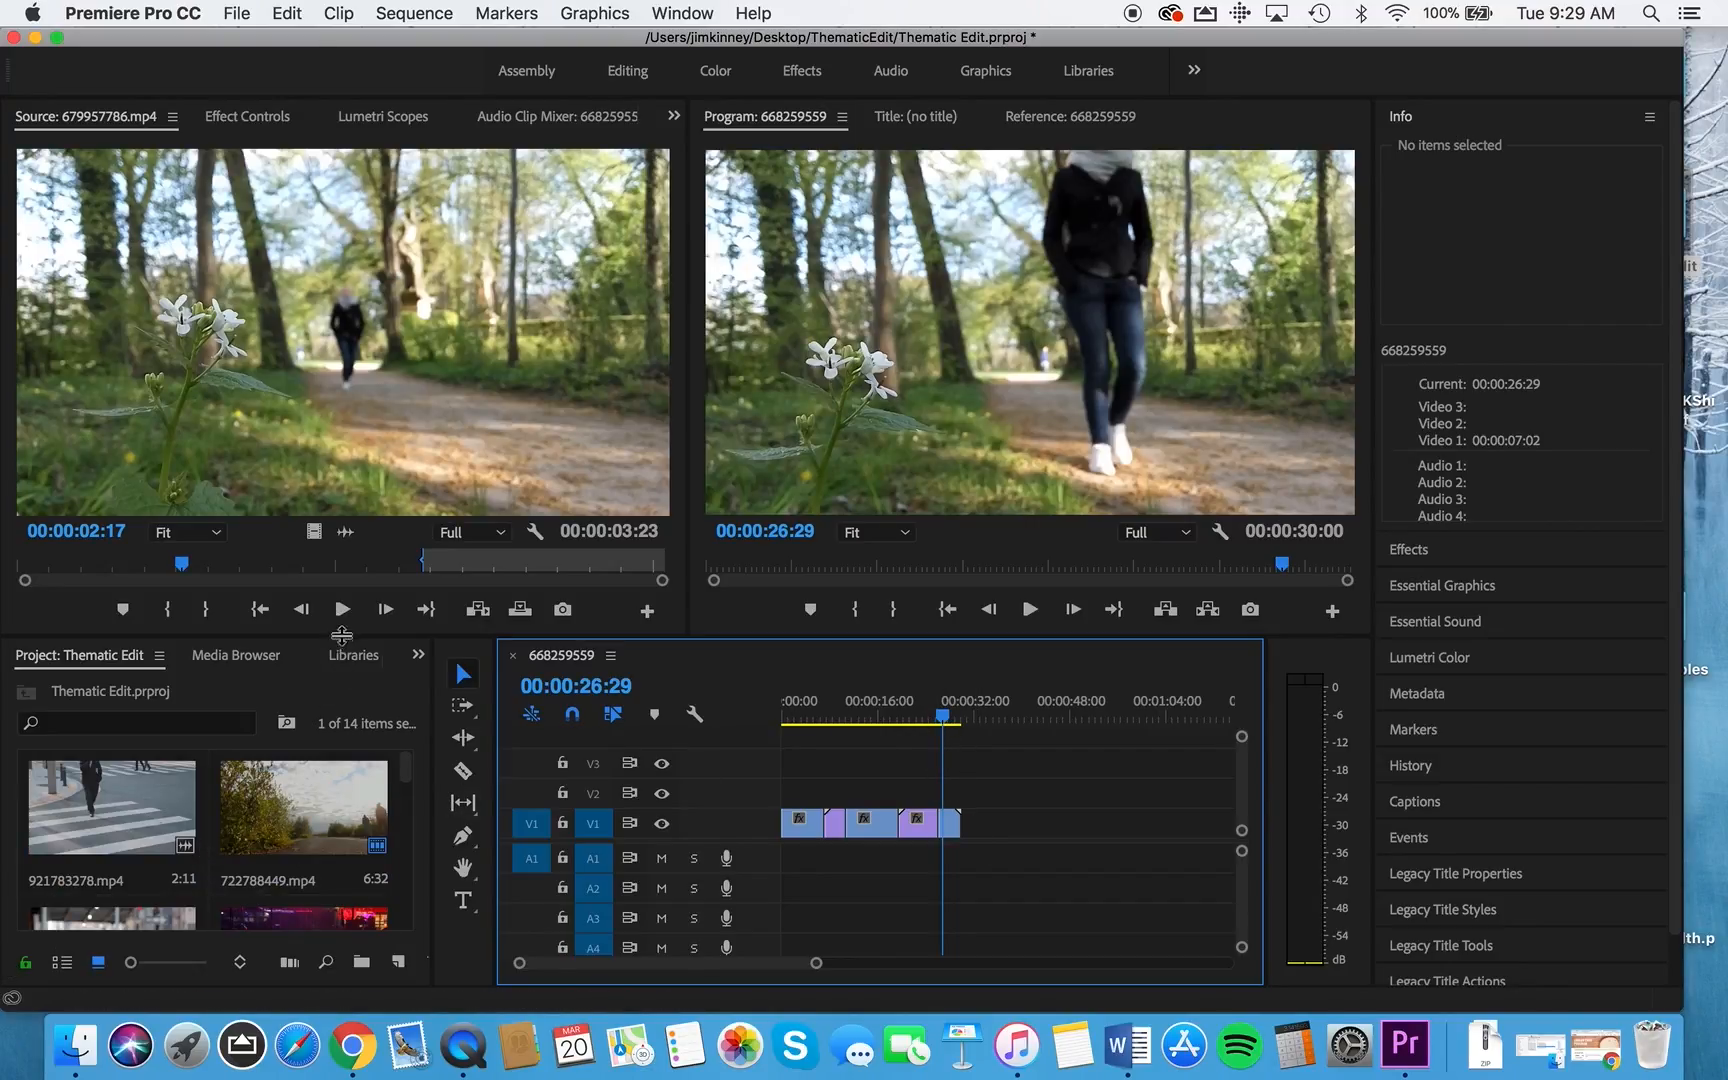
drag(340, 638, 350, 528)
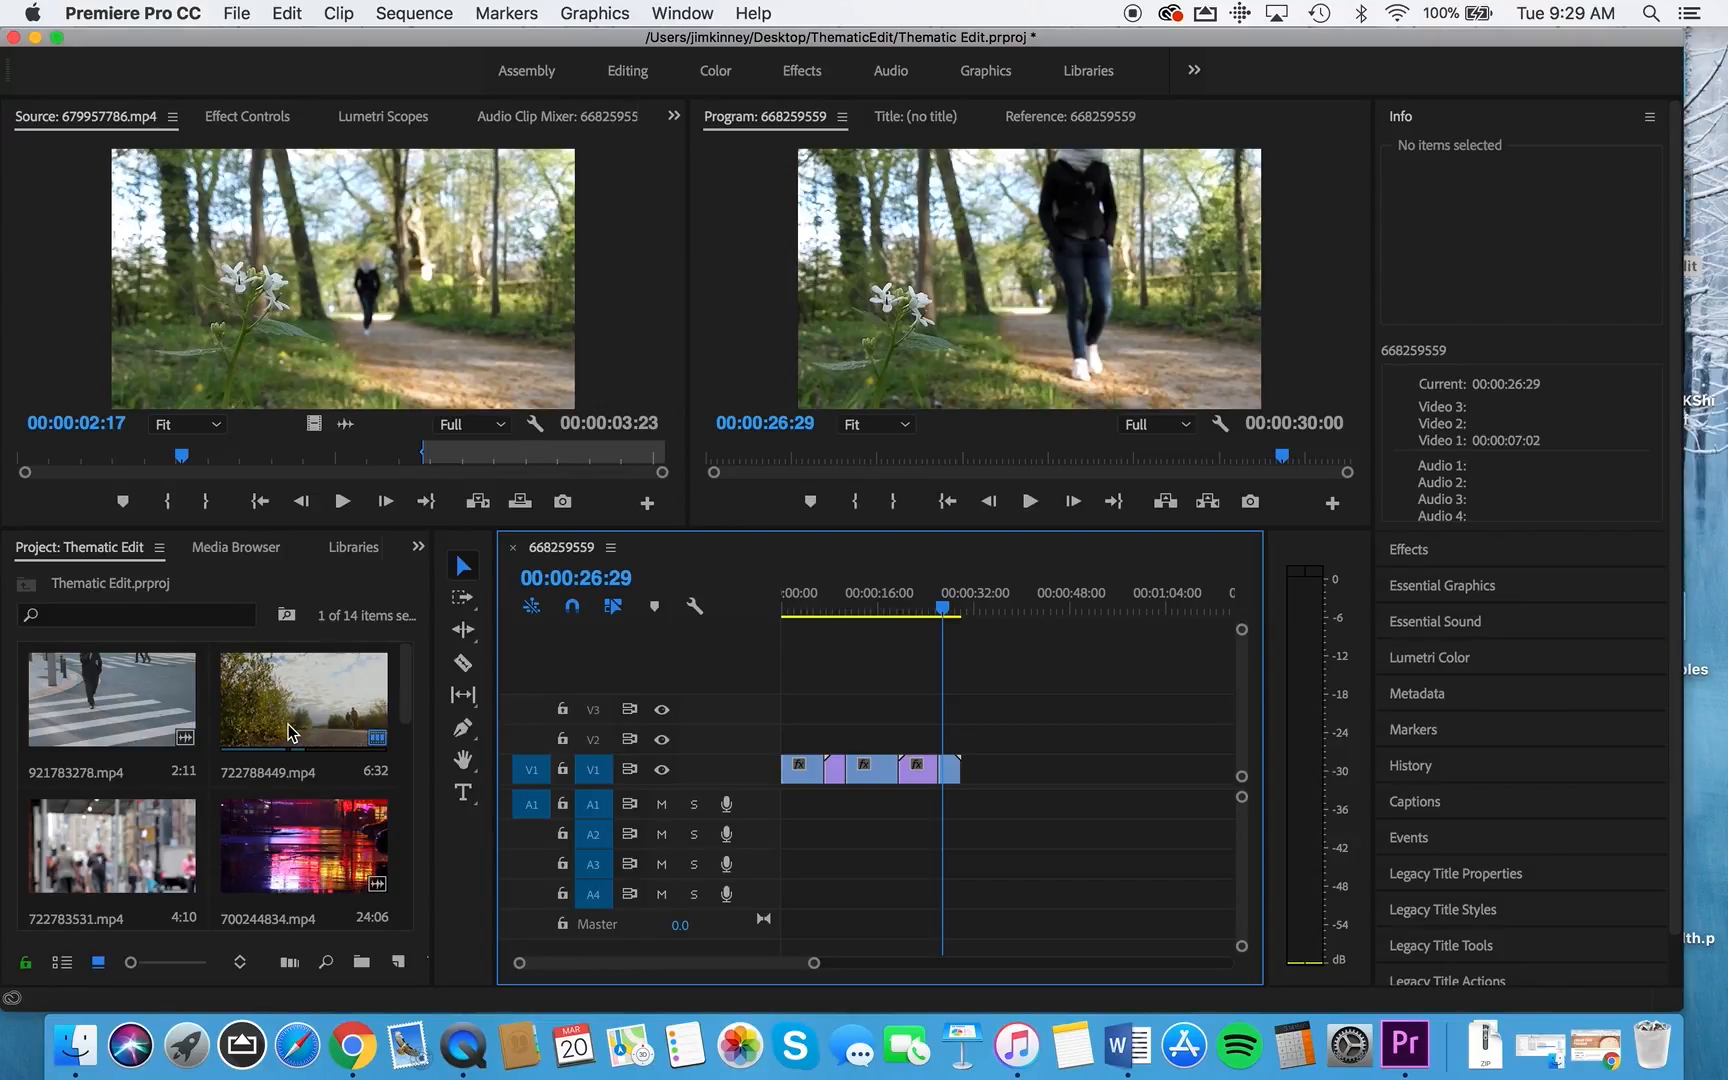
scroll(287, 733, down, 3)
scroll(287, 733, up, 3)
scroll(288, 731, down, 8)
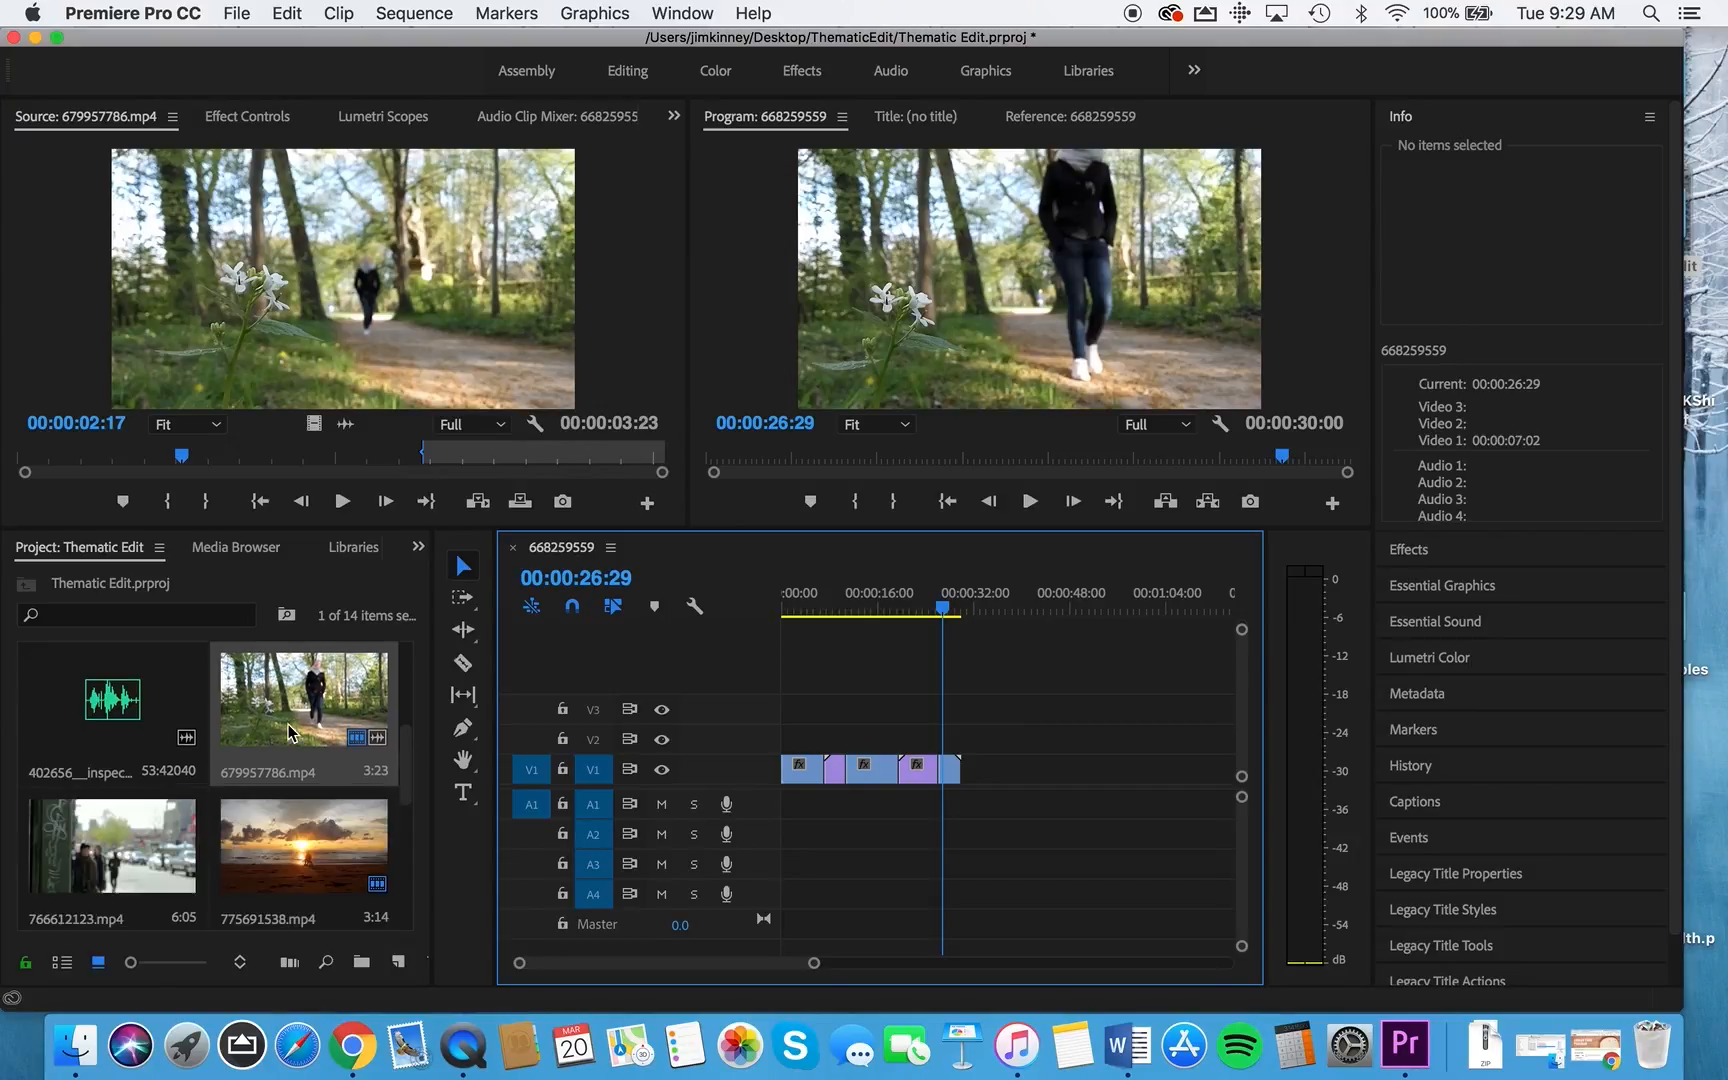
Load 695992095.mp4 in the Source monitor and add only its video to V1 directly after 679957786.mp4
key(super+s)
scroll(288, 730, up, 2)
scroll(288, 730, down, 4)
scroll(289, 730, down, 2)
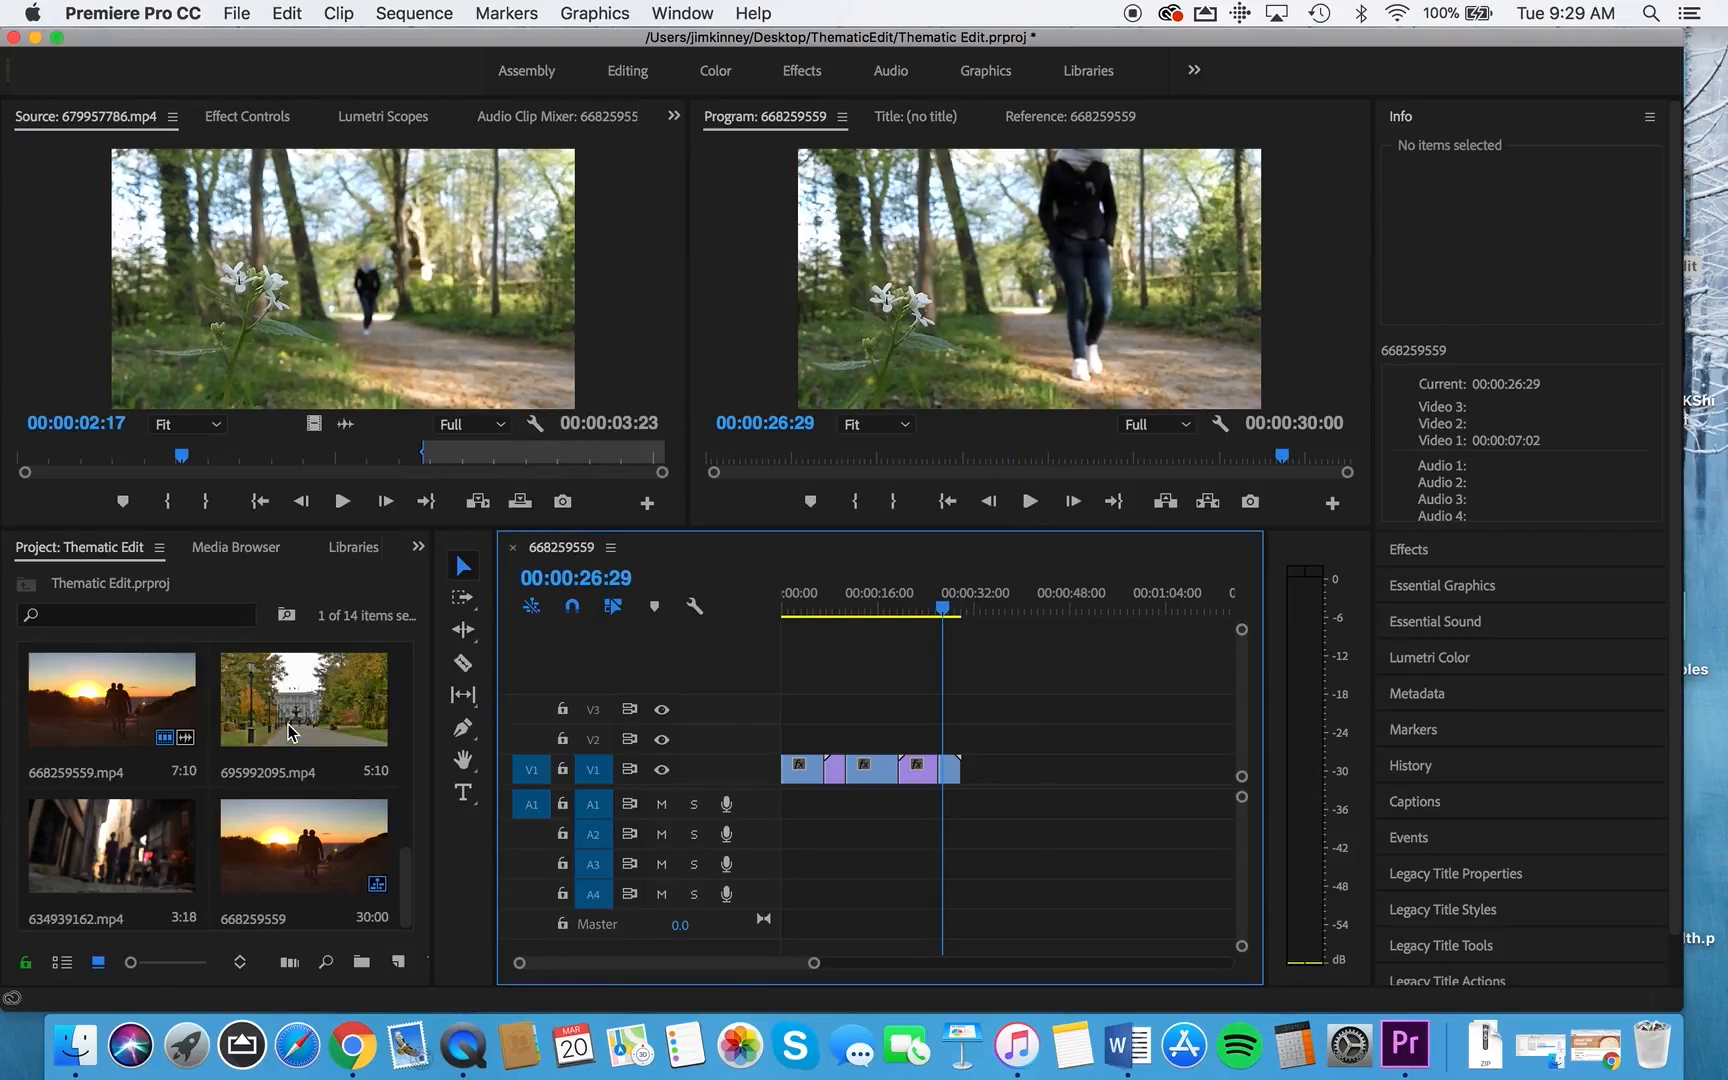
double_click(288, 724)
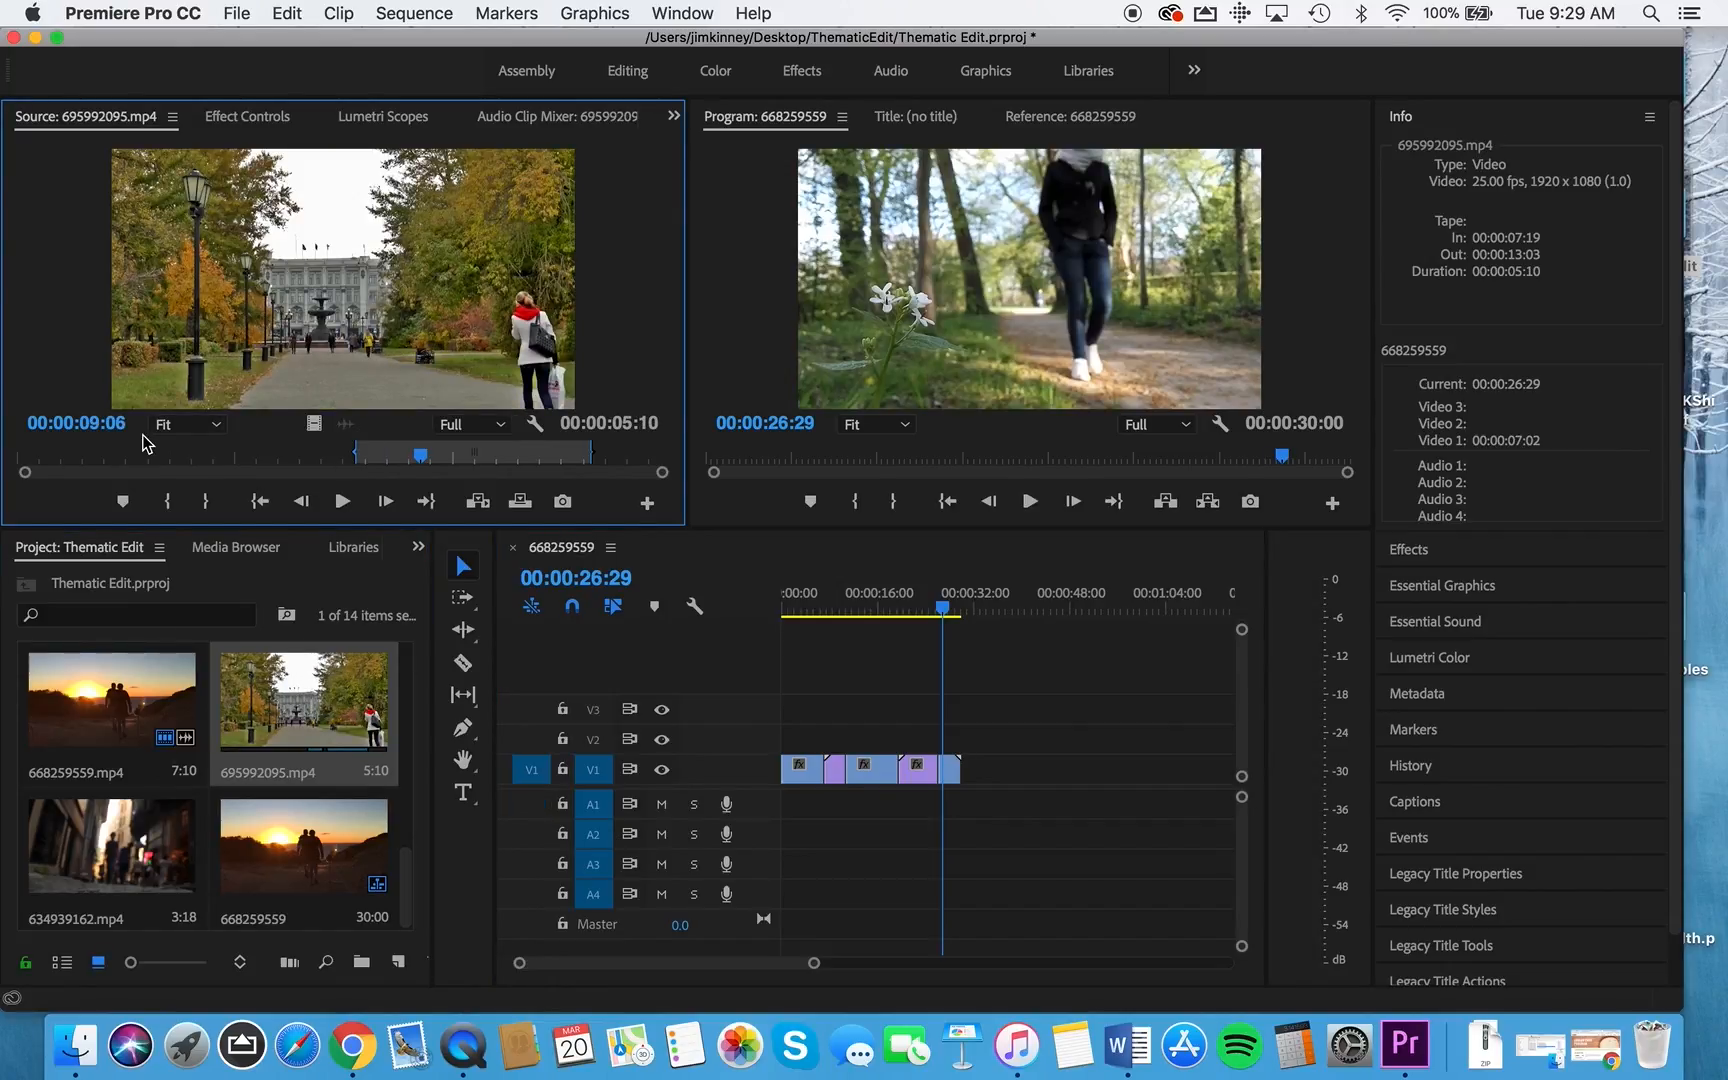
drag(313, 424, 970, 762)
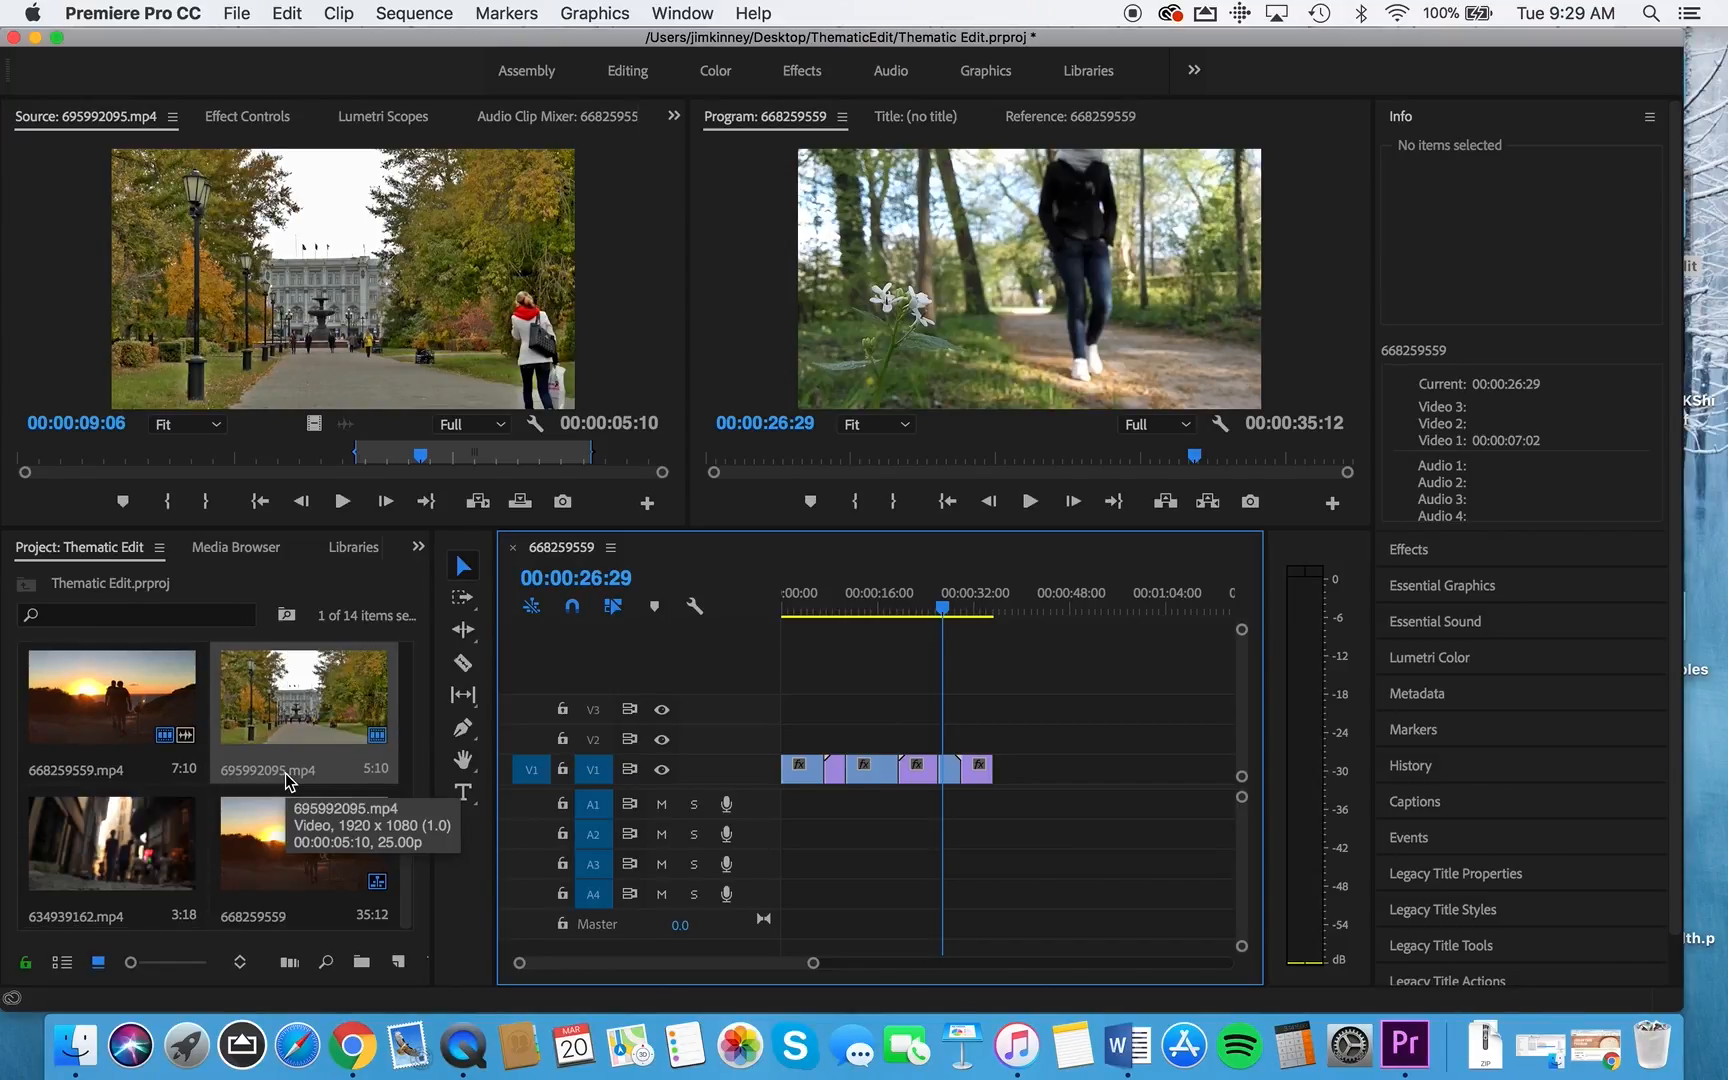
Add only the video of 921783278.mp4 and then of 722783531.mp4 to the end of V1
scroll(285, 776, down, 5)
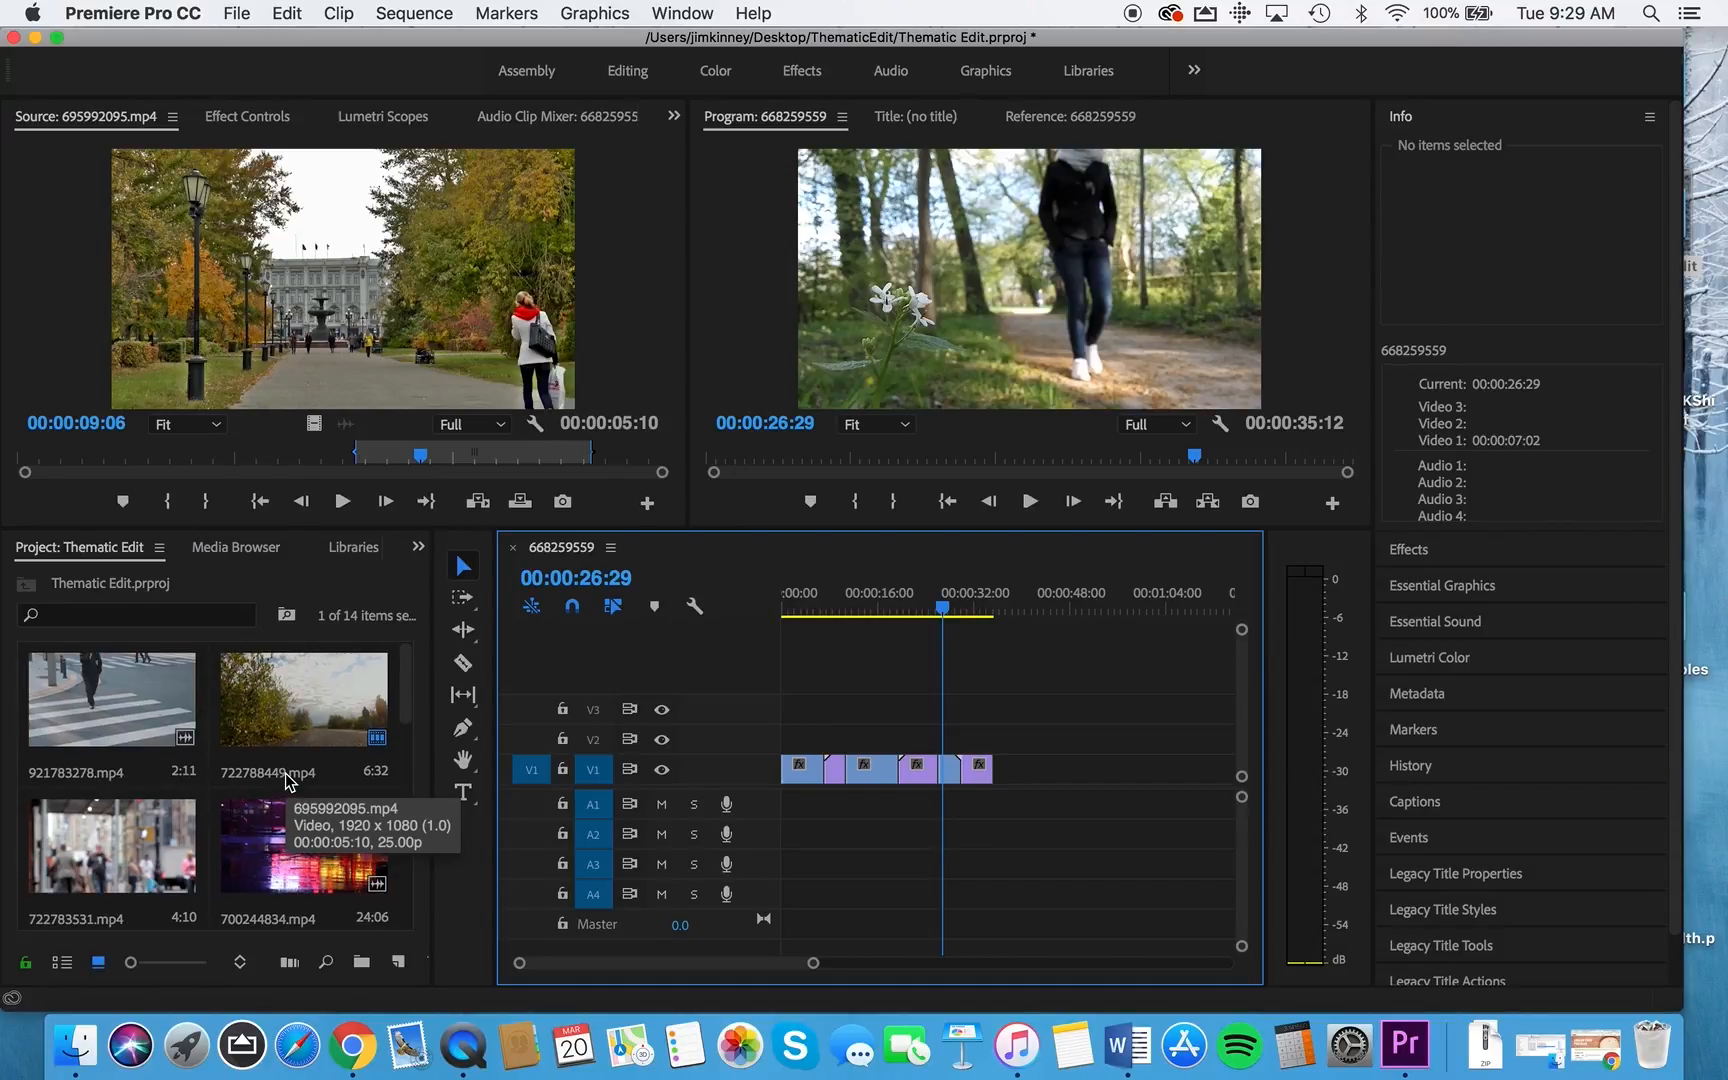
double_click(124, 700)
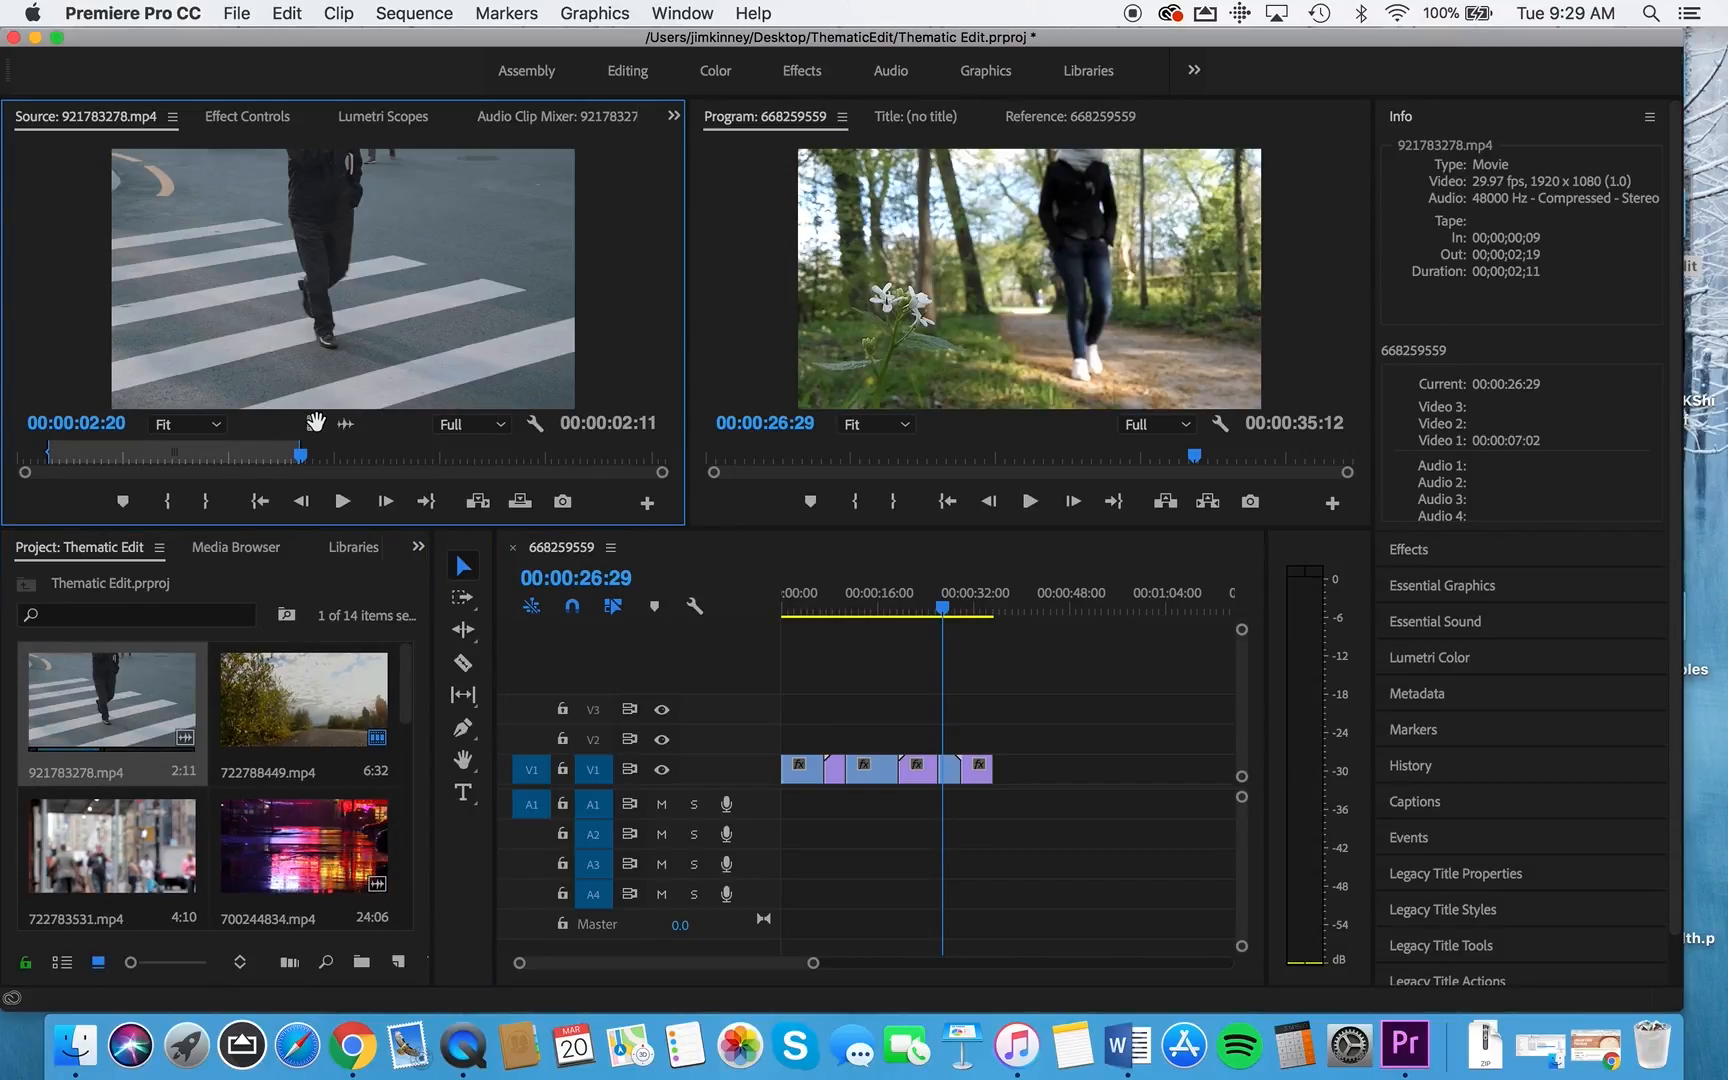
drag(316, 428, 997, 767)
double_click(133, 833)
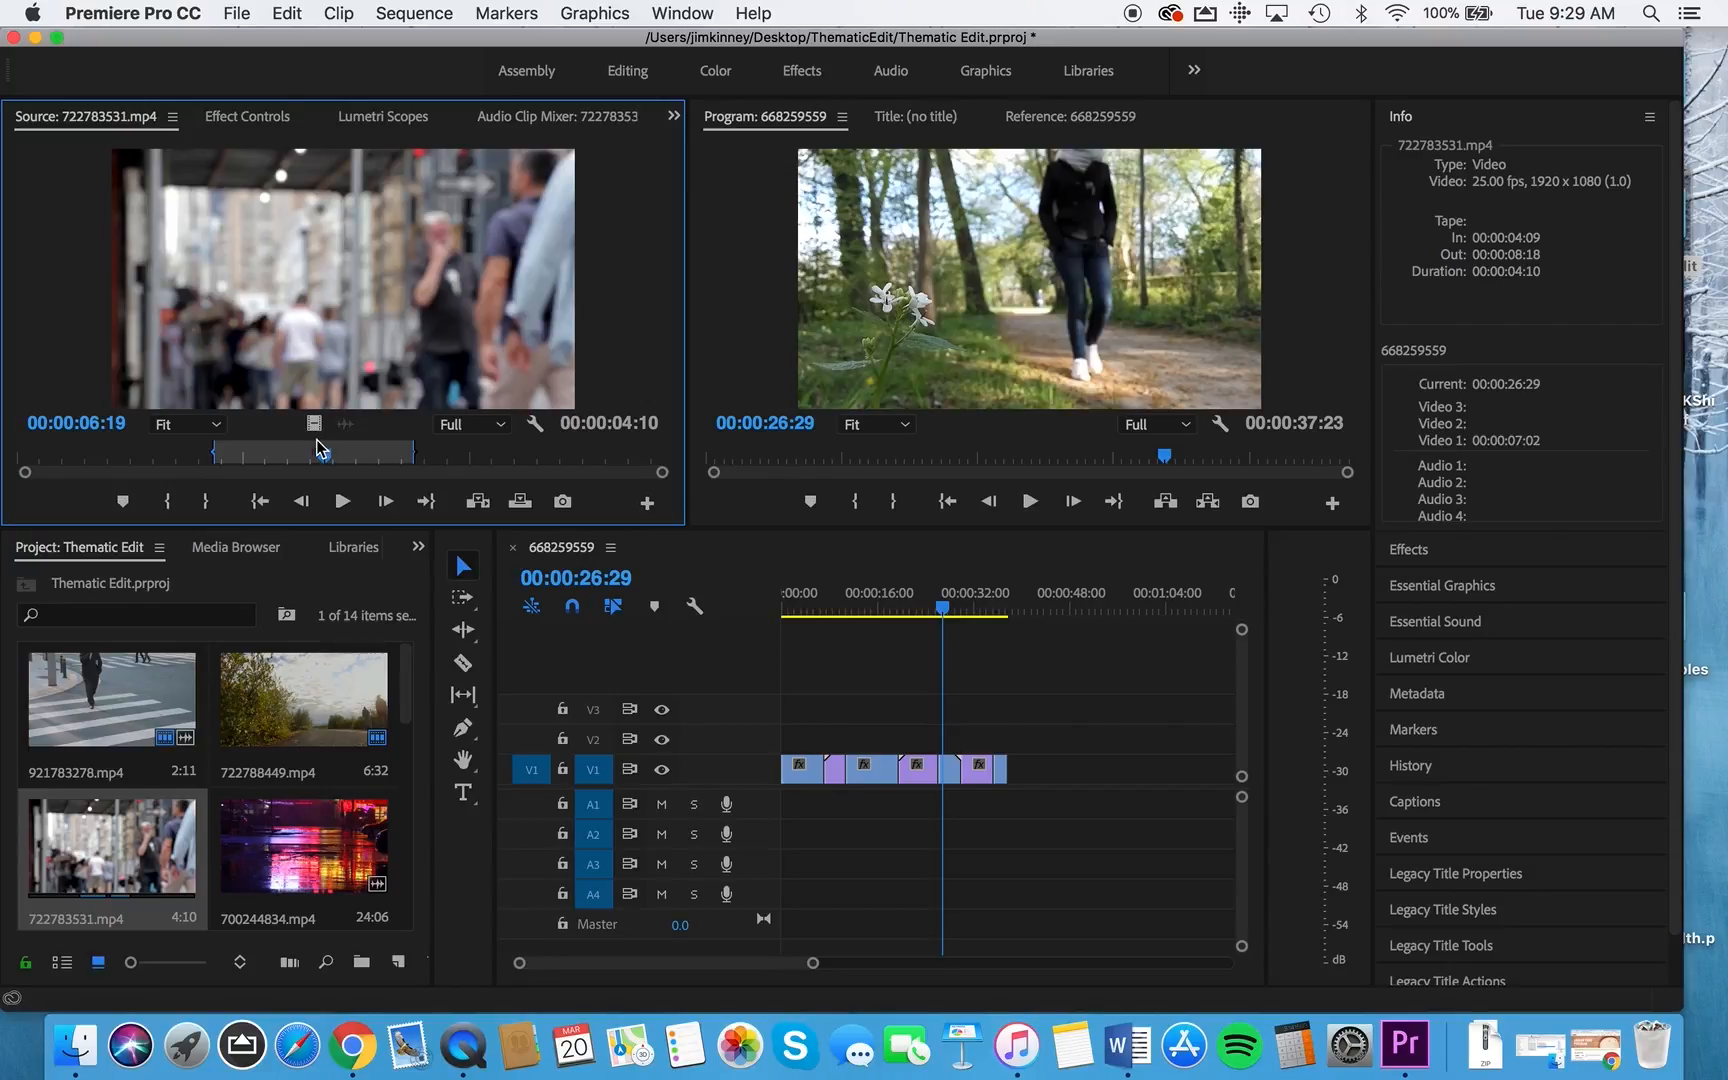
drag(316, 423, 1014, 781)
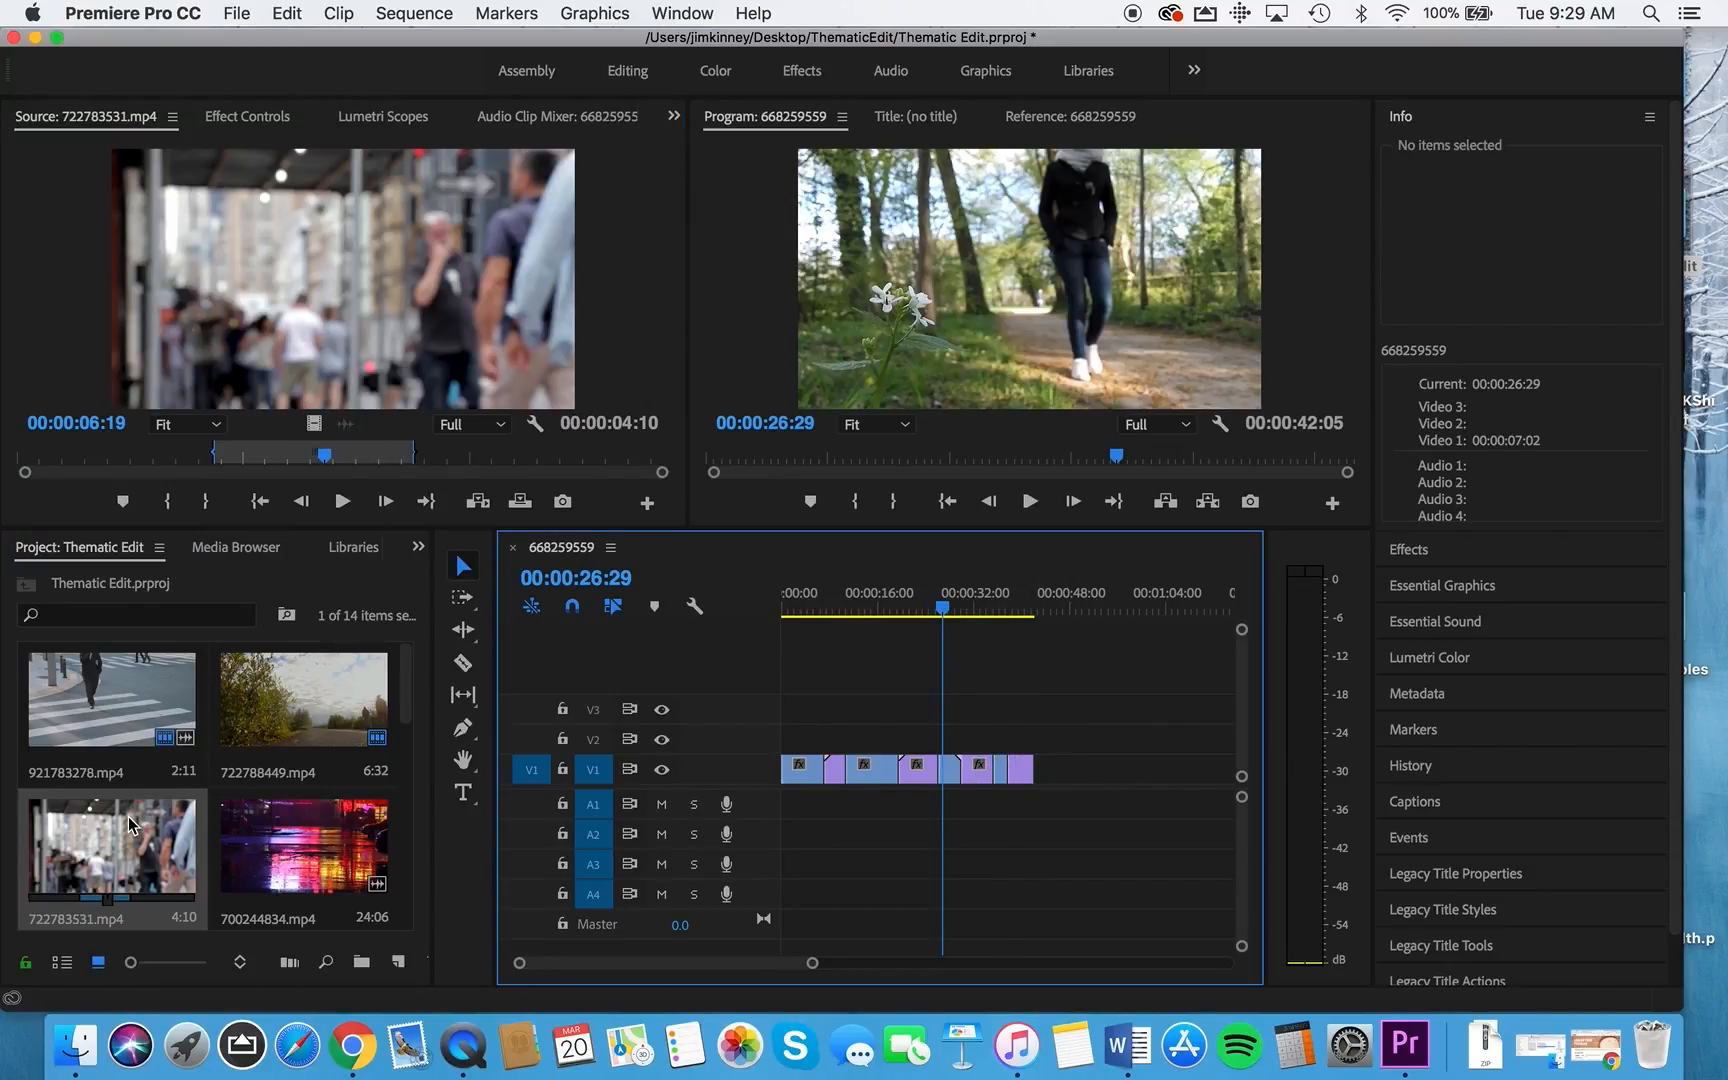
Load 766612123.mp4 in the Source monitor and add only its video to V1 directly after 722783531.mp4
scroll(128, 815, down, 3)
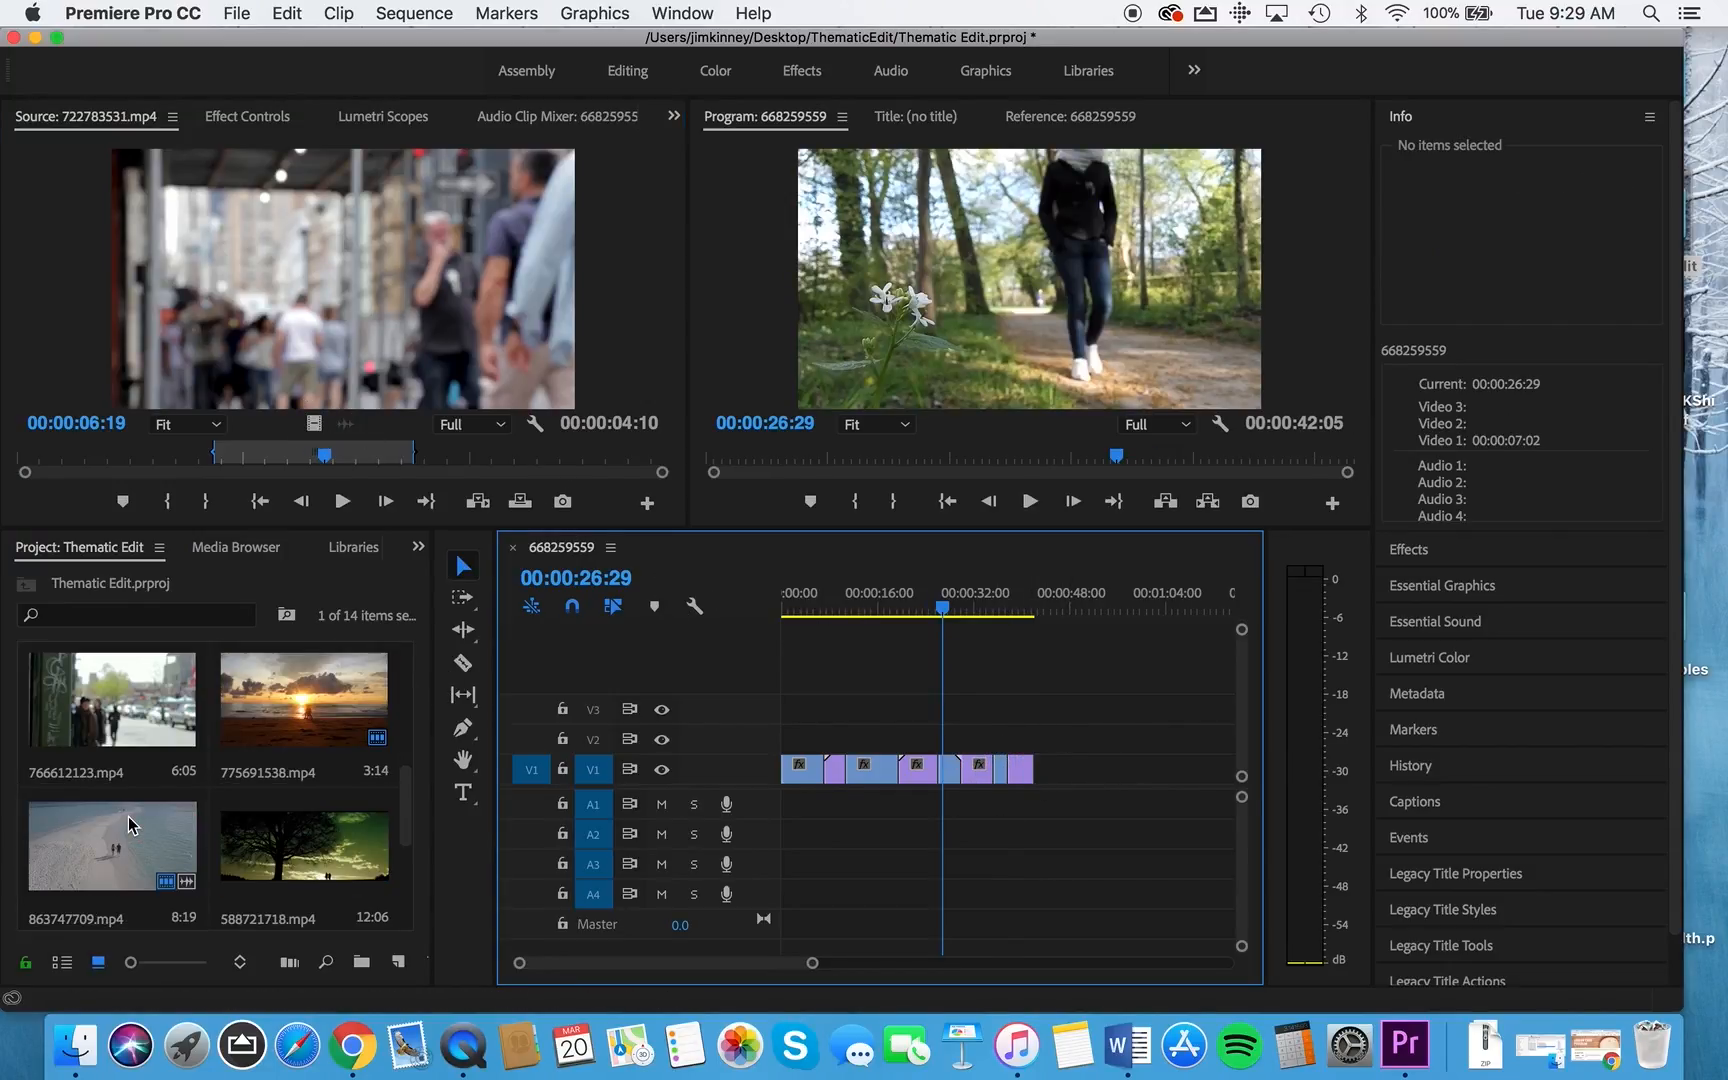
double_click(118, 735)
drag(313, 425, 1039, 766)
Load 588721718.mp4 in the Source monitor and add only its video to V1 directly after 766612123.mp4
scroll(228, 755, down, 2)
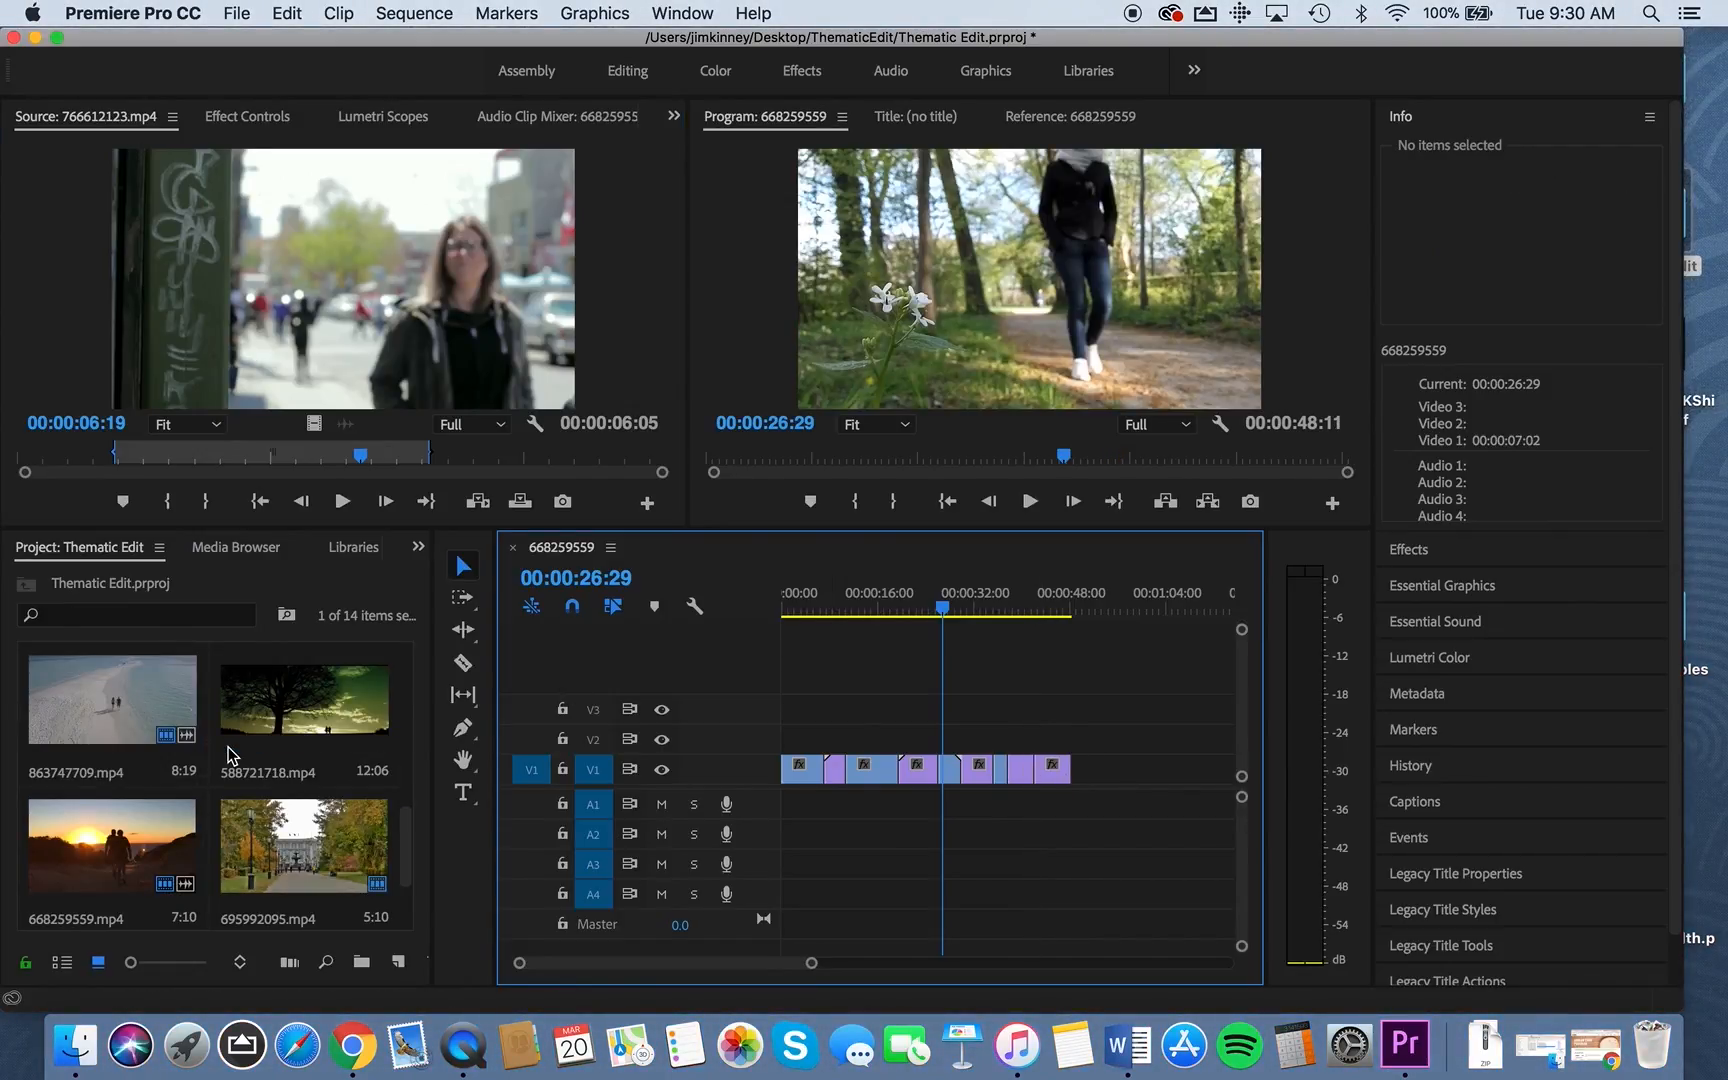
scroll(232, 757, up, 2)
scroll(228, 755, down, 3)
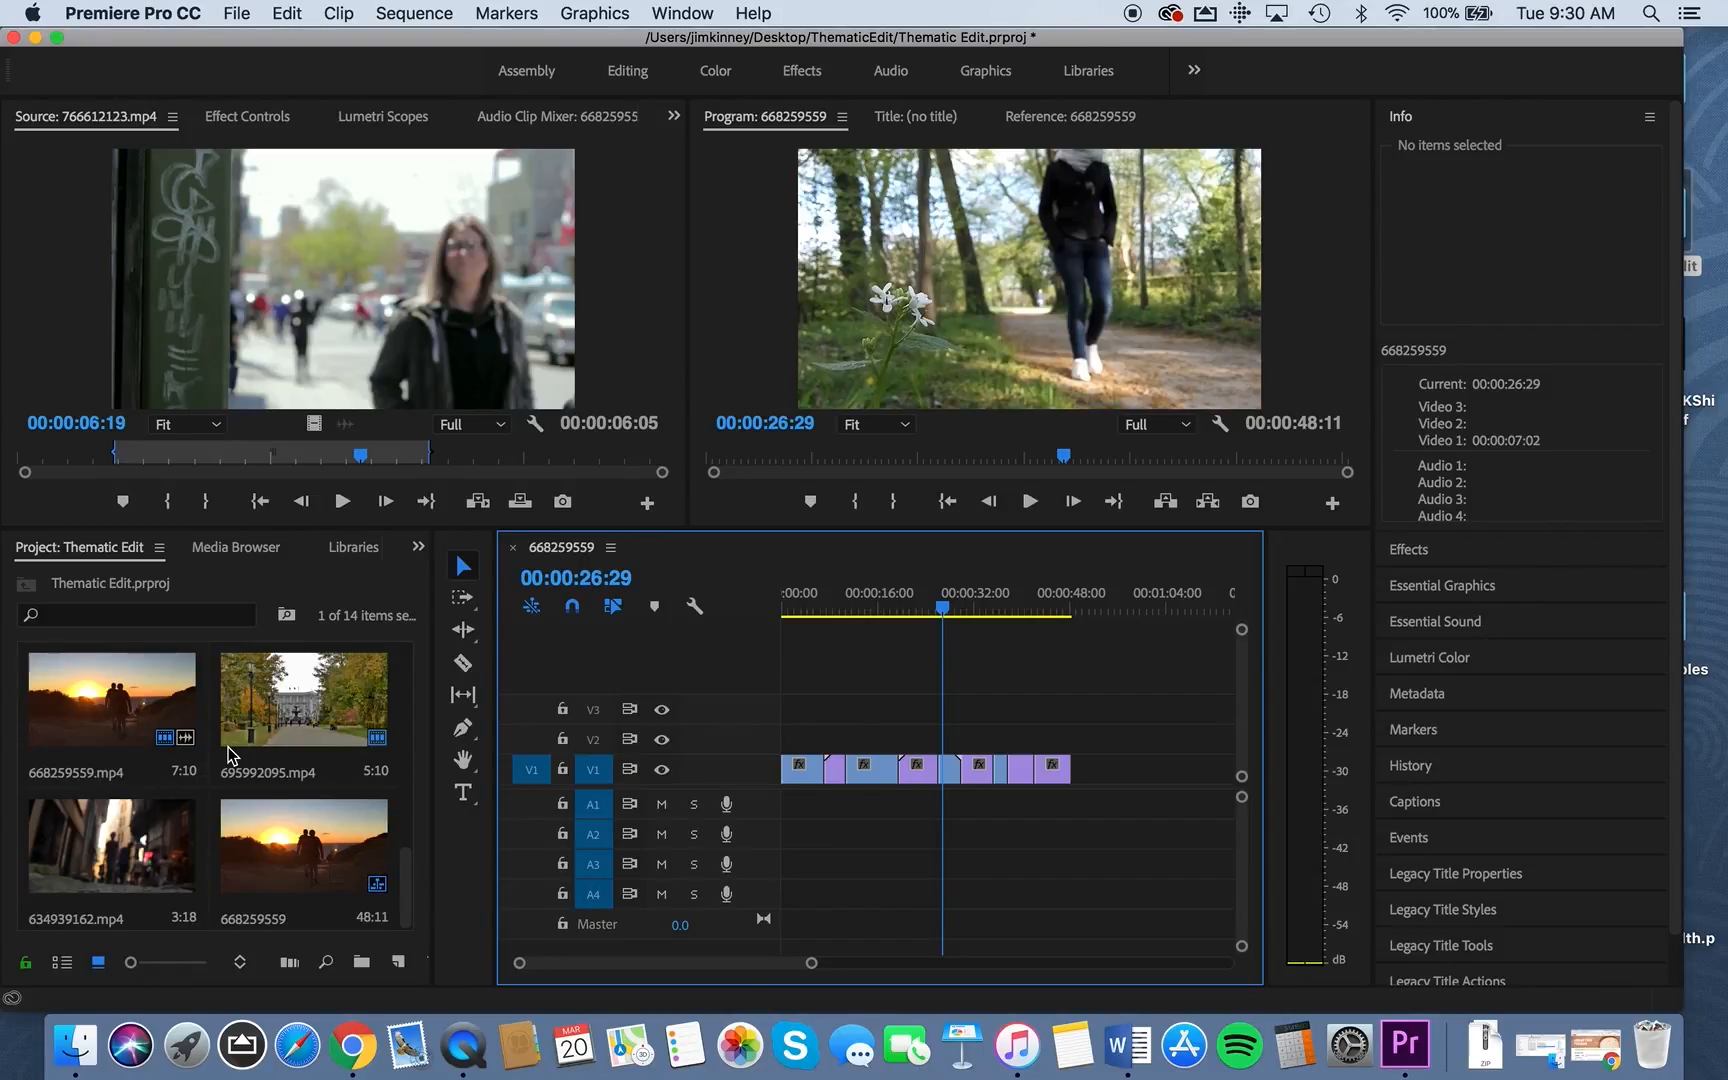
scroll(228, 755, up, 2)
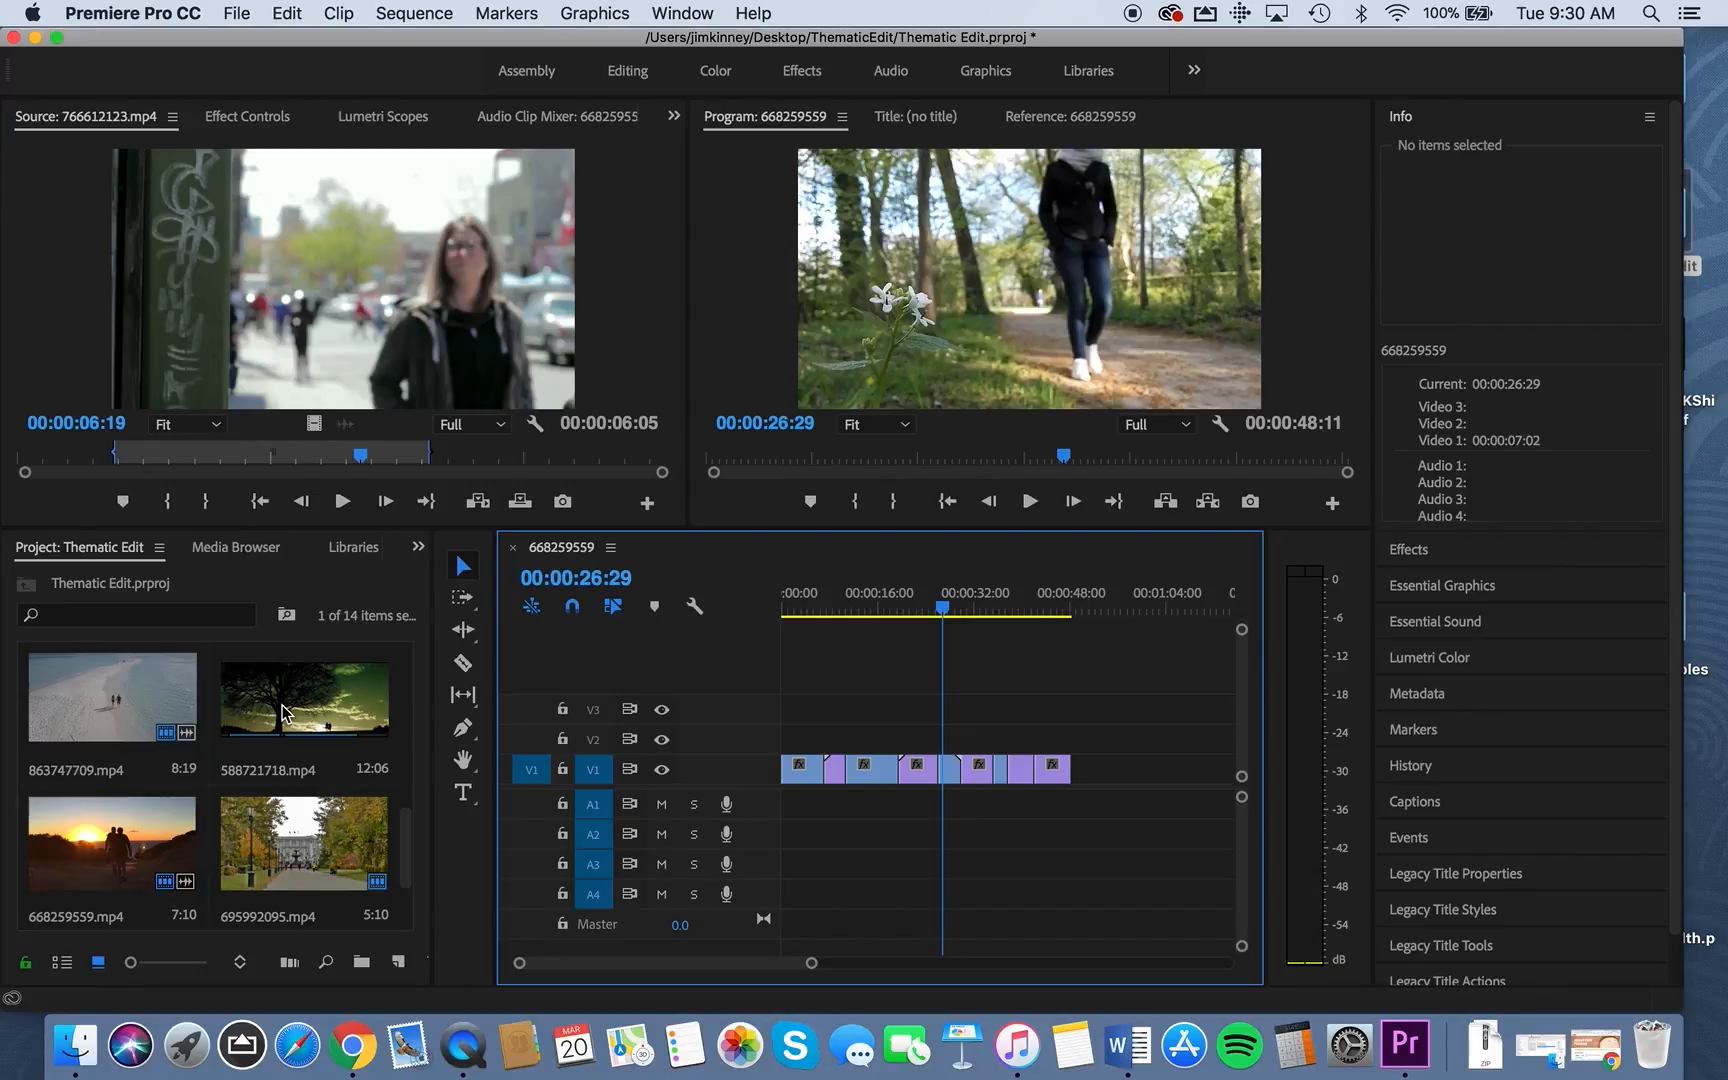
click(285, 713)
double_click(283, 712)
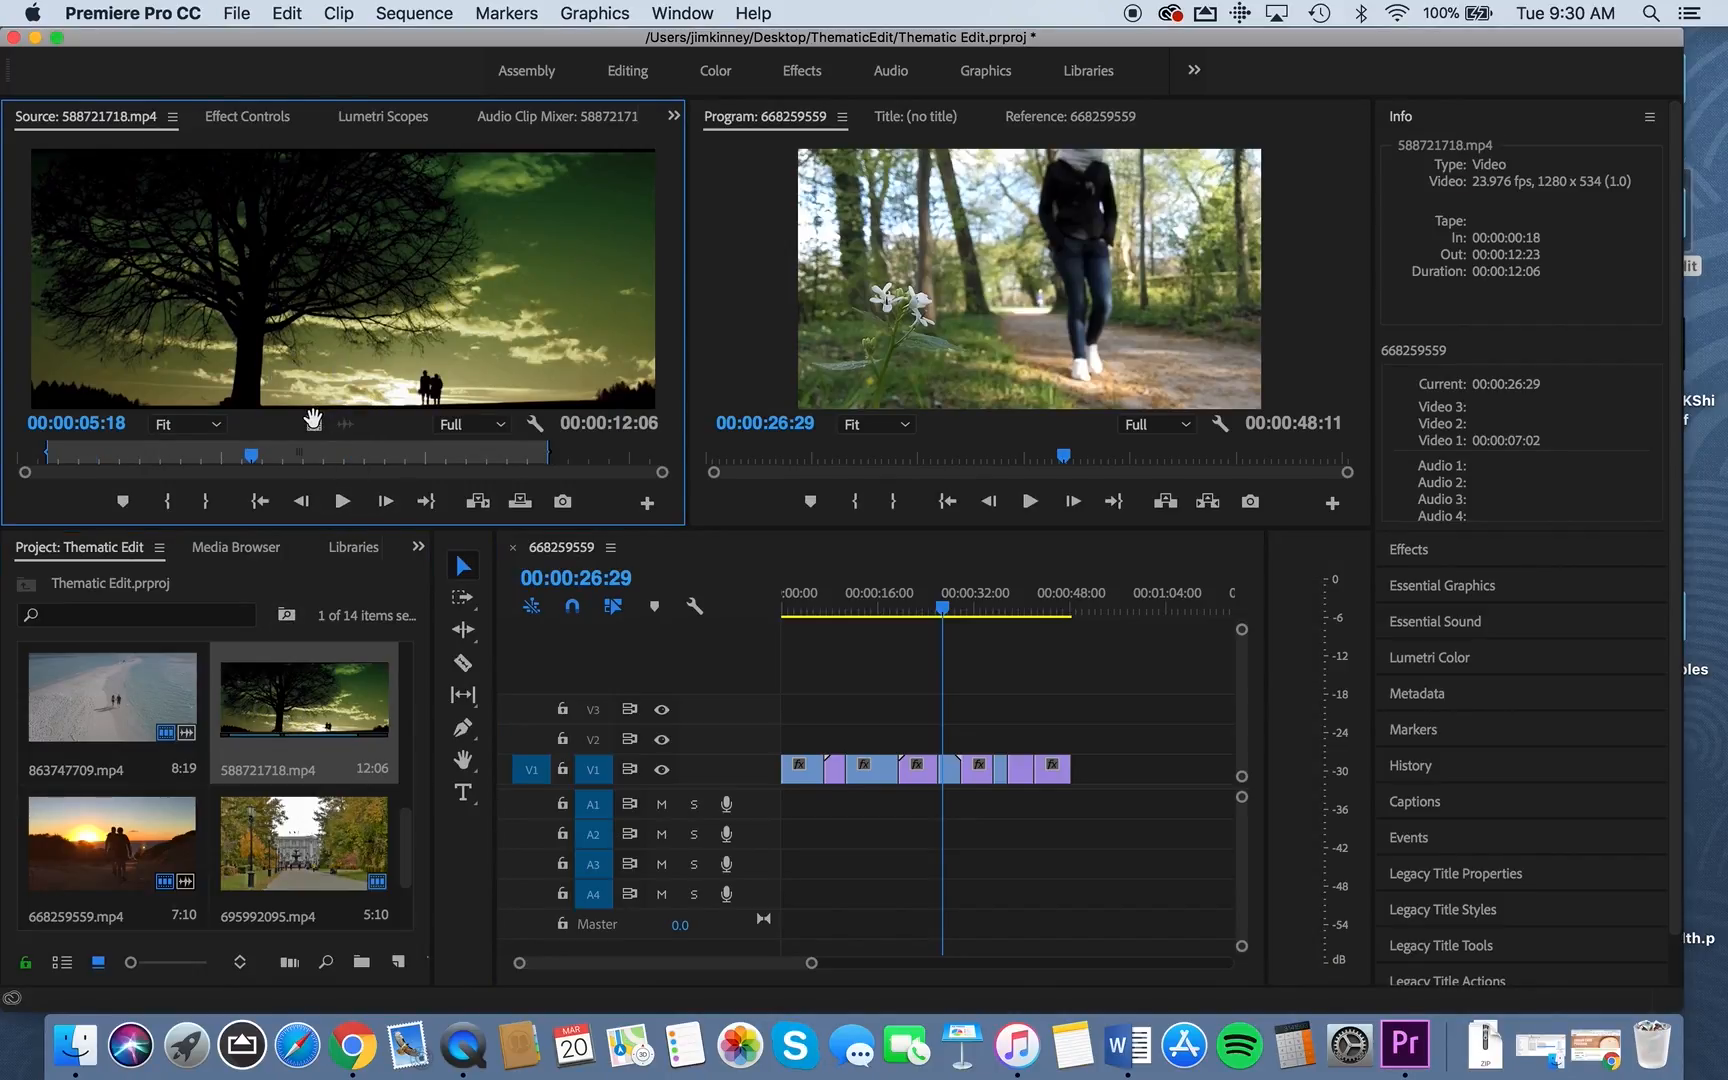
drag(313, 420, 1085, 800)
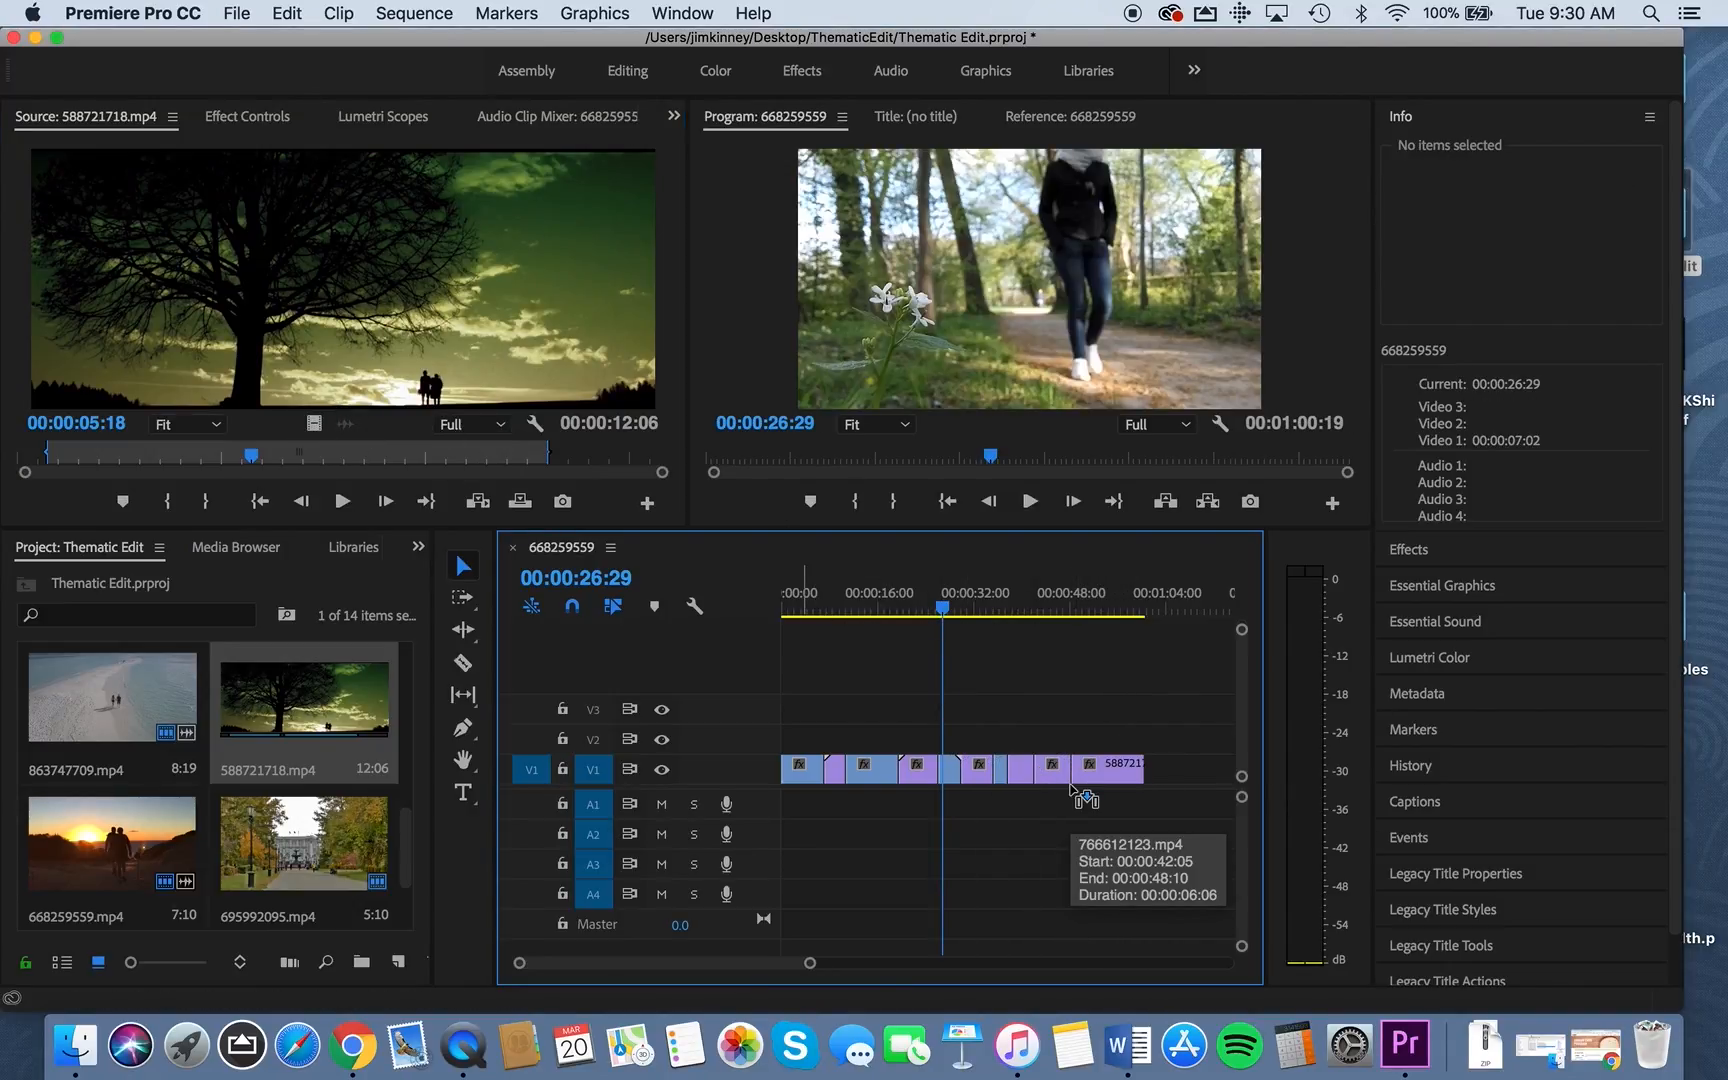
Play the assembled sequence from its beginning to review the pacing of the first clips, then stop playback
drag(943, 615, 781, 616)
key(space)
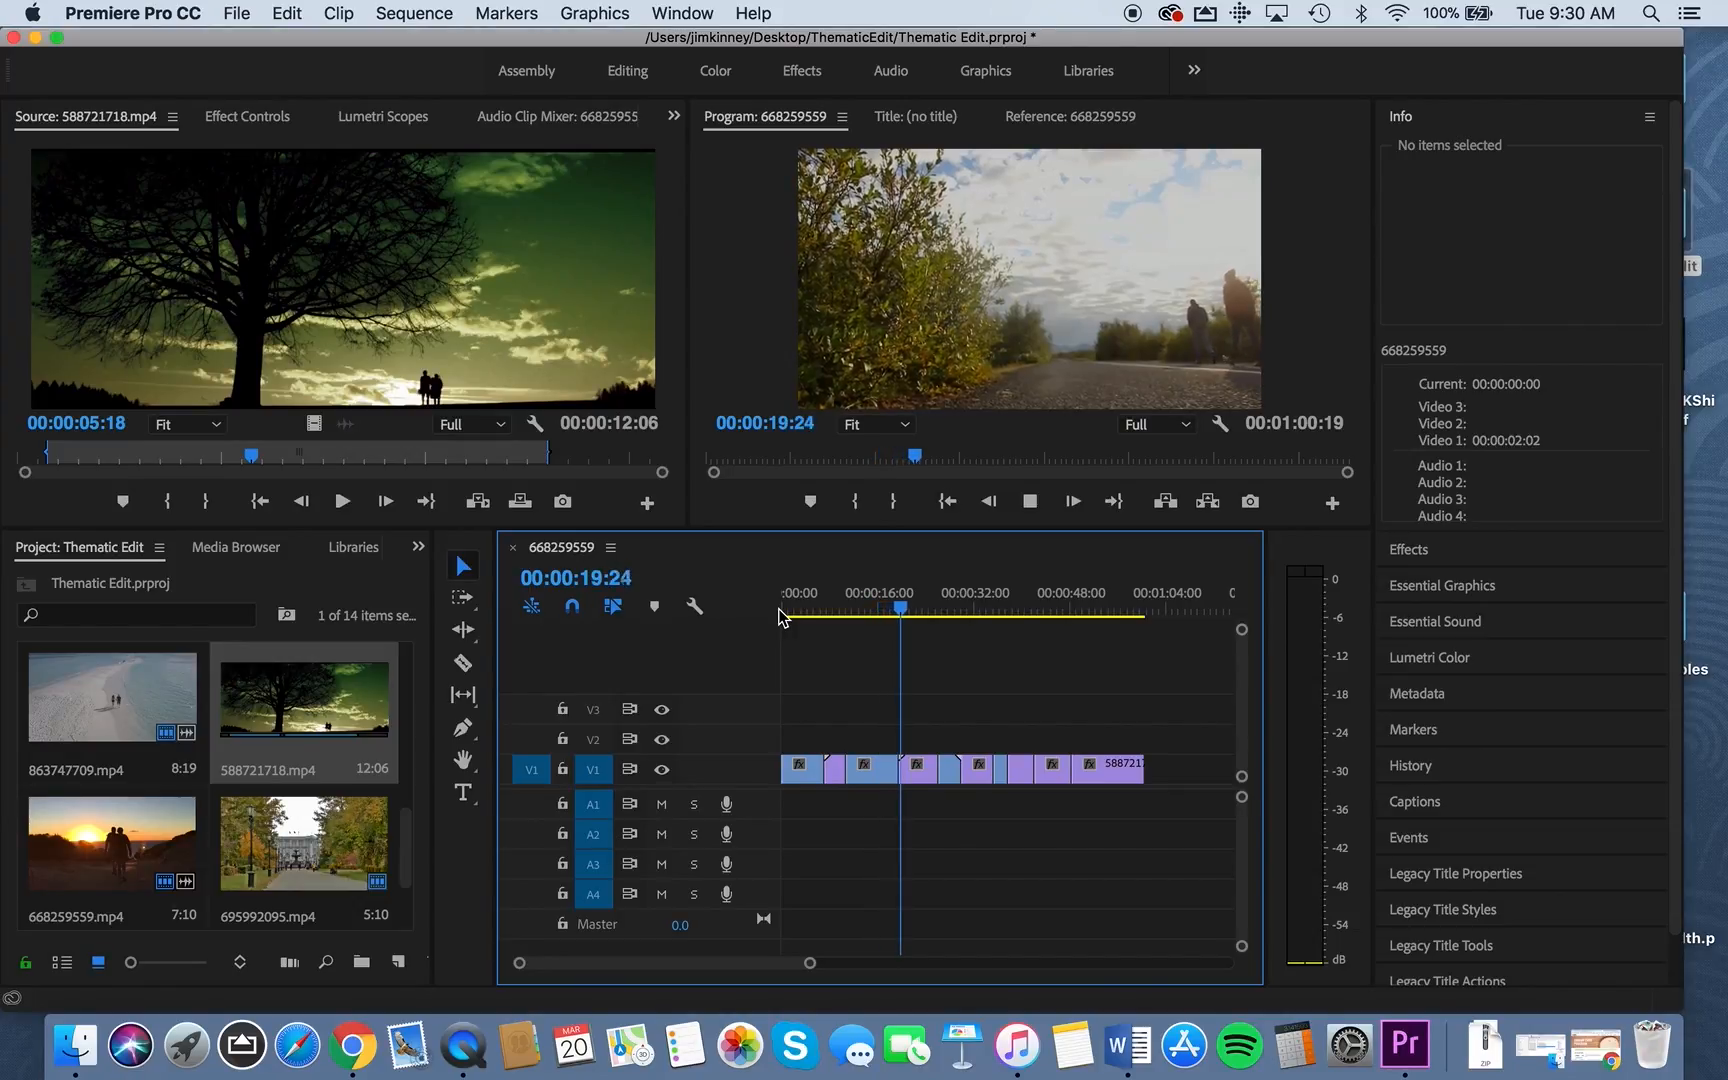
key(space)
Split 863747709.mp4 on V1 at 00:00:15:24 with the Razor tool and ripple-delete the part after the cut
drag(905, 608, 868, 609)
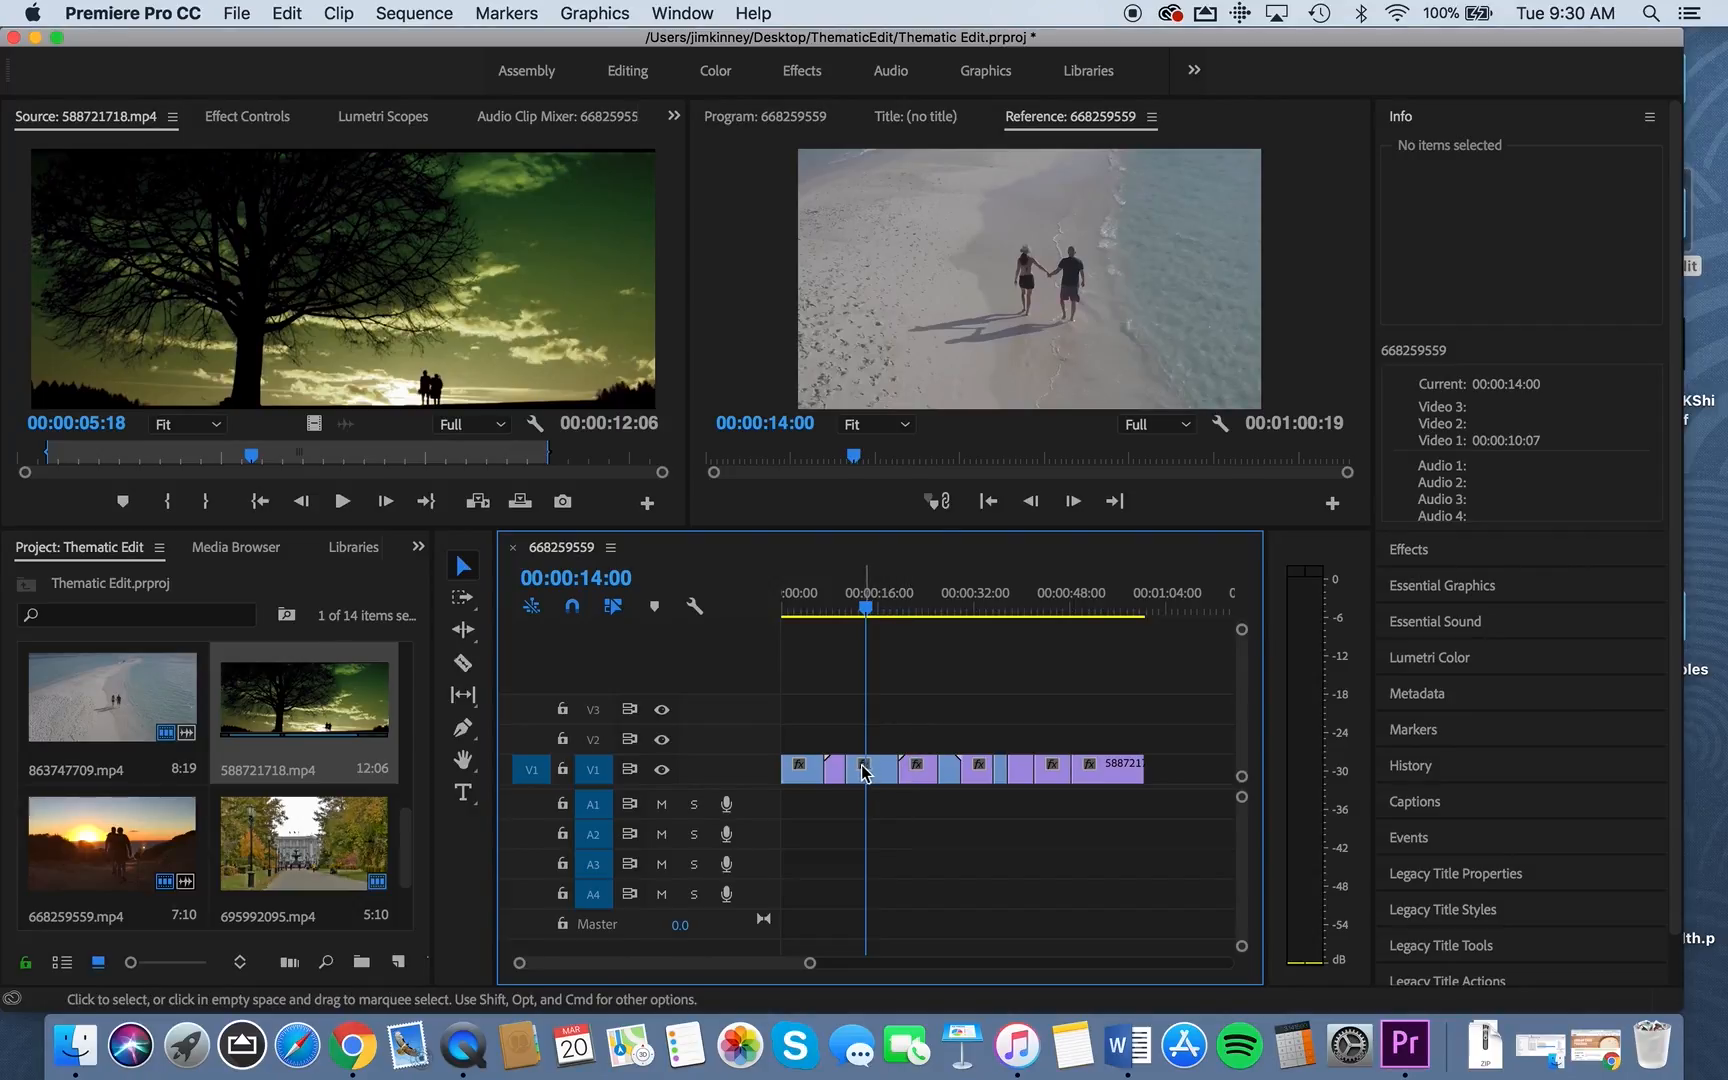
mouse_move(865, 606)
mouse_down()
mouse_move(841, 605)
mouse_move(925, 612)
mouse_move(834, 612)
mouse_move(869, 620)
mouse_up()
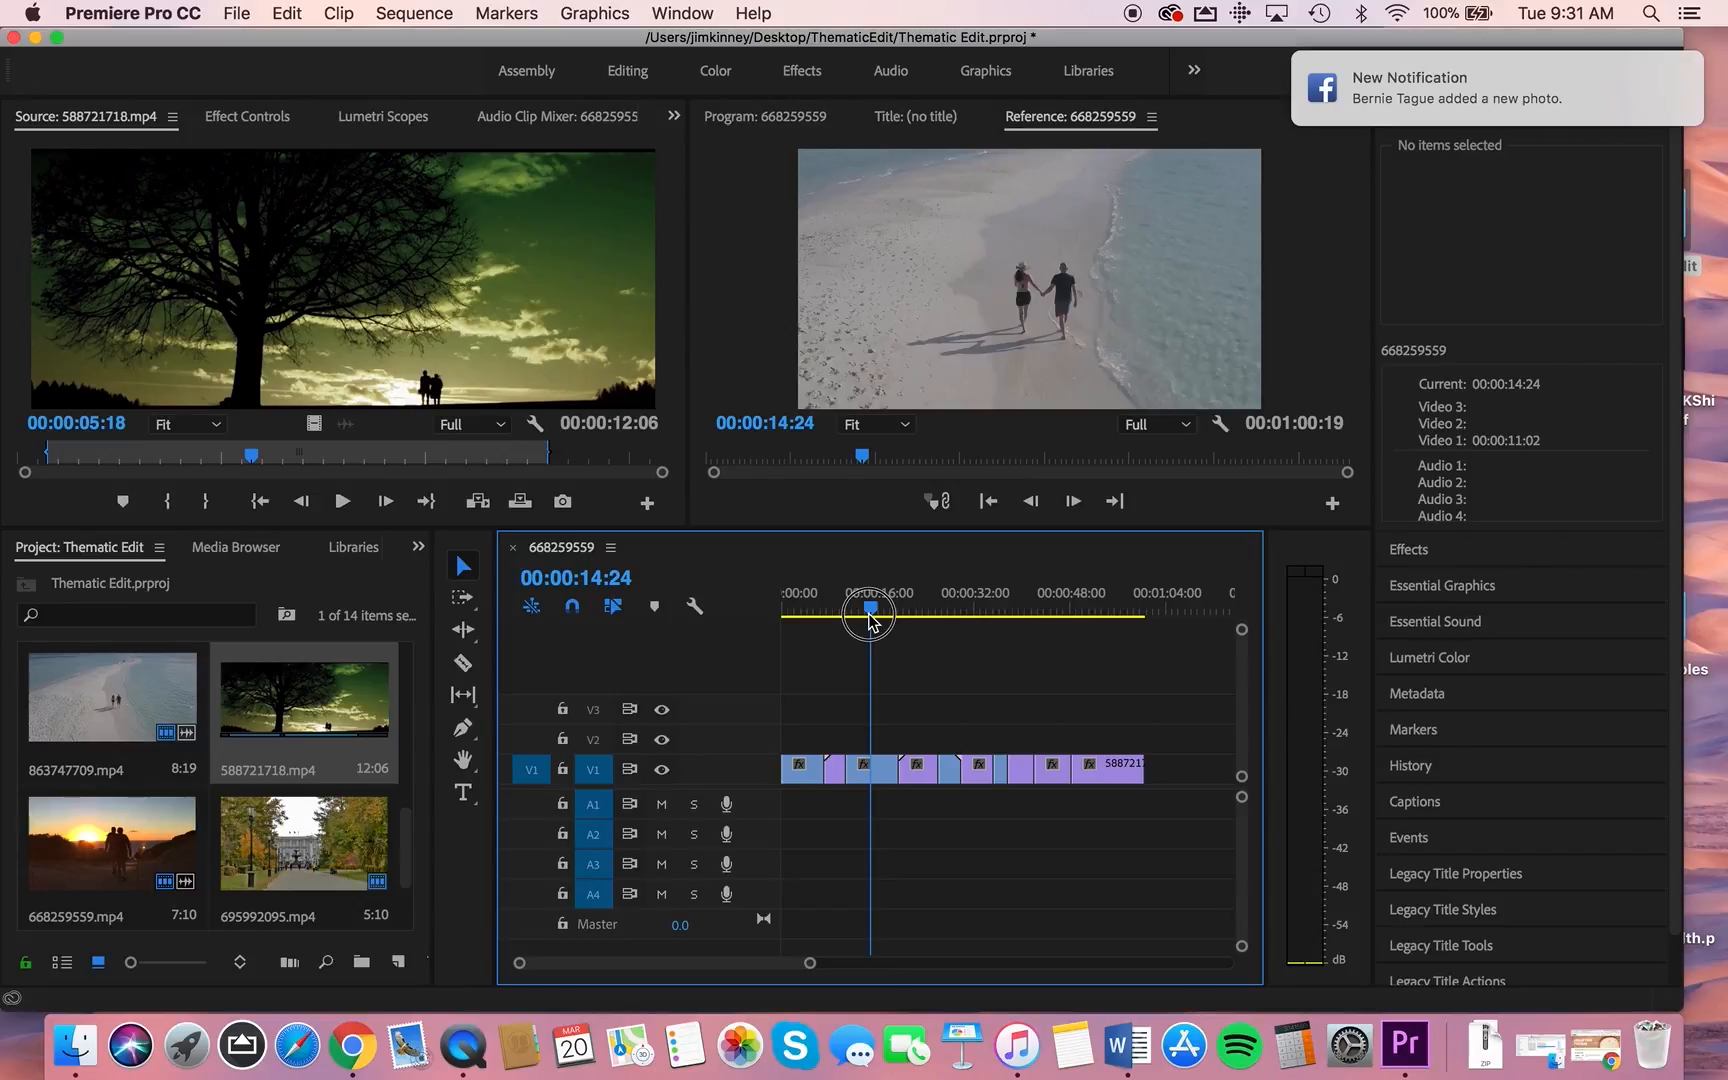
drag(869, 620, 875, 619)
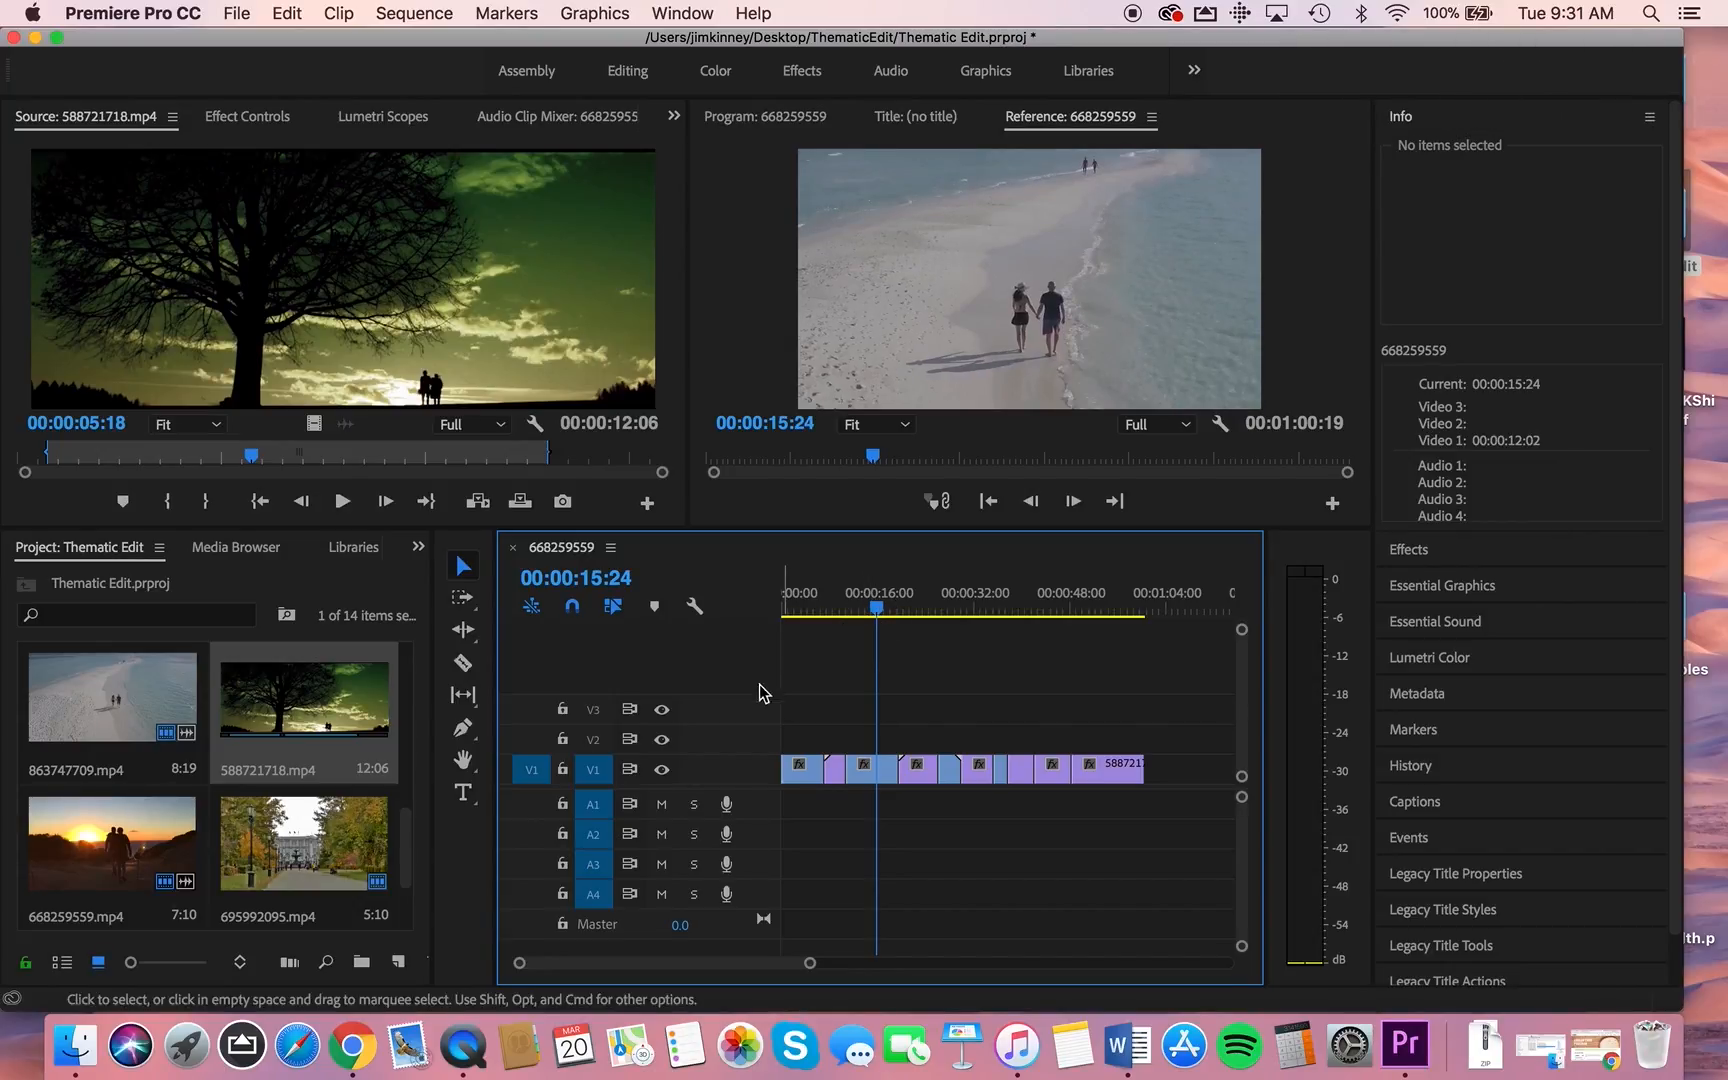
click(463, 663)
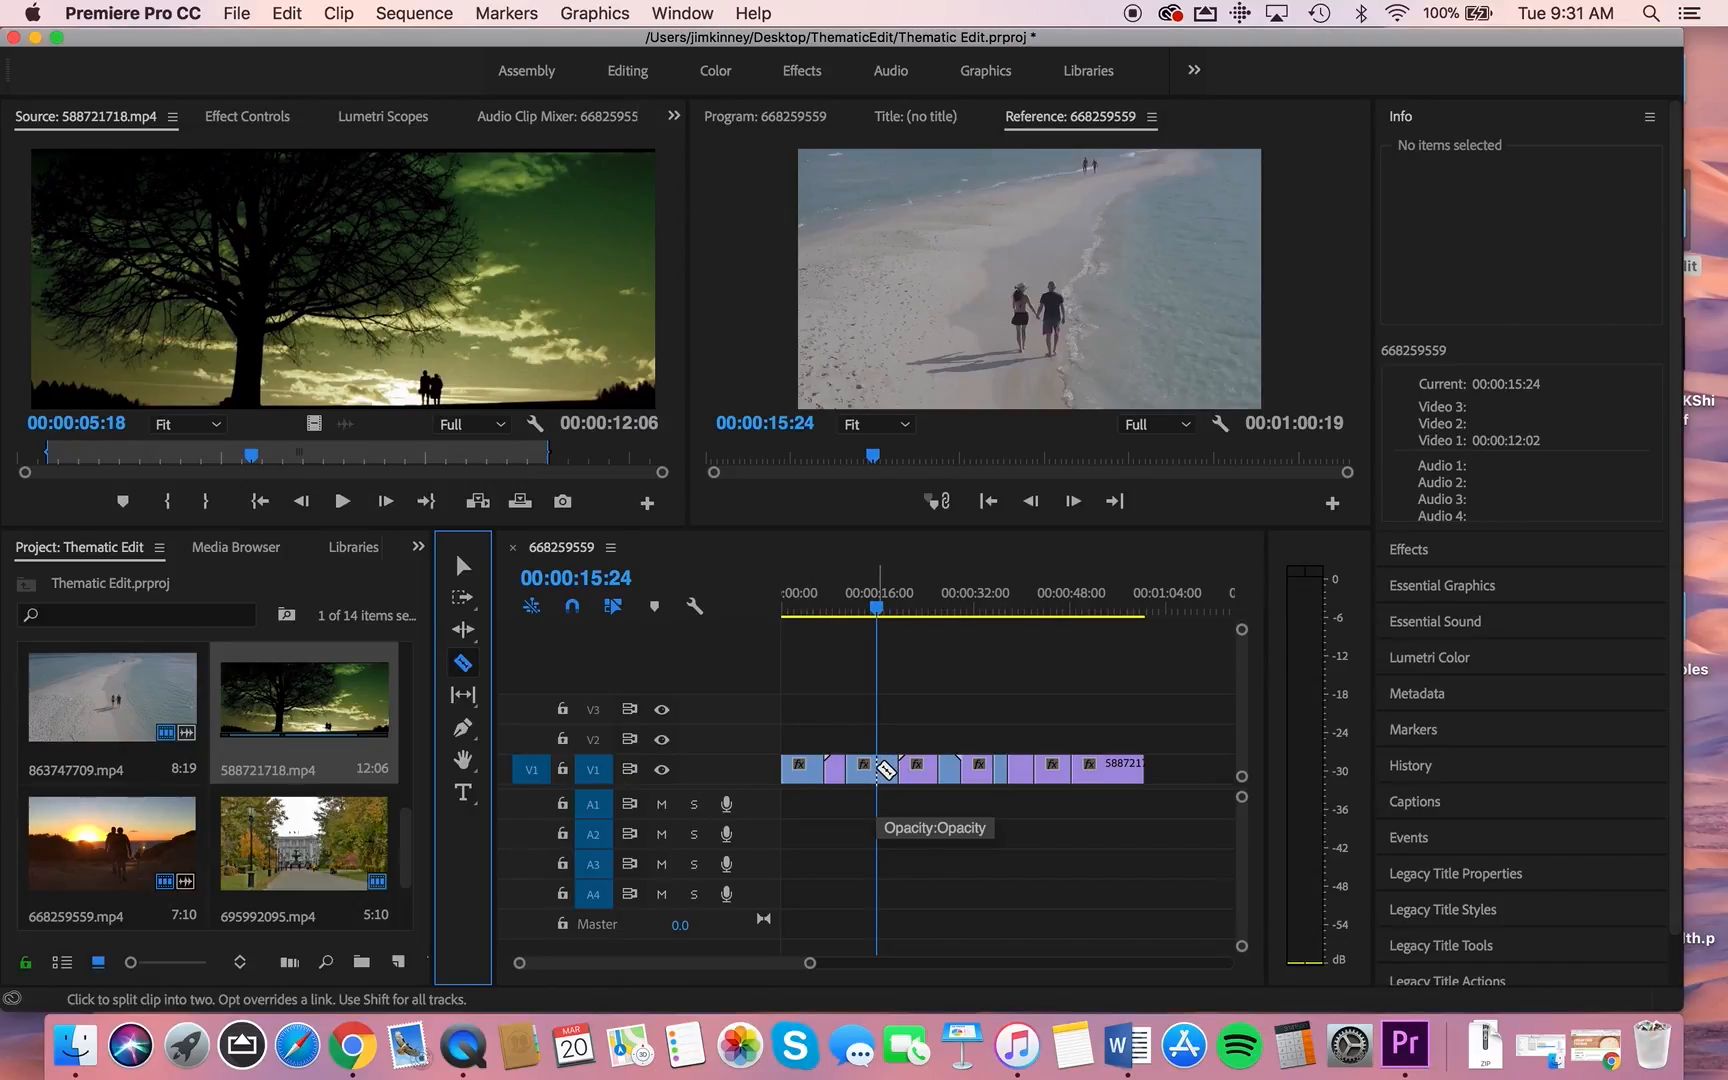
click(876, 769)
click(463, 566)
click(890, 770)
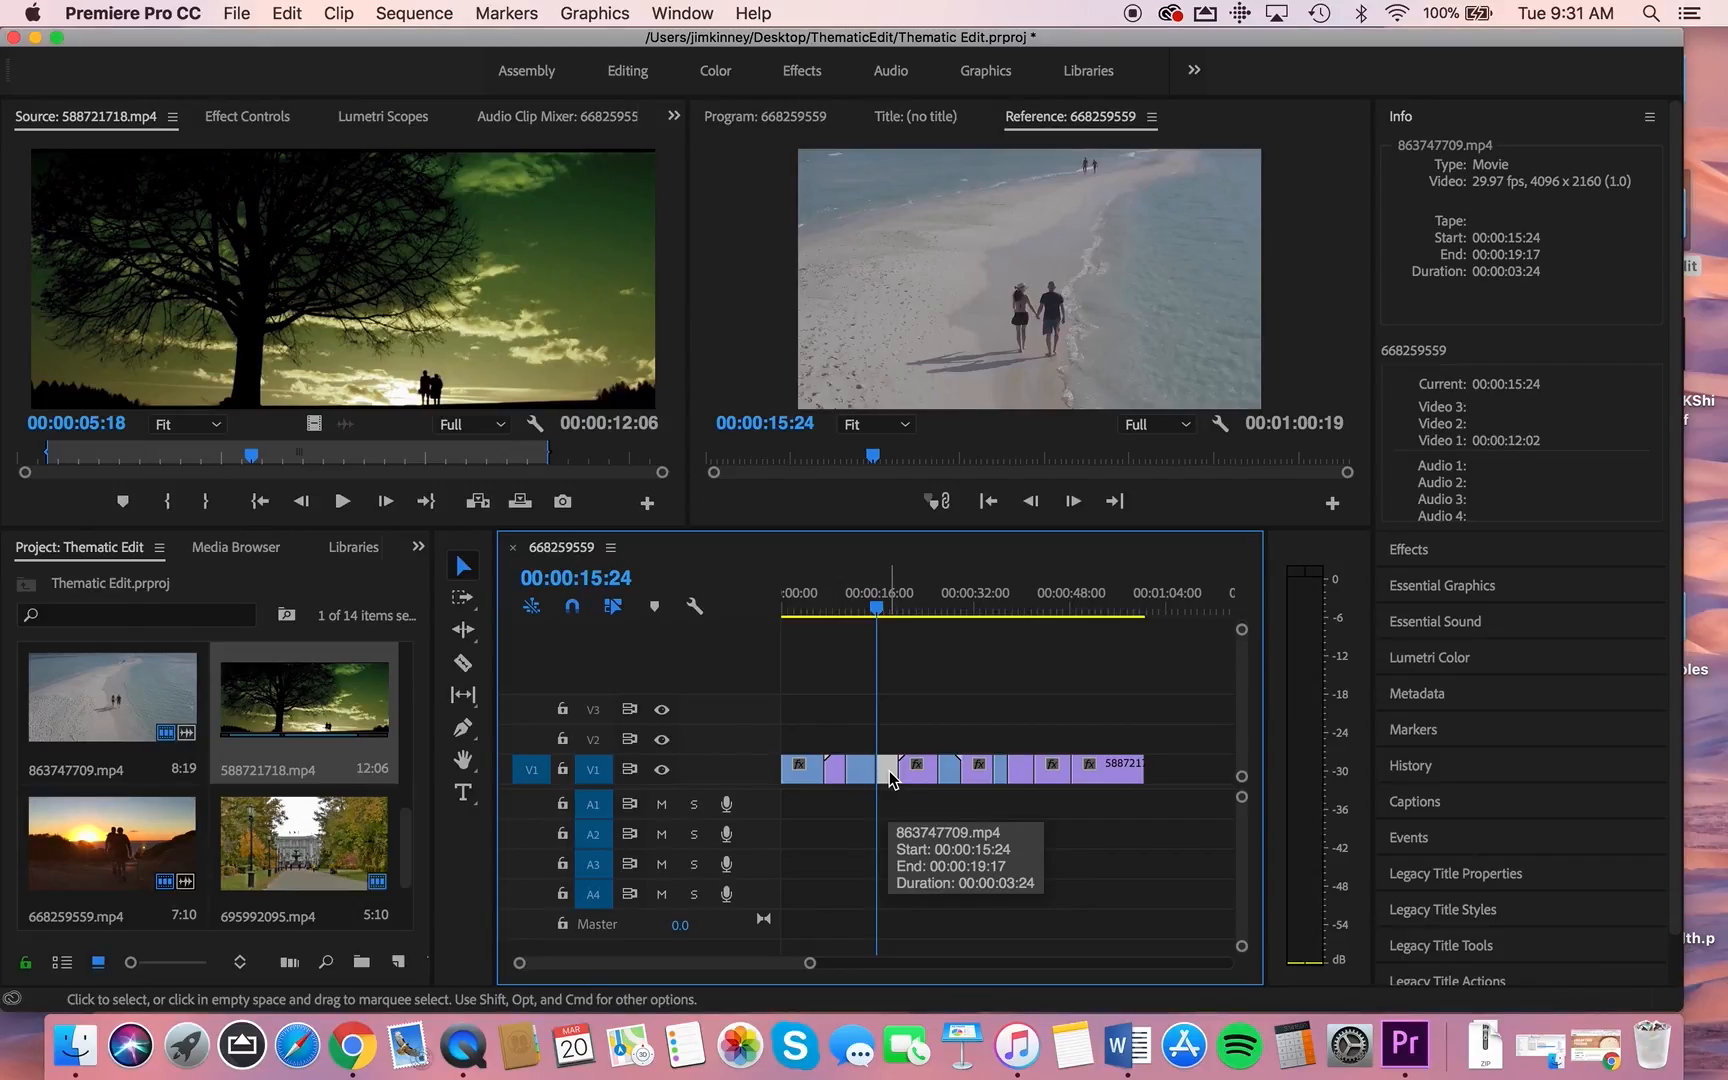
key(alt+BackSpace)
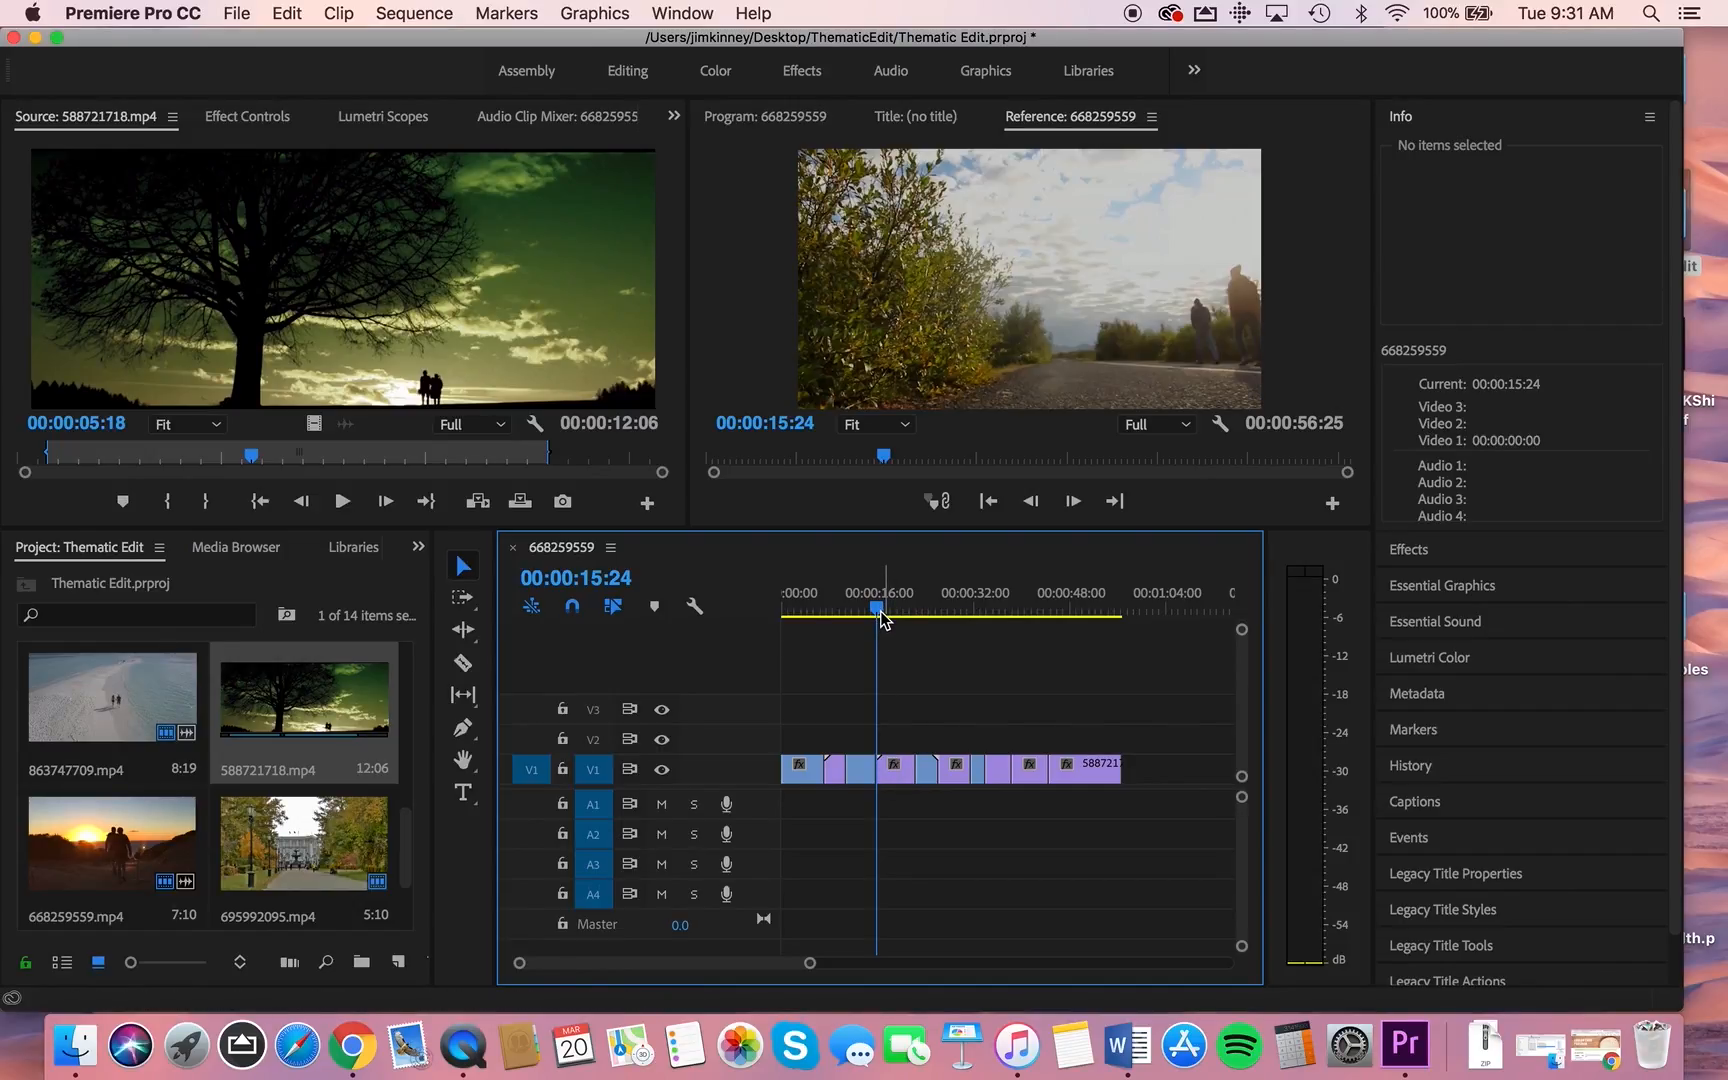
Slip the footage inside 722783531.mp4 and 588721718.mp4 on V1 without moving the clips
drag(882, 620, 1001, 640)
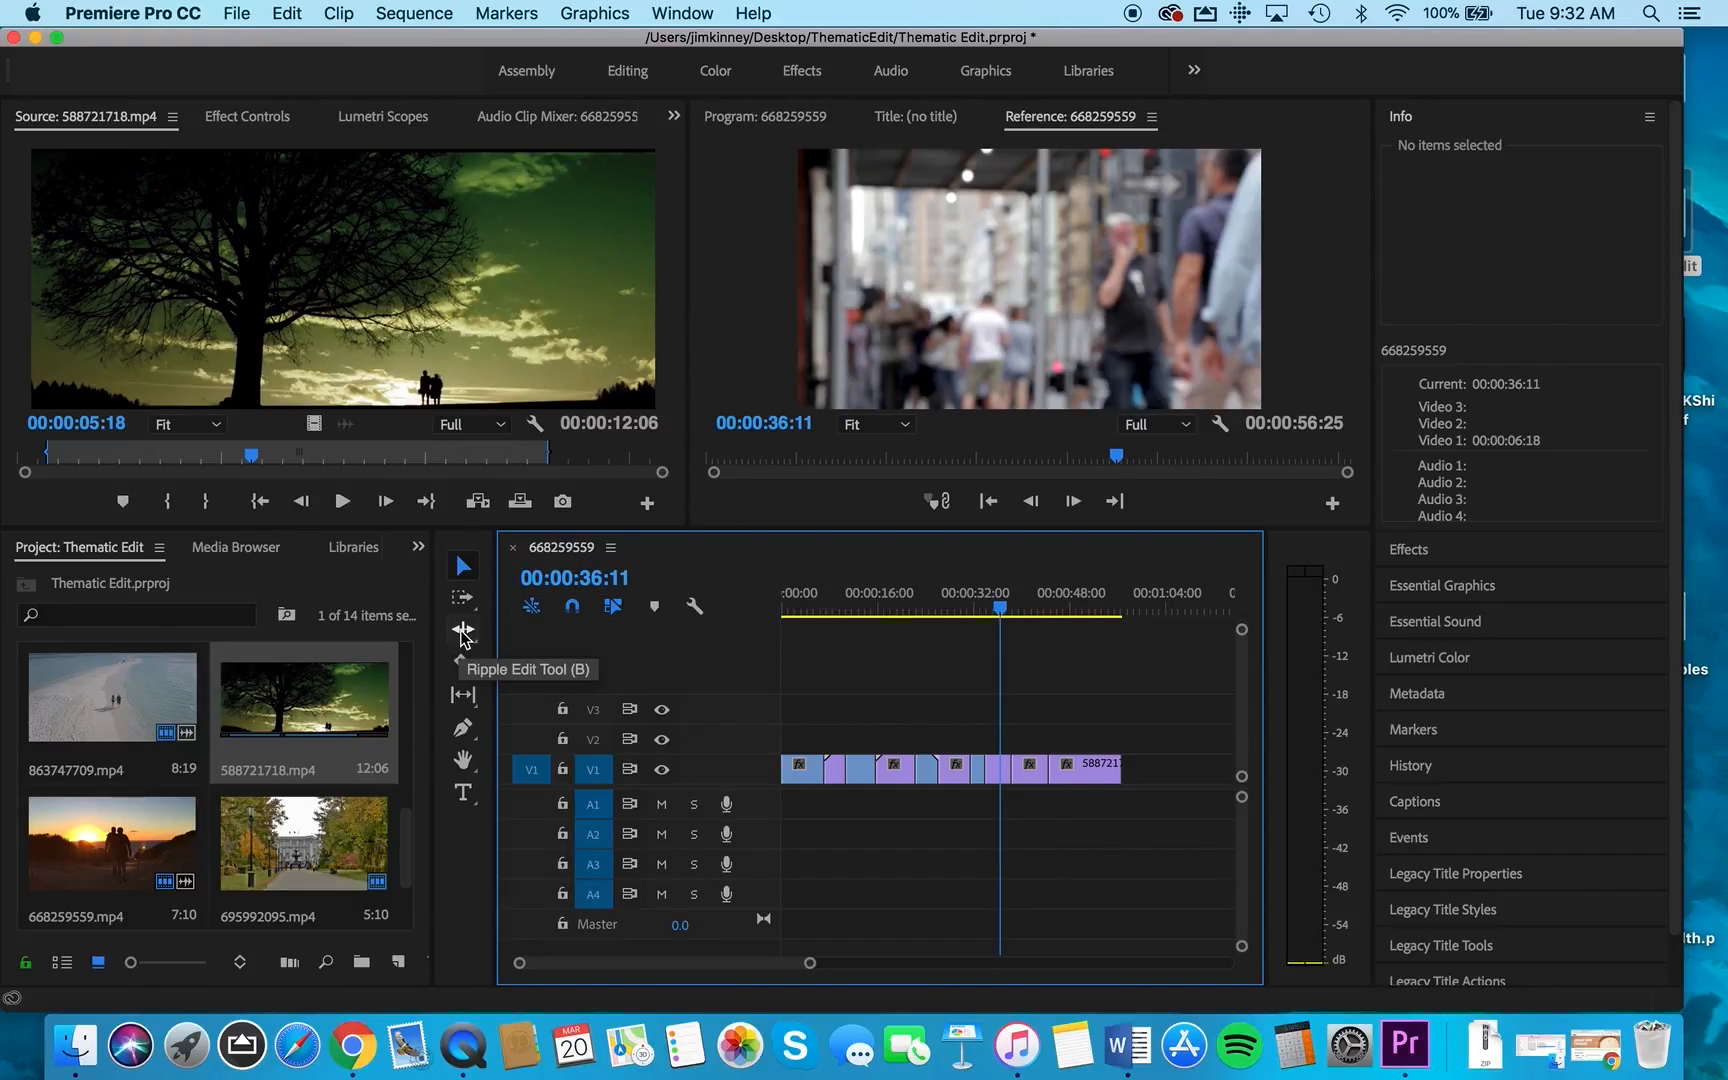
click(463, 695)
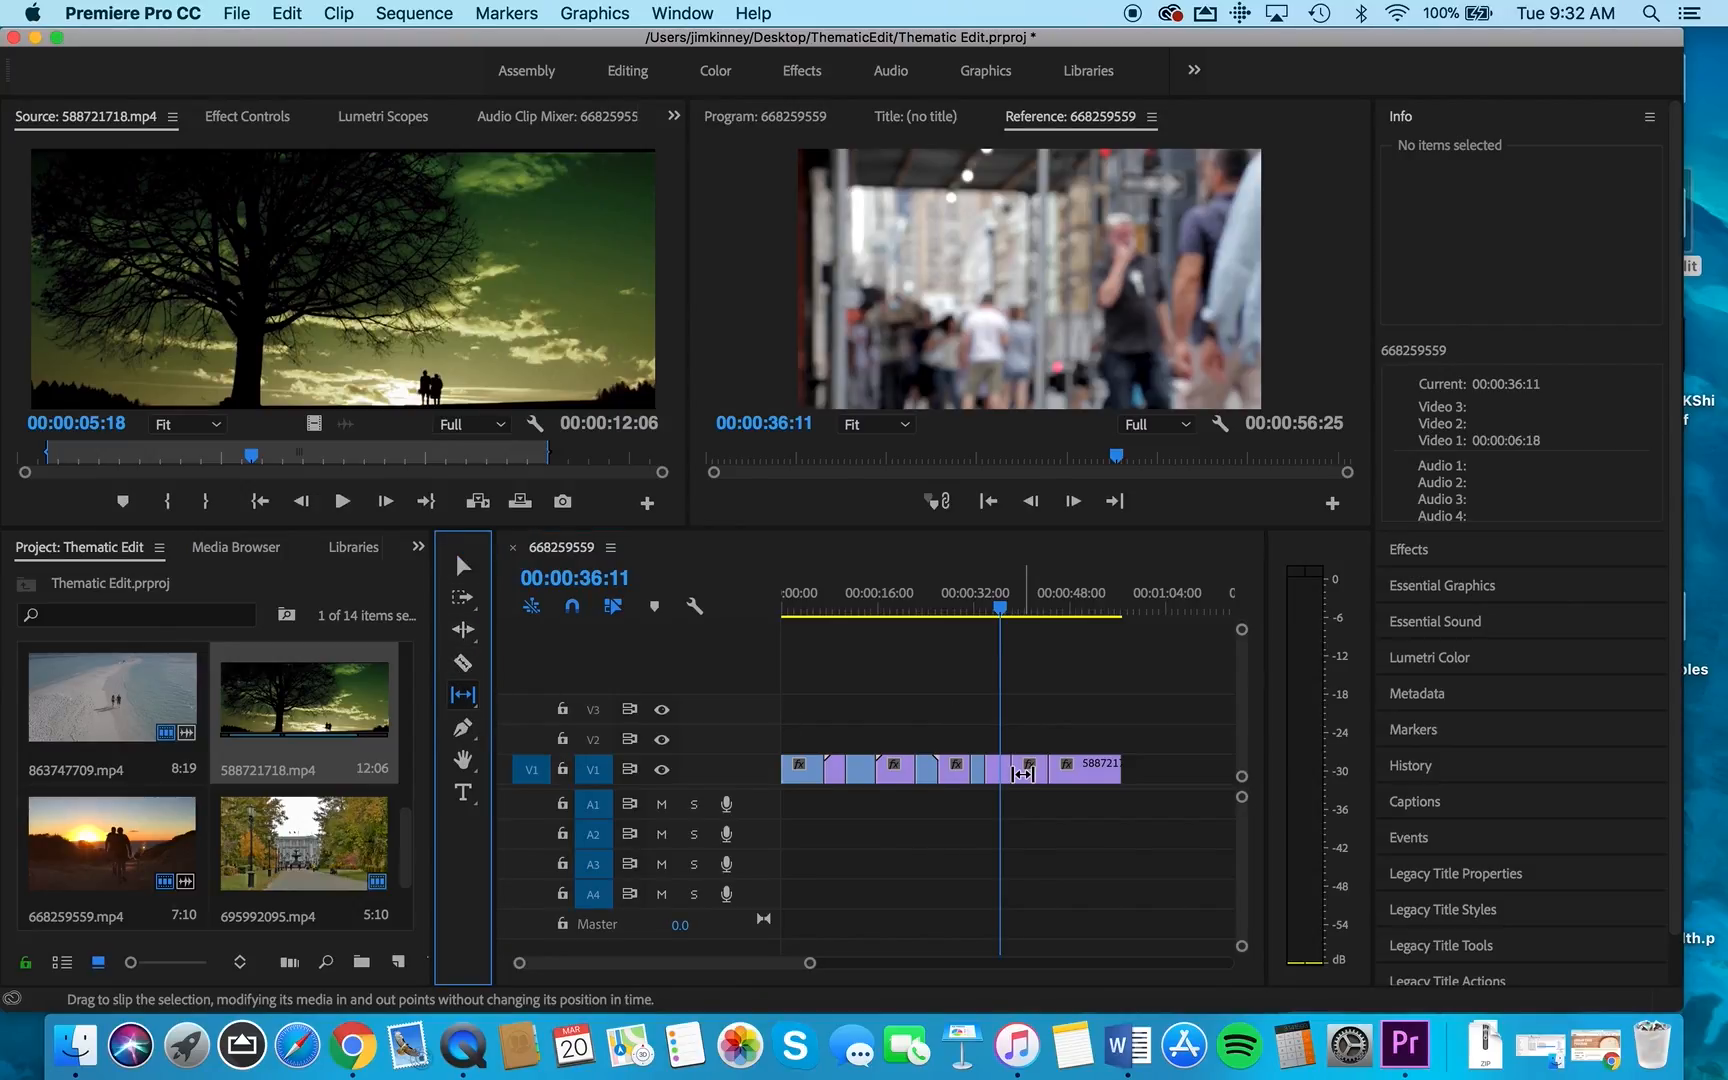
drag(998, 773, 1000, 772)
drag(1020, 630, 1091, 632)
mouse_move(1078, 768)
mouse_down()
mouse_move(1110, 756)
mouse_move(1076, 770)
mouse_move(1104, 769)
mouse_up()
Ripple-trim the end of the opening clip 668259559.mp4 back to 00:00:04:18
drag(1089, 607, 790, 606)
drag(795, 607, 810, 606)
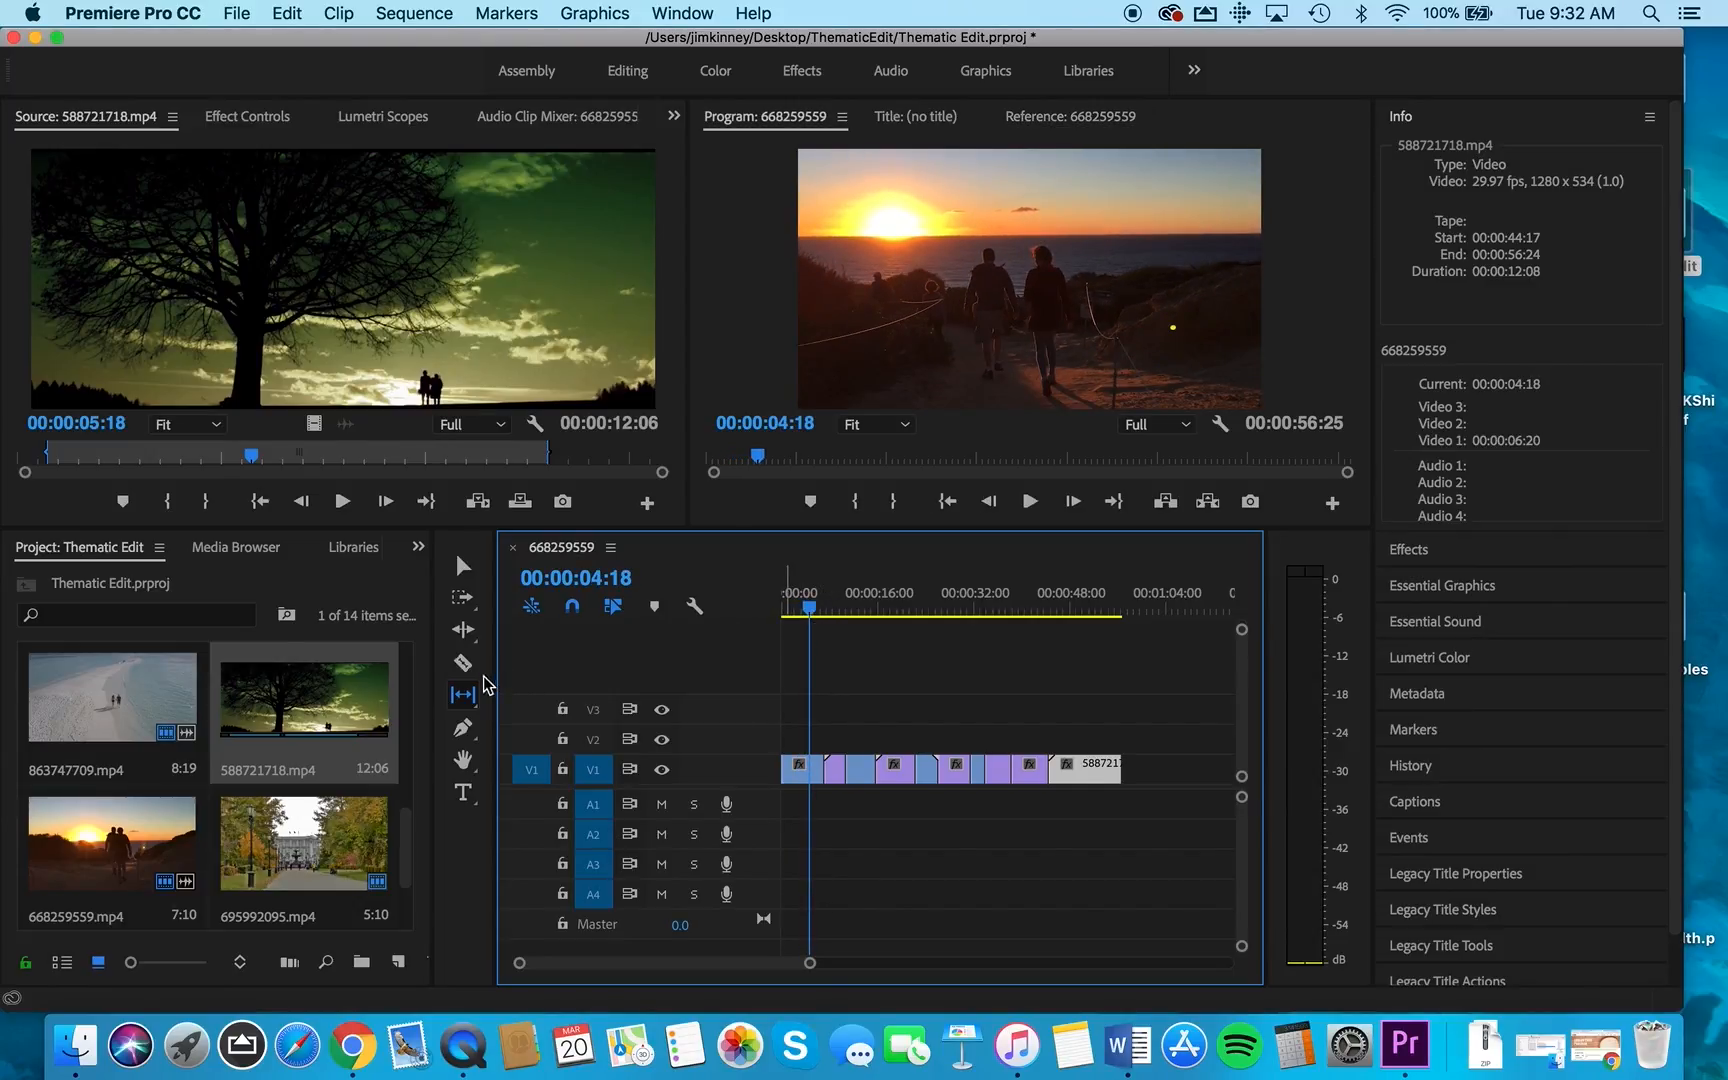
click(463, 629)
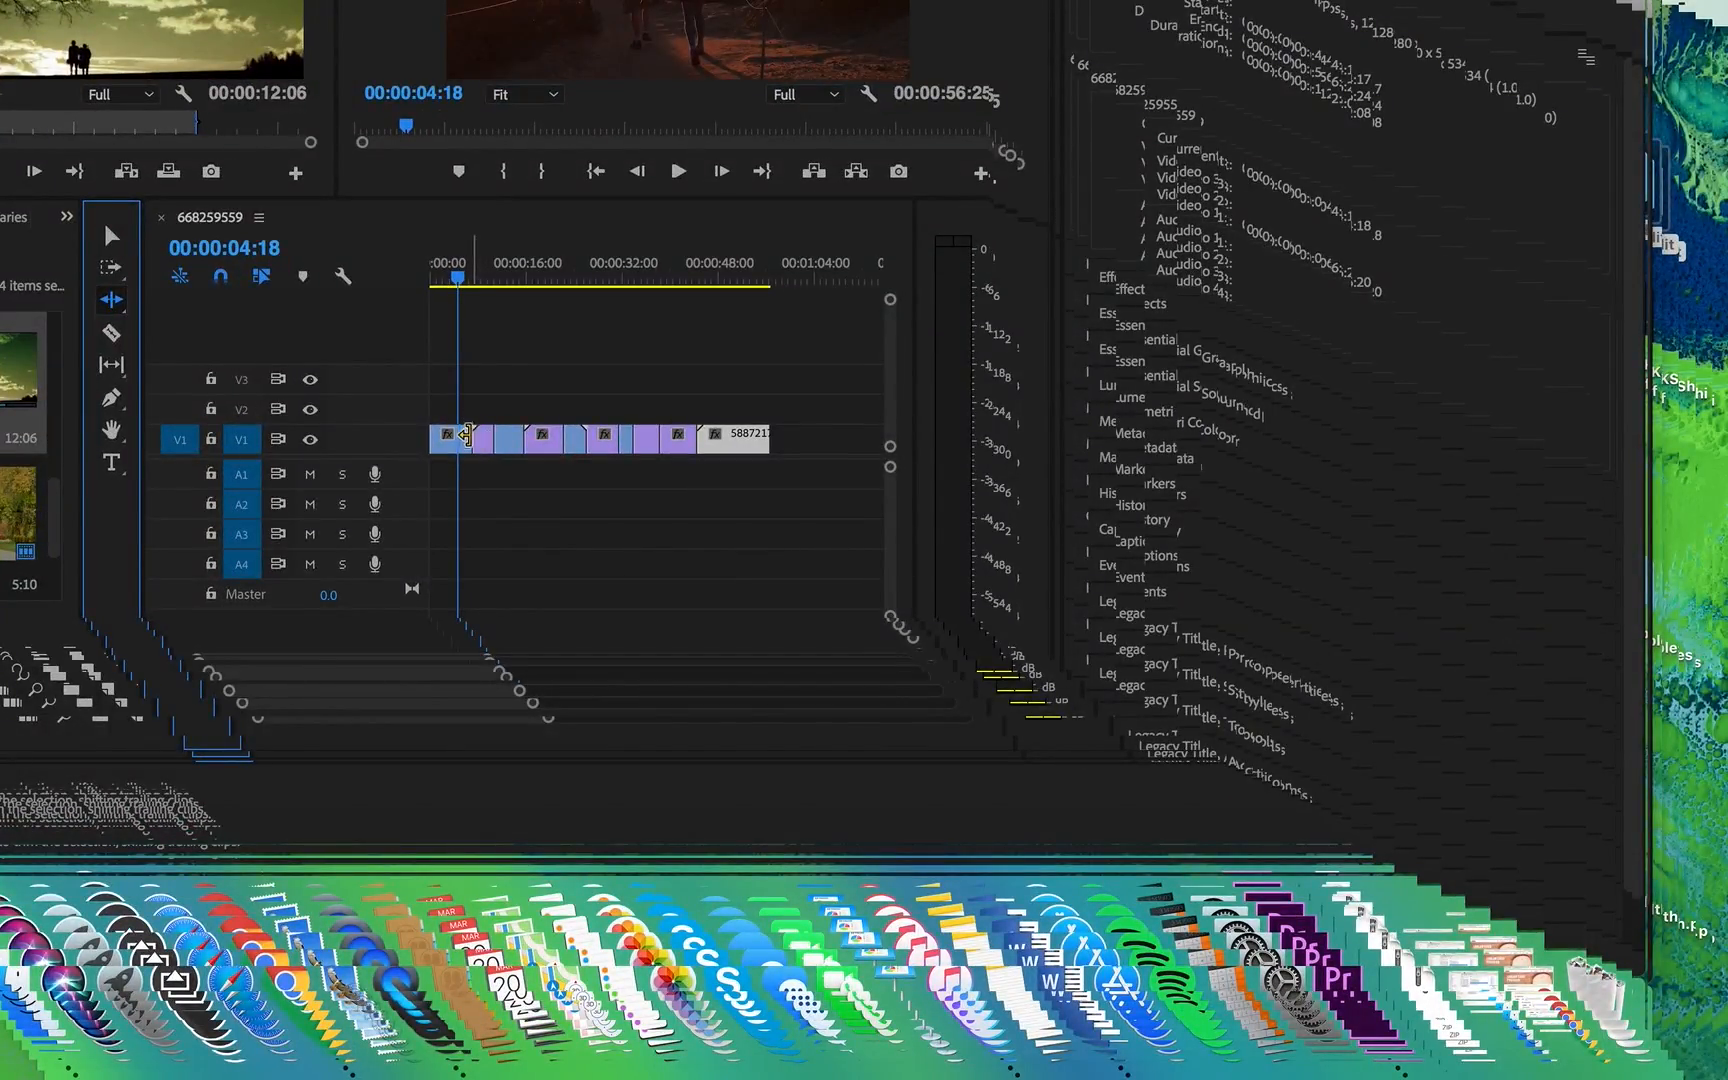
drag(470, 440, 453, 440)
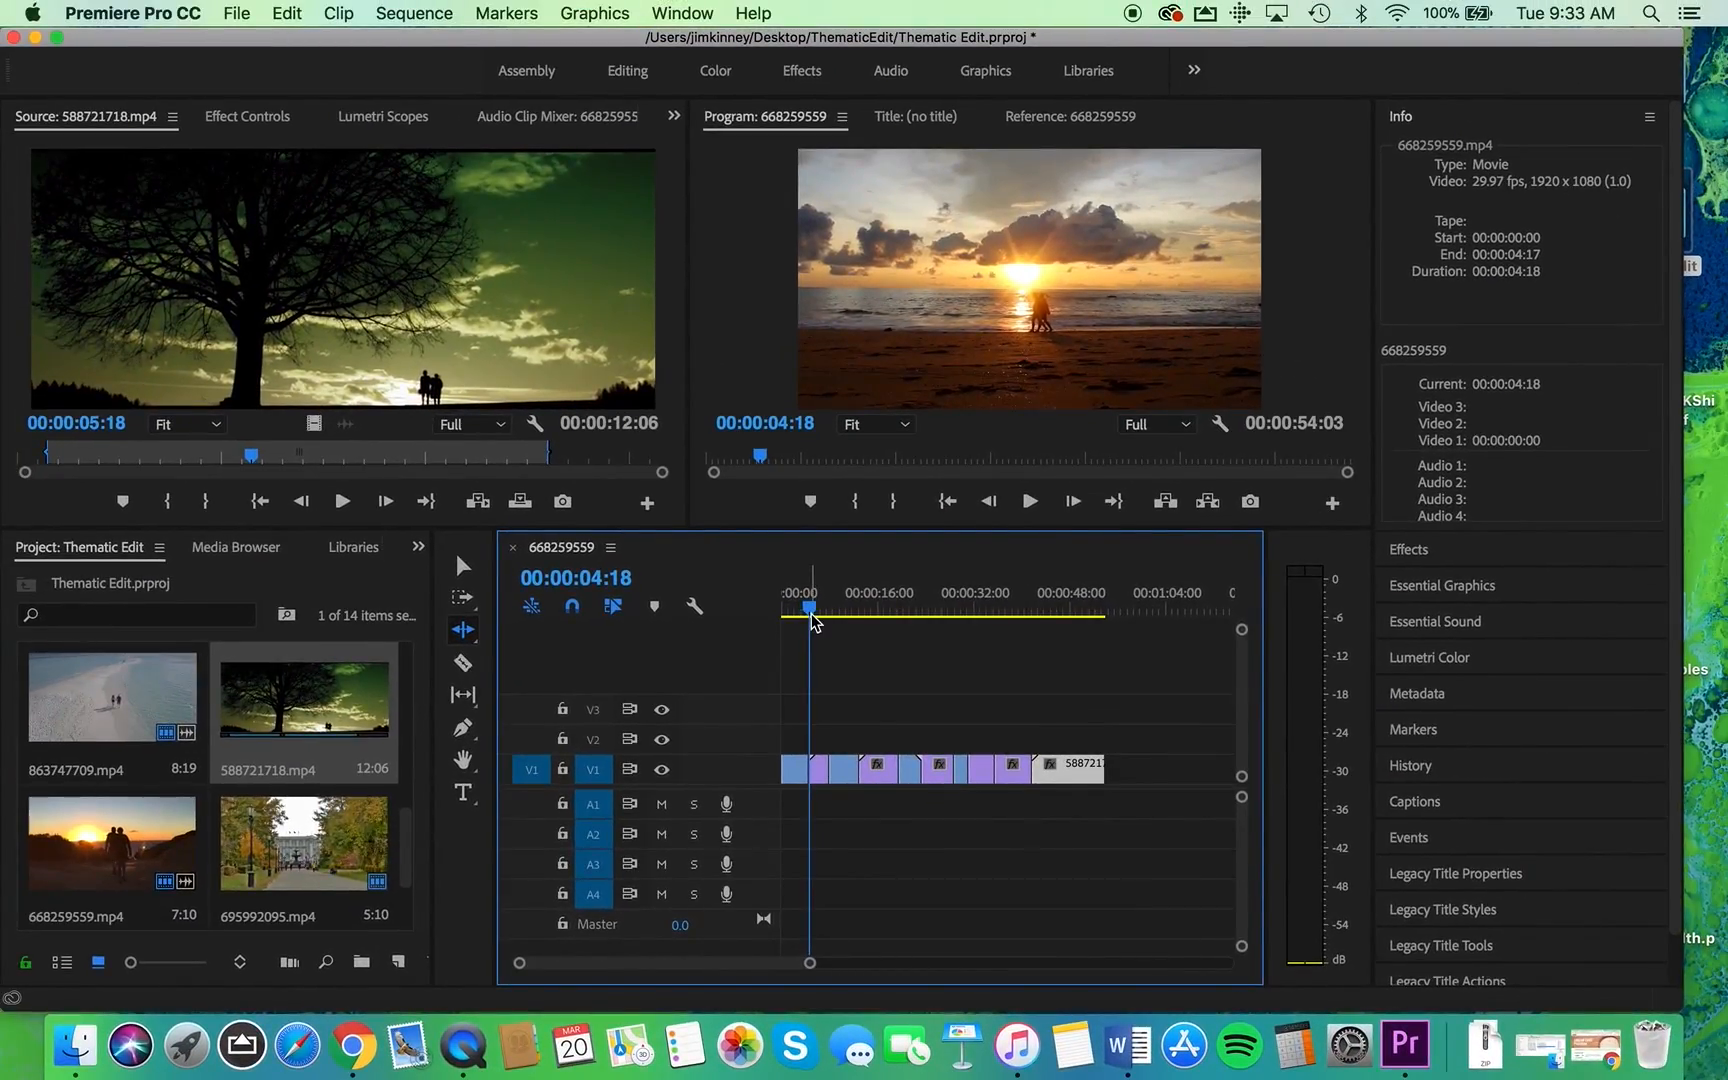
Ripple-trim the start of 722788449.mp4 to its frame at 00:00:16:00 and its end to 00:00:15:25
drag(812, 620, 880, 623)
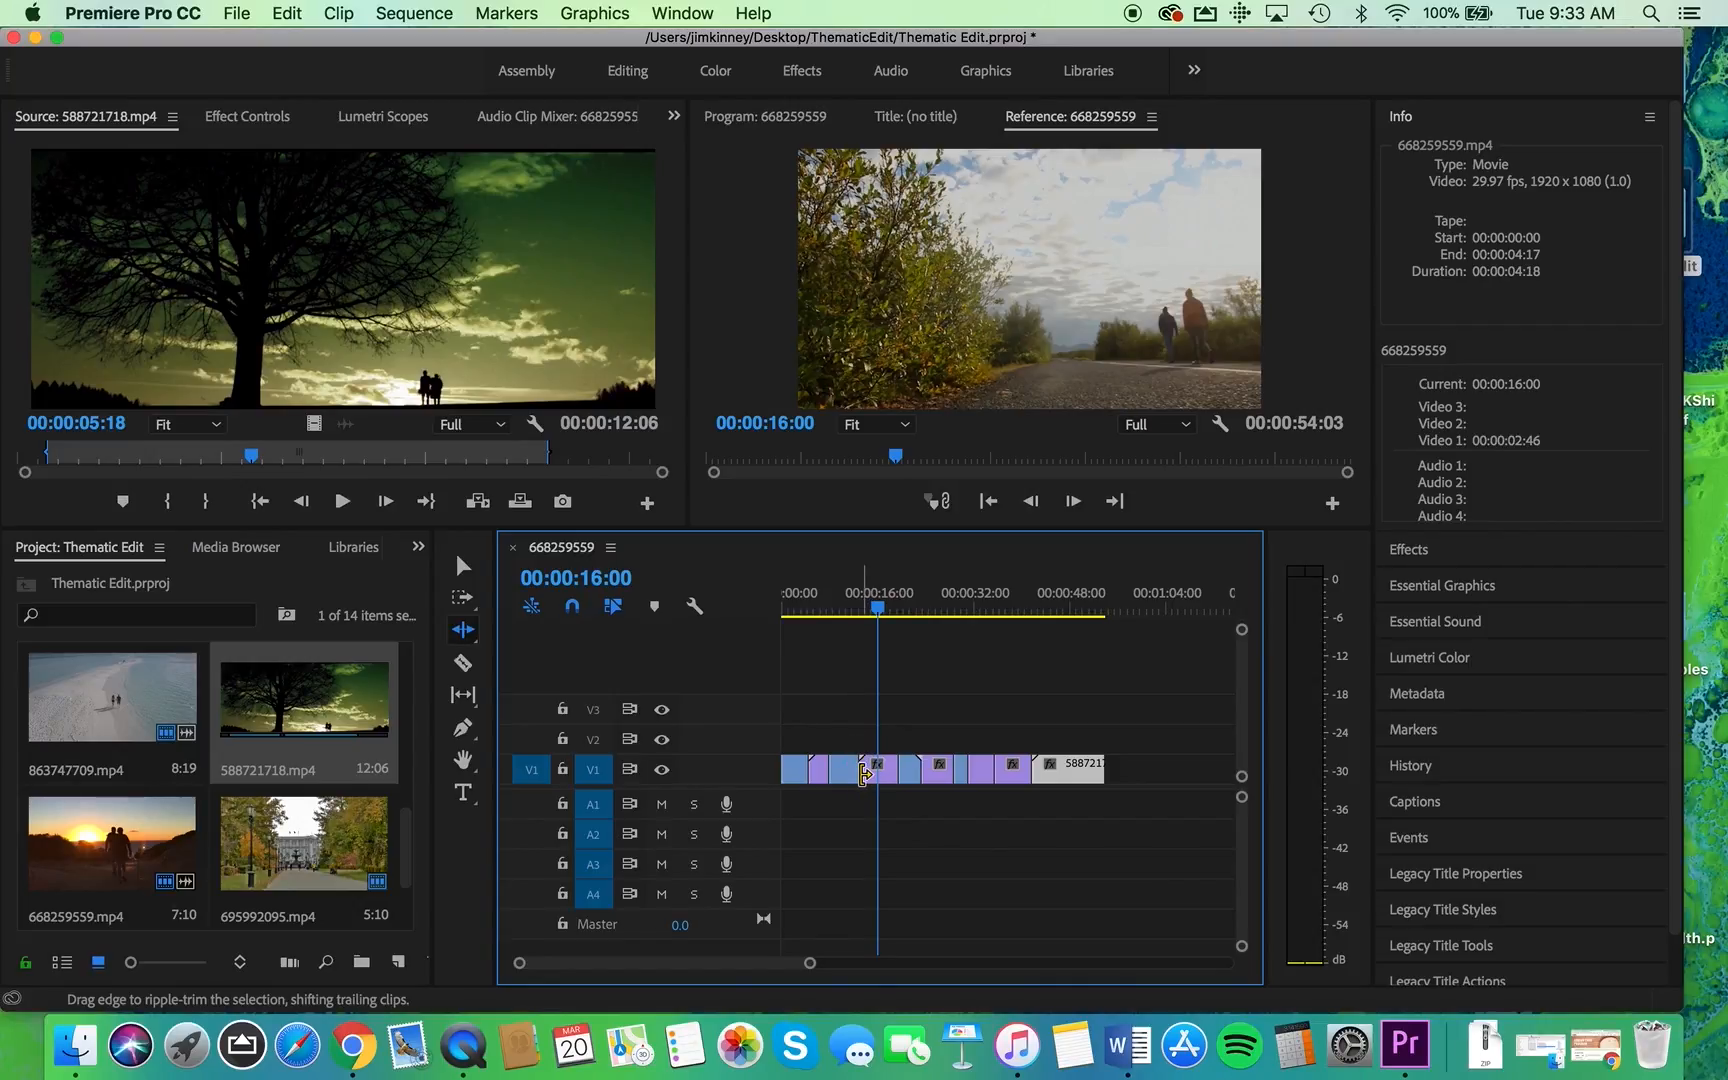
drag(863, 770, 877, 771)
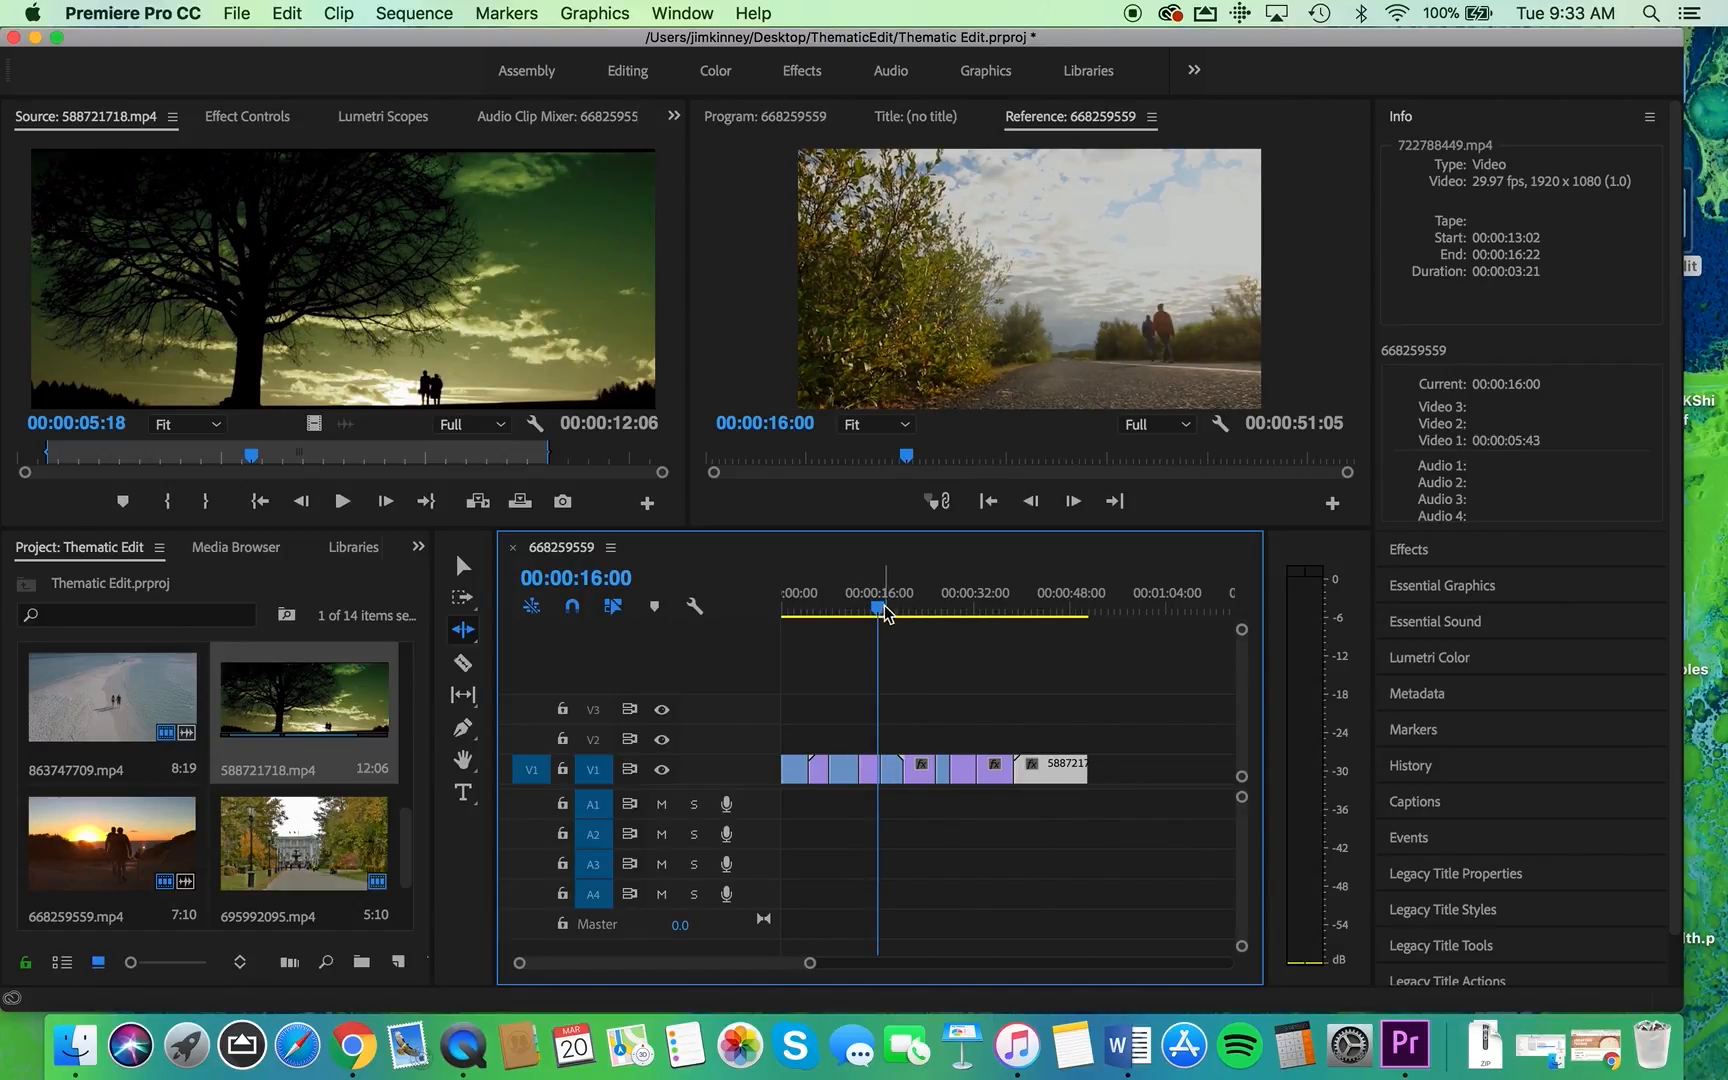
mouse_move(877, 612)
mouse_down()
mouse_move(863, 612)
mouse_move(893, 617)
mouse_up()
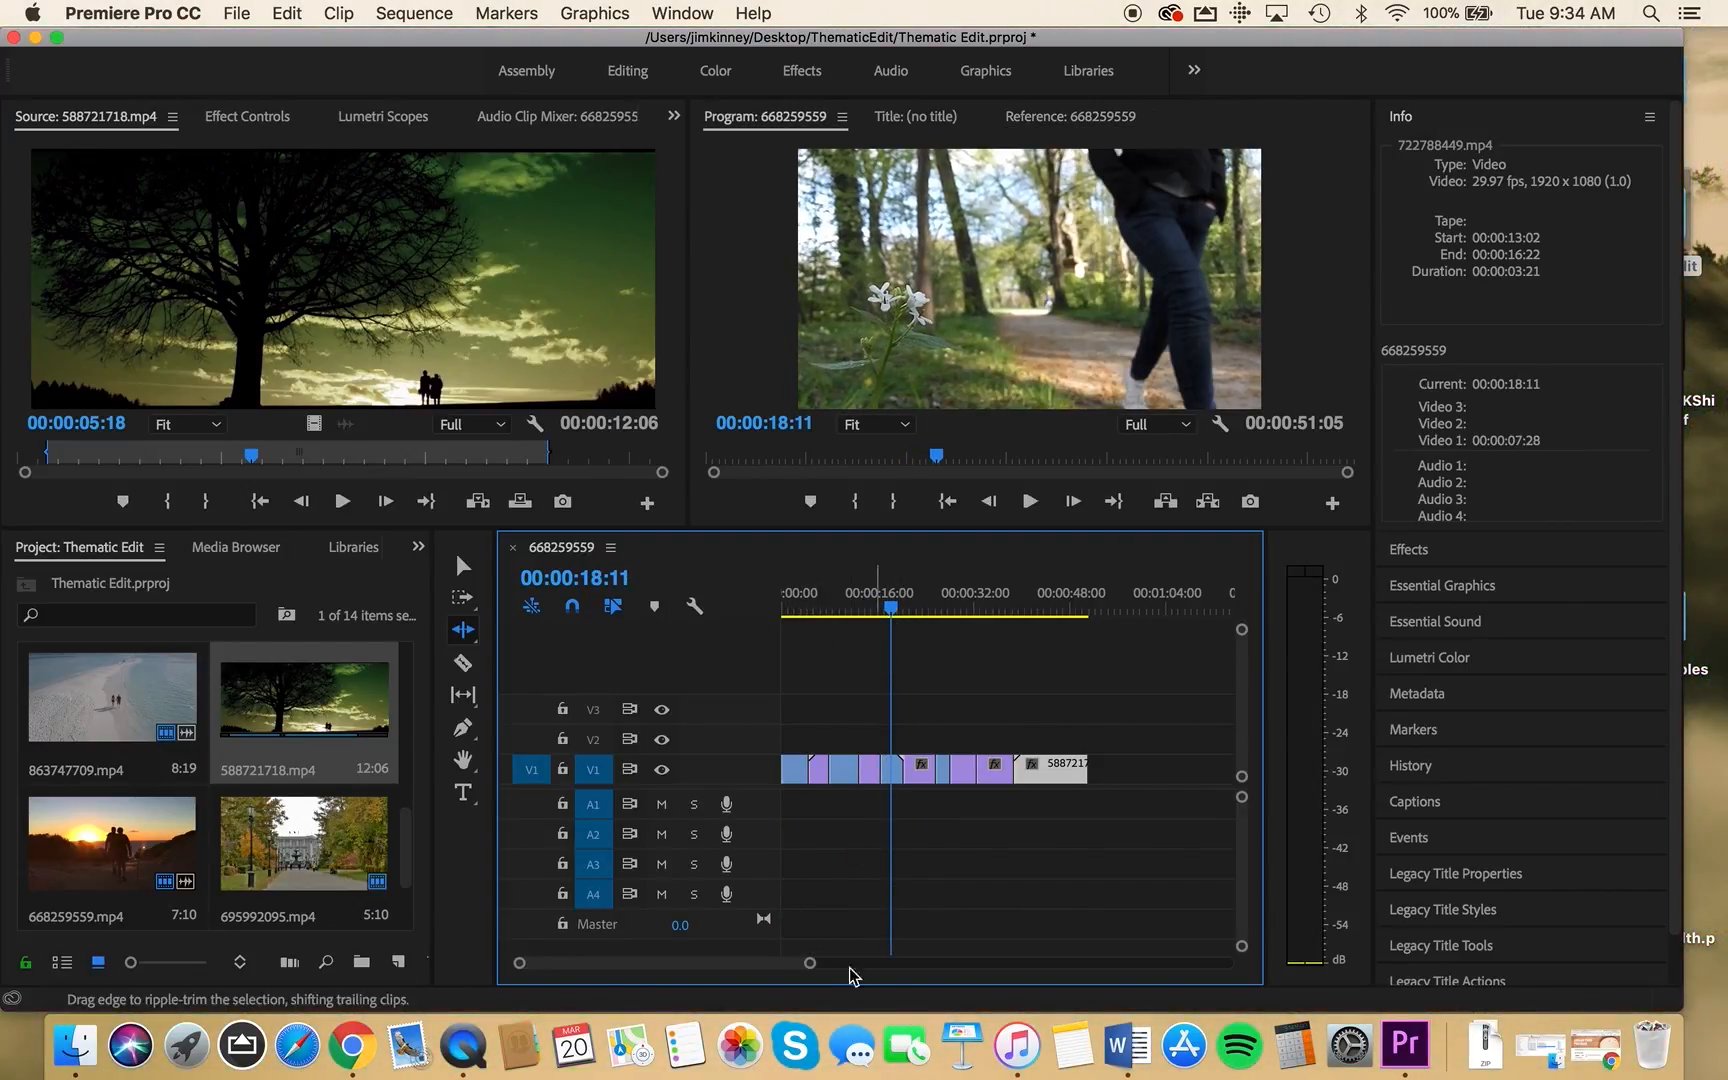
drag(810, 966, 750, 967)
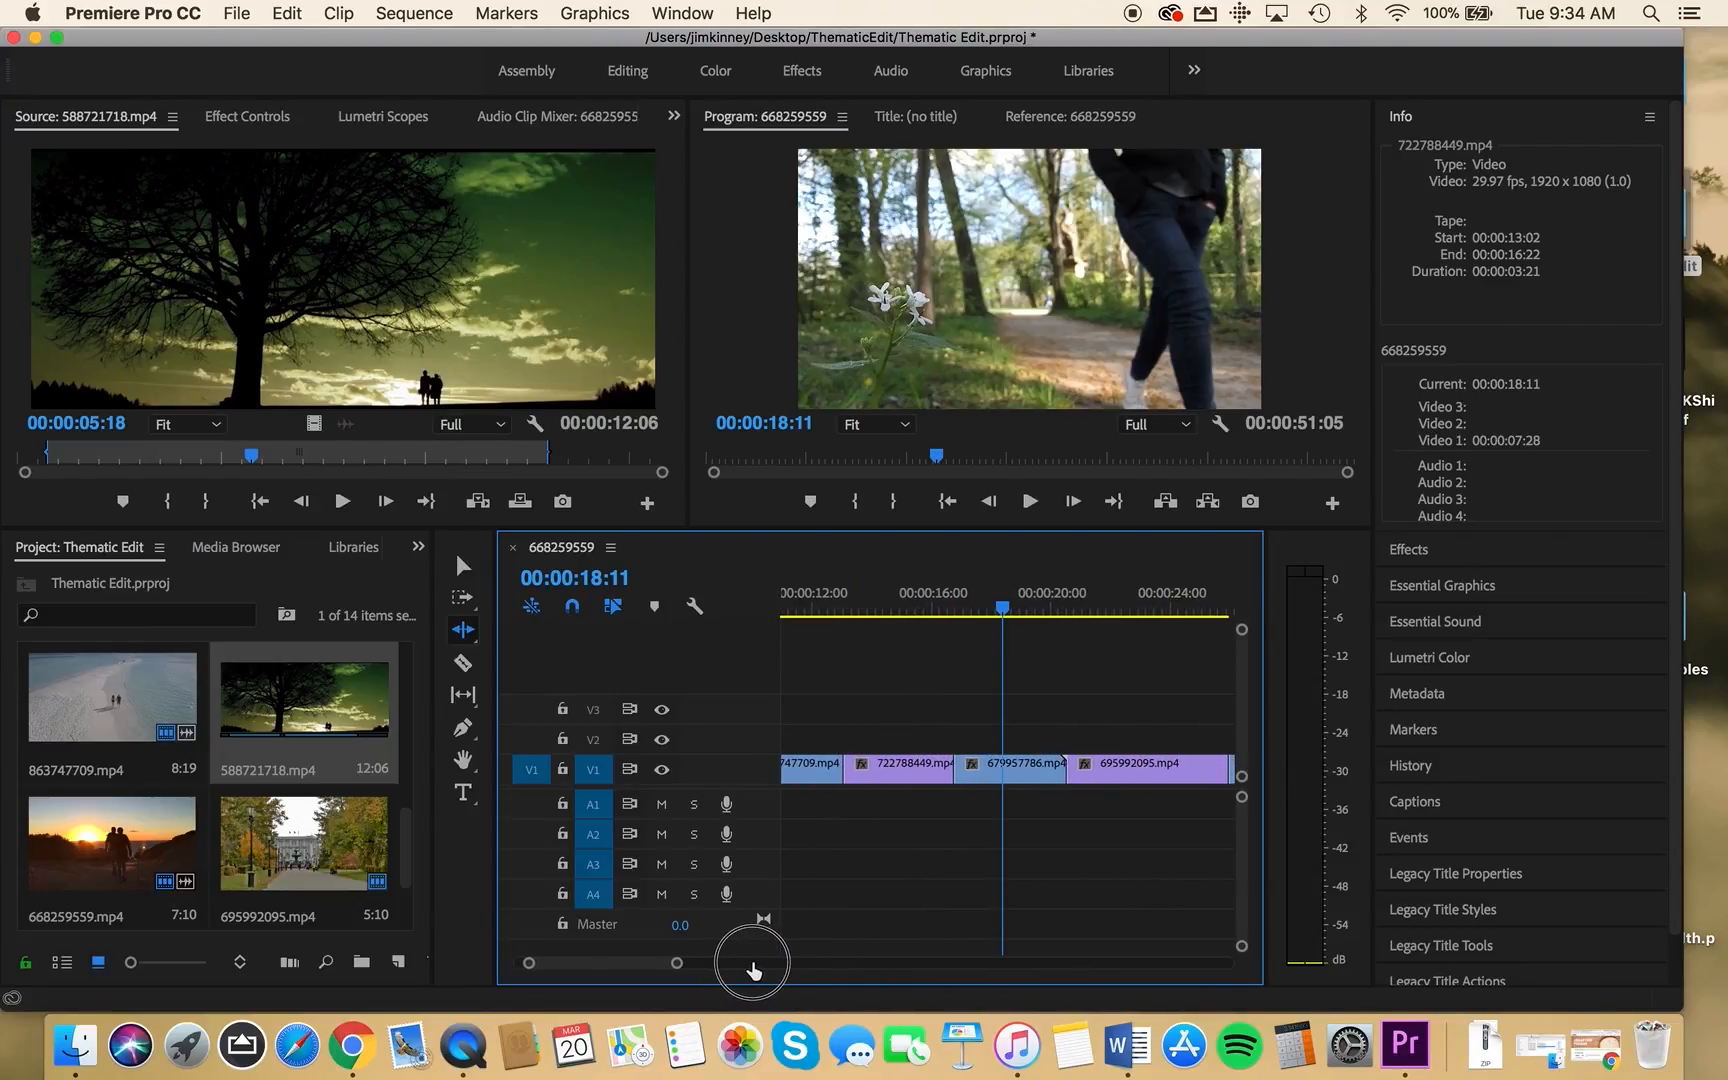
drag(1004, 612, 929, 614)
drag(953, 772, 923, 766)
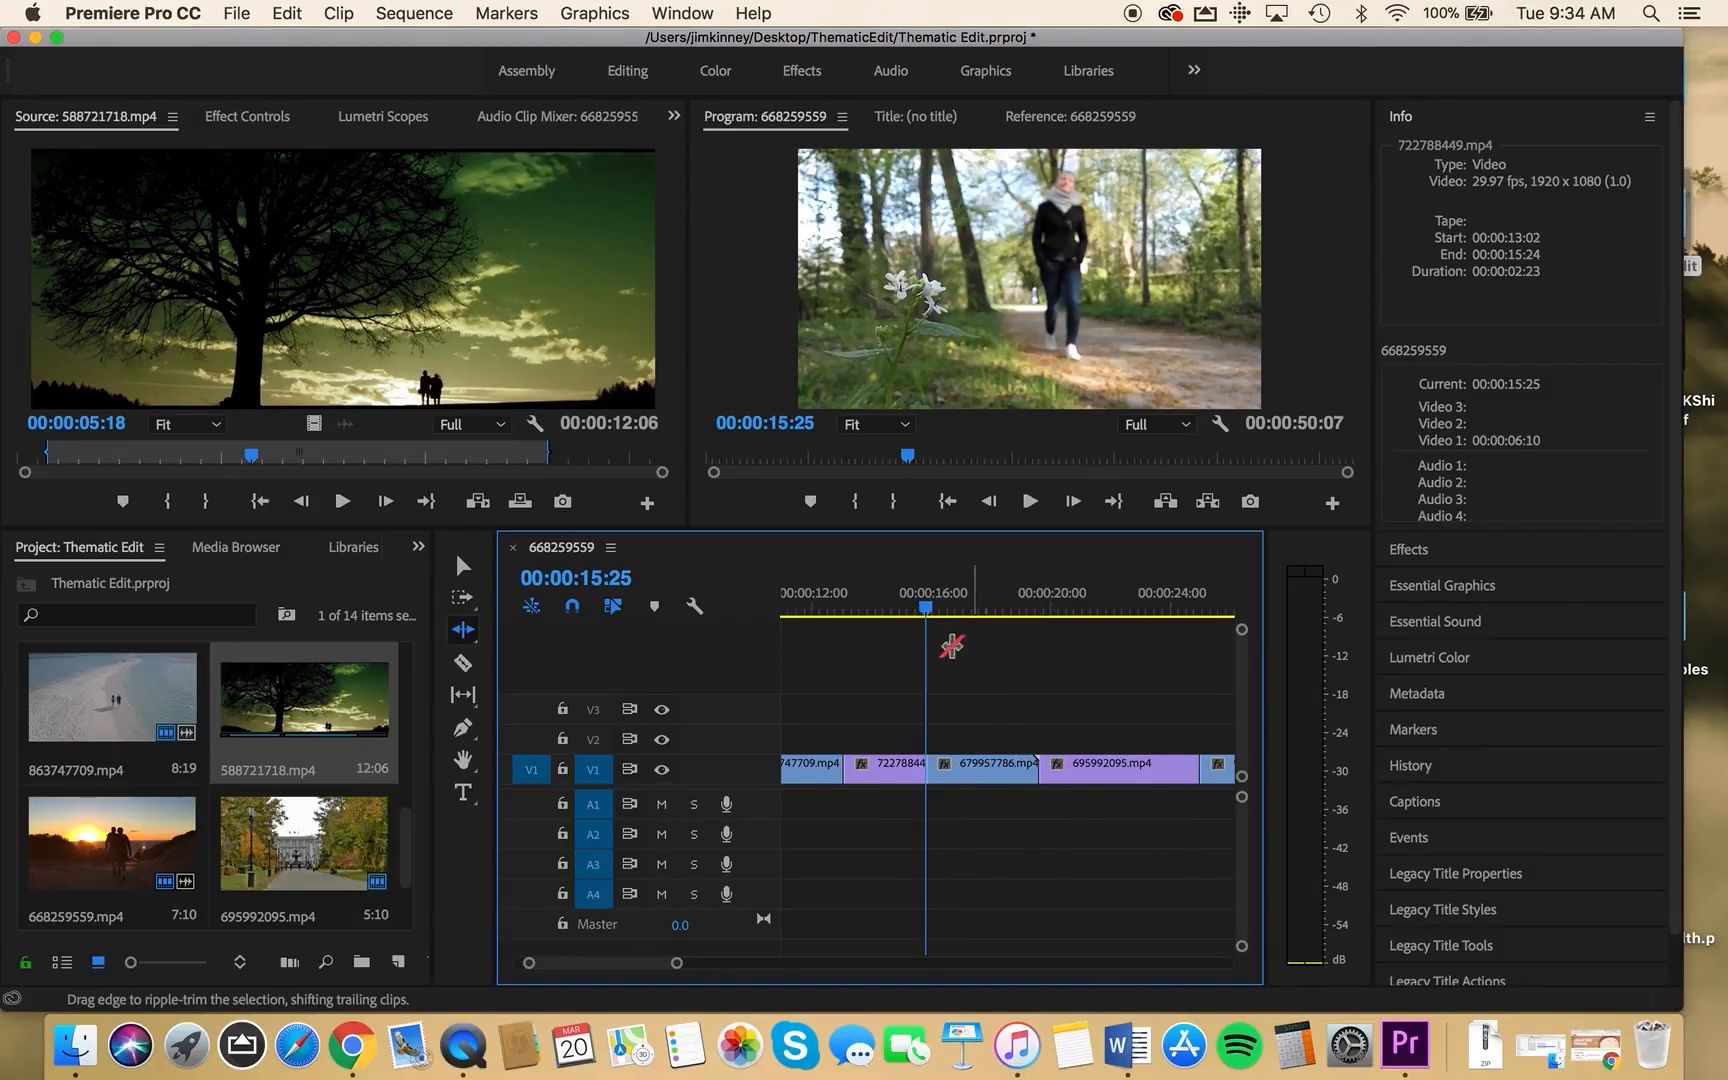
Ripple-trim the start of 679957786.mp4 to its frame at 00:00:16:00 and its end to 00:00:17:12
mouse_move(929, 607)
mouse_down()
mouse_move(994, 610)
mouse_move(931, 610)
mouse_up()
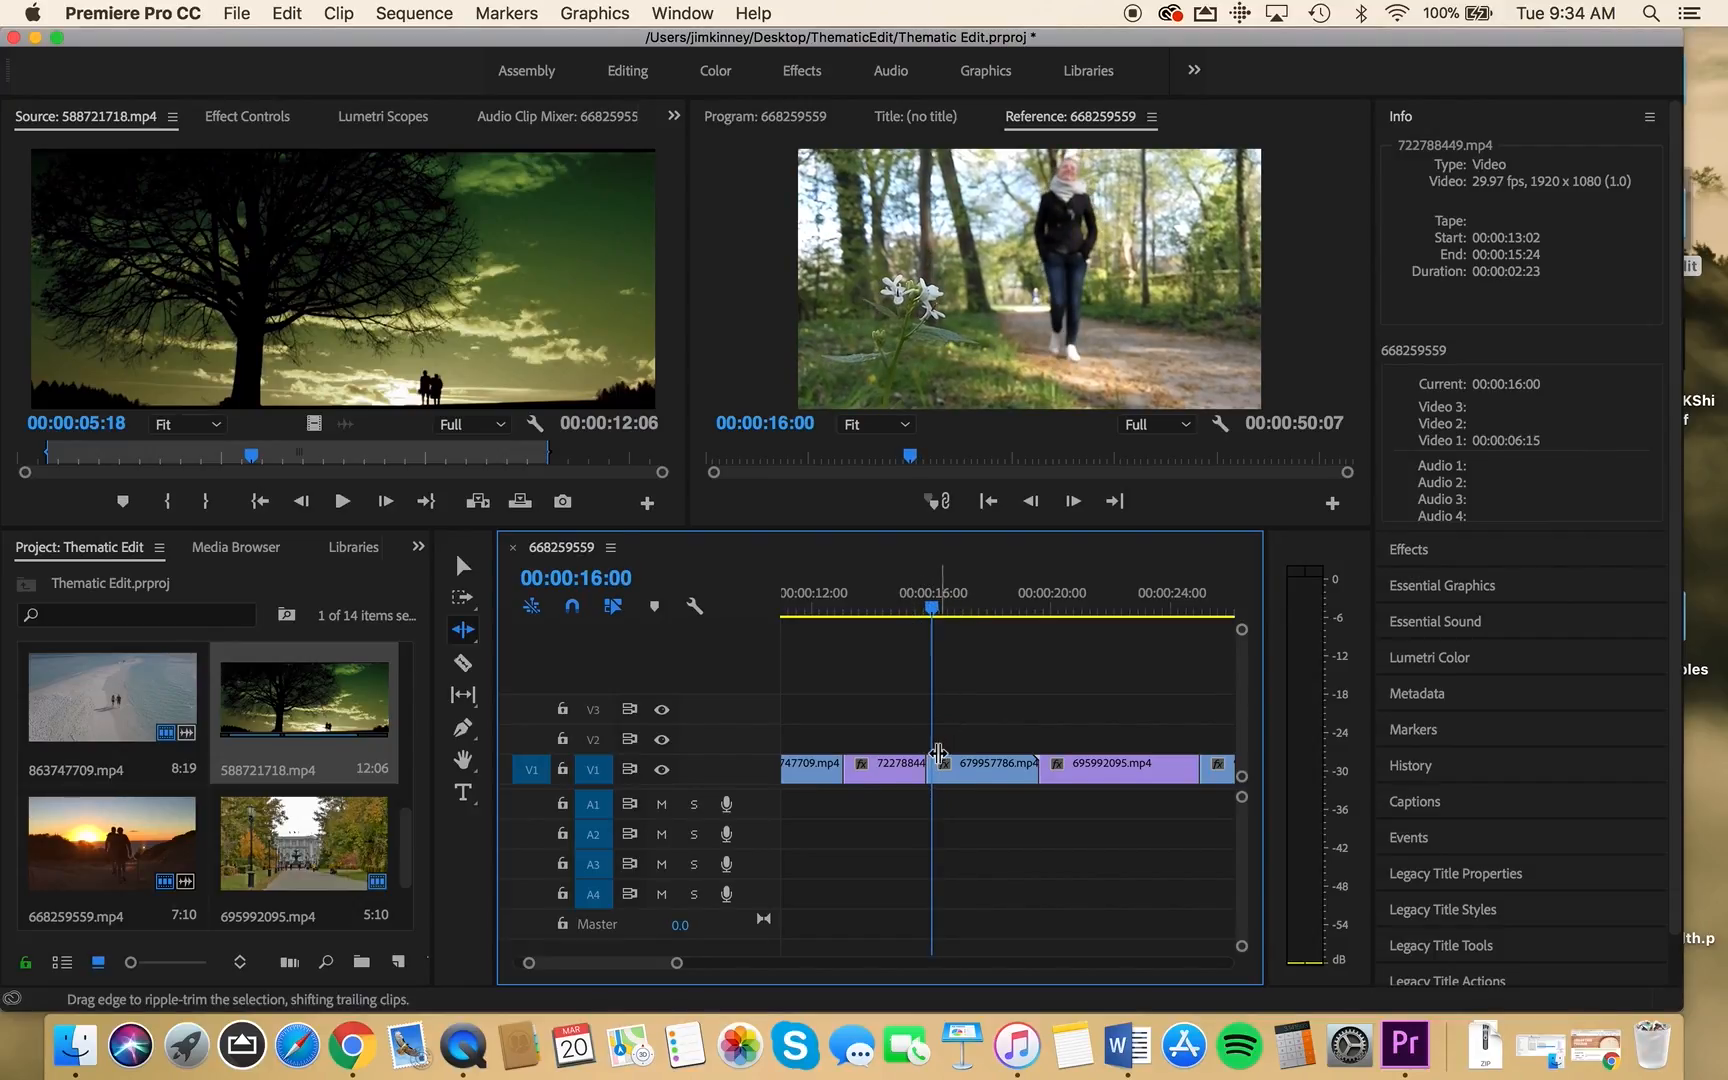
drag(933, 765, 936, 765)
drag(932, 610, 975, 611)
drag(1030, 776, 974, 772)
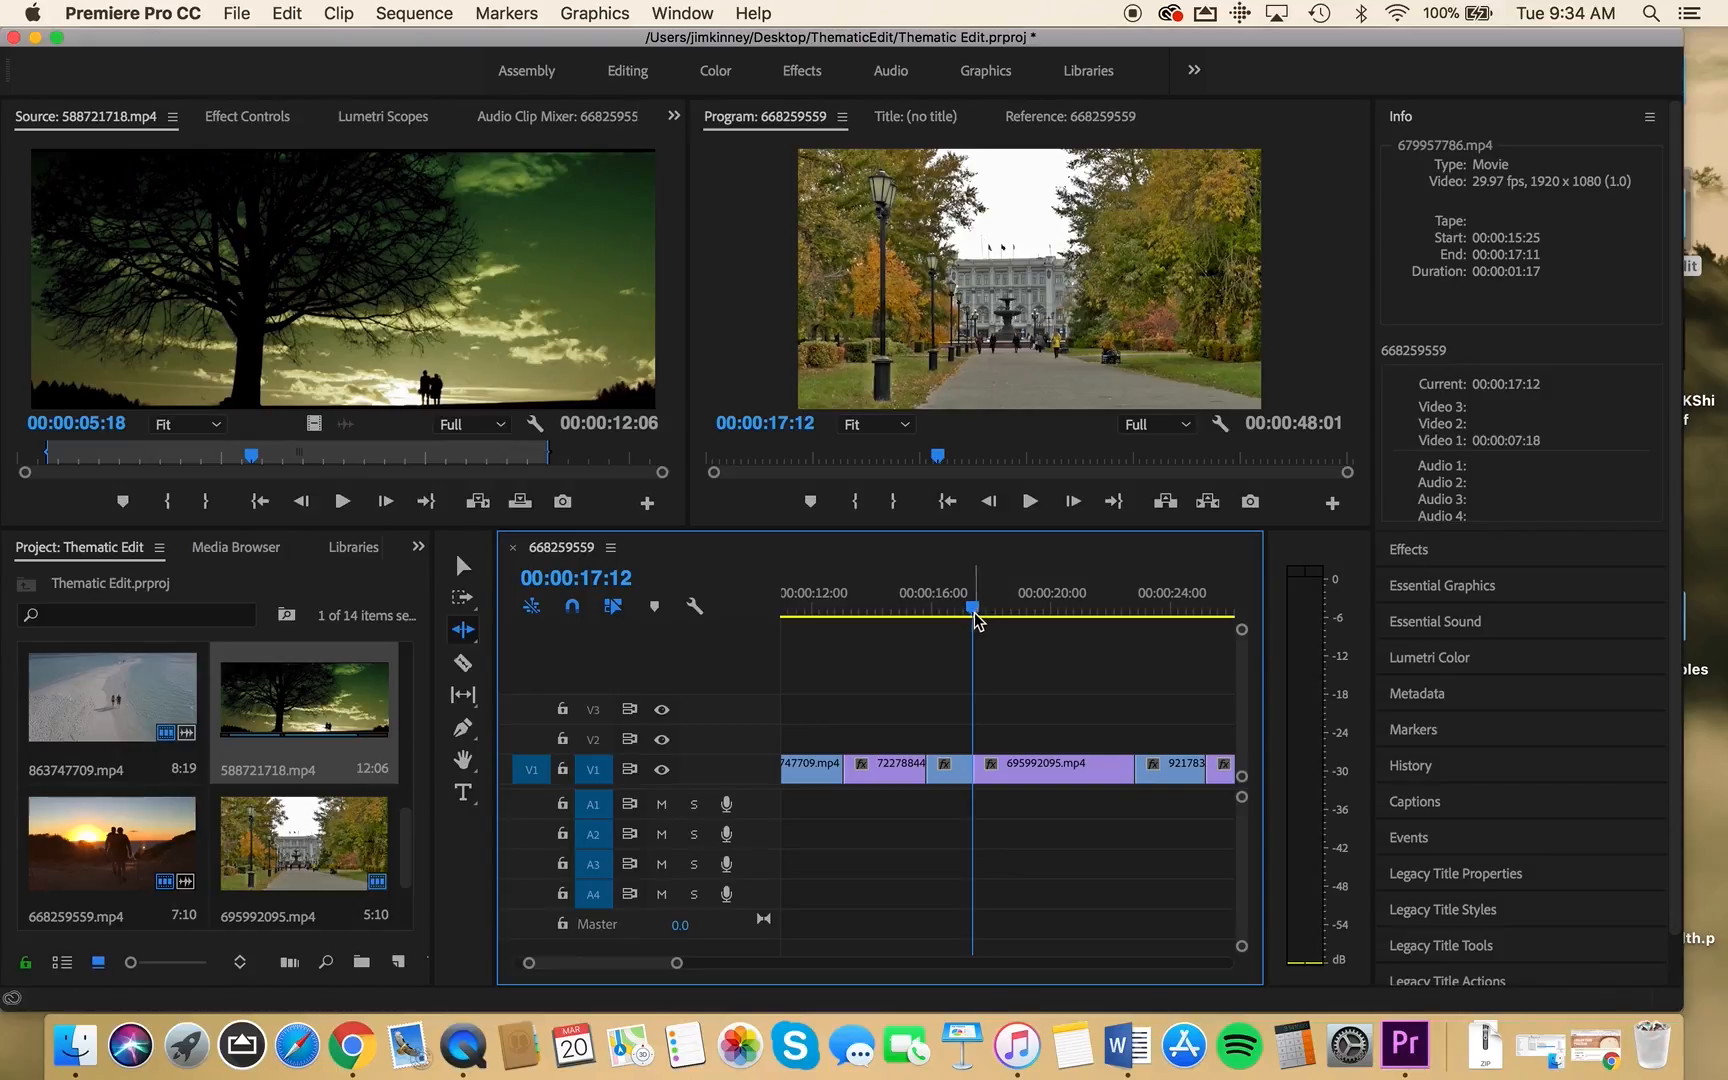
Ripple-trim the start of 695992095.mp4 to its frame at 00:00:18:25 and its end to 00:00:19:27
drag(972, 613, 1016, 626)
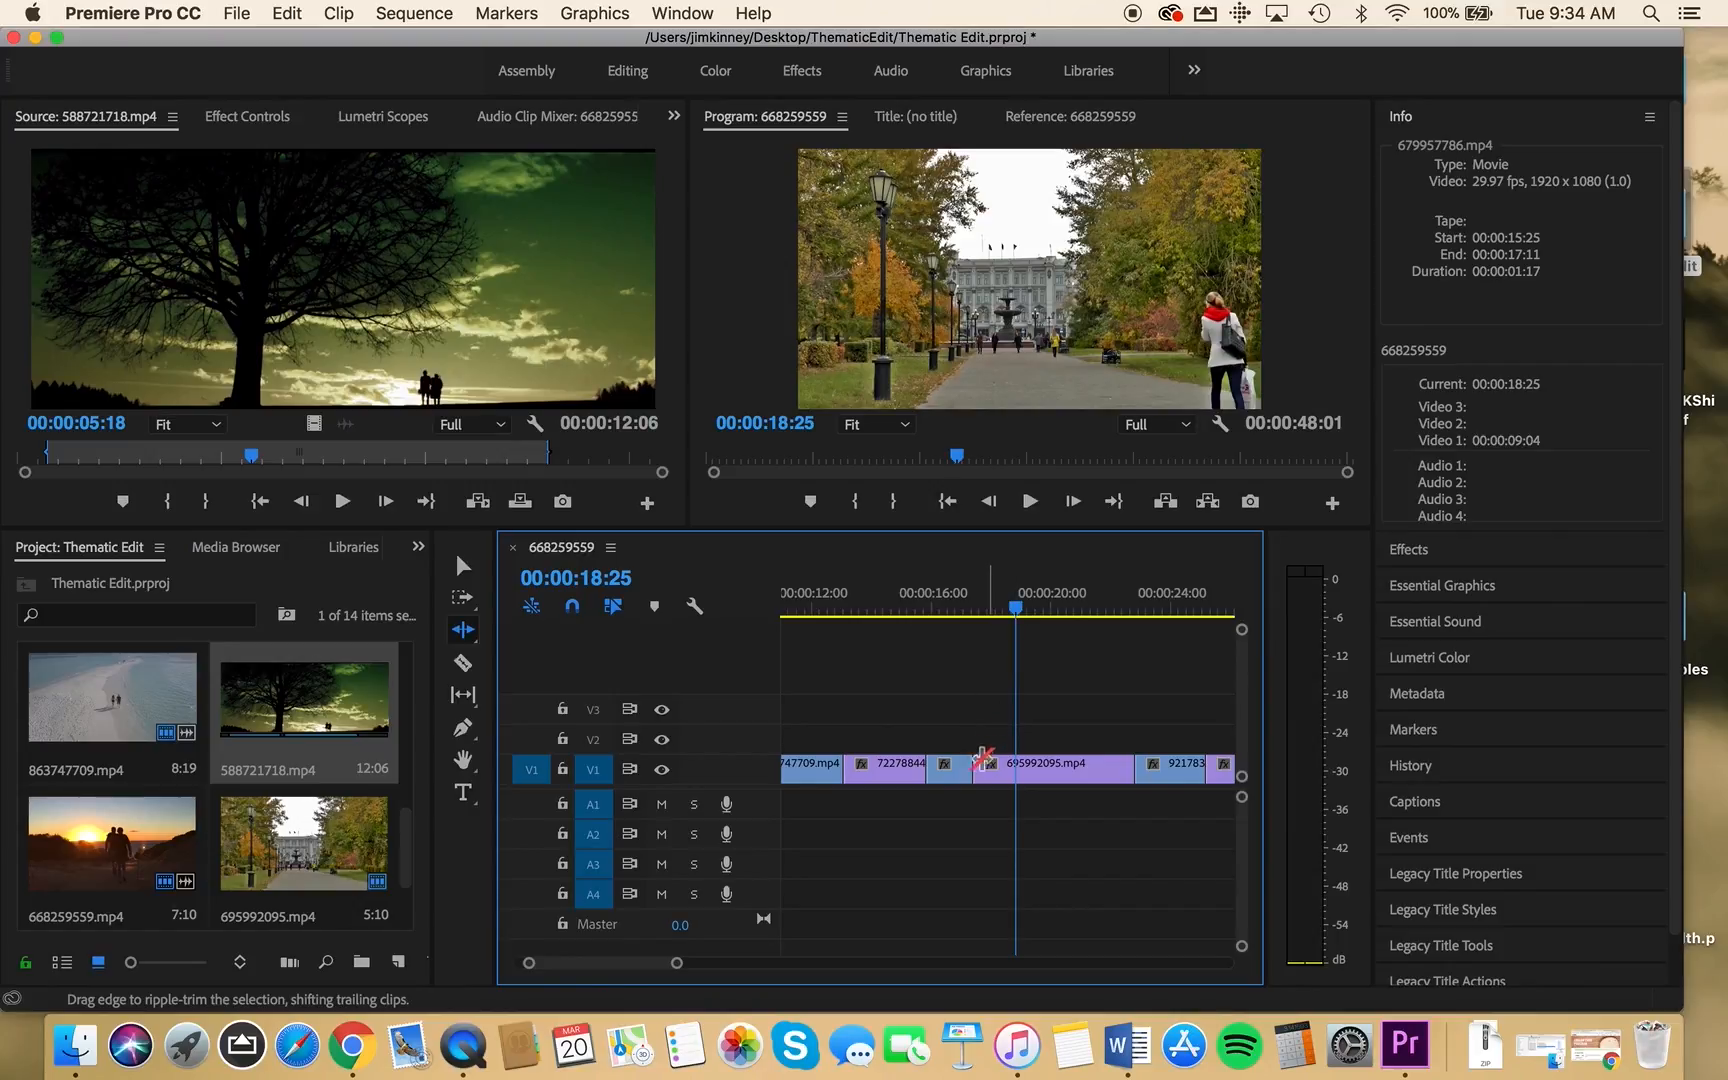
drag(982, 771, 1016, 771)
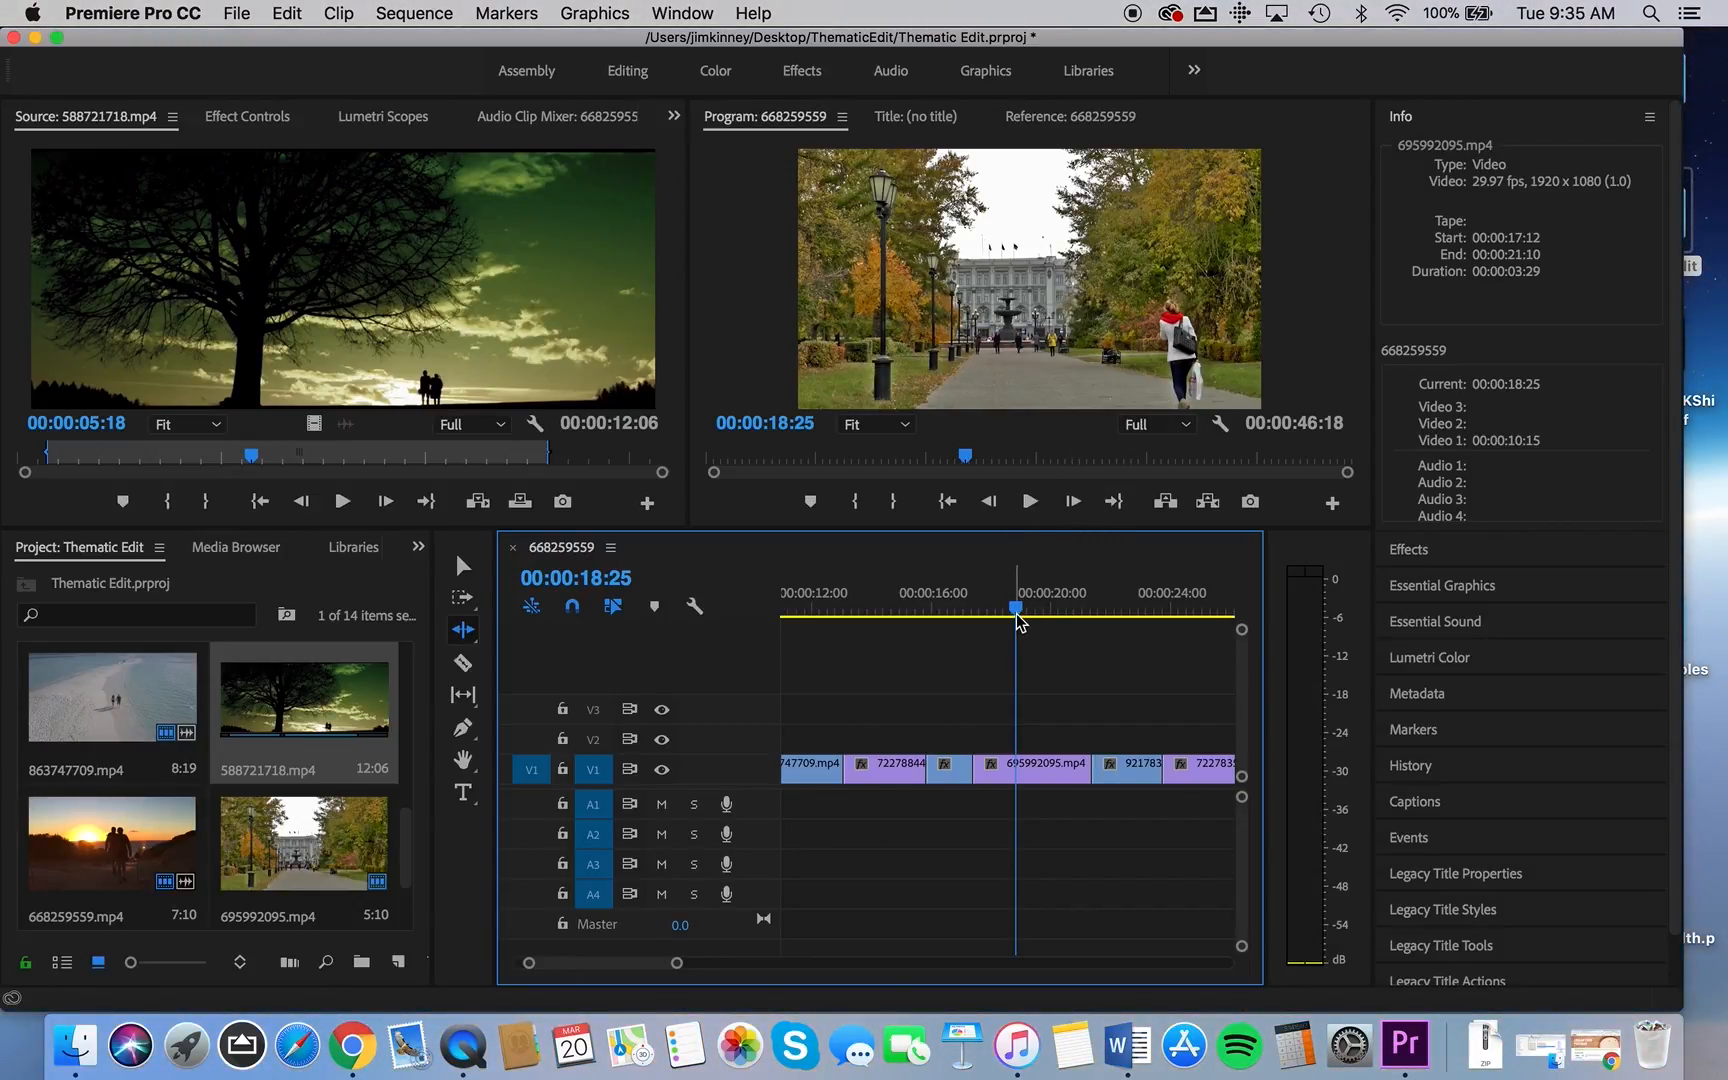
mouse_move(1016, 612)
mouse_down()
mouse_move(964, 612)
mouse_move(1077, 617)
mouse_move(967, 614)
mouse_move(1047, 614)
mouse_up()
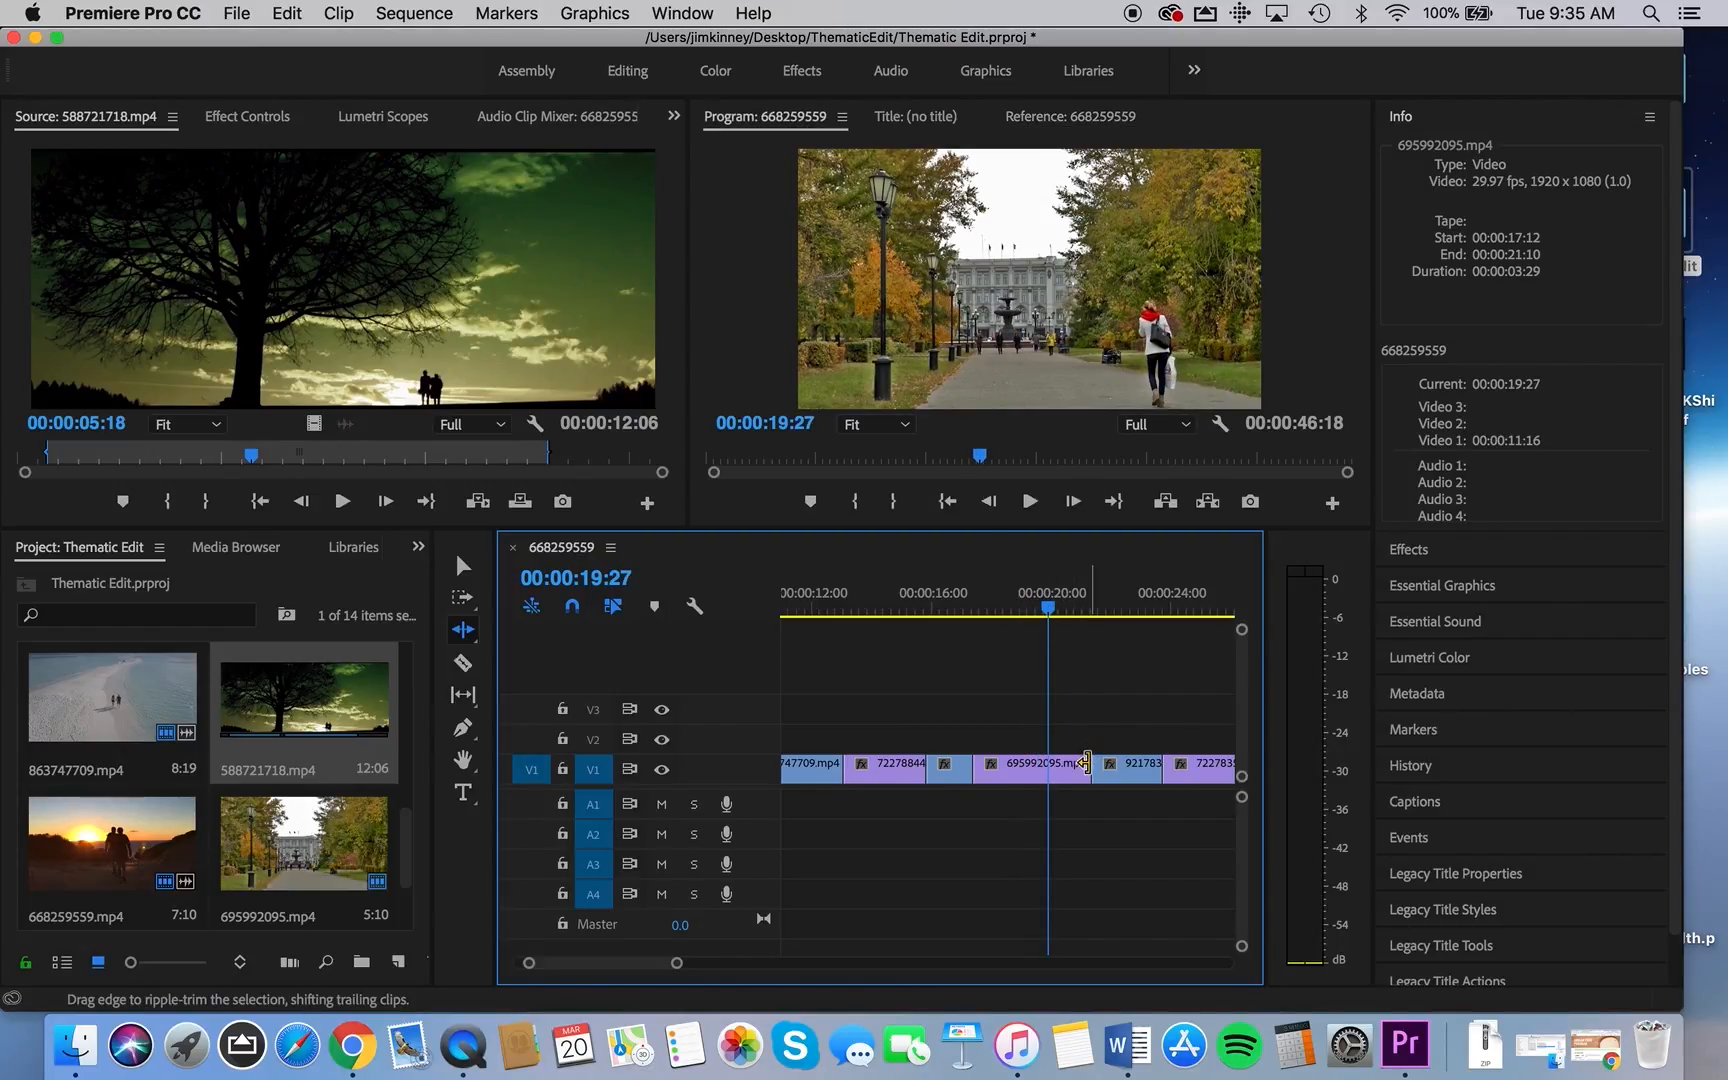
drag(1088, 778, 1048, 778)
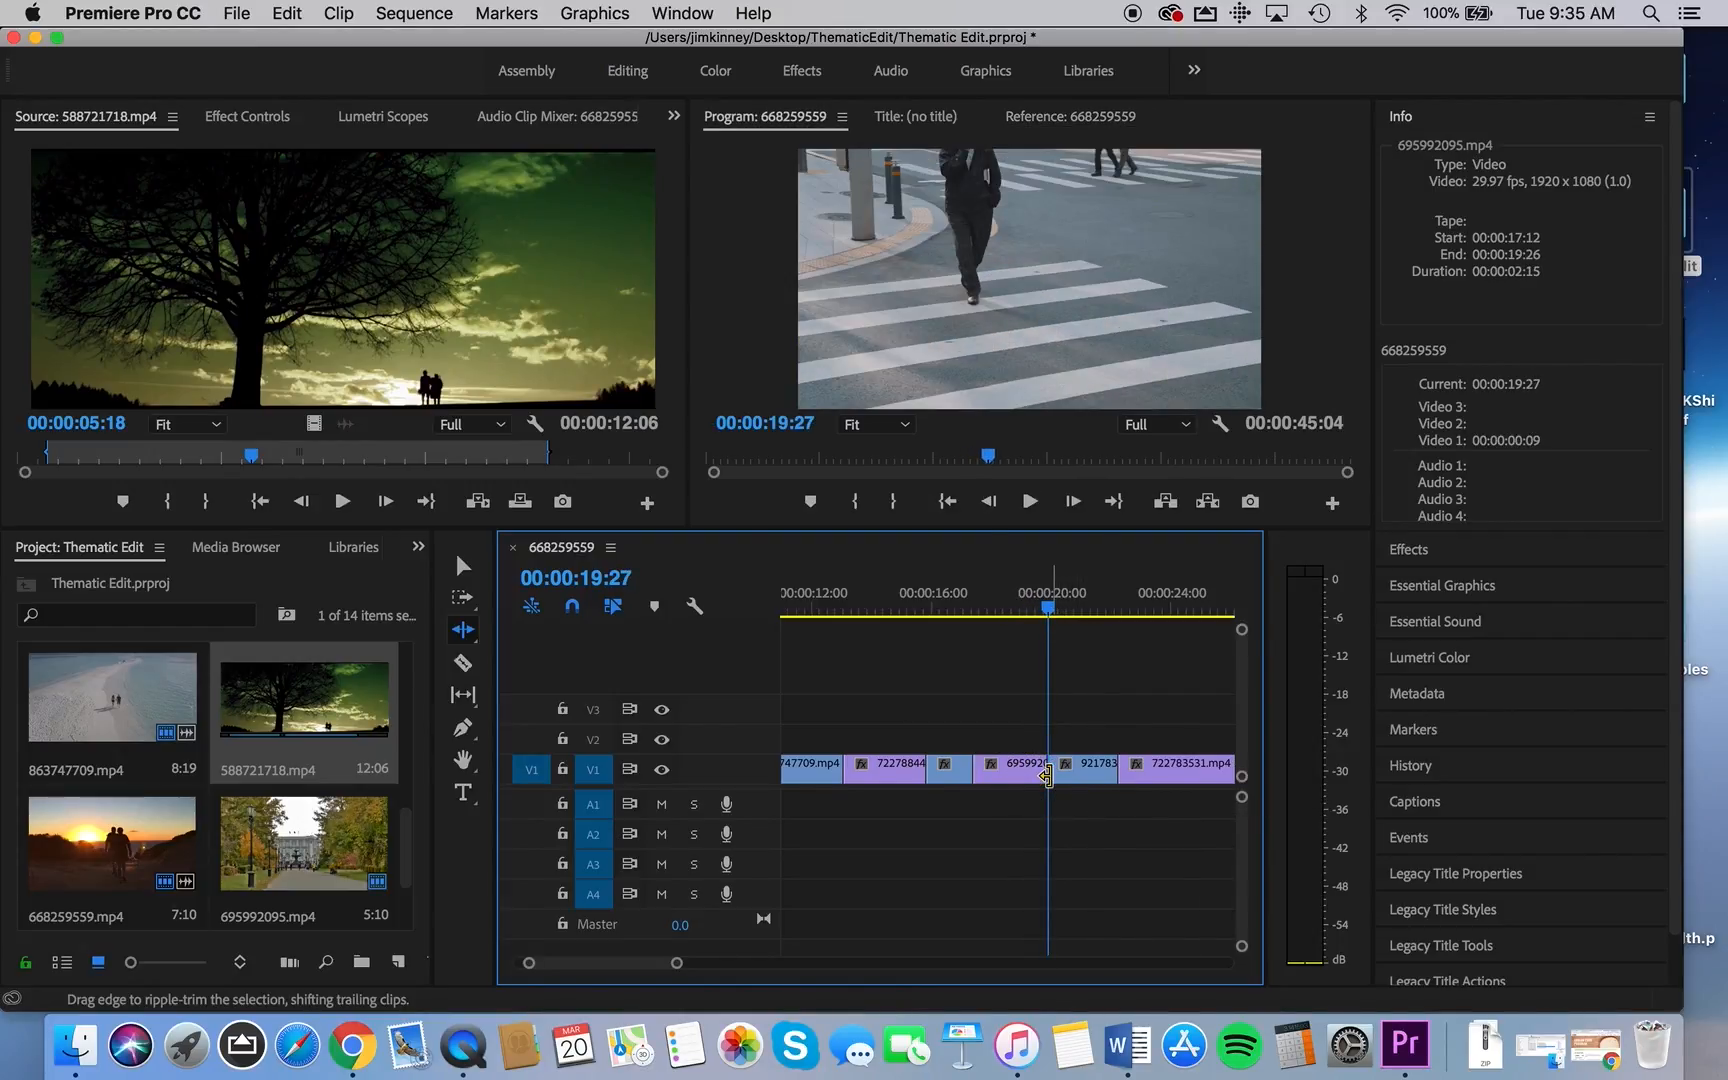
Ripple-trim the end of 921783278.mp4 to 00:00:21:03 and the end of 722783531.mp4 to 00:00:23:09
drag(1050, 610, 1088, 630)
drag(1117, 778, 1080, 776)
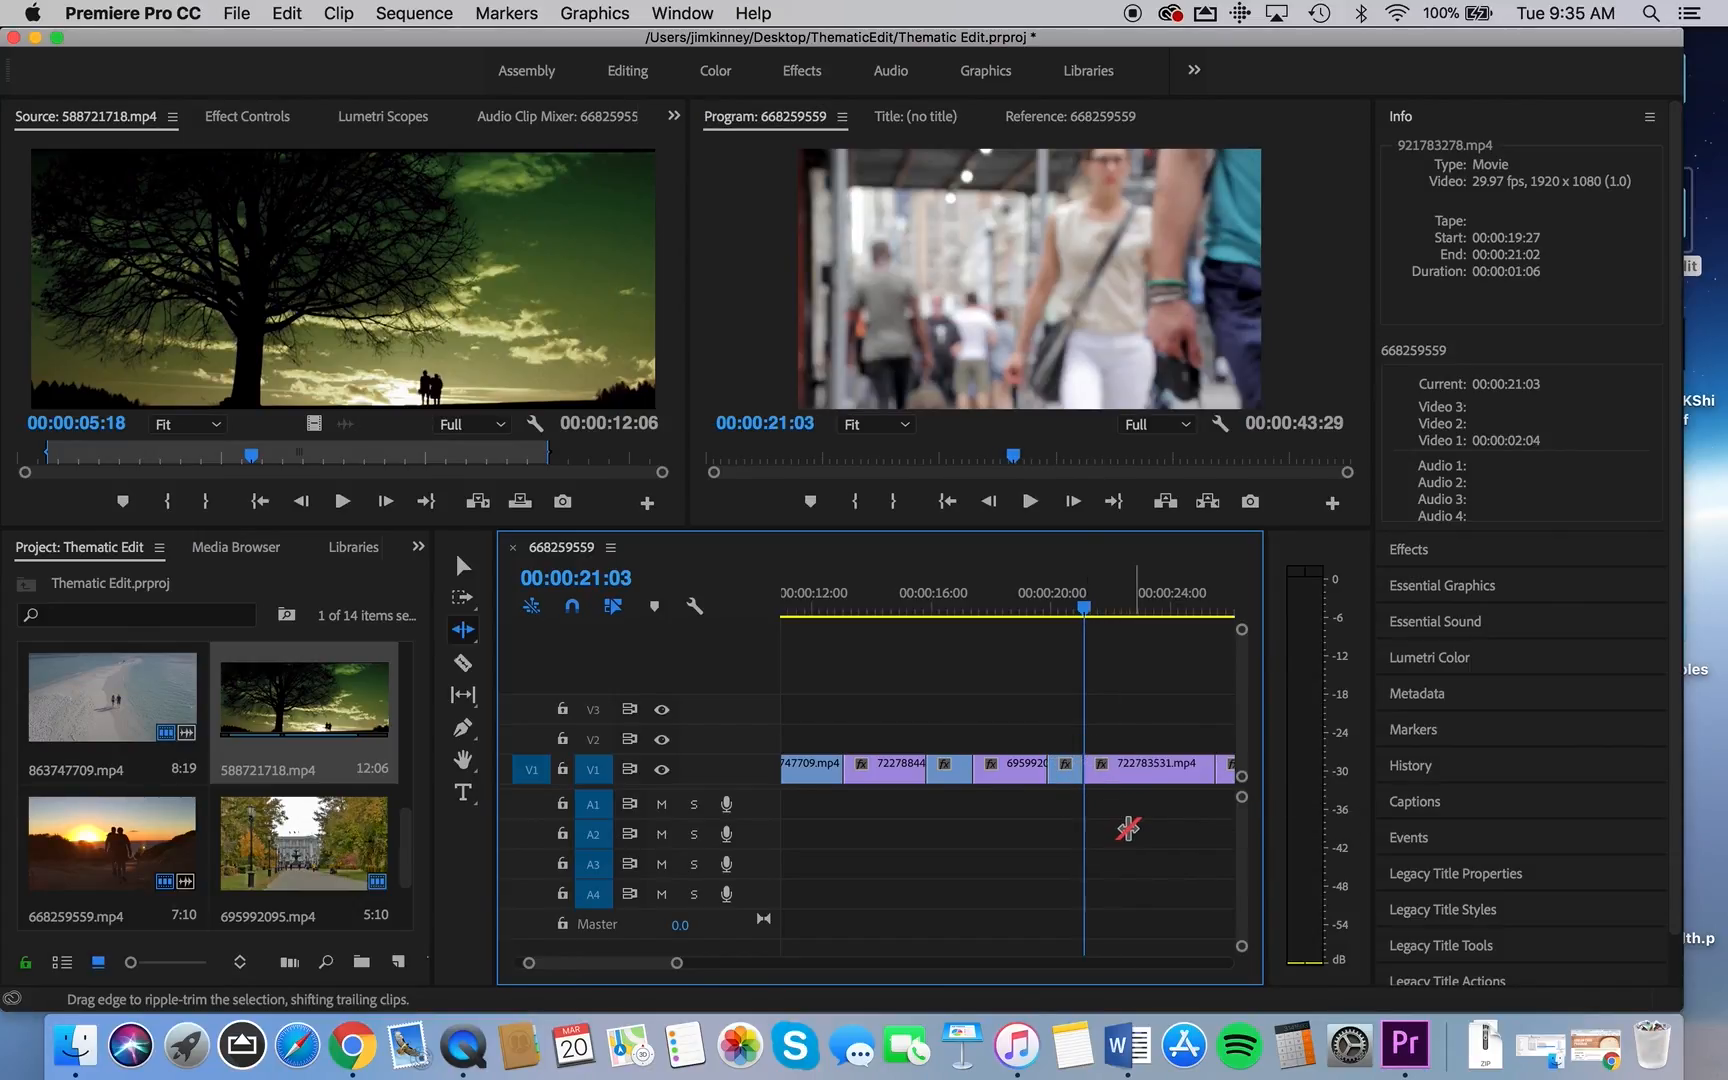
drag(1083, 610, 1148, 629)
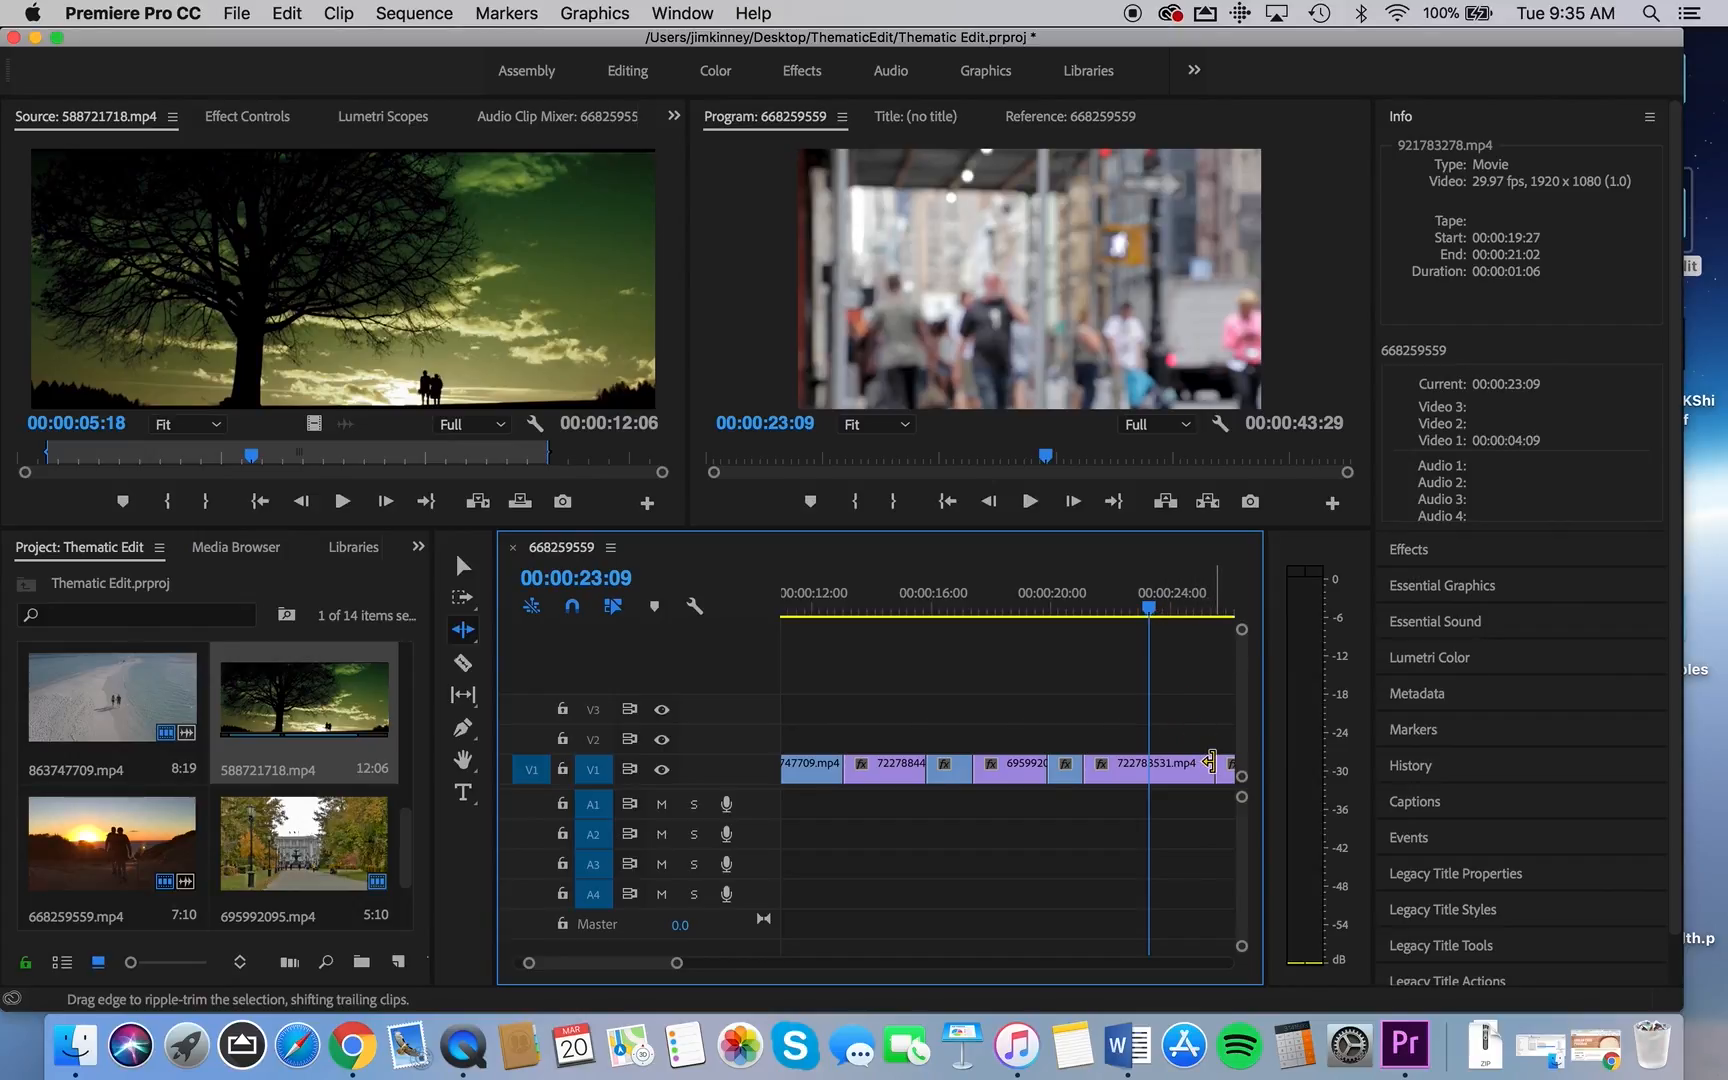
drag(1210, 770, 1149, 774)
Ripple-trim the start of 766612123.mp4 to its frame at 00:00:24:18 and its end to 00:00:26:25
drag(1143, 608, 1184, 628)
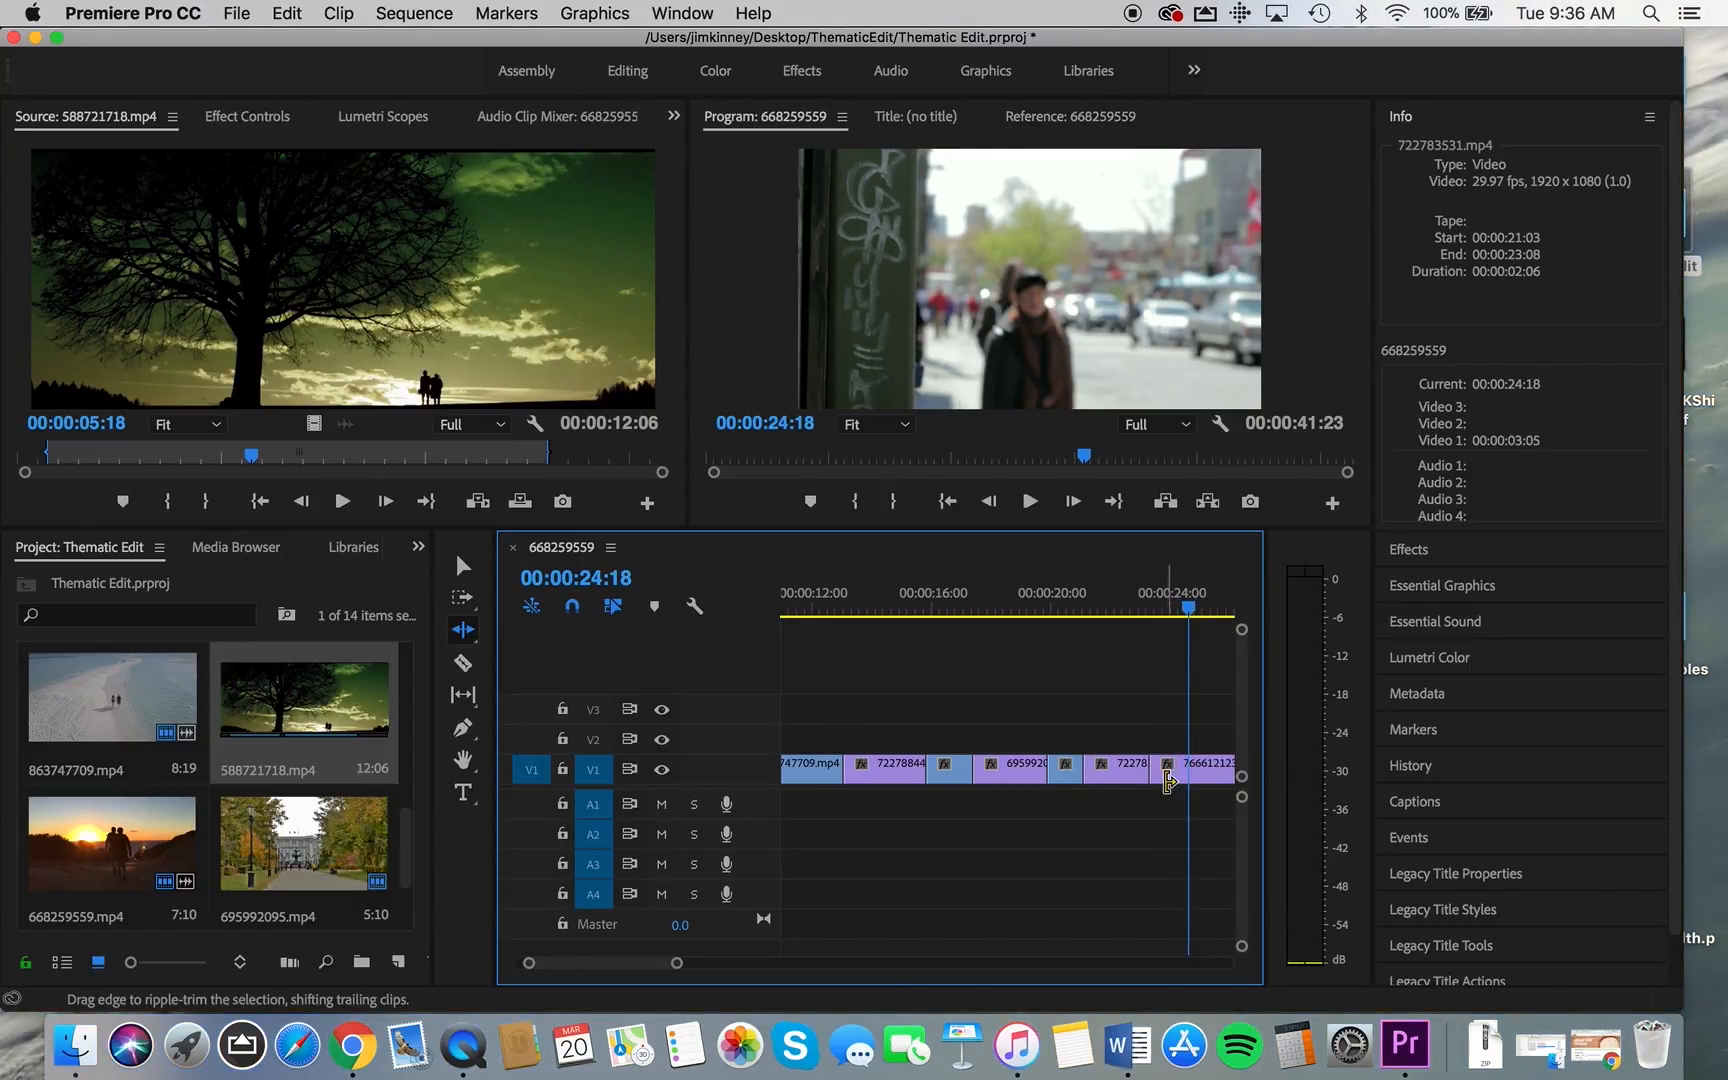
drag(1152, 769, 1190, 768)
scroll(1085, 840, right, 4)
scroll(1085, 843, right, 4)
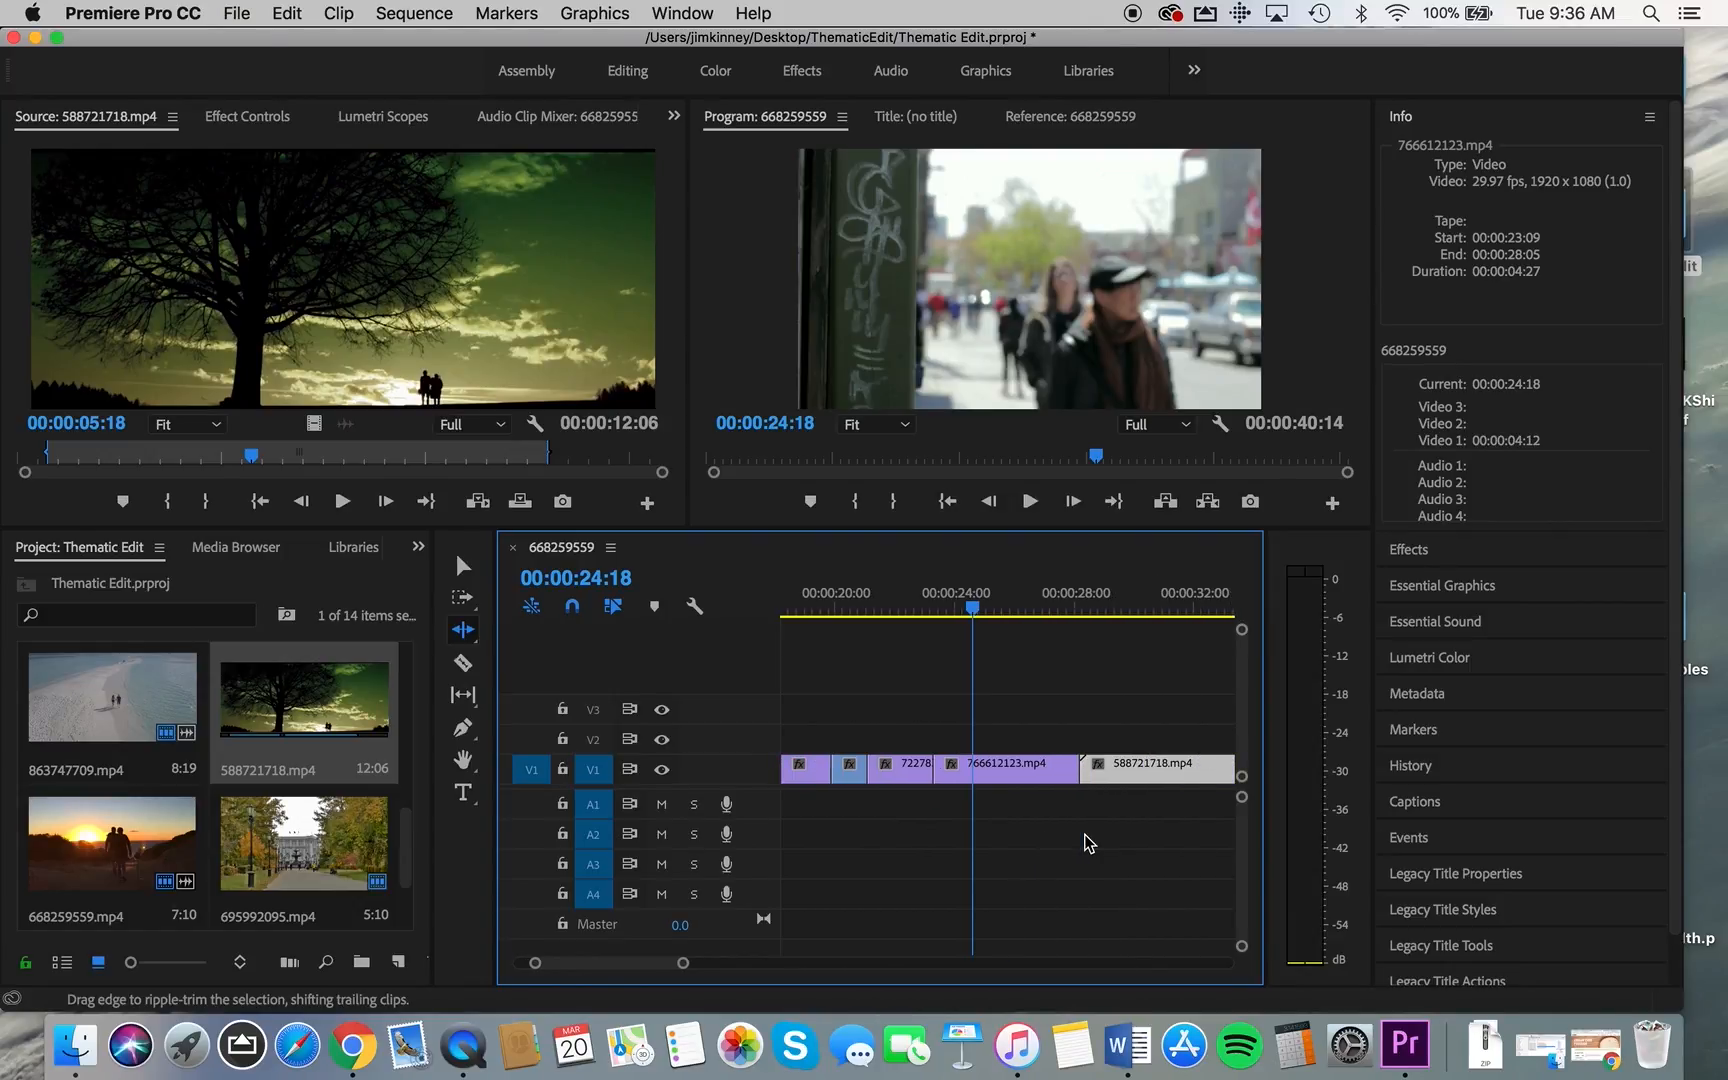
click(1079, 768)
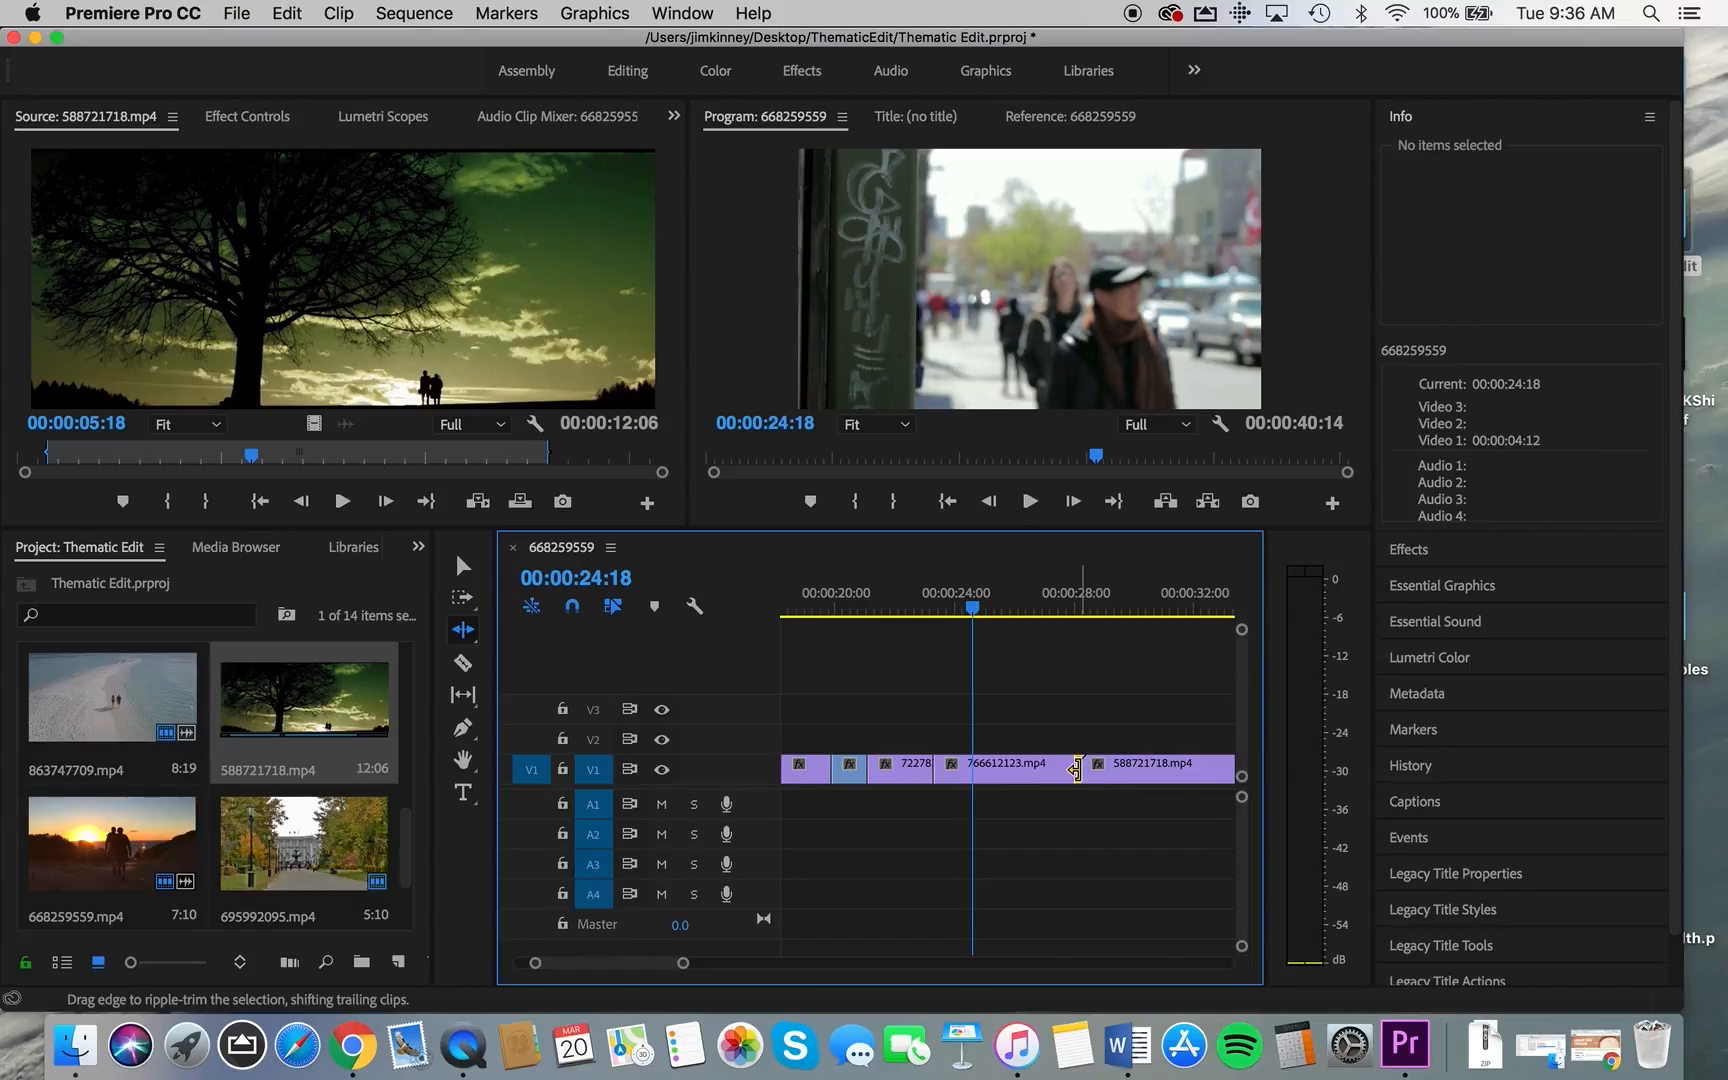
mouse_move(1045, 610)
mouse_down()
mouse_move(1076, 610)
mouse_move(1039, 612)
mouse_up()
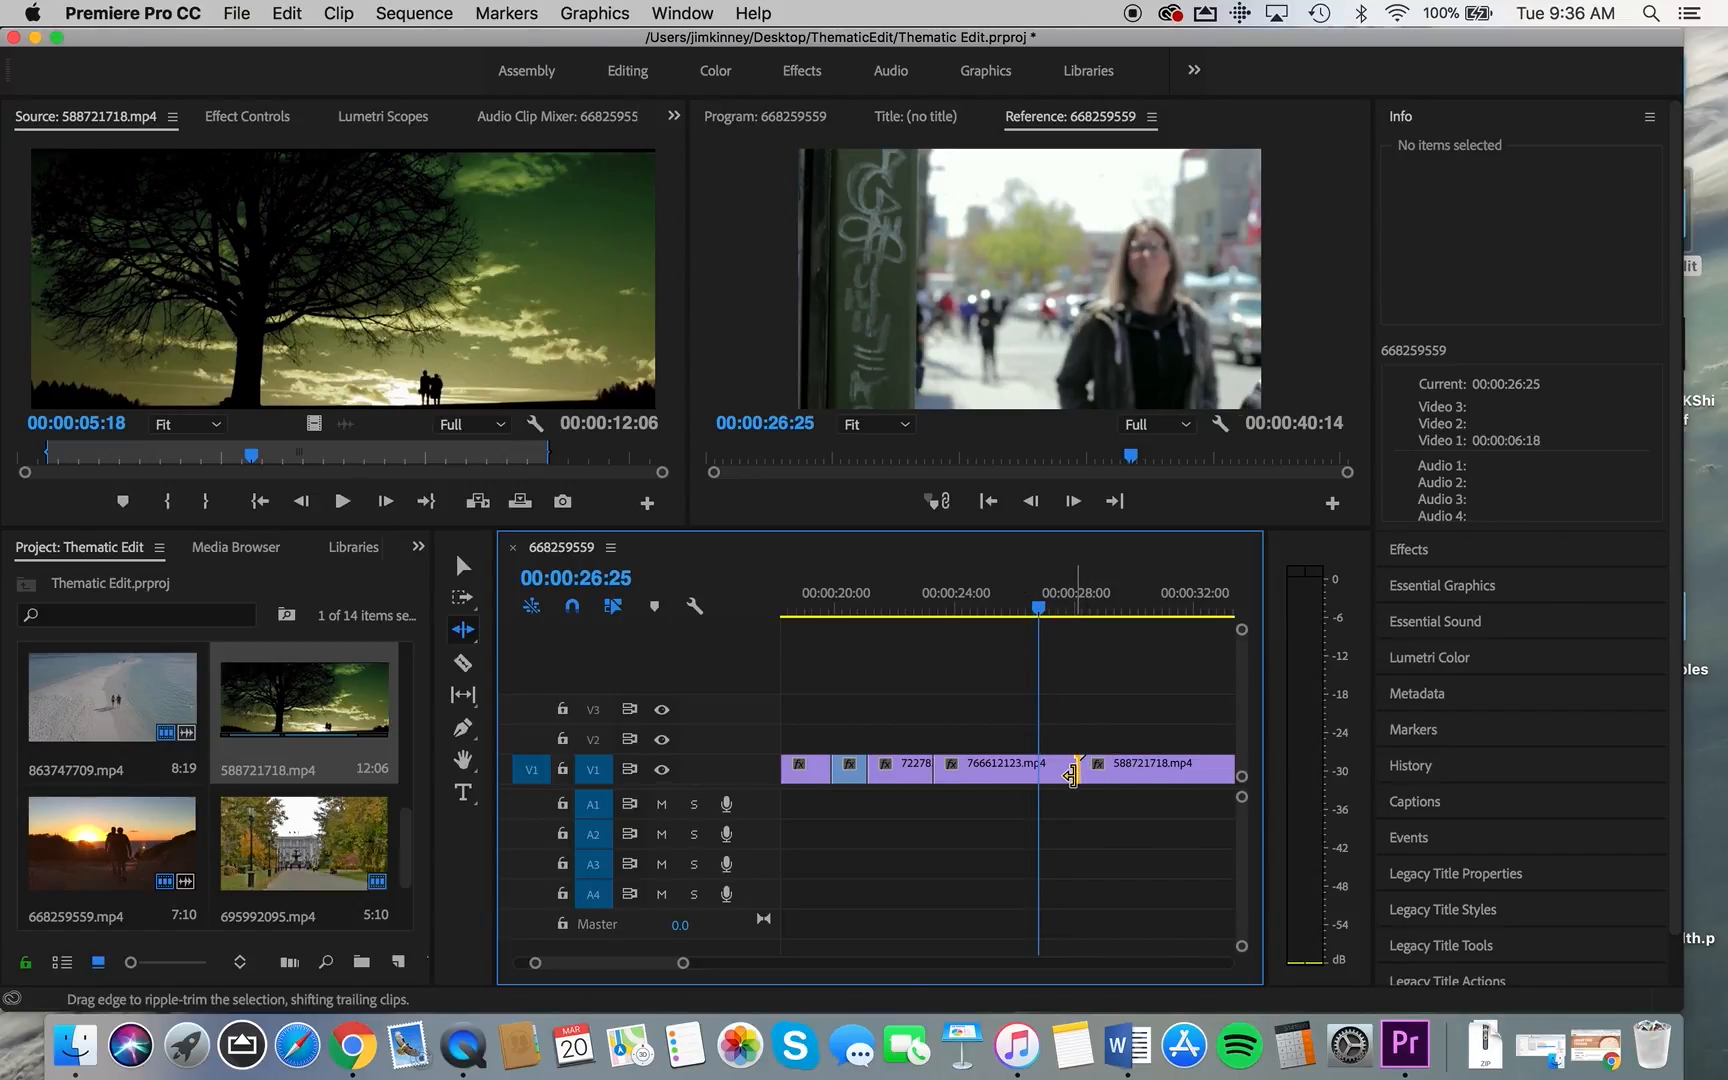
drag(1075, 773, 1038, 770)
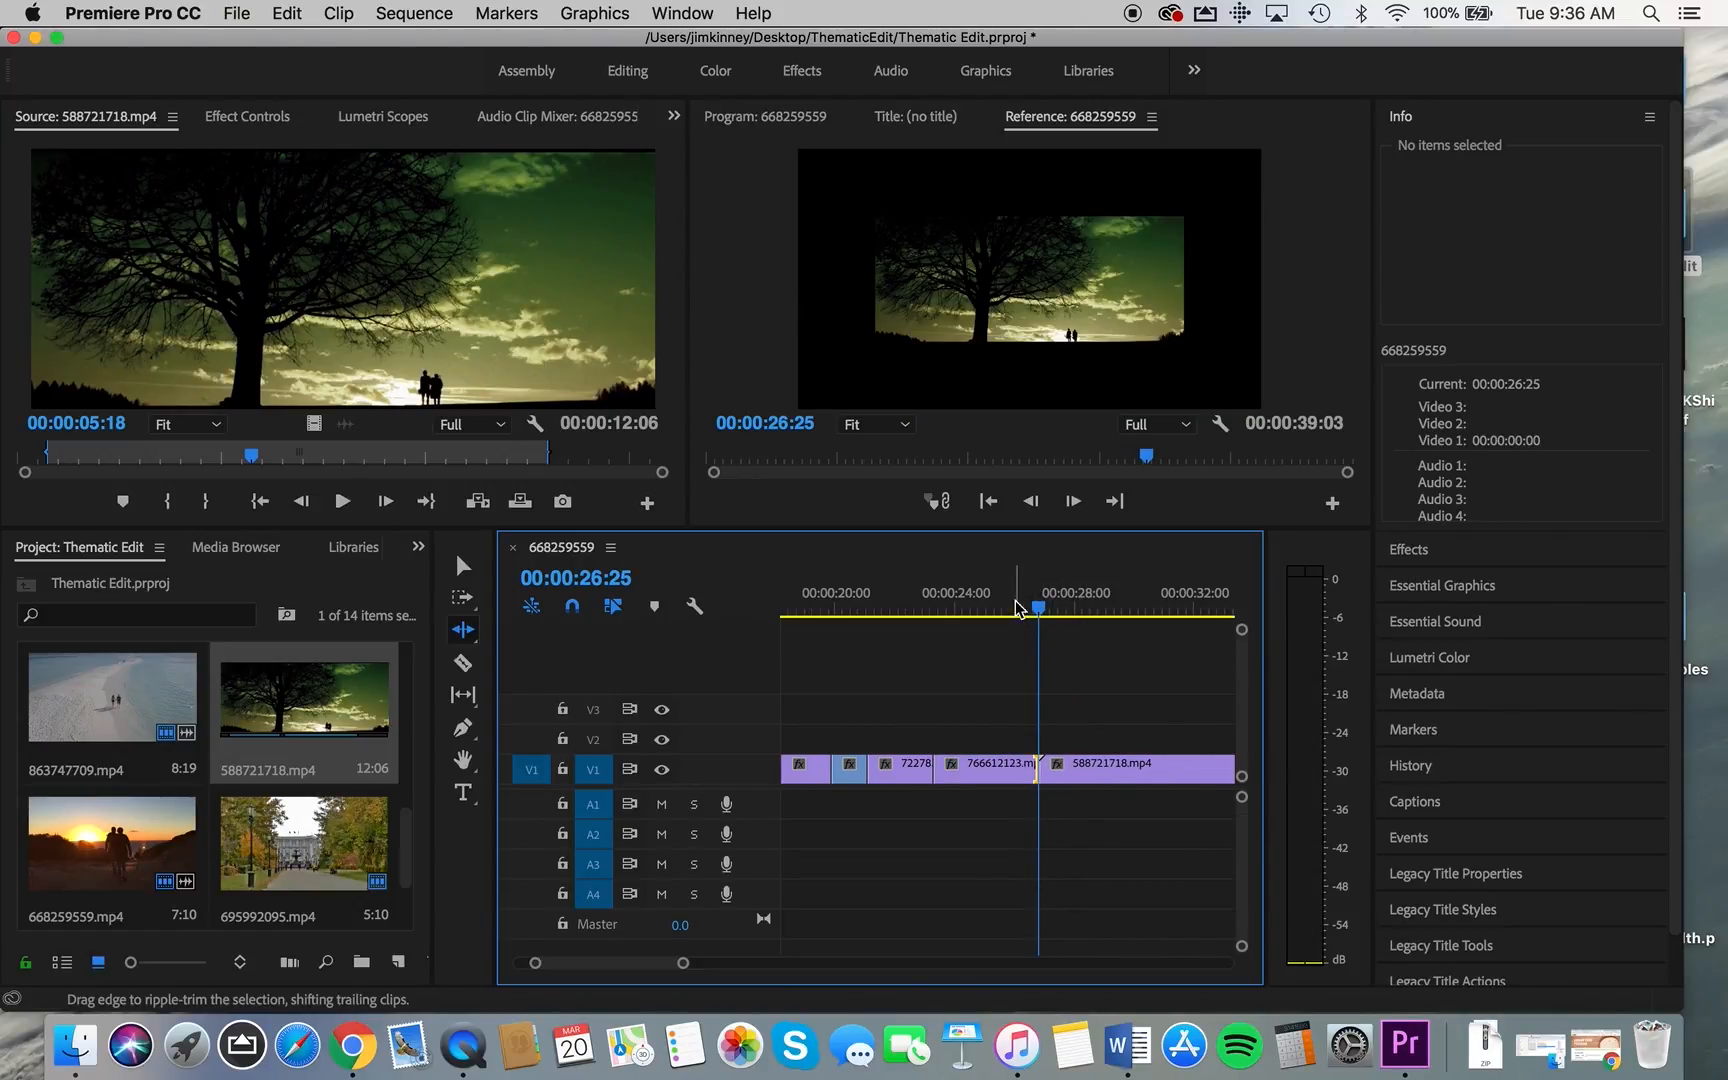
Ripple-trim the end of 766612123.mp4 to 00:00:25:19 and the end of 588721718.mp4 to 00:00:33:05
drag(1038, 610, 932, 606)
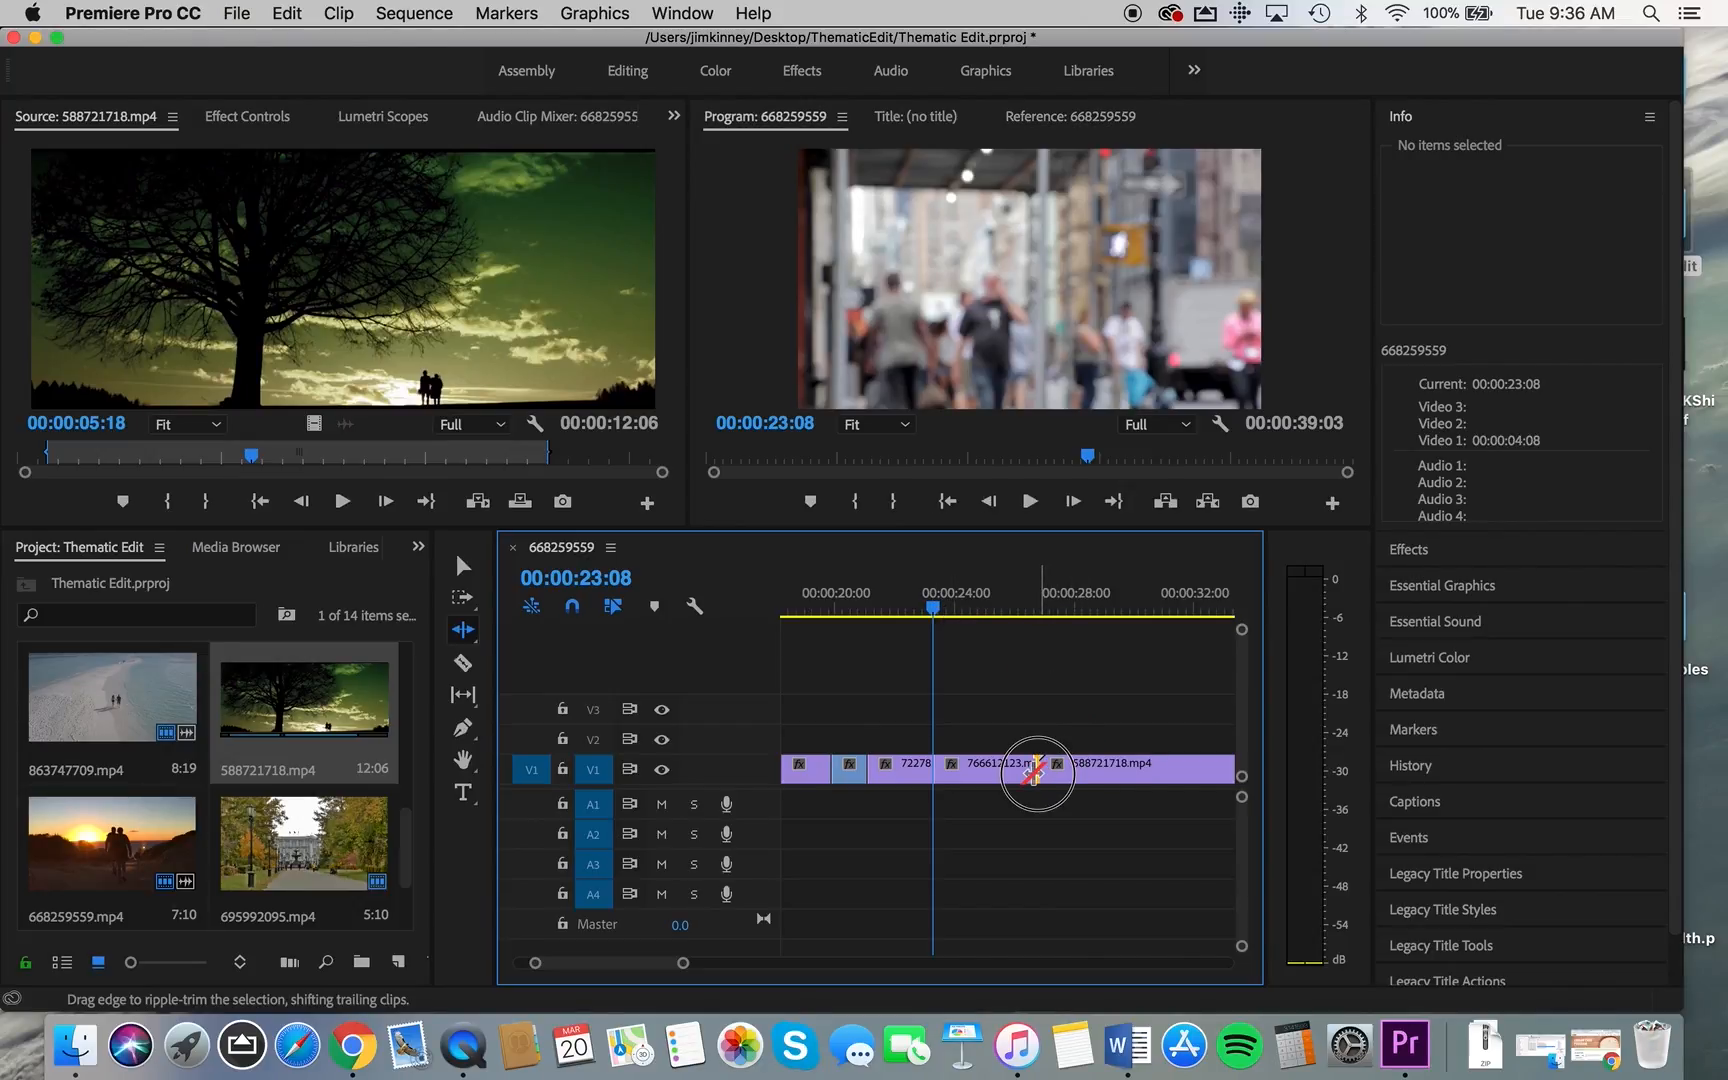
drag(930, 612, 1005, 622)
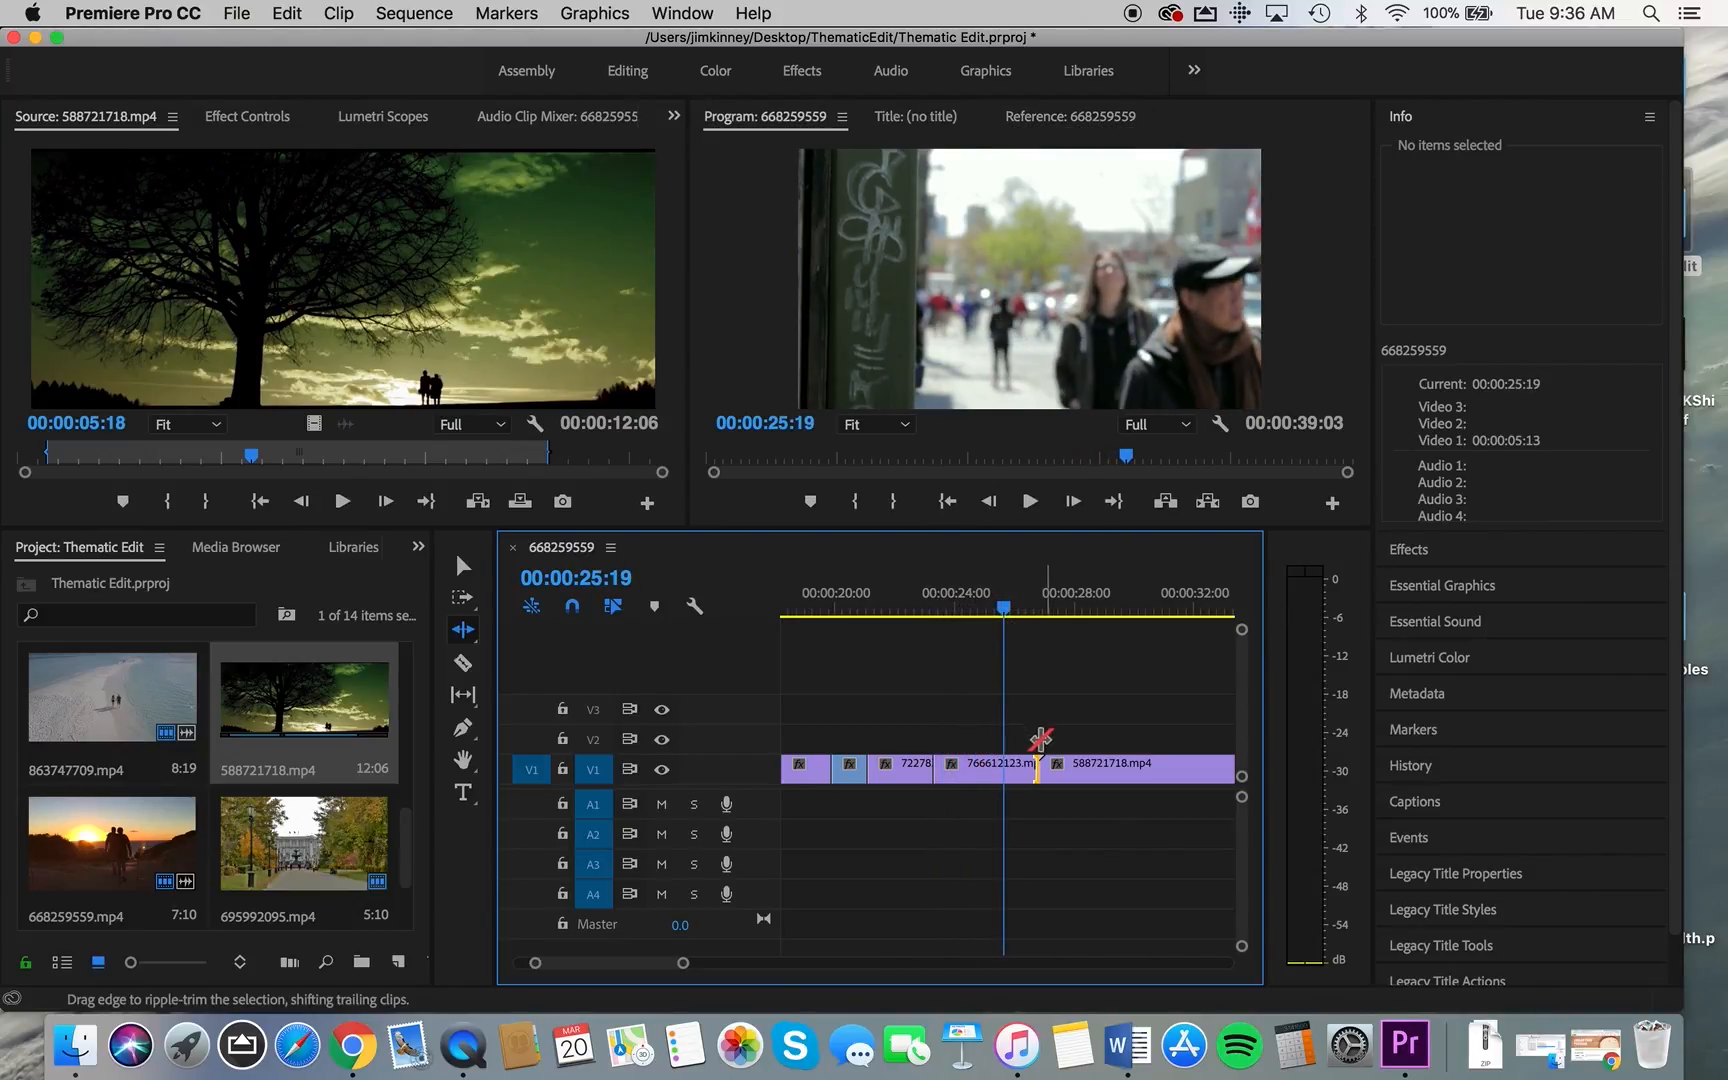
drag(1034, 769, 1003, 770)
drag(1003, 606, 1061, 648)
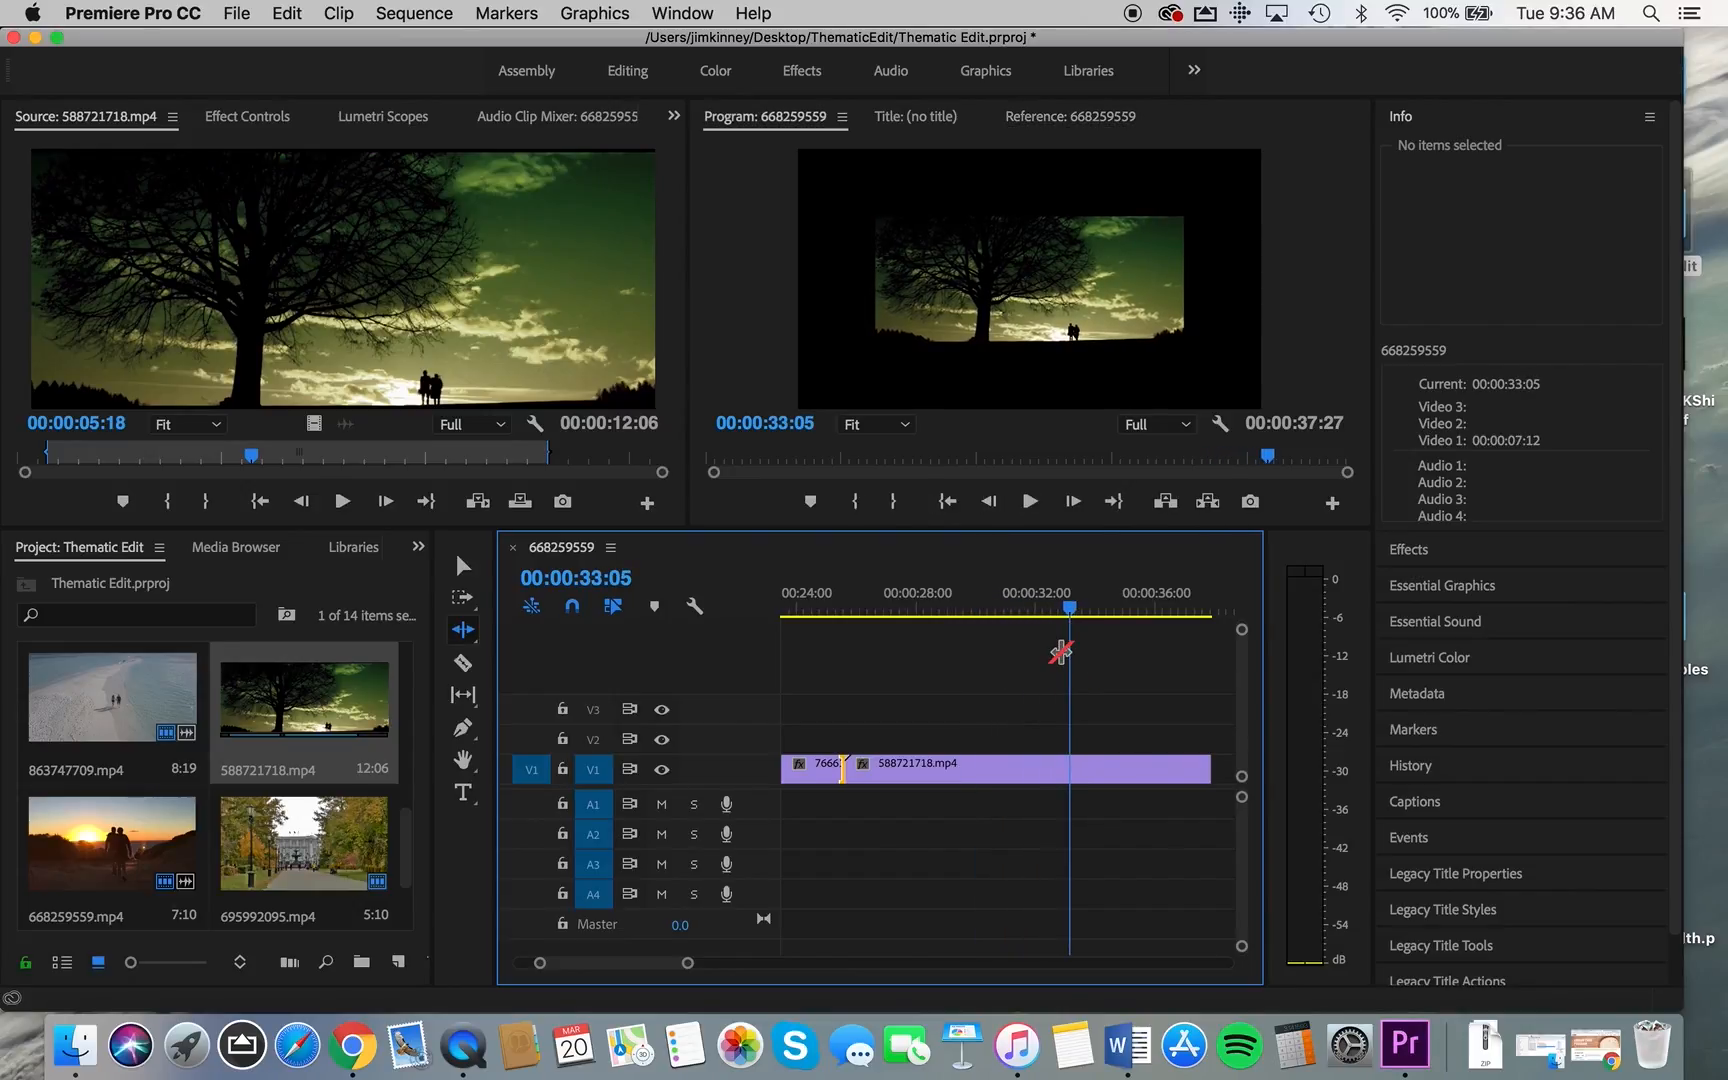
drag(1199, 773, 1068, 771)
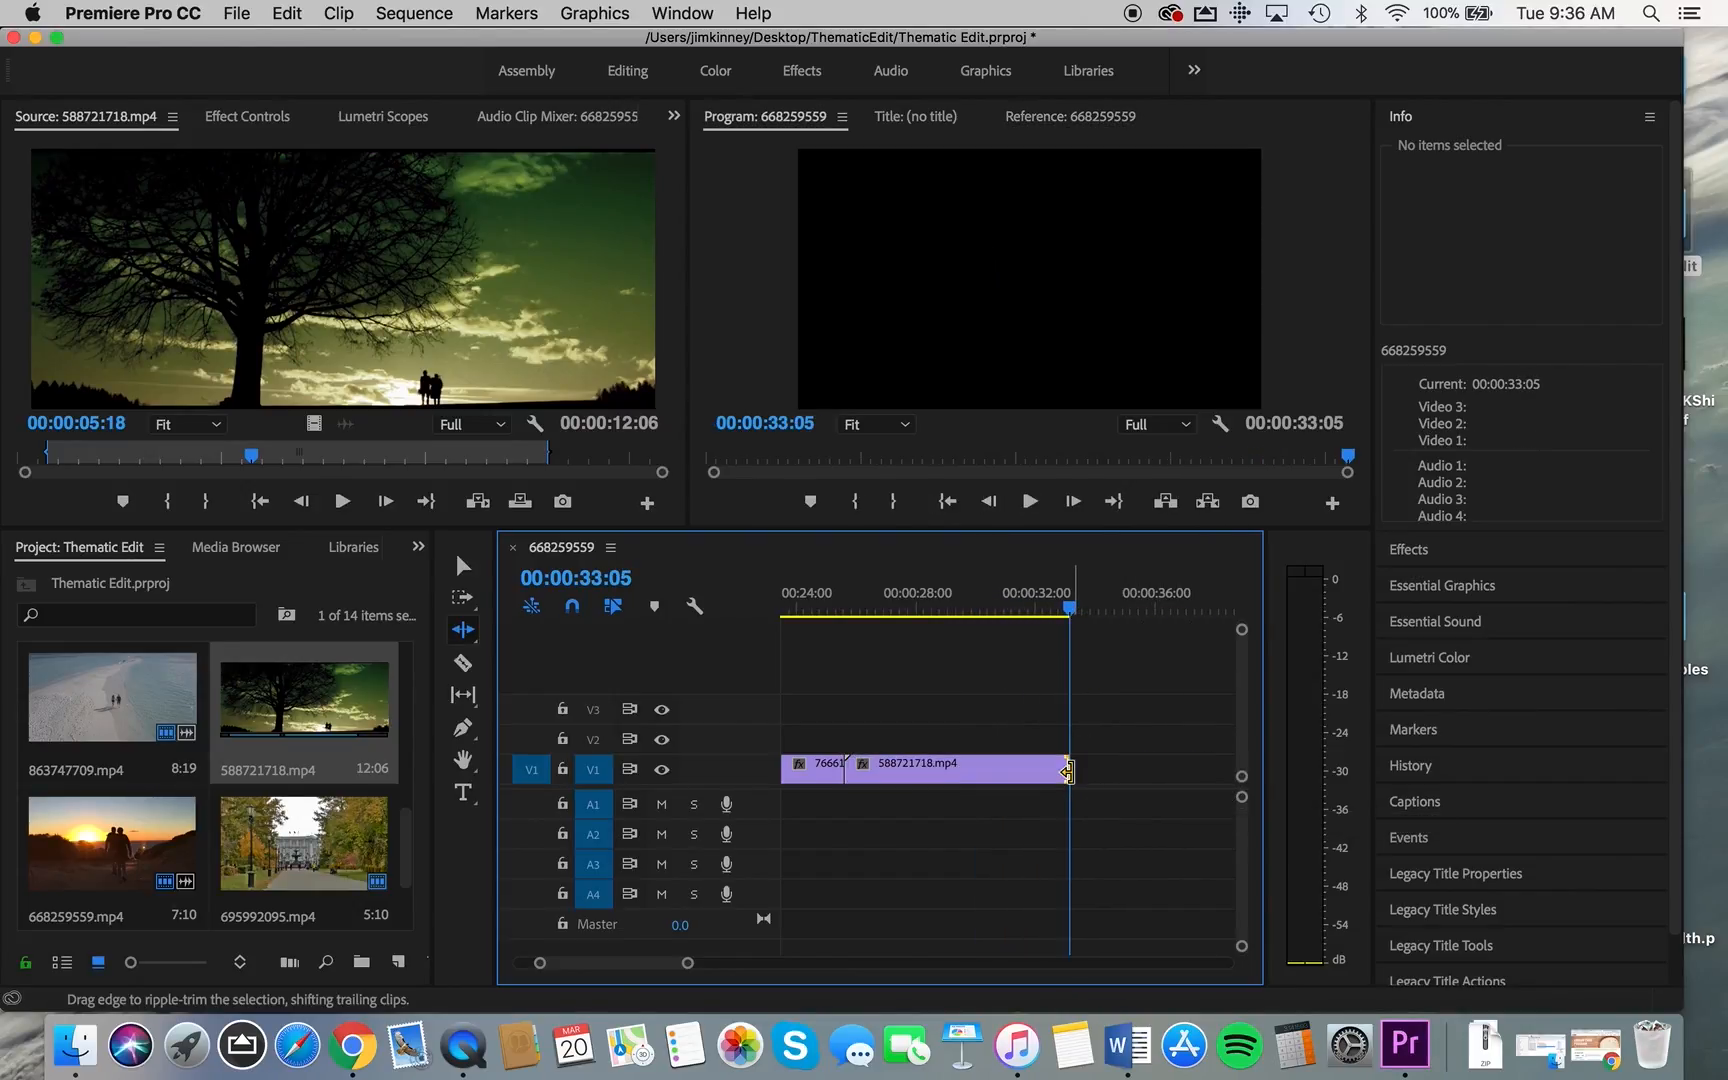
Review the last clips on V1 and ripple-delete 766612123.mp4 so 588721718.mp4 closes the gap
drag(1068, 620, 985, 656)
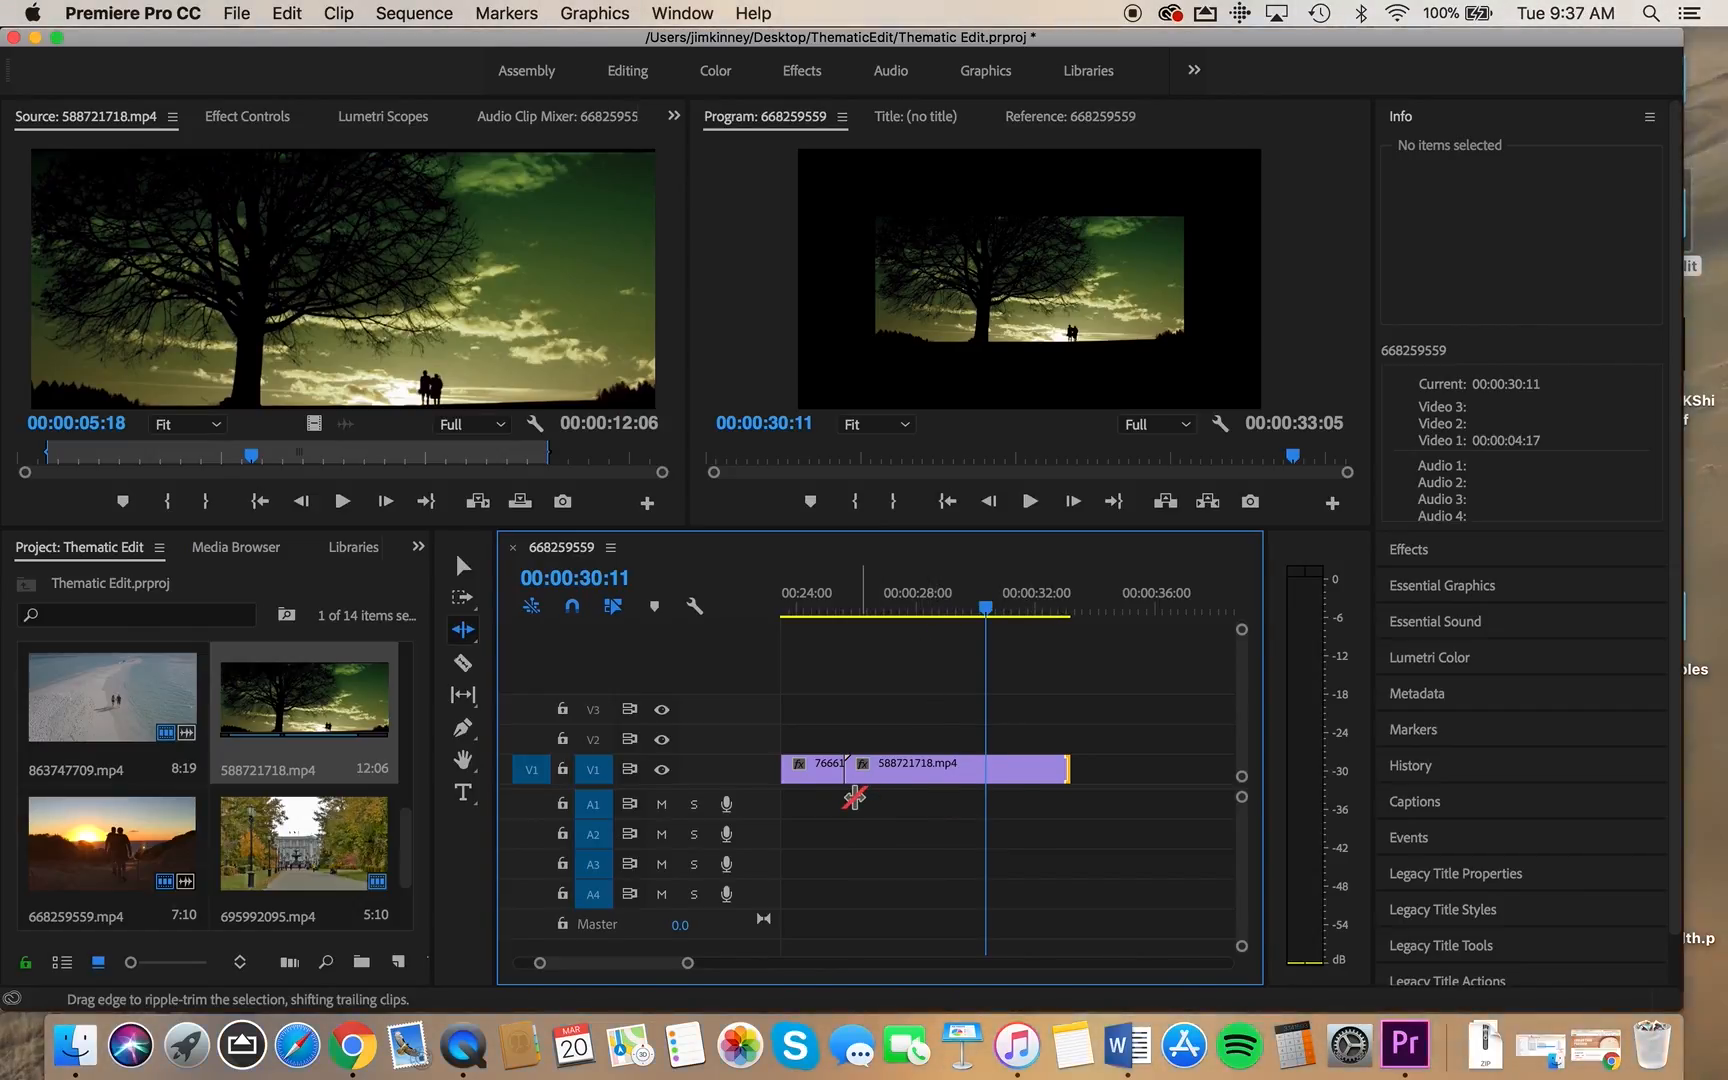
scroll(856, 799, left, 5)
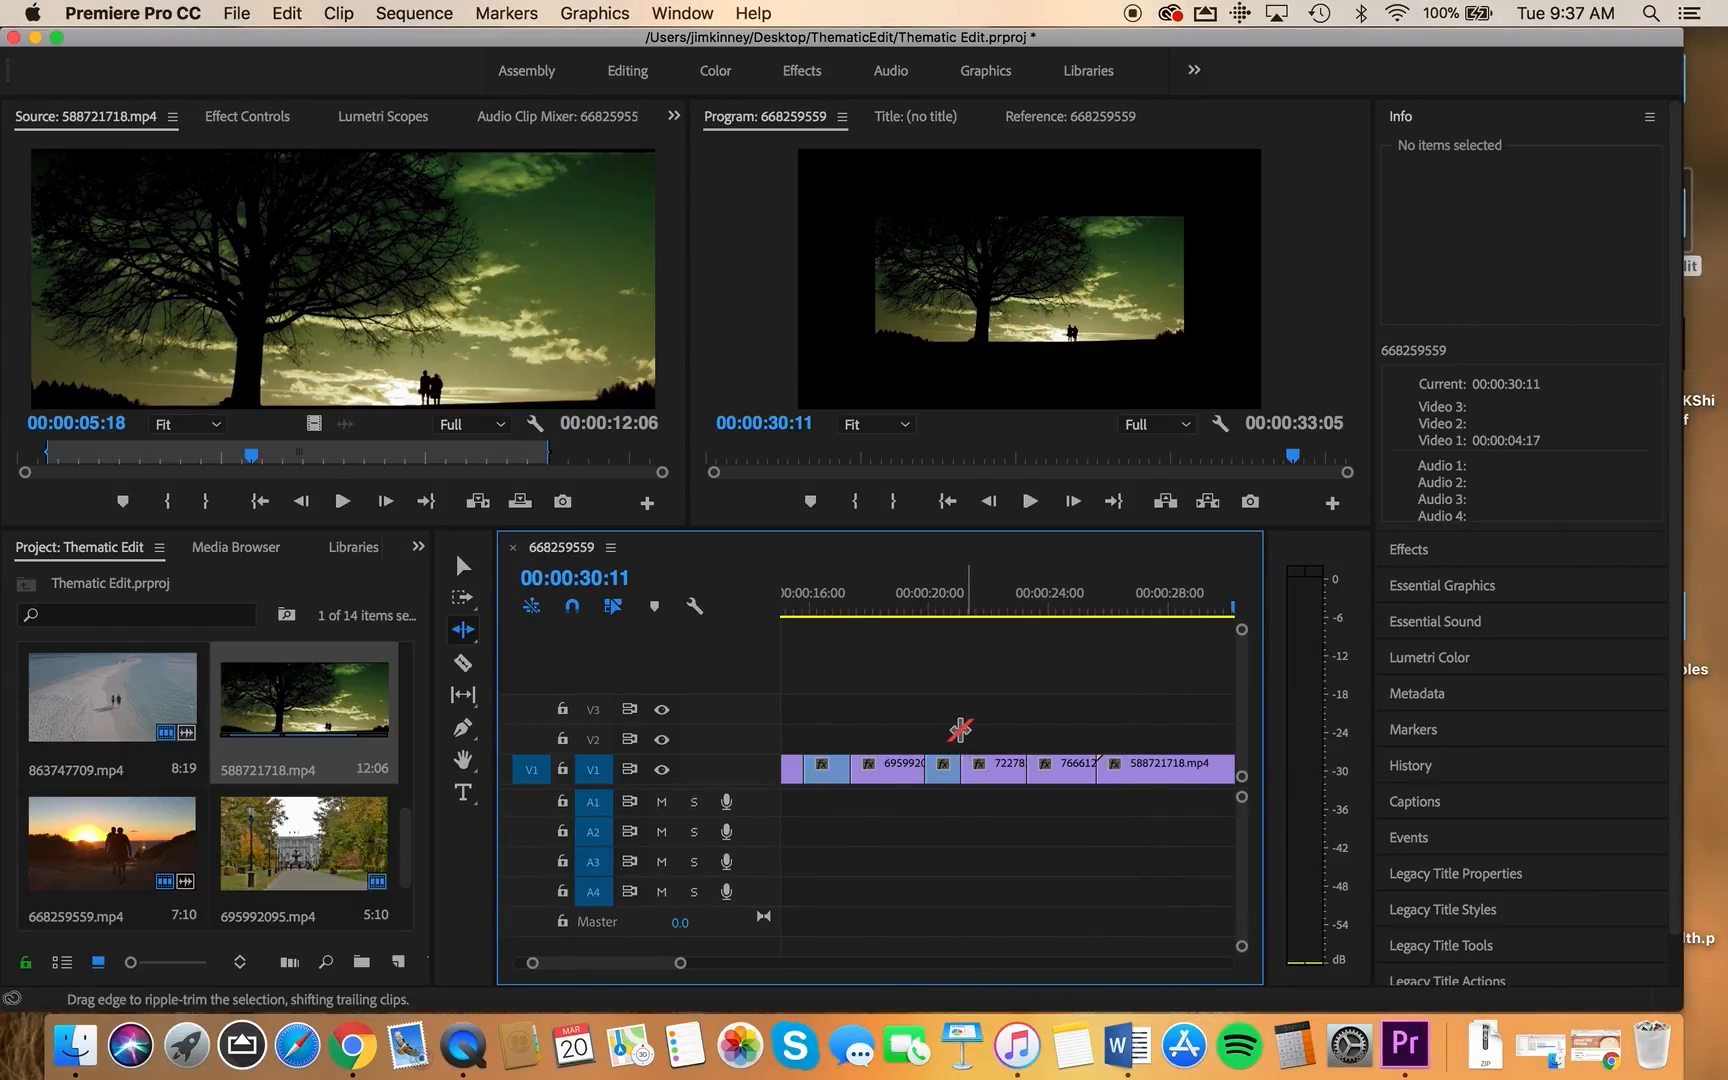
scroll(962, 734, right, 3)
drag(1130, 610, 895, 625)
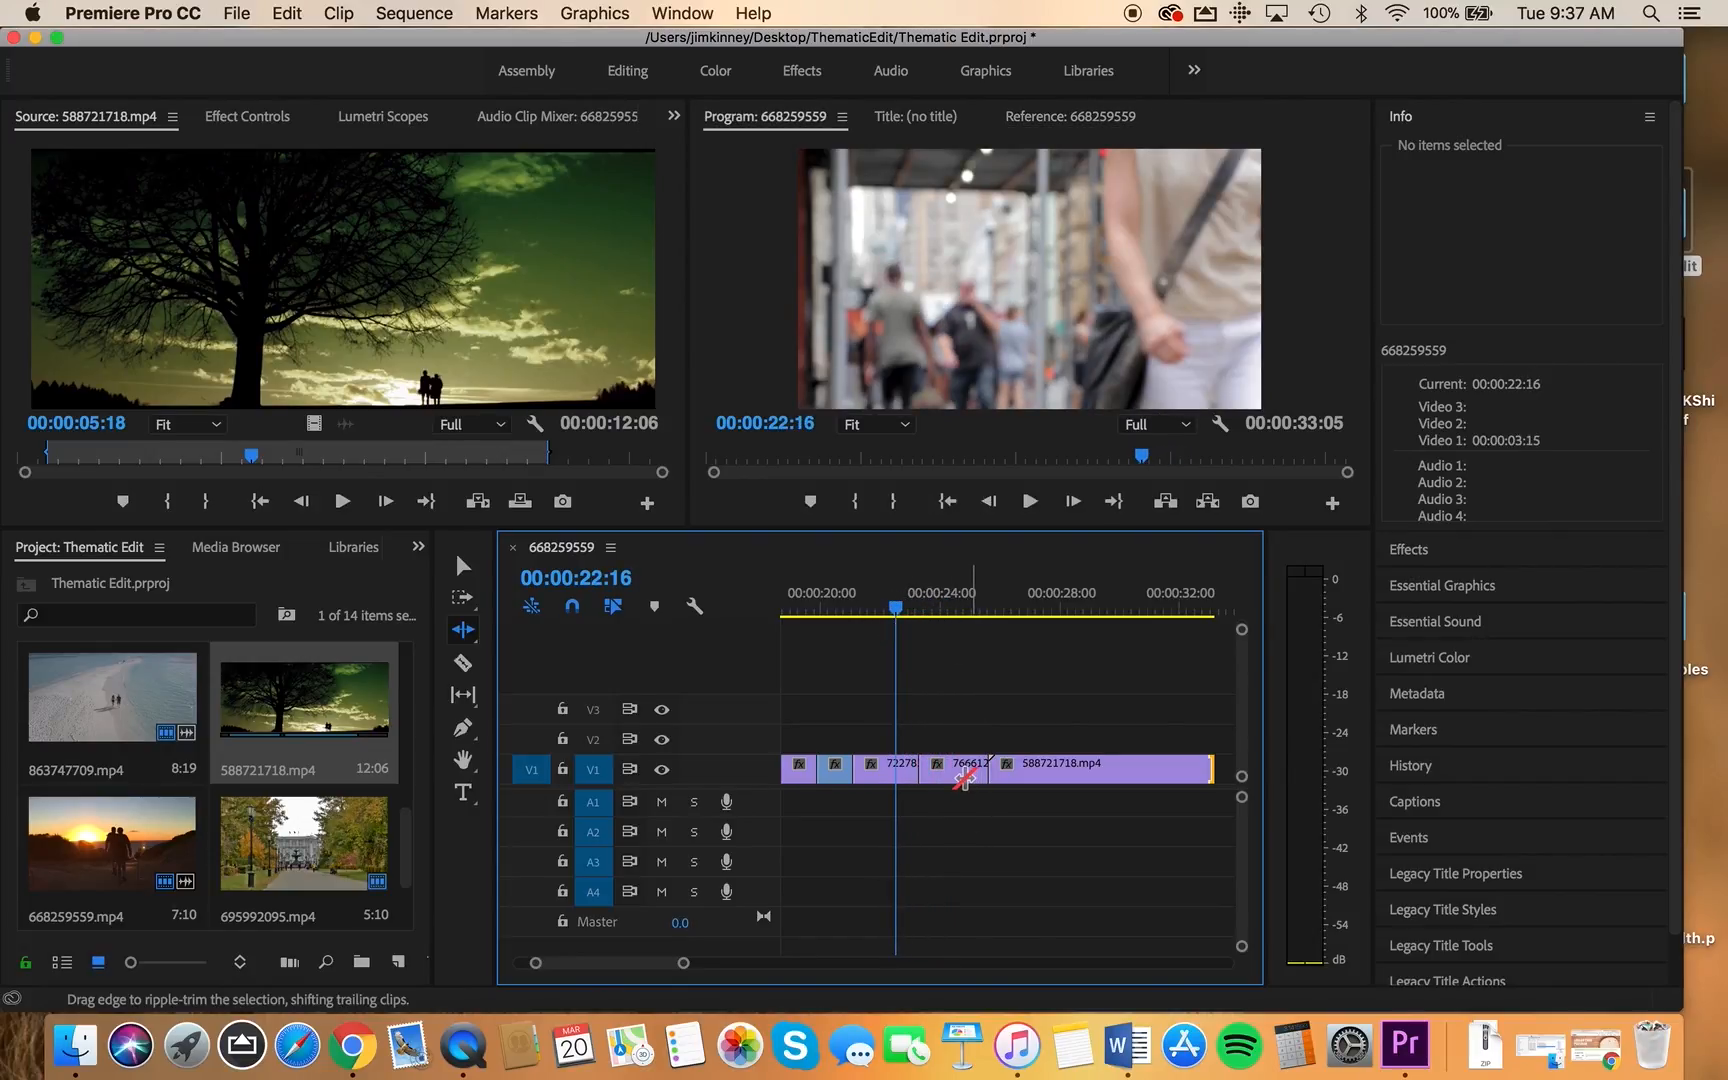
click(463, 566)
click(968, 777)
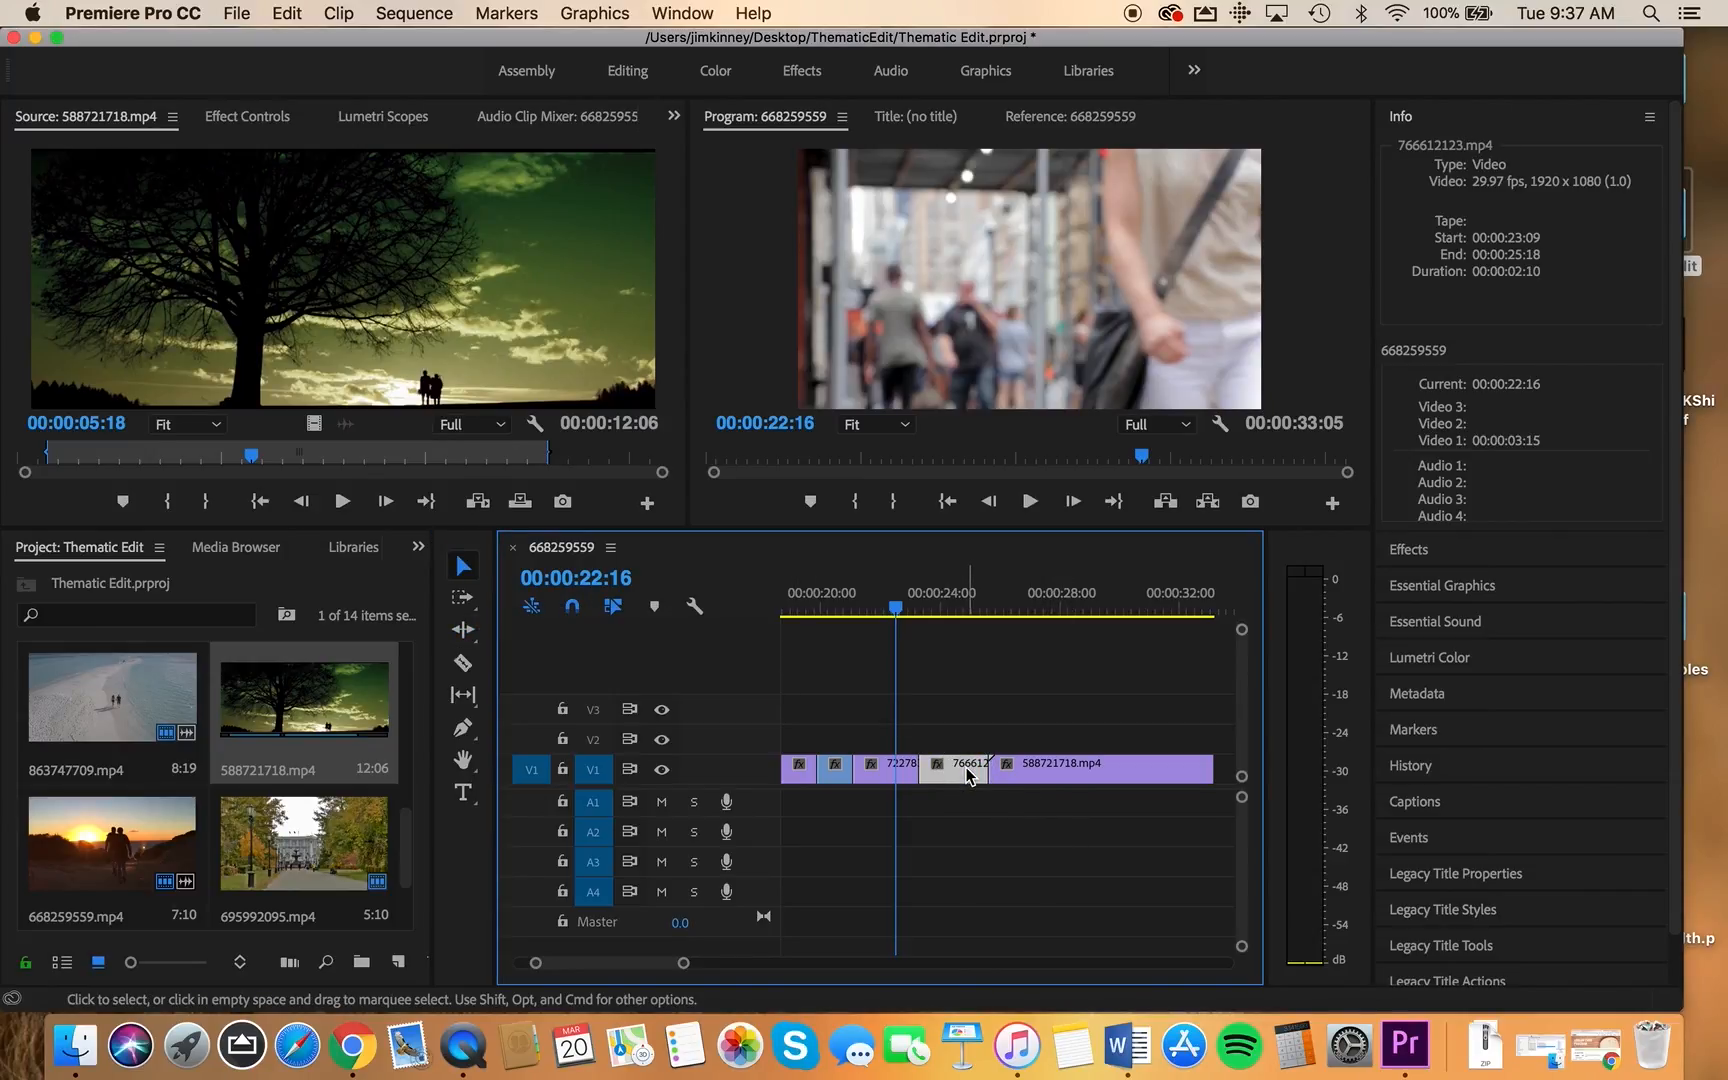
key(alt+BackSpace)
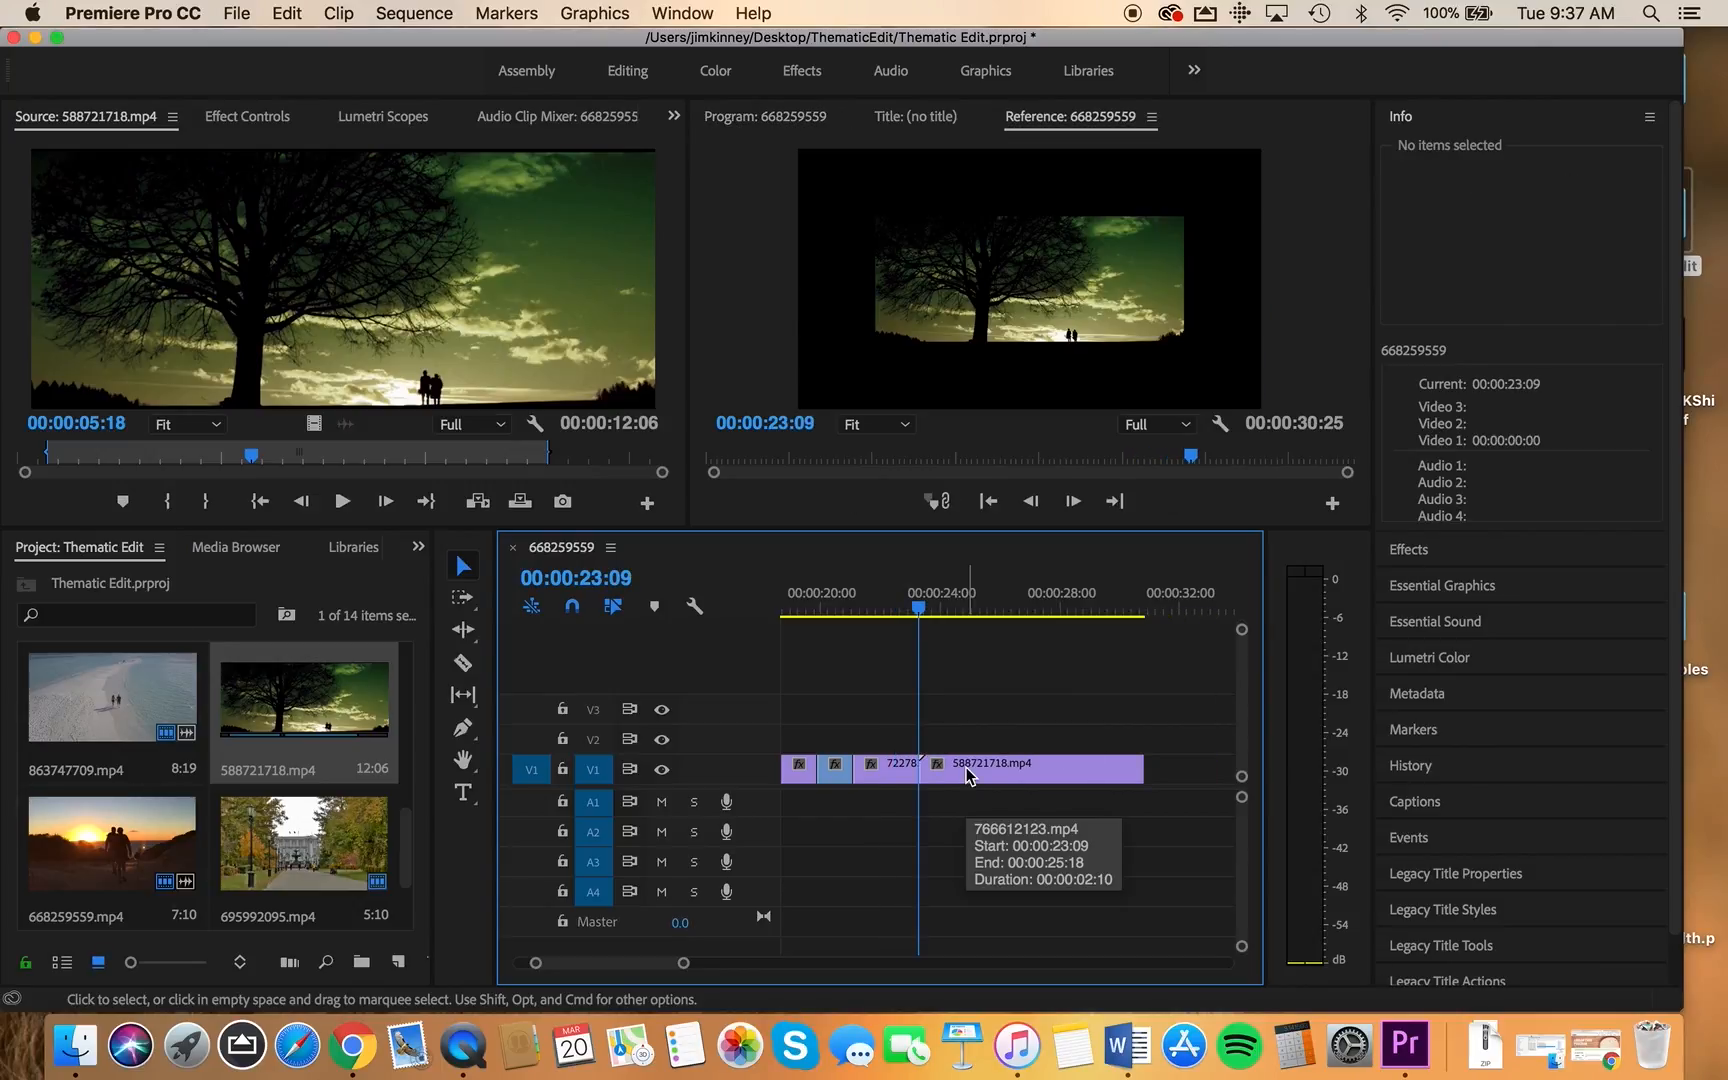
Slip 588721718.mp4 to later source footage so its frame 00:00:07:17 falls at 00:00:27:06 in the sequence
drag(919, 612, 1036, 621)
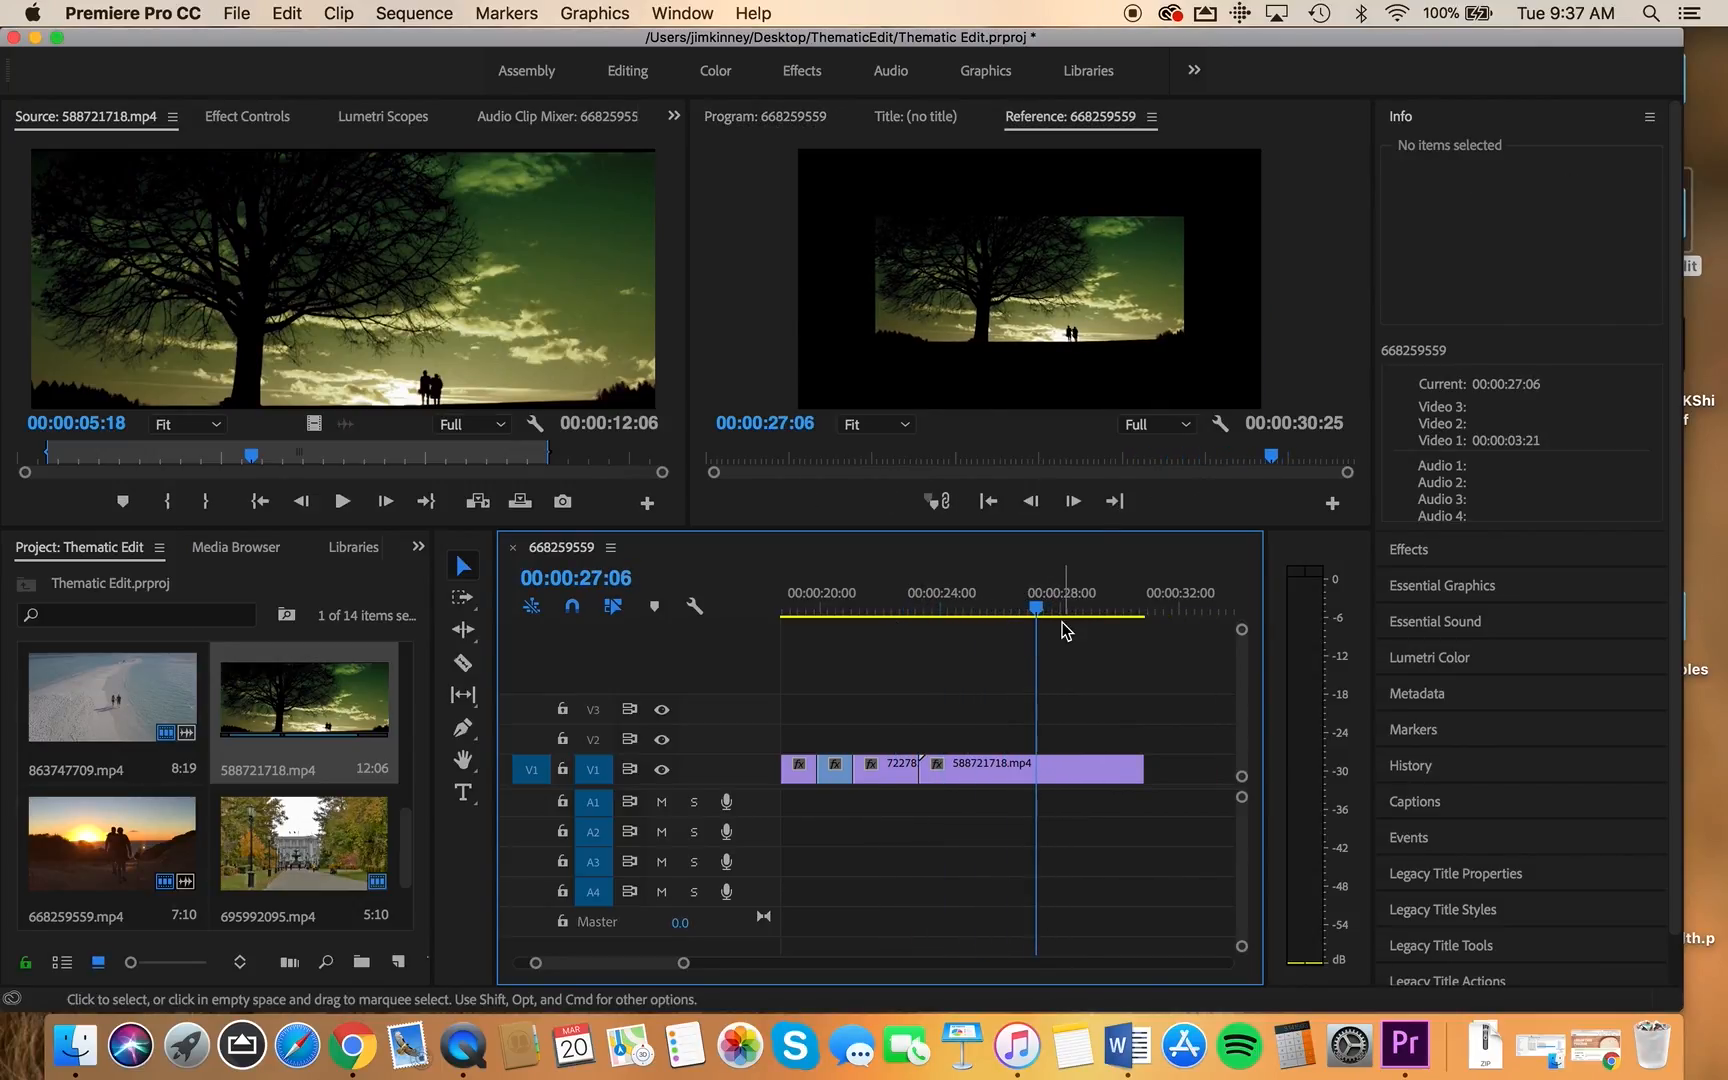
click(471, 679)
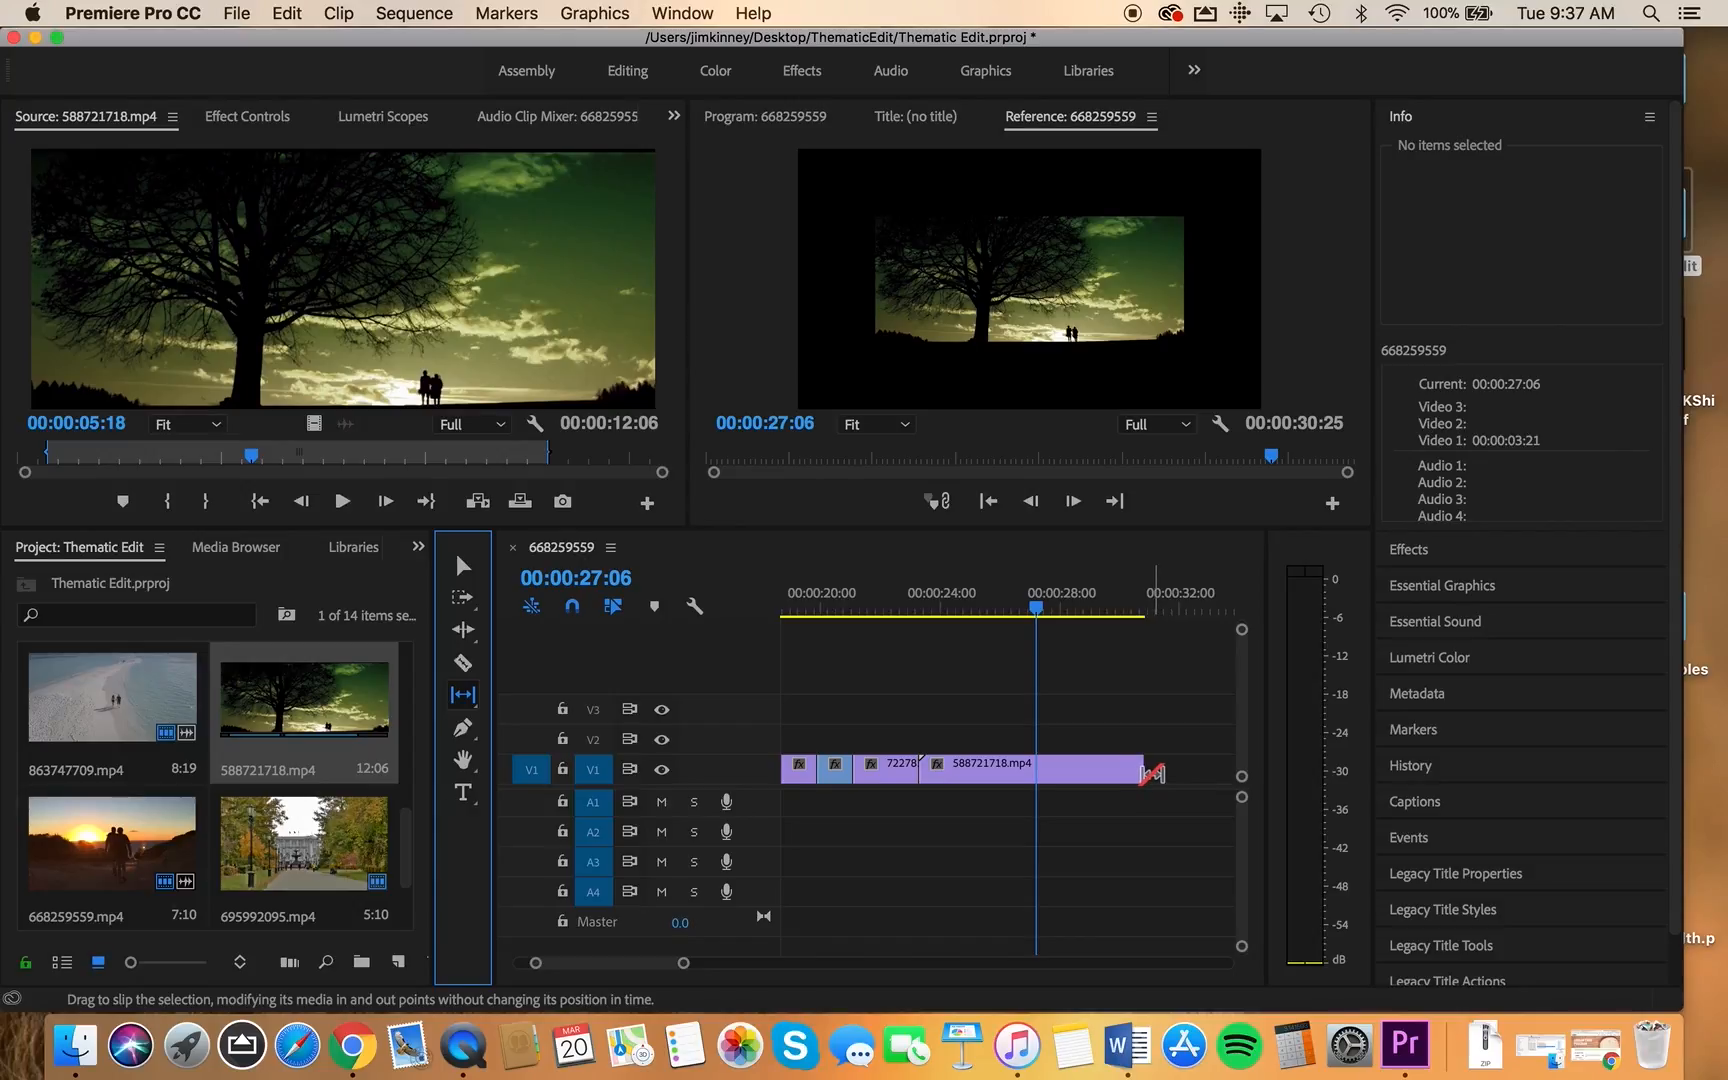
drag(1143, 771, 1034, 768)
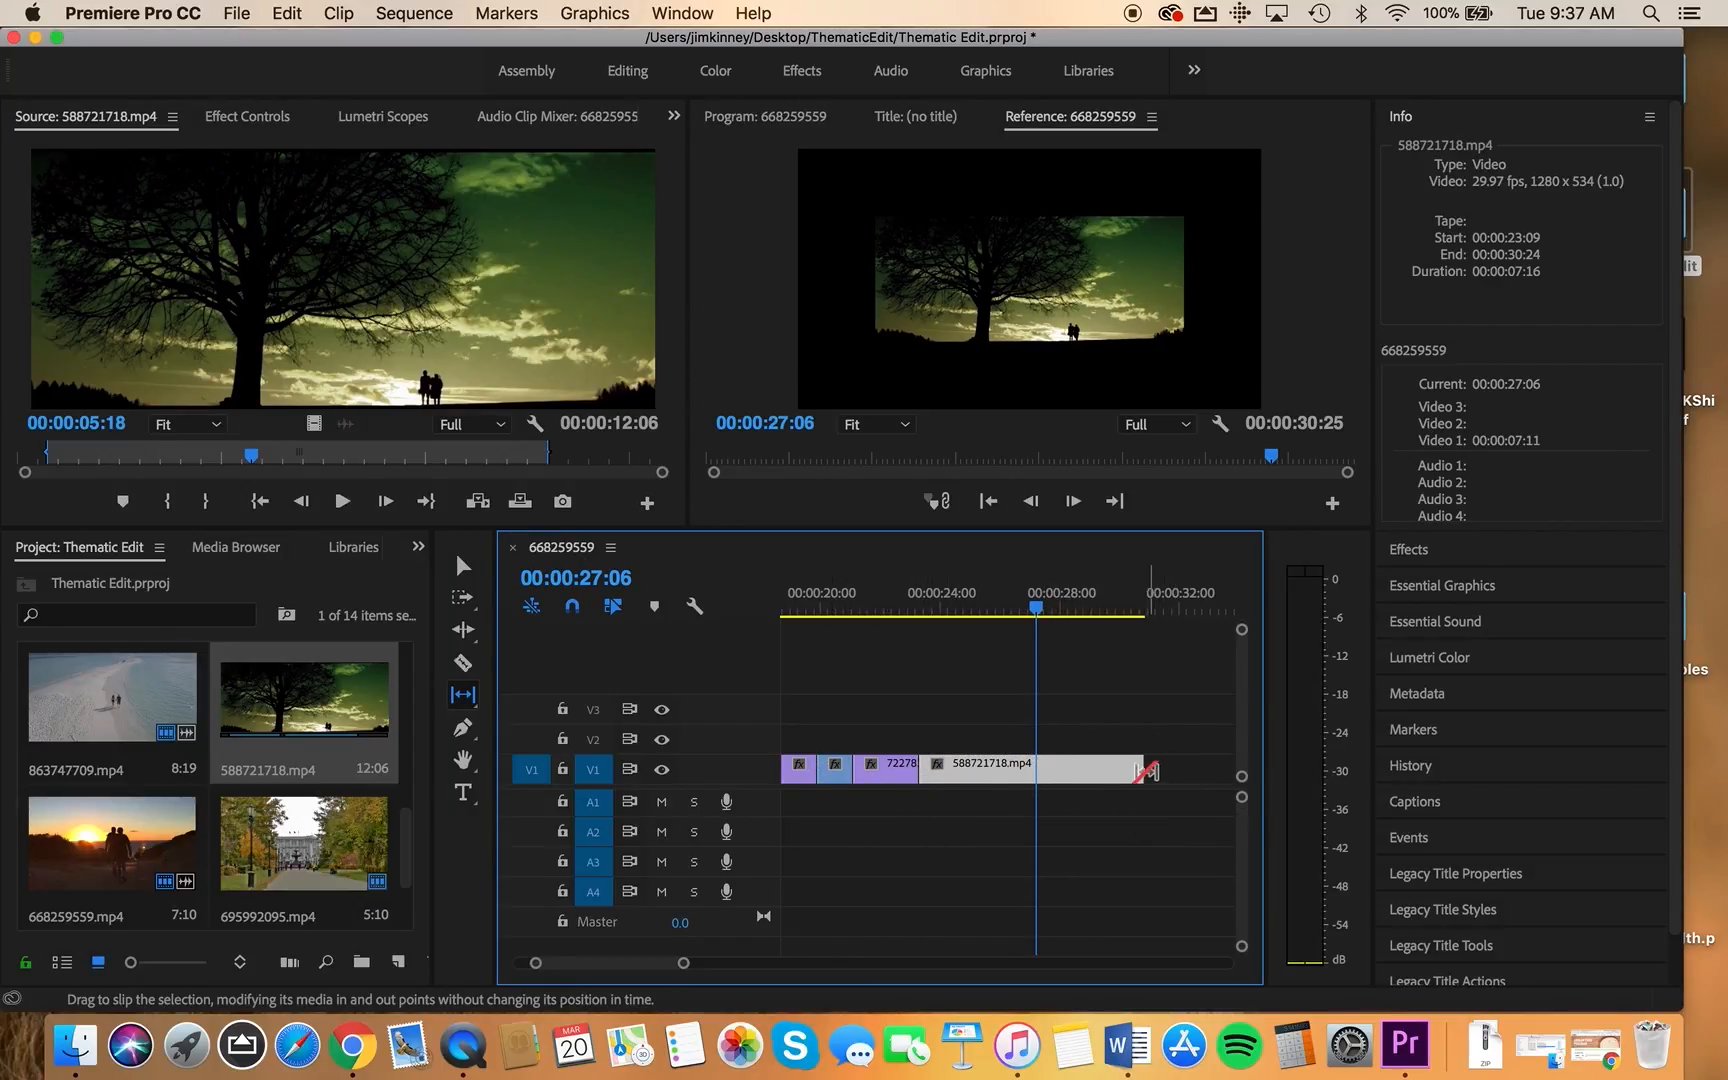
drag(1140, 769, 1085, 771)
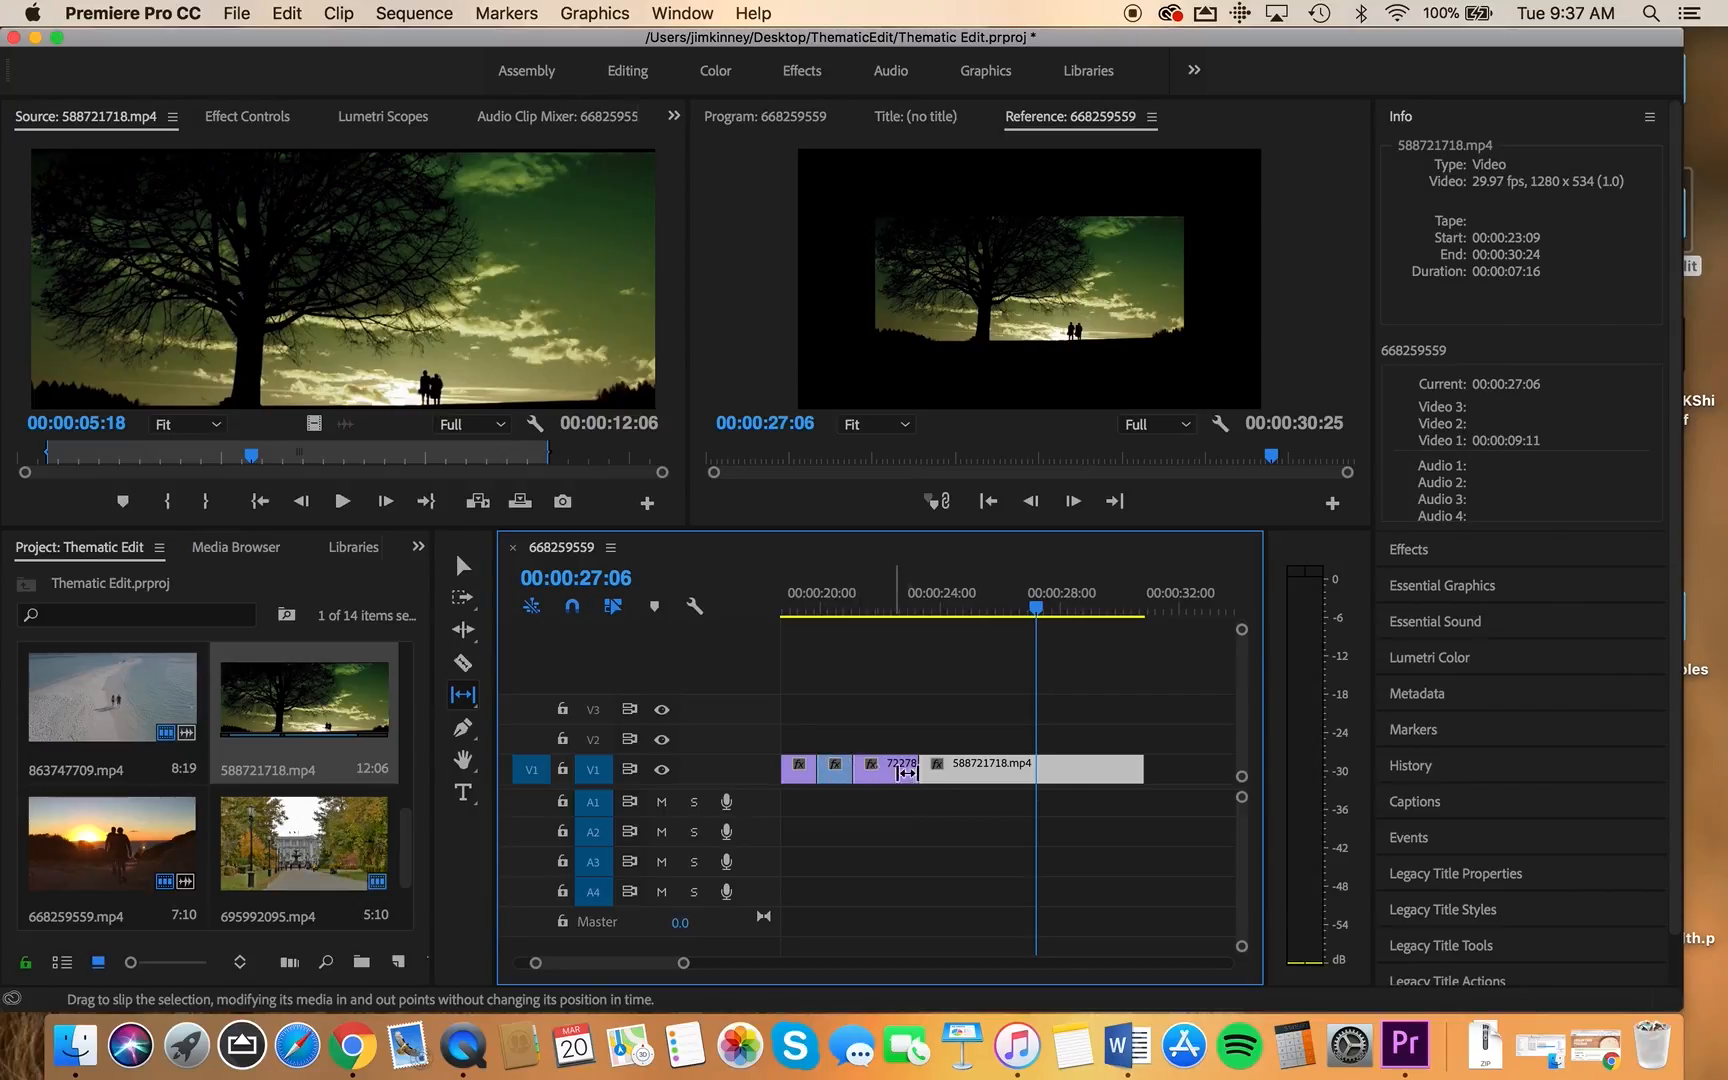
drag(920, 768, 973, 771)
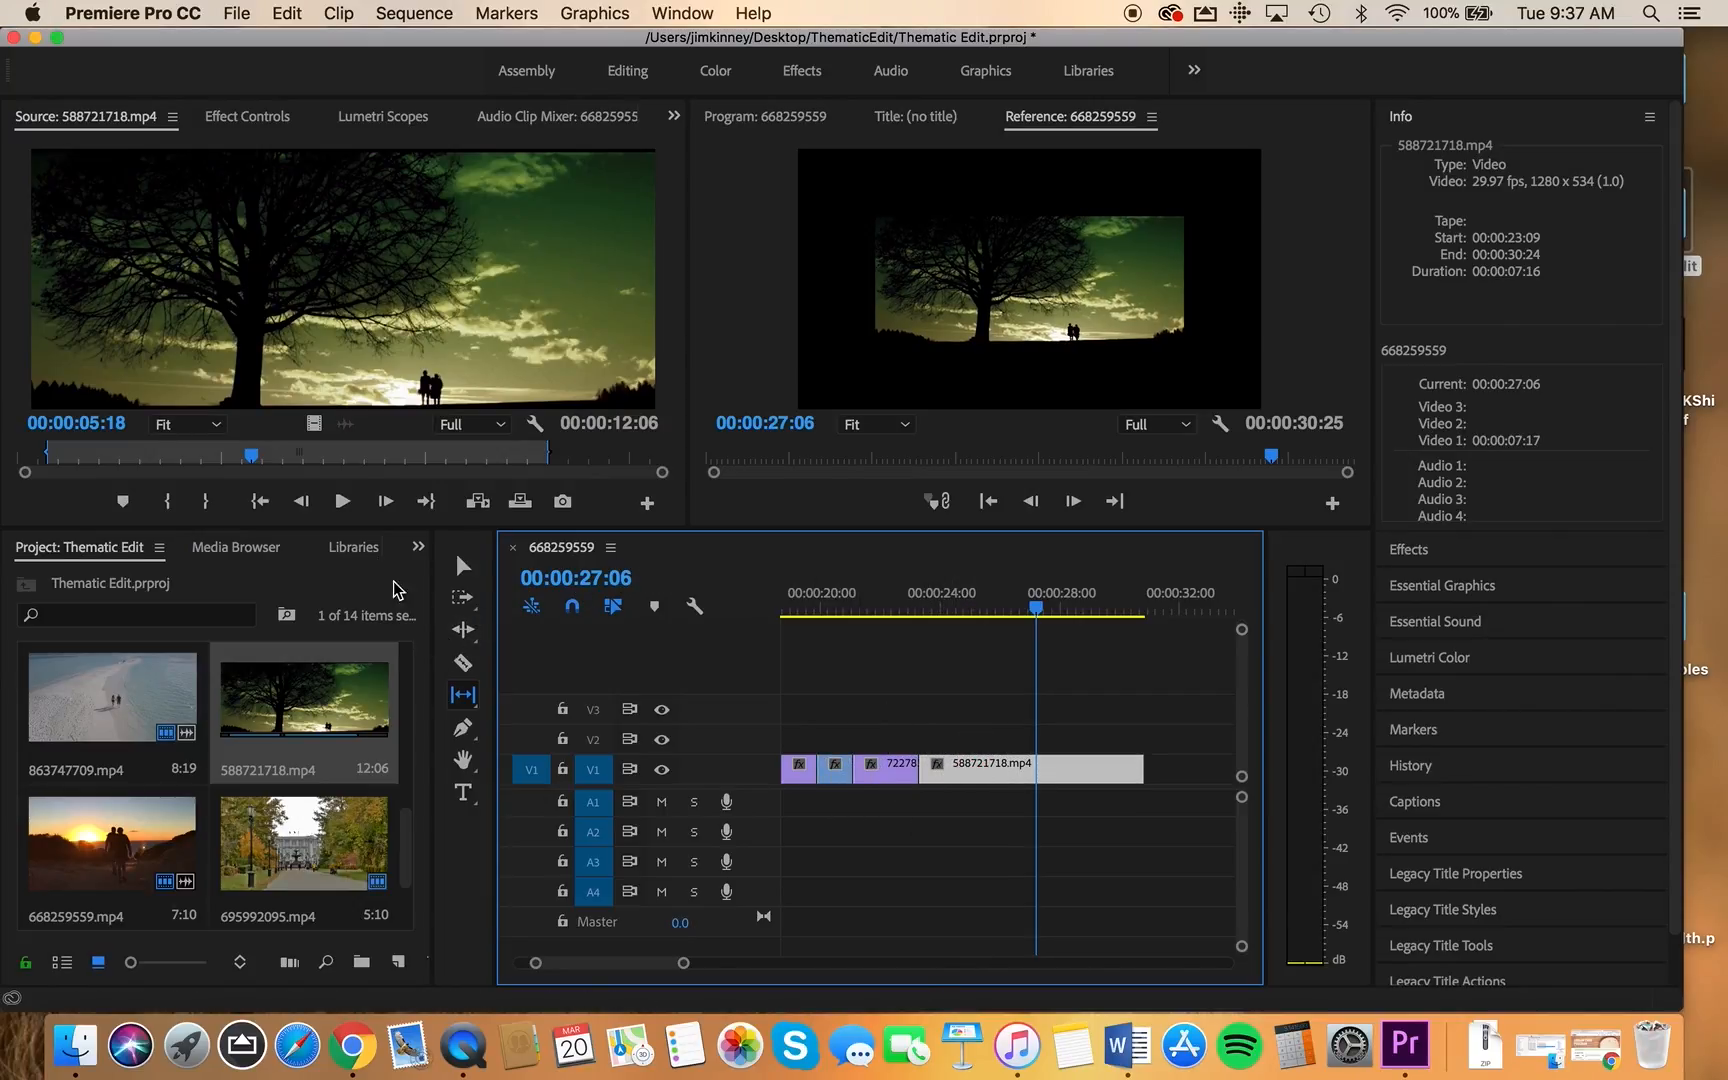
Slip 722783531.mp4 to slightly later source footage and 588721718.mp4 so its frame 00:00:08:08 falls at 00:00:26:19
drag(1036, 614, 872, 607)
drag(917, 768, 895, 765)
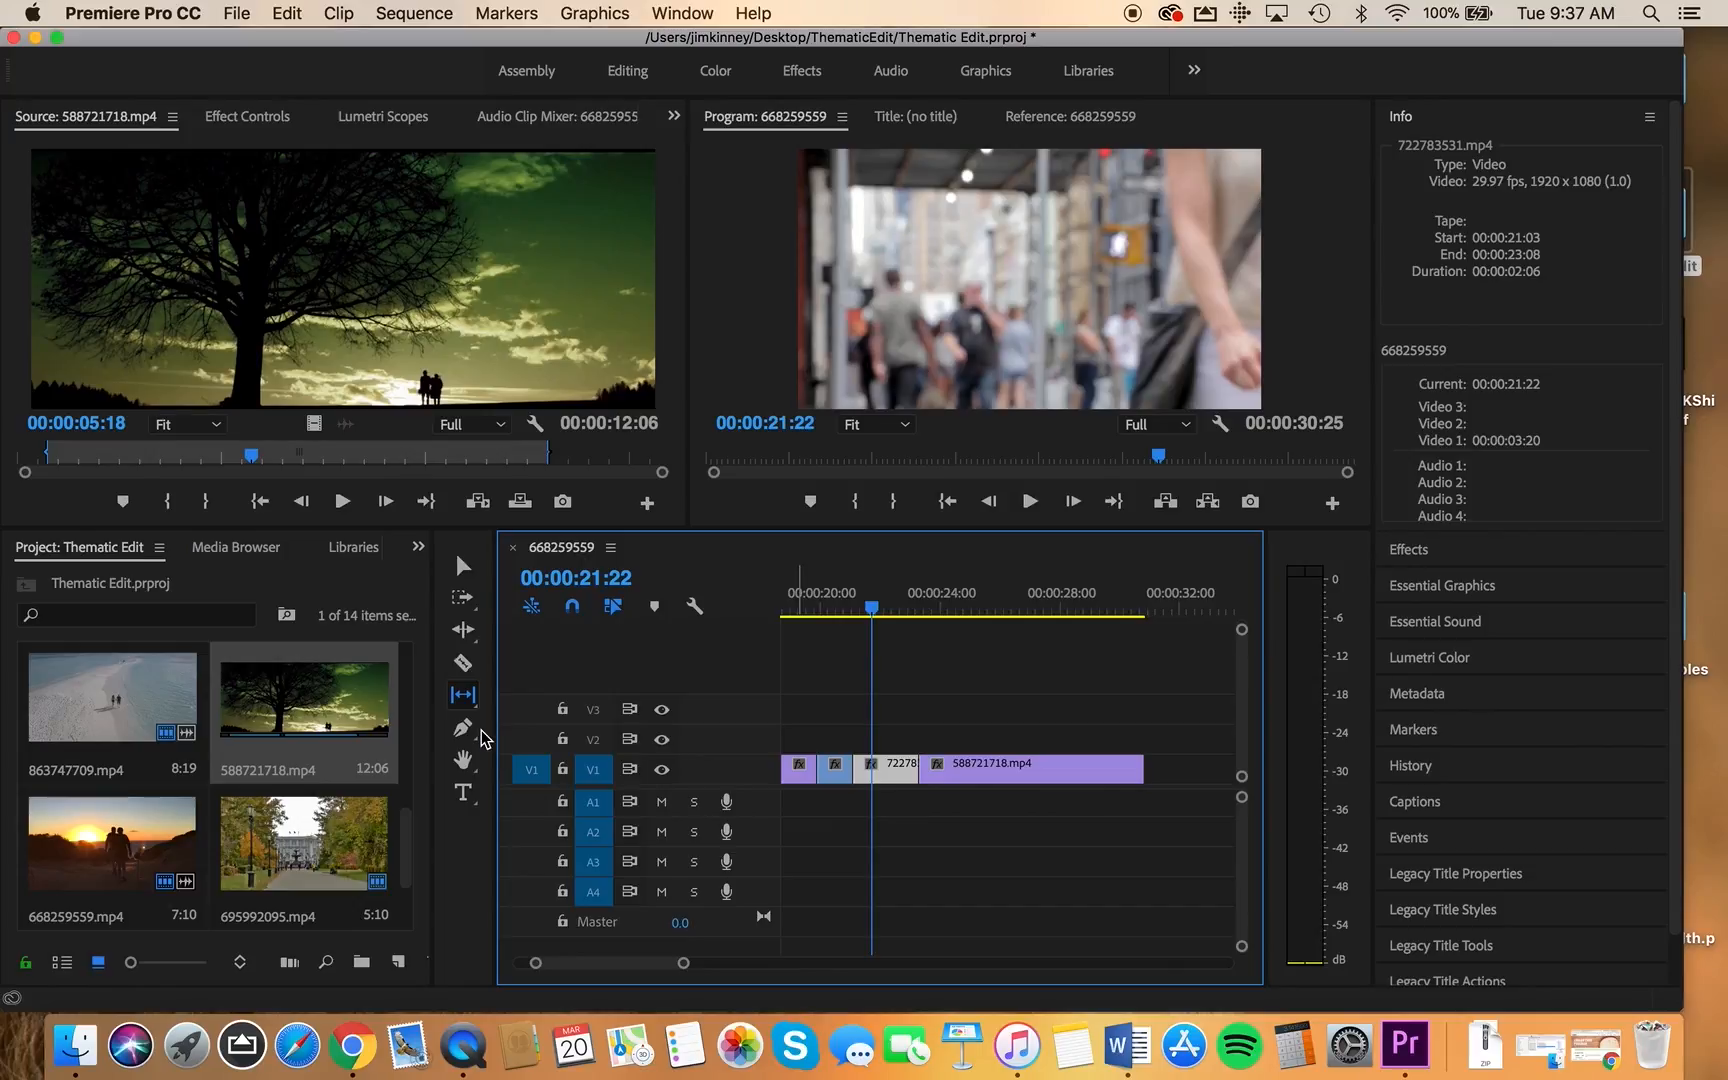
drag(872, 605, 1018, 665)
drag(1017, 772, 979, 766)
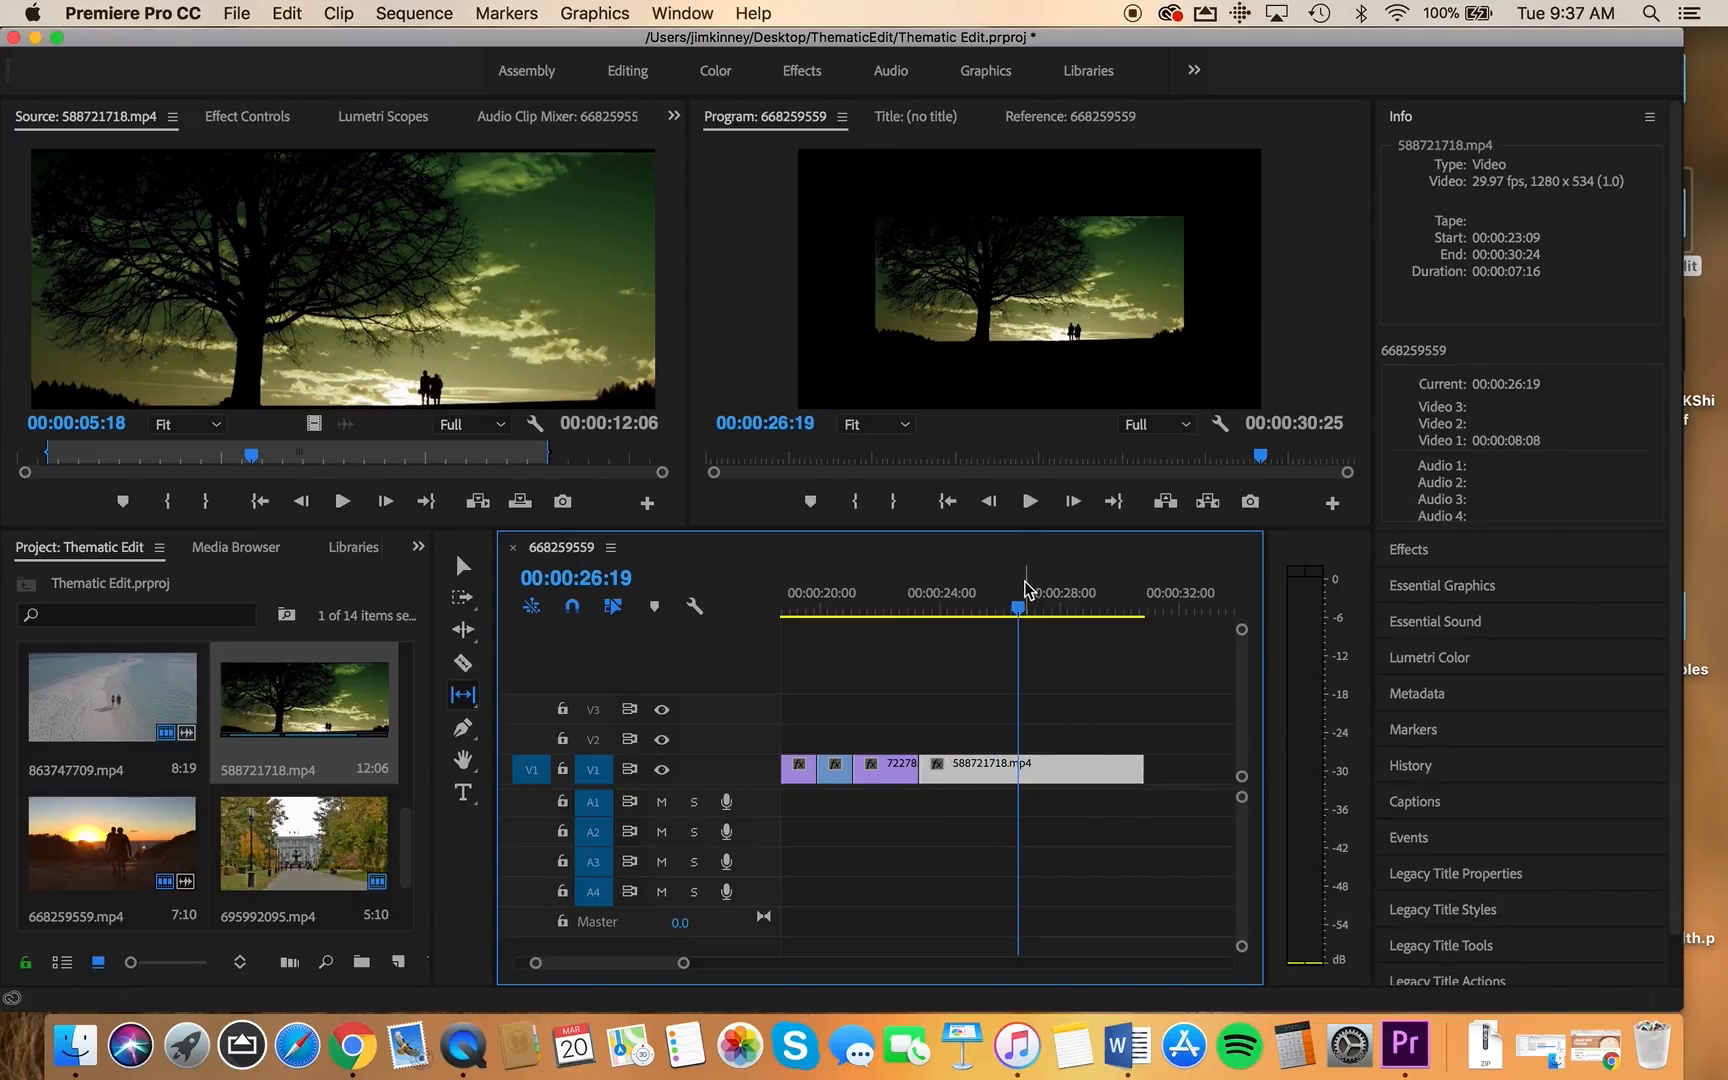
drag(1017, 610, 889, 608)
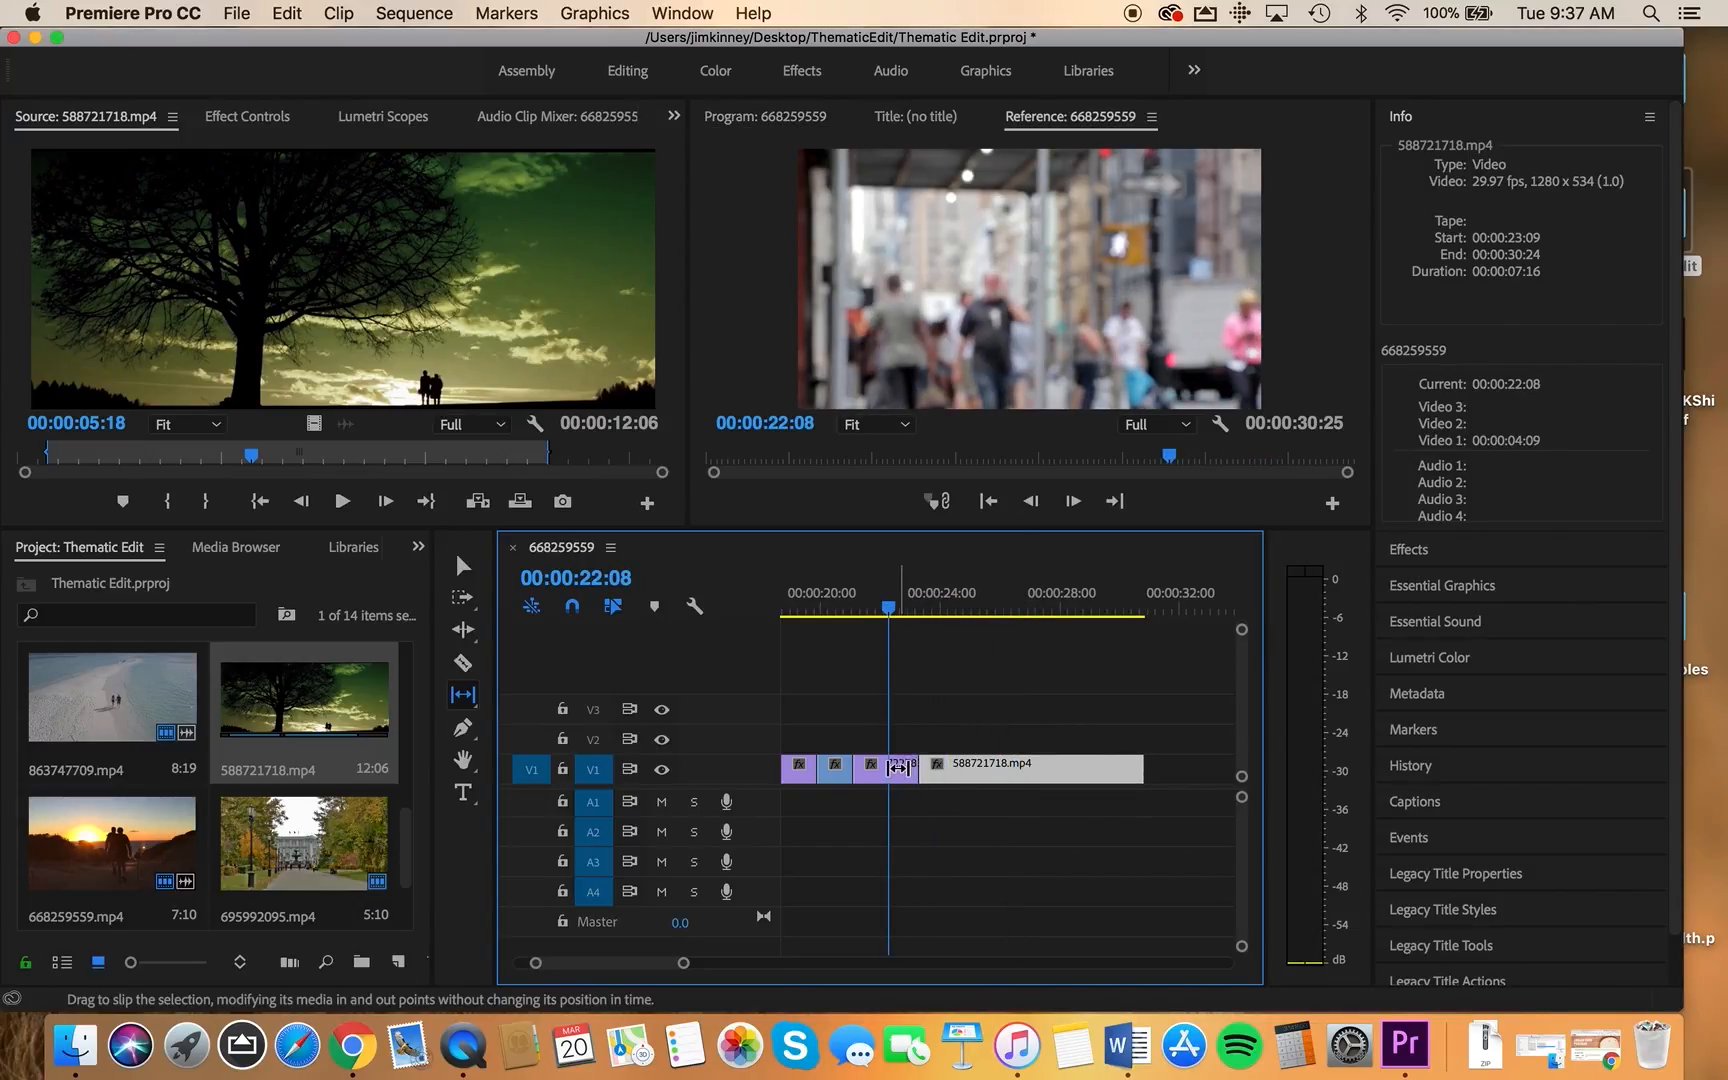
mouse_move(889, 772)
mouse_down()
mouse_move(850, 770)
mouse_move(881, 766)
mouse_up()
Slip 863747709.mp4 to earlier source footage so its frame 00:00:02:04 falls at 00:00:10:08, and check the clip's end
drag(891, 609, 1088, 610)
drag(1088, 768, 1129, 767)
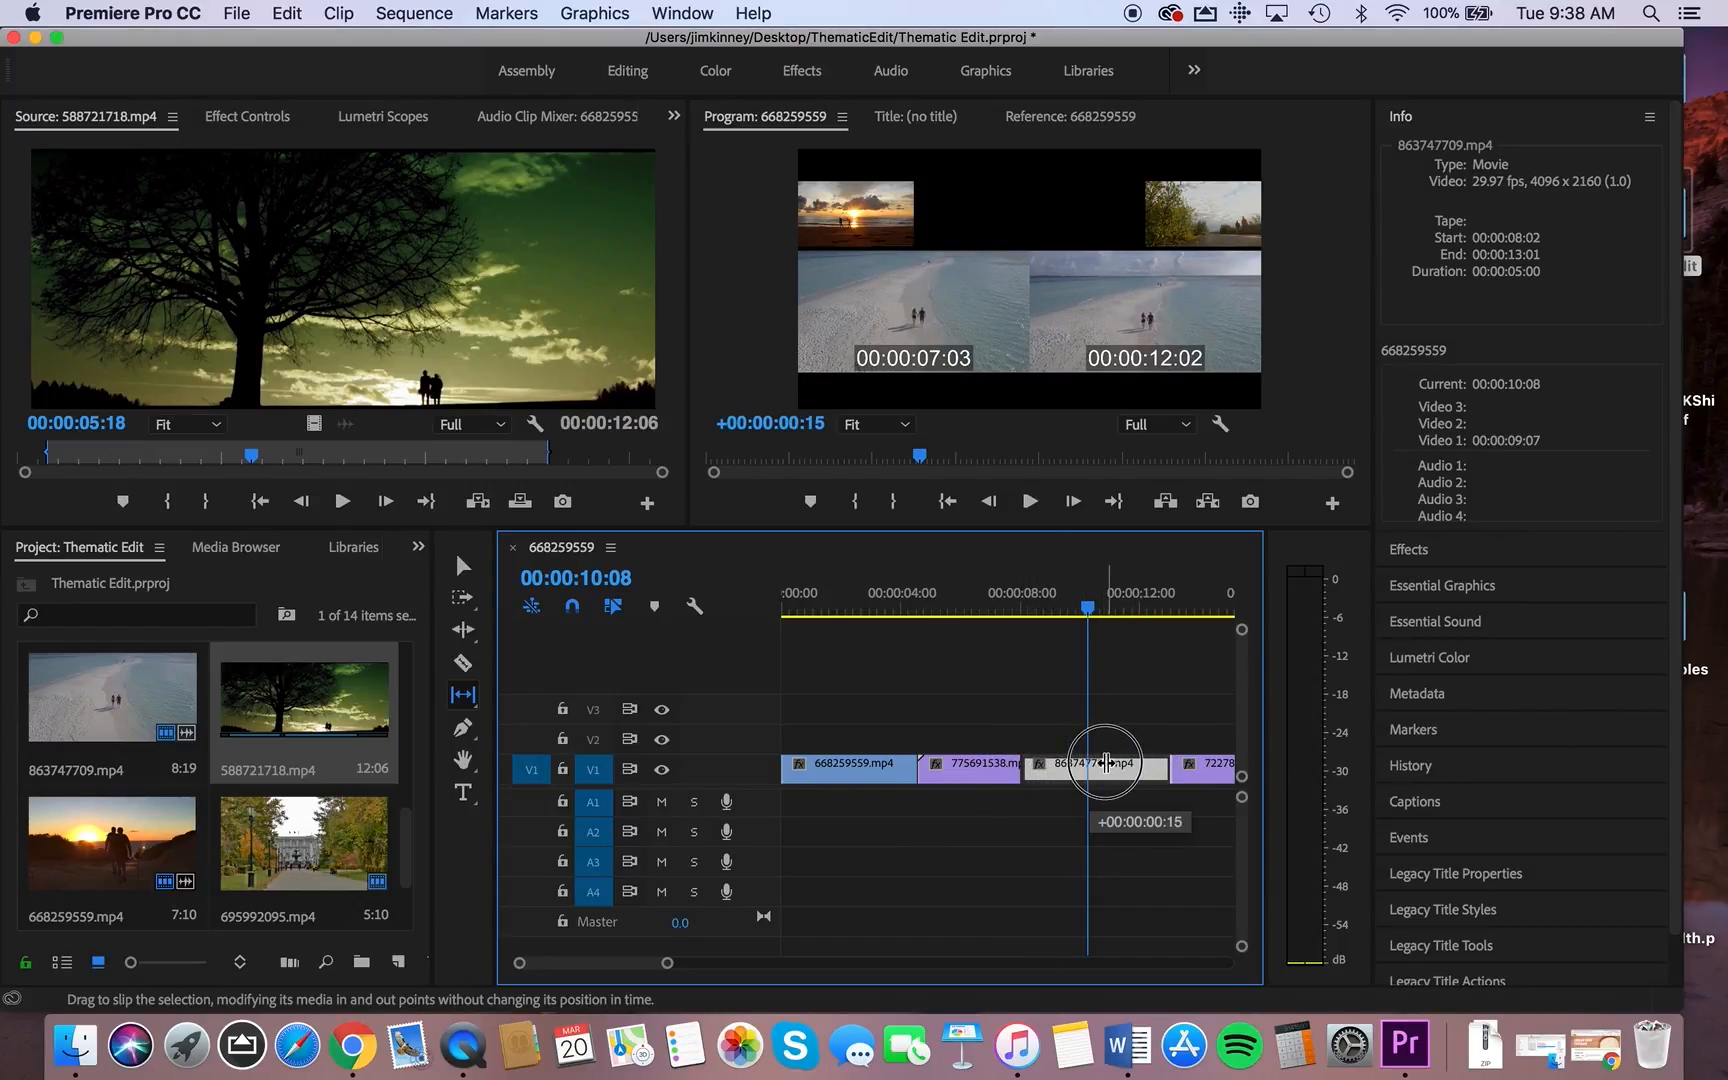
drag(1179, 774, 1310, 767)
drag(1088, 768, 1178, 770)
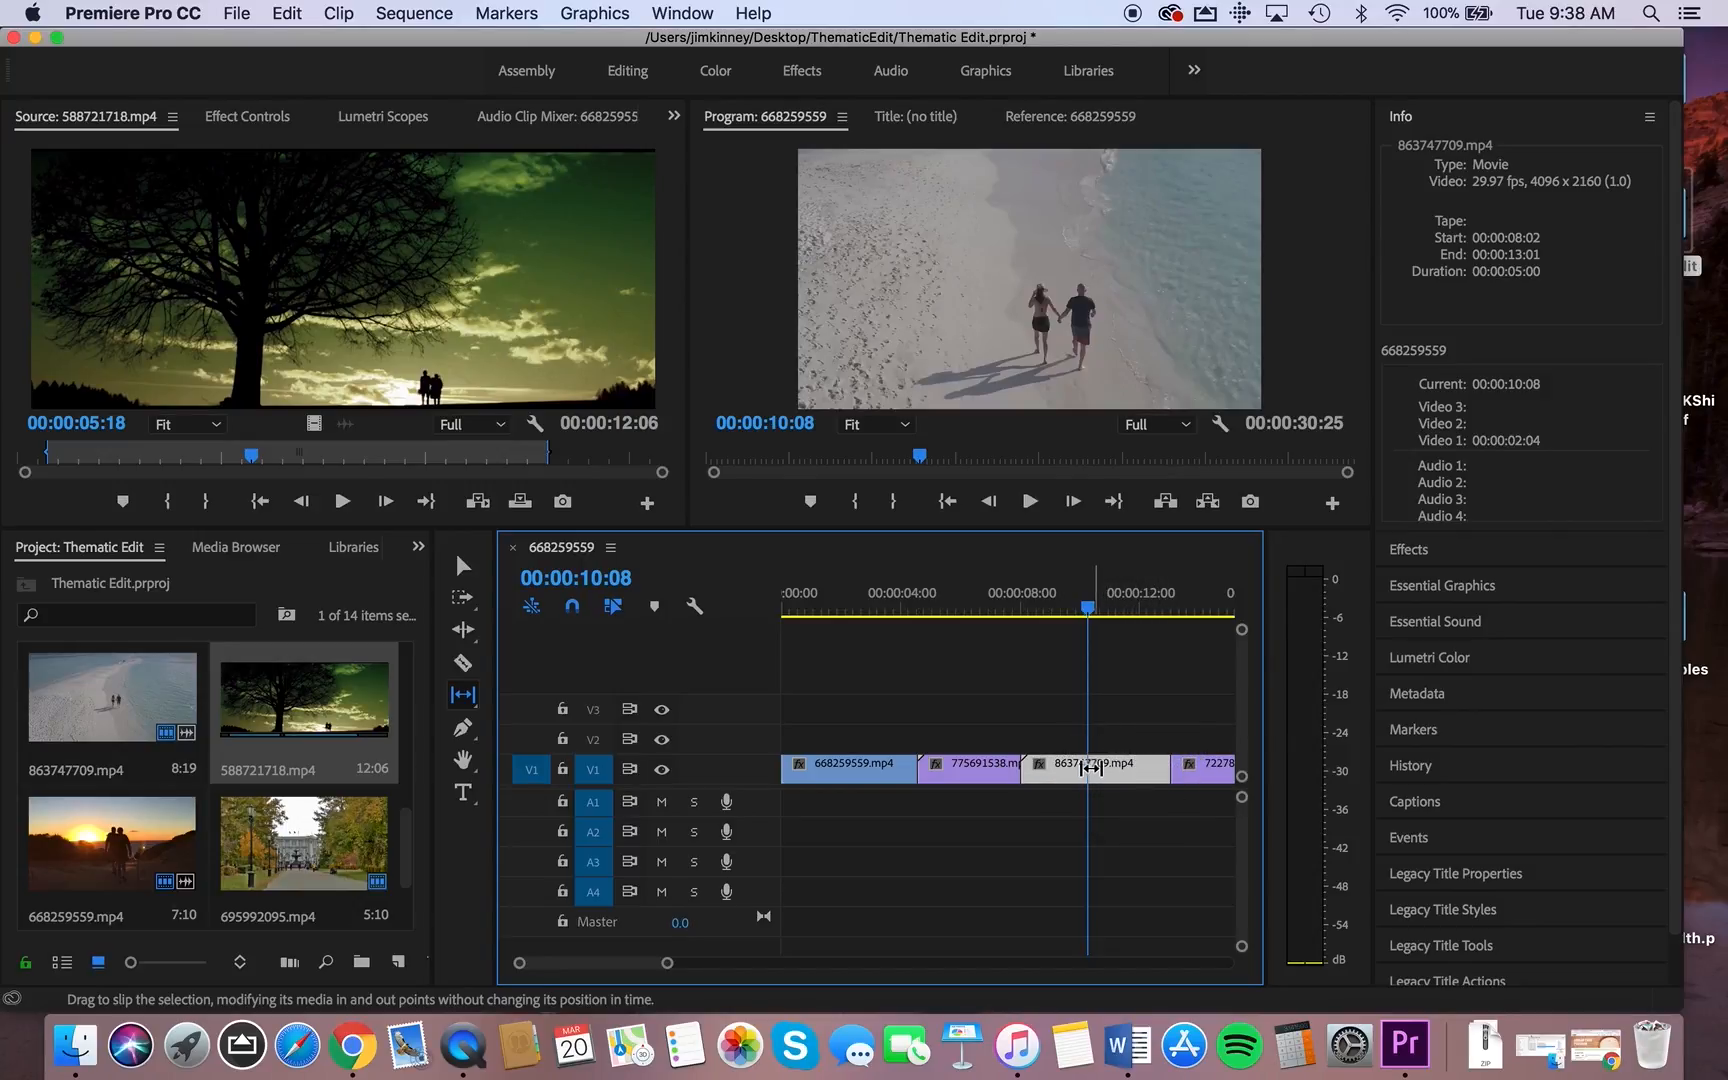
drag(1088, 607, 1168, 636)
scroll(1195, 797, right, 10)
scroll(1199, 801, left, 10)
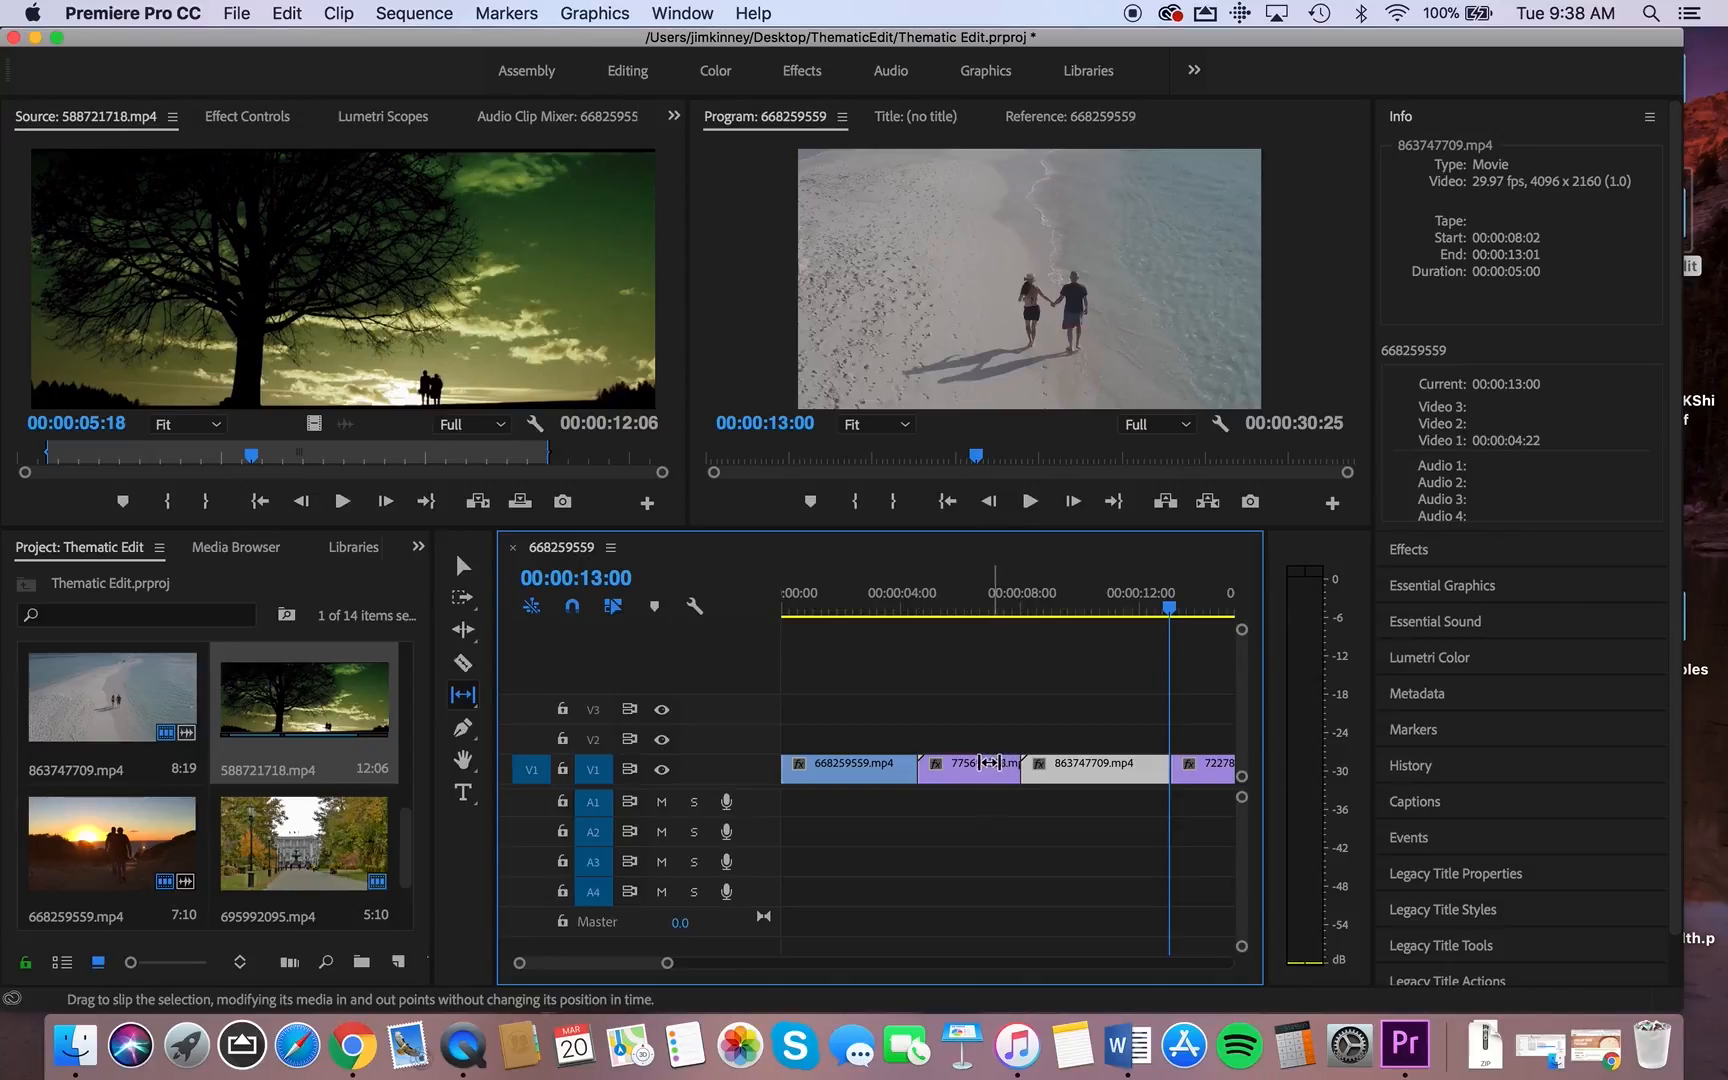
Try deleting 679957786.mp4 from V1 without closing the gap, and undo the deletion
drag(1172, 610, 1080, 688)
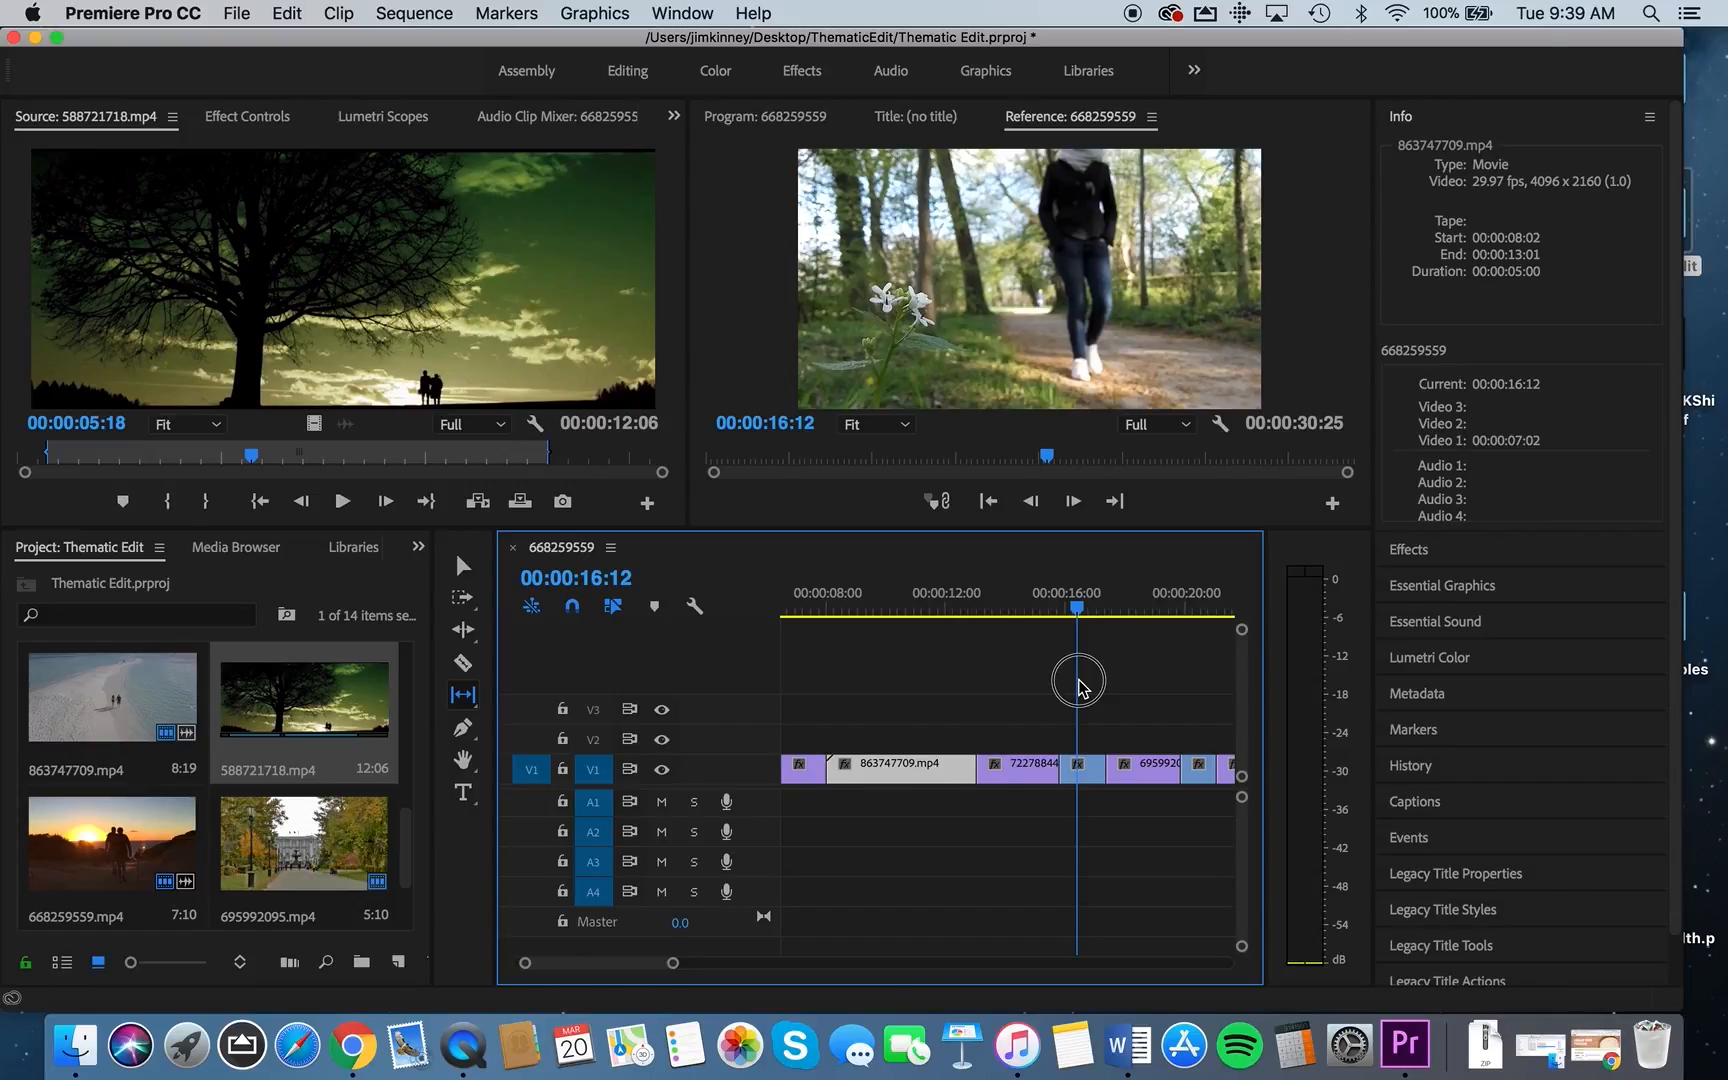
mouse_move(1078, 684)
mouse_down()
mouse_move(1053, 679)
mouse_move(1115, 687)
mouse_move(1041, 679)
mouse_move(1148, 697)
mouse_move(1074, 698)
mouse_up()
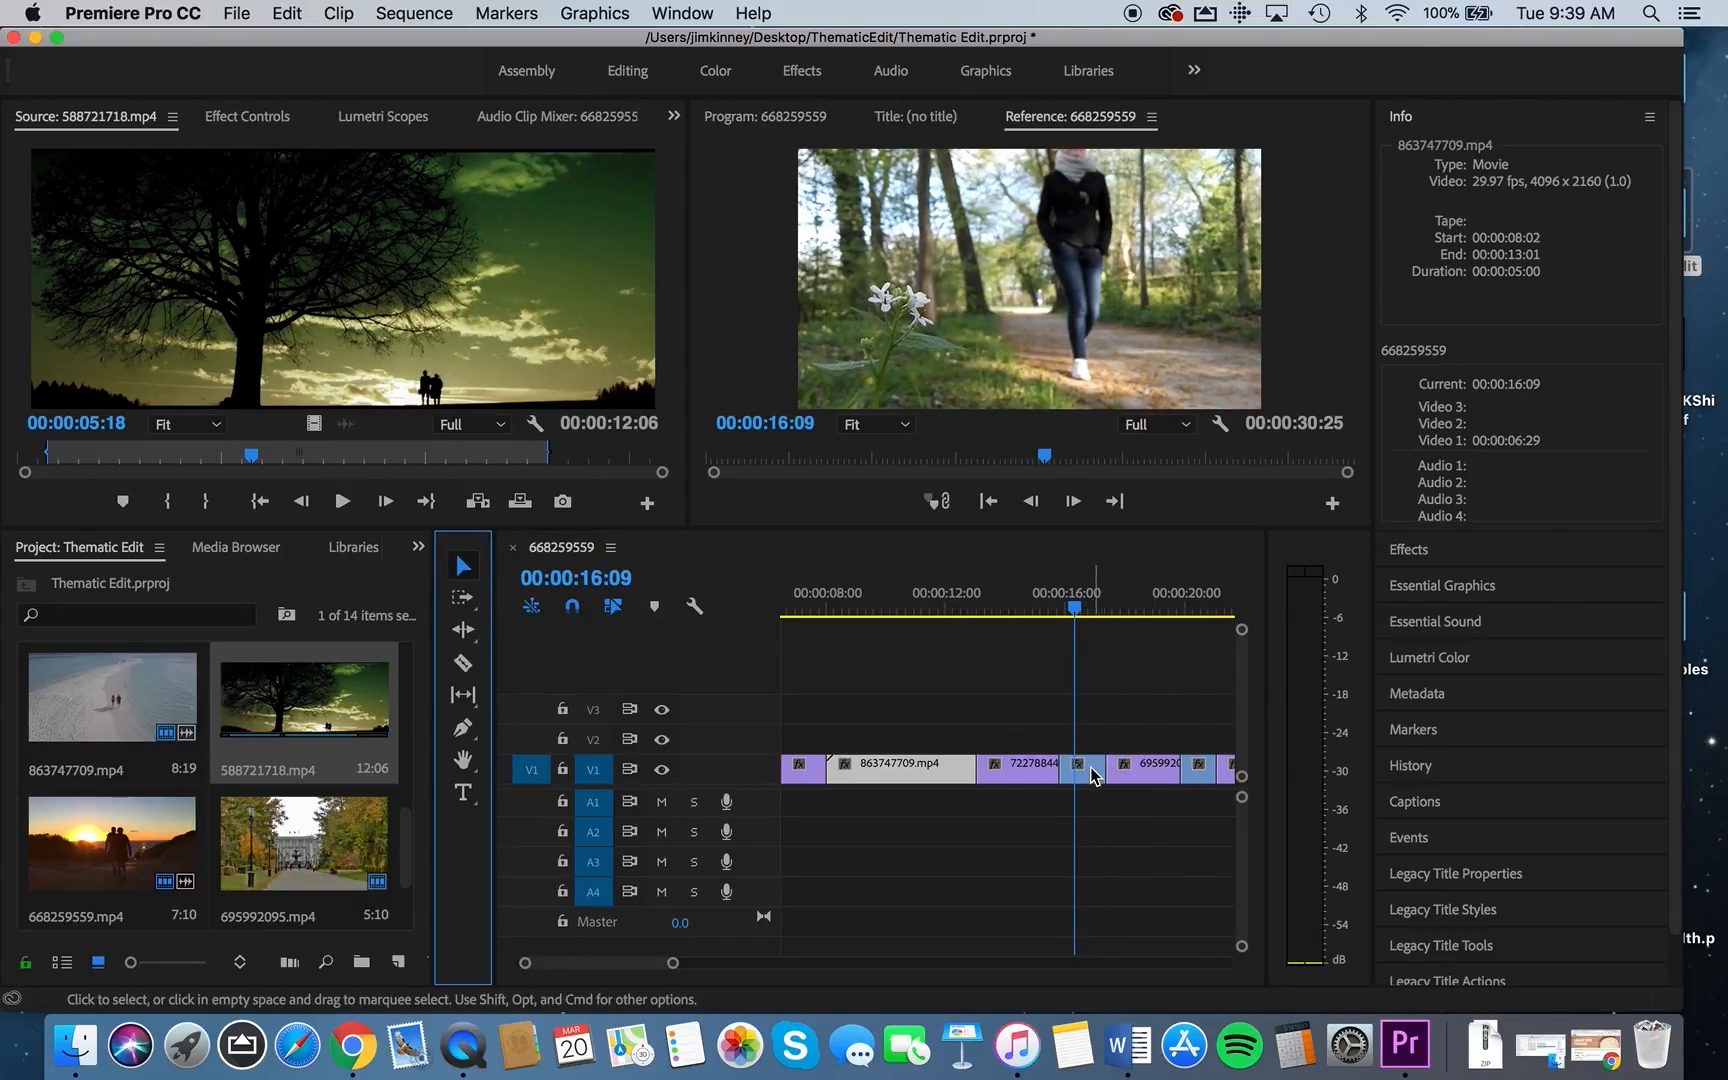
click(1089, 765)
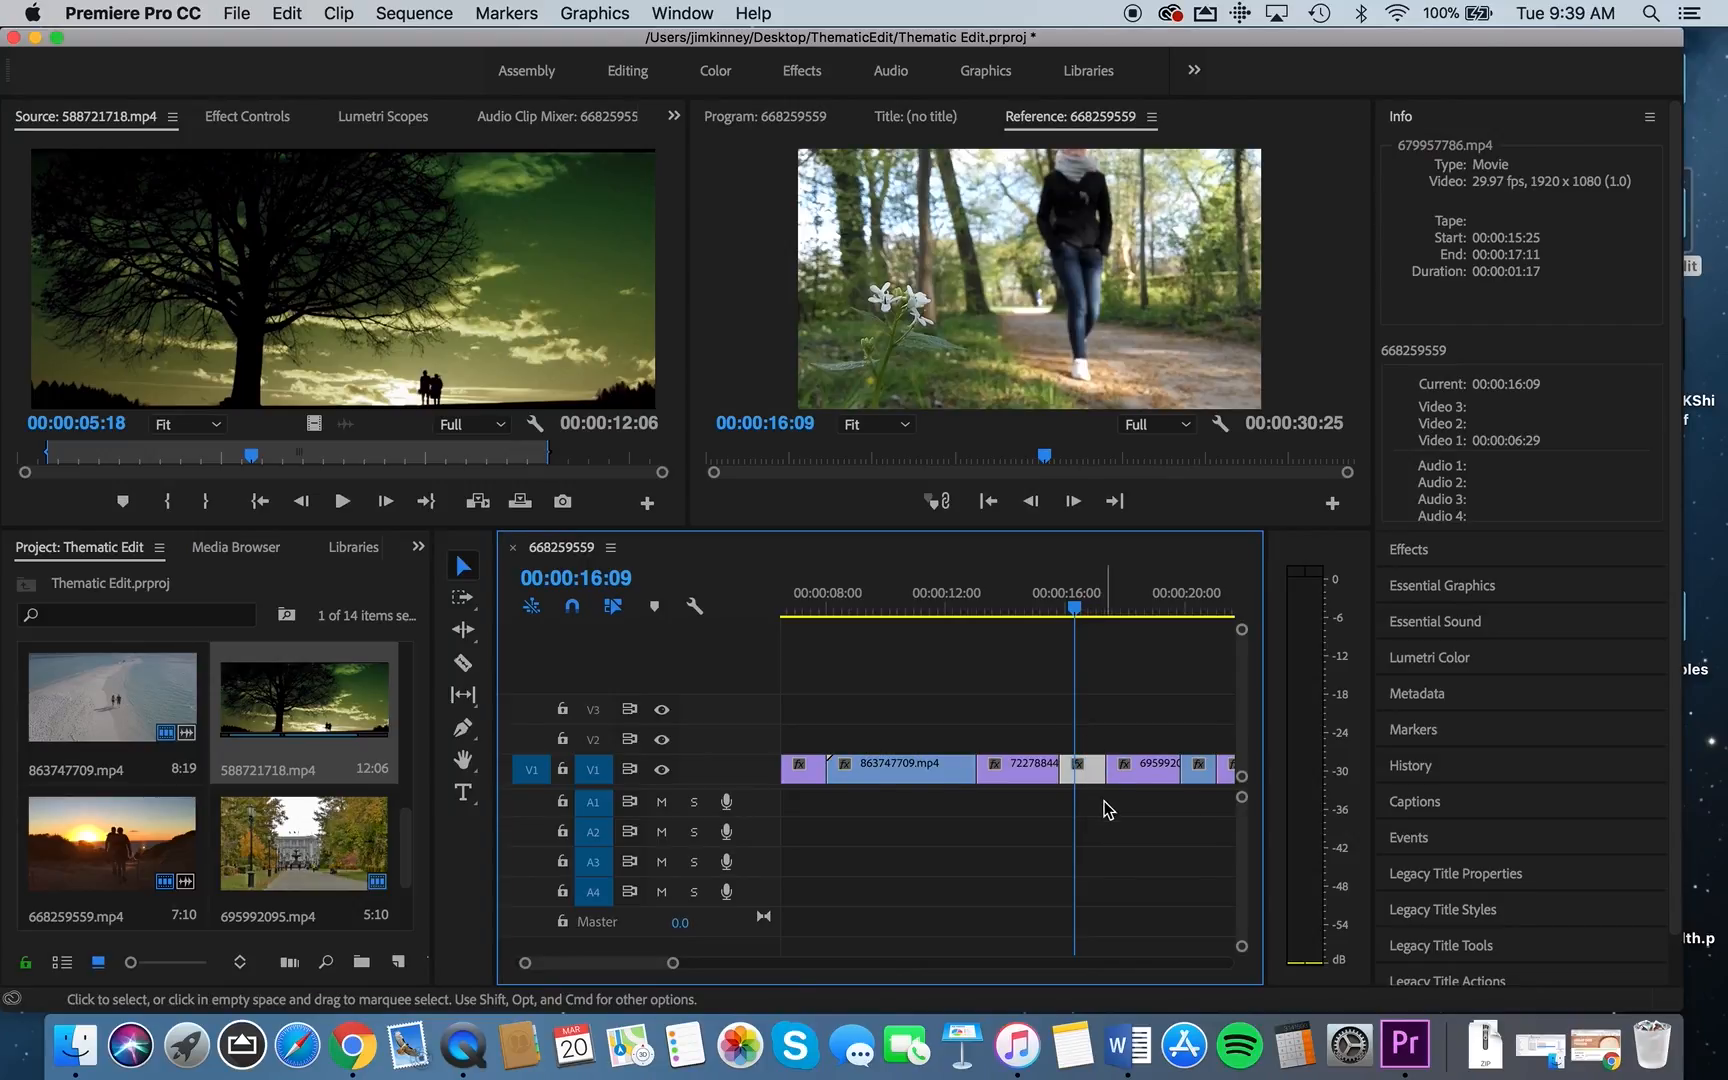
key(Delete)
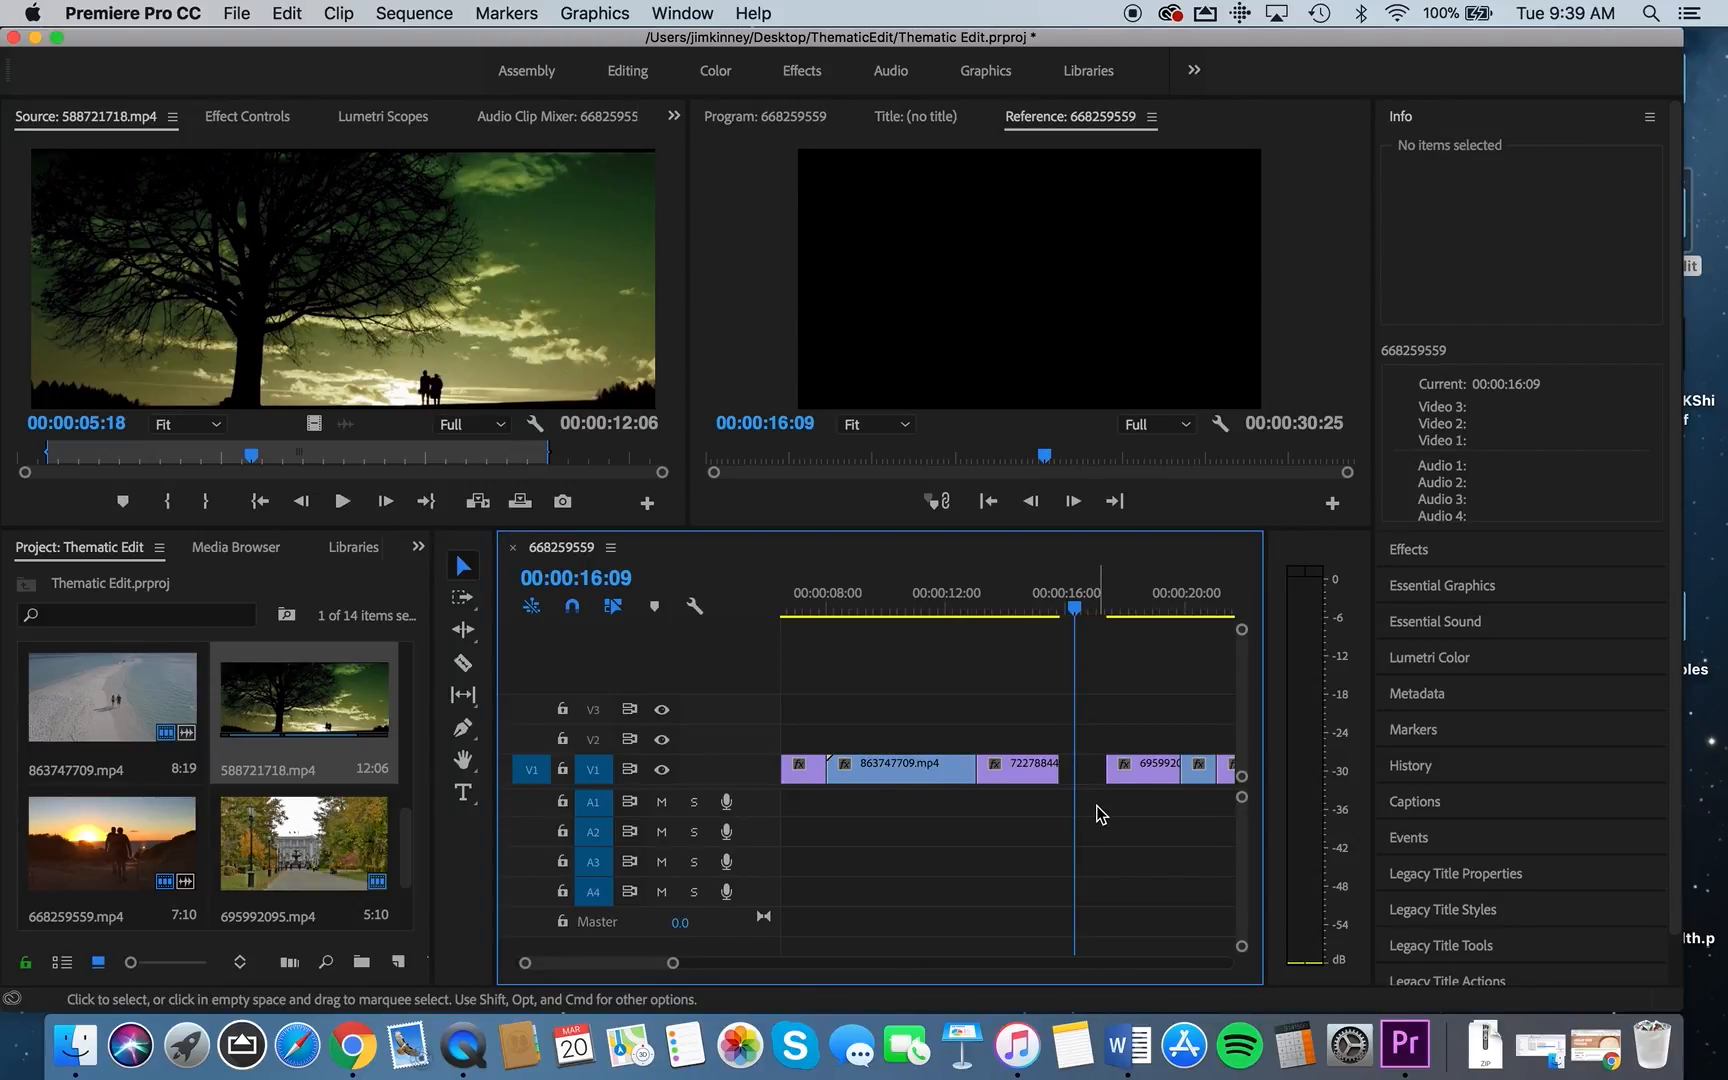
key(super+z)
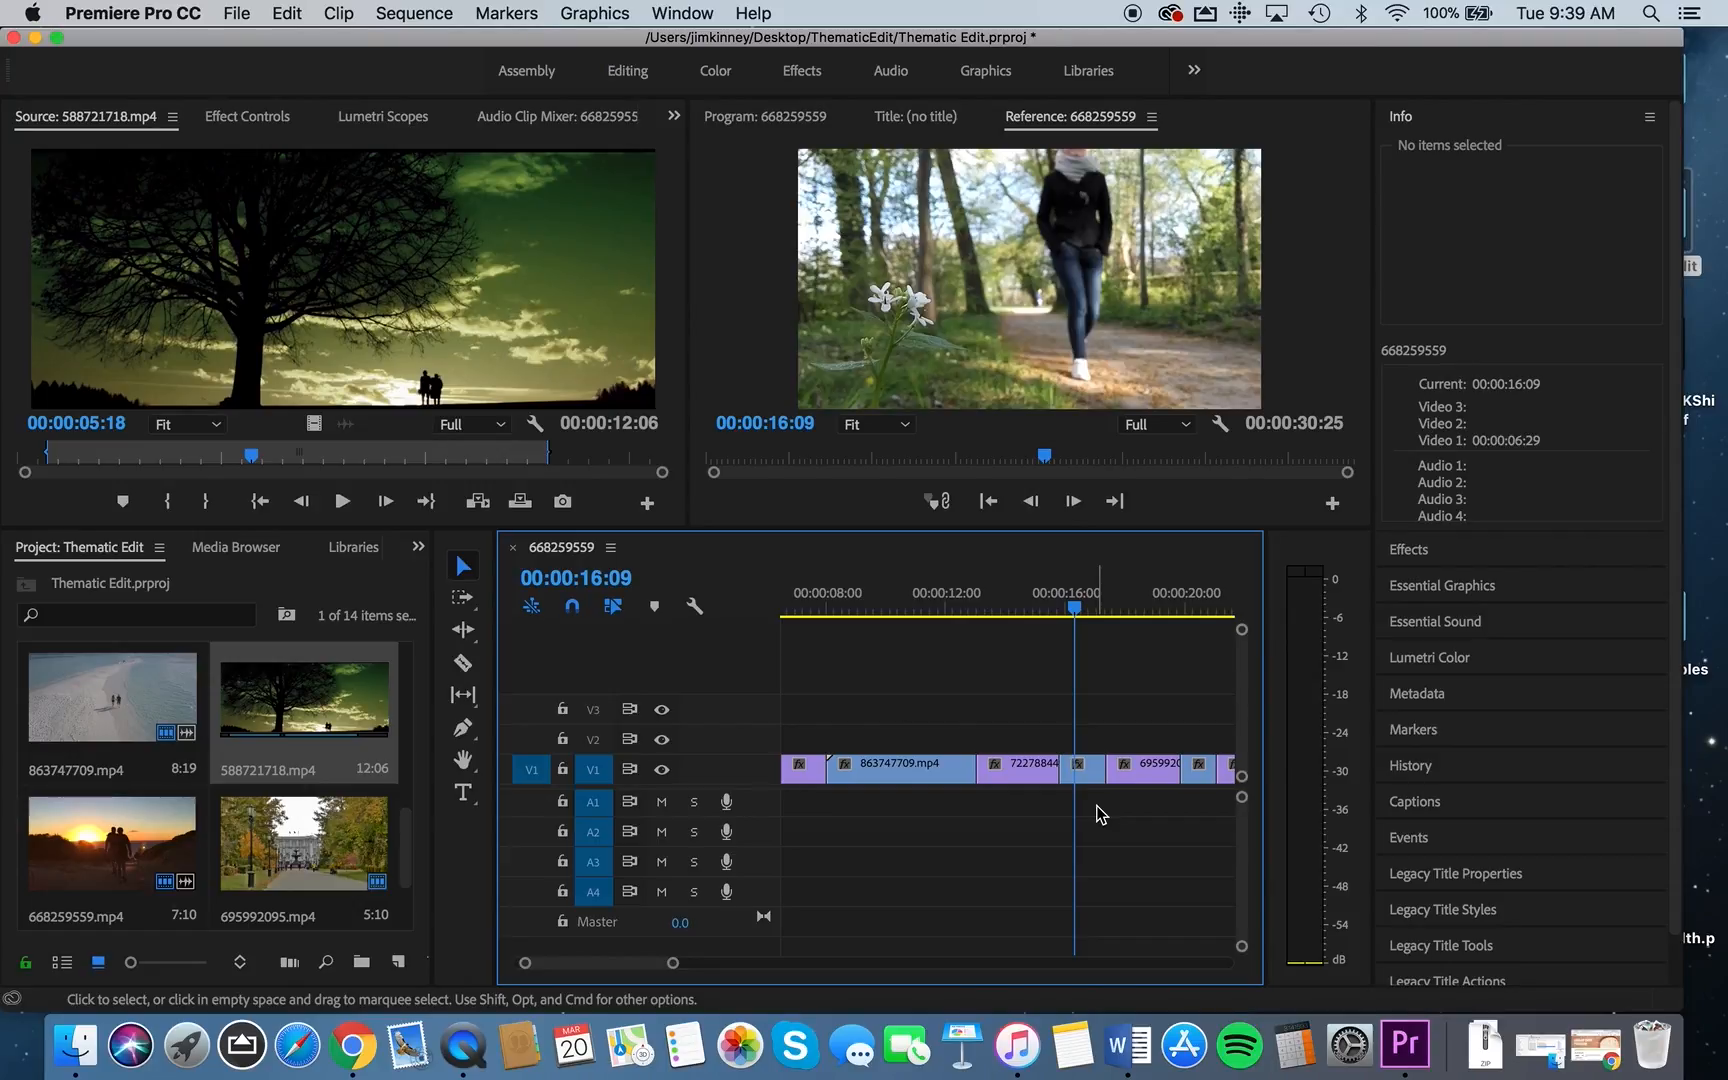
Ripple-delete 679957786.mp4 from V1 and move the playhead to the previous edit point
click(1084, 776)
key(shift+Delete)
key(Up)
Ripple-trim the end of 722783531.mp4 to leave a clip duration of 00:00:01:13
drag(1064, 614, 1031, 697)
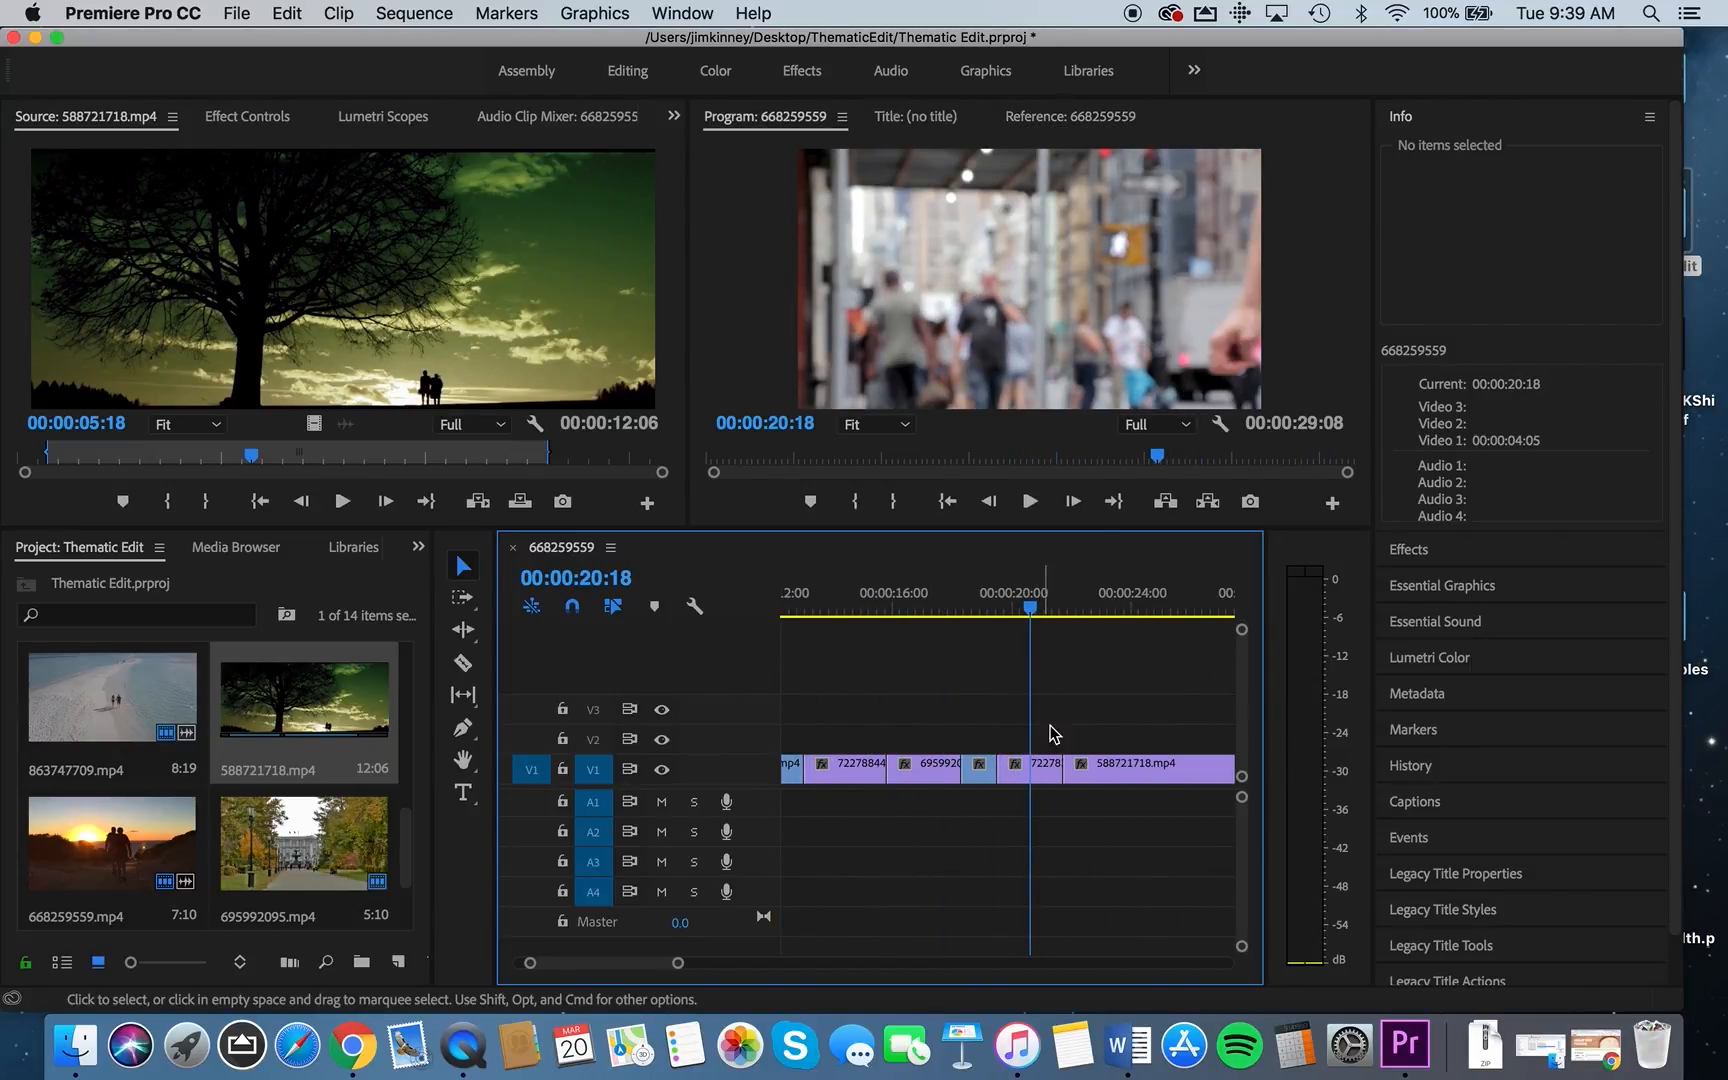
click(1038, 775)
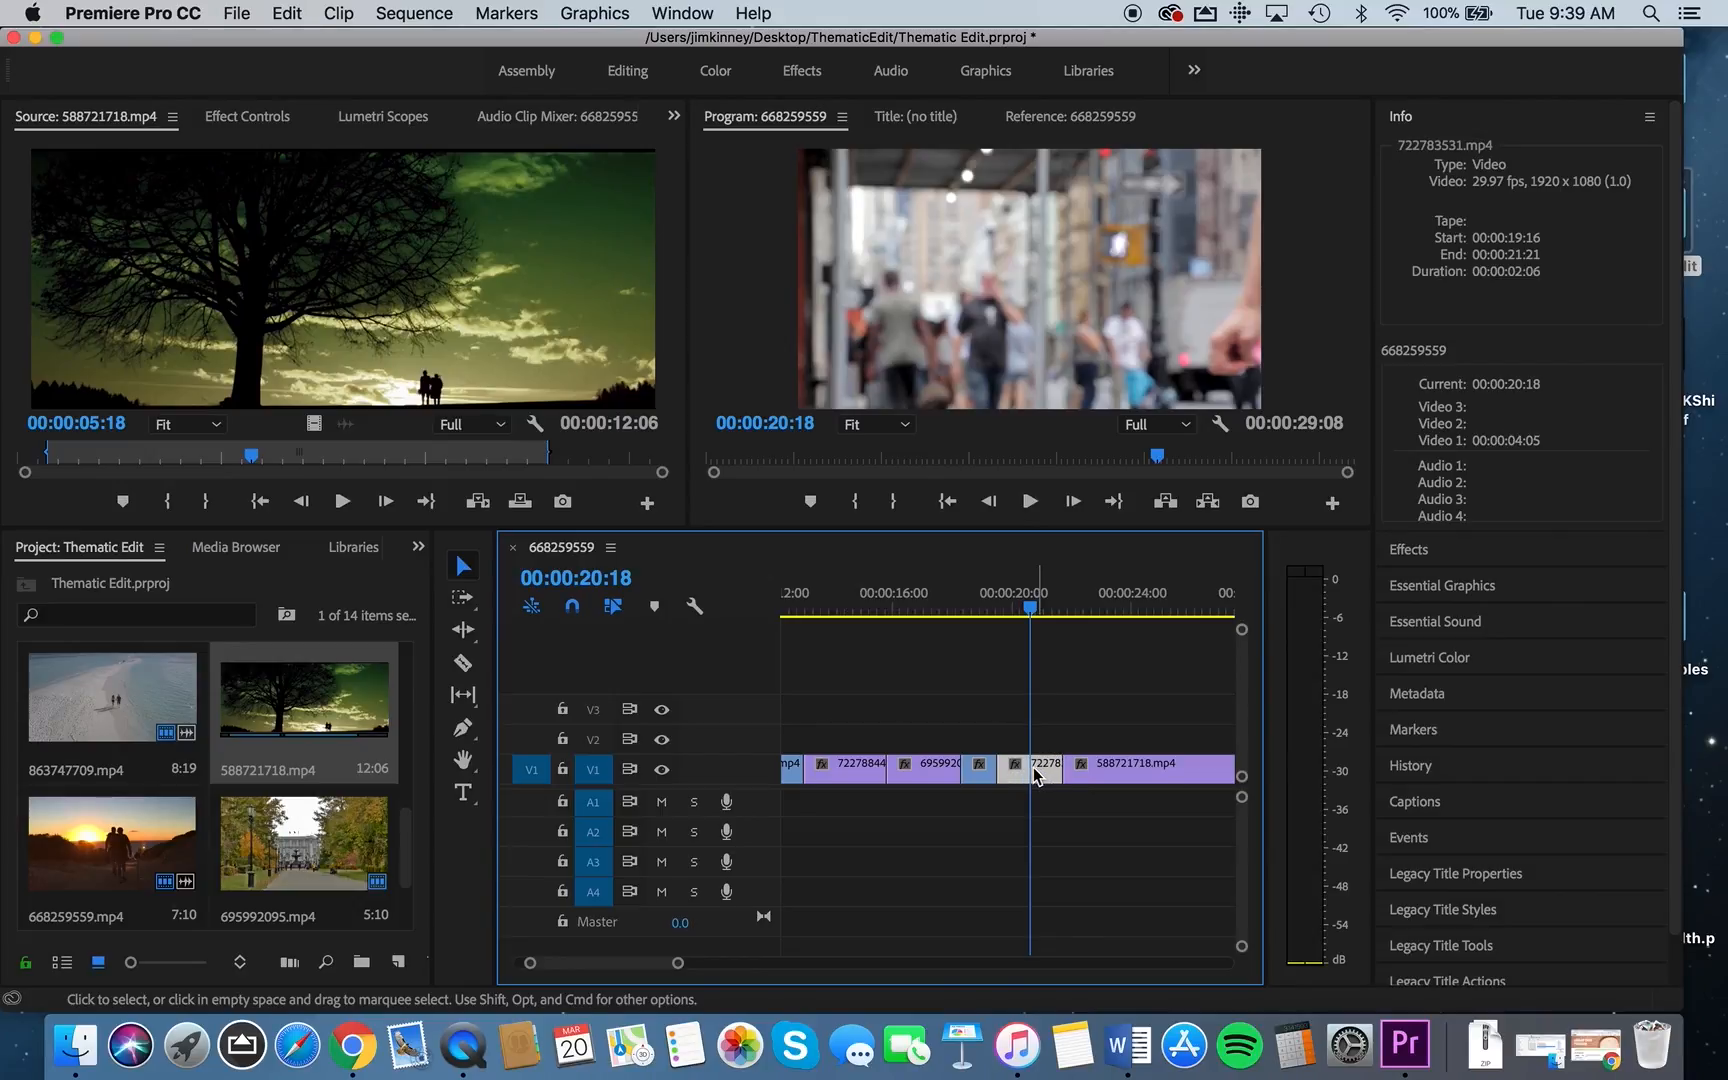
click(464, 630)
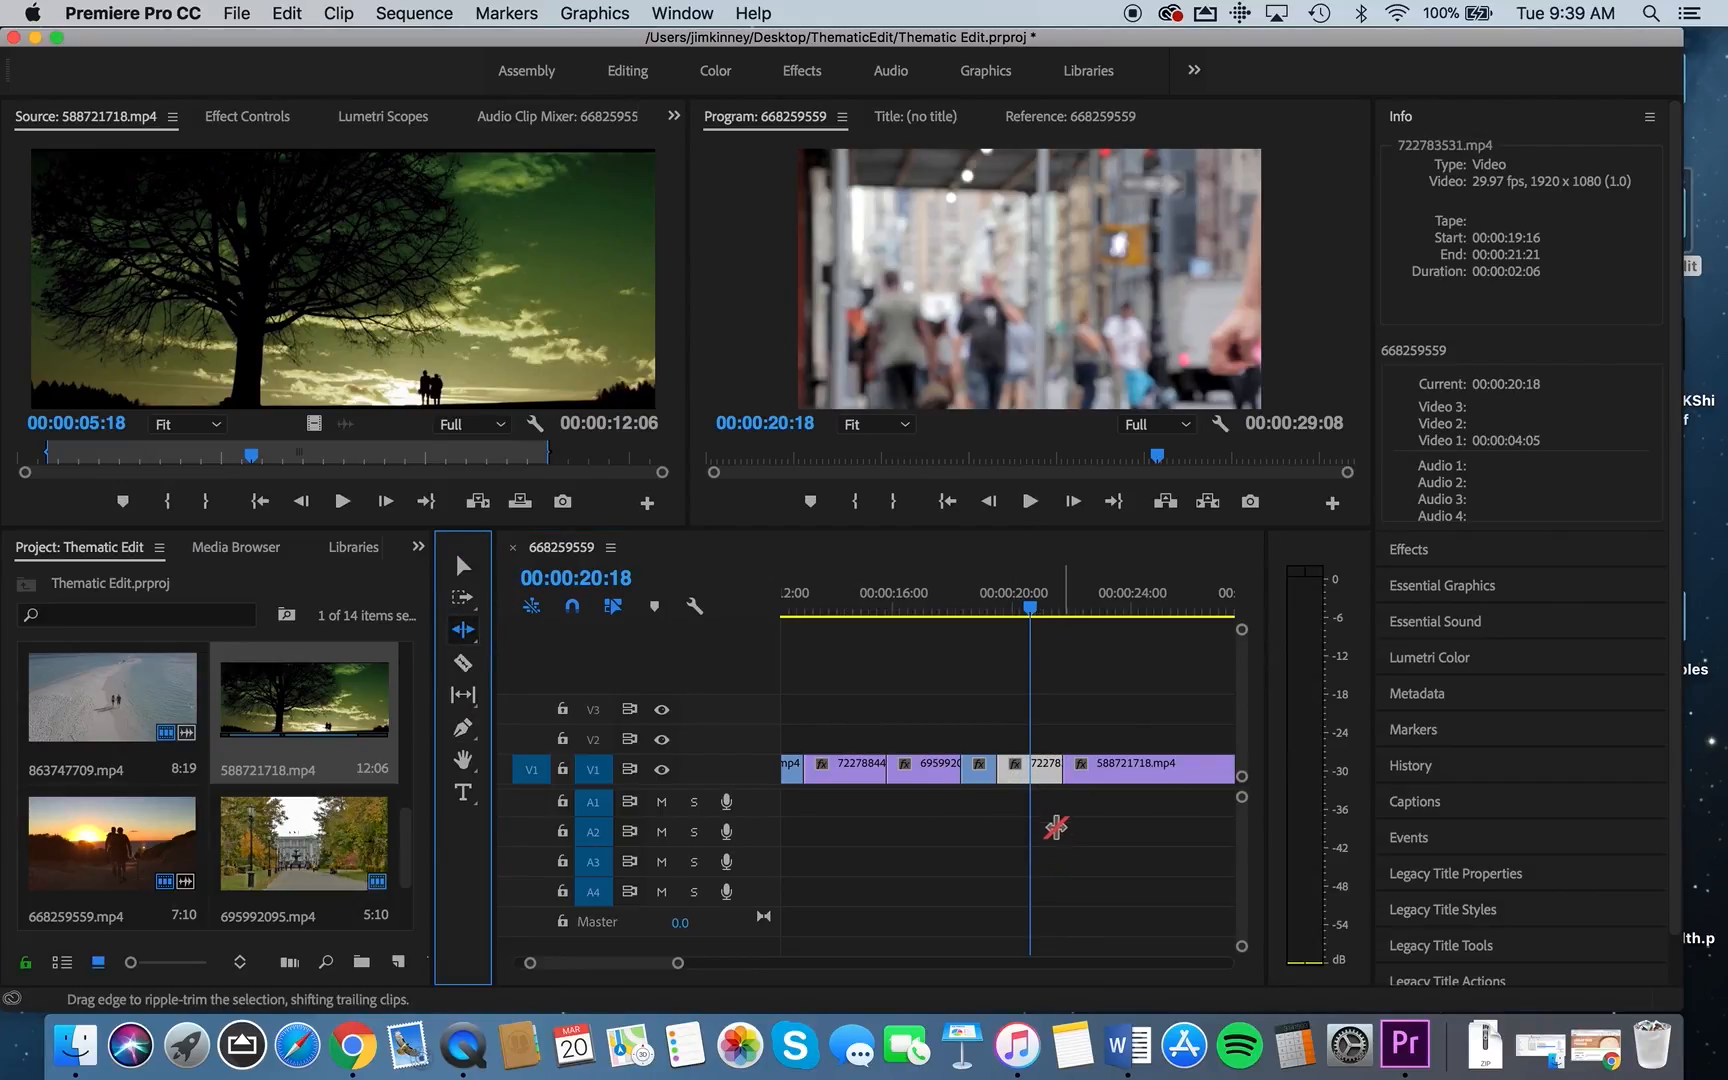
drag(1066, 768, 1040, 772)
Ripple-trim the end of 695992095.mp4 to 00:00:16:29 and the end of 722788449.mp4 to a clip duration of 00:00:01:14
drag(1030, 609, 920, 608)
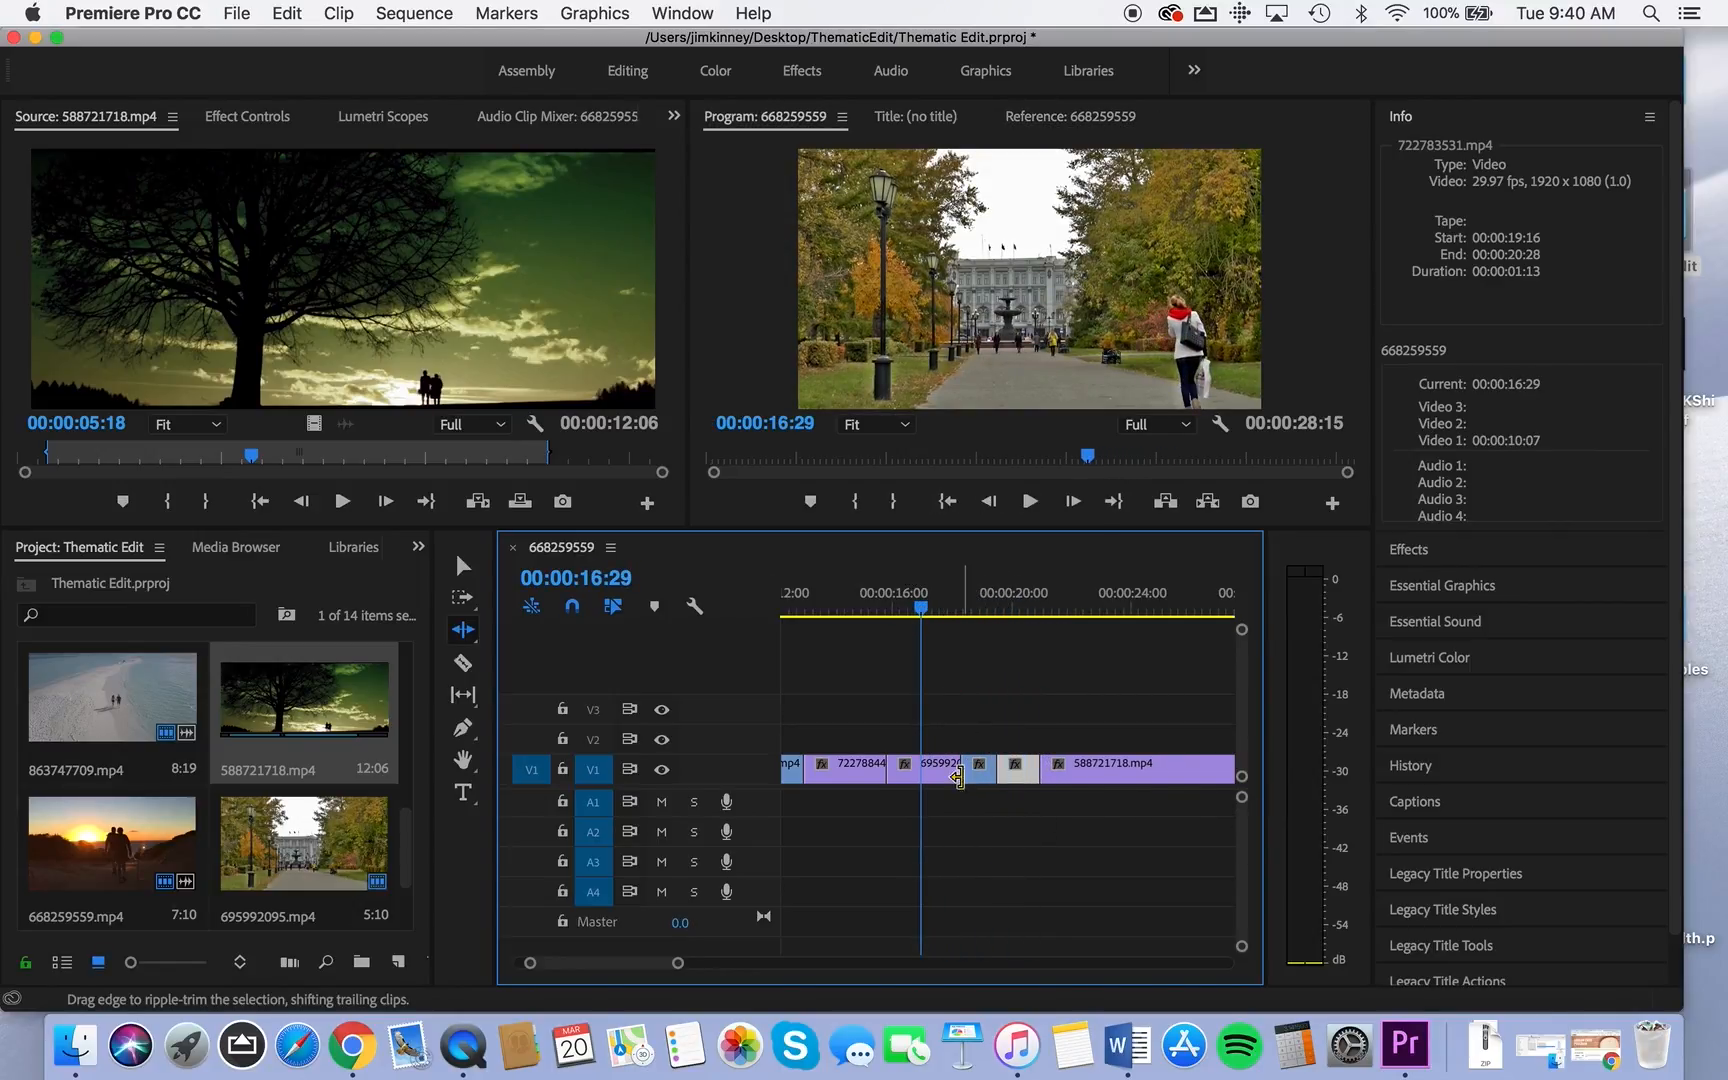
drag(957, 772, 920, 771)
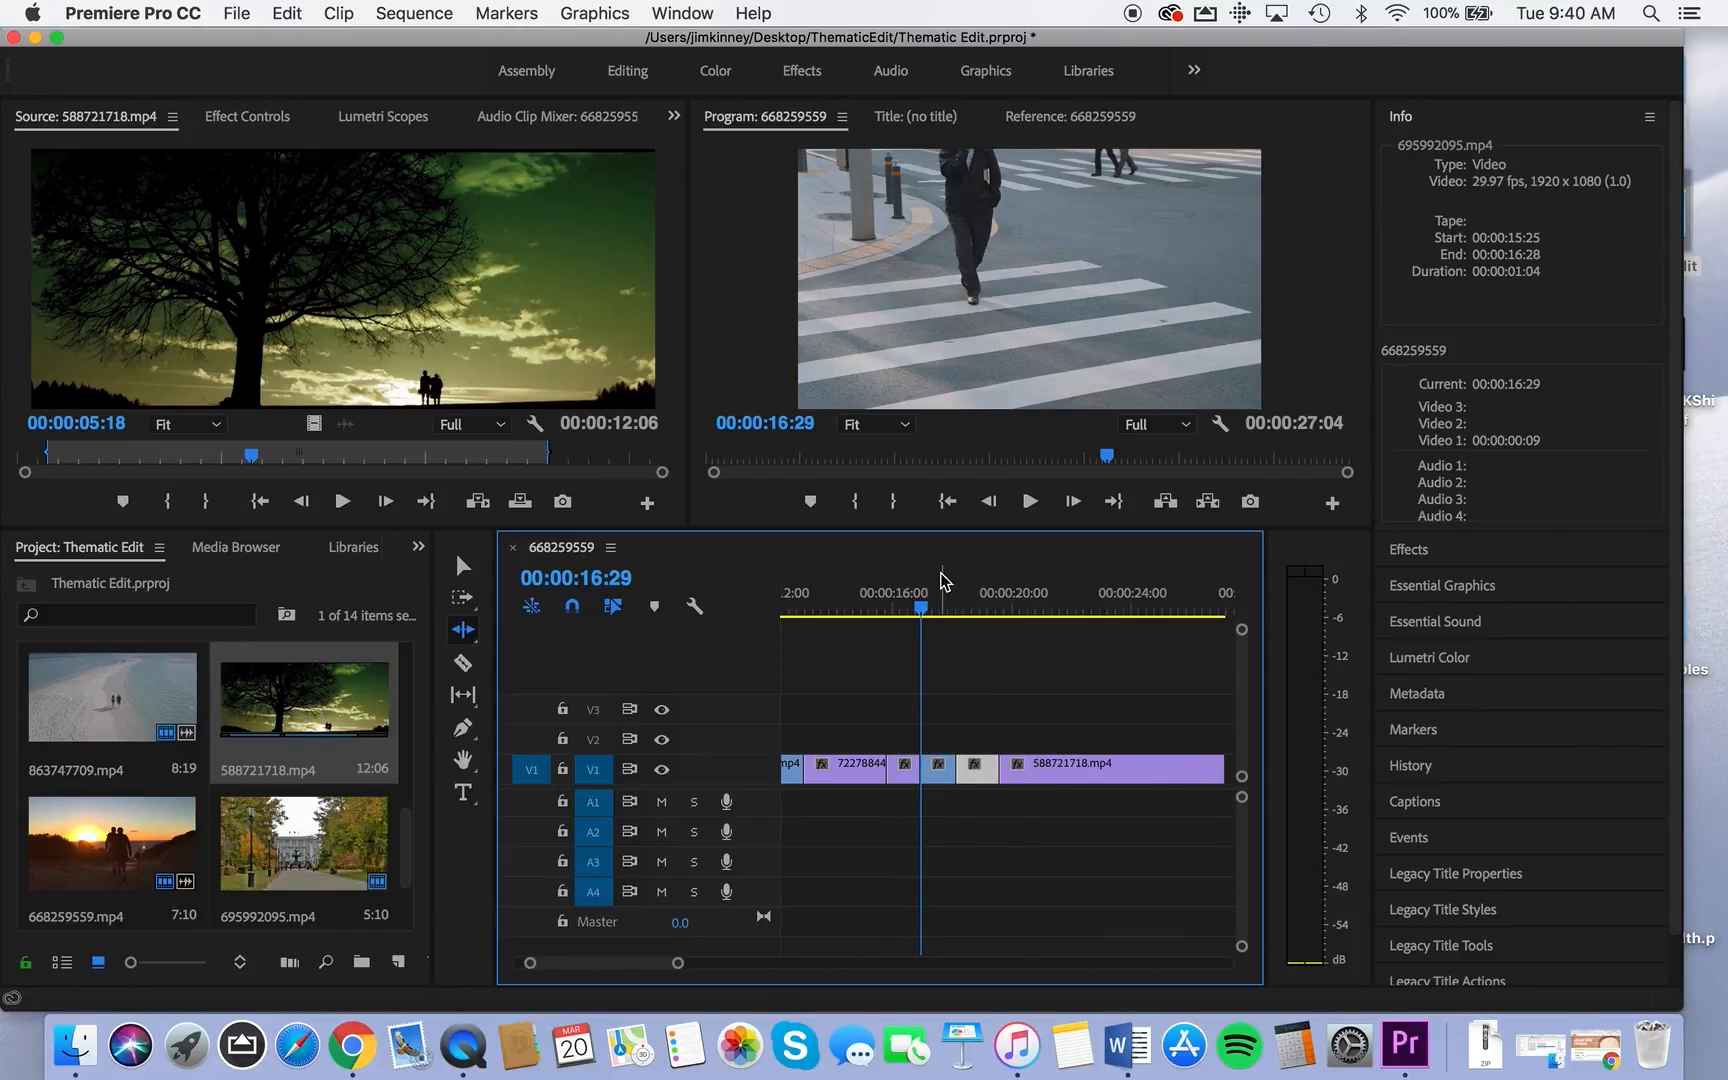
drag(921, 610, 830, 606)
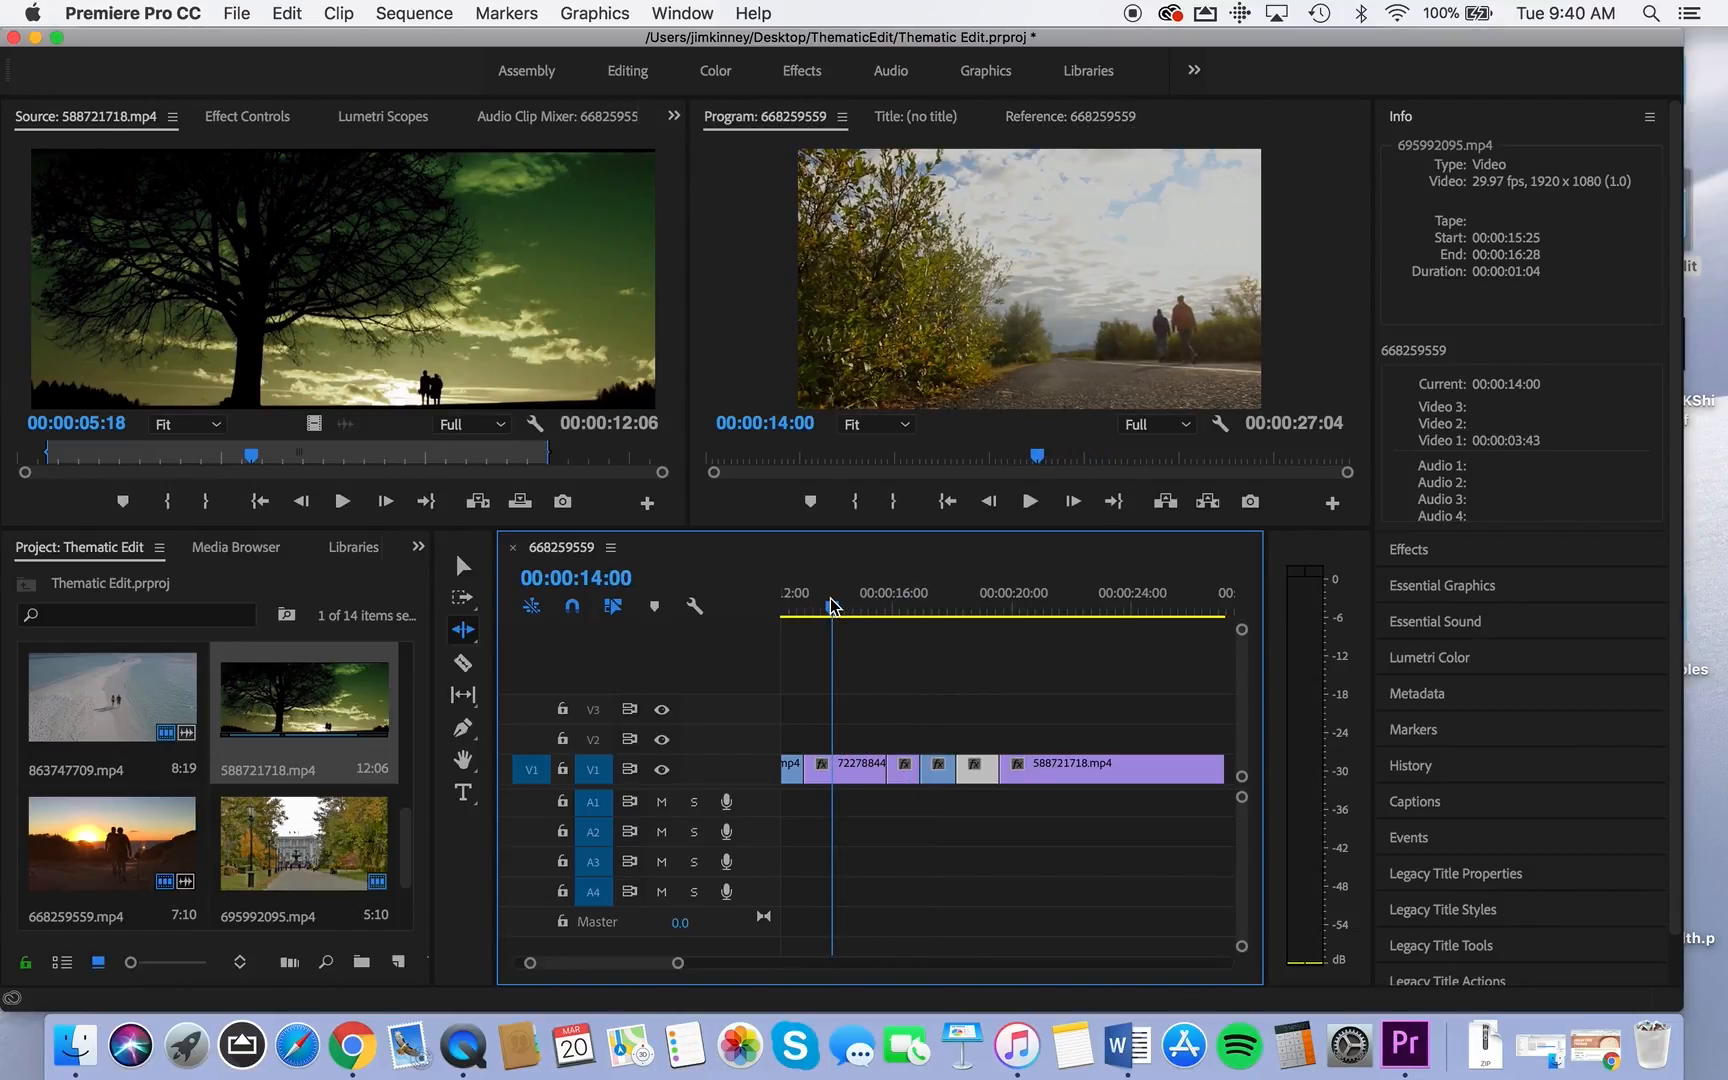
drag(882, 773, 843, 768)
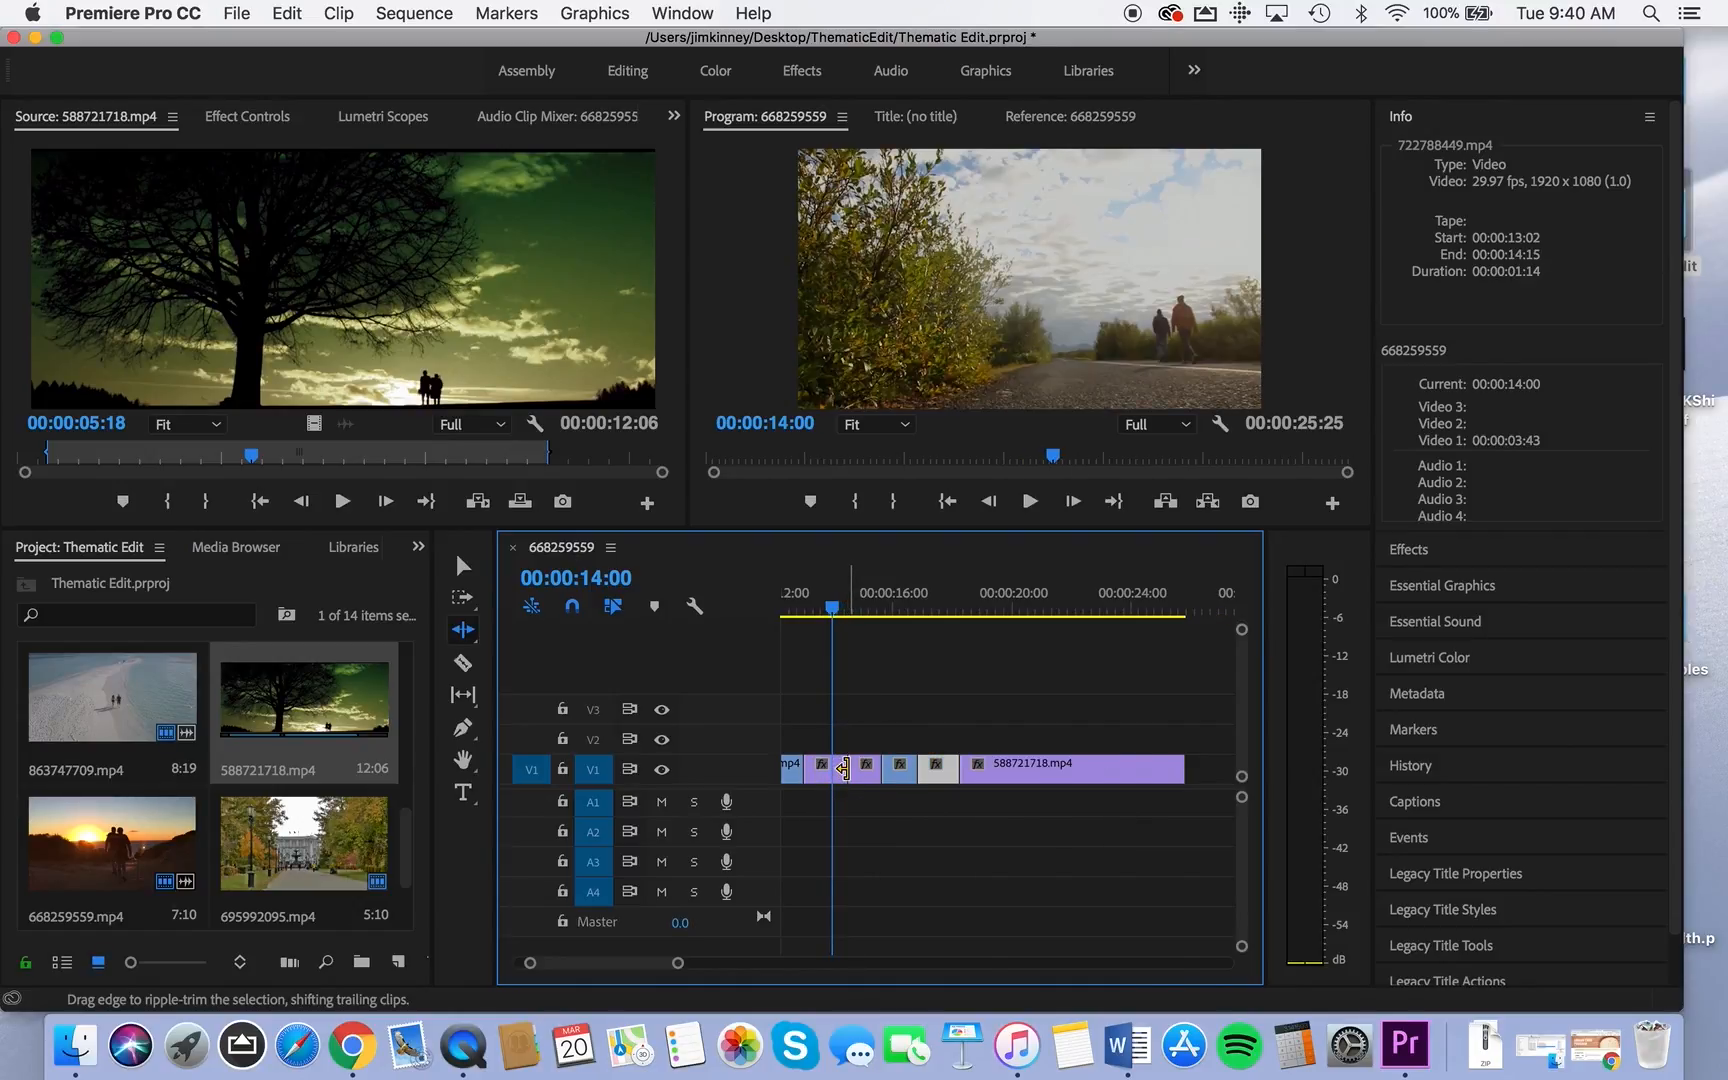
Play the sequence from its start through the first clips and return the playhead to 00:00:02:16
drag(829, 600, 632, 588)
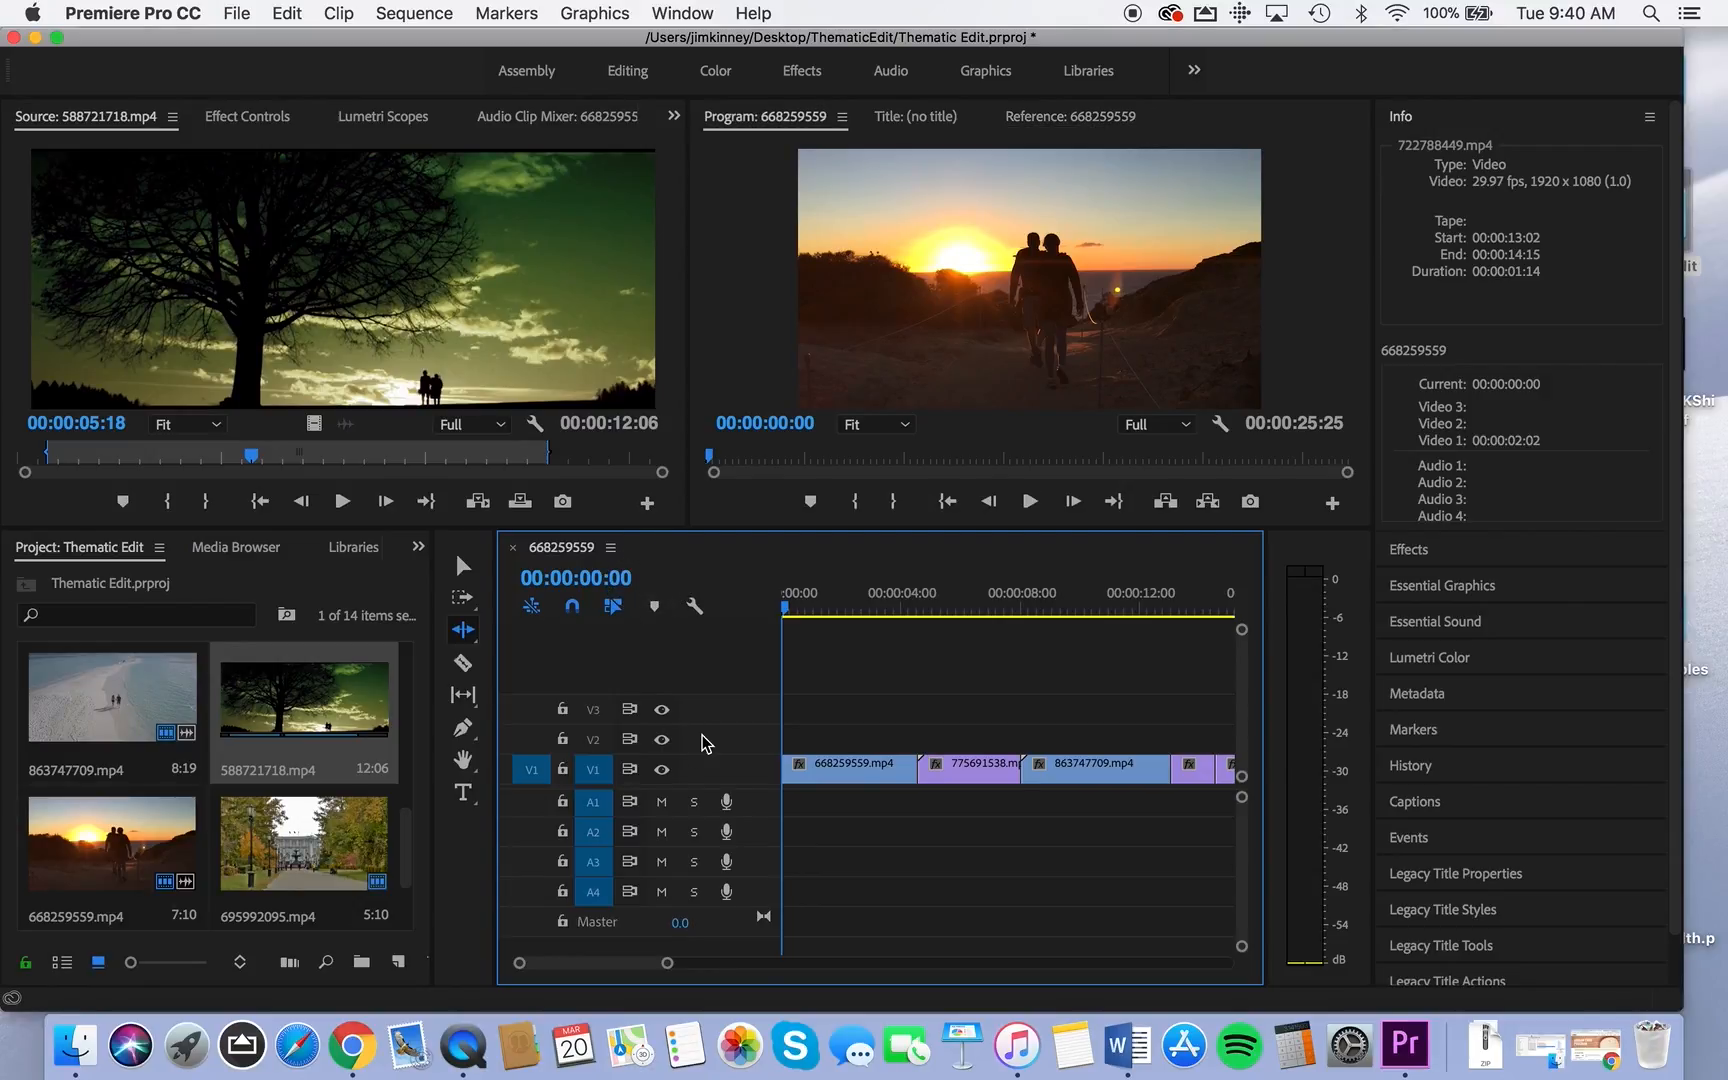
key(space)
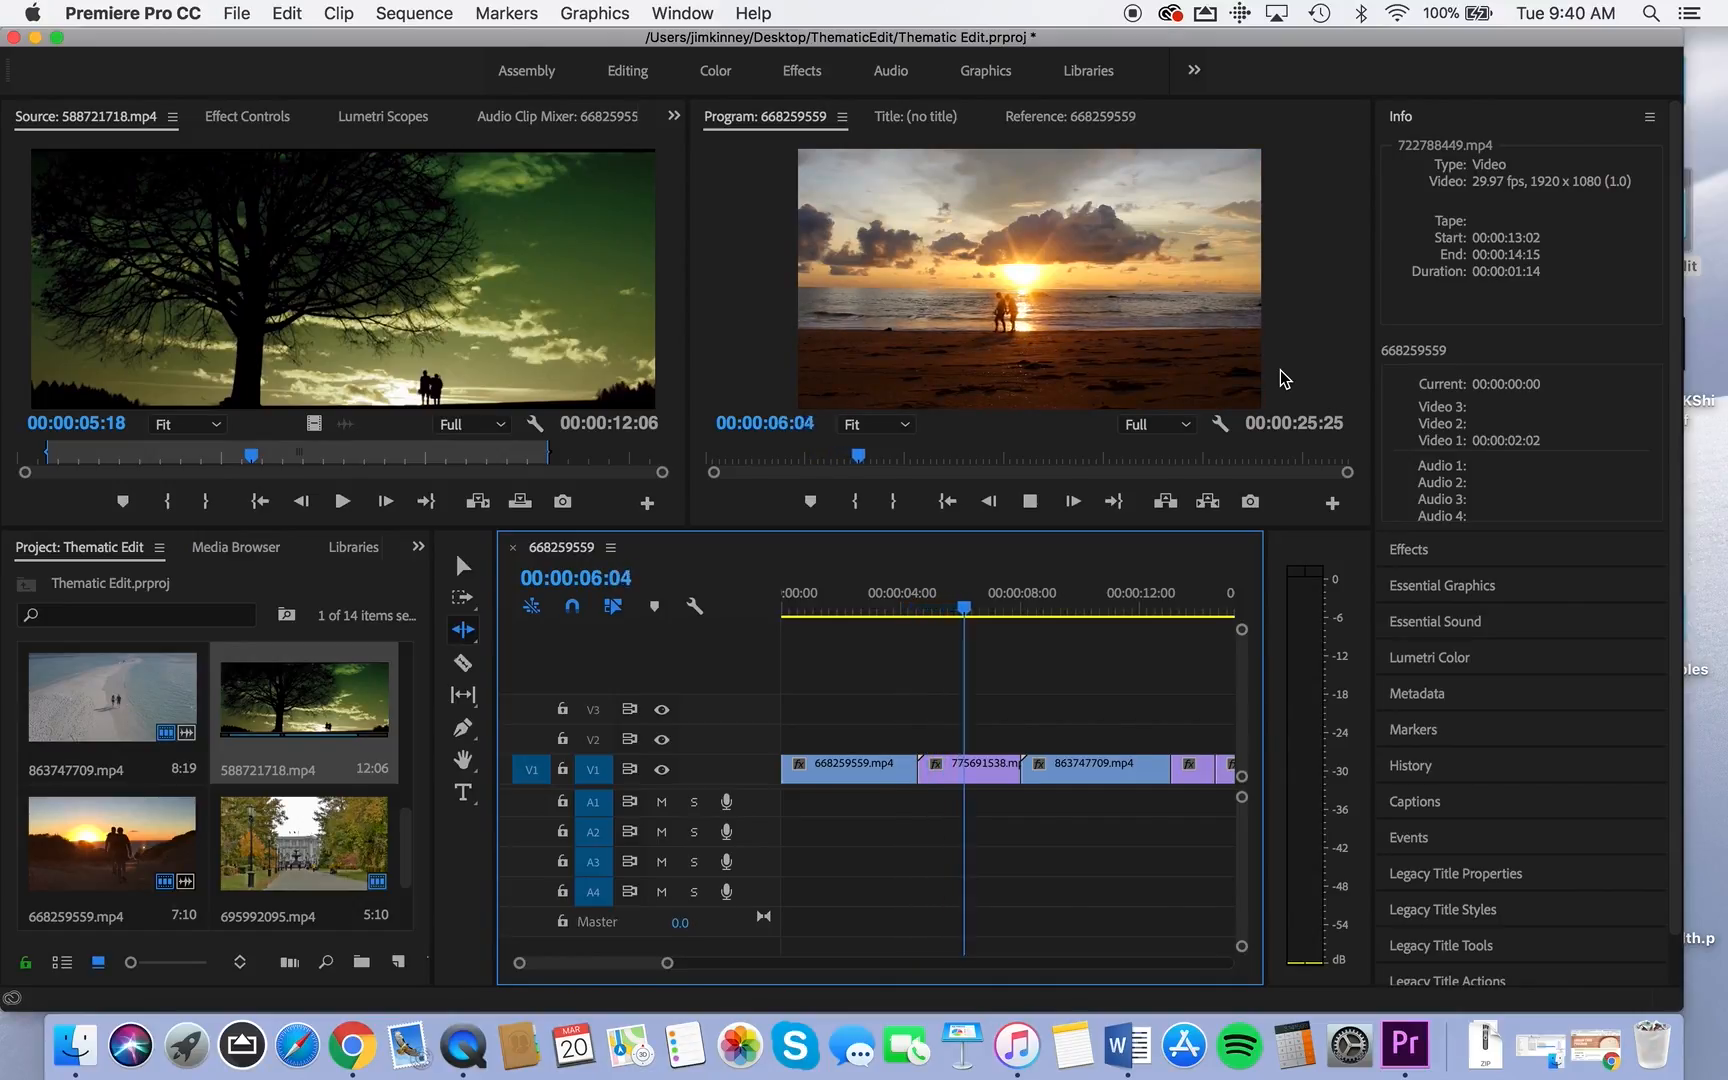
key(space)
drag(976, 605, 857, 615)
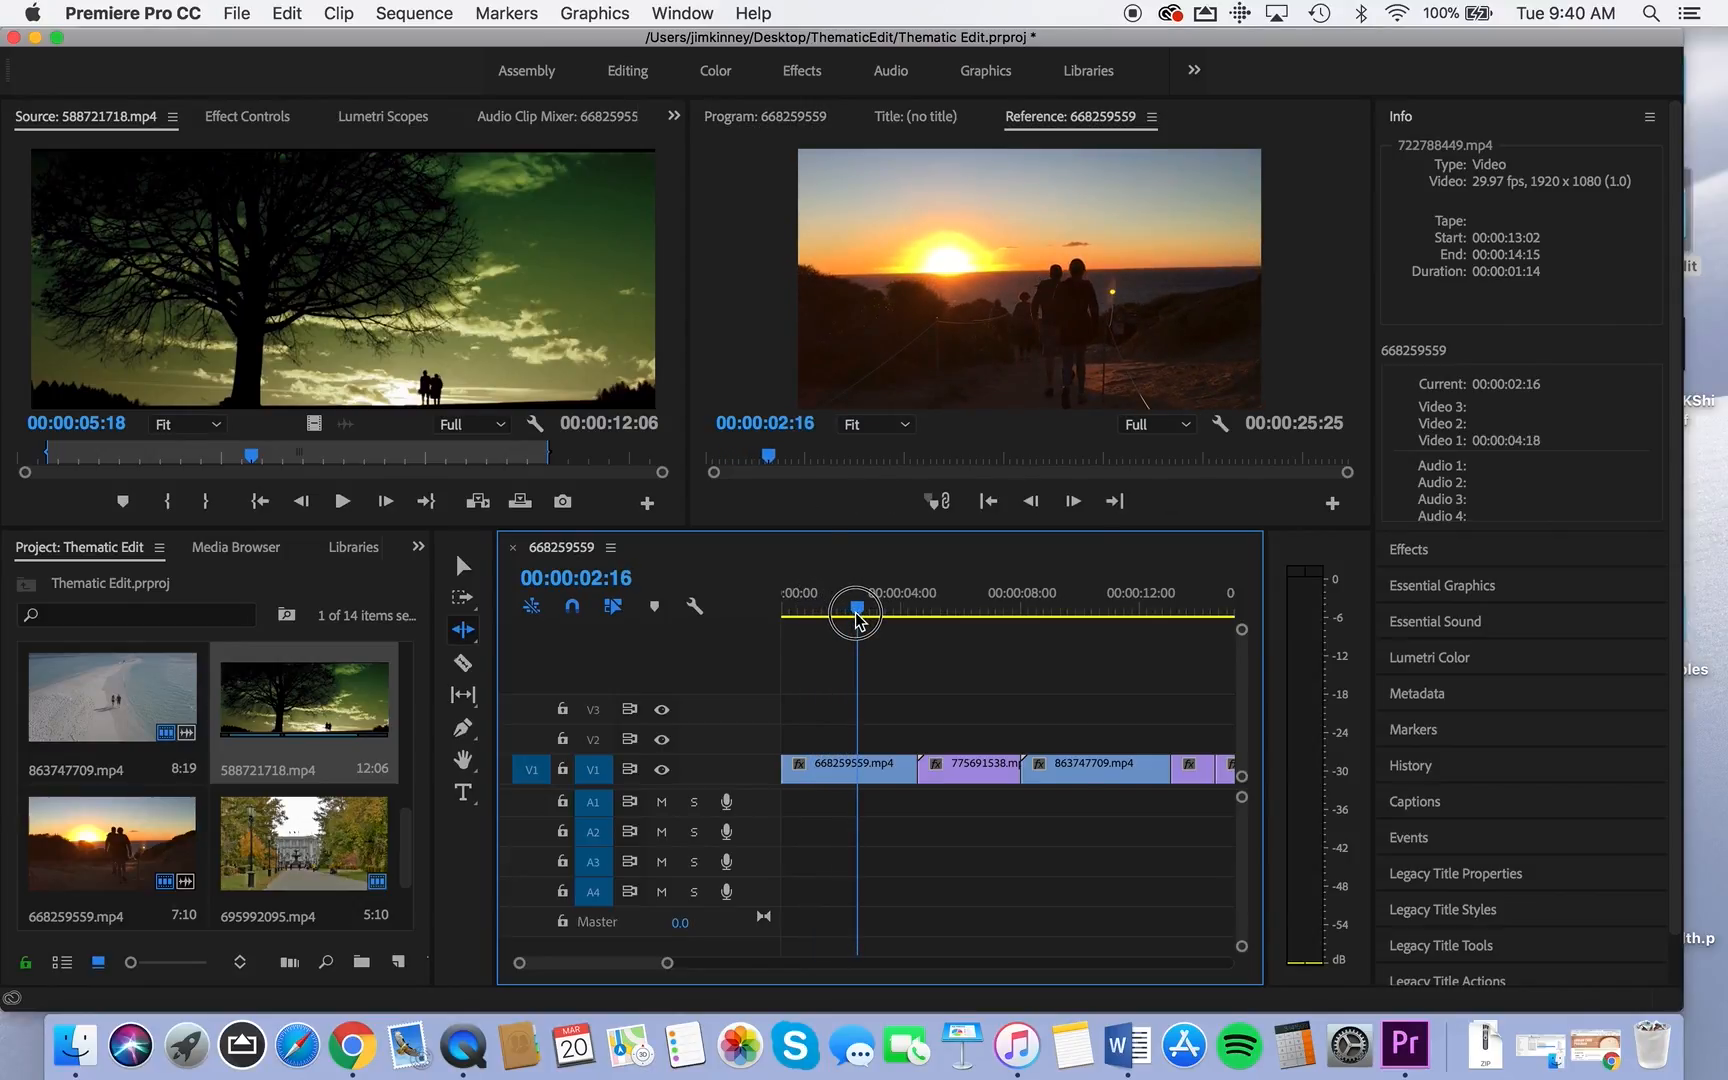
Split the opening 668259559.mp4 clip on V1 at 00:00:01:09 and ripple-delete the portion before the cut
drag(857, 620, 816, 611)
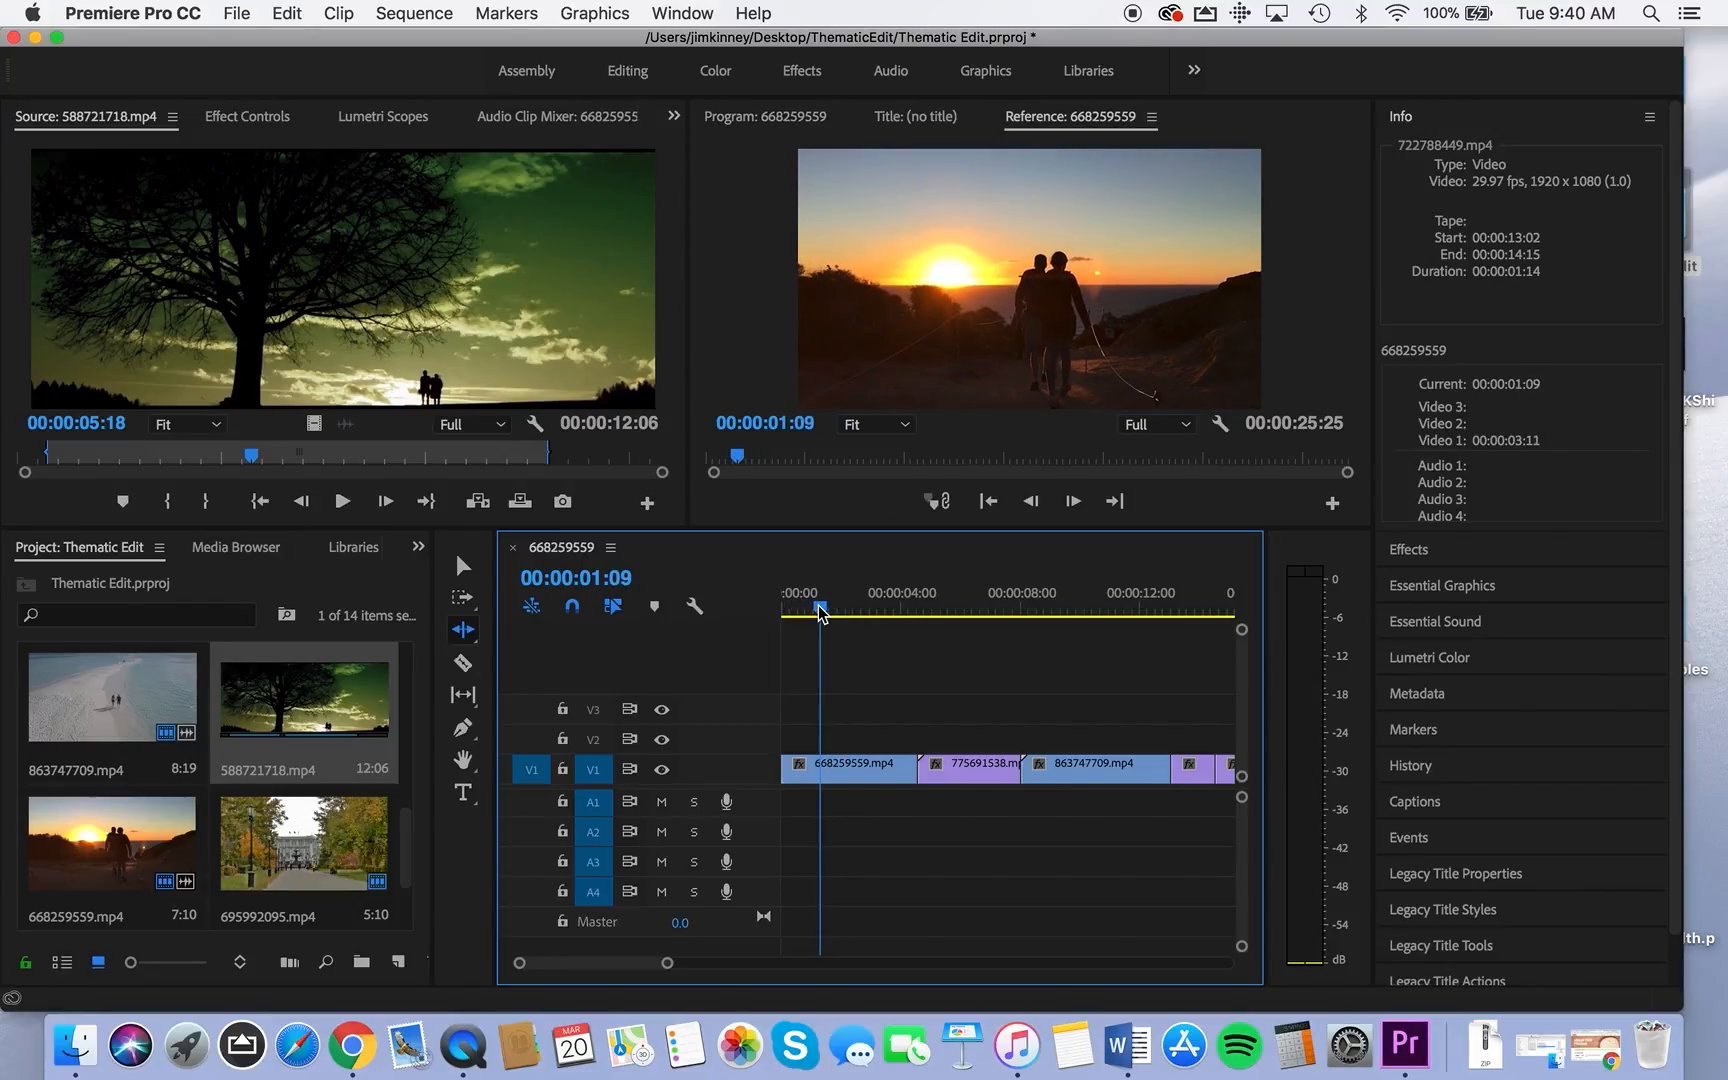
click(462, 664)
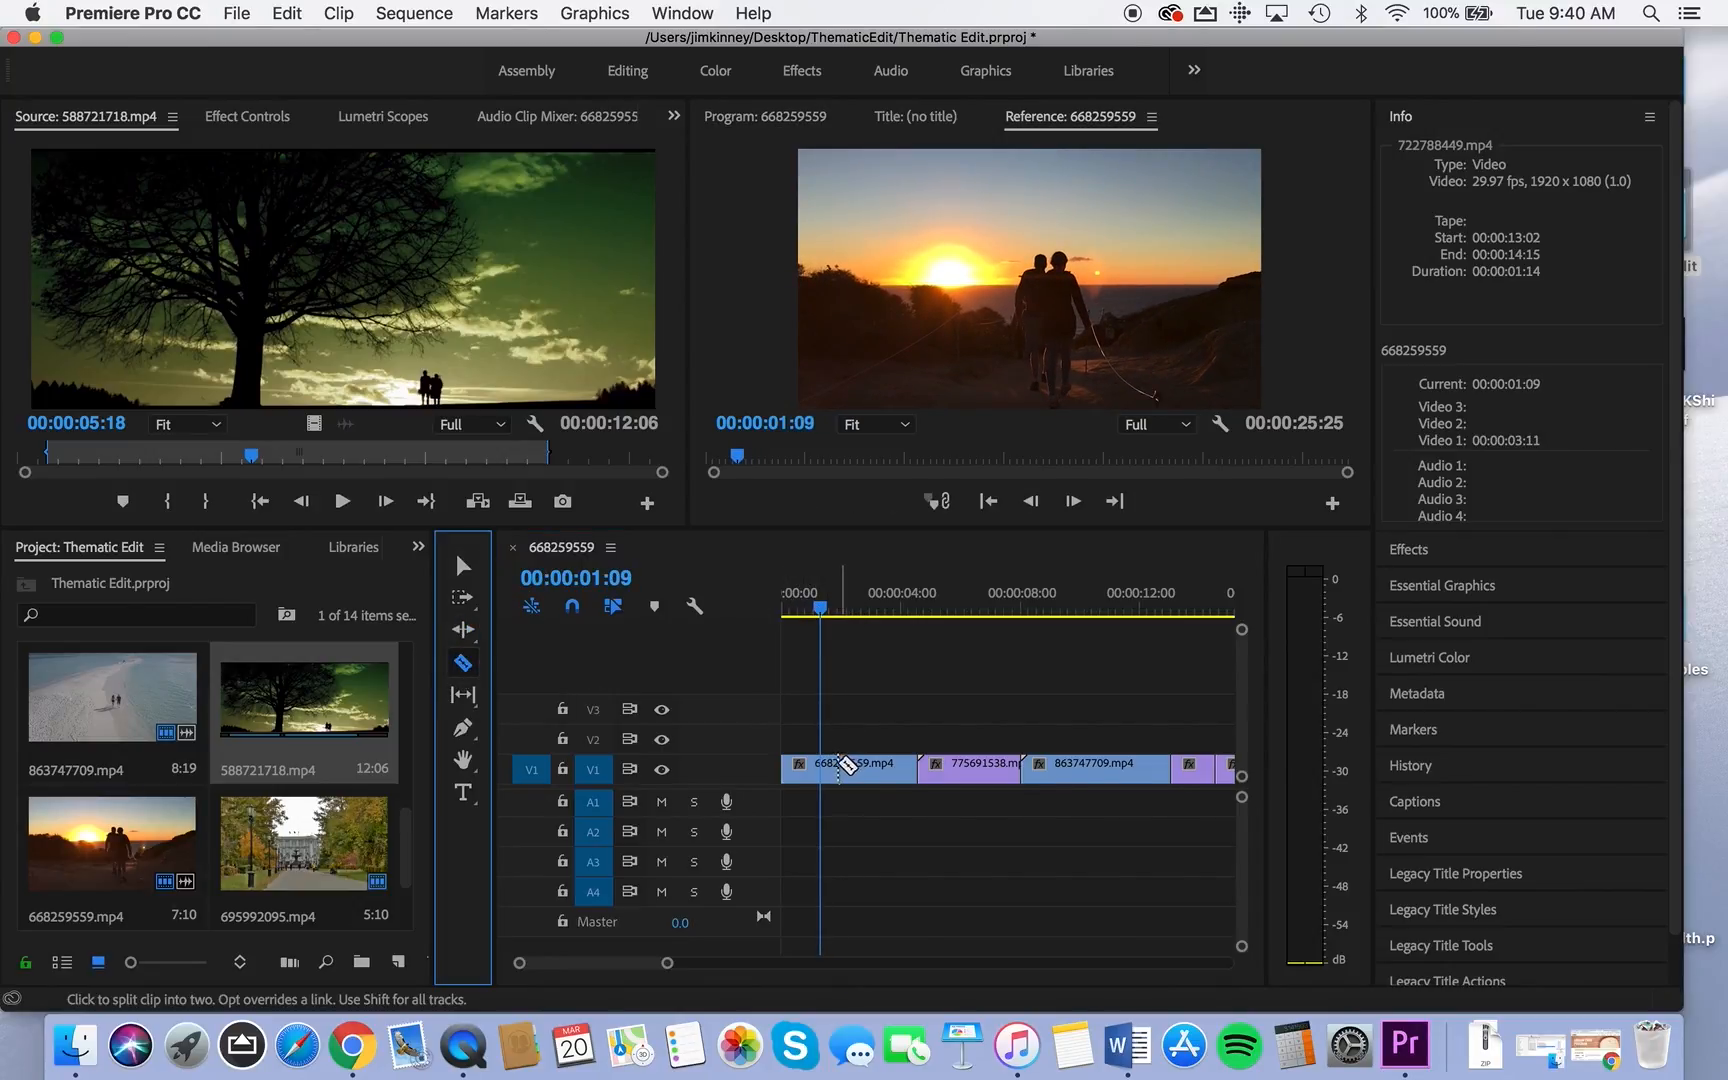
click(822, 768)
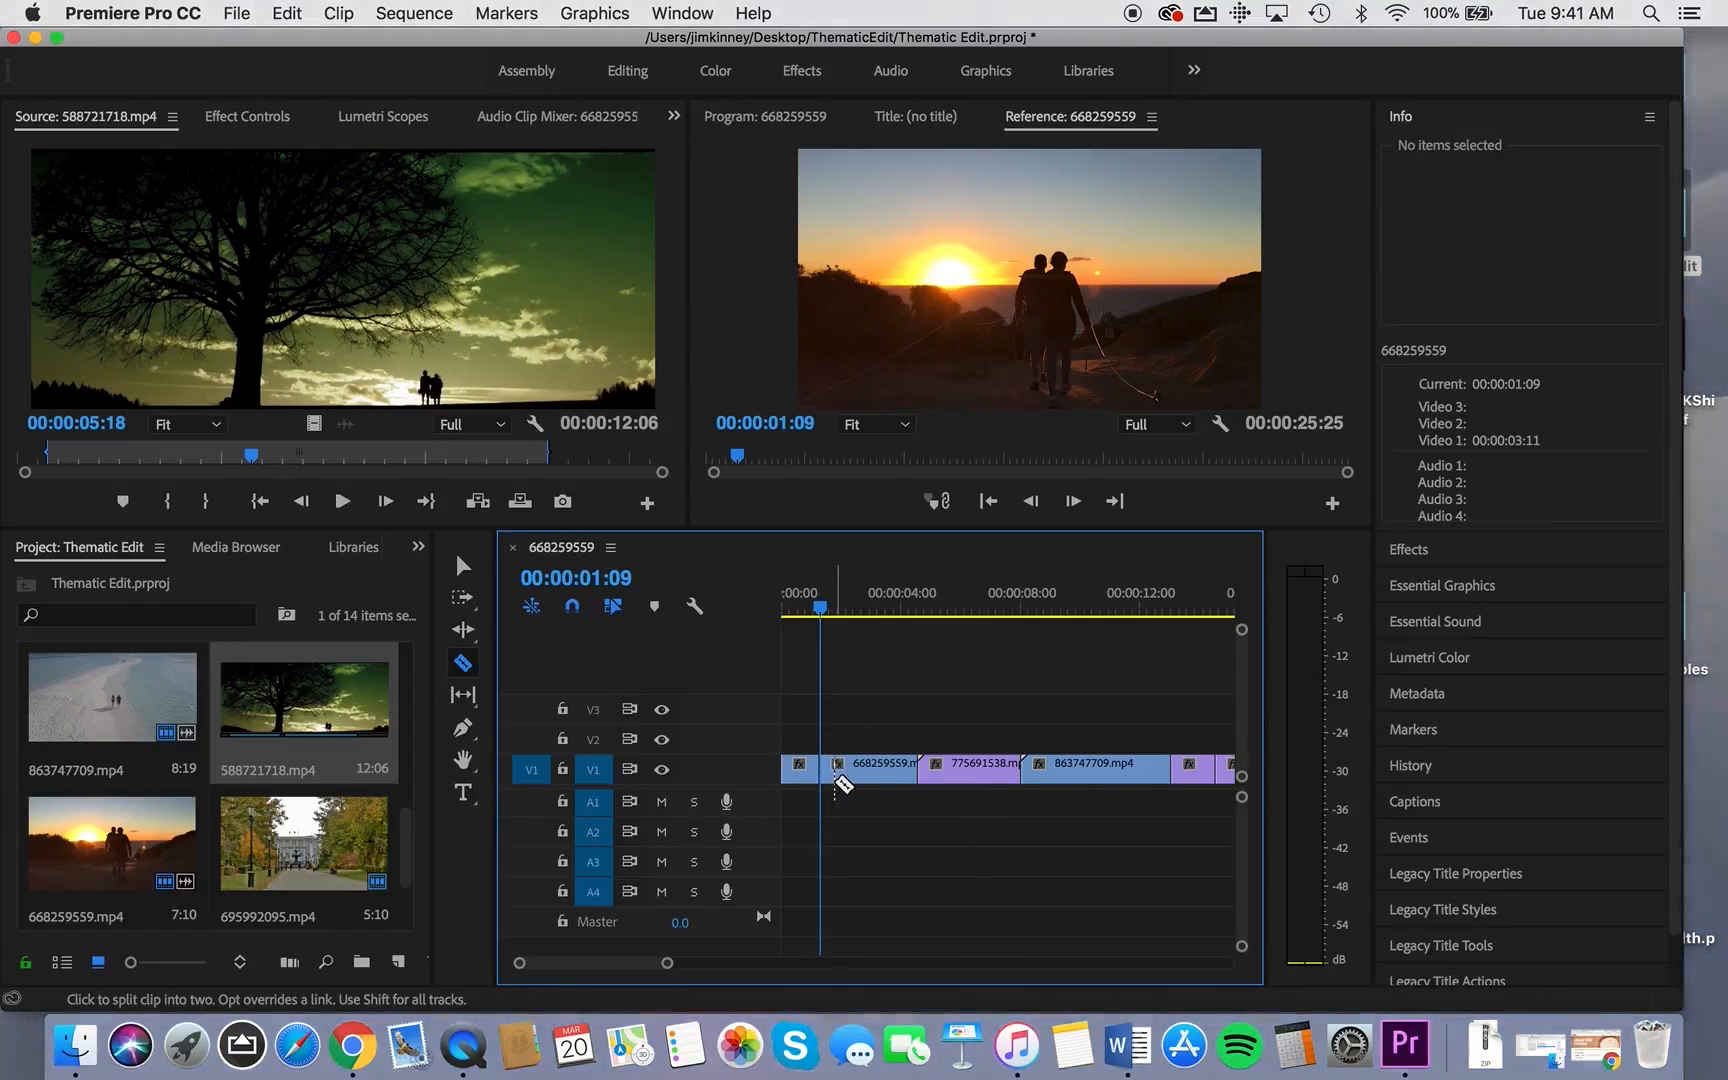
click(463, 566)
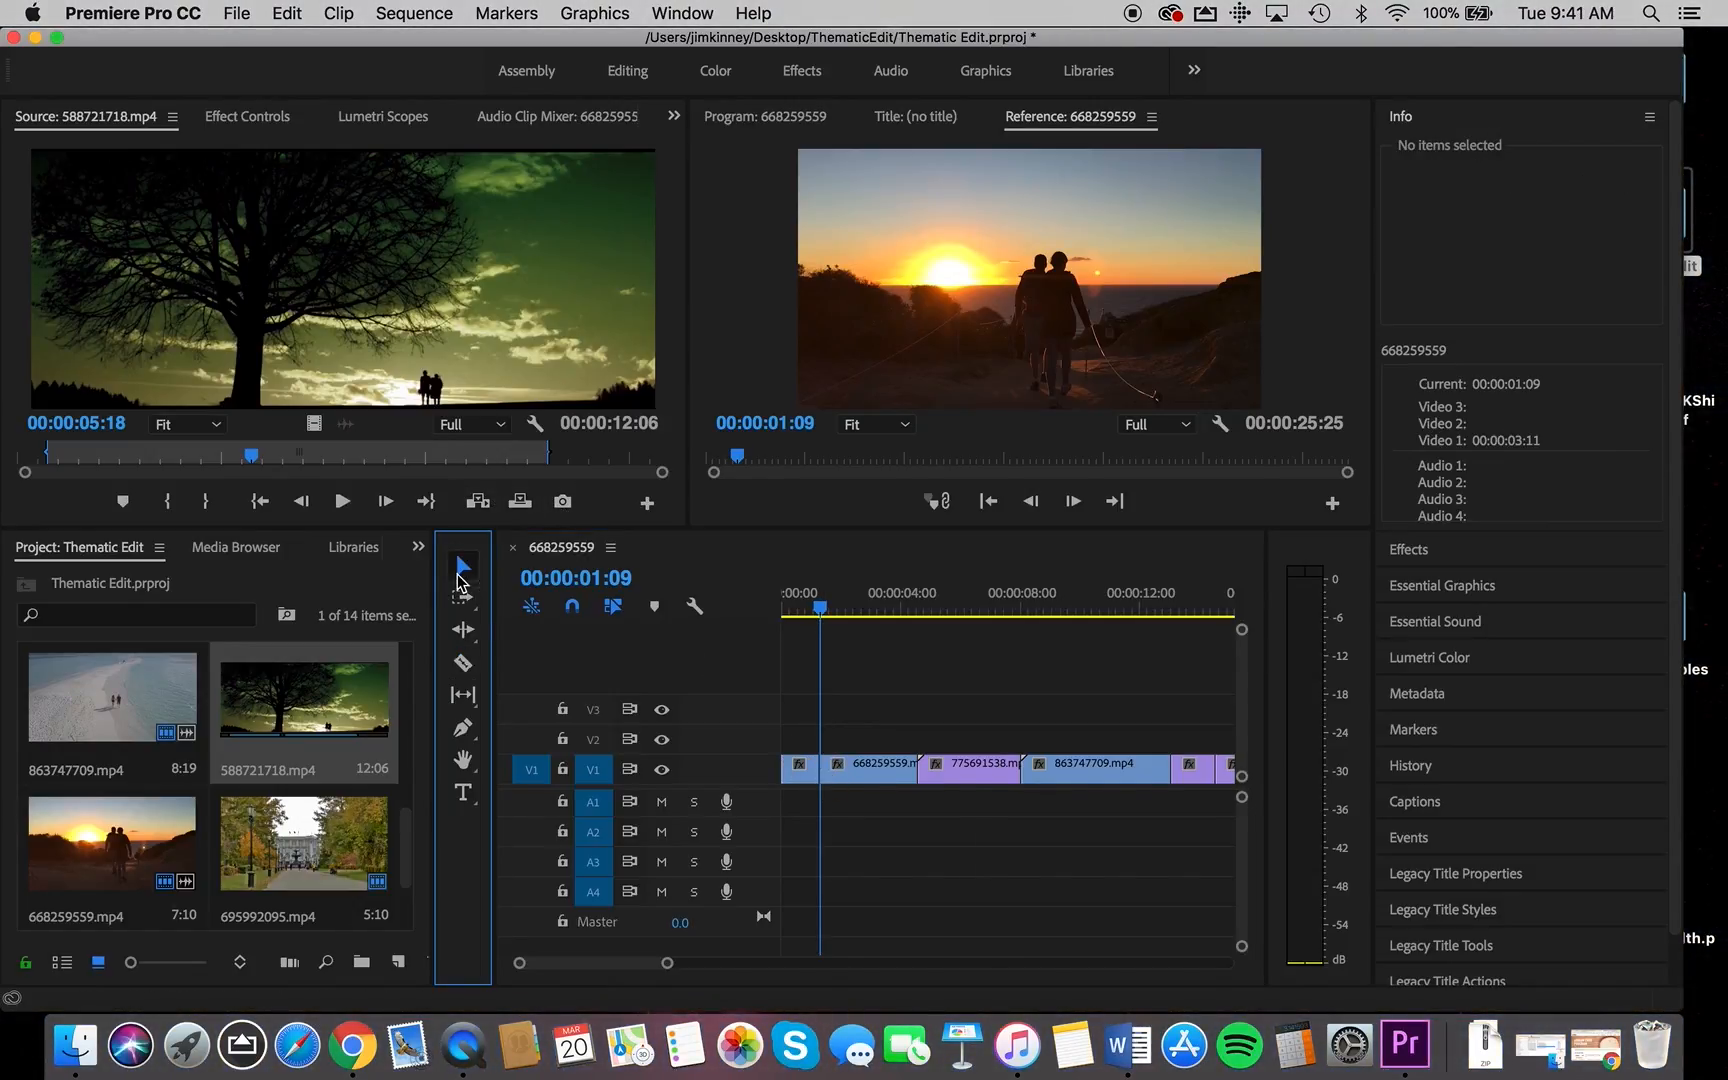
click(801, 745)
click(799, 769)
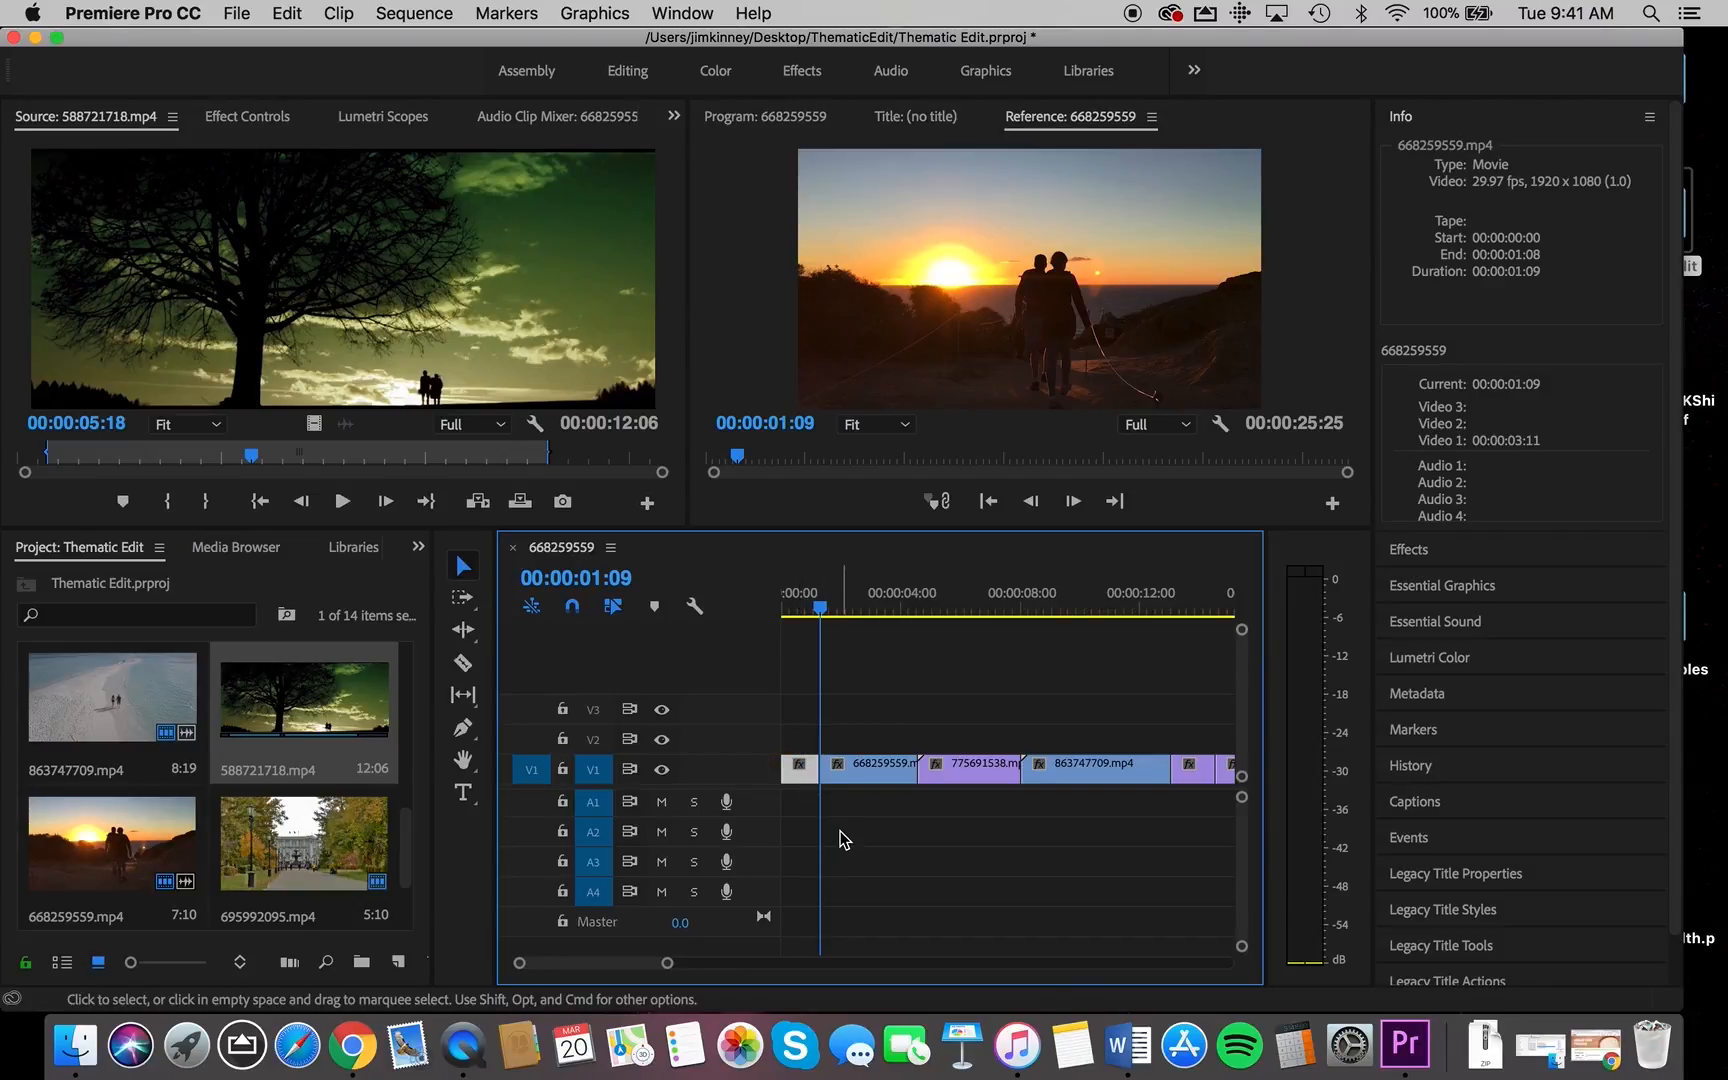
key(alt+BackSpace)
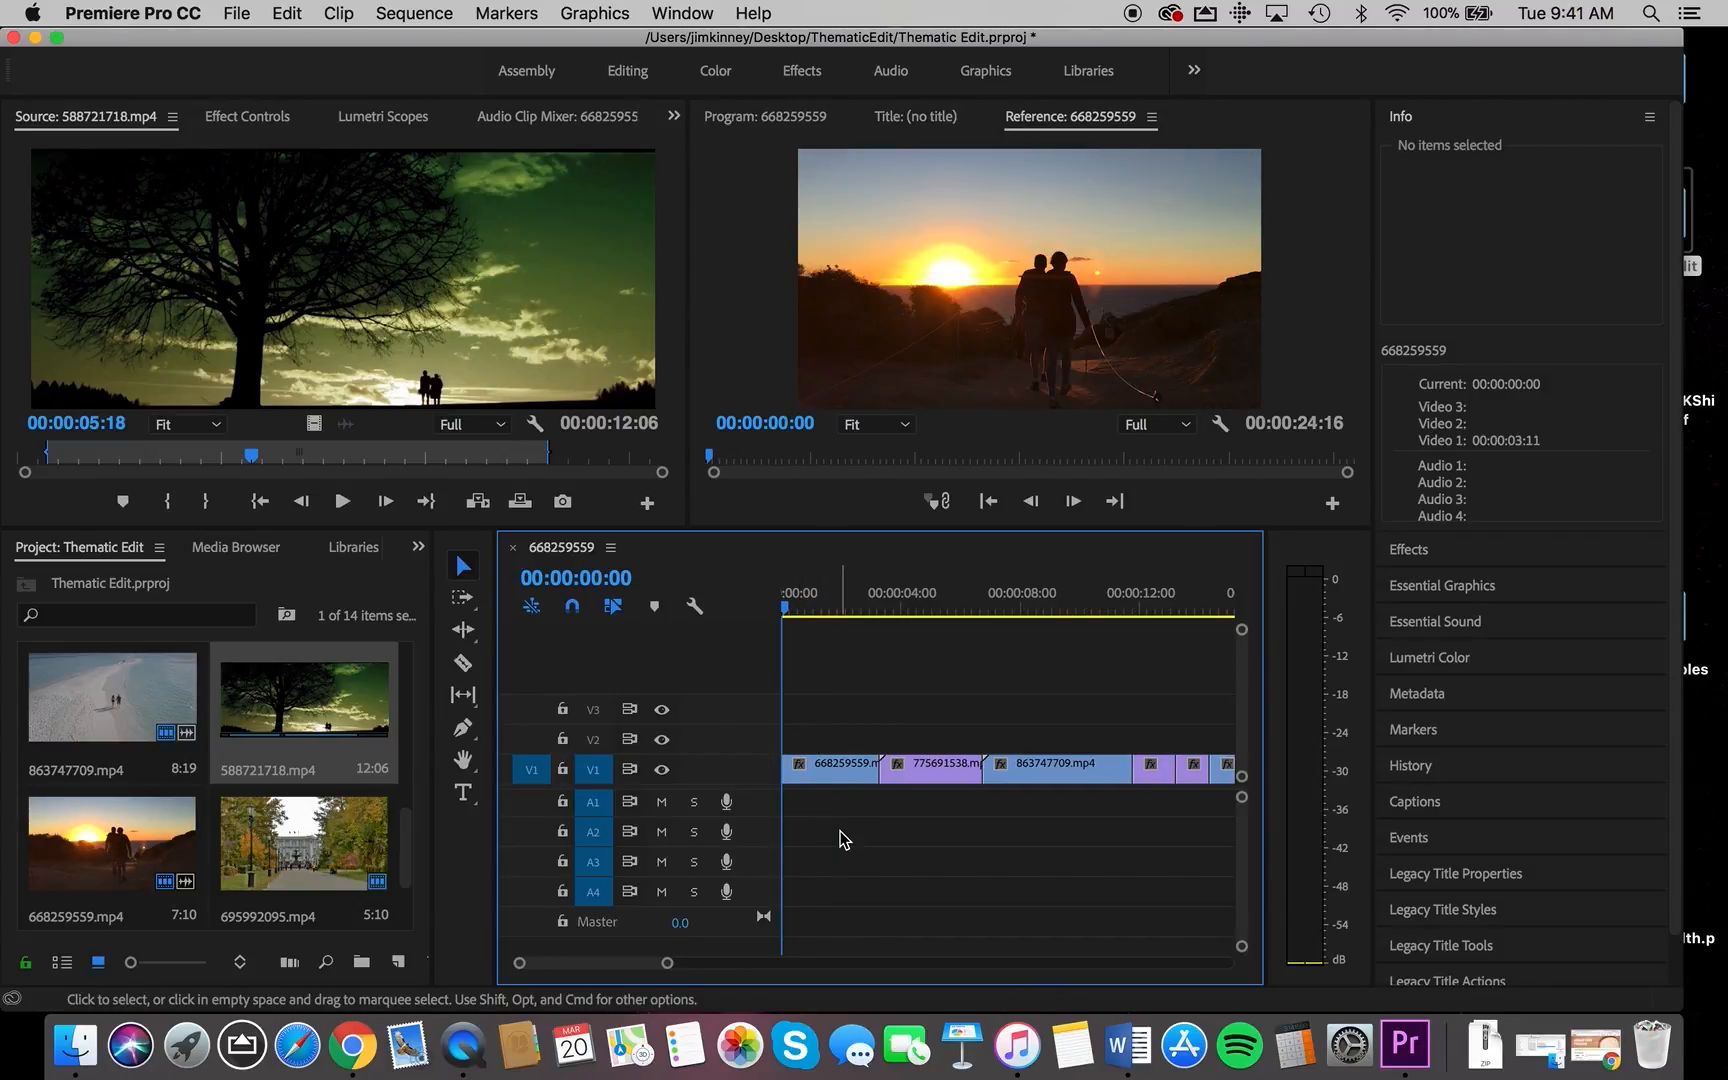
Switch to the Effects workspace and add a Cross Dissolve at the cut between 668259559.mp4 and 775691538.mp4
drag(785, 613, 851, 625)
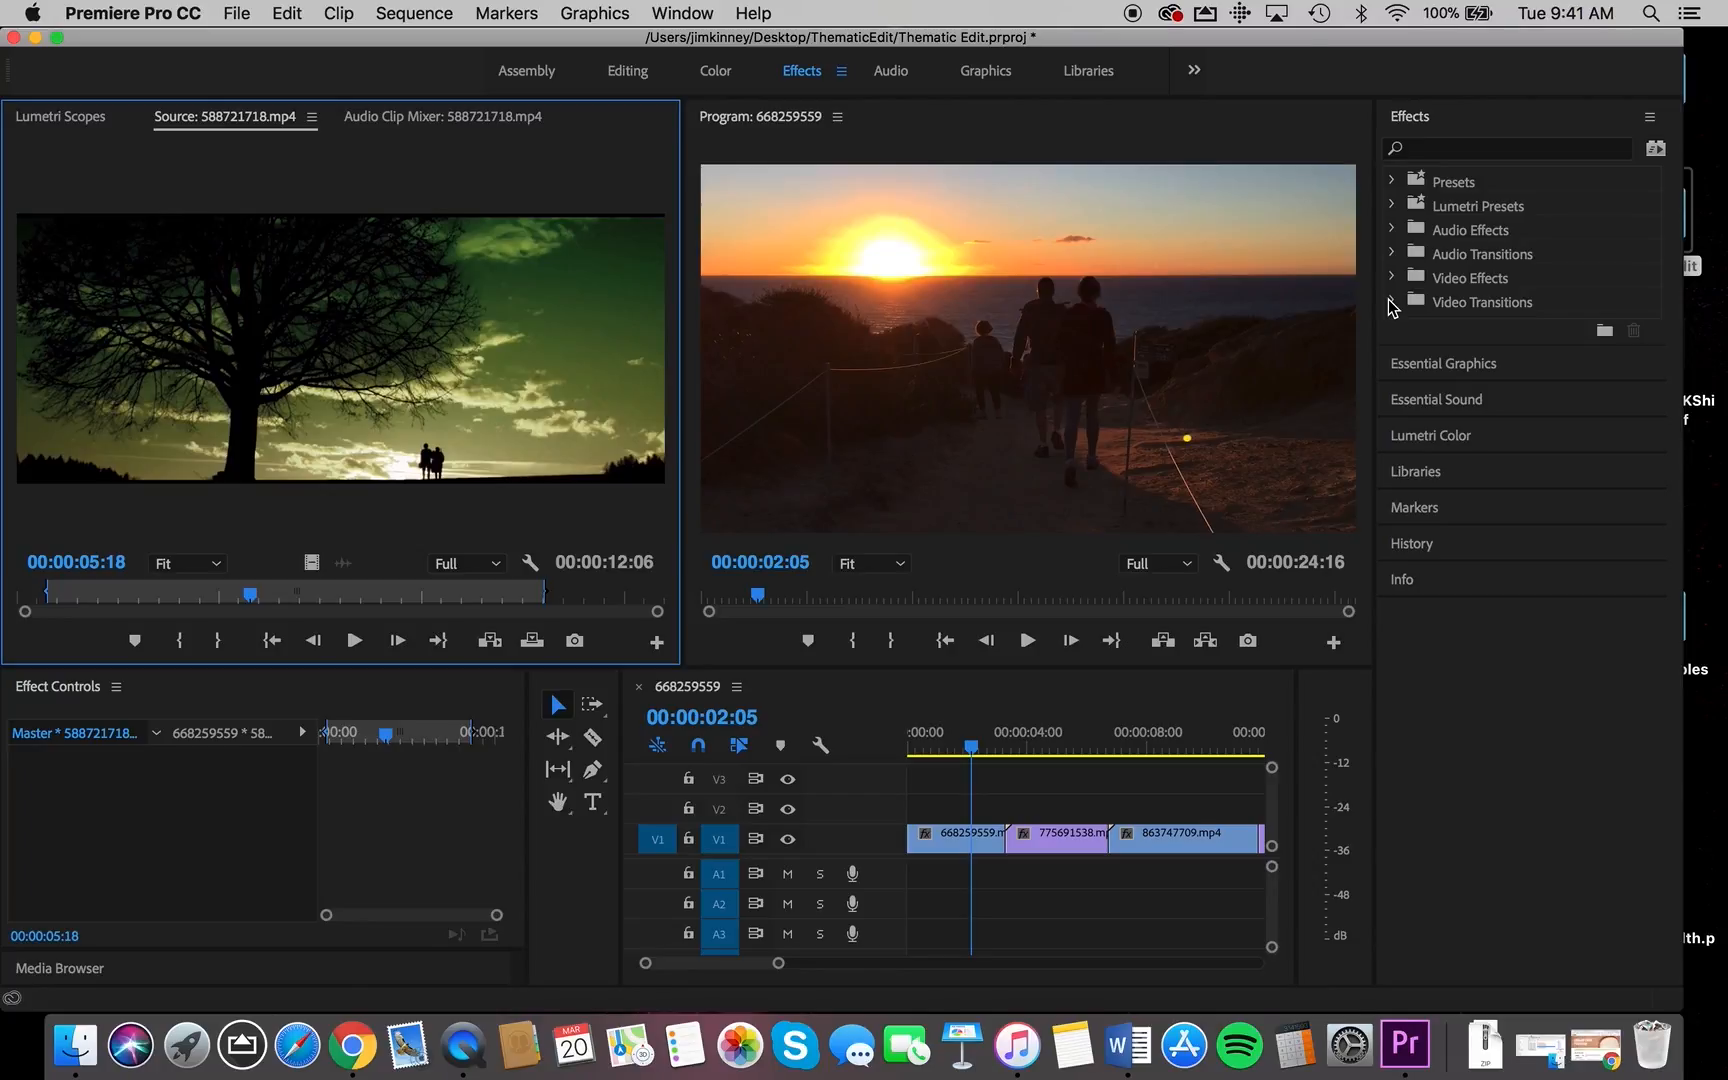
click(1390, 302)
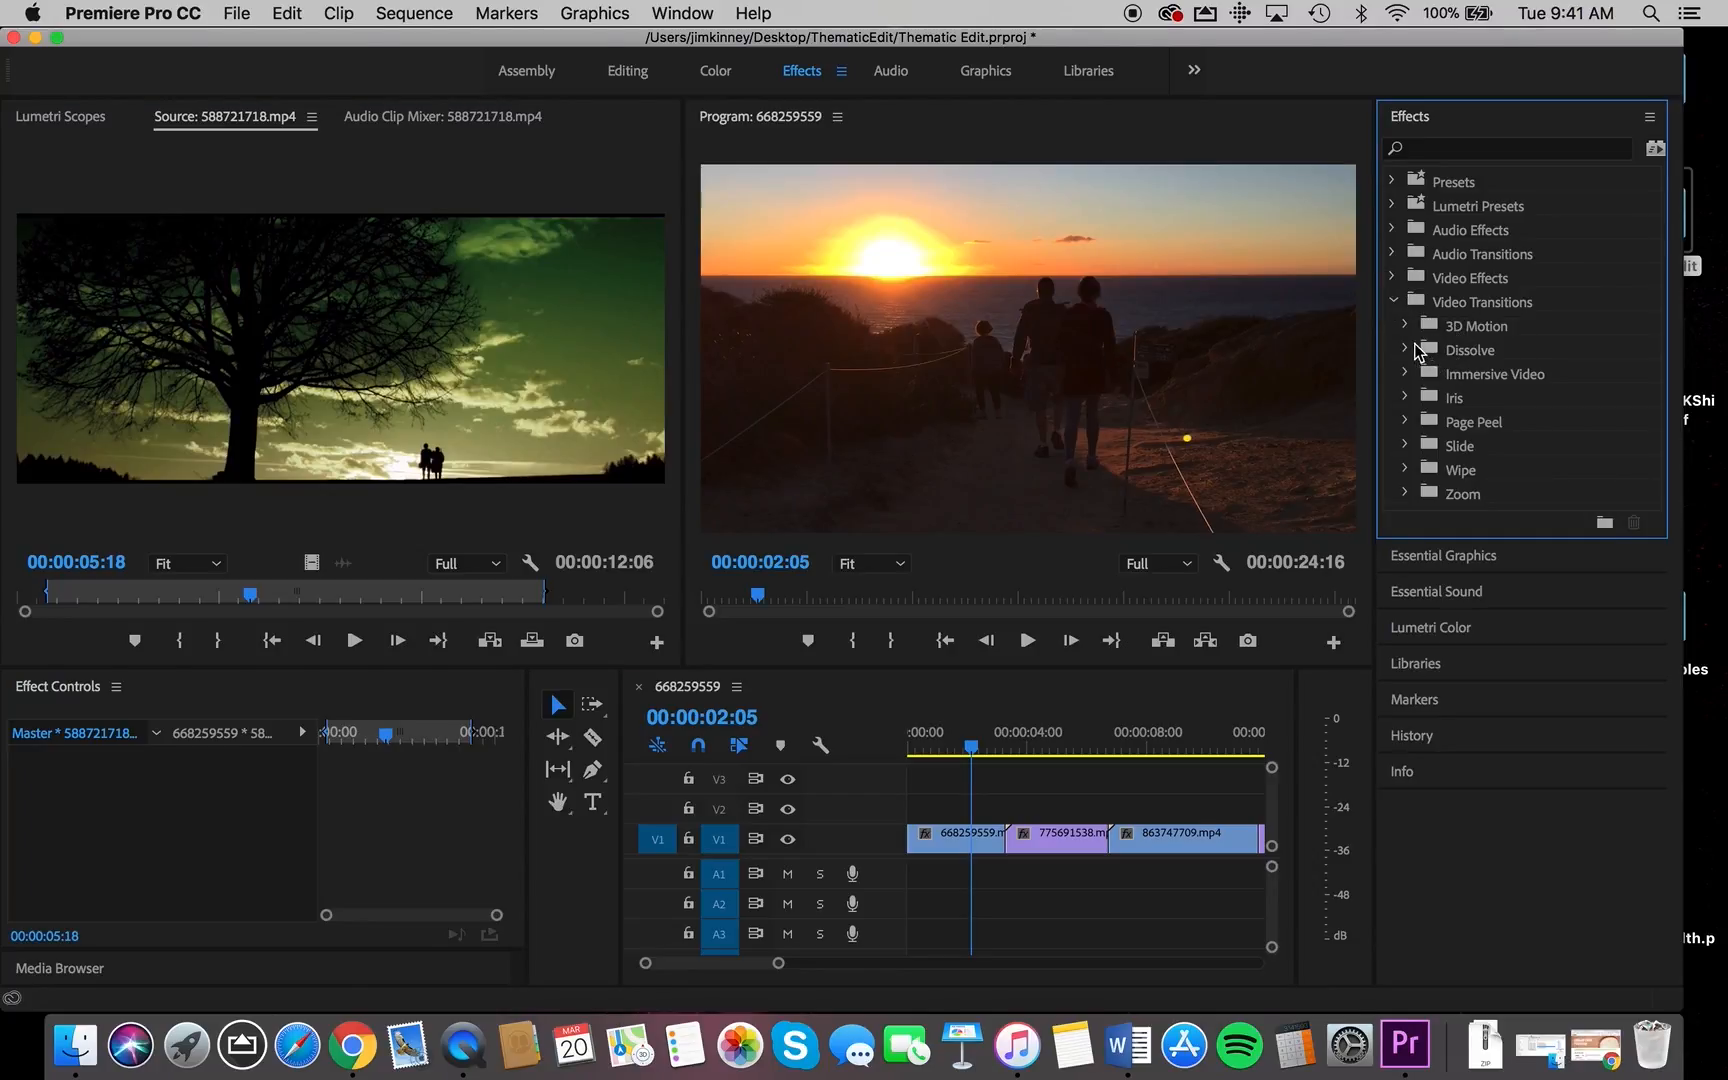
click(1405, 349)
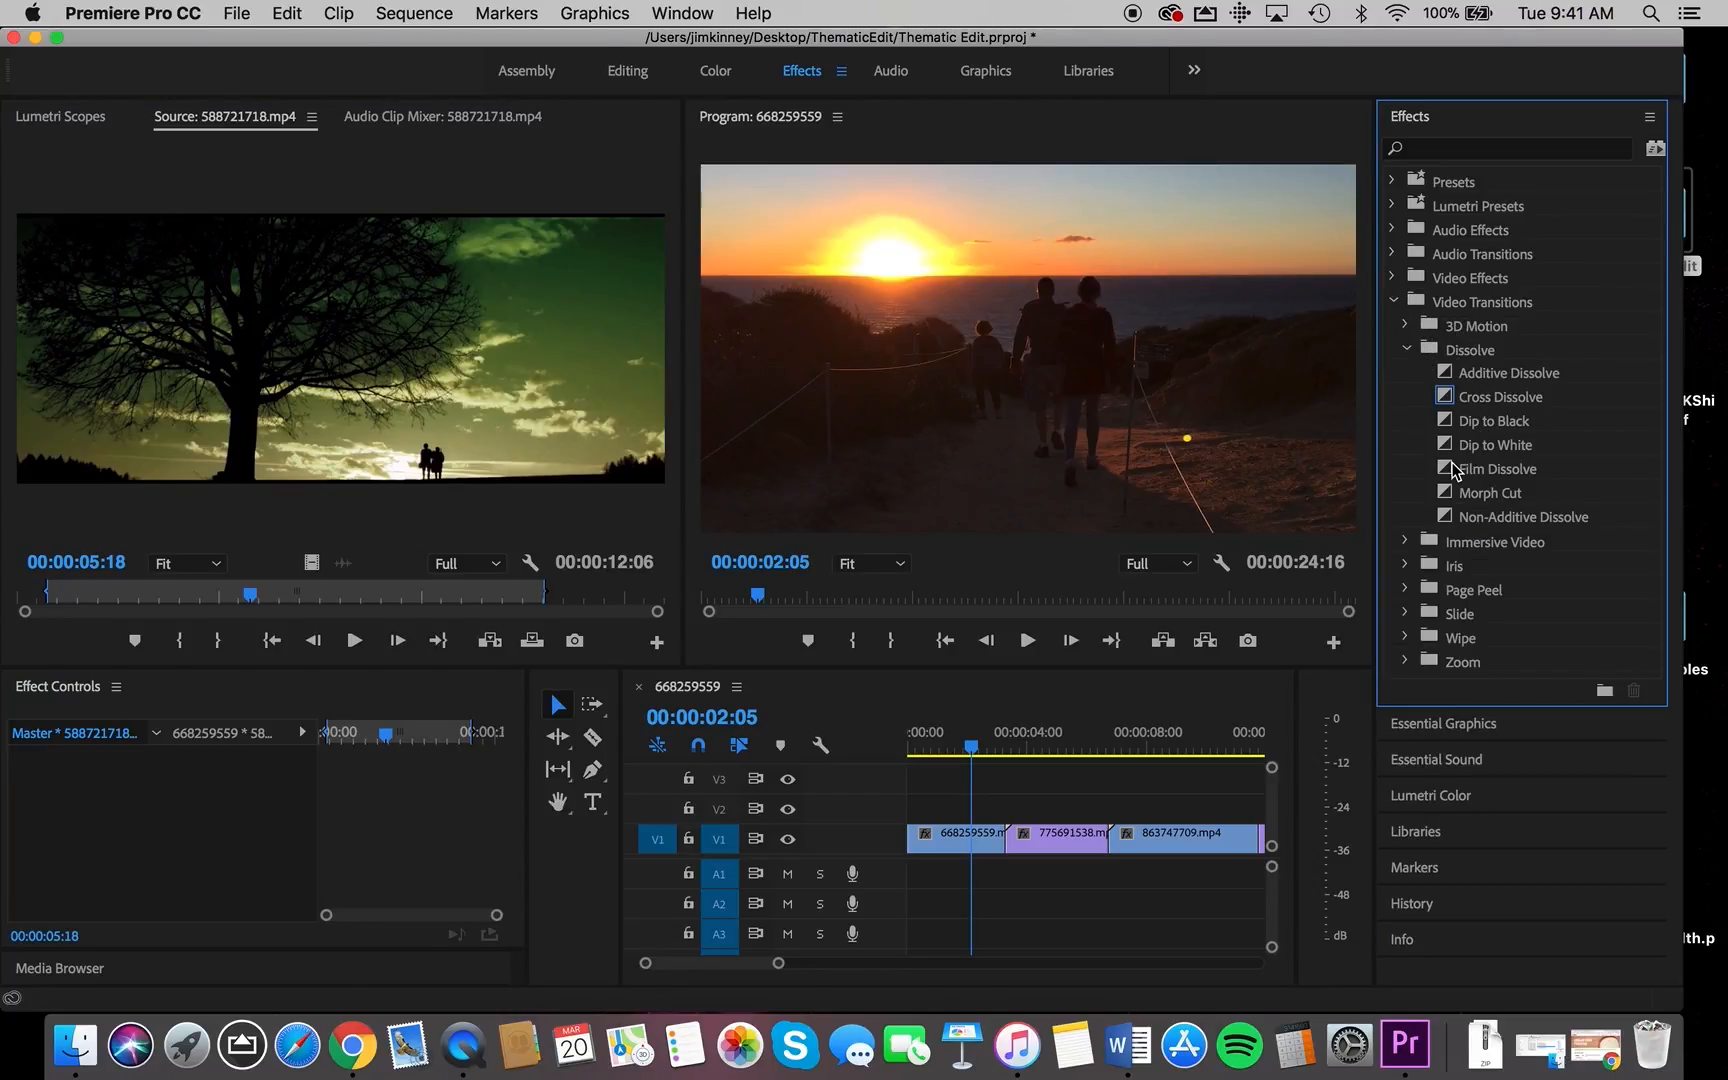
drag(1446, 401, 1000, 840)
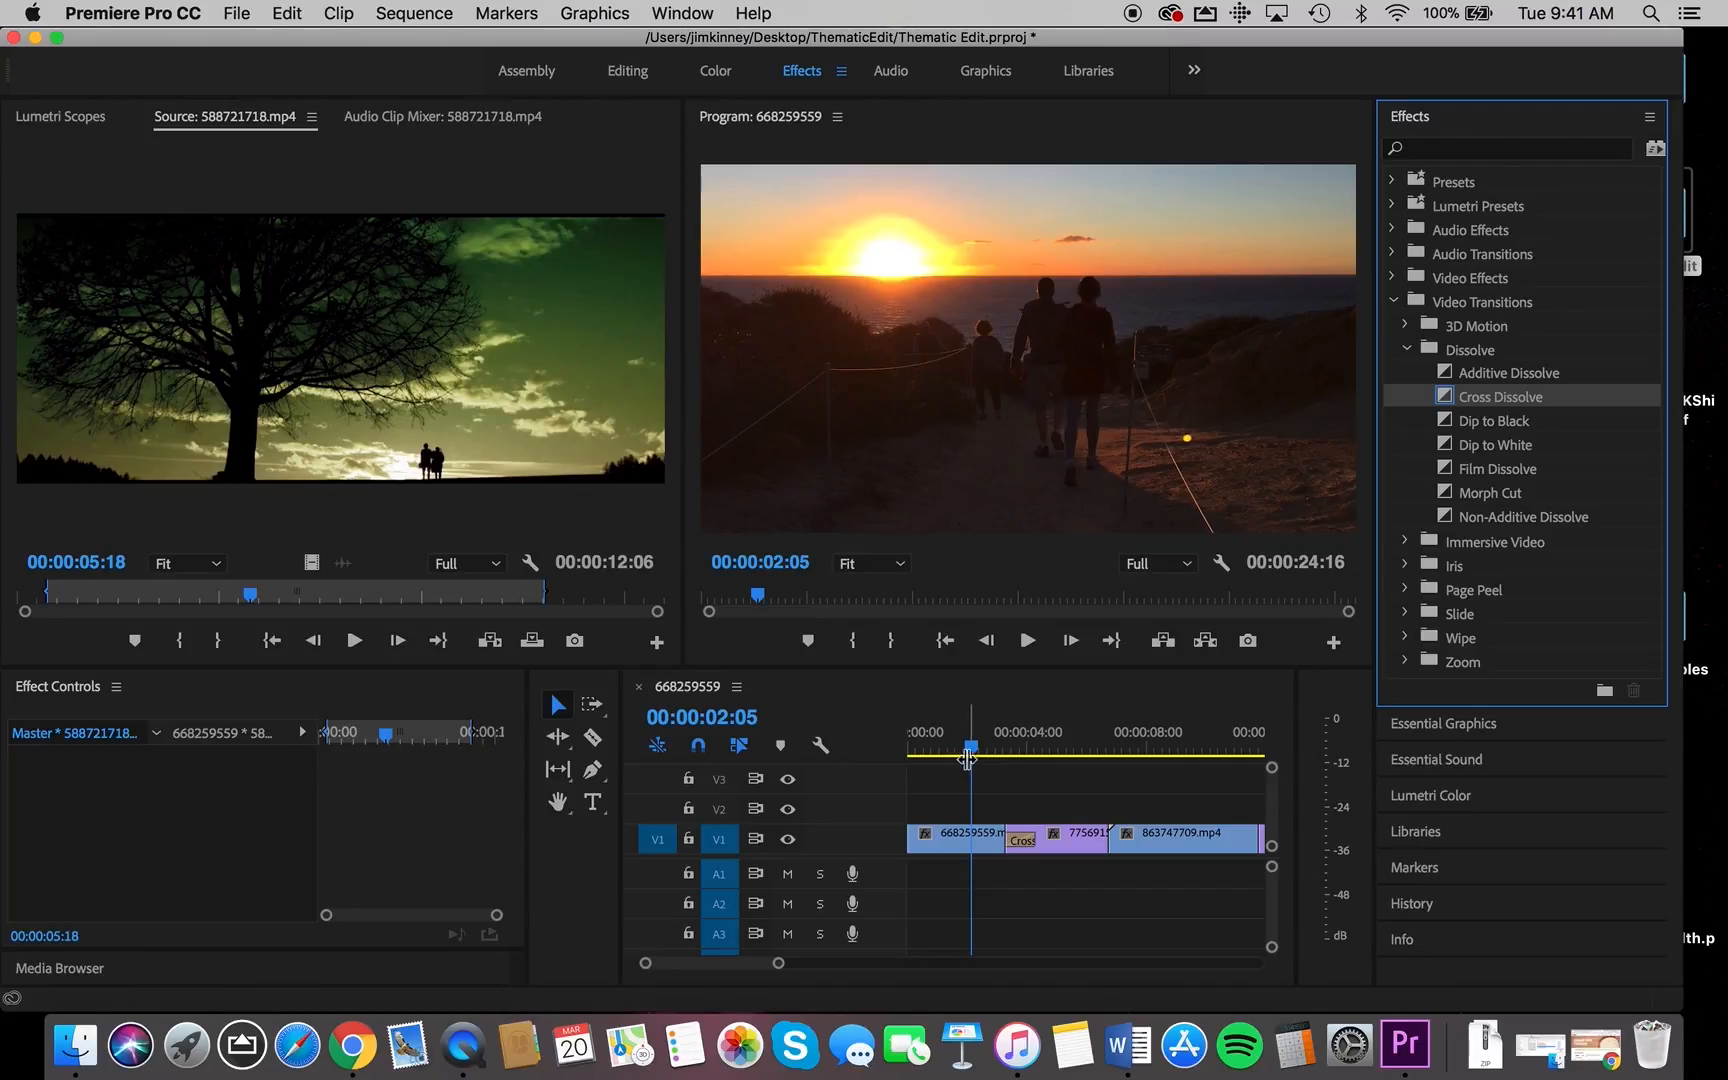
Add Cross Dissolve transitions at both the start and the end of 863747709.mp4 on V1
drag(970, 752, 1107, 743)
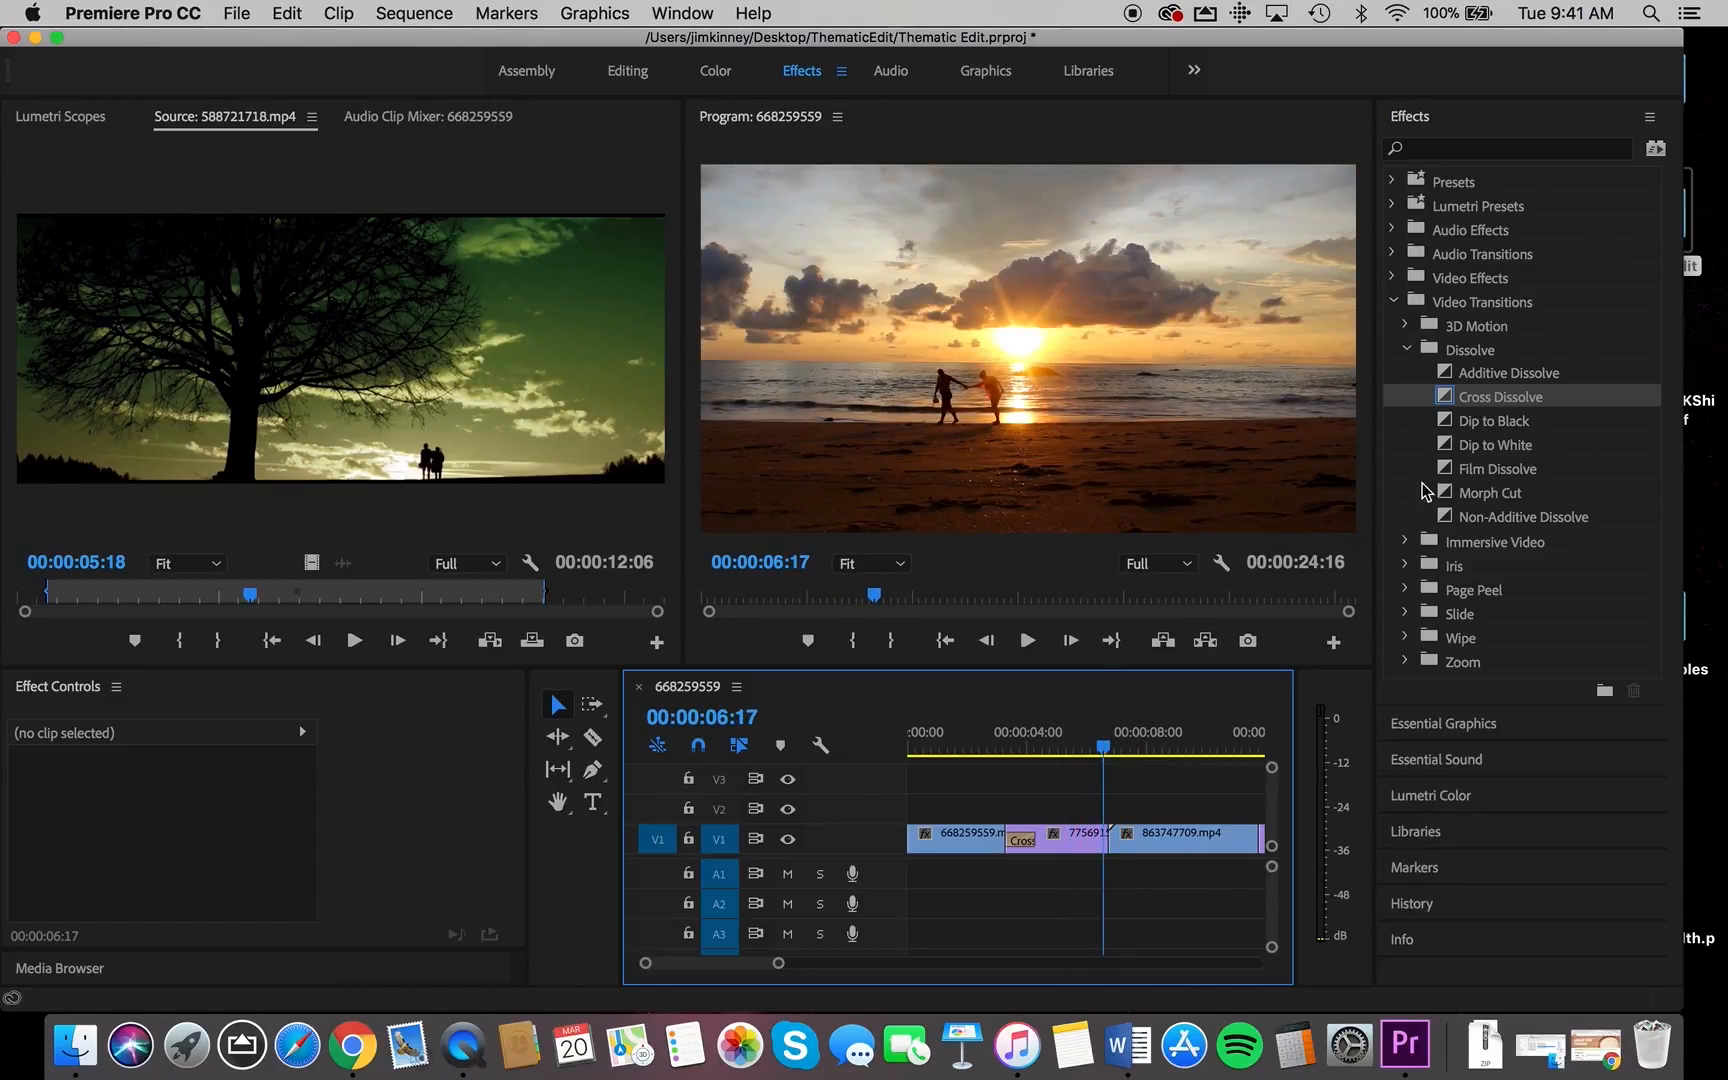
drag(1446, 402, 1108, 840)
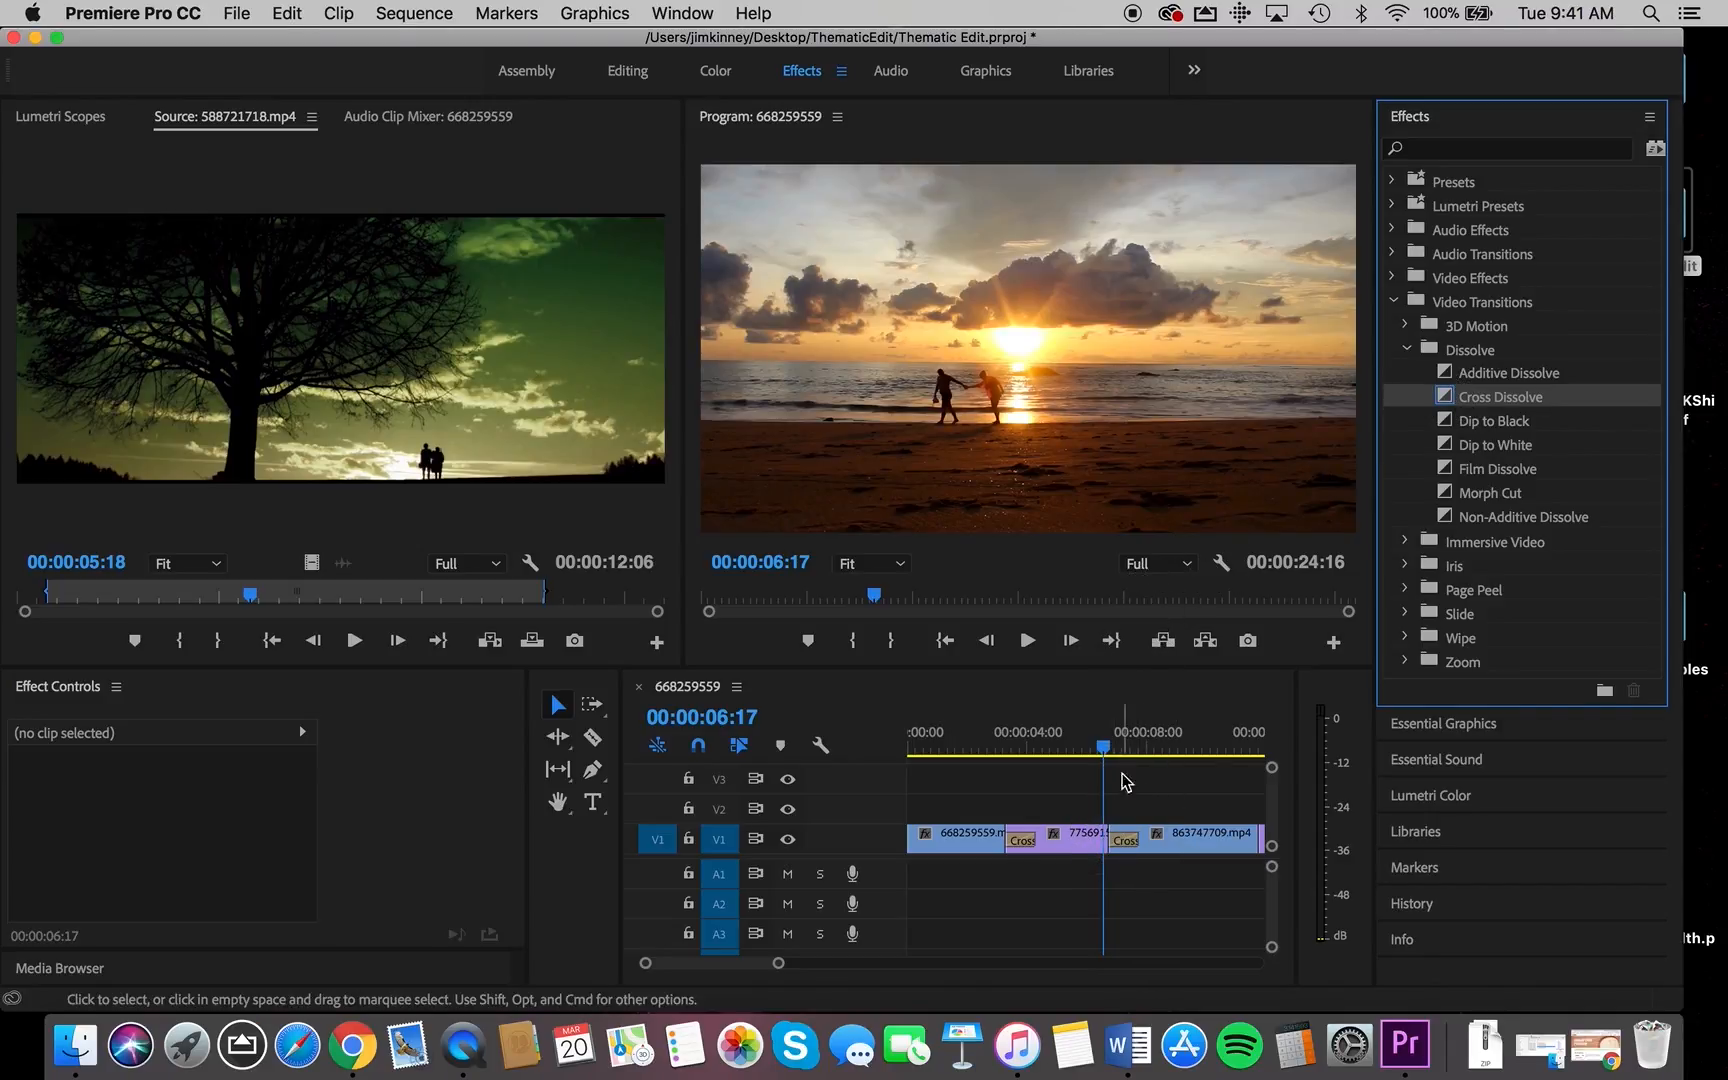
drag(1105, 745, 1213, 745)
scroll(1175, 812, down, 3)
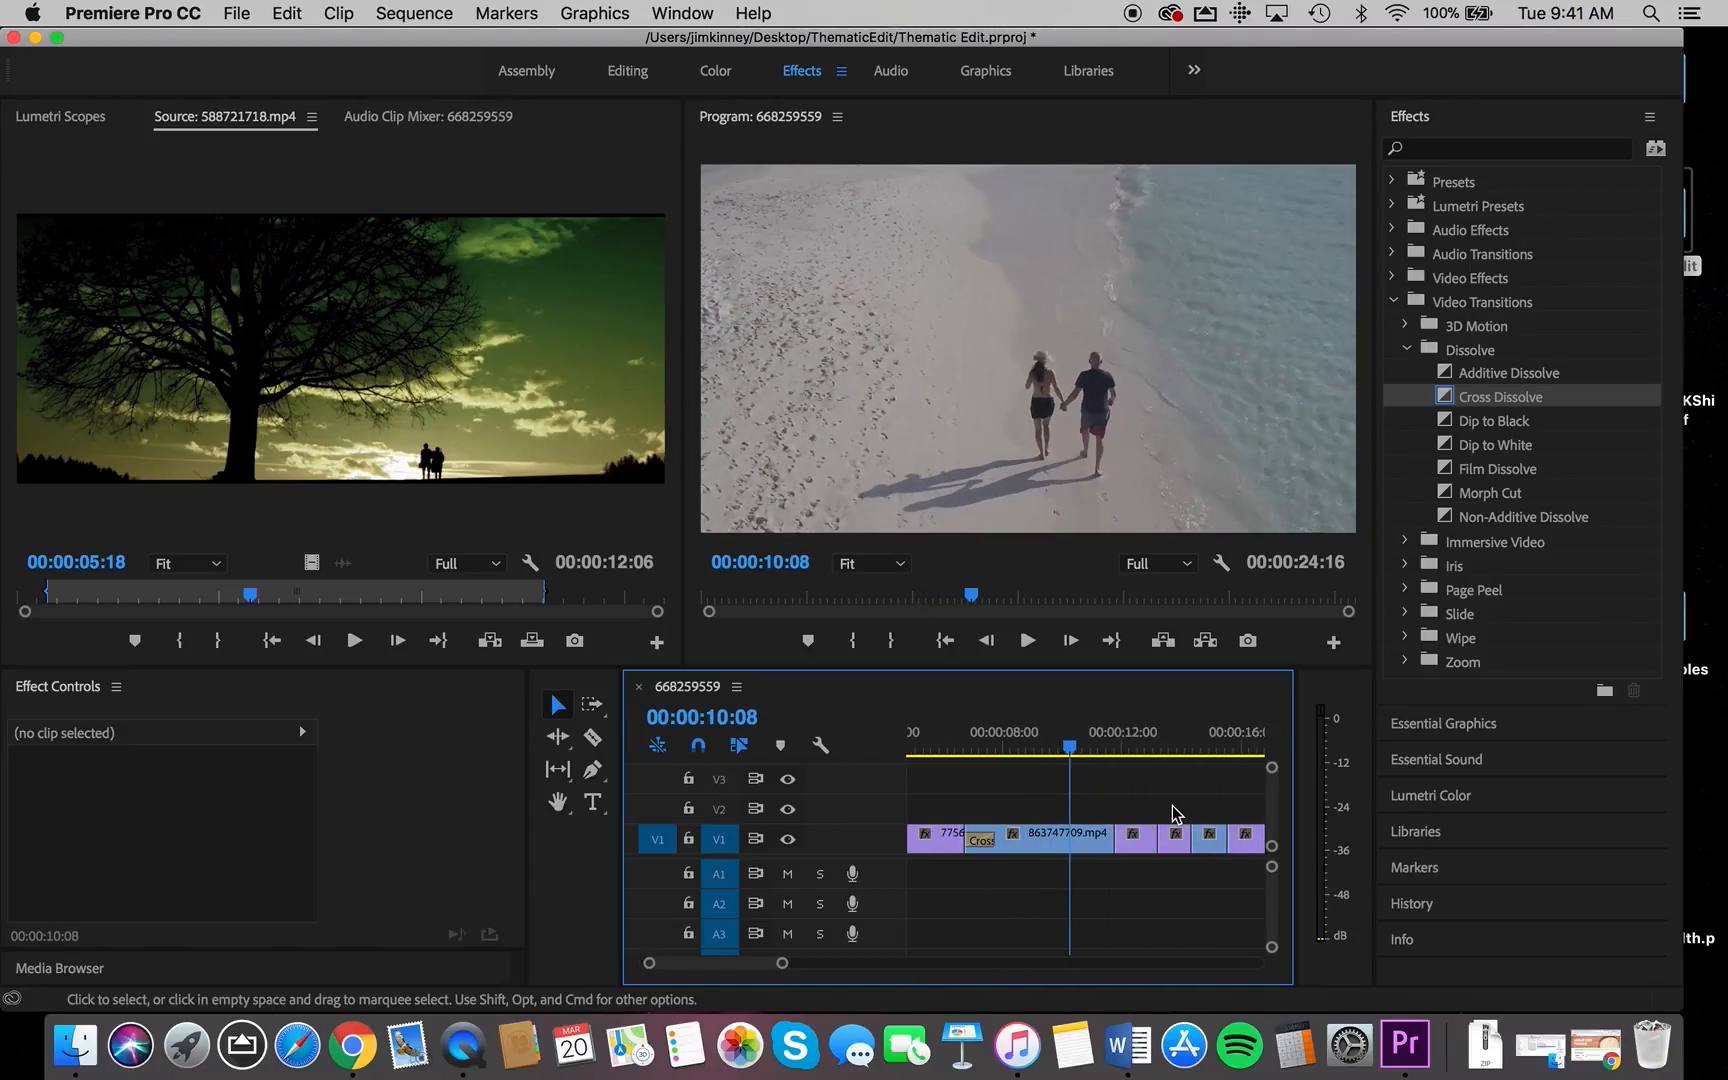
click(1037, 752)
mouse_move(1037, 752)
mouse_down()
mouse_move(1099, 748)
mouse_move(1068, 752)
mouse_up()
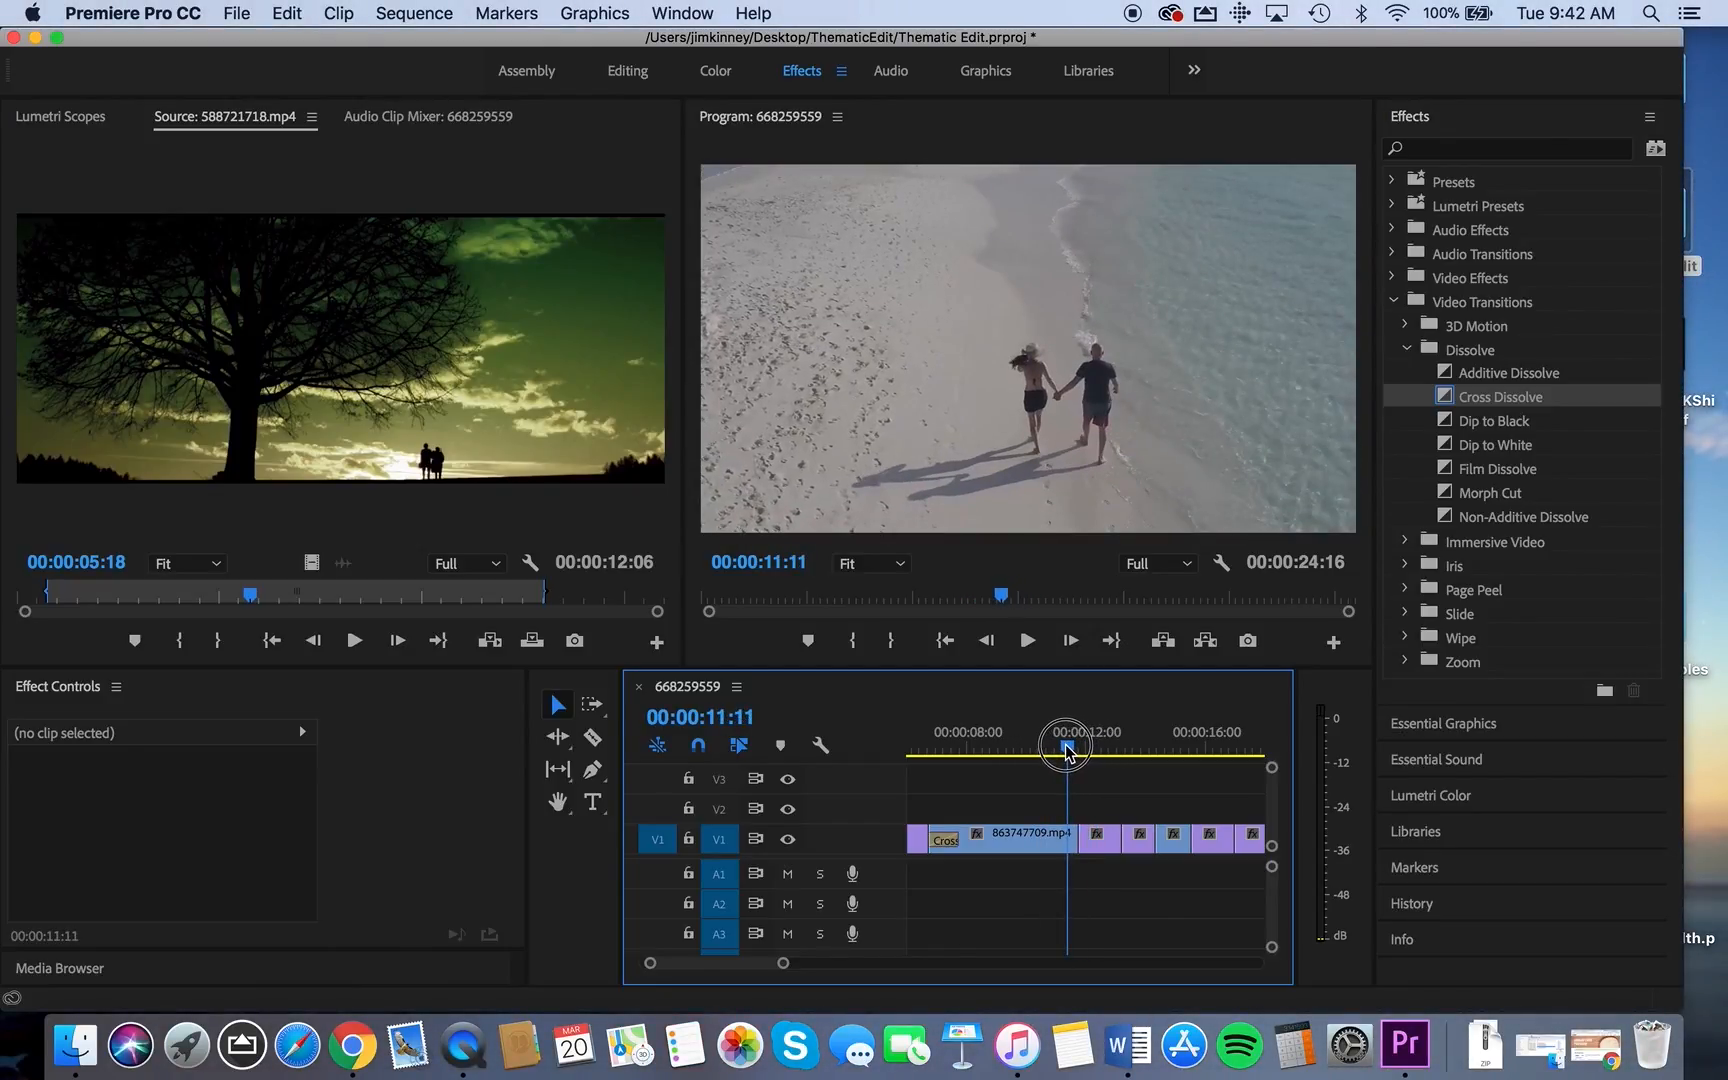
drag(1445, 399, 1080, 845)
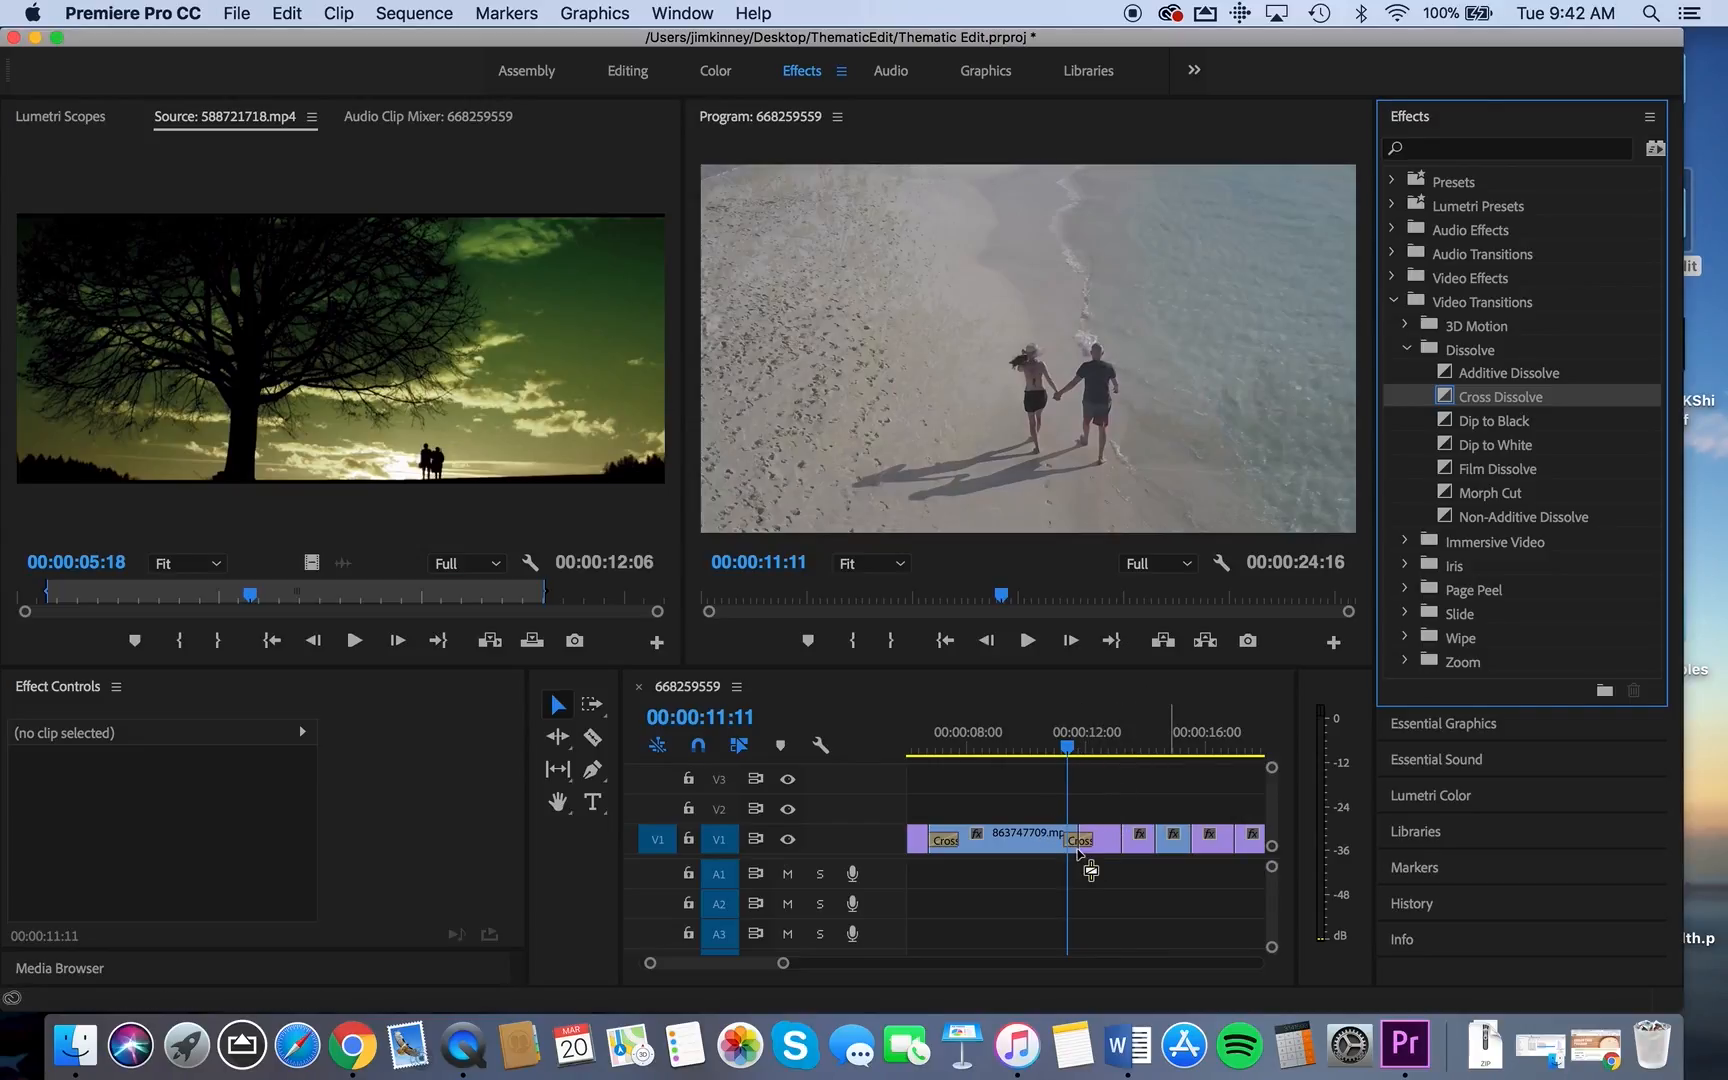
Split 722783531.mp4 on V1 at 00:00:16:16 and ripple-delete the portion after the cut
click(1070, 750)
drag(1080, 752, 1136, 752)
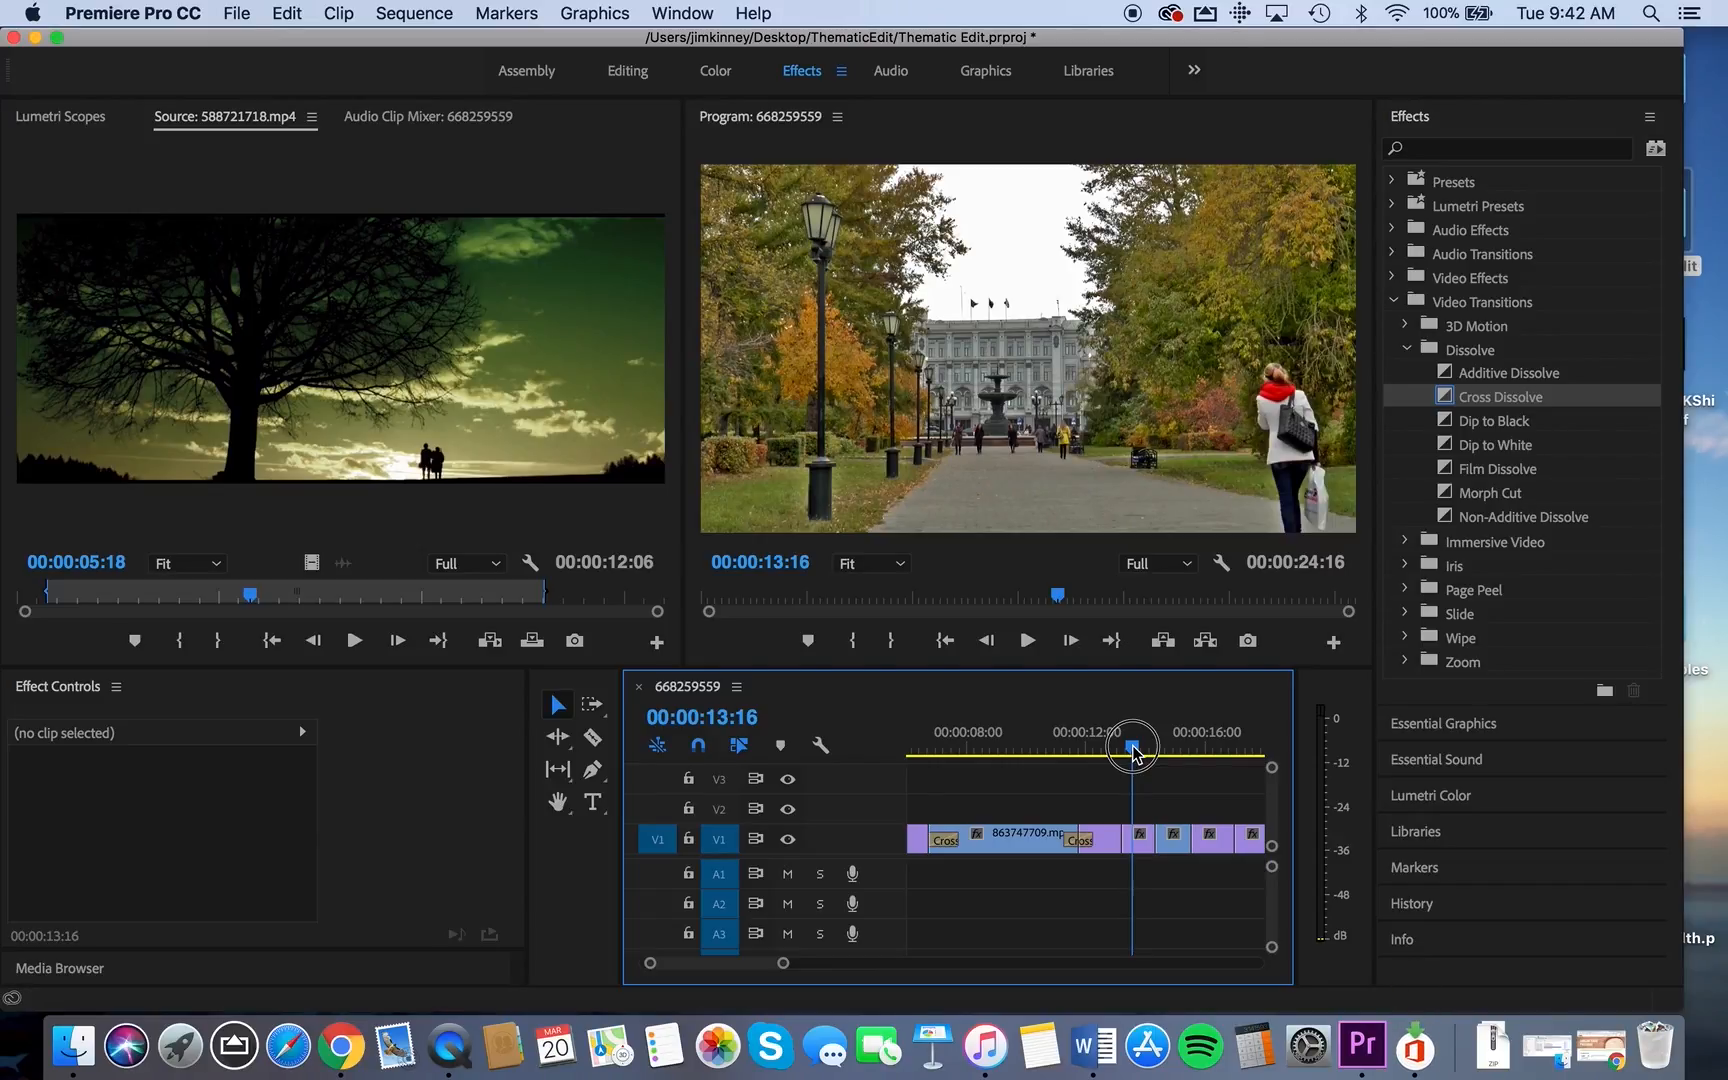
drag(1133, 752, 1220, 758)
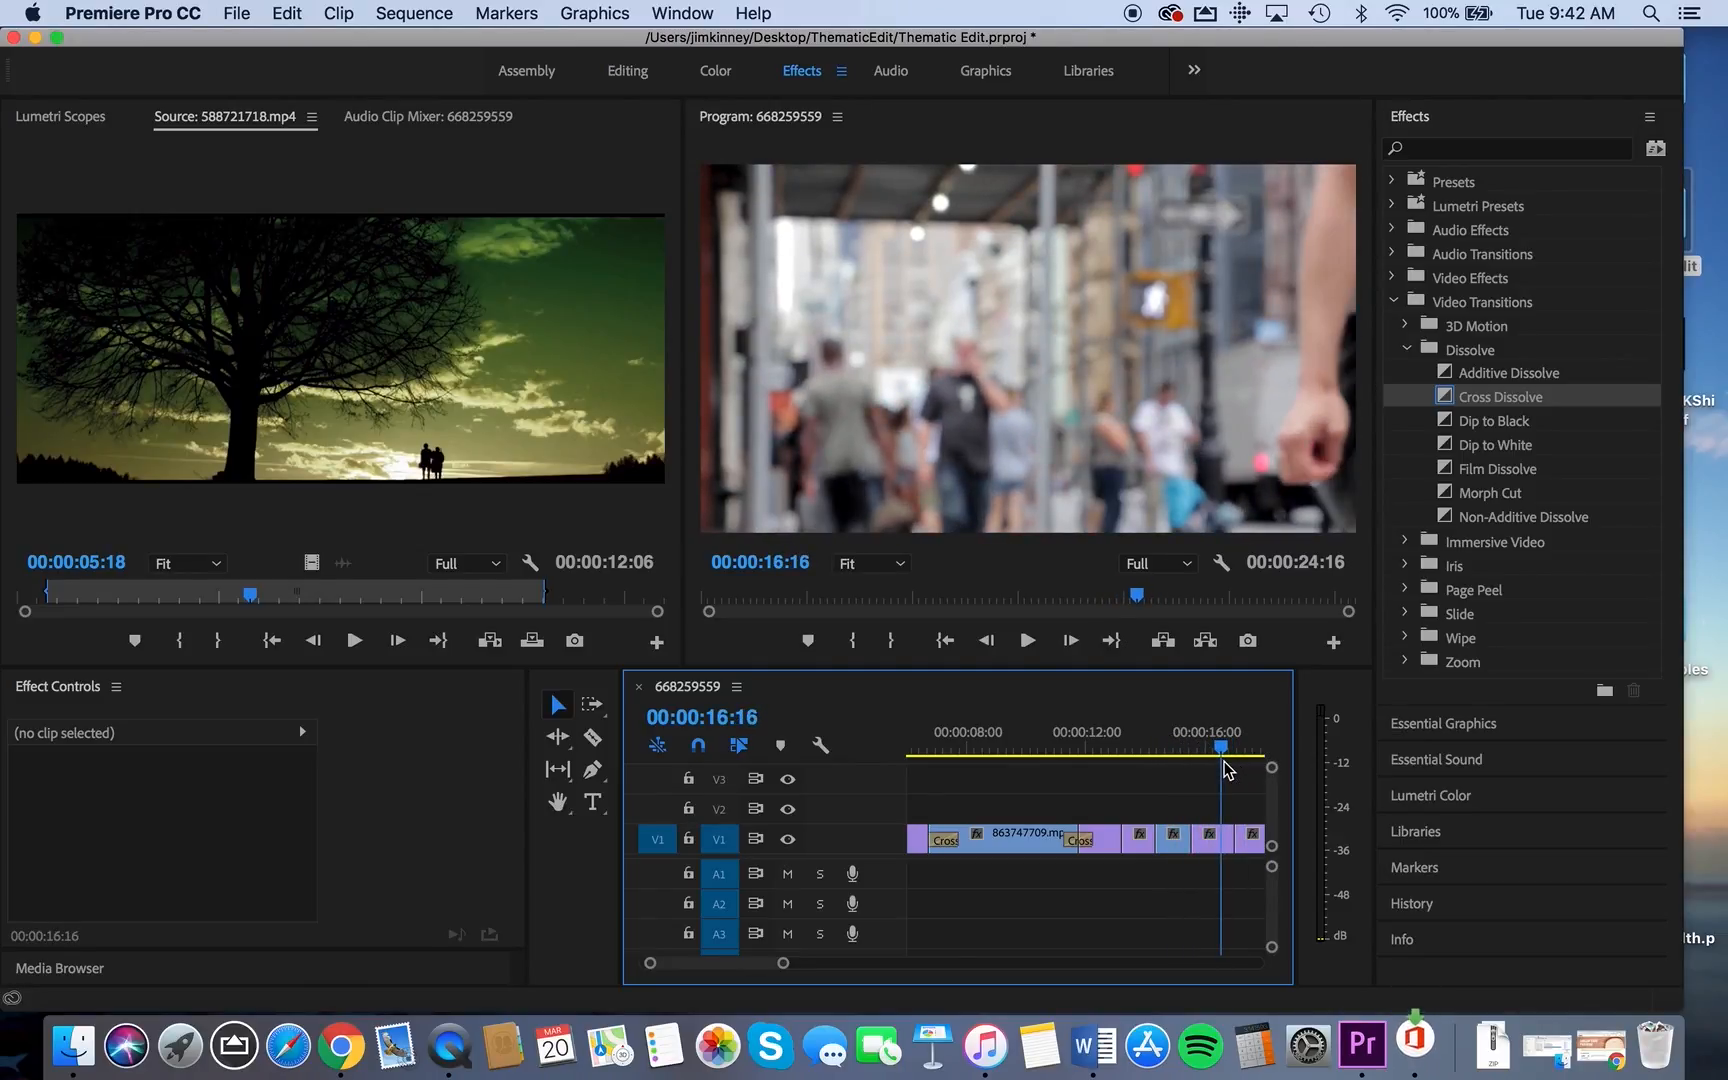
click(592, 739)
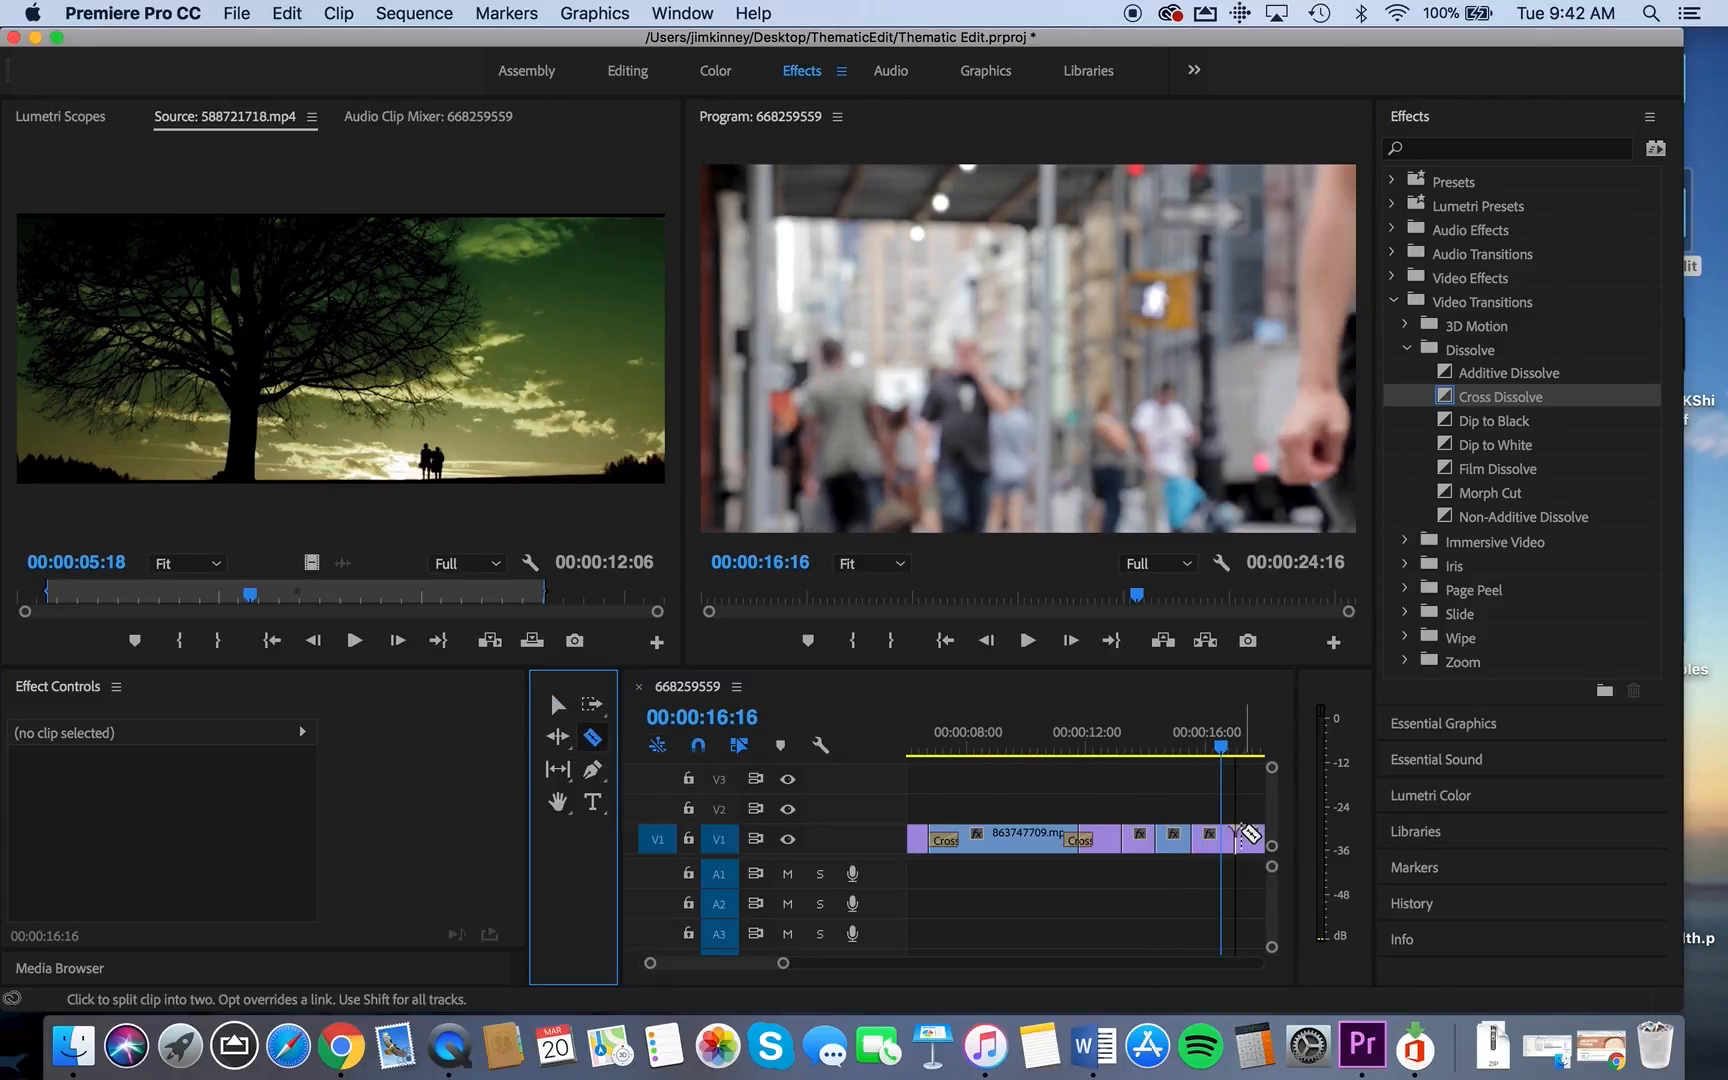
click(1222, 838)
click(556, 704)
click(1231, 848)
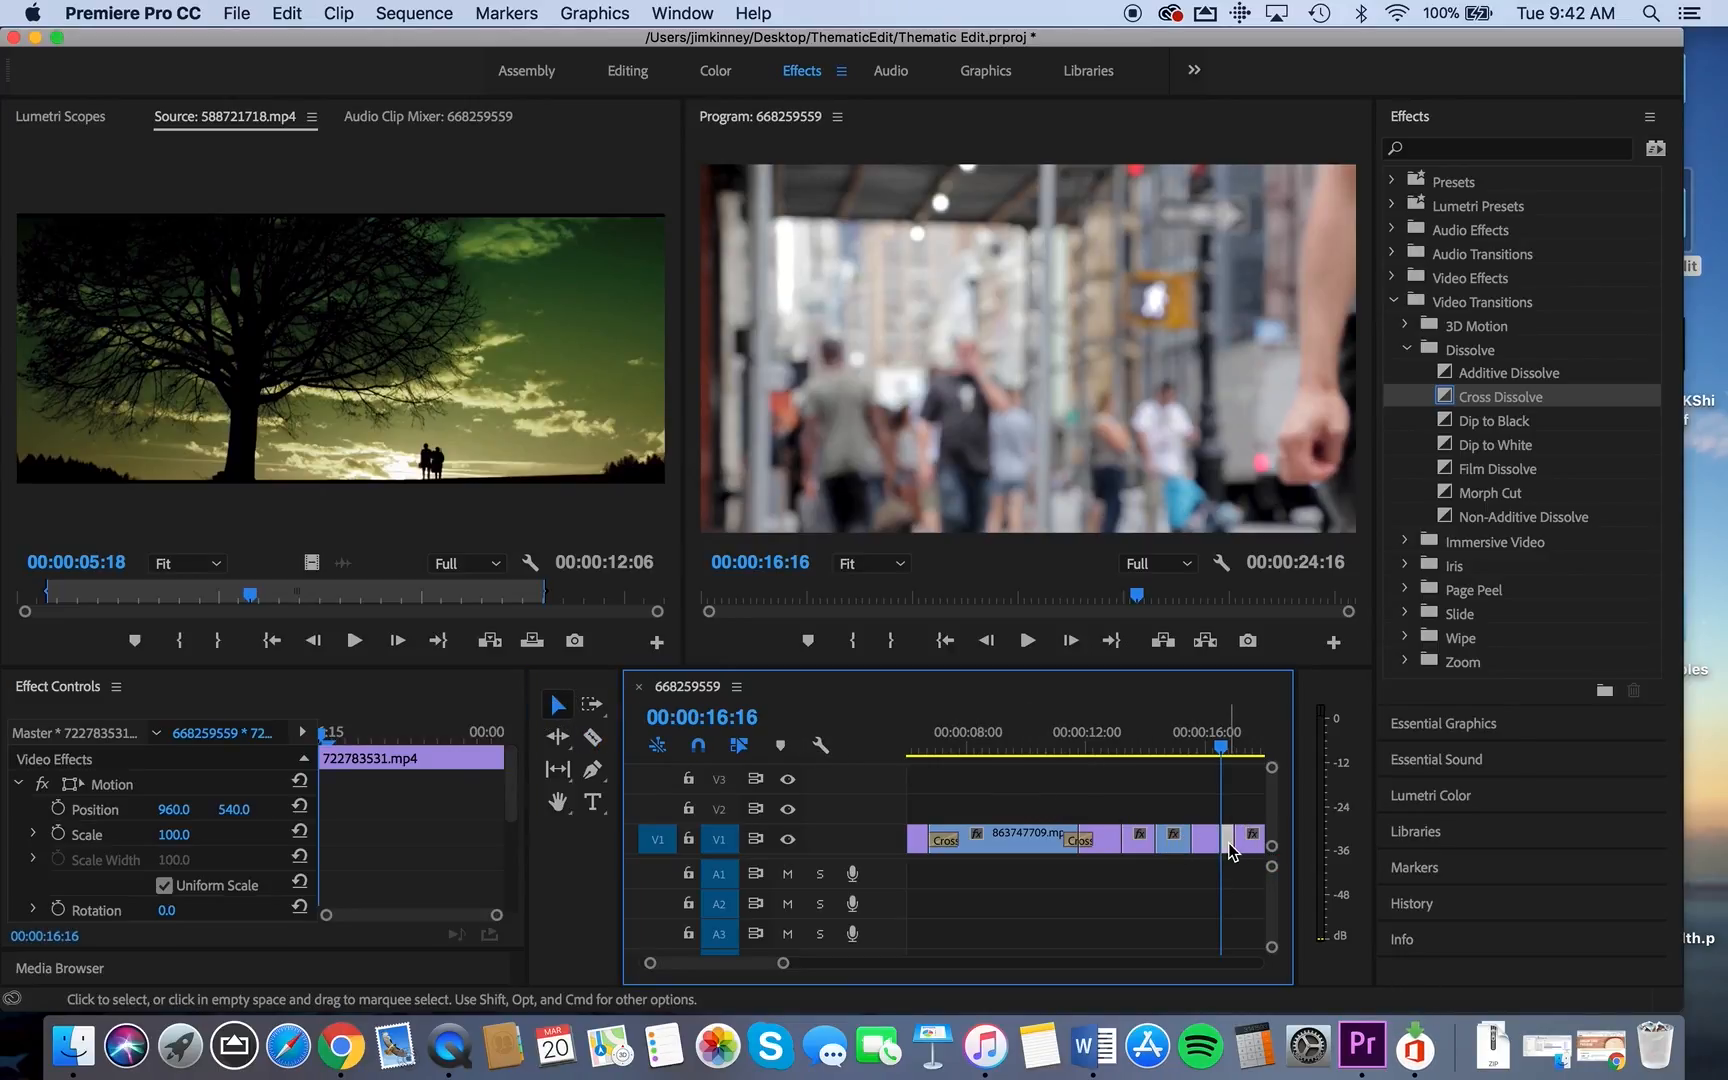
key(shift+Delete)
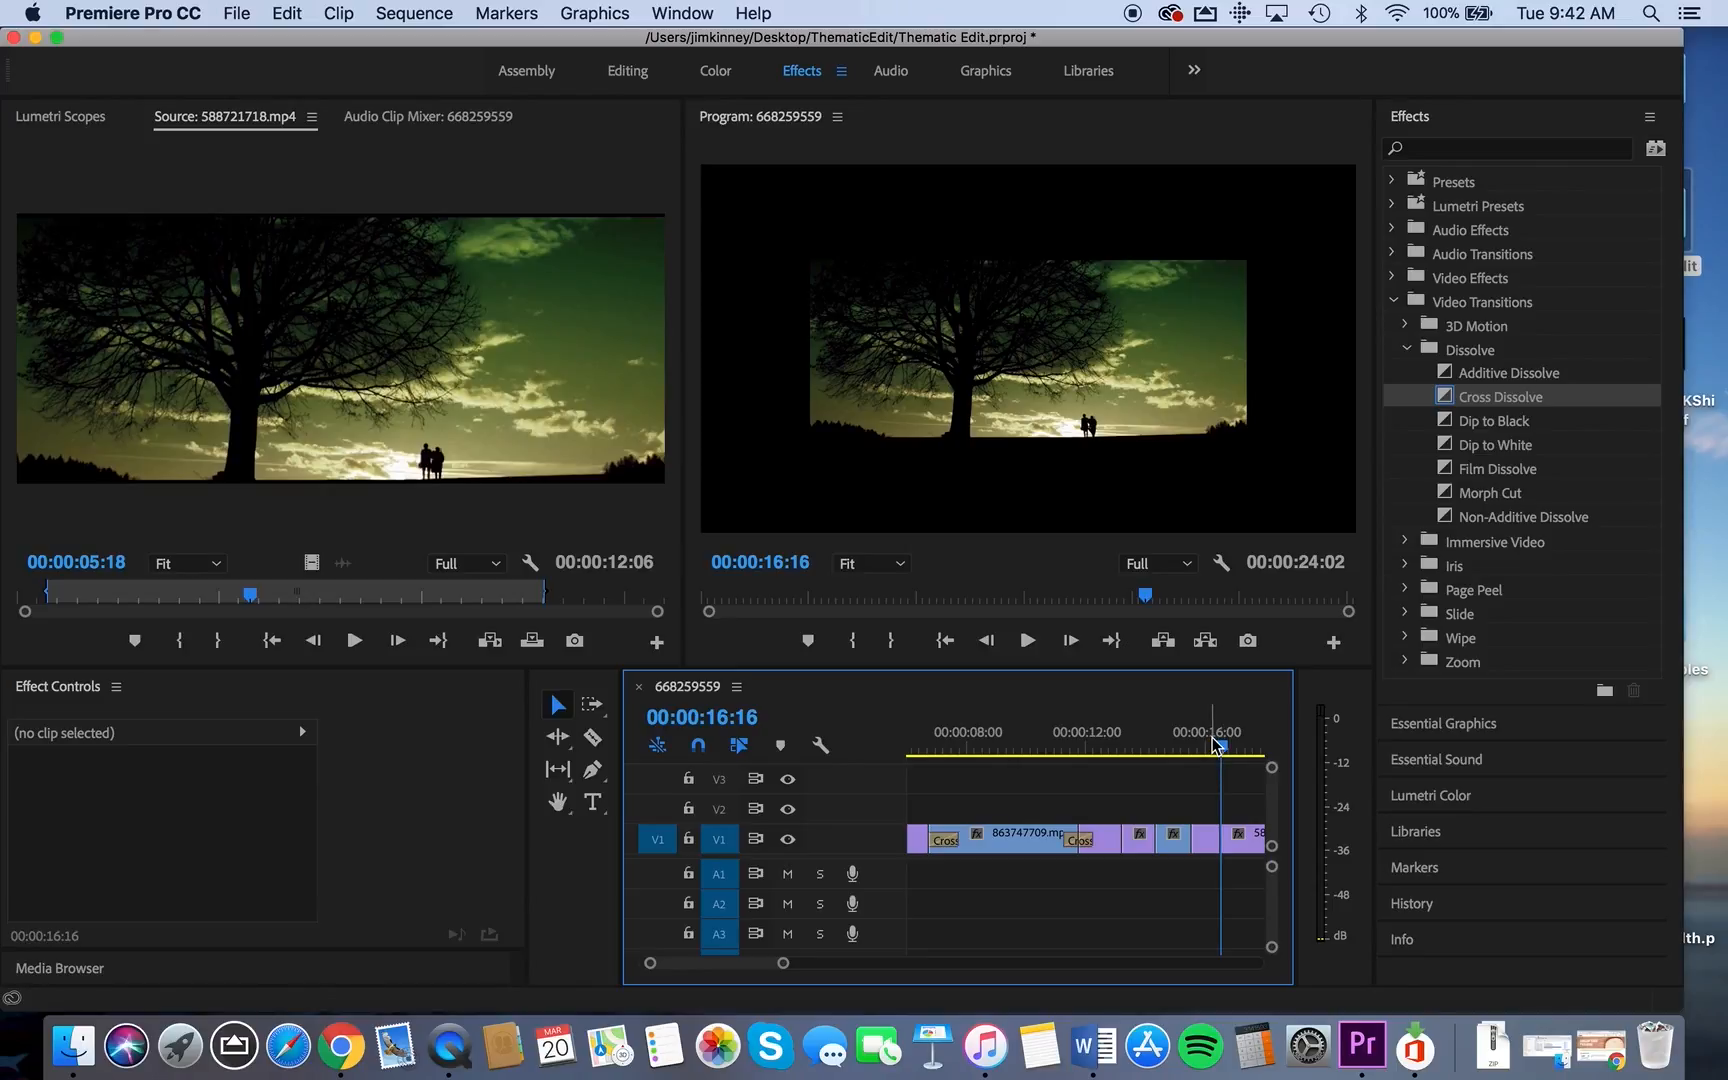
Return the playhead to the start, switch to the Assembly workspace and place the 402656__inspector audio clip at the beginning of A1
drag(1224, 752, 1178, 752)
drag(1113, 748, 783, 752)
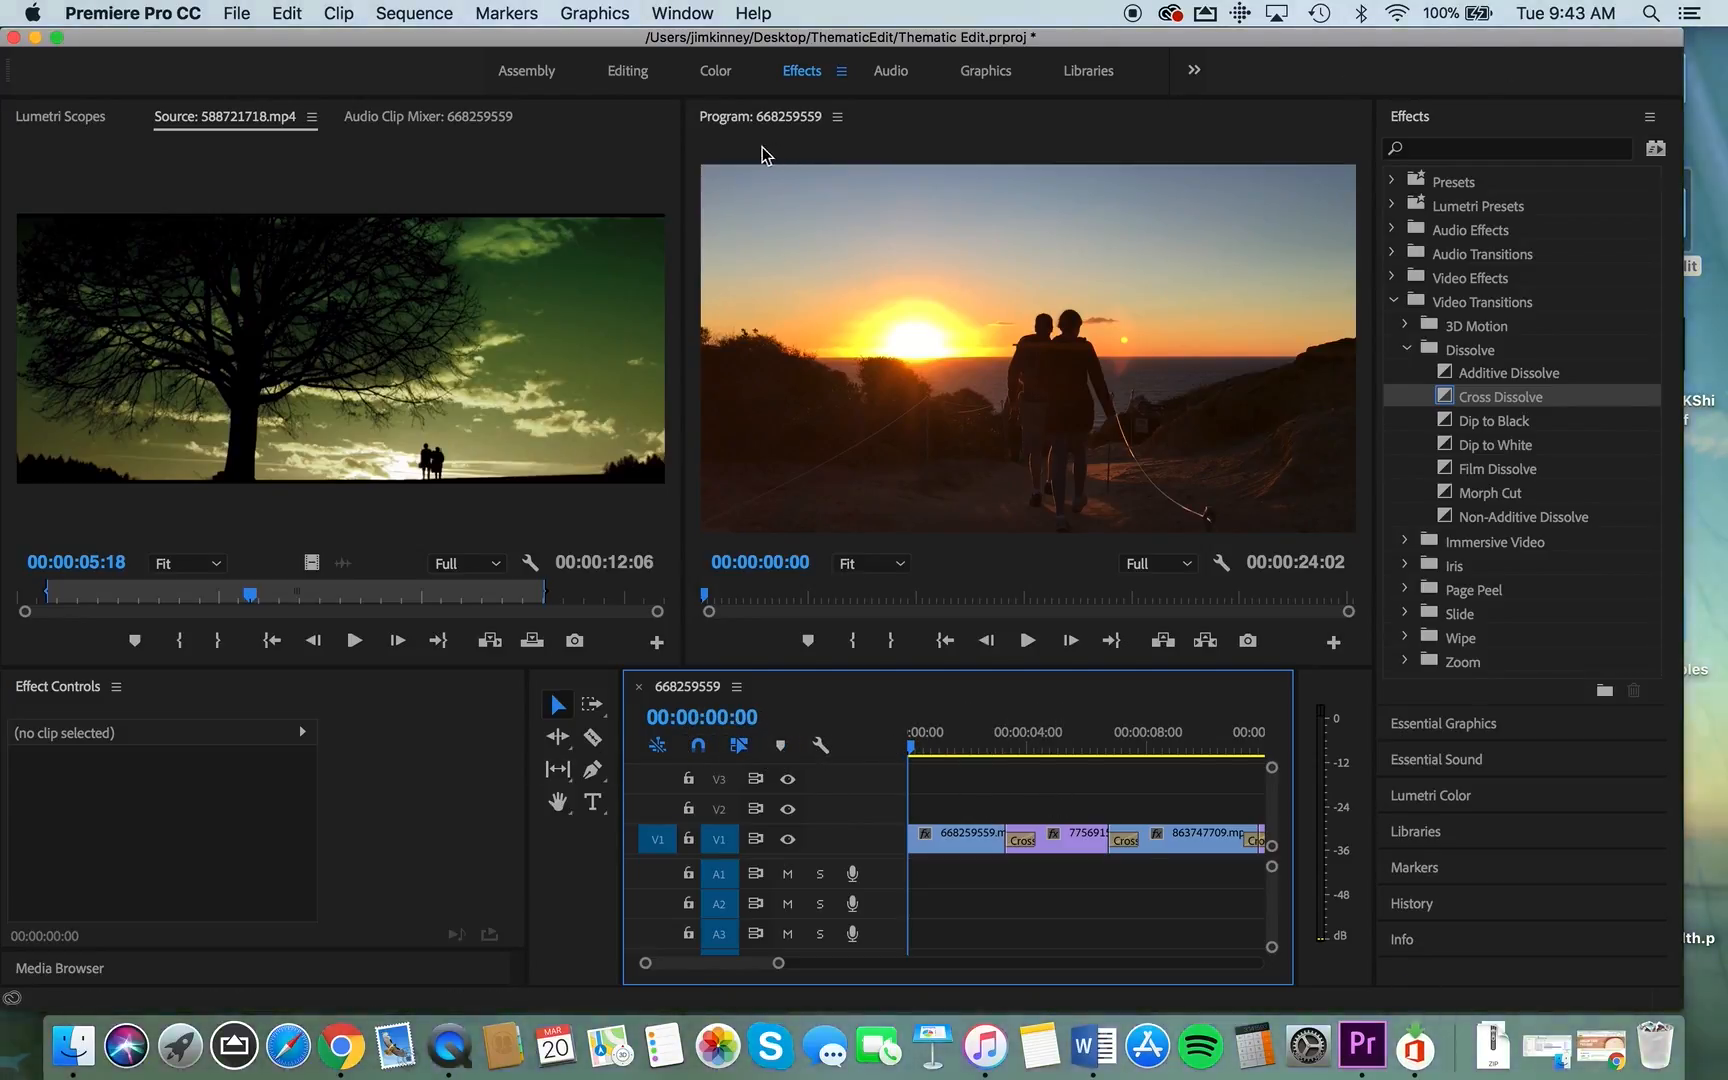
click(525, 71)
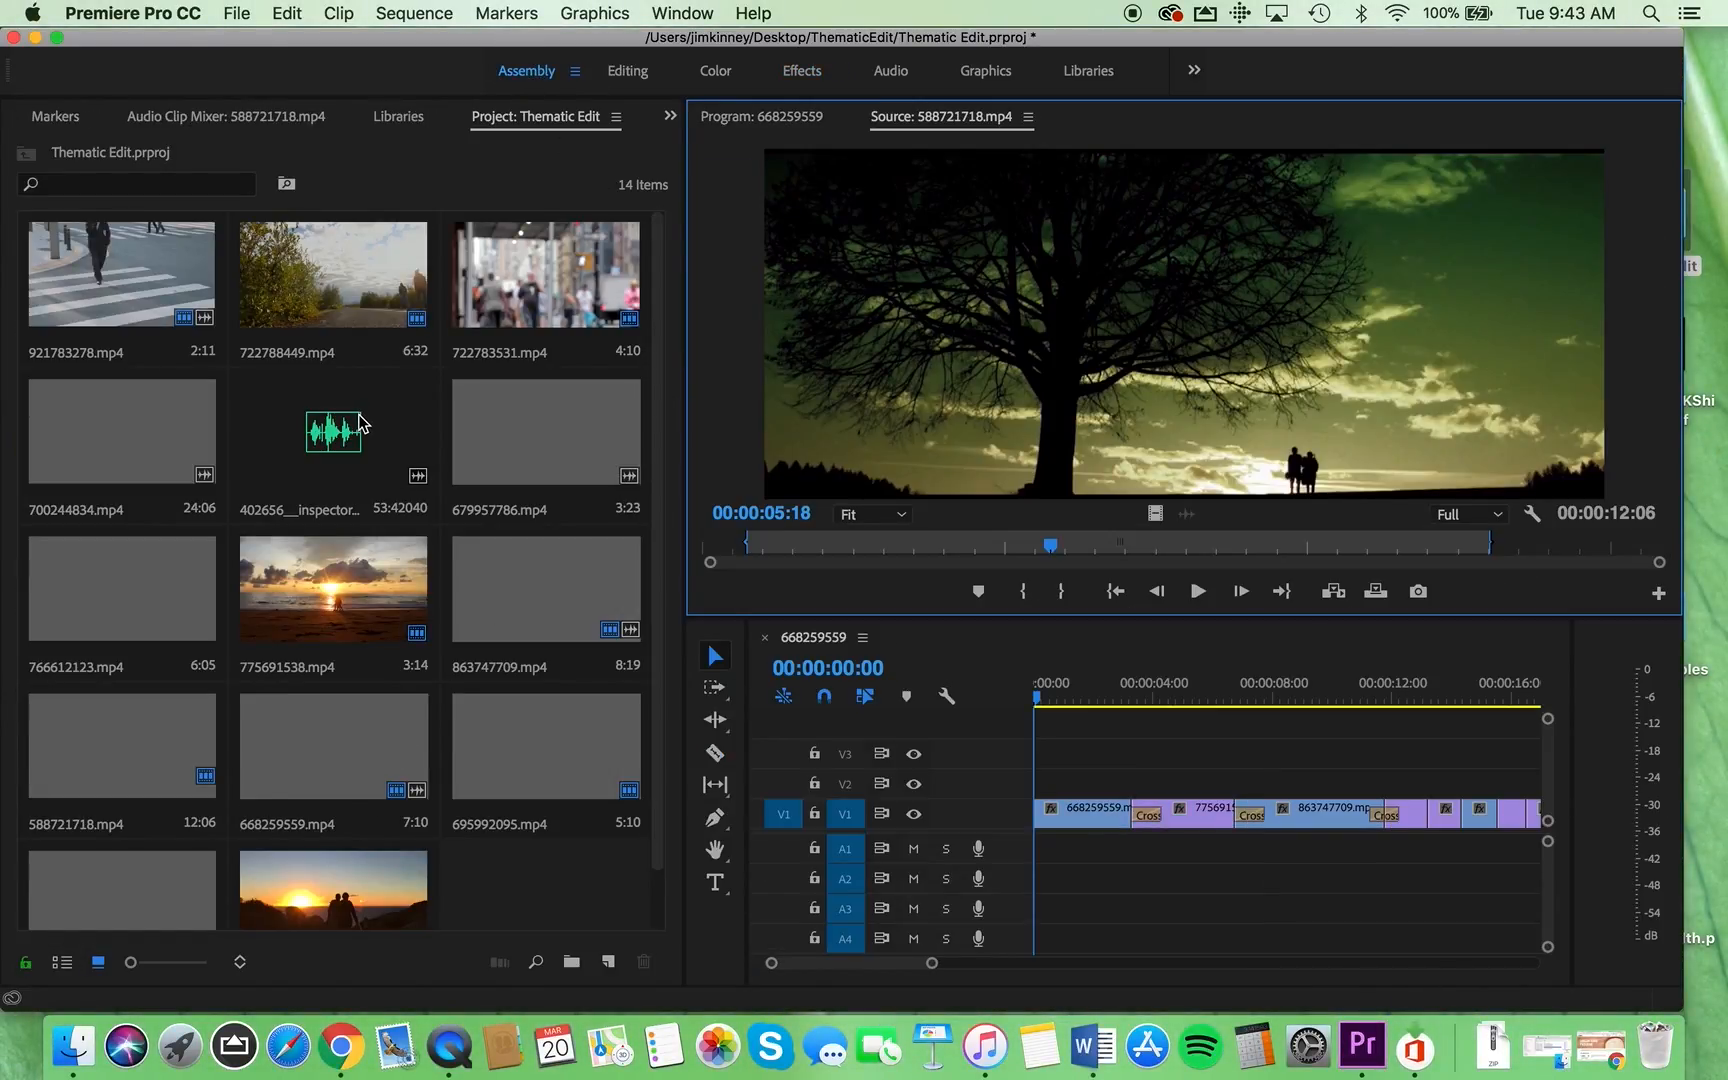
drag(337, 432, 946, 627)
drag(1134, 818, 1036, 846)
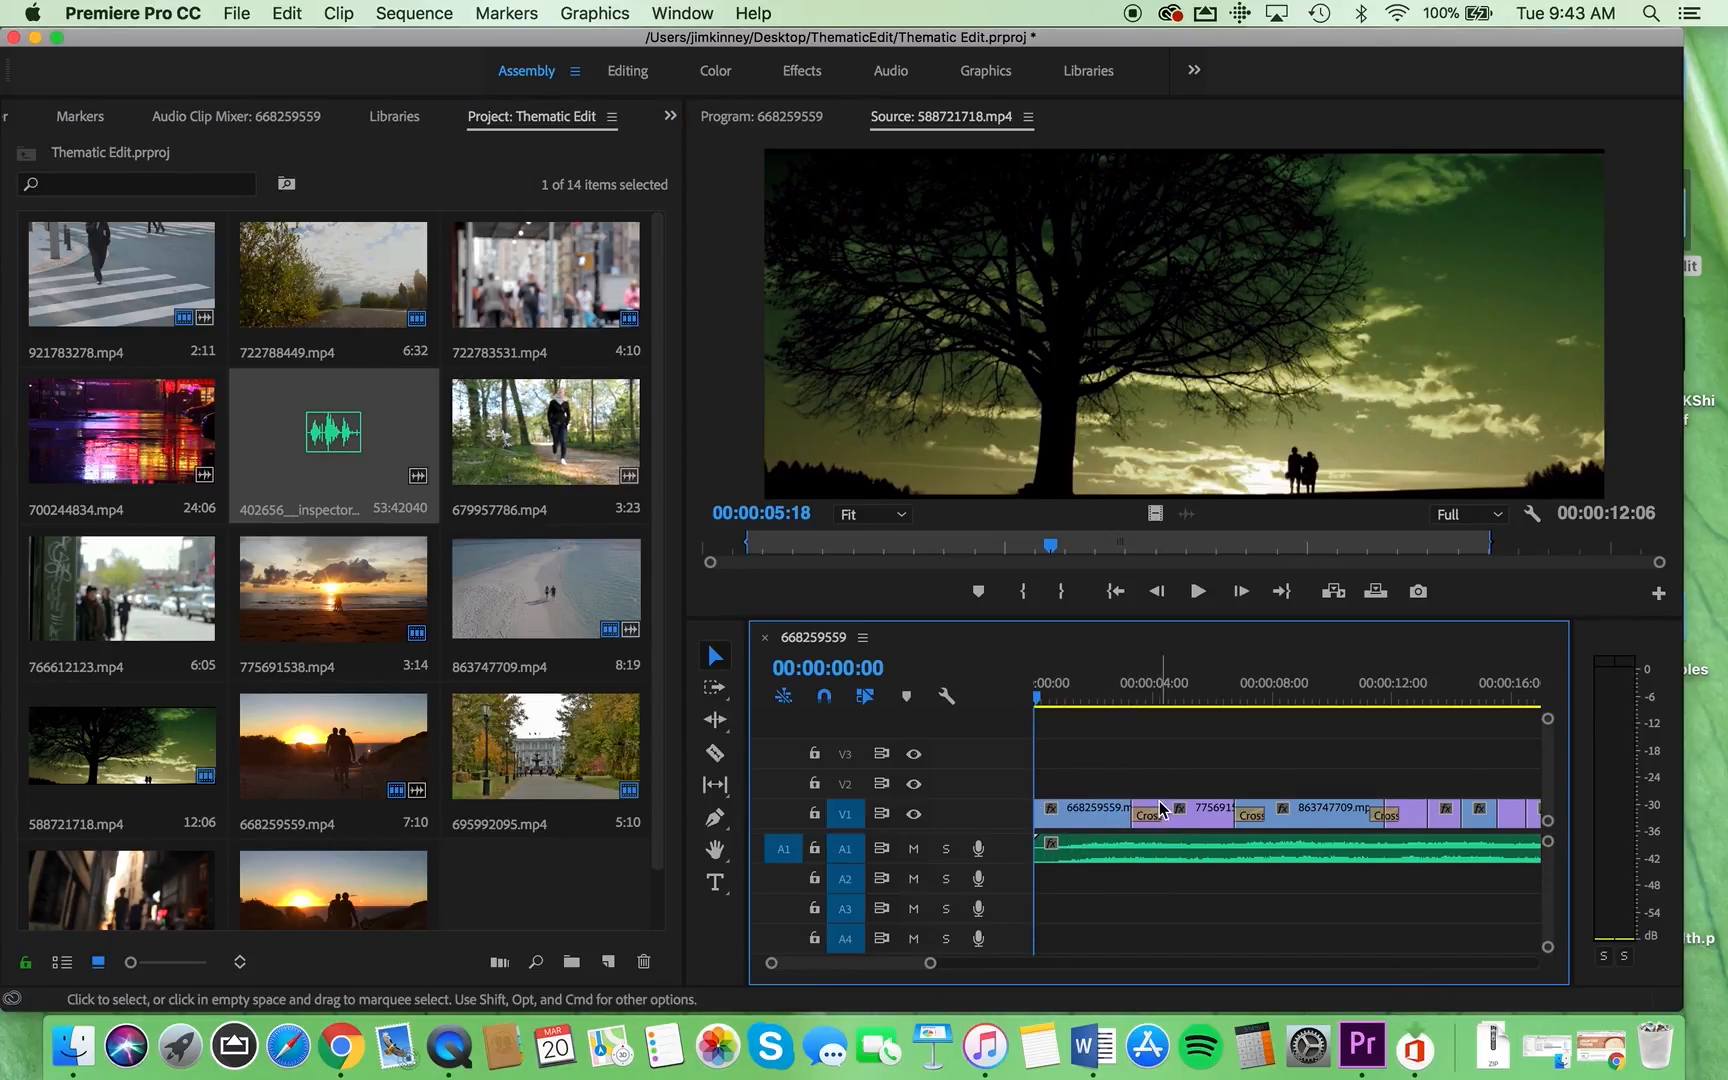
Play the sequence with its music from the start and stop at 00:00:26:13
click(1038, 702)
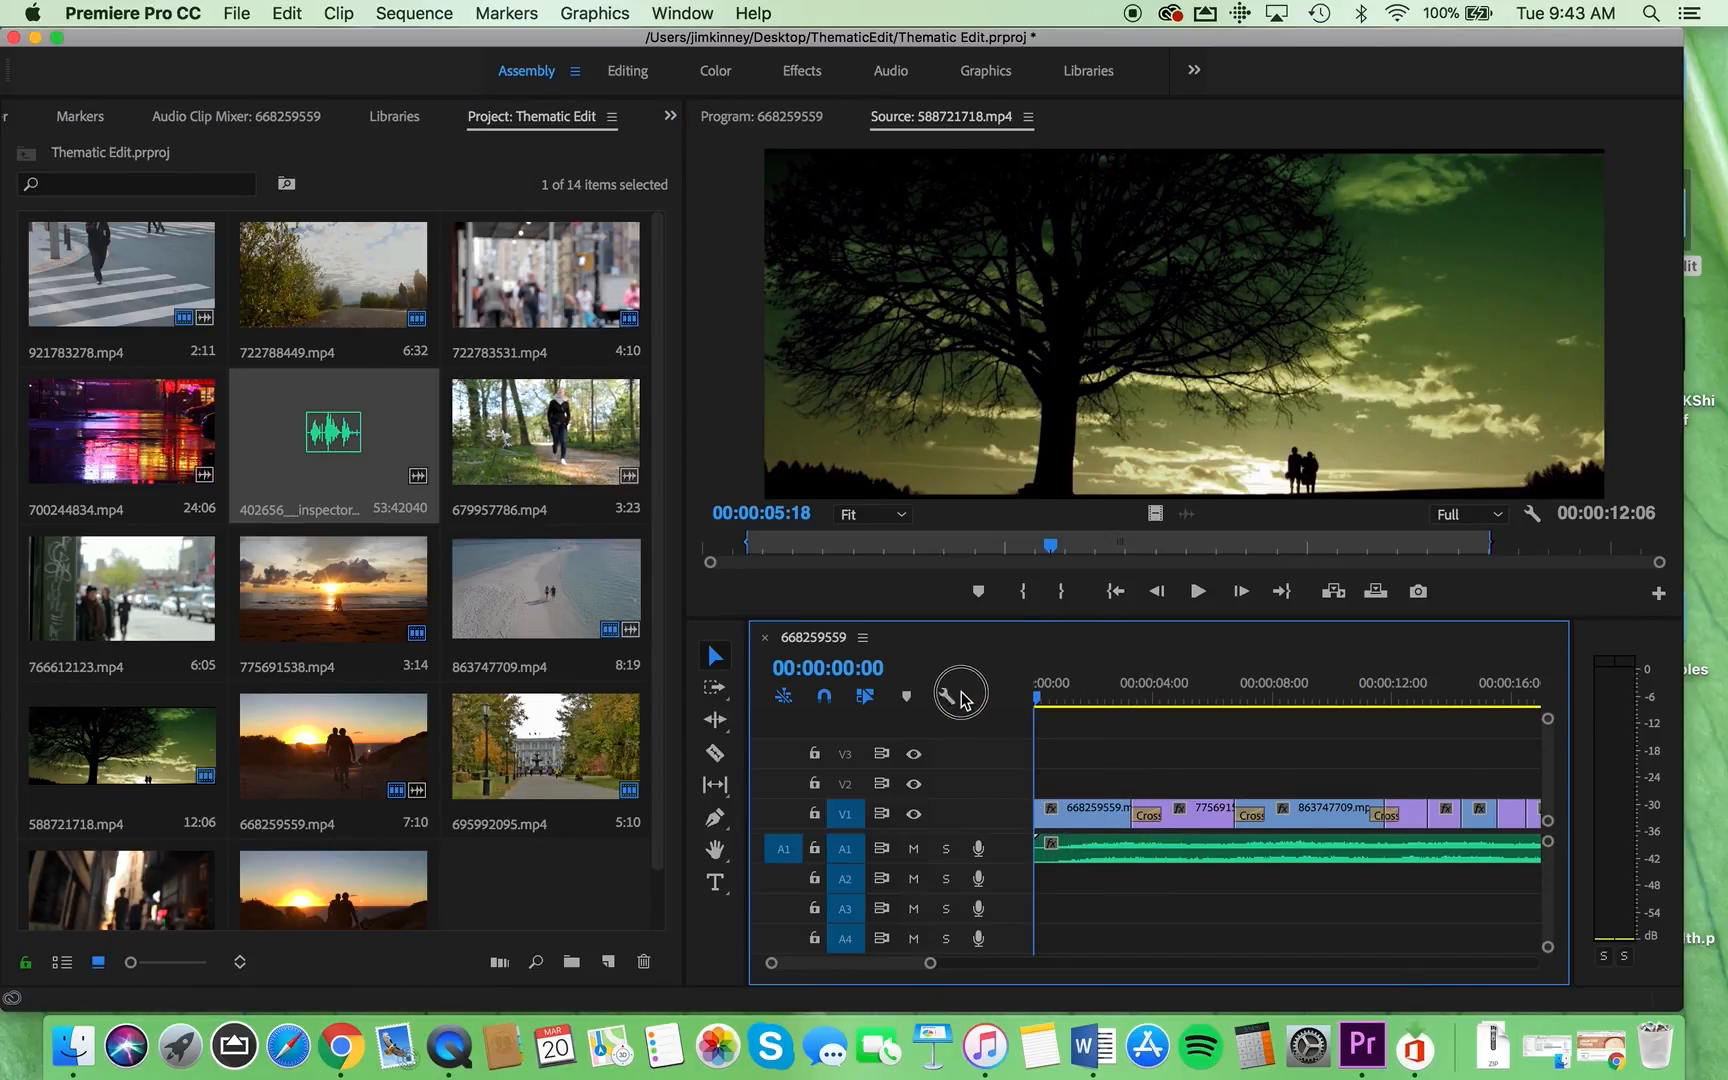
key(space)
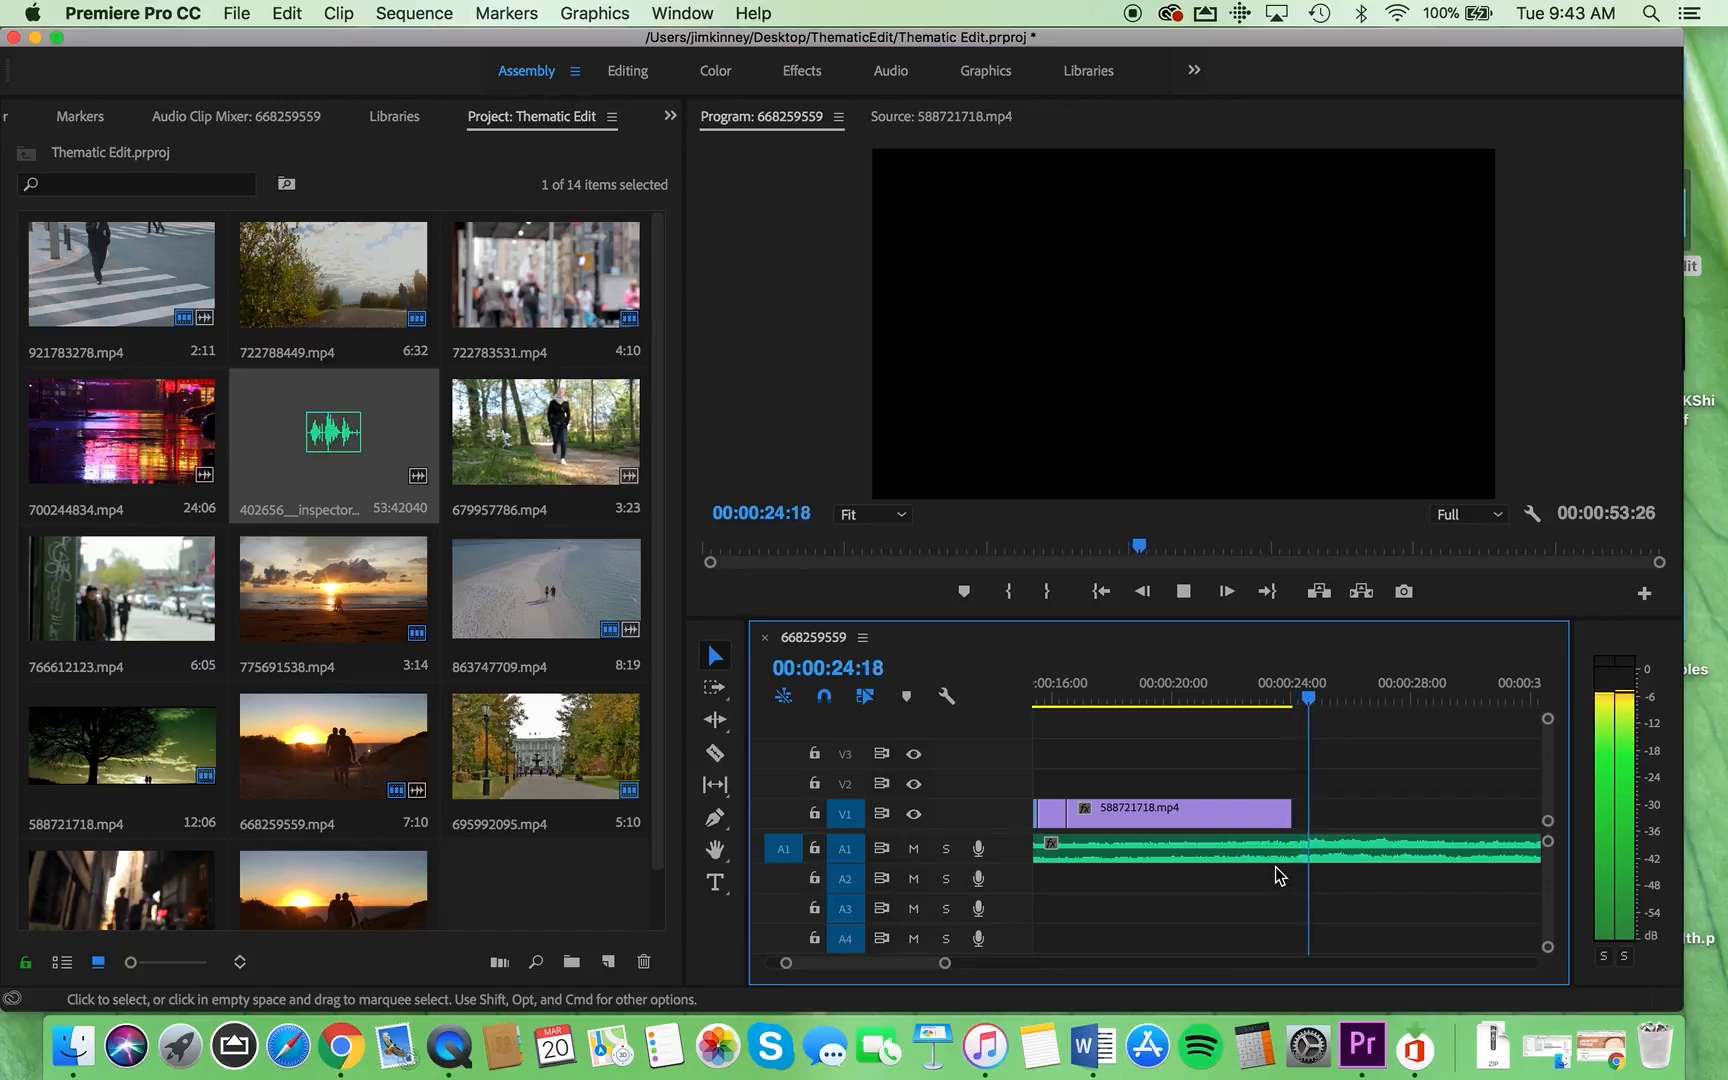
key(space)
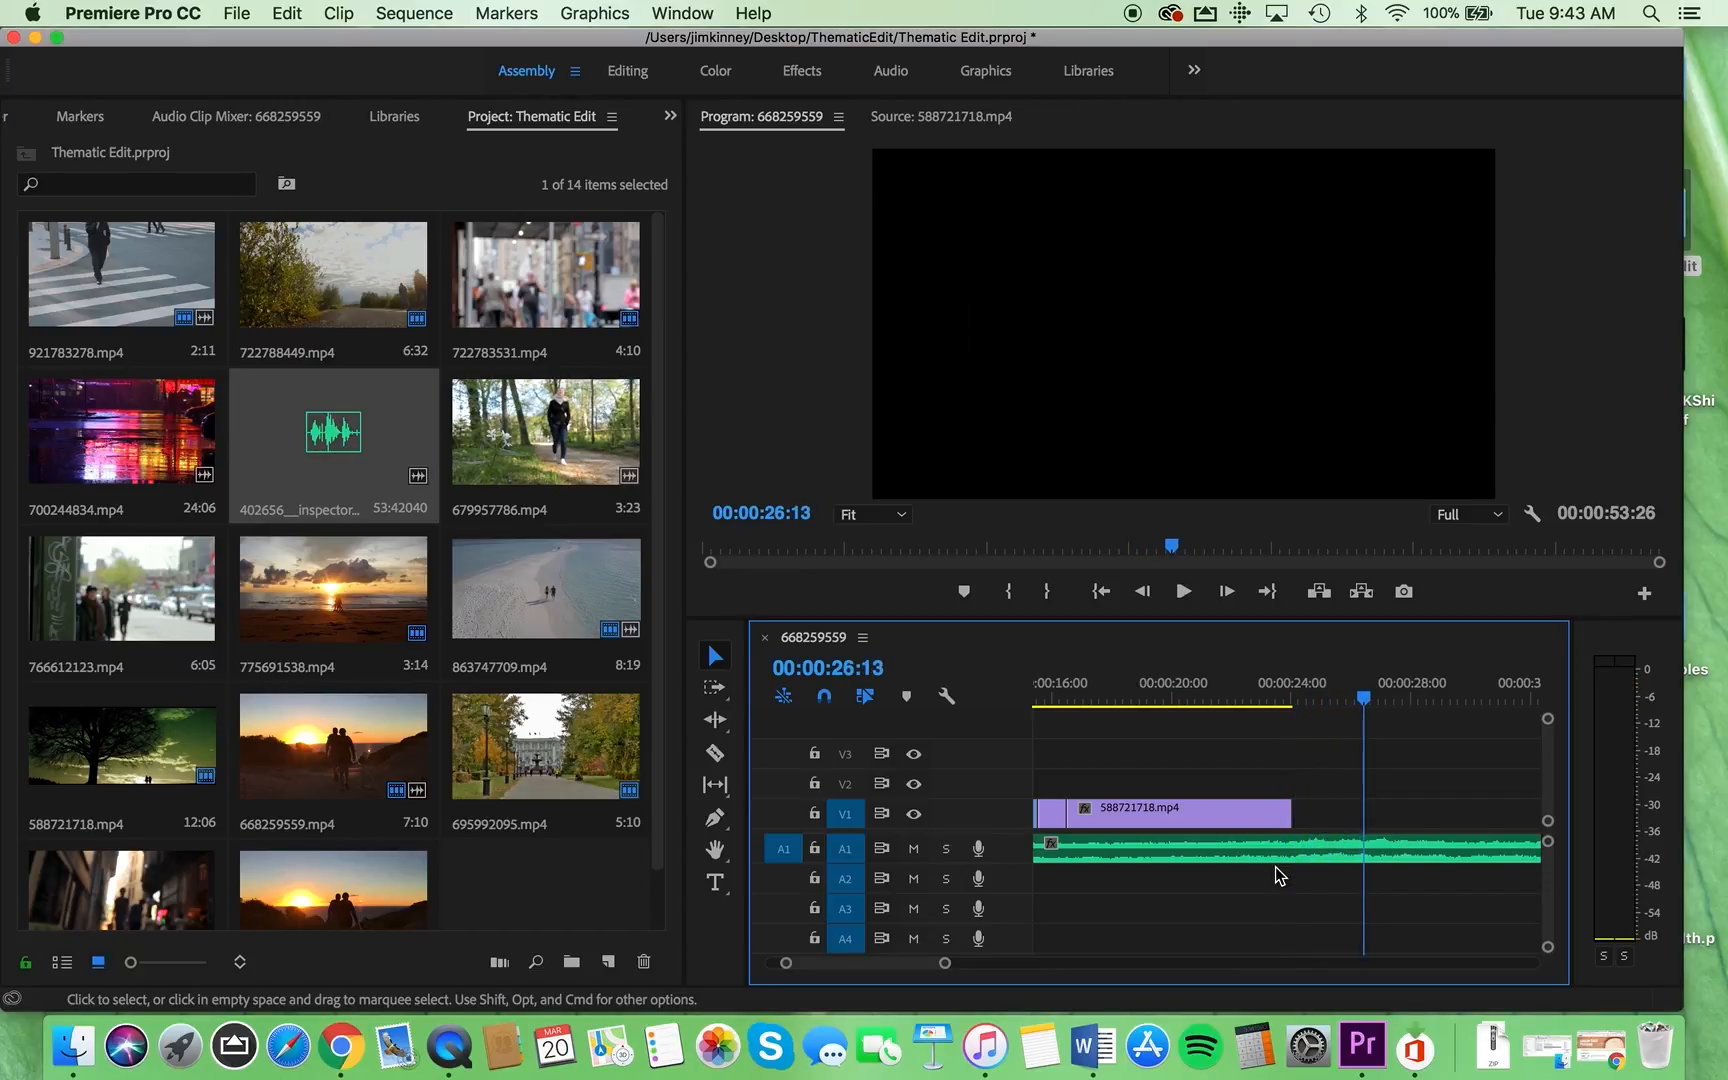
Try to slip the music clip on A1 with the Slip tool to change which part of it plays
scroll(1106, 887, left, 5)
scroll(1106, 887, down, 1)
scroll(1106, 887, left, 1)
scroll(1106, 887, up, 1)
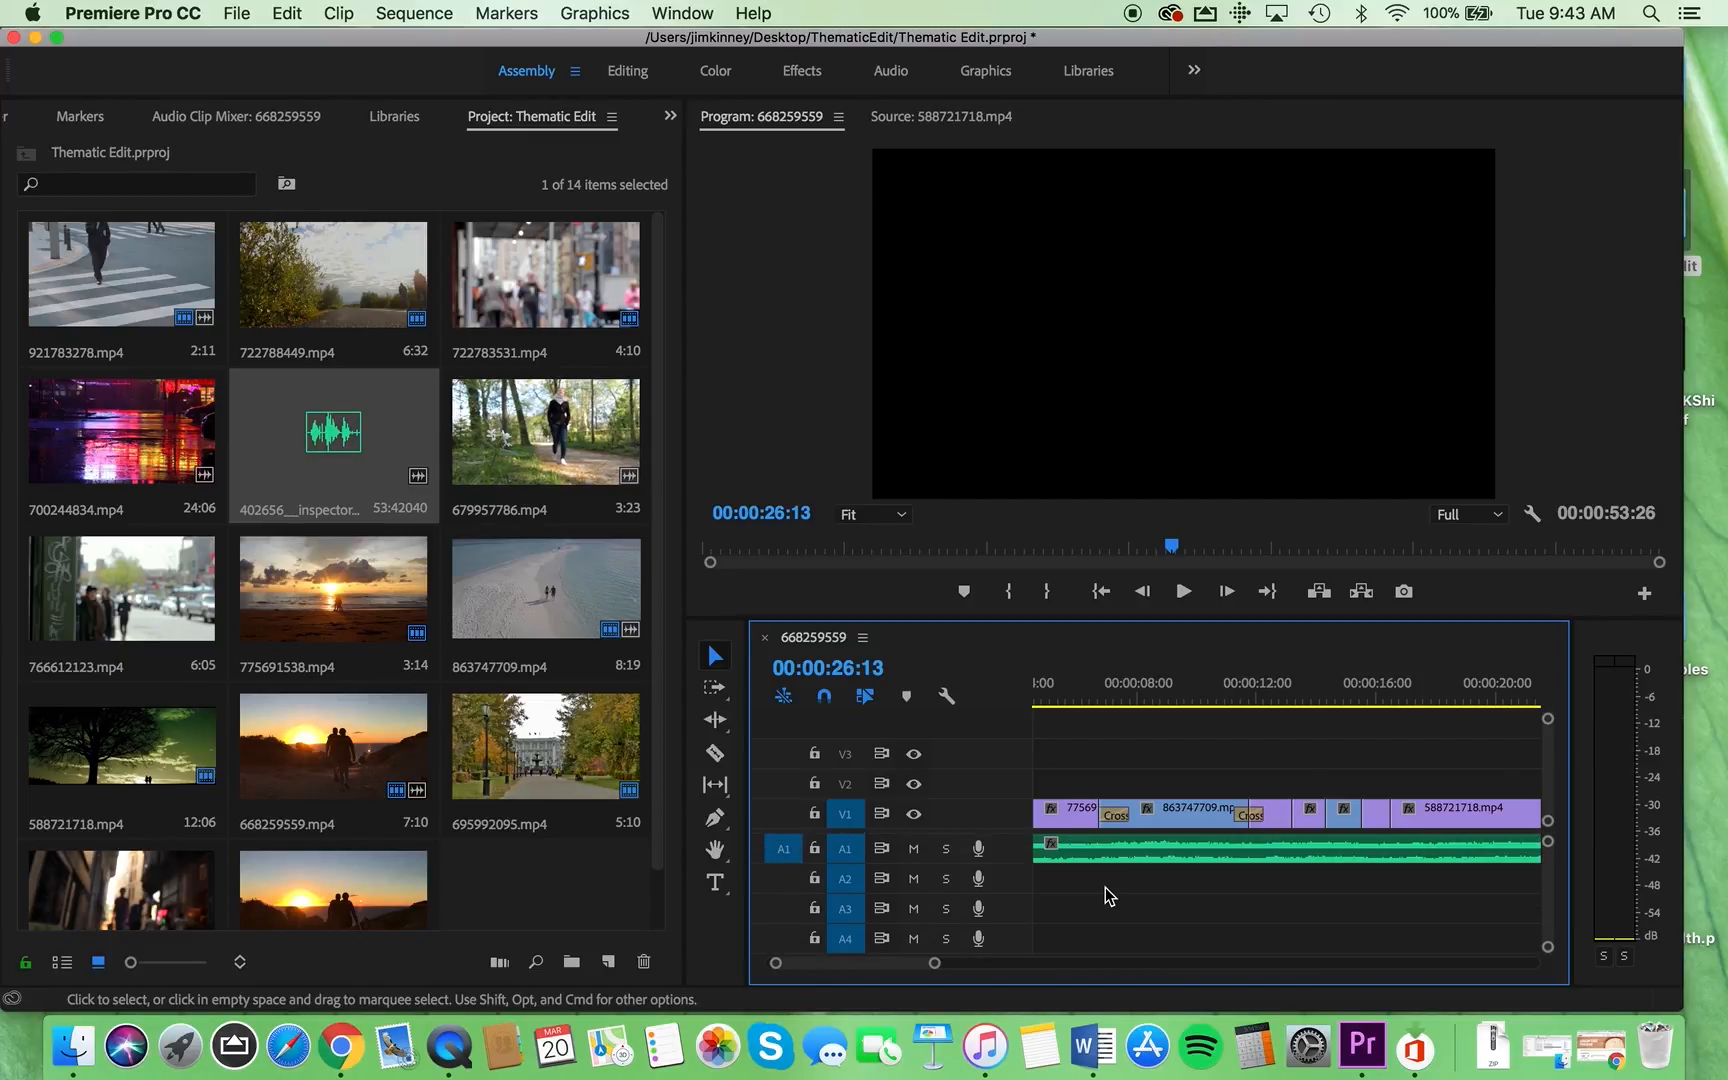
scroll(1106, 887, left, 3)
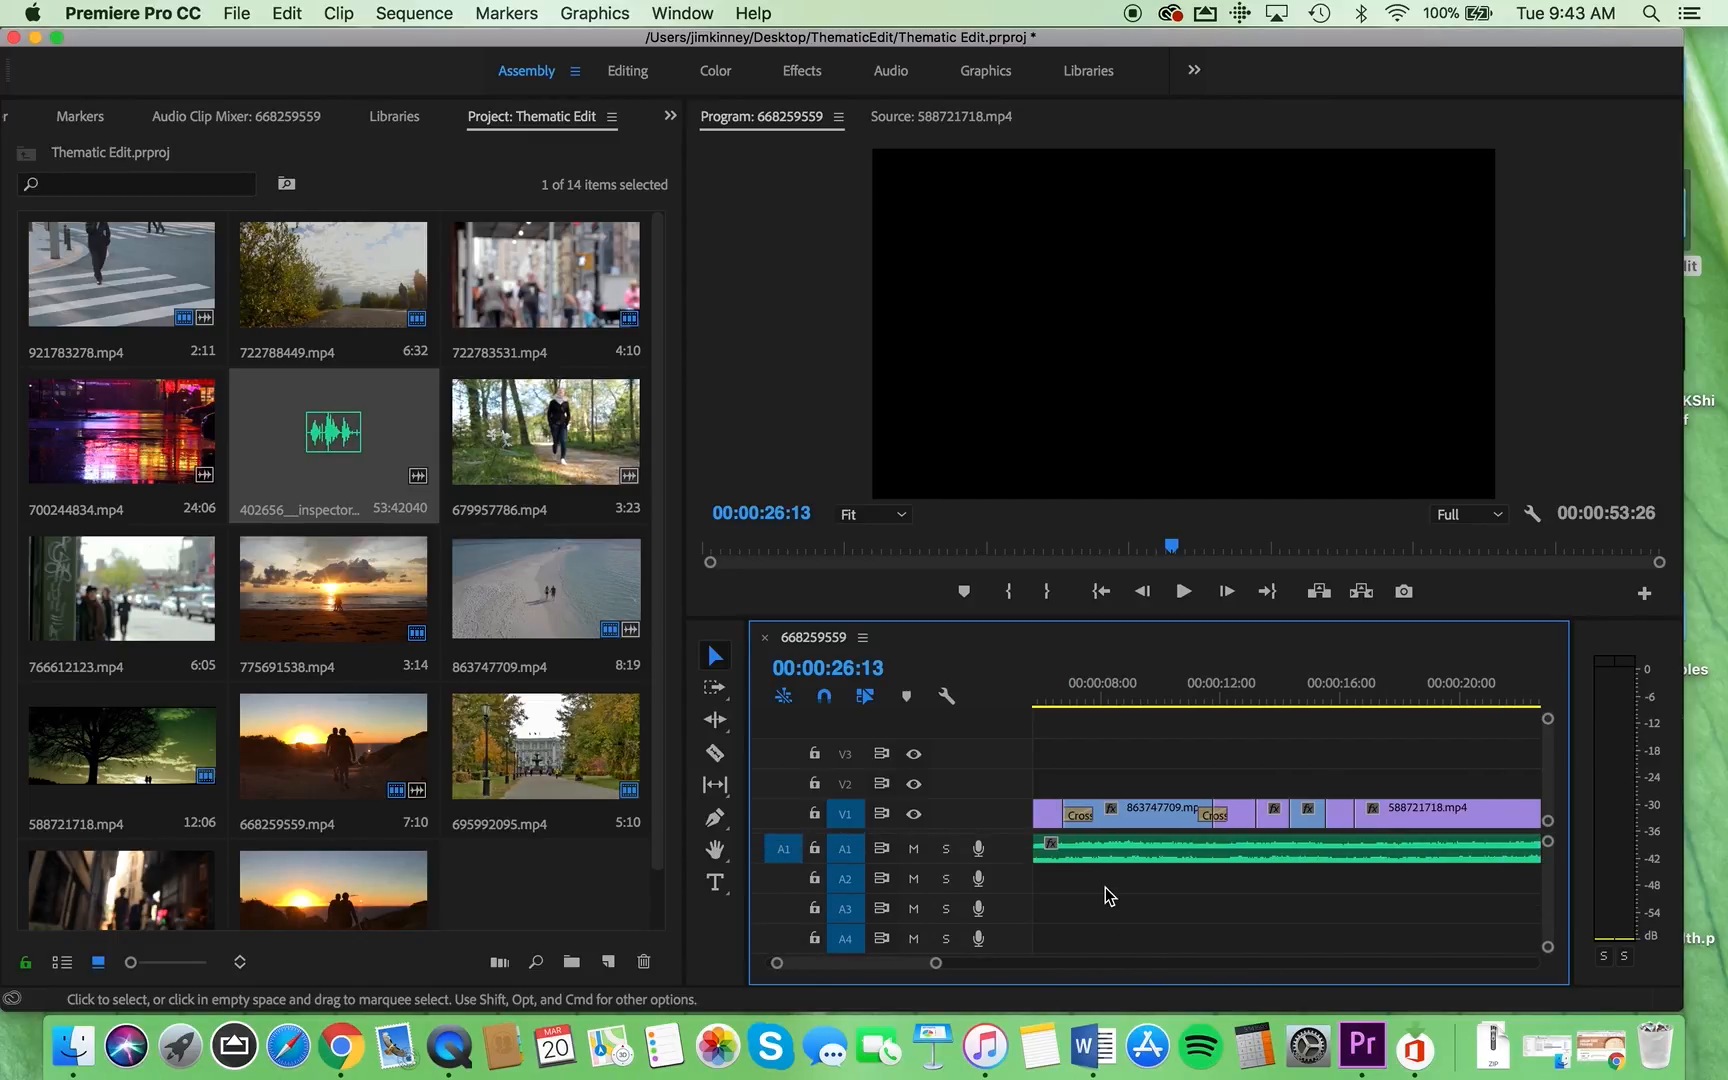
click(714, 786)
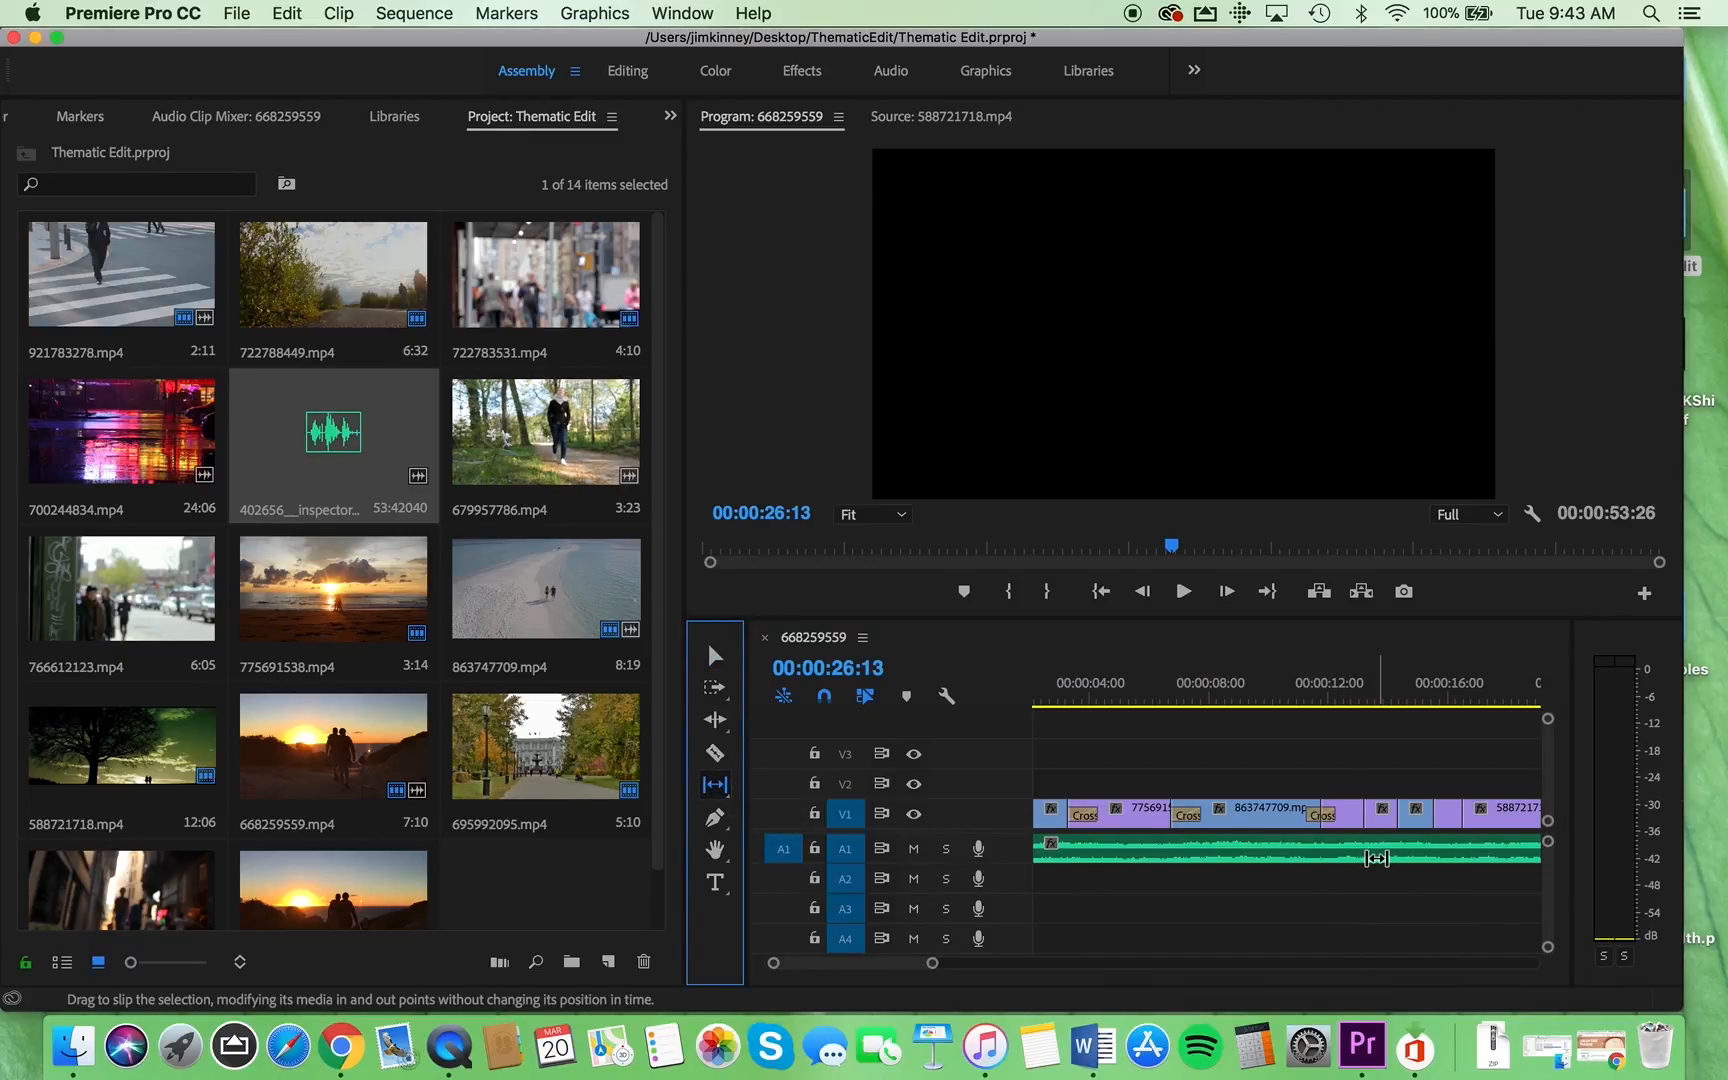
mouse_move(1376, 858)
mouse_down()
mouse_move(1217, 855)
mouse_move(1369, 831)
mouse_up()
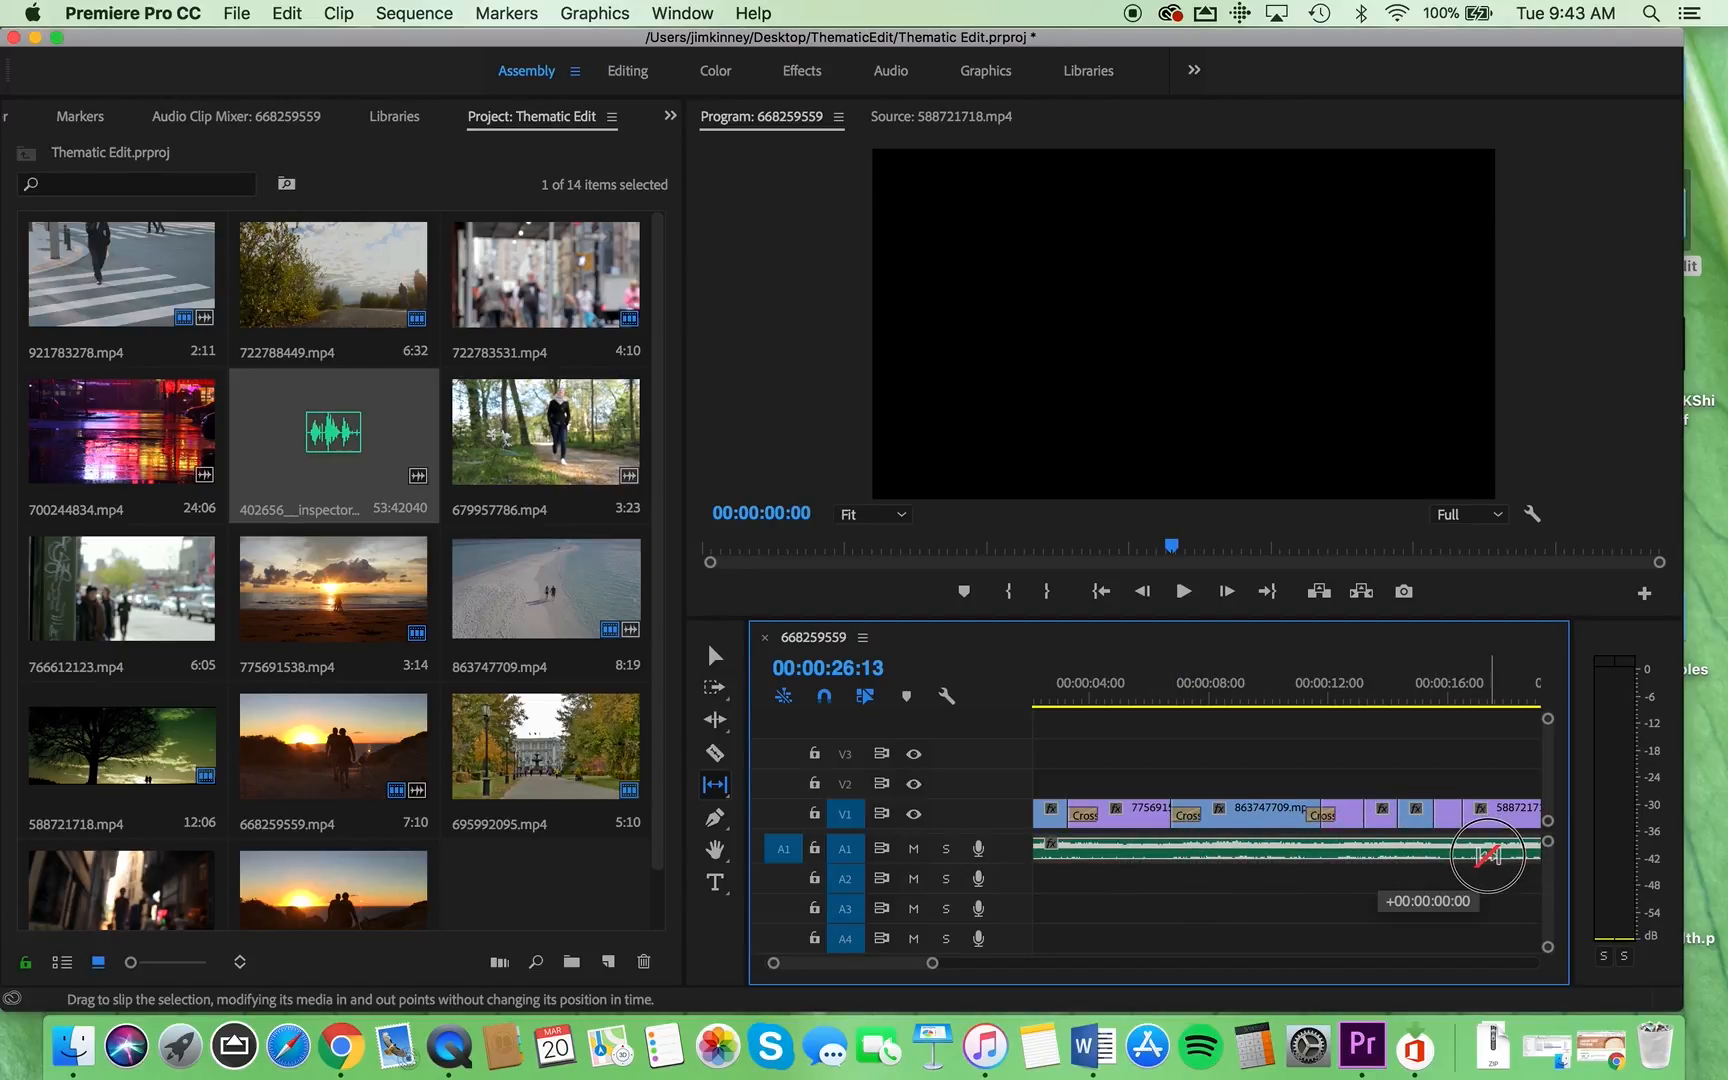
drag(1488, 852, 1066, 847)
drag(1229, 857, 1061, 842)
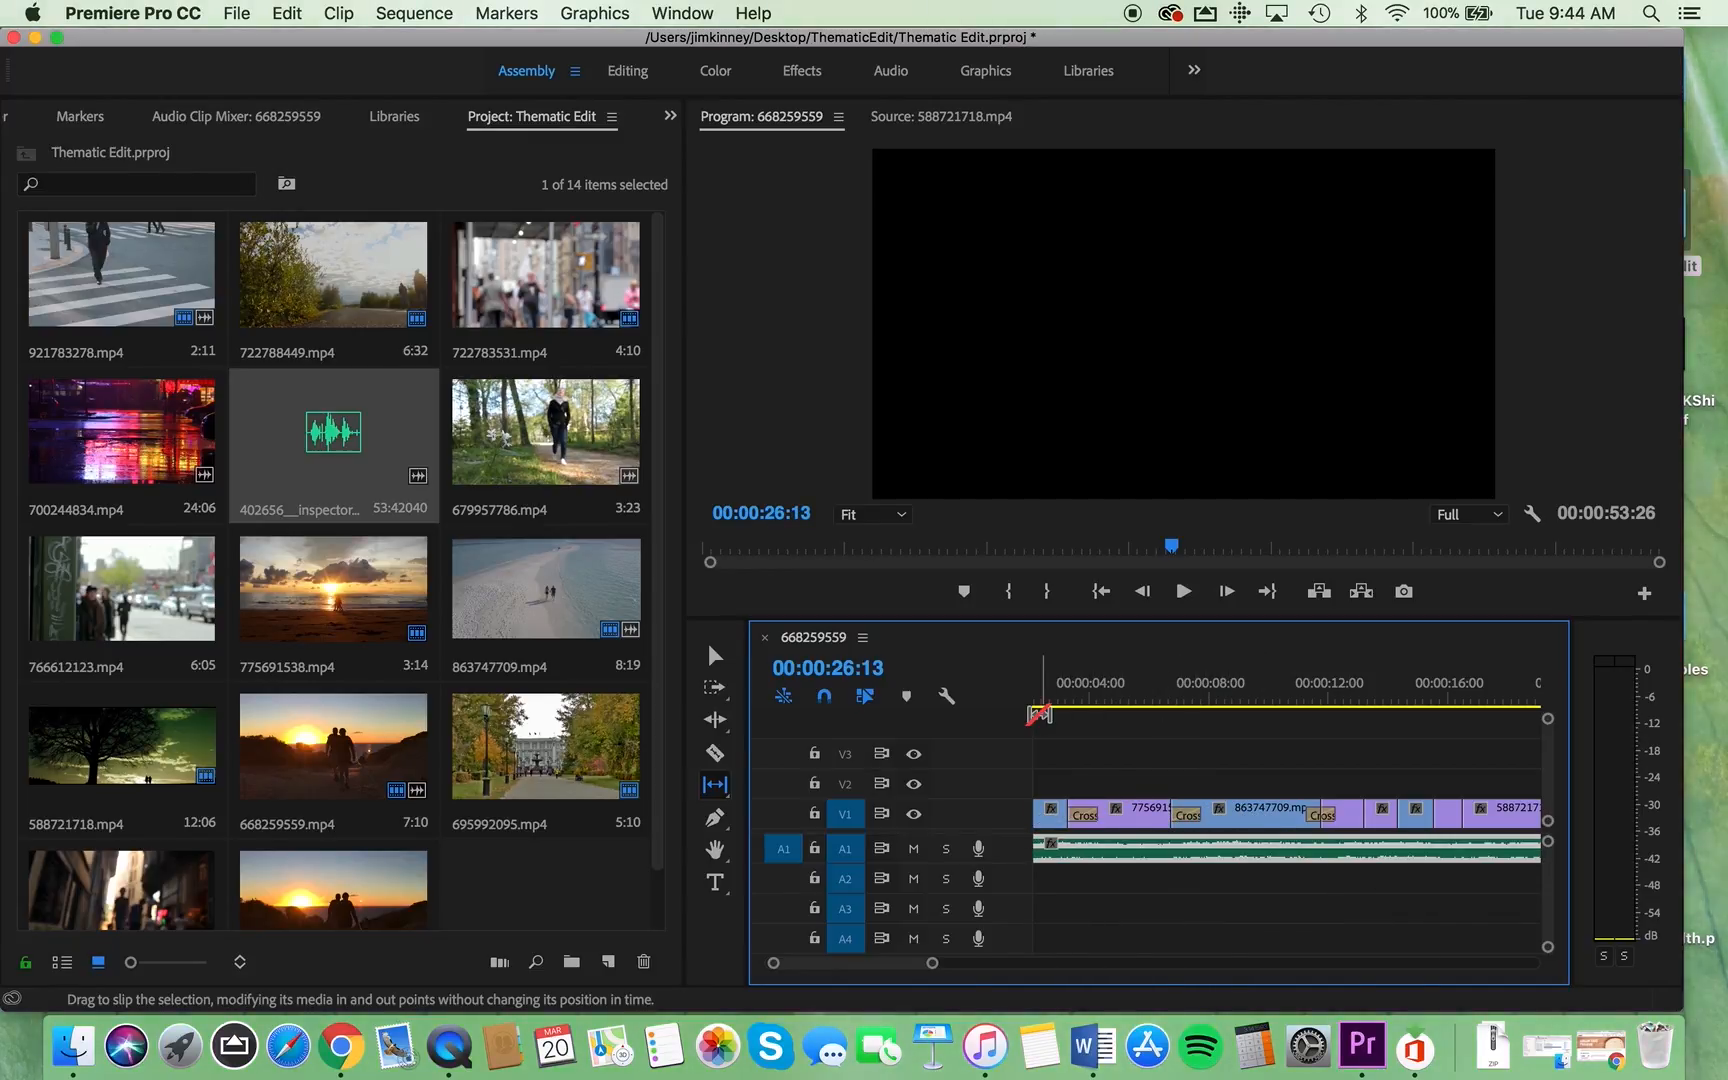
Play the sequence from its start again and stop at 00:00:04:08
drag(1075, 694, 839, 675)
key(space)
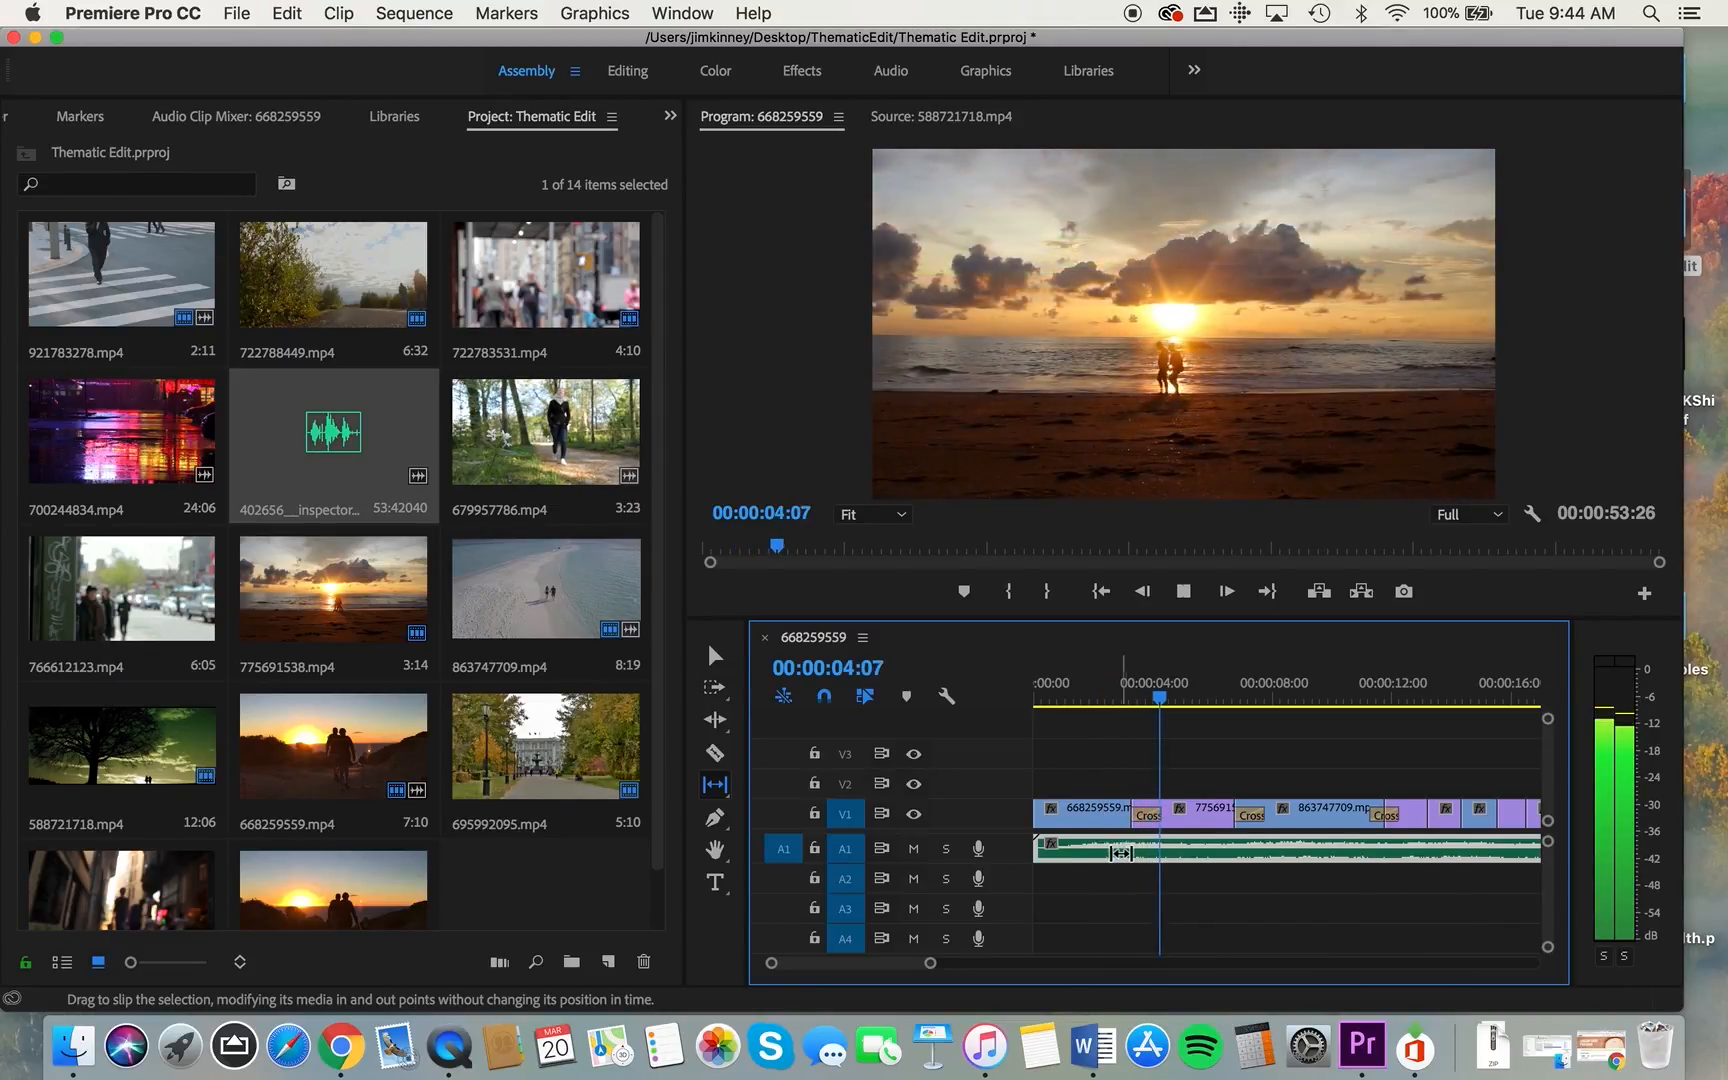
key(space)
Try again to slip the A1 music clip toward a later part of its source
click(1172, 850)
drag(1172, 850, 1027, 849)
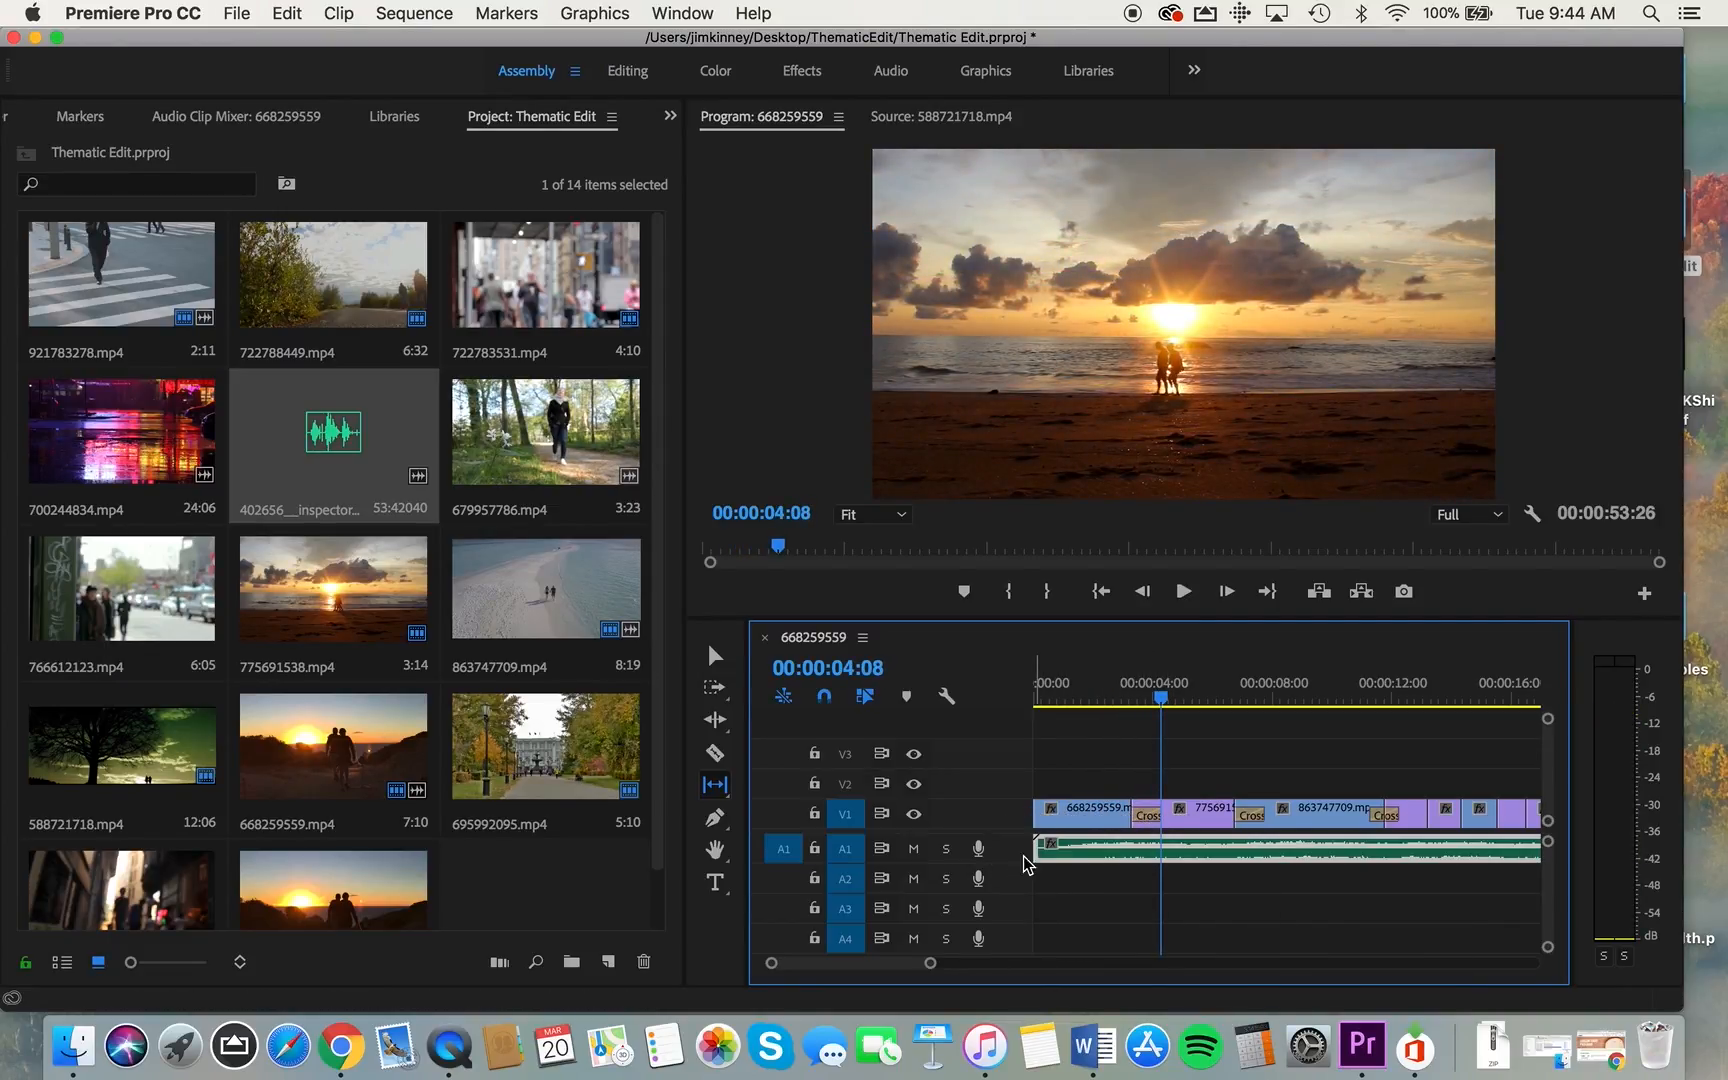
drag(1138, 857, 1012, 853)
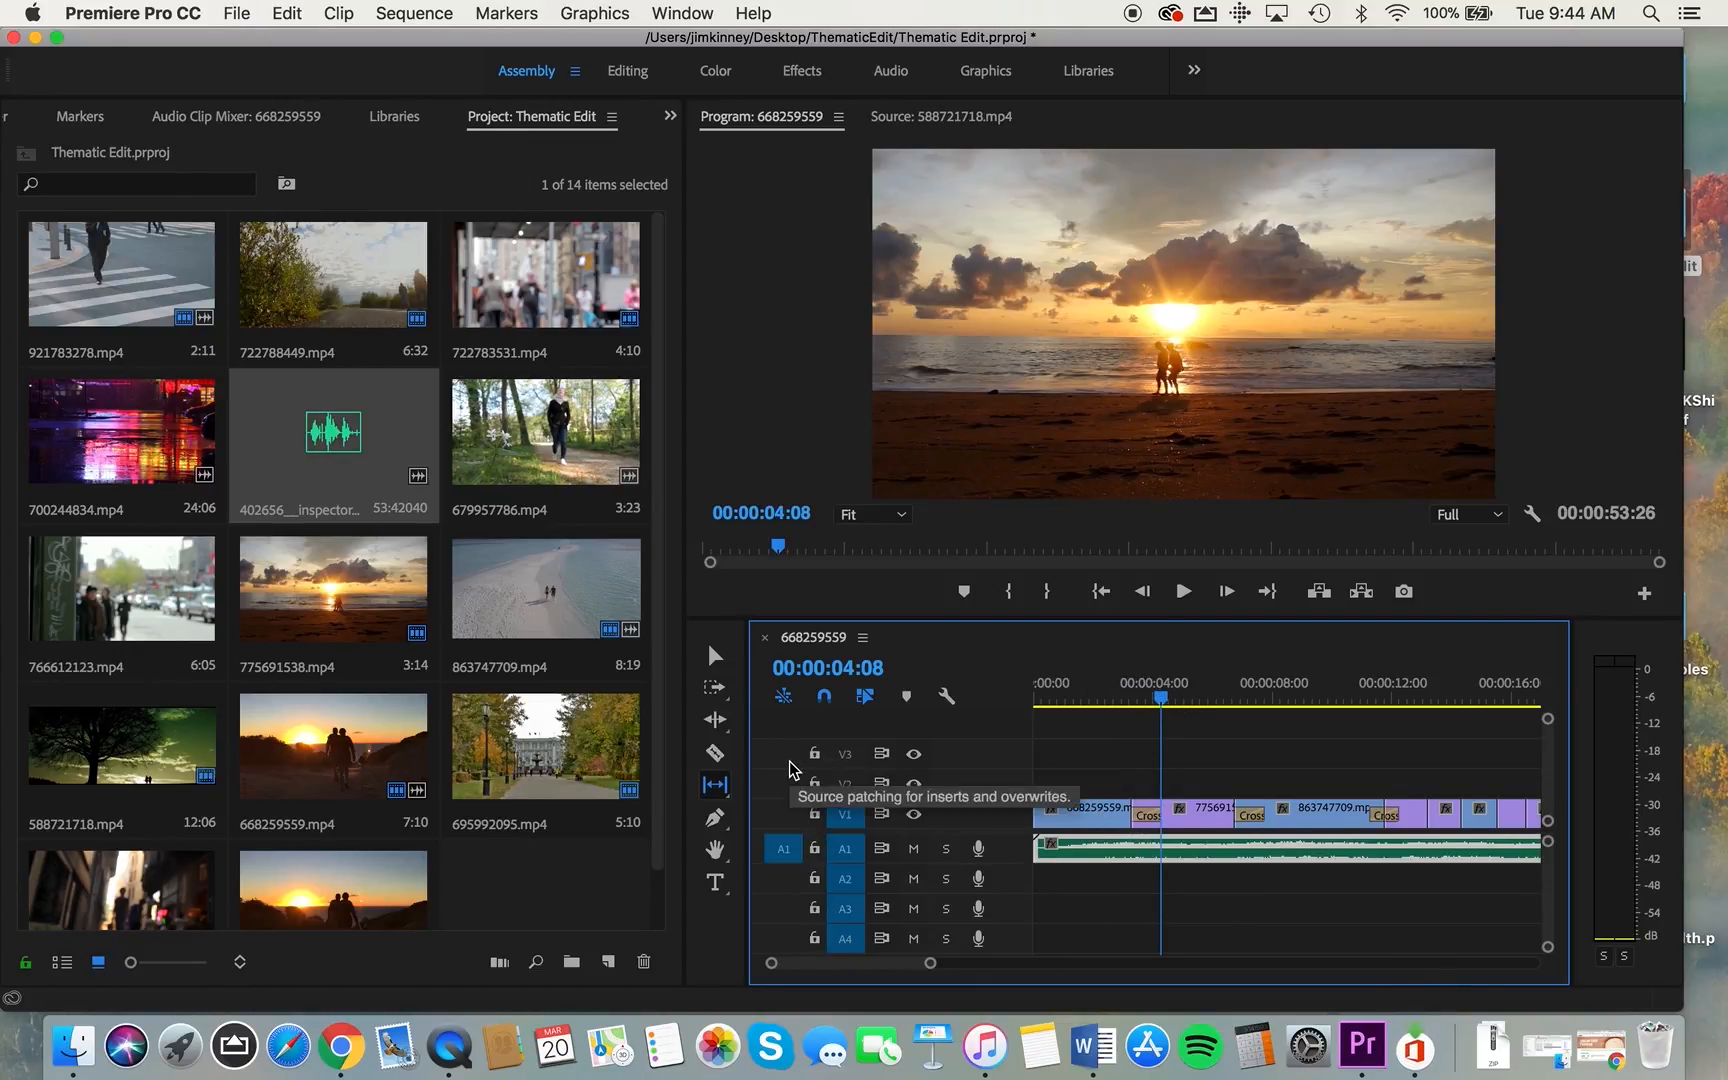
Razor off and delete the first 00:00:01:22 of the A1 music clip, and move the remainder to the sequence start
click(714, 756)
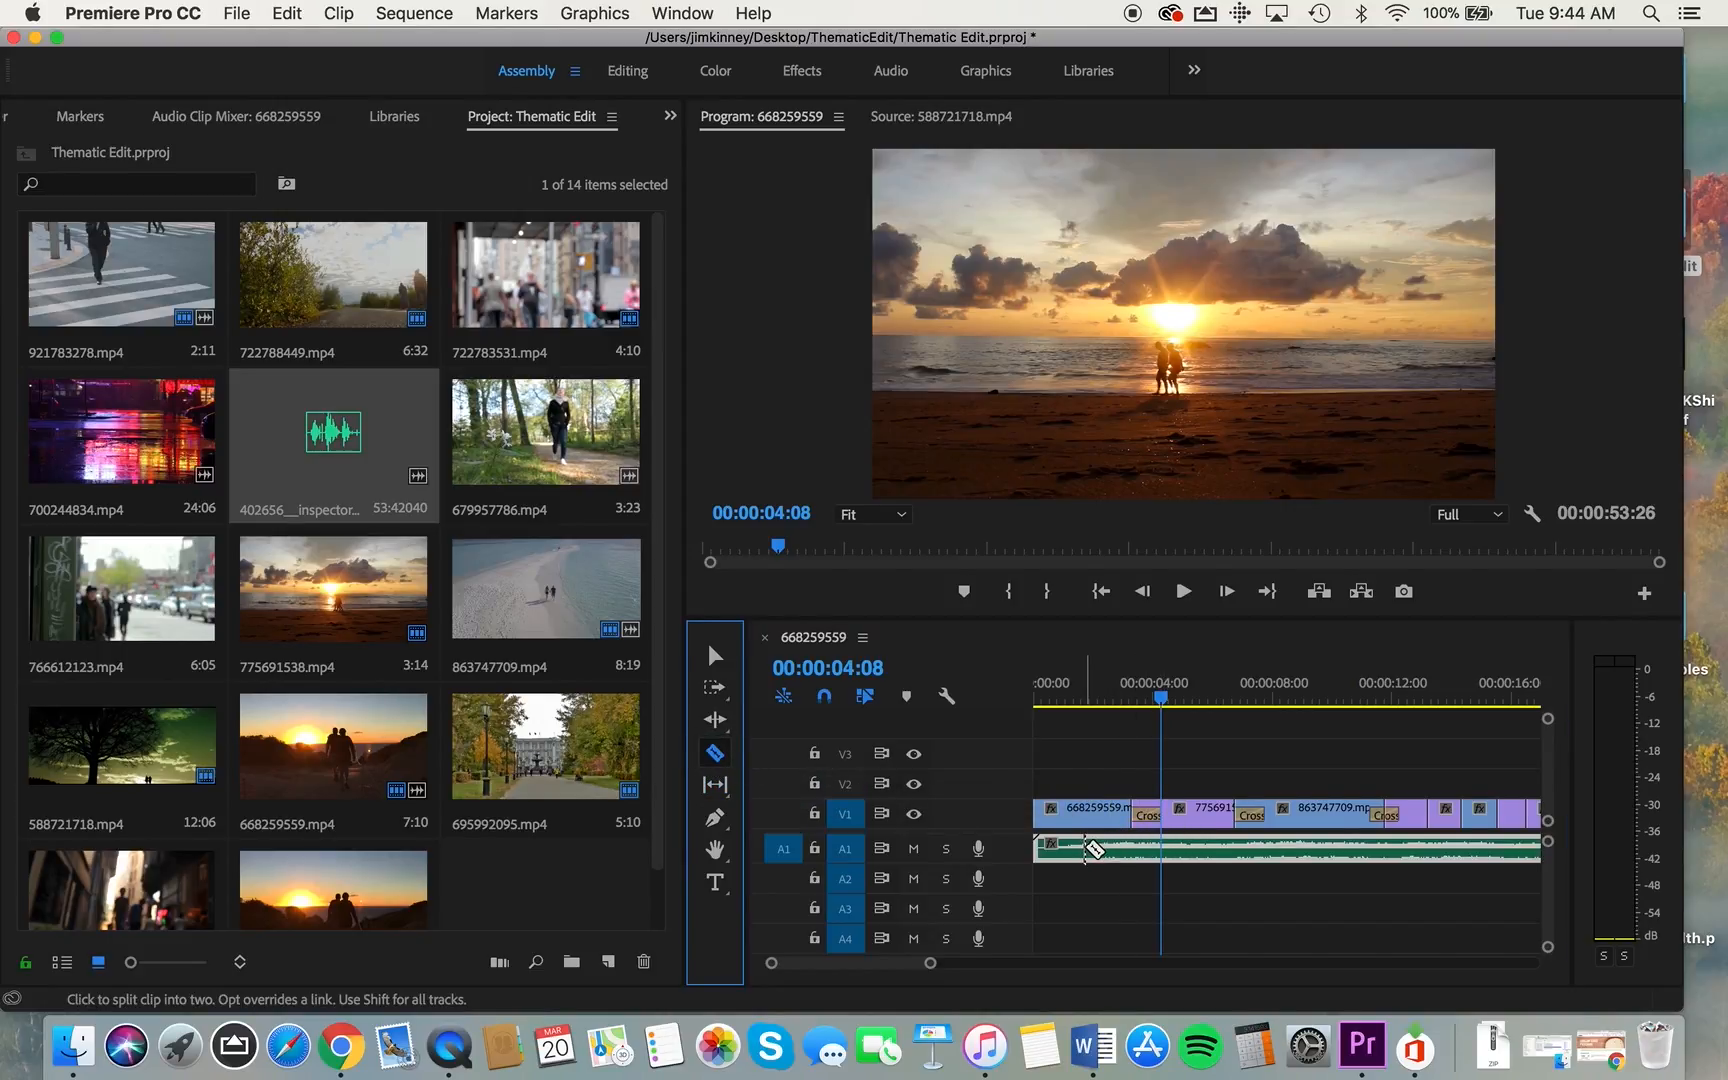
click(1085, 849)
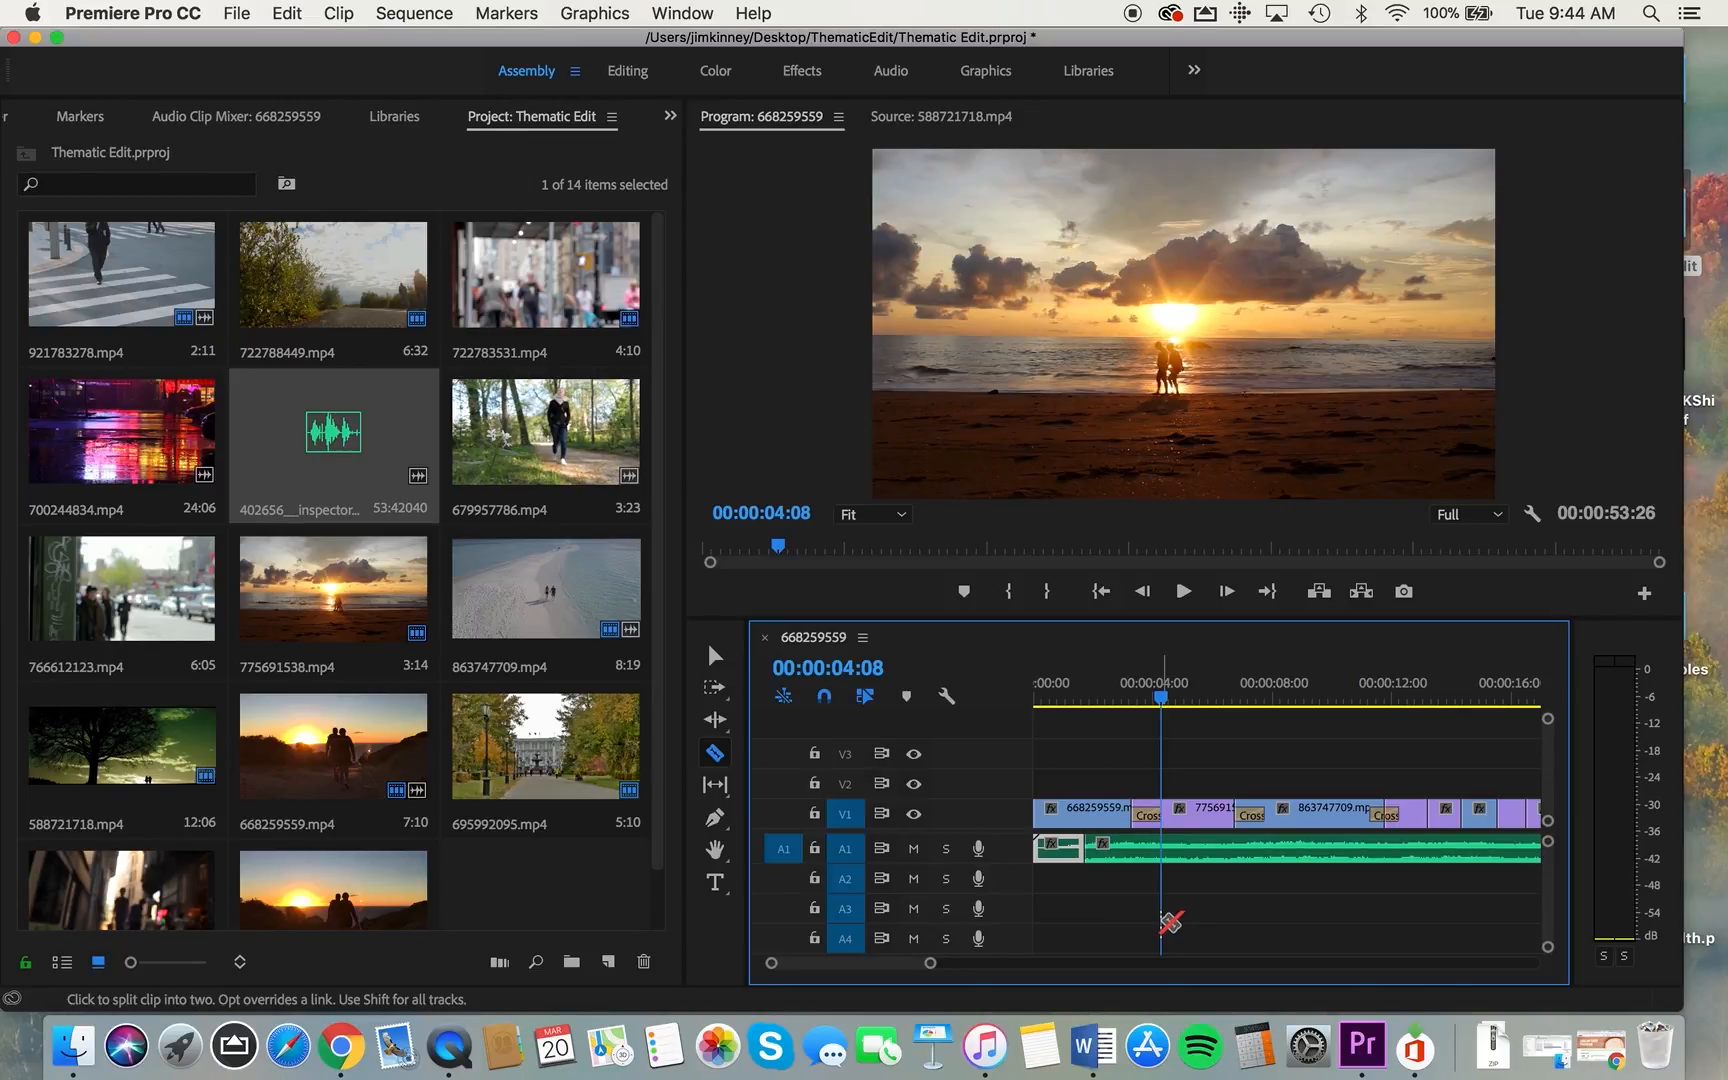
click(714, 655)
click(1071, 895)
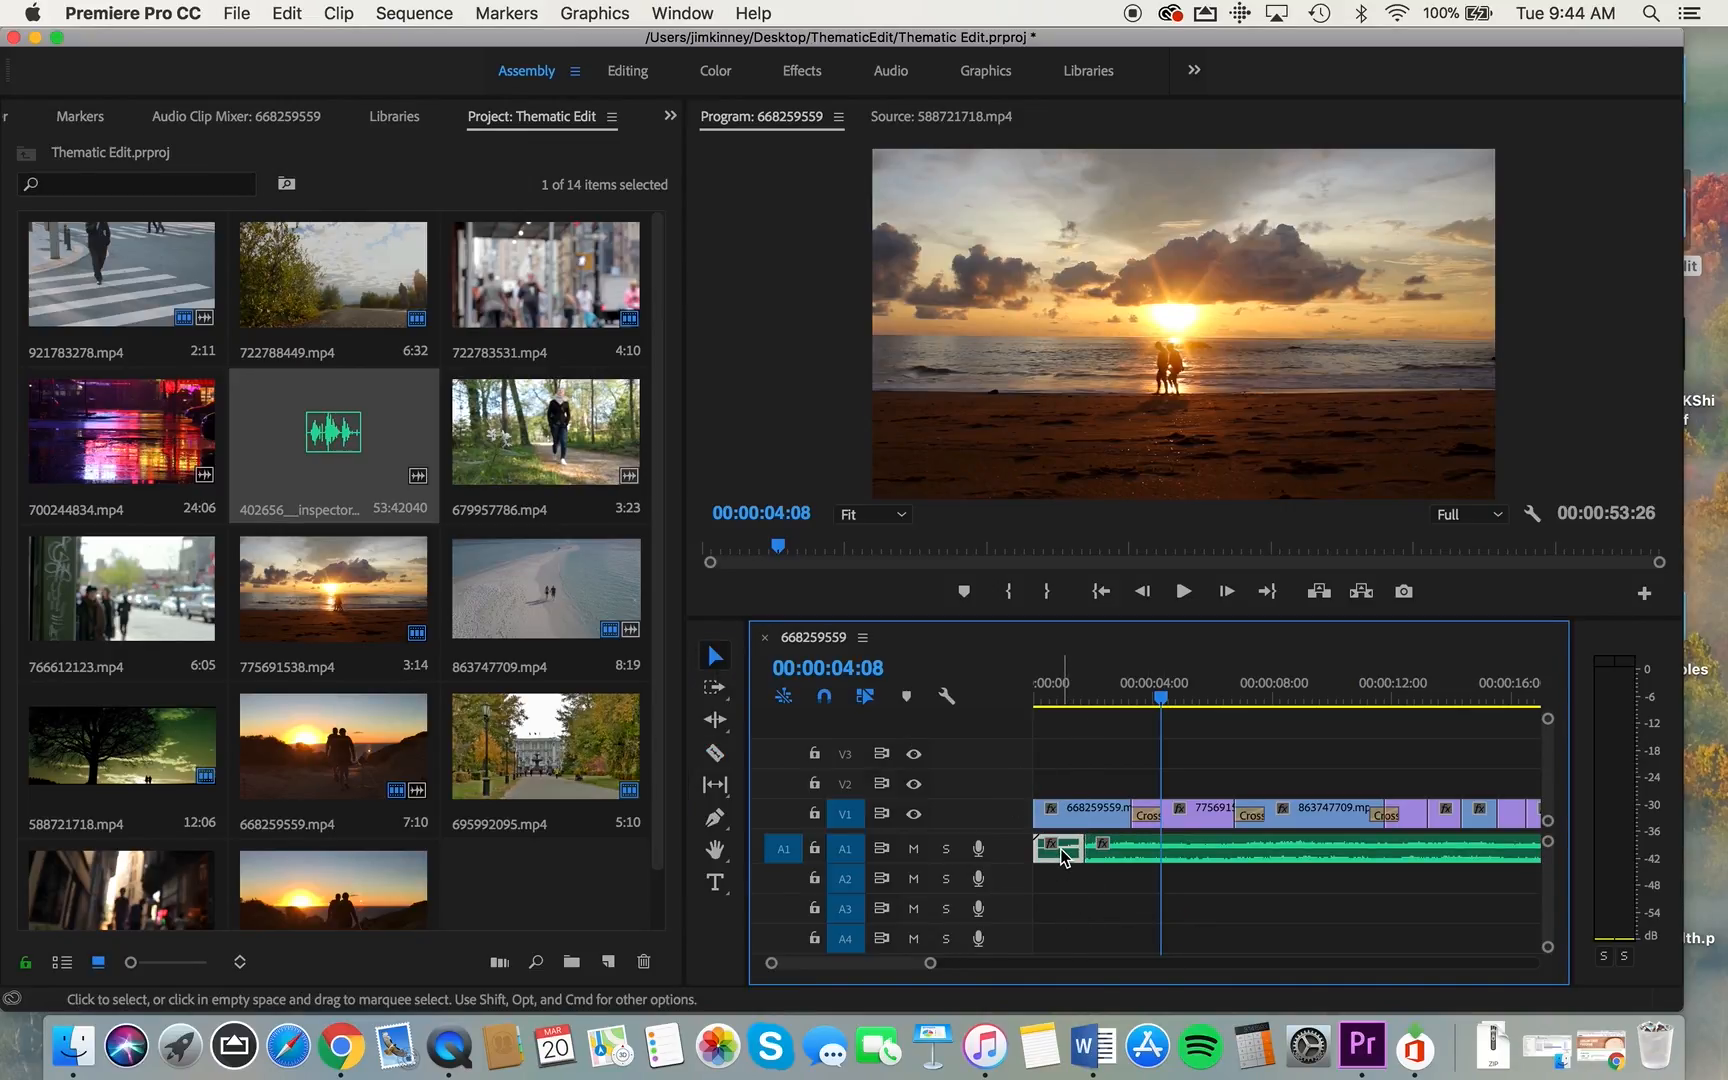
mouse_move(1060, 848)
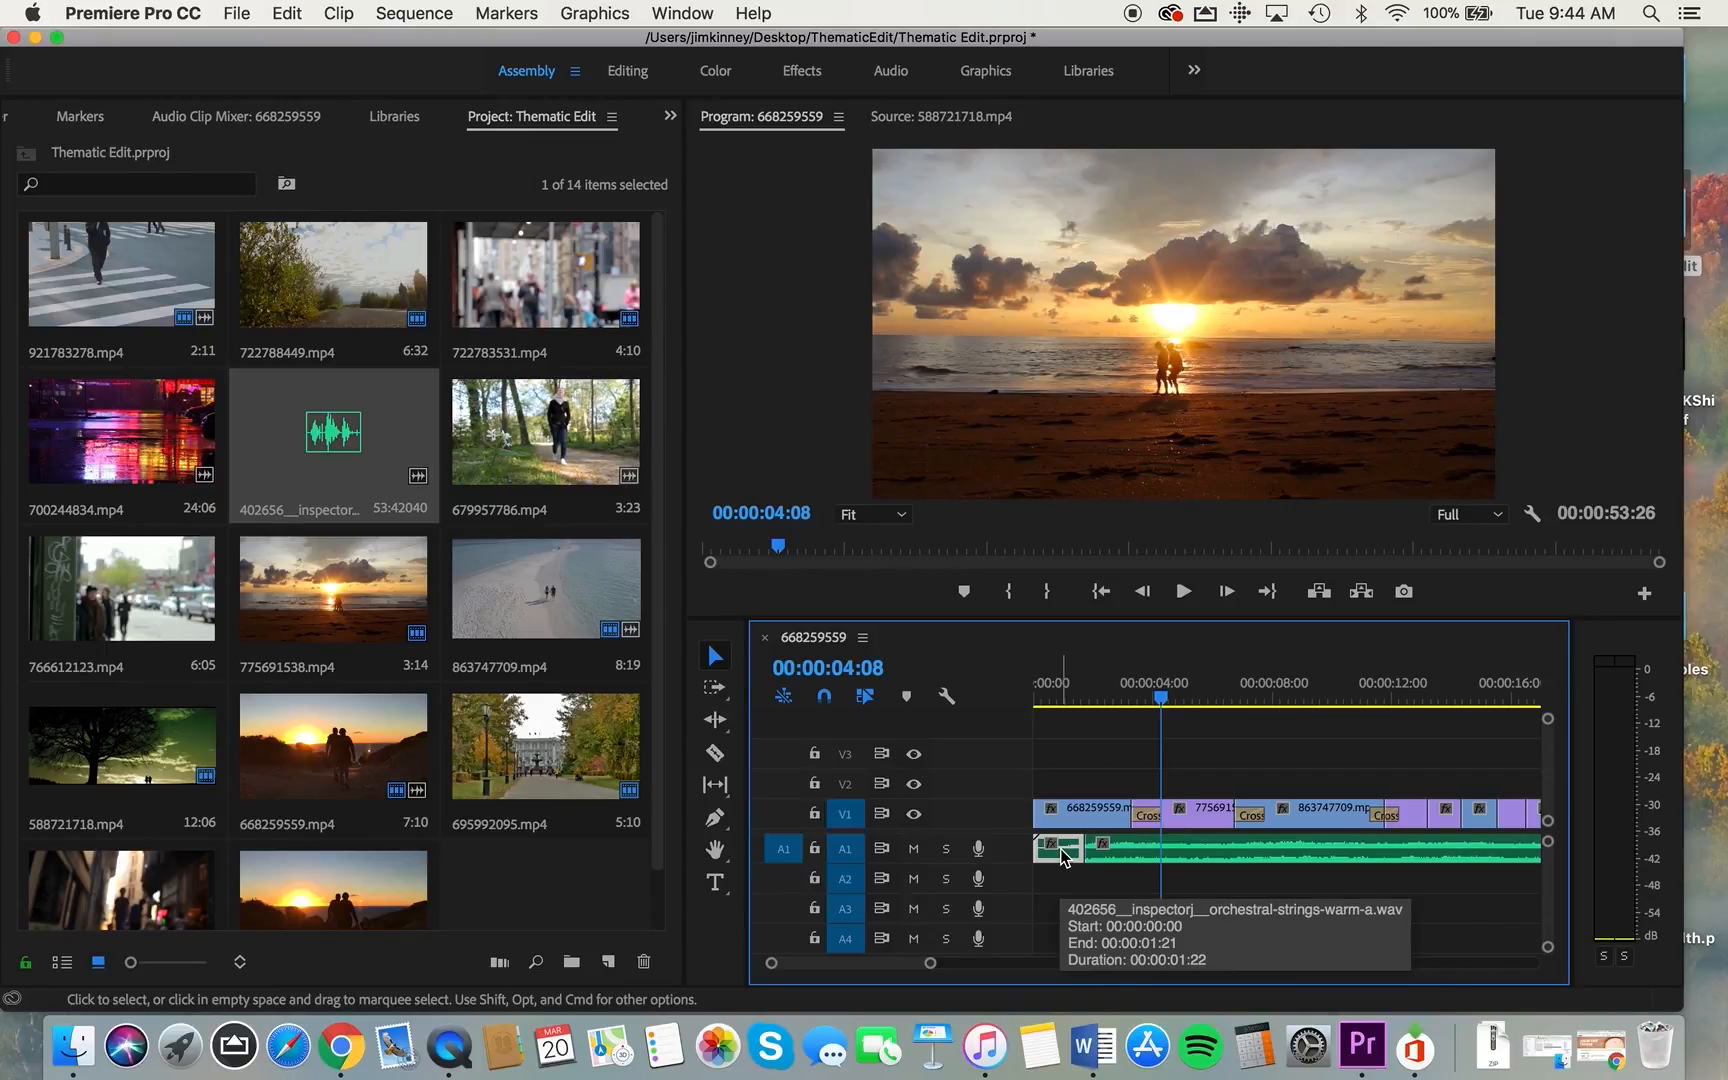
key(Home)
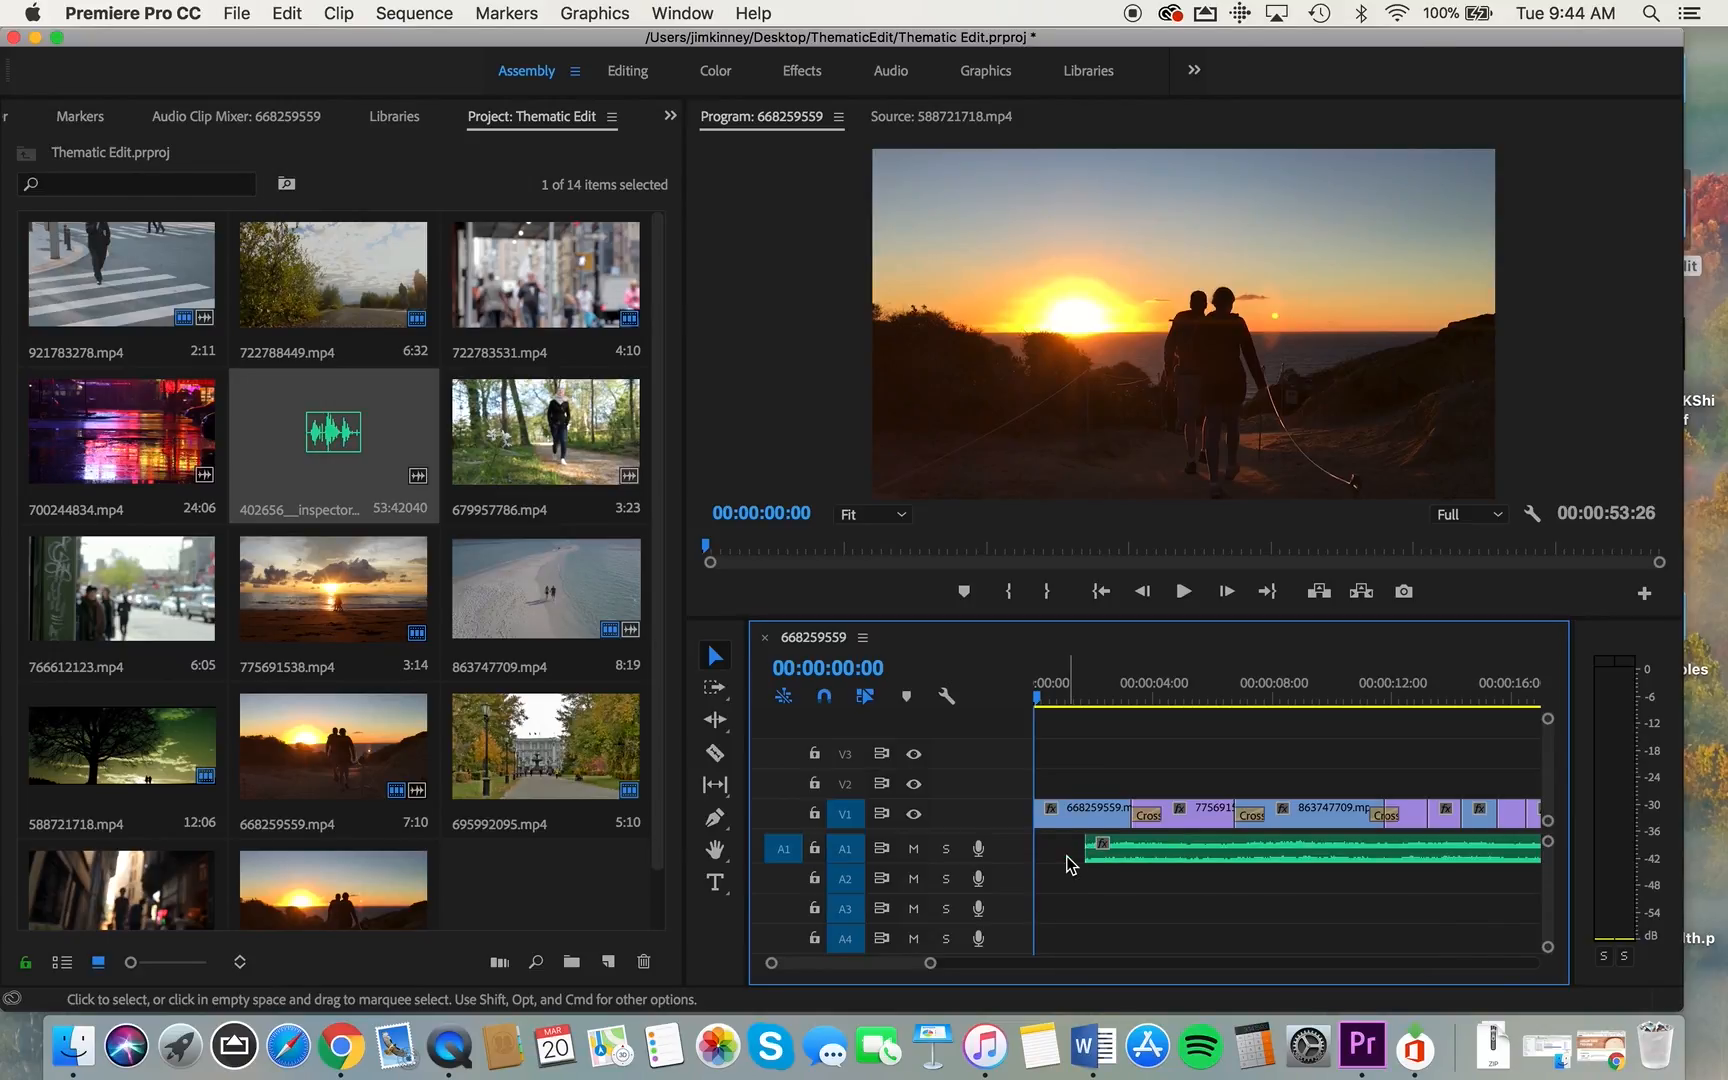
drag(1148, 868, 1055, 864)
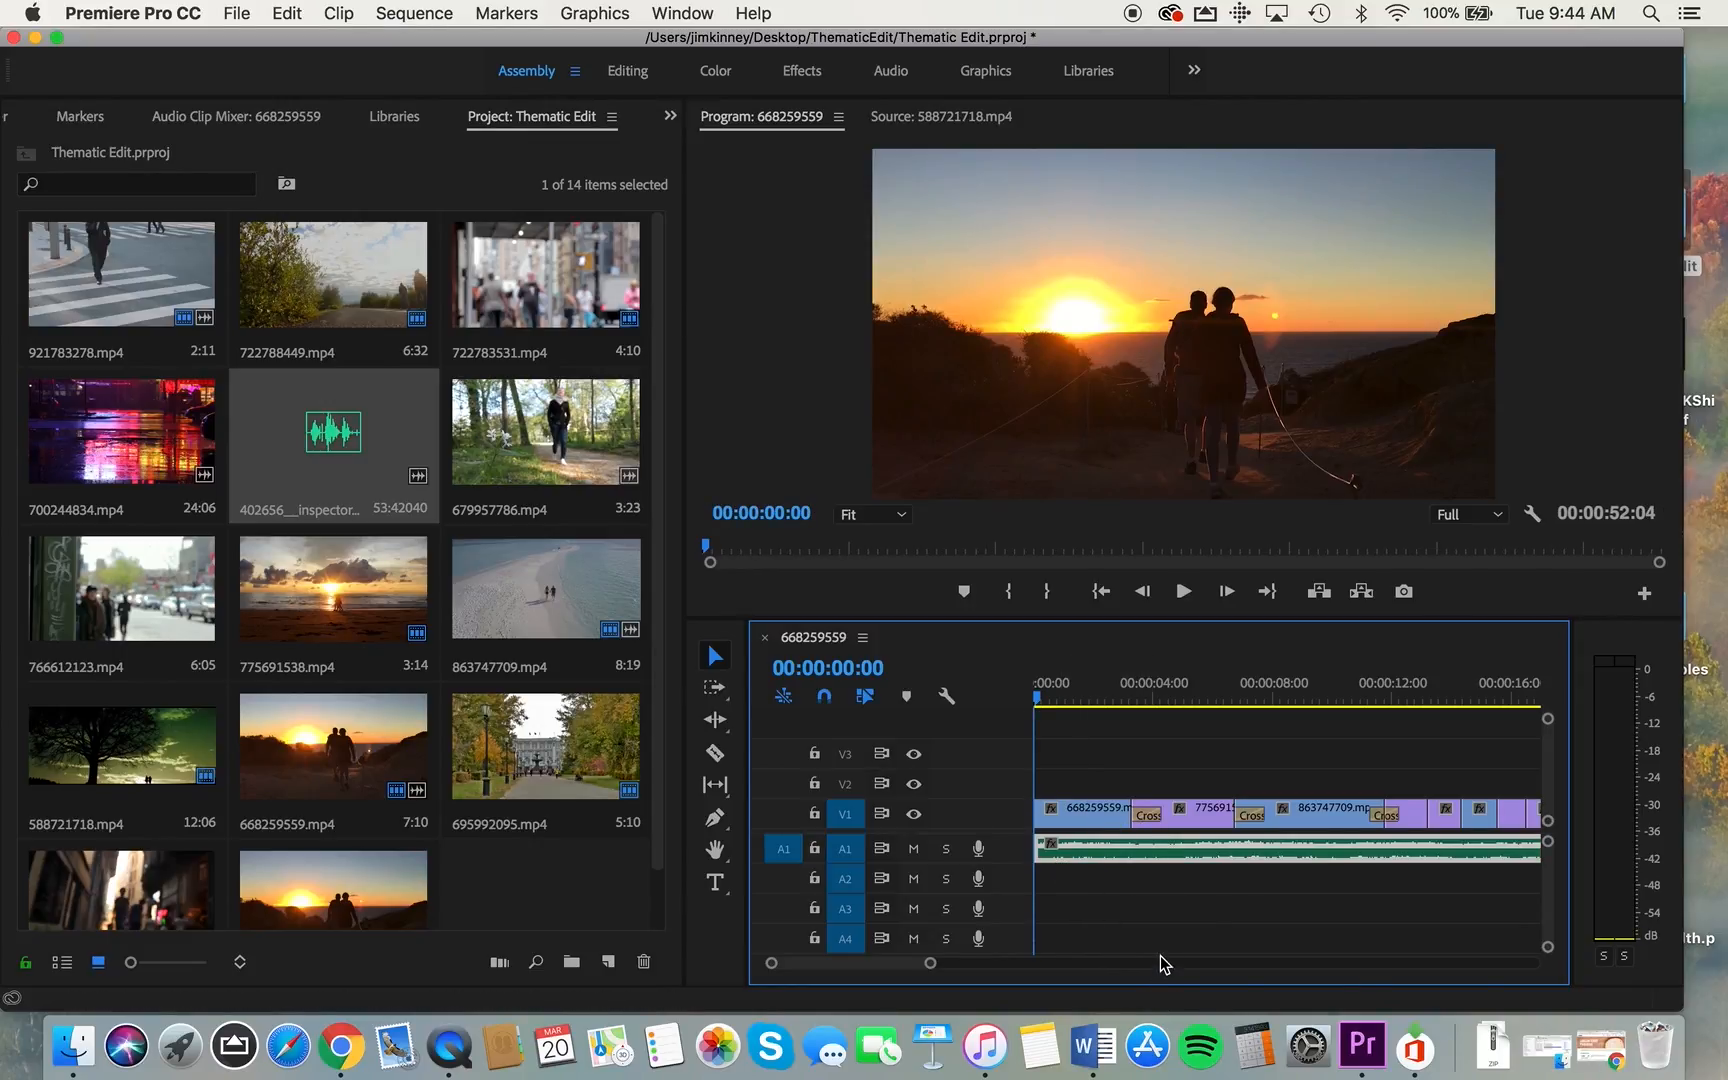
Play the sequence from its start to hear the trimmed music opening, and stop at 00:00:05:20
click(1037, 700)
key(space)
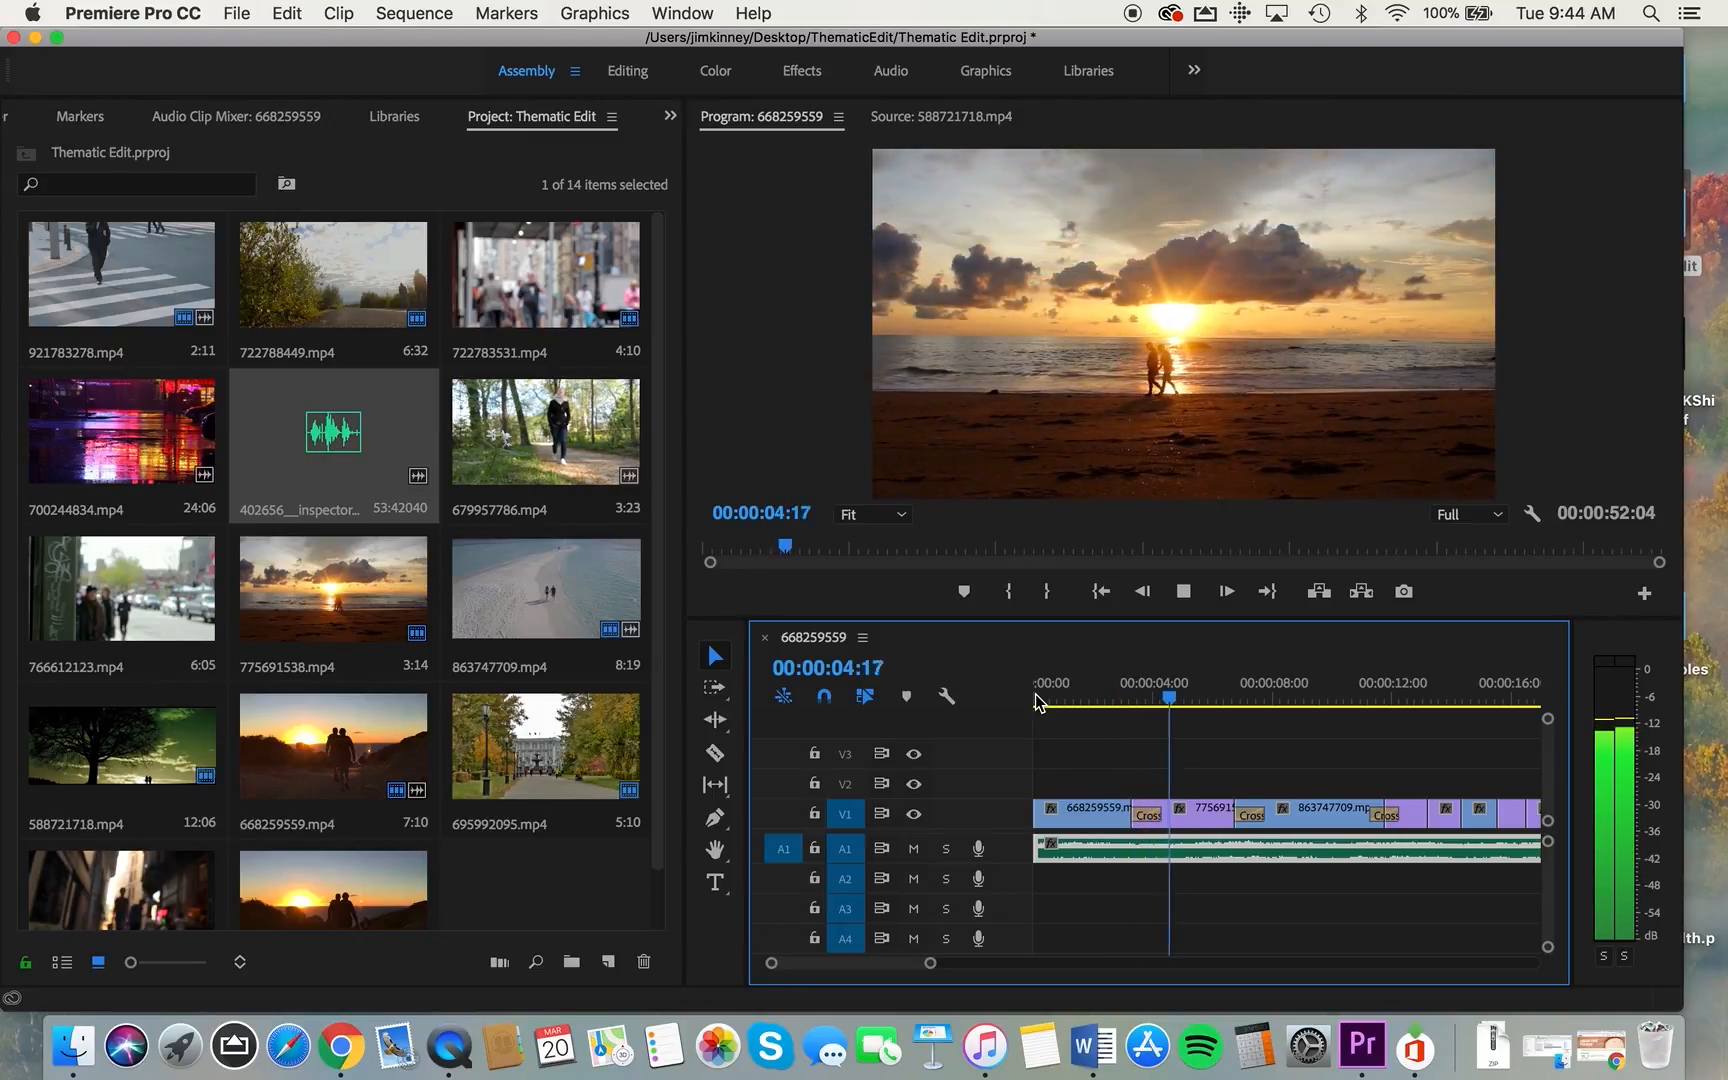
key(space)
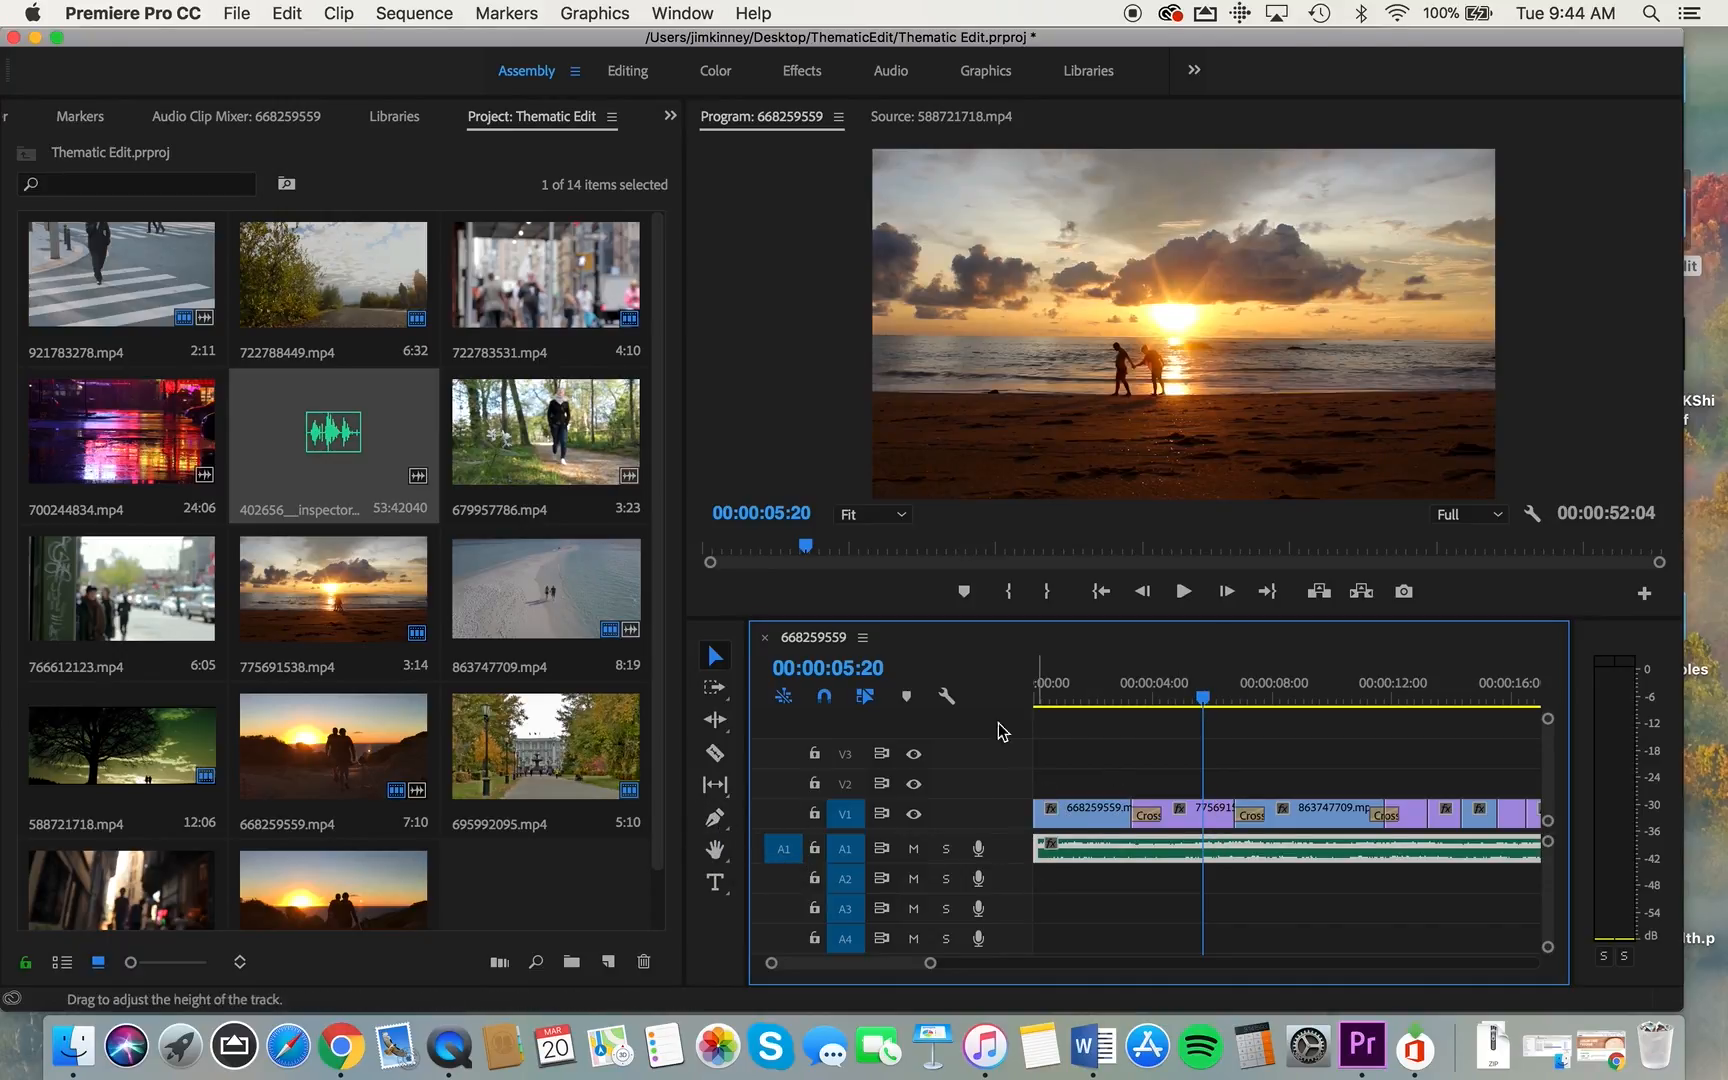
In the Effects workspace, apply an Exponential Fade to the start of the A1 music clip and play the opening until 00:00:08:22
click(790, 72)
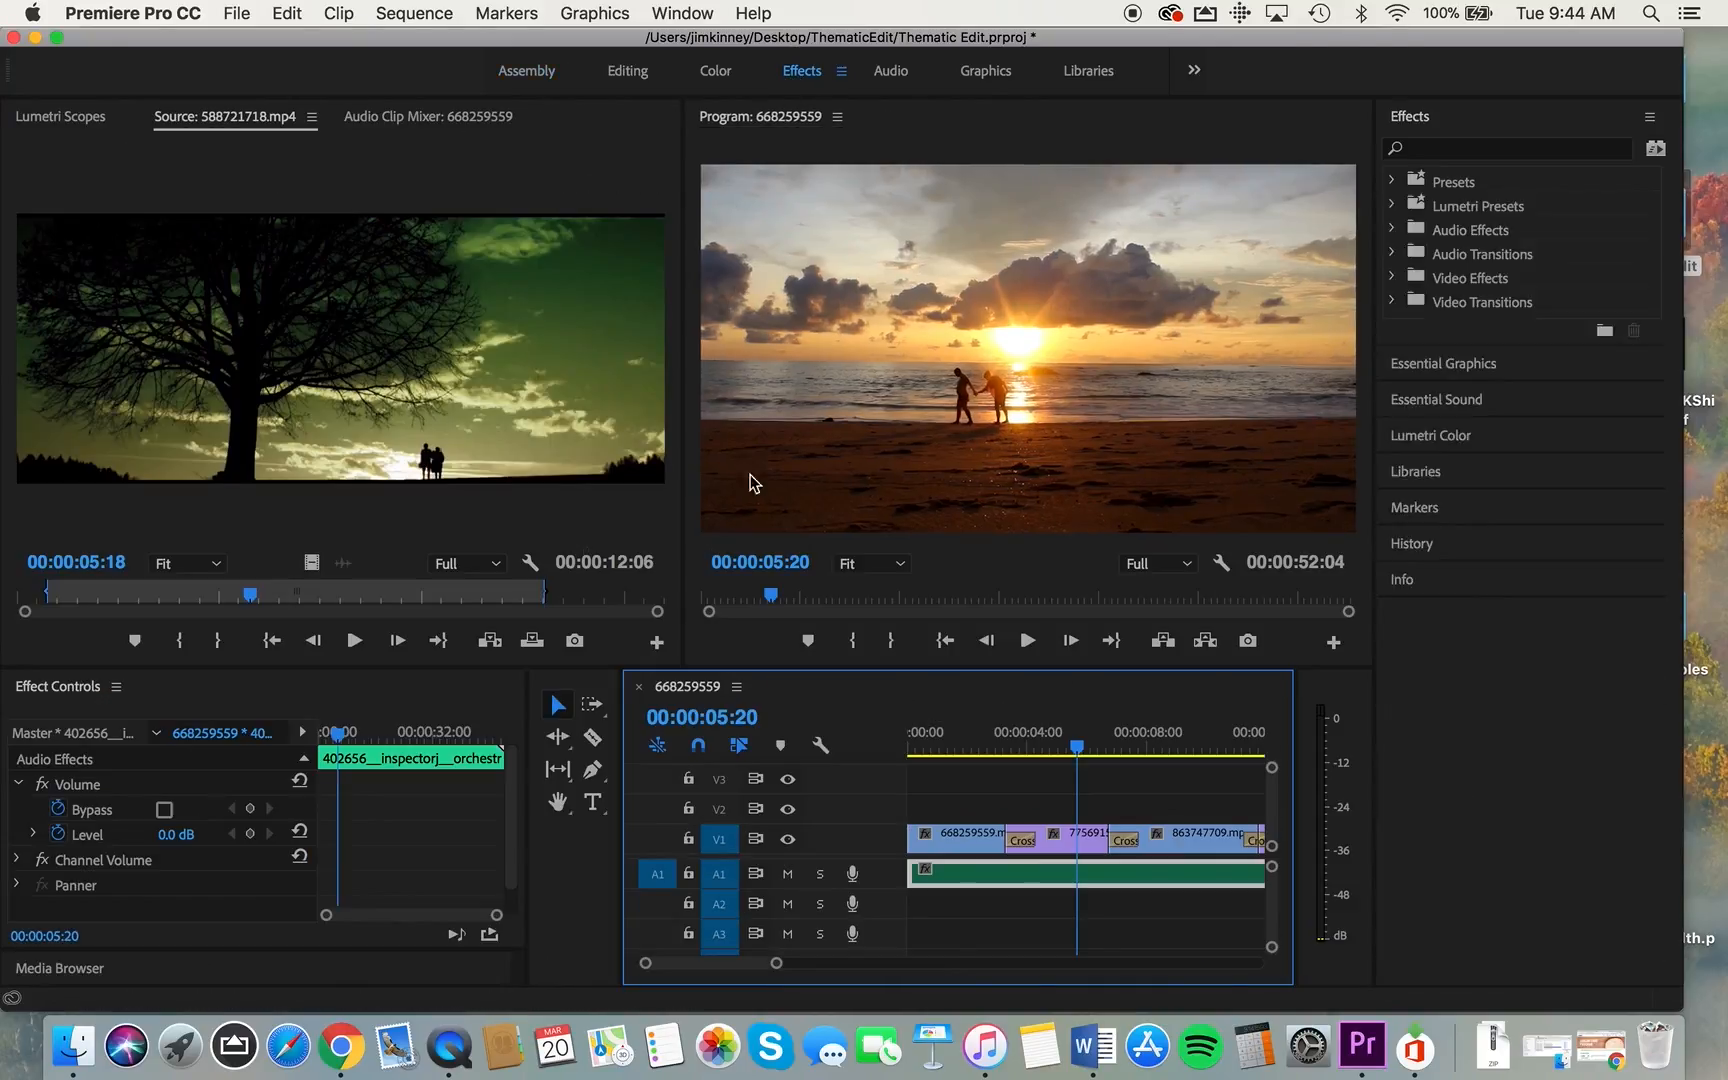
click(1391, 254)
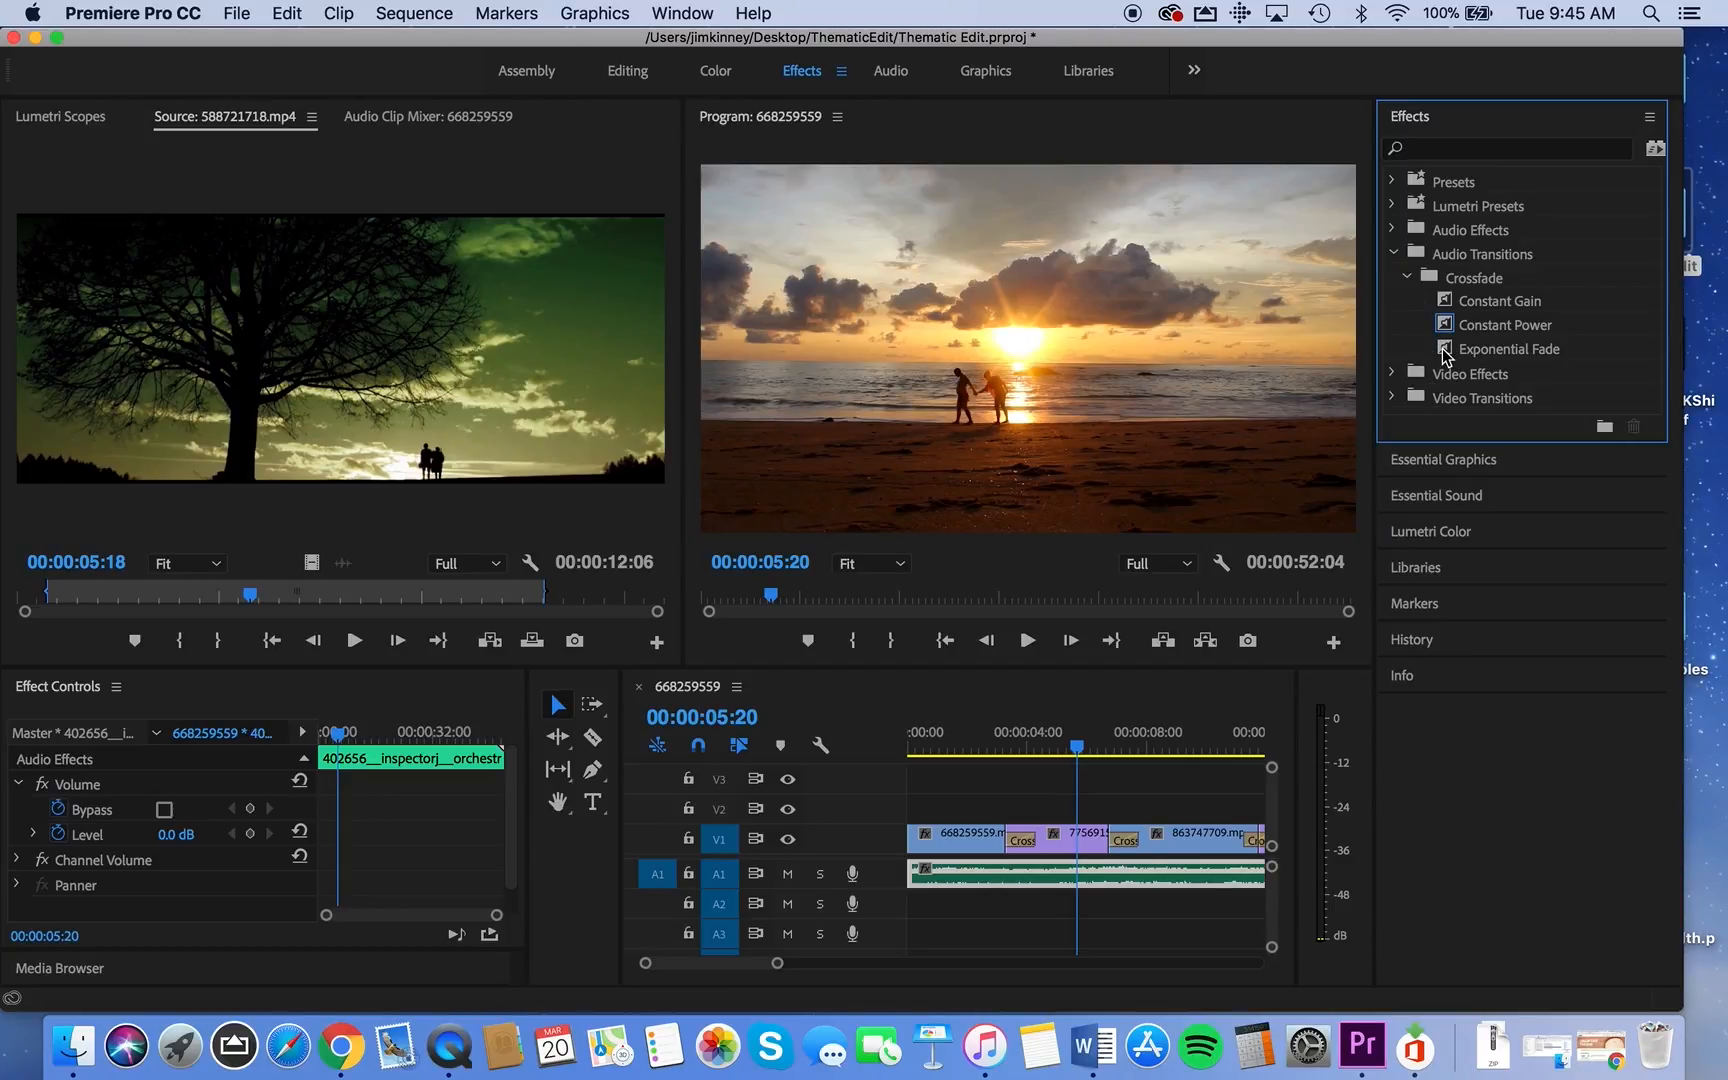
click(1444, 353)
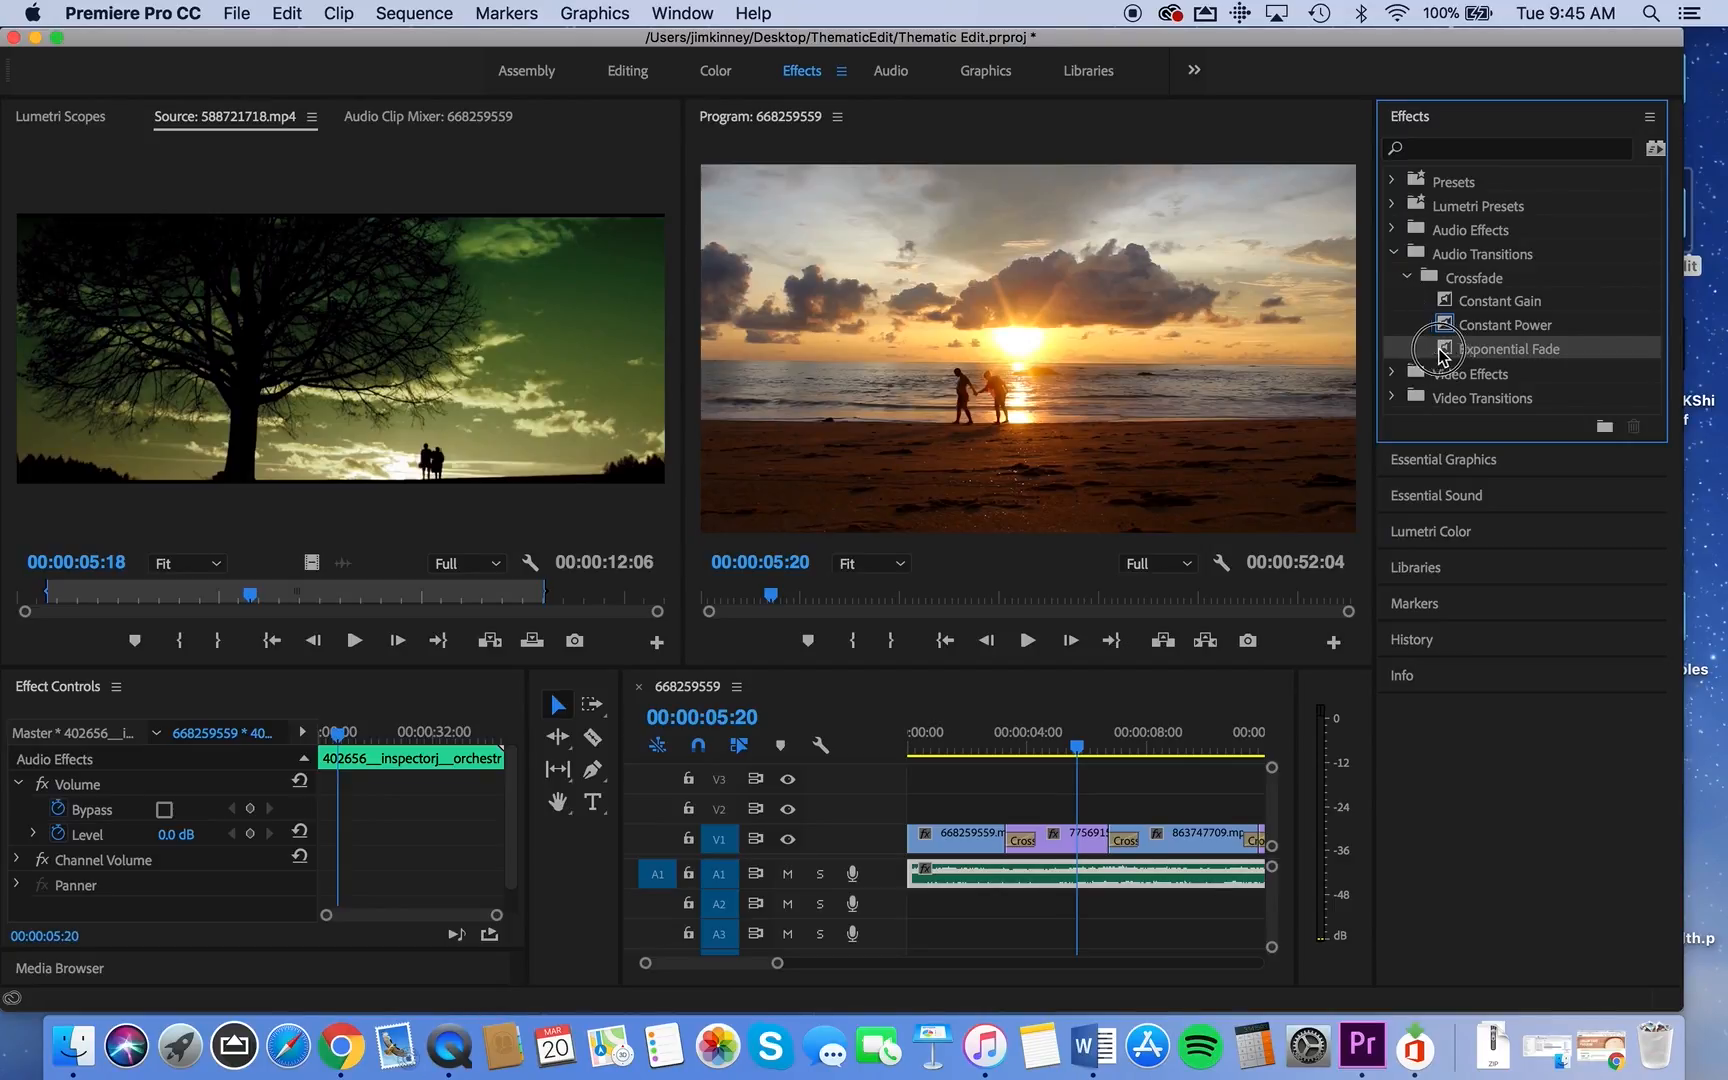
drag(1093, 666, 918, 874)
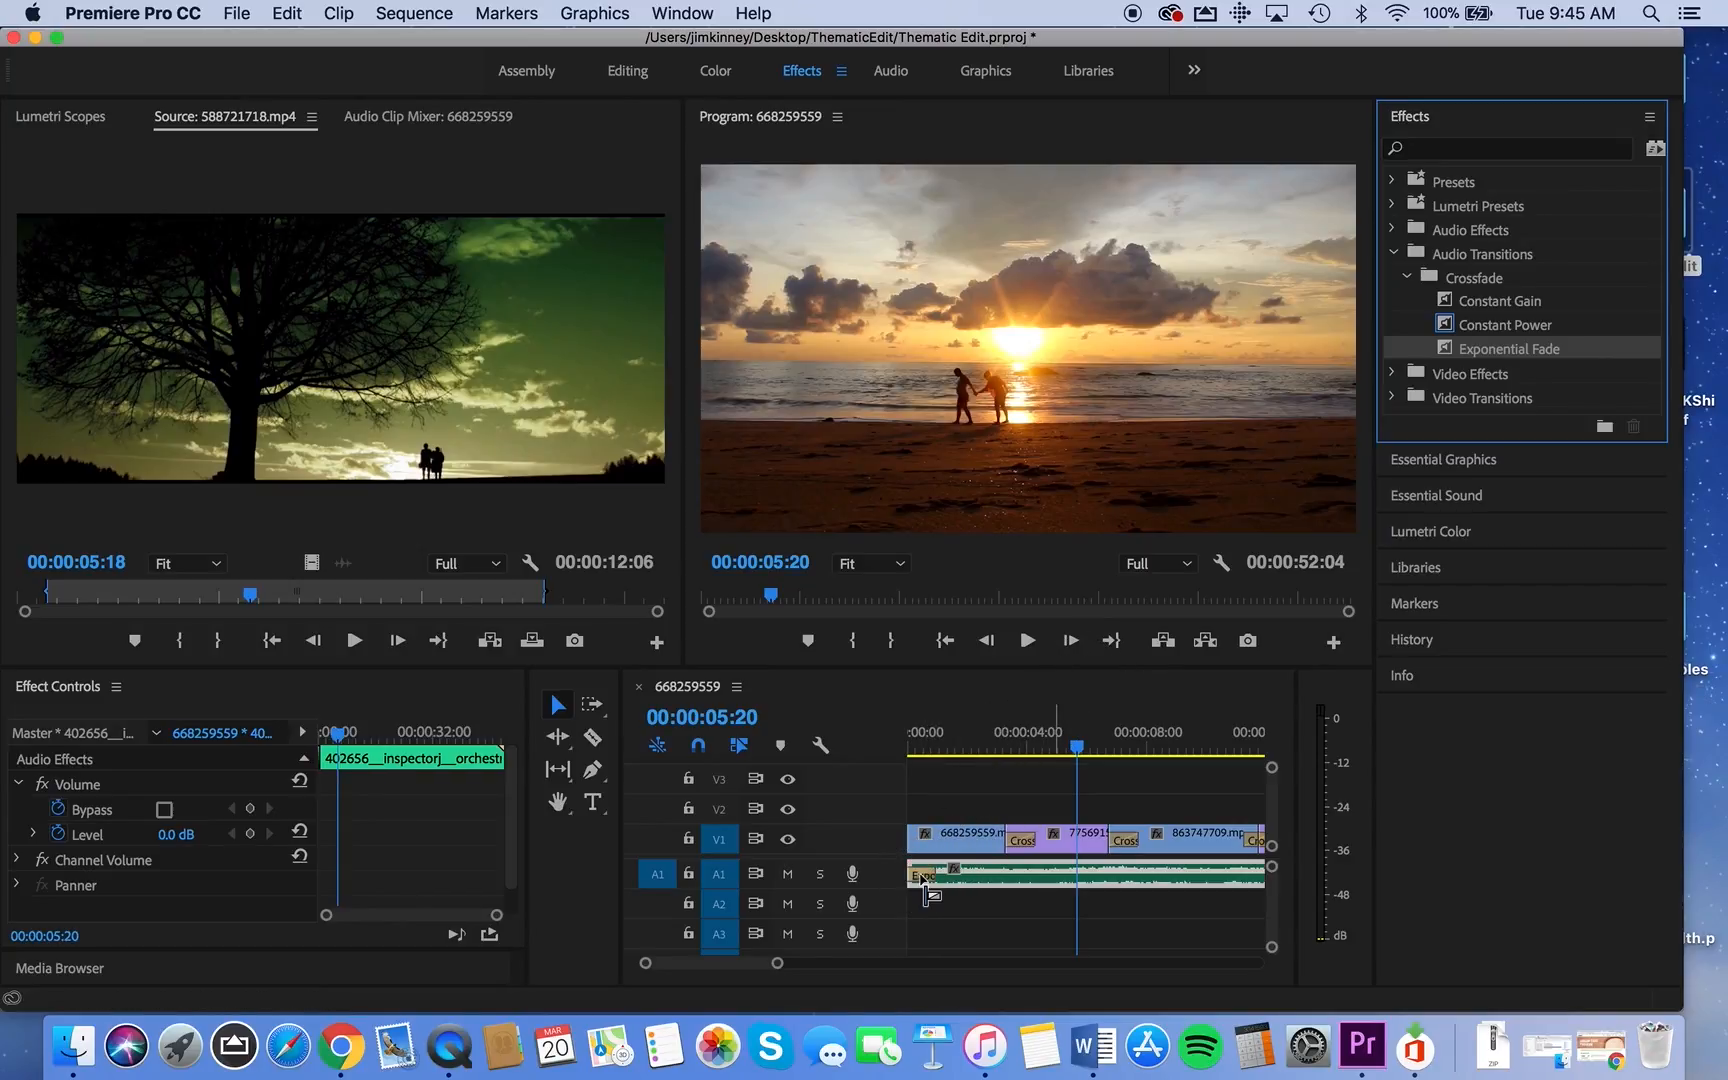
drag(1031, 752, 893, 752)
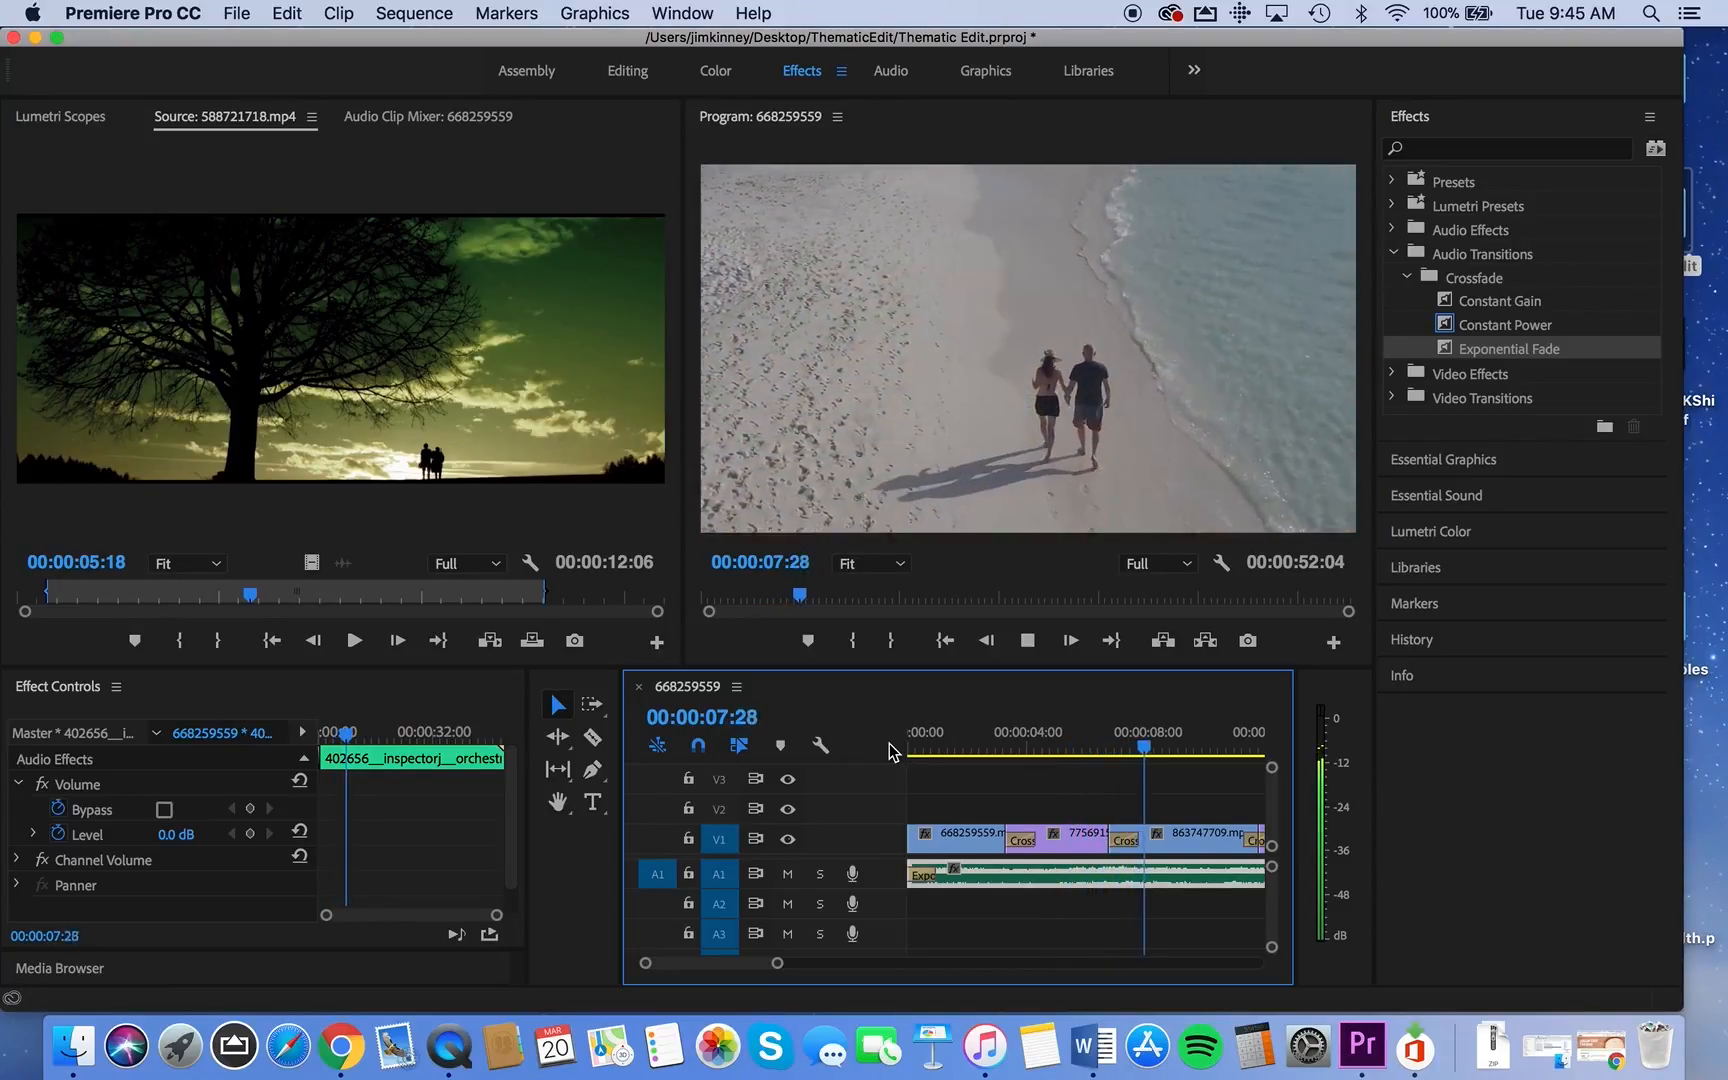
key(space)
Enlarge the A1 track and the timeline area, and raise the music clip's volume level to 2.3 dB
click(1272, 868)
mouse_move(1272, 880)
mouse_down()
mouse_move(1272, 900)
mouse_move(1268, 860)
mouse_up()
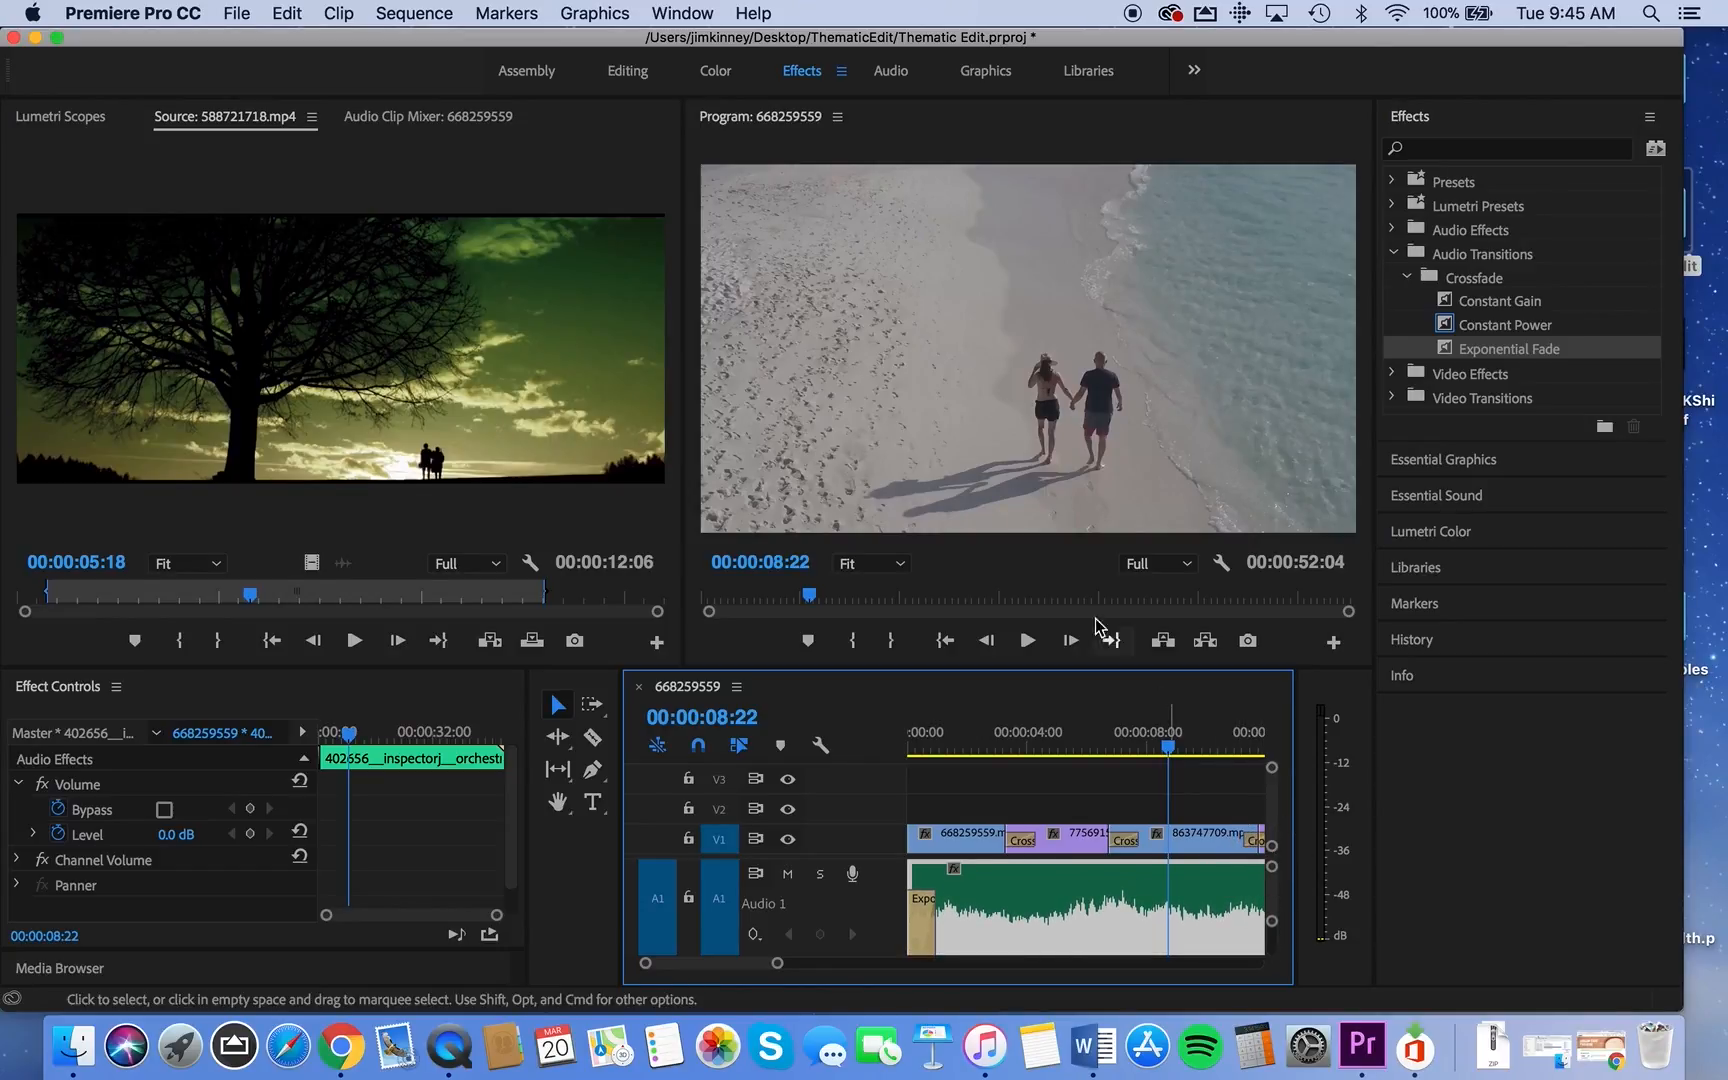
drag(1059, 669, 1085, 469)
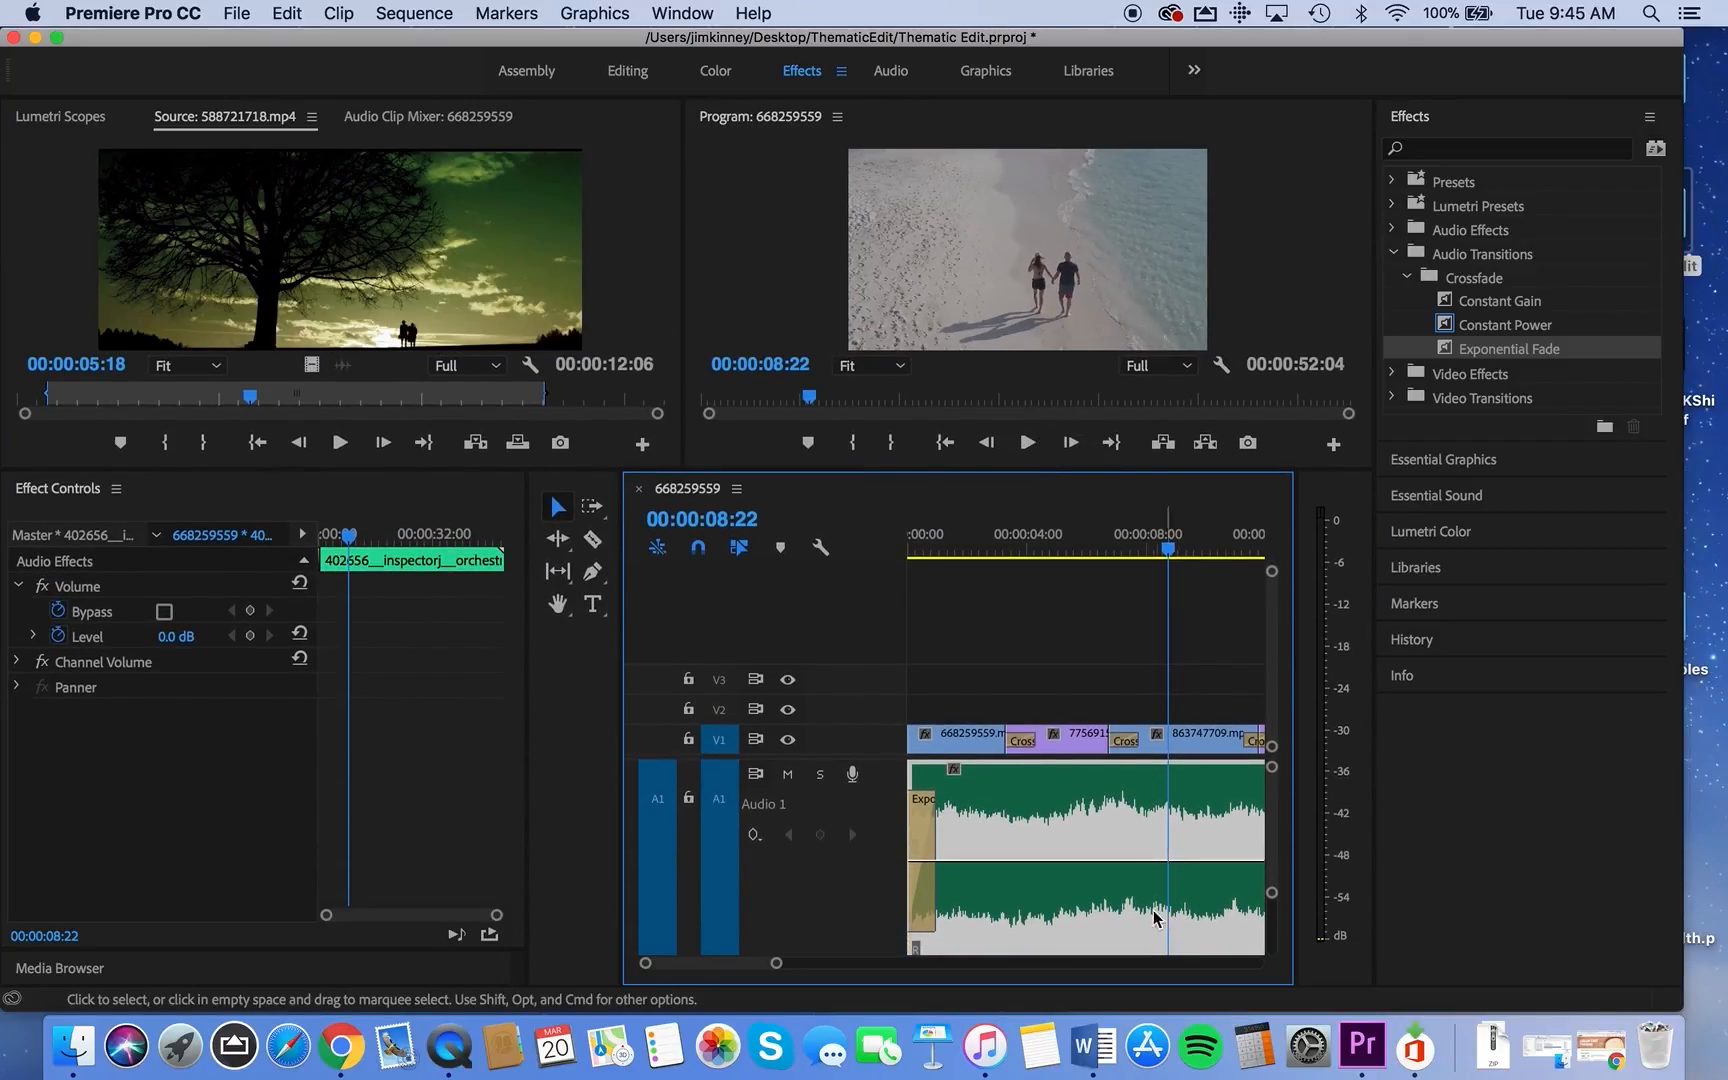
drag(1081, 859, 1081, 835)
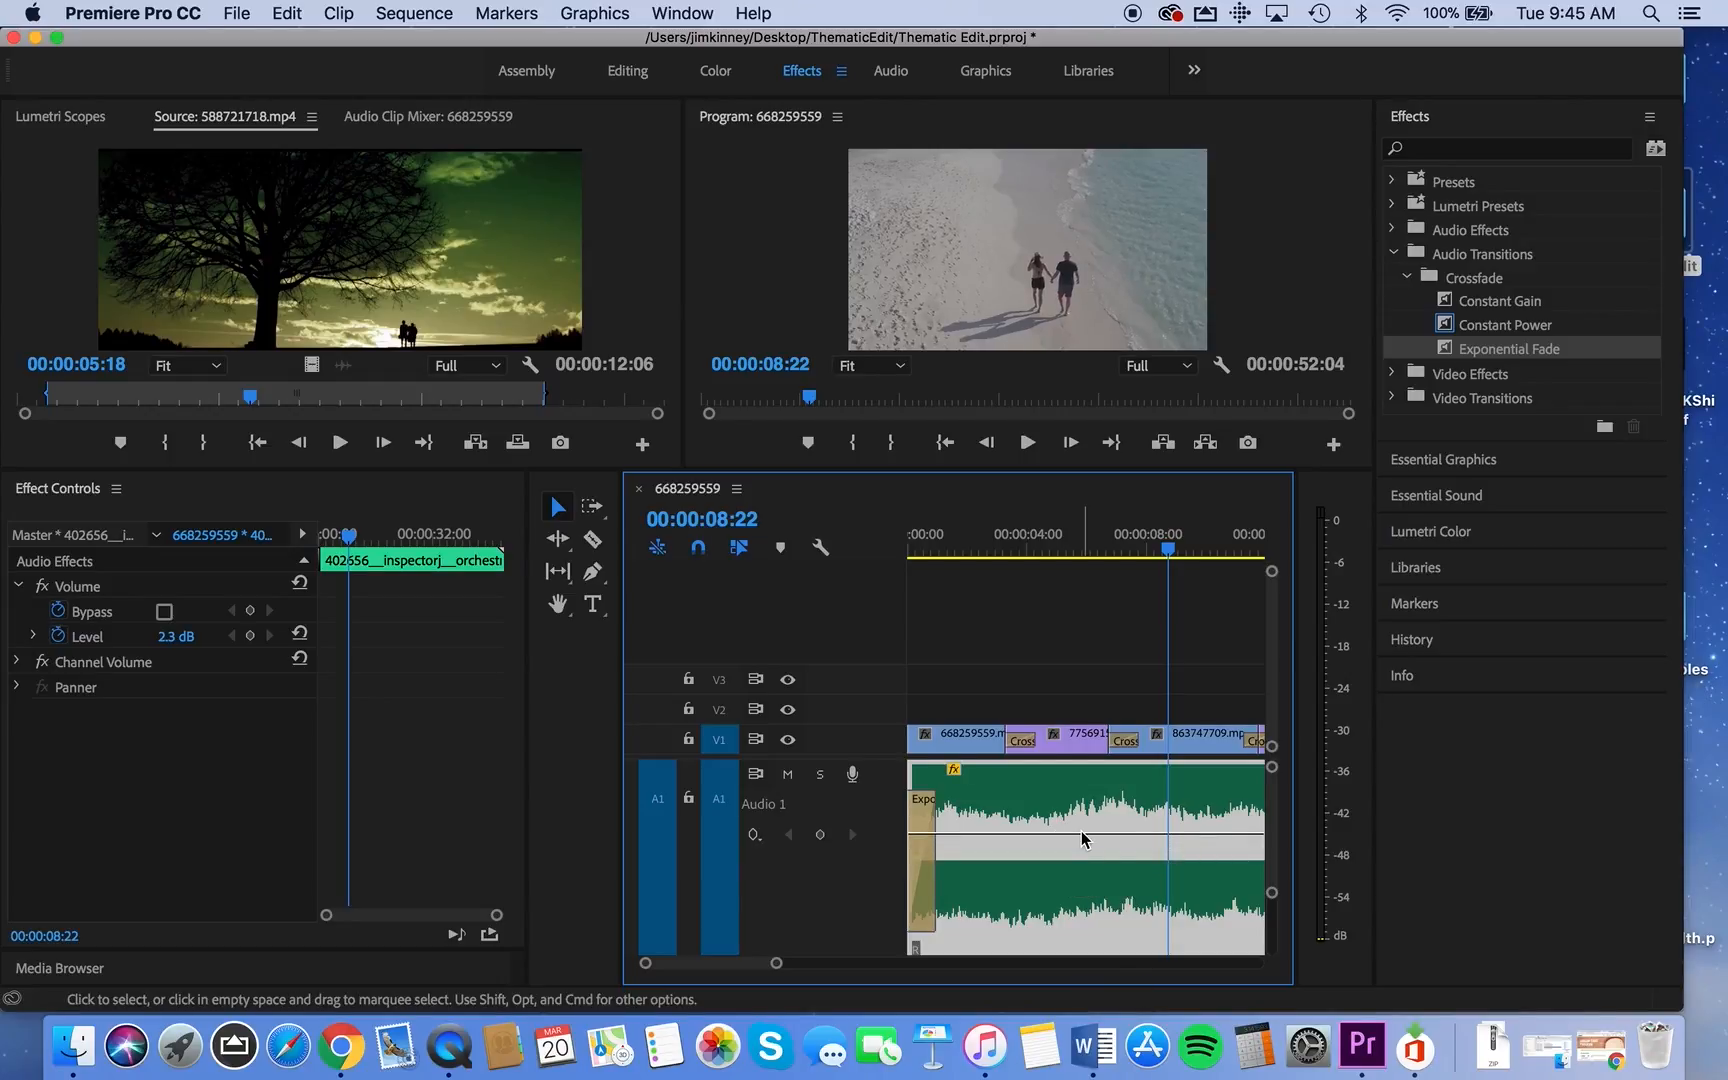
Play the sequence from its start while fine-tuning the music clip's volume level to 2.1 dB, and stop at 00:00:45:13
drag(1167, 548, 856, 548)
key(space)
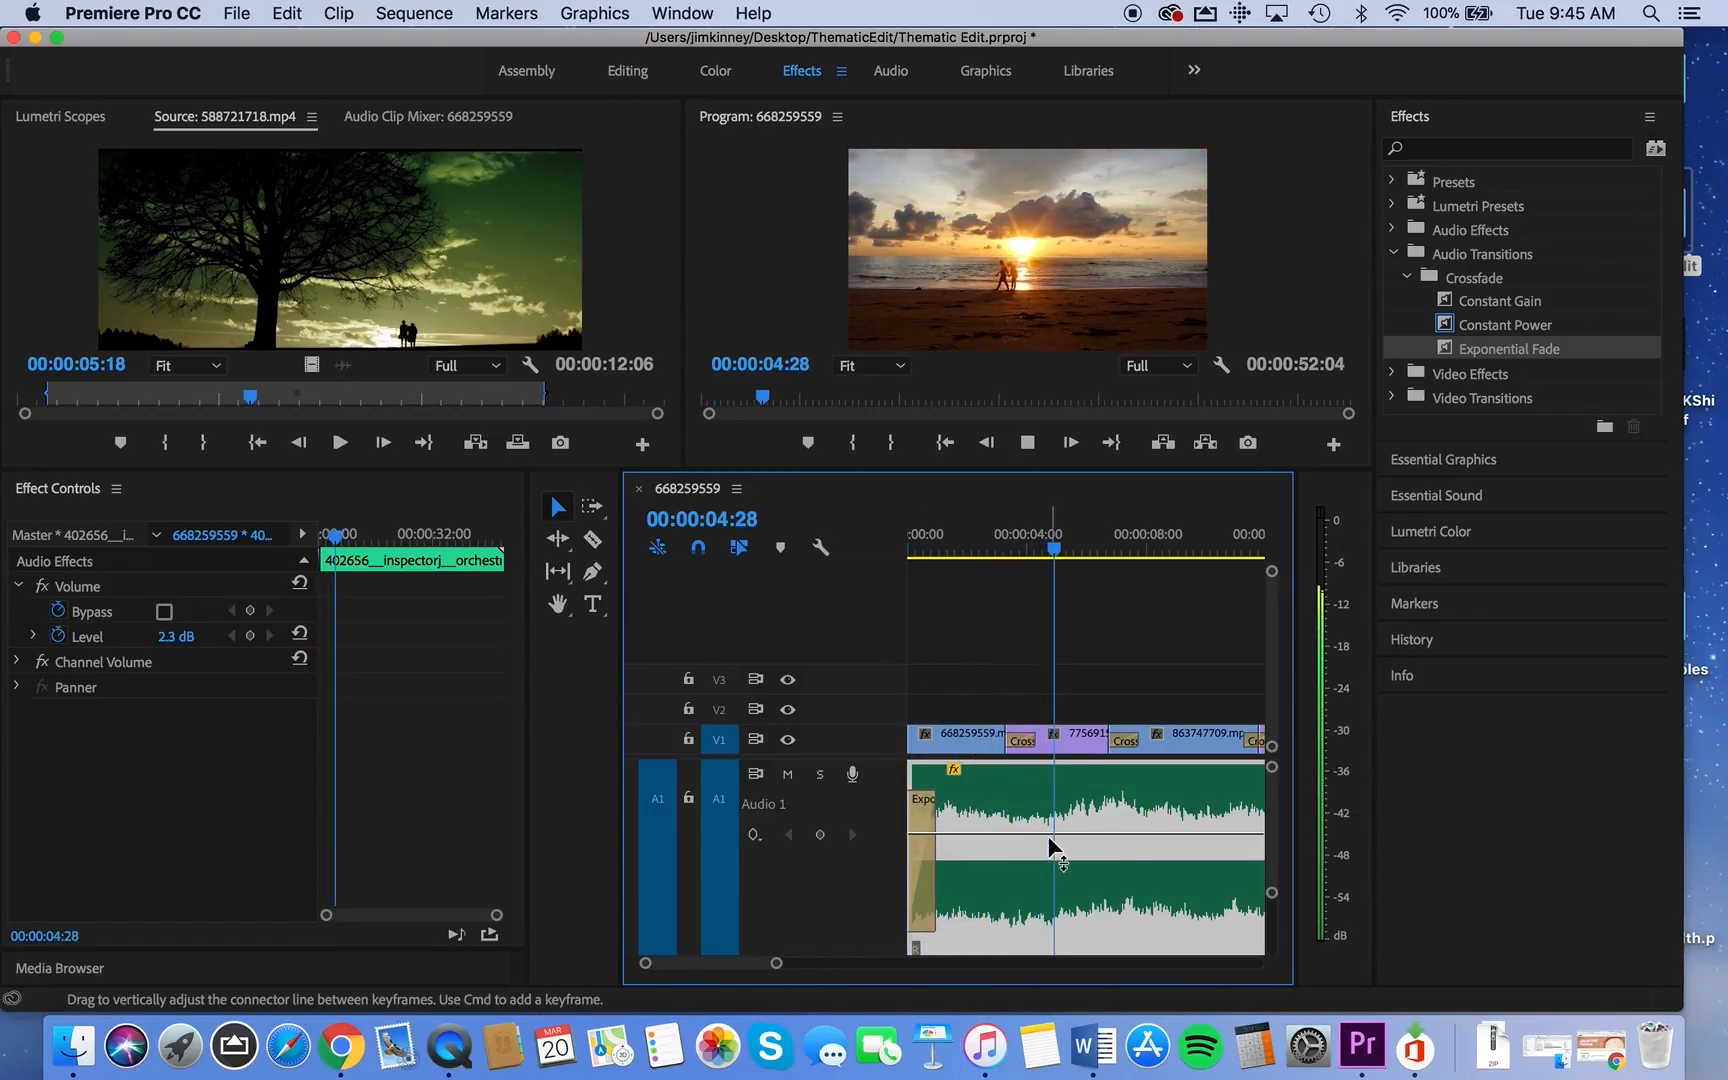
mouse_move(1079, 832)
mouse_down()
mouse_move(1079, 802)
mouse_move(1079, 840)
mouse_move(1079, 806)
mouse_move(1079, 838)
mouse_move(1079, 806)
mouse_move(1079, 821)
mouse_up()
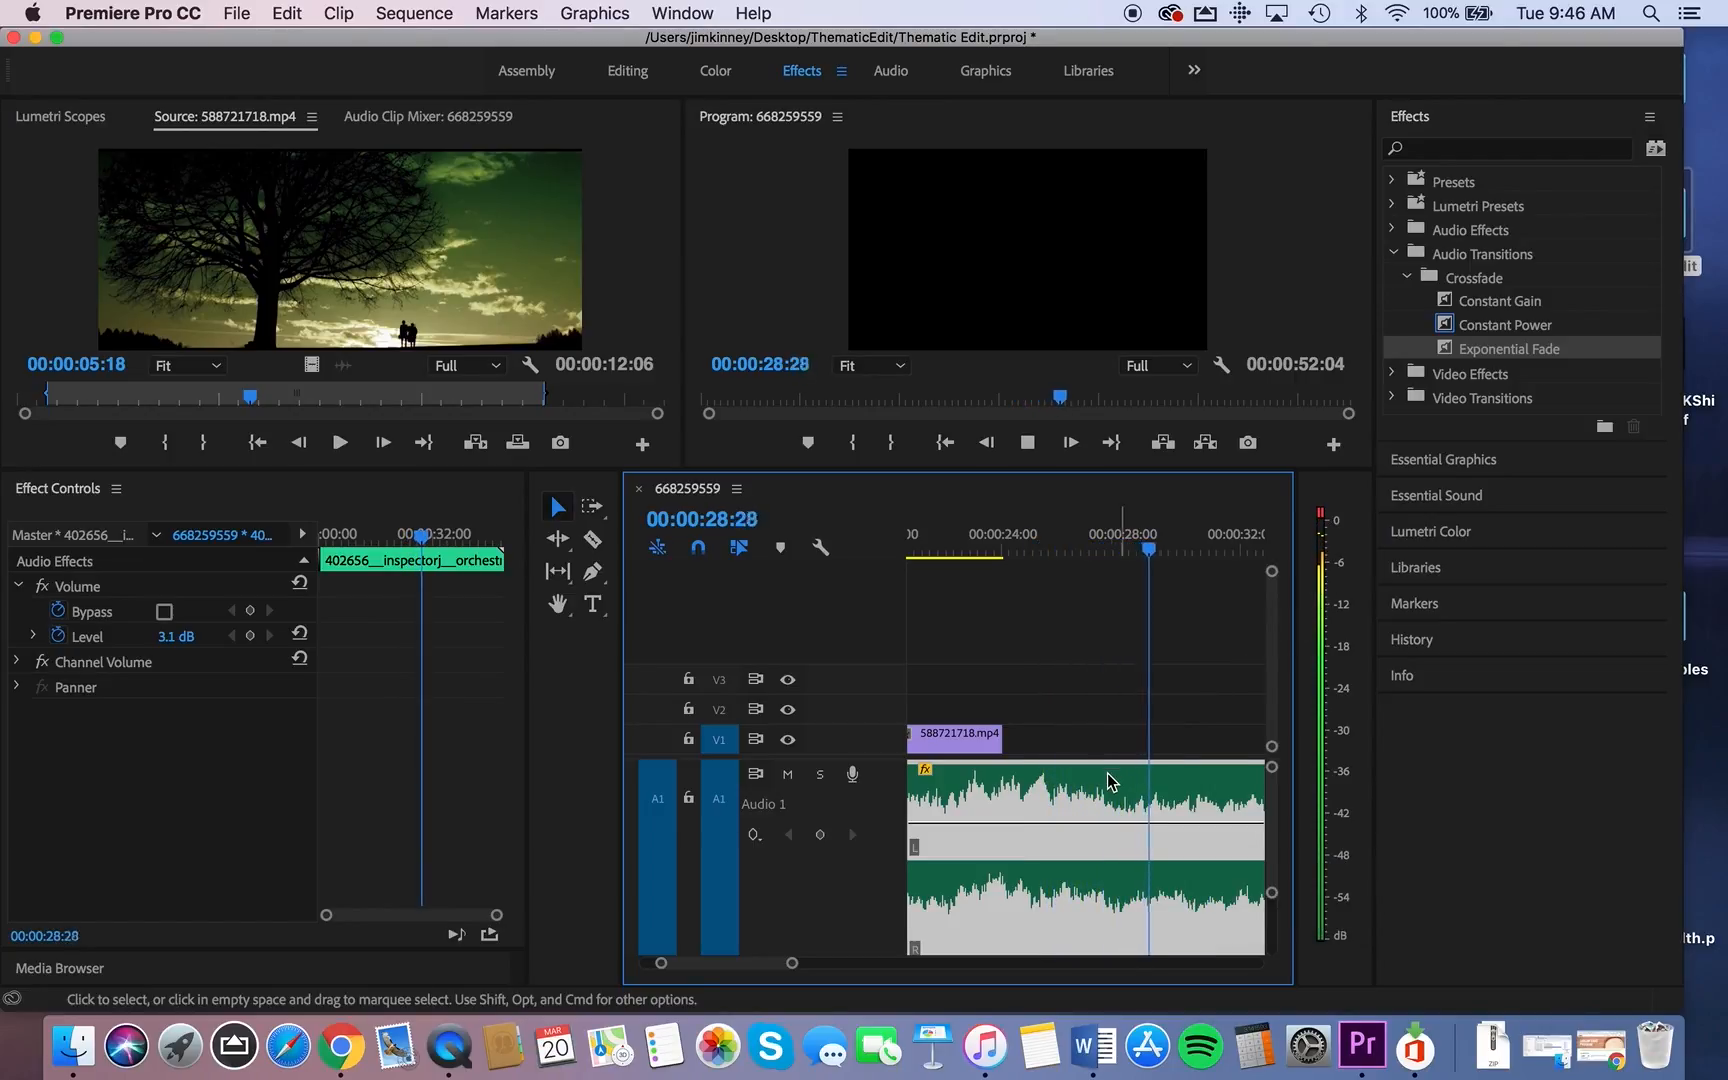
drag(1082, 823, 1076, 830)
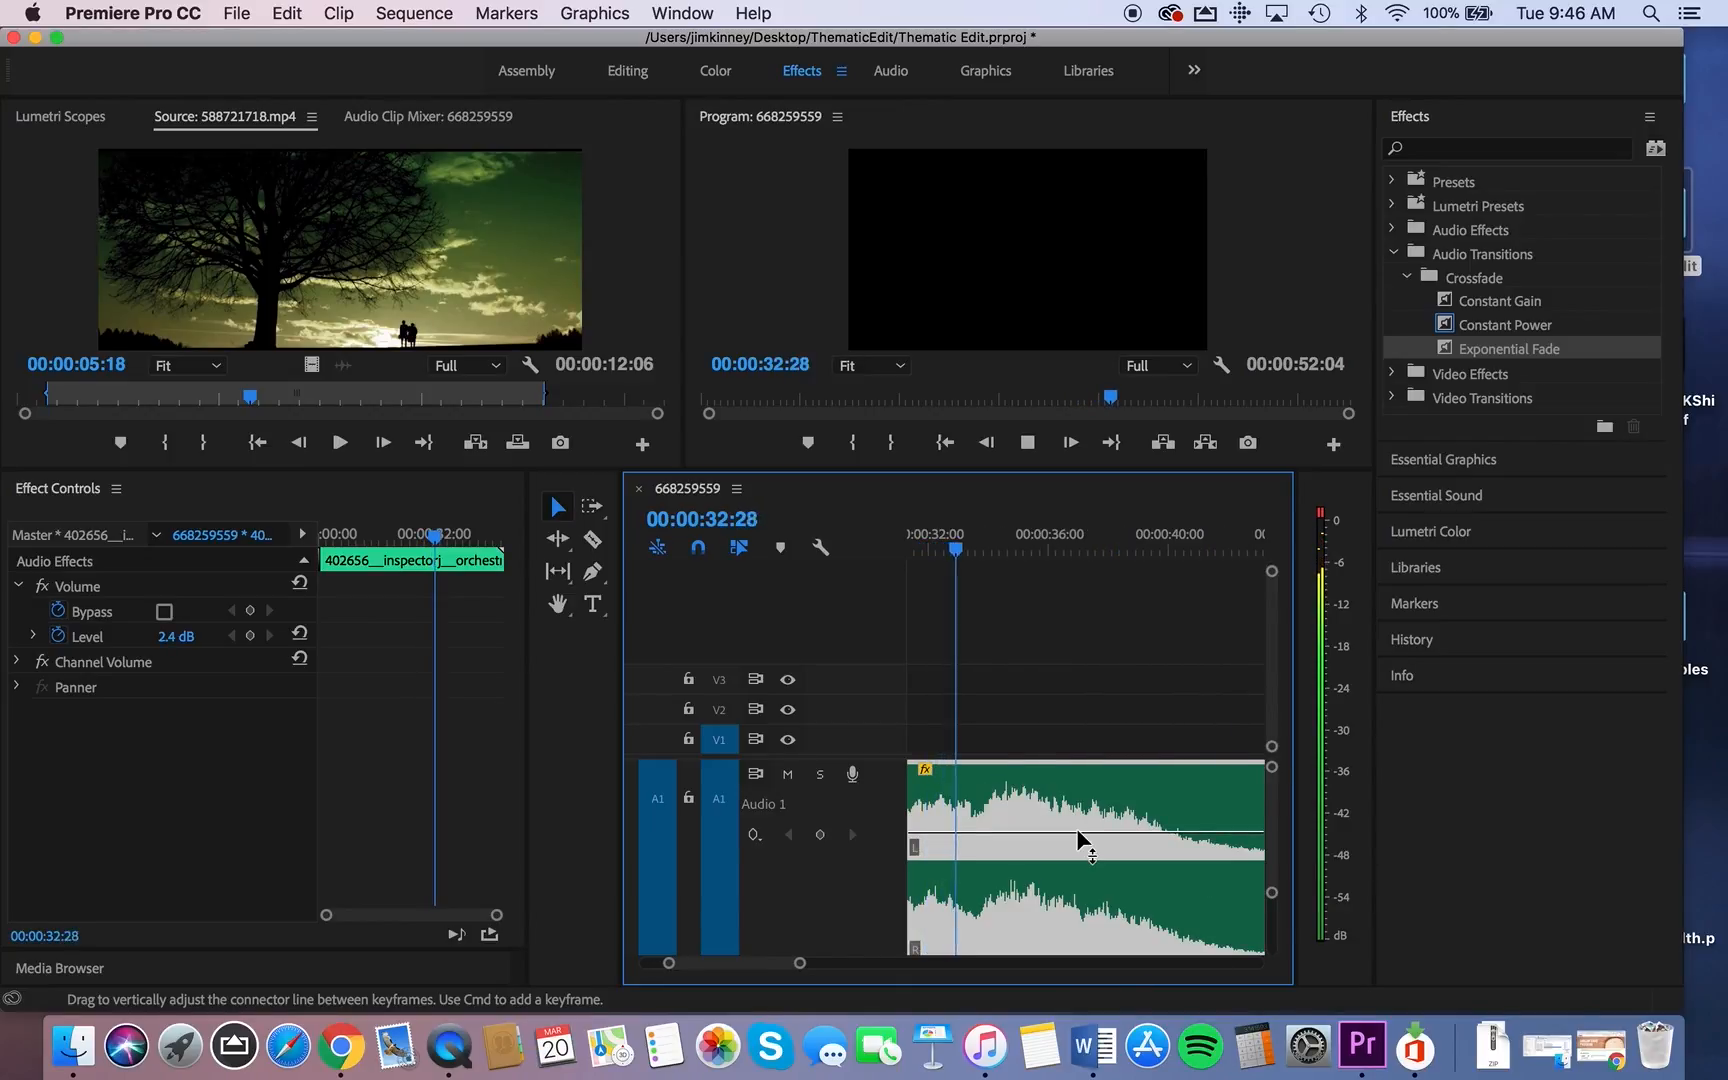
drag(1075, 831, 1075, 834)
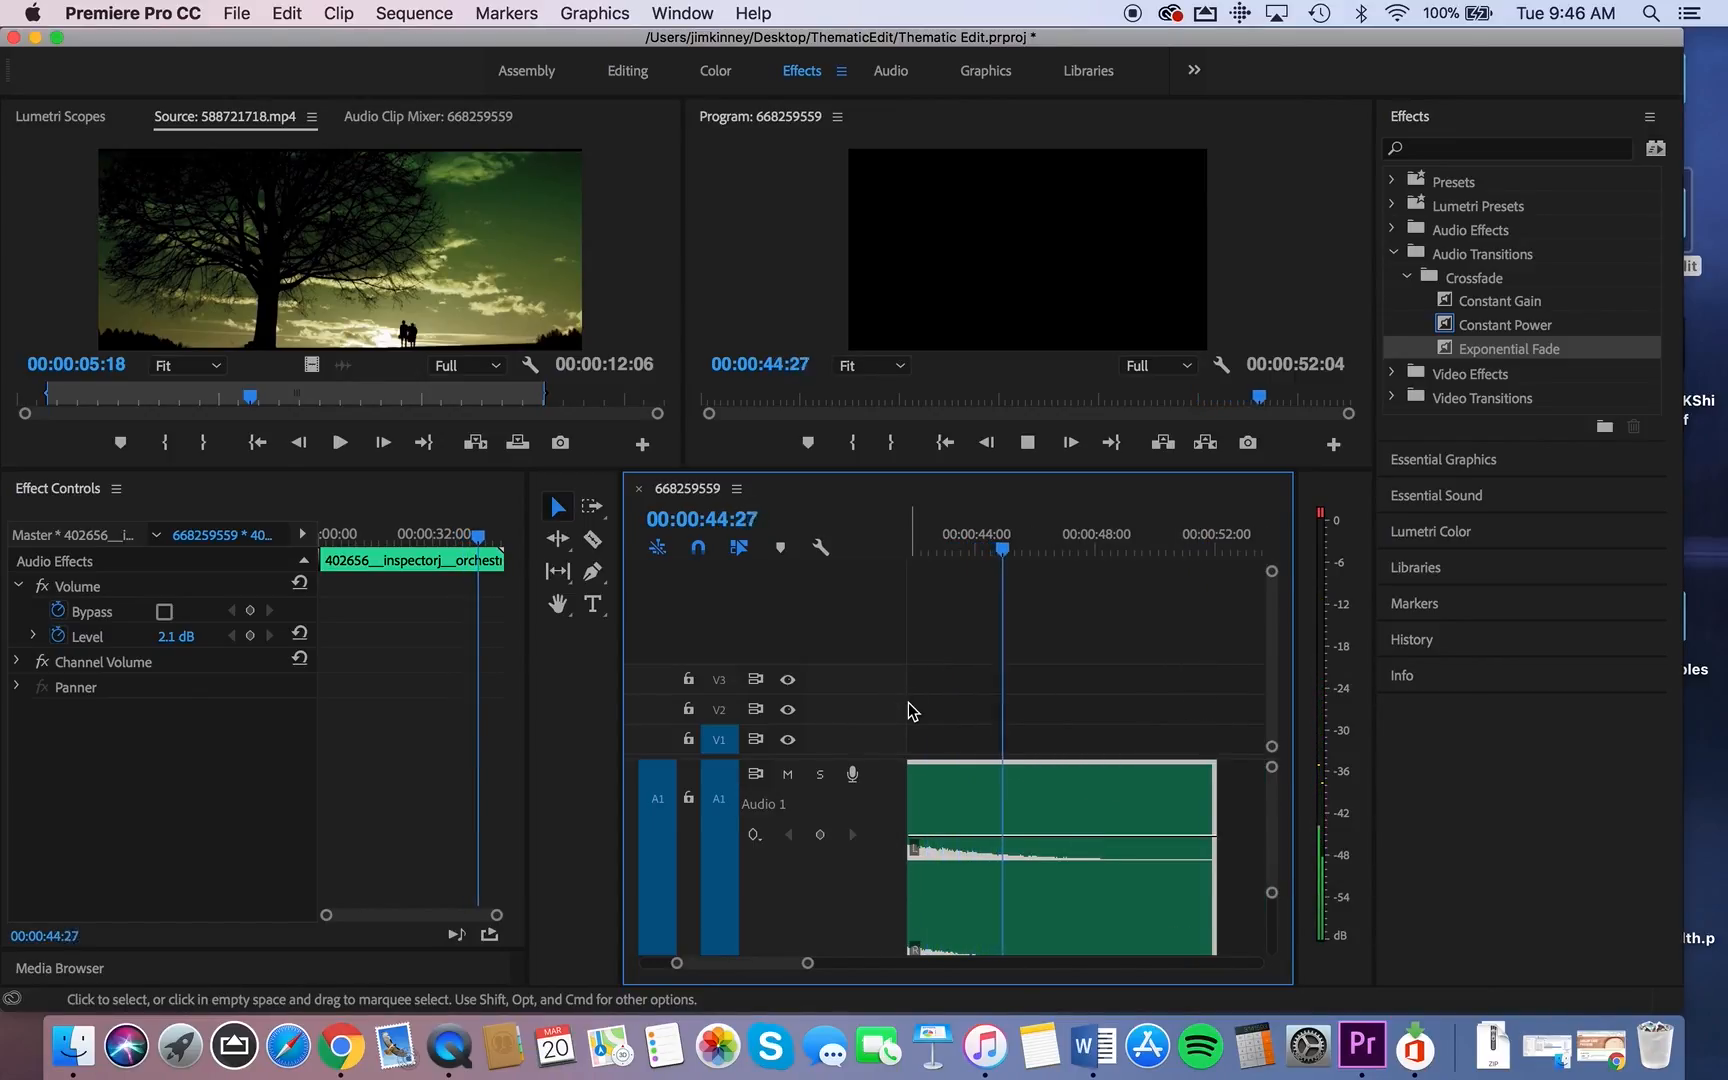
key(space)
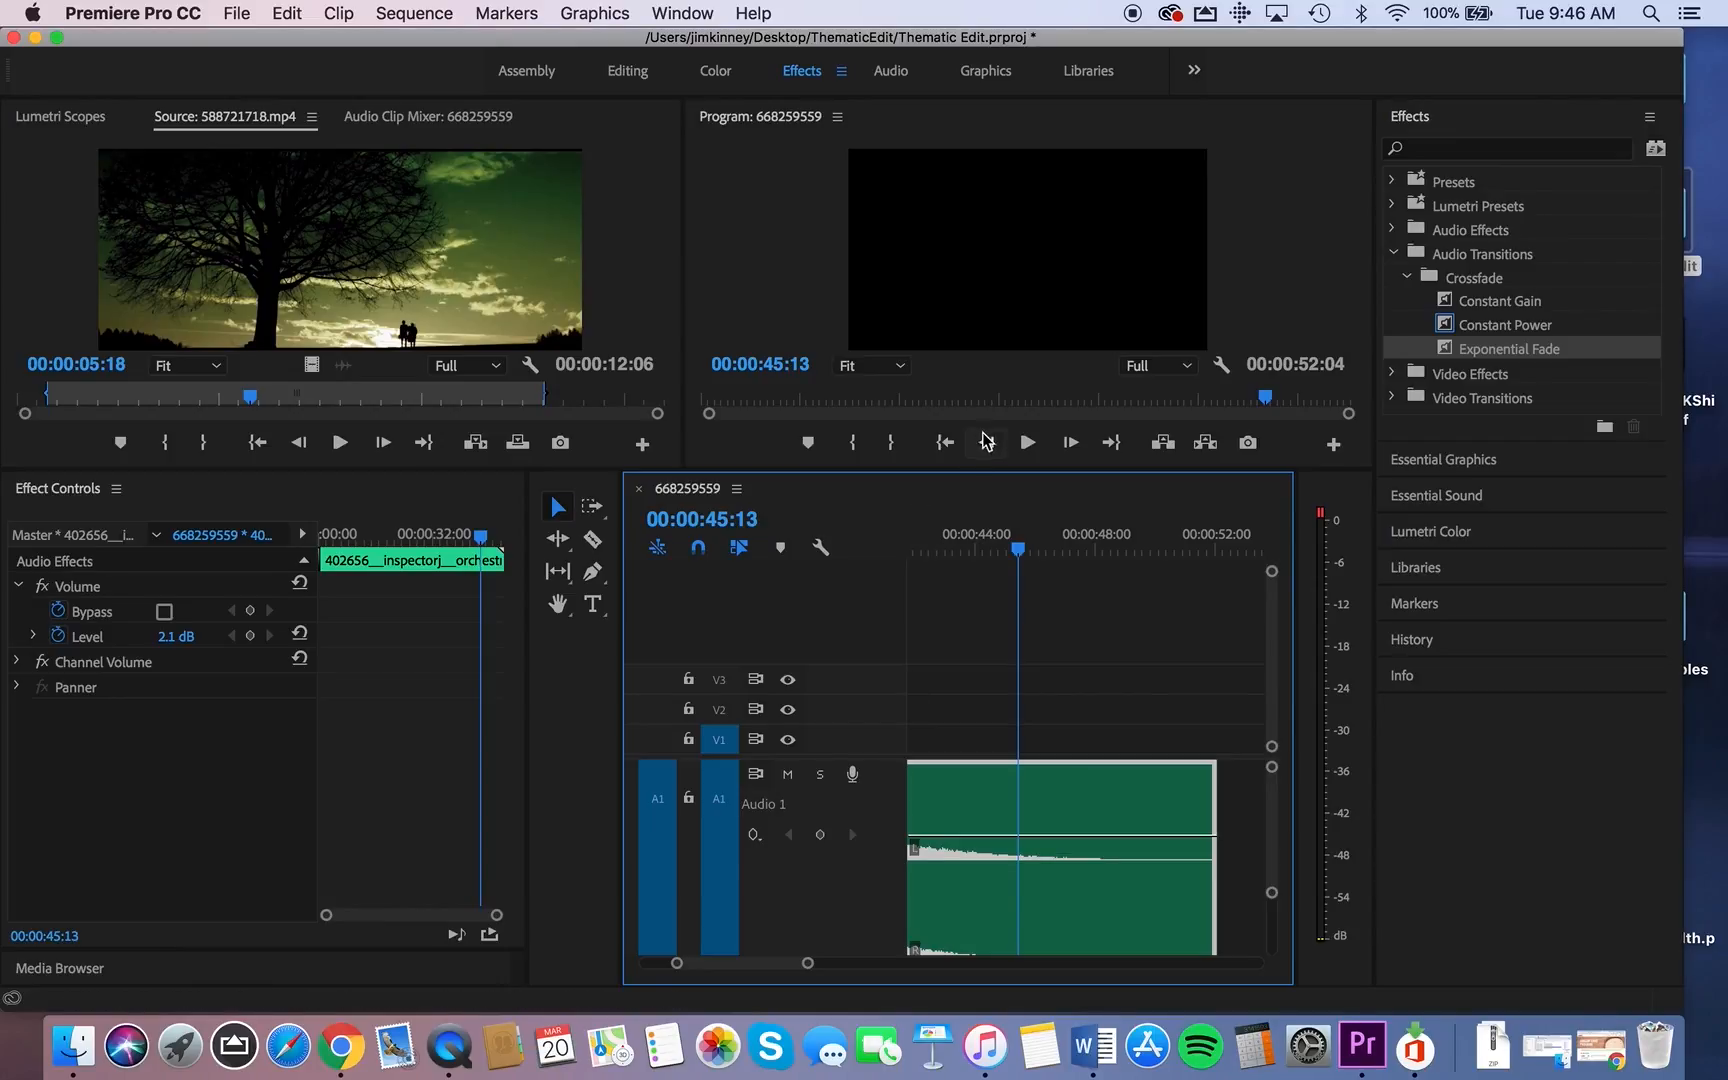
Reduce the audio track height and place the playhead at the end of the last V1 clip, at 00:00:23:29
drag(1273, 773, 1265, 625)
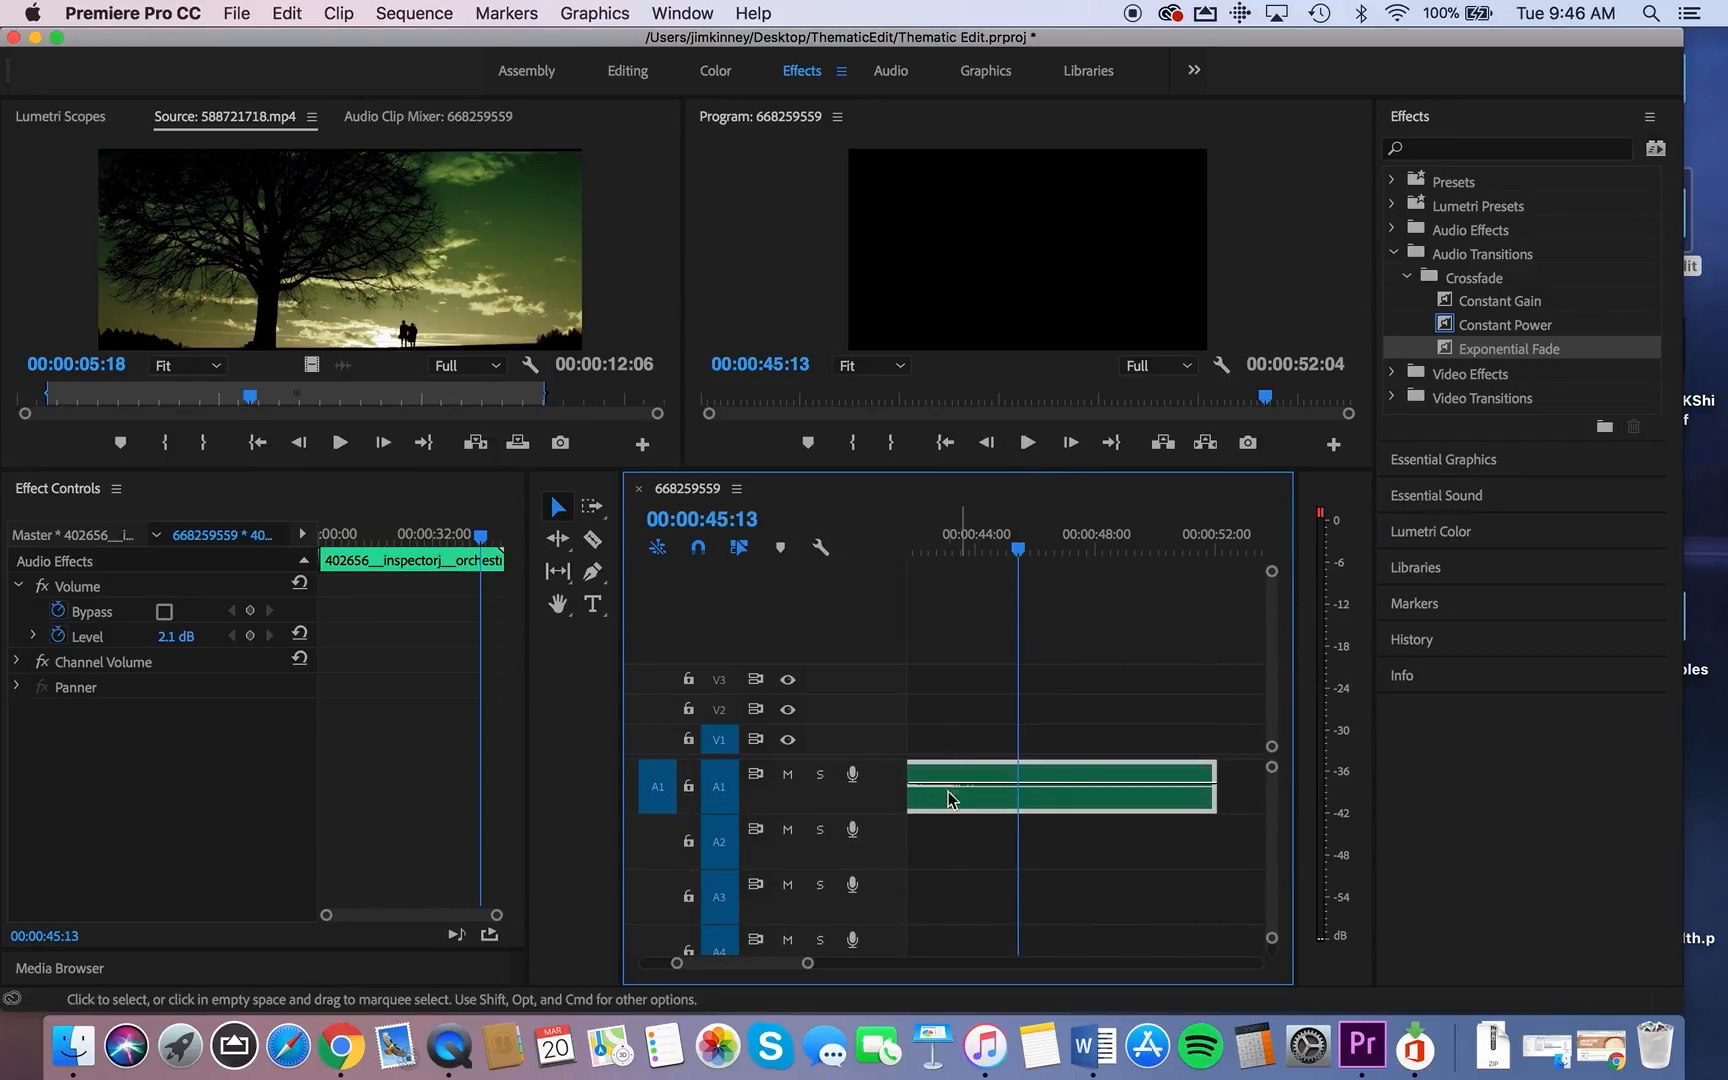
drag(1018, 558, 1242, 552)
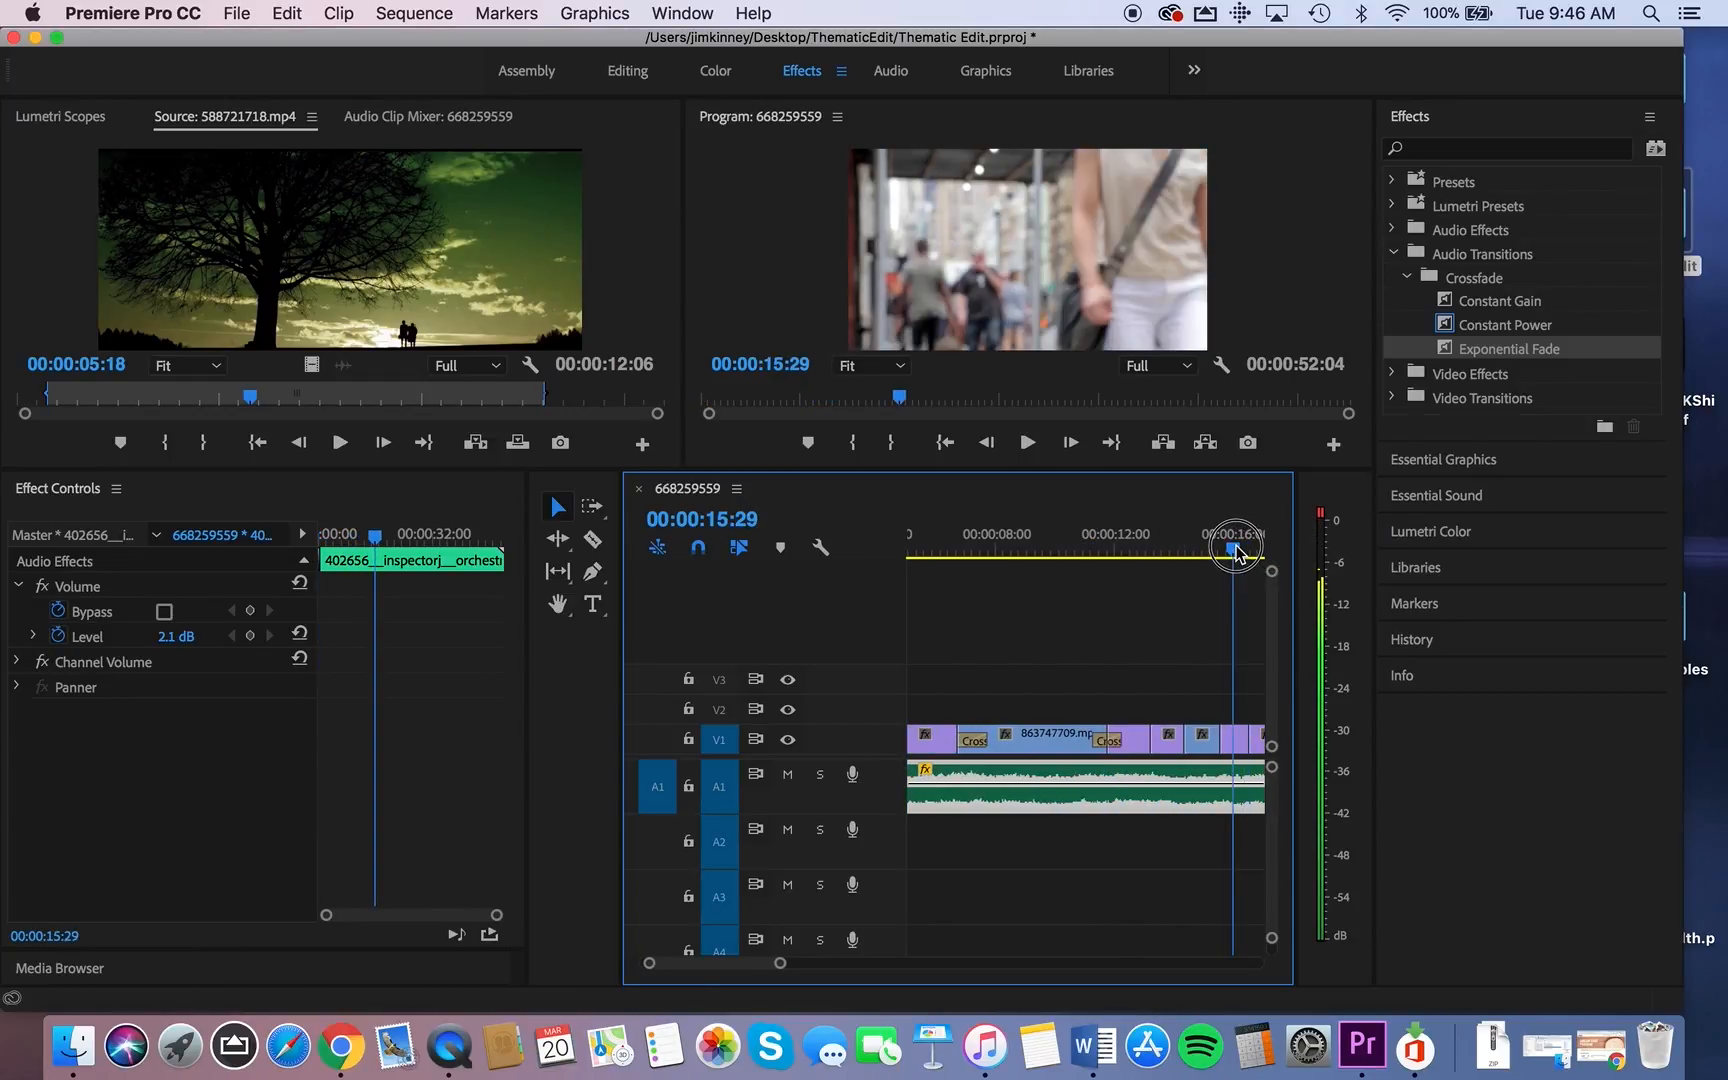
scroll(1138, 706, down, 5)
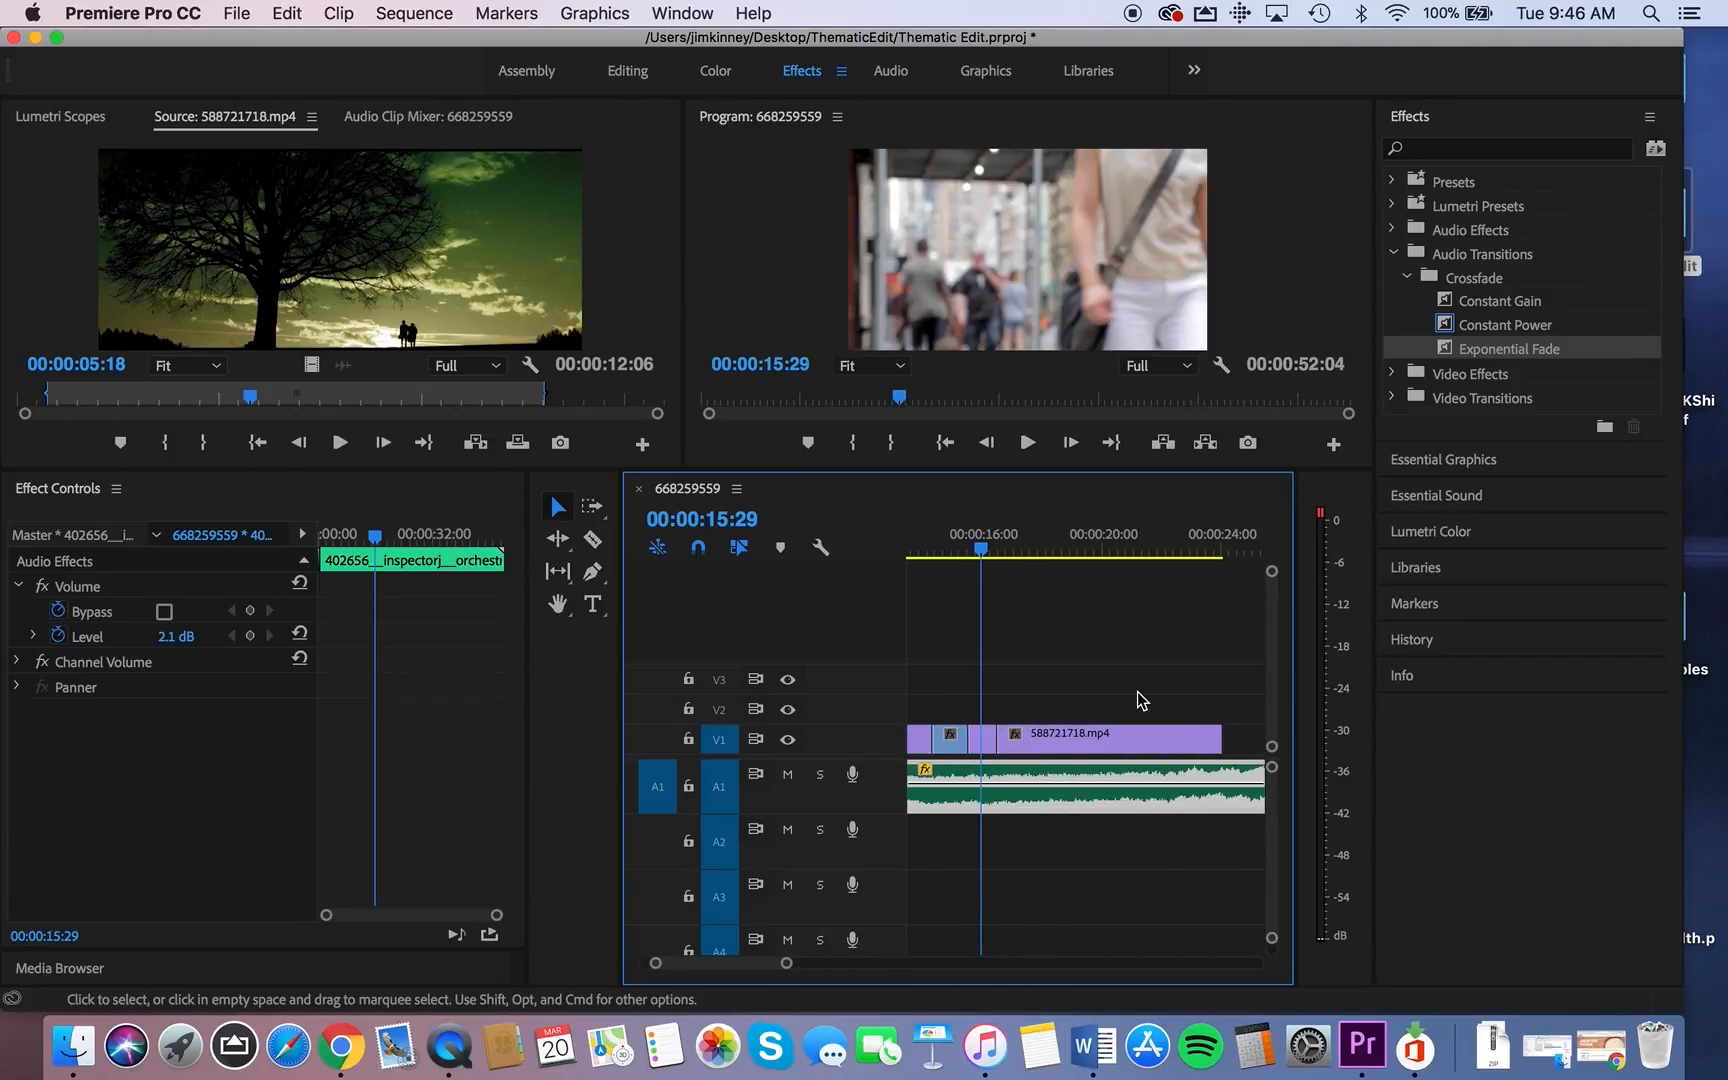
click(1222, 537)
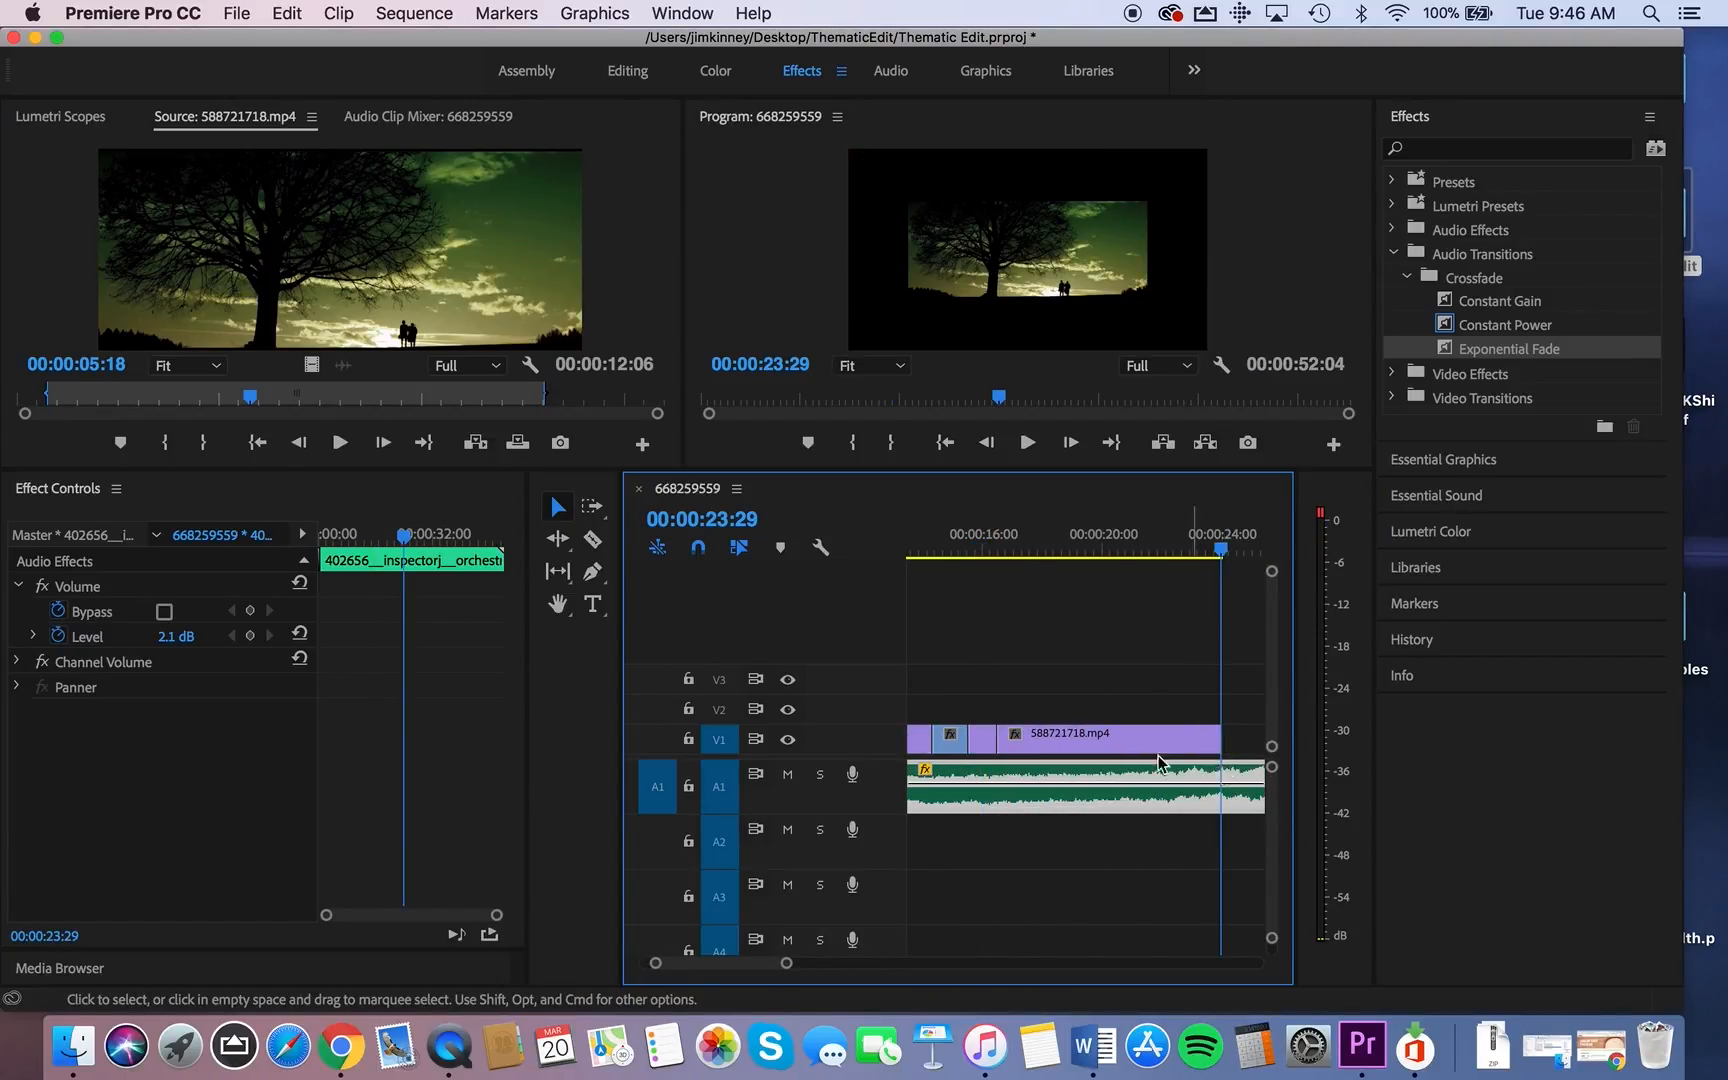
Razor the A1 music clip at 00:00:23:29 and delete the portion that extends beyond the video
click(593, 539)
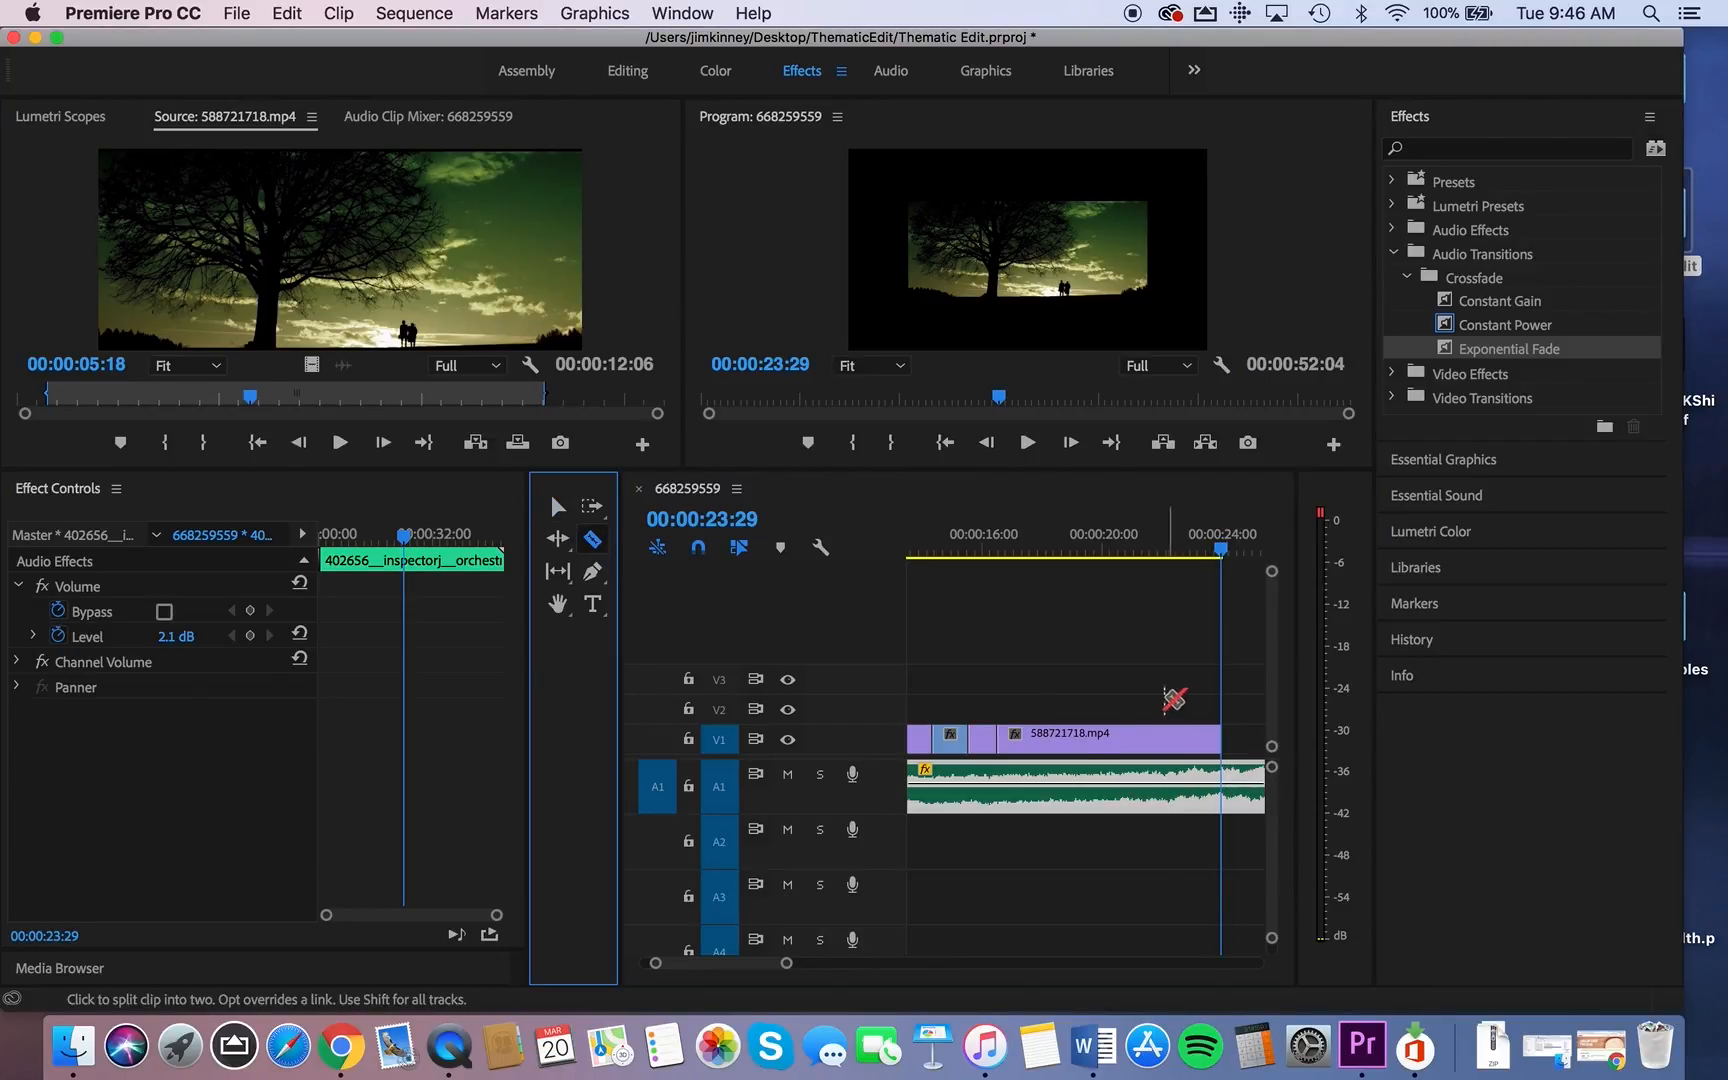
key(v)
click(1256, 800)
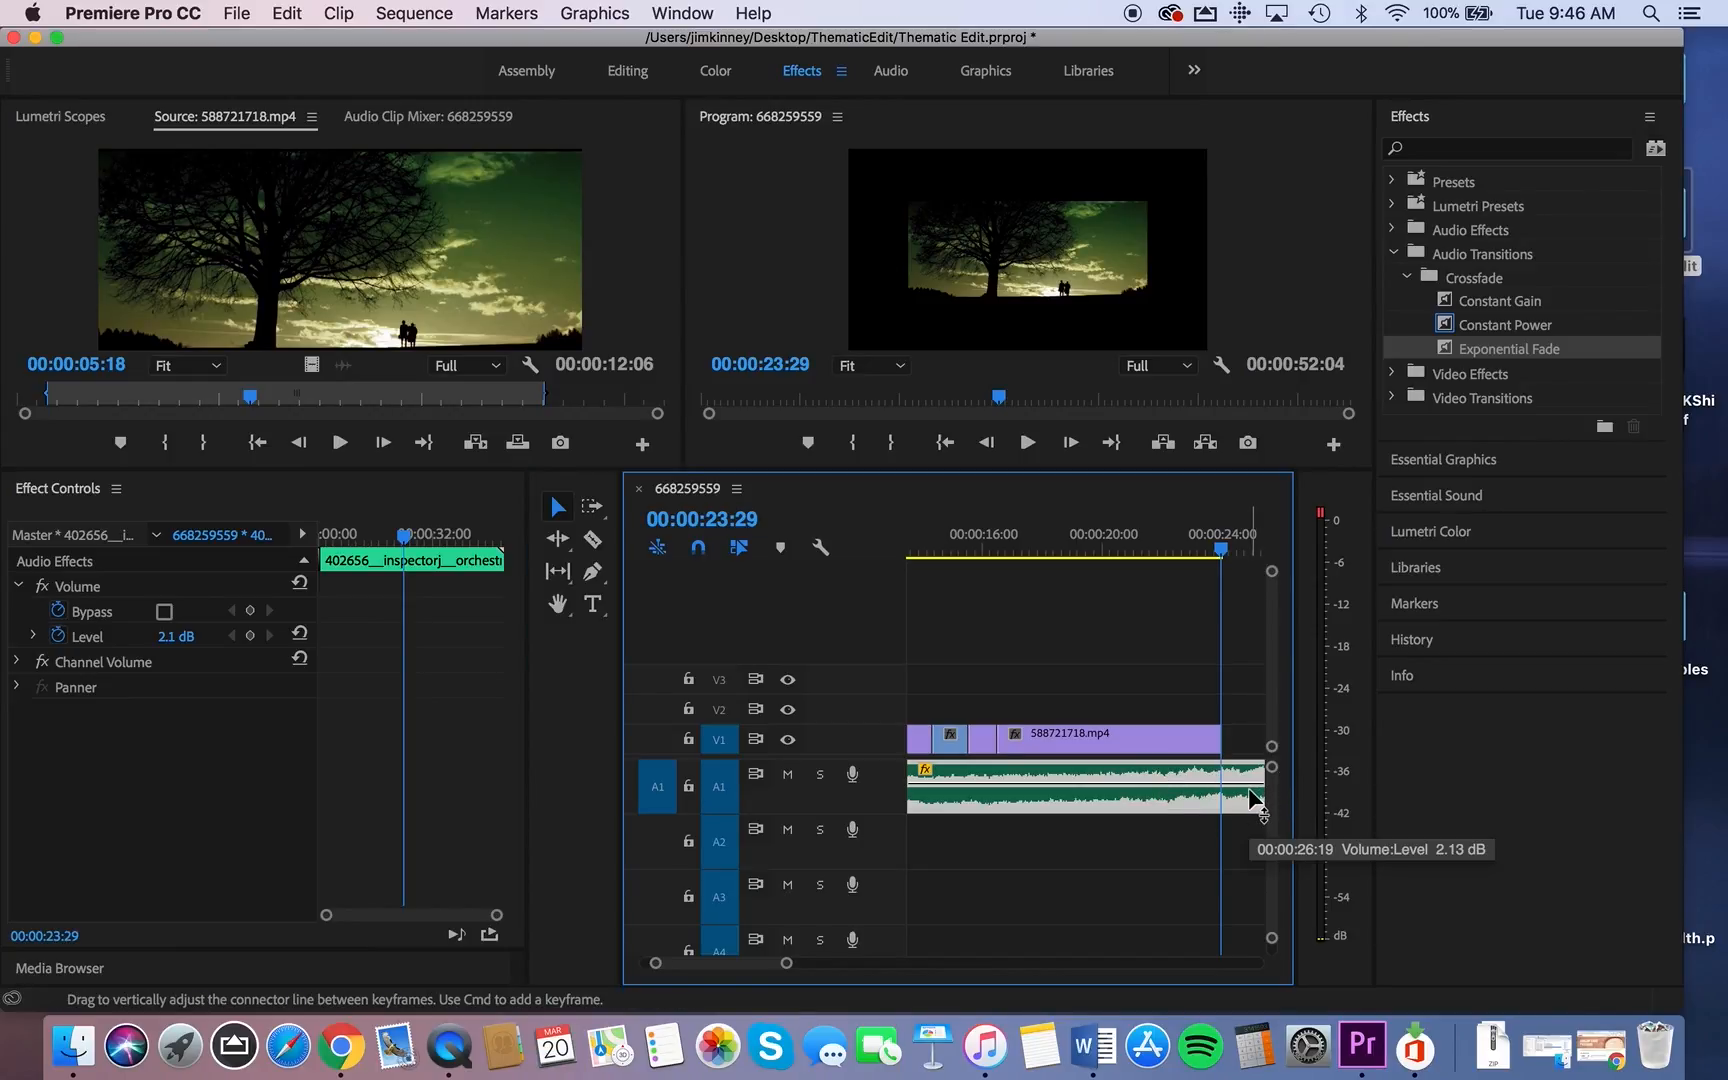
click(593, 542)
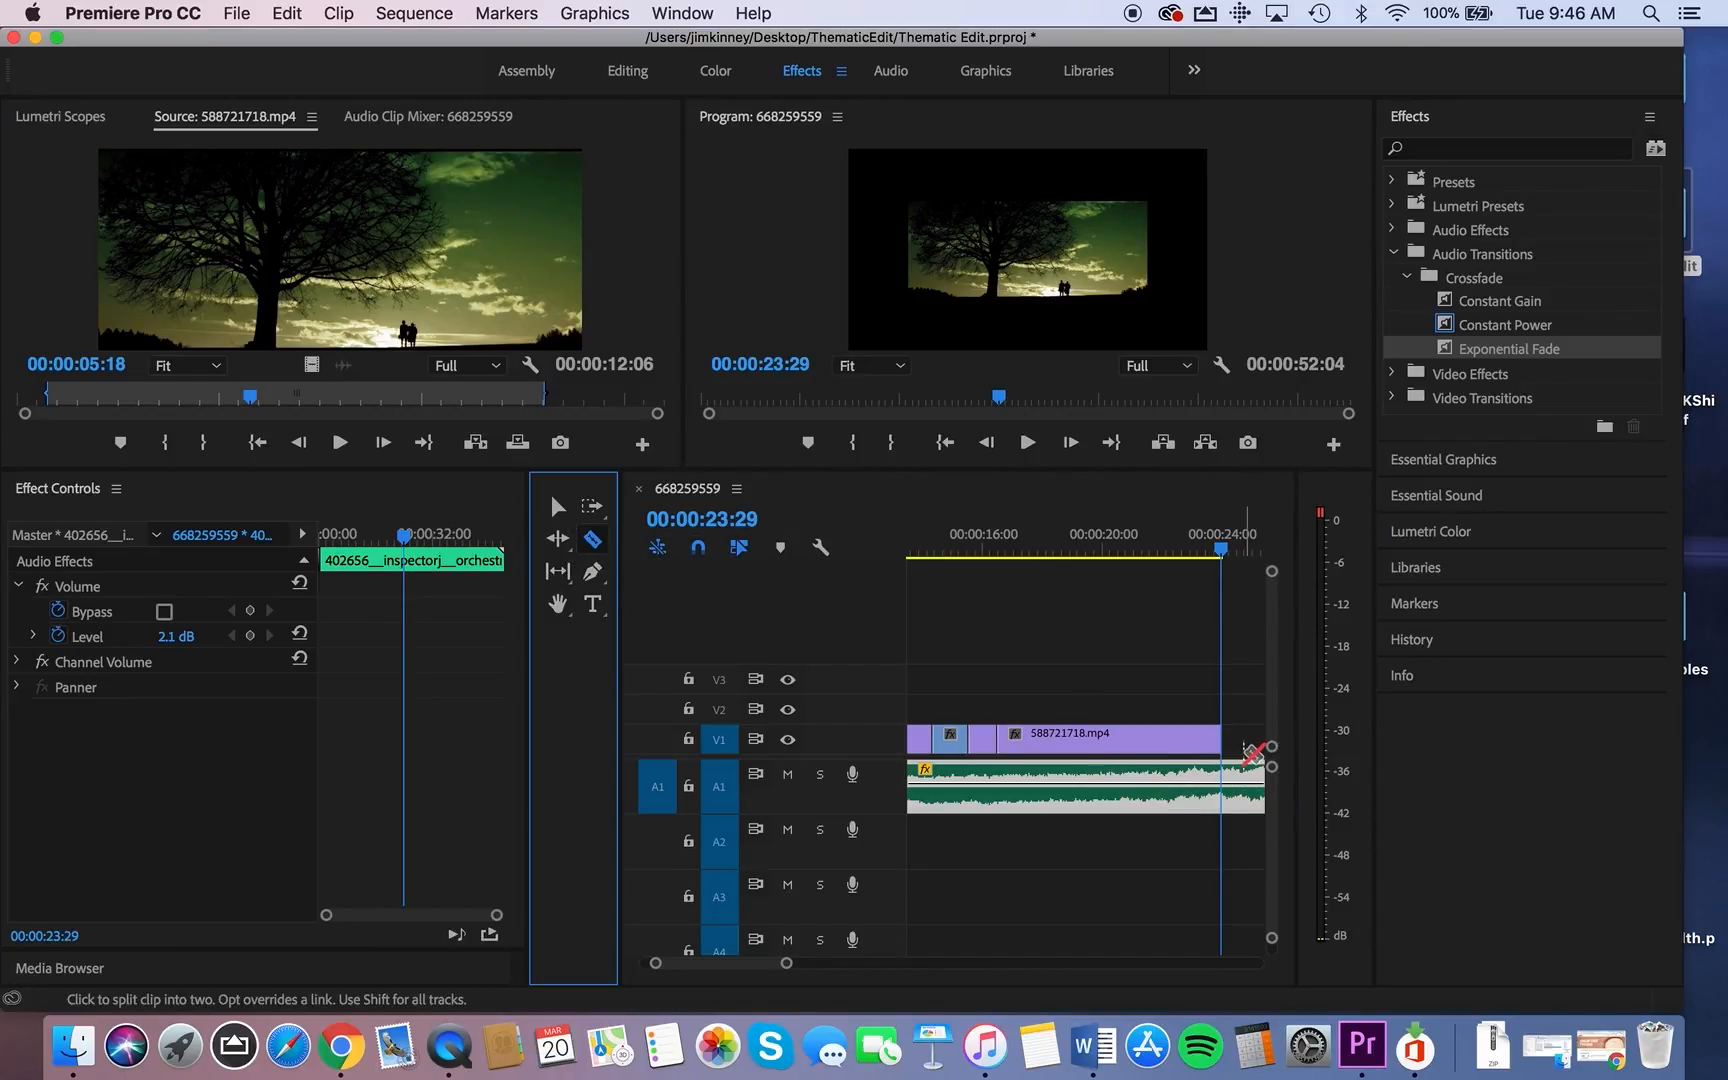
click(1222, 766)
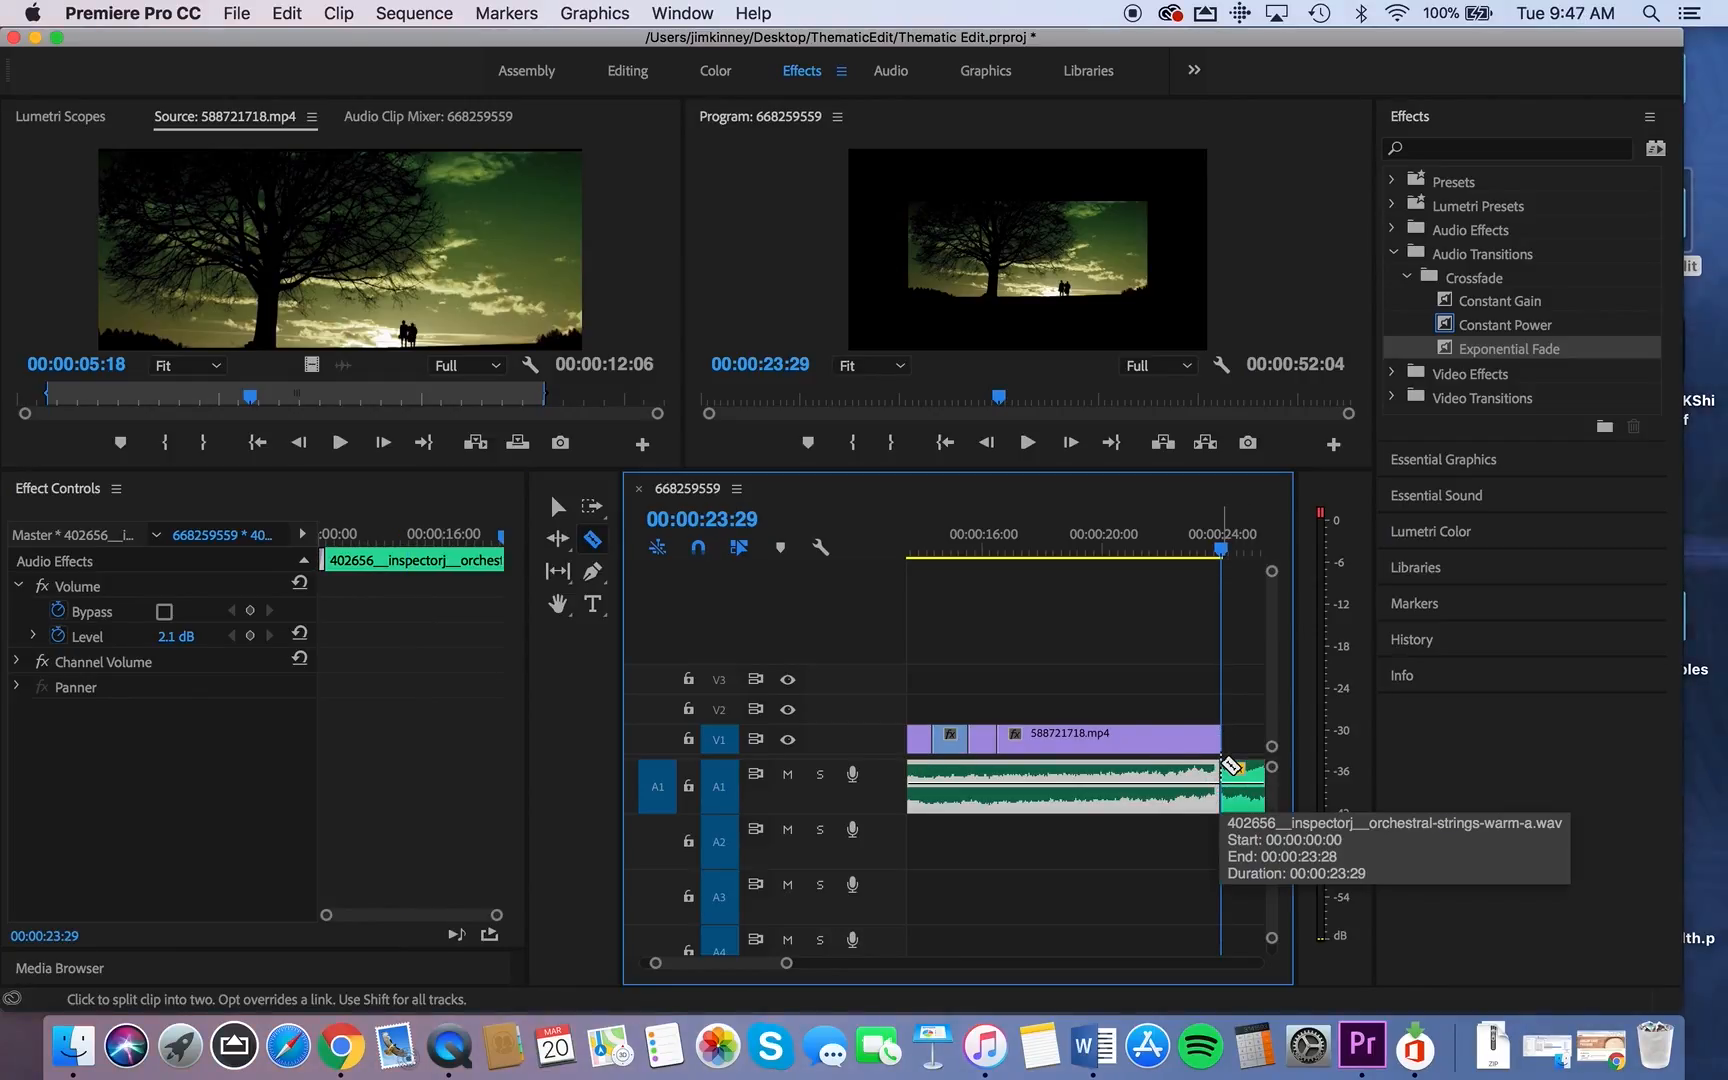
click(553, 507)
click(1244, 784)
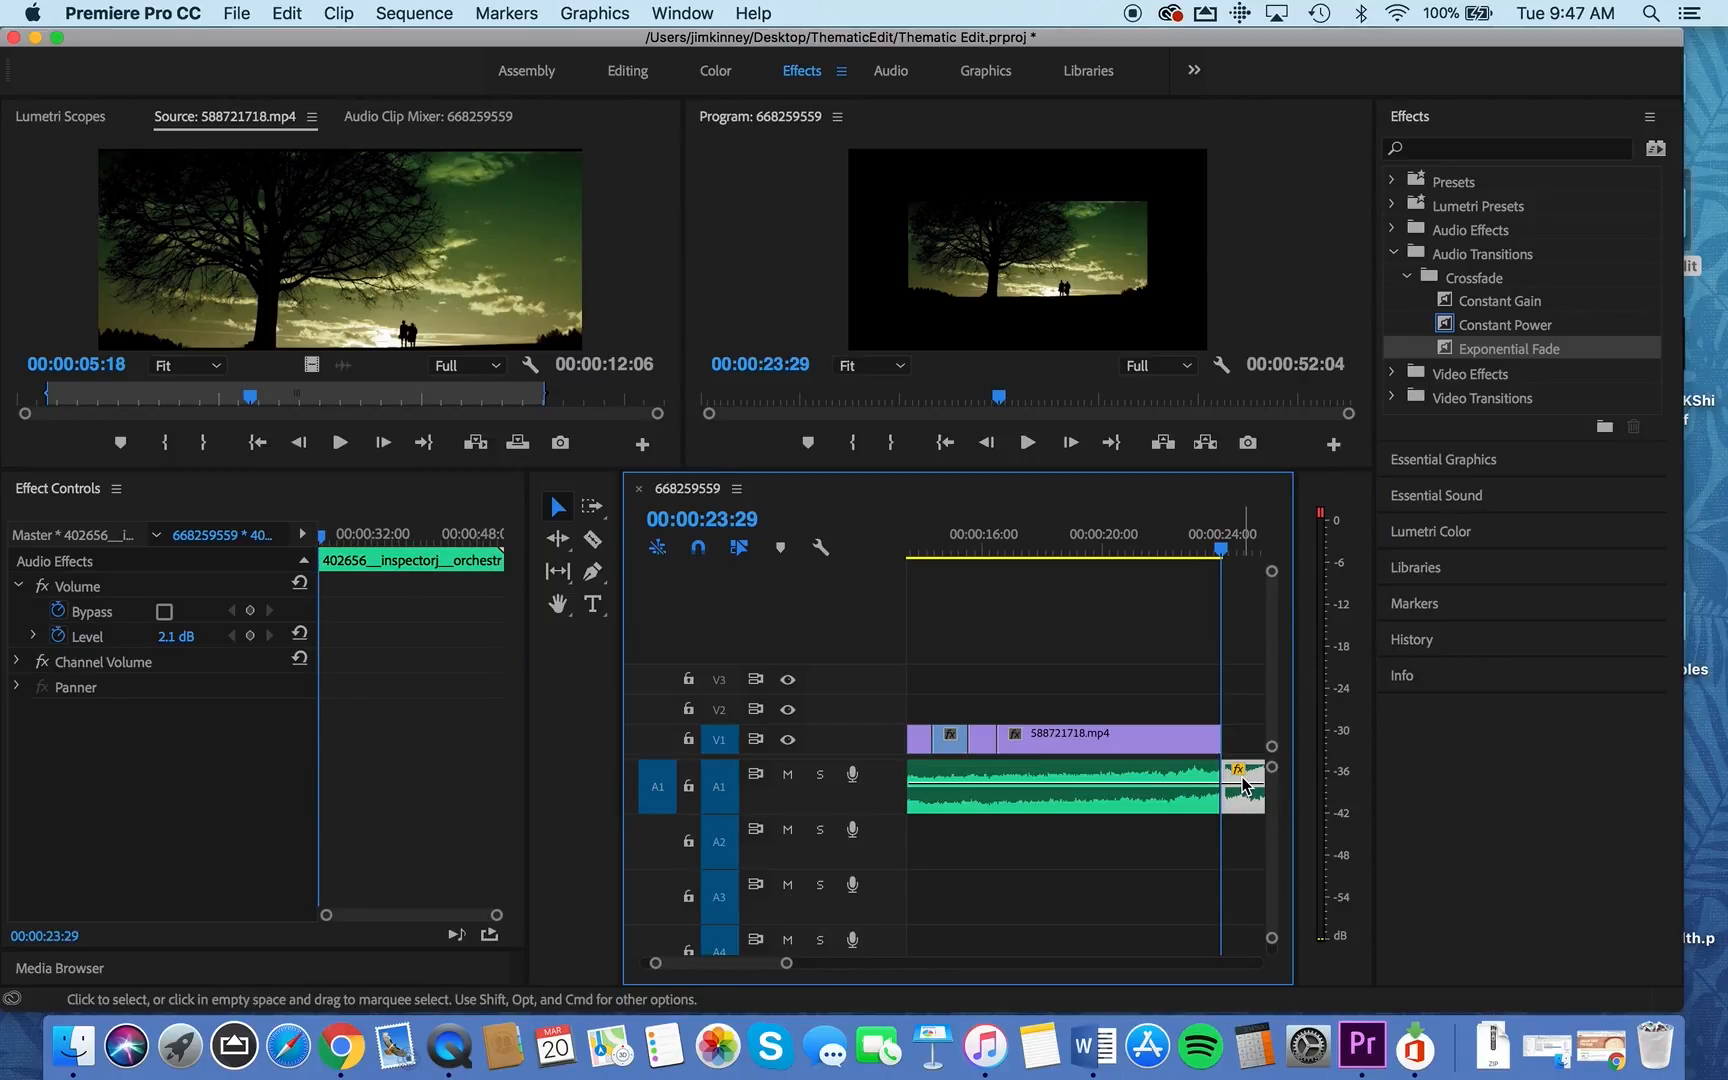
key(Delete)
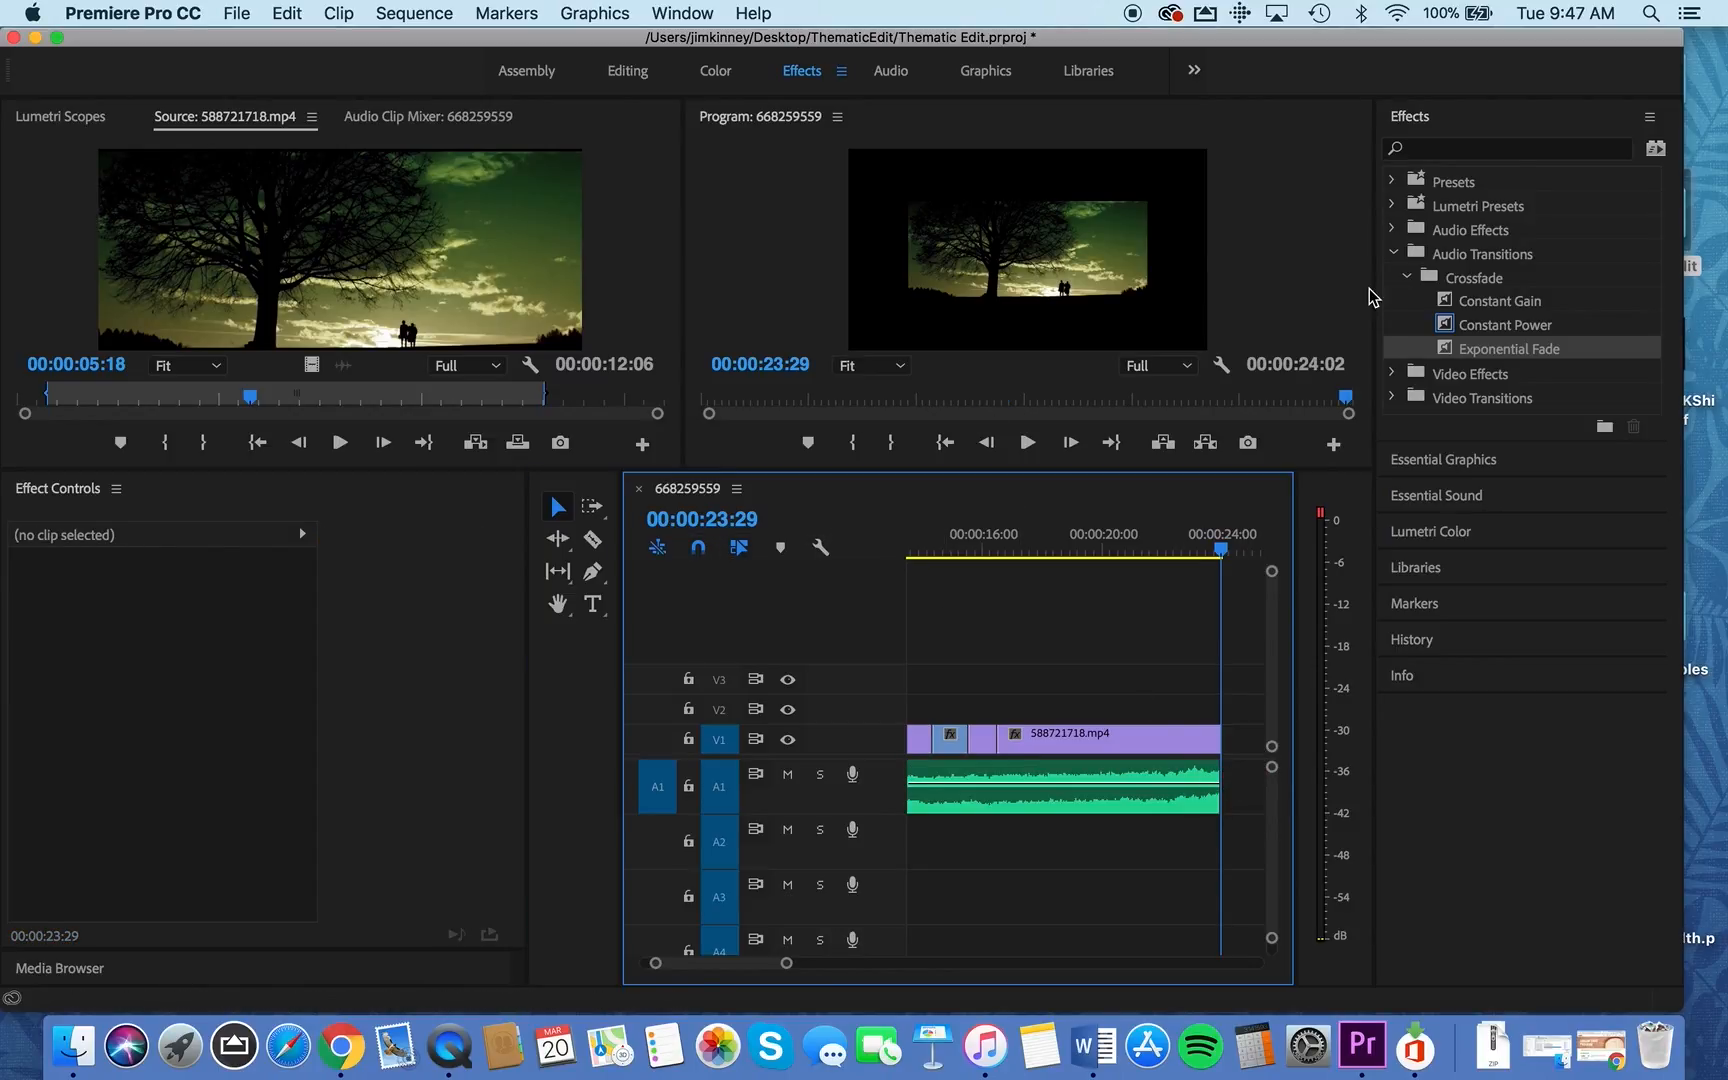
Apply an Exponential Fade to the end of the A1 music clip and play the sequence's ending
drag(1448, 355, 1221, 808)
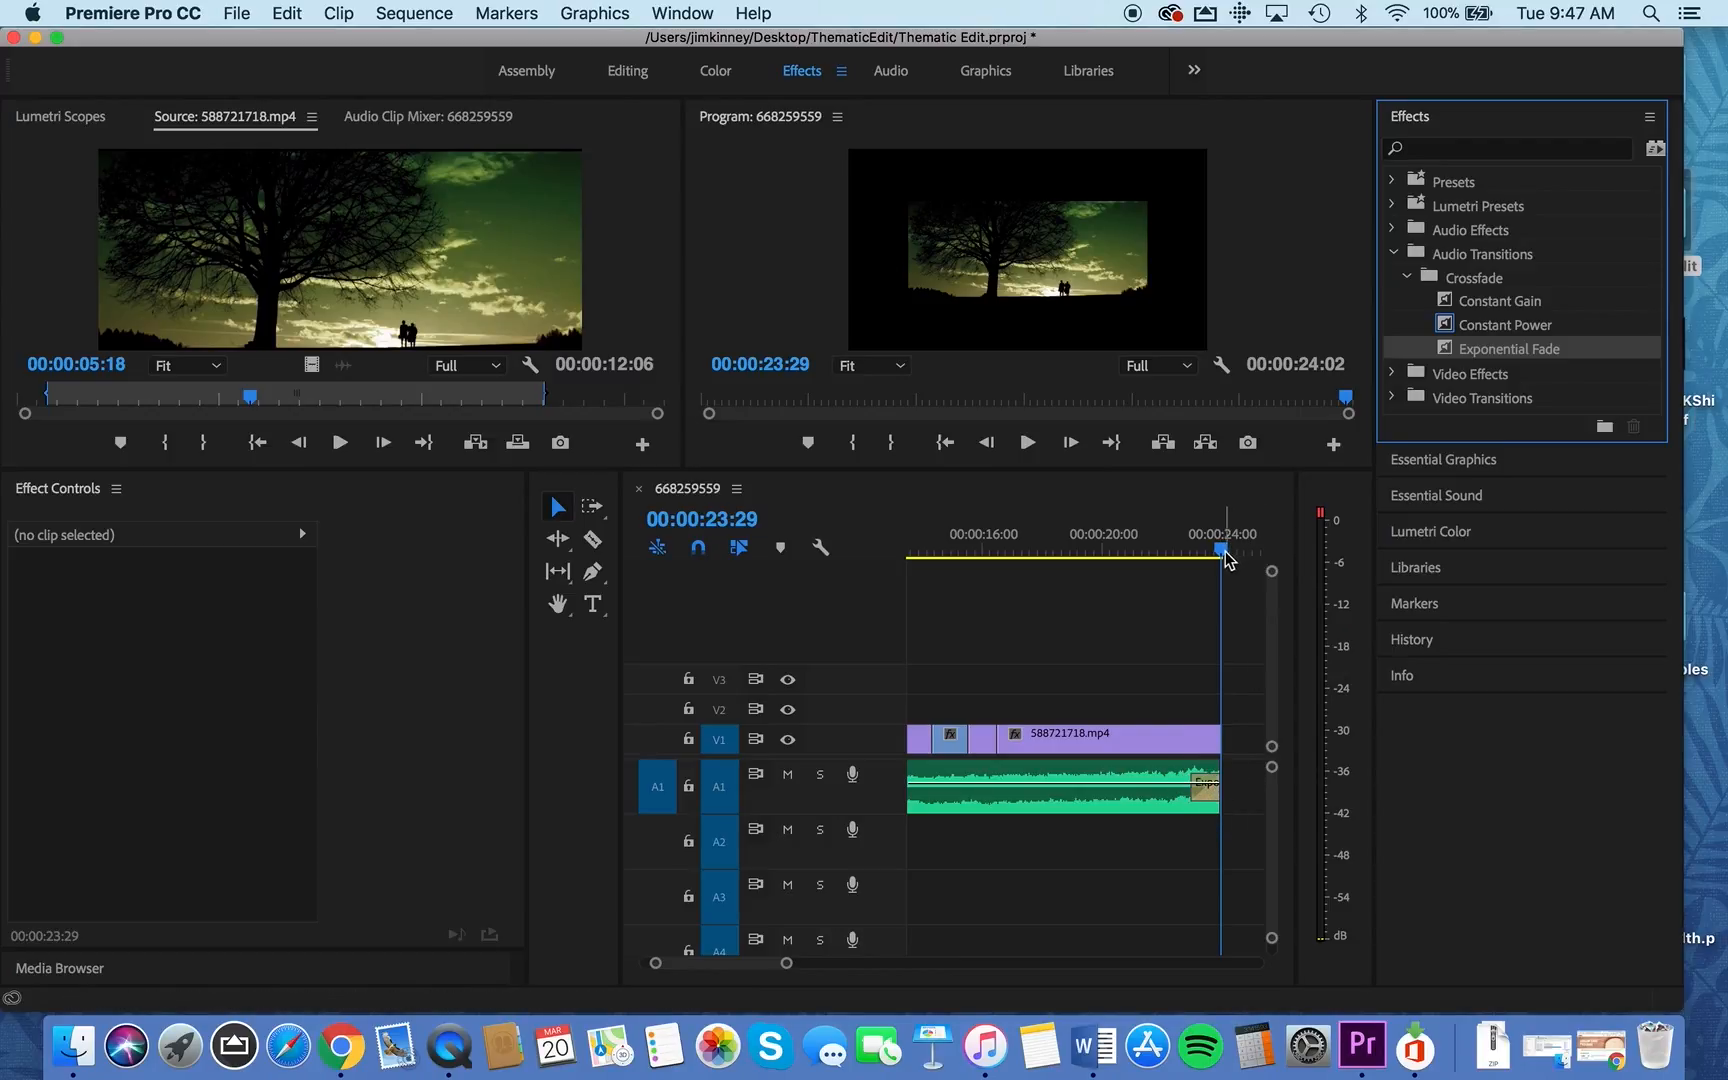
drag(1225, 558, 1049, 560)
key(space)
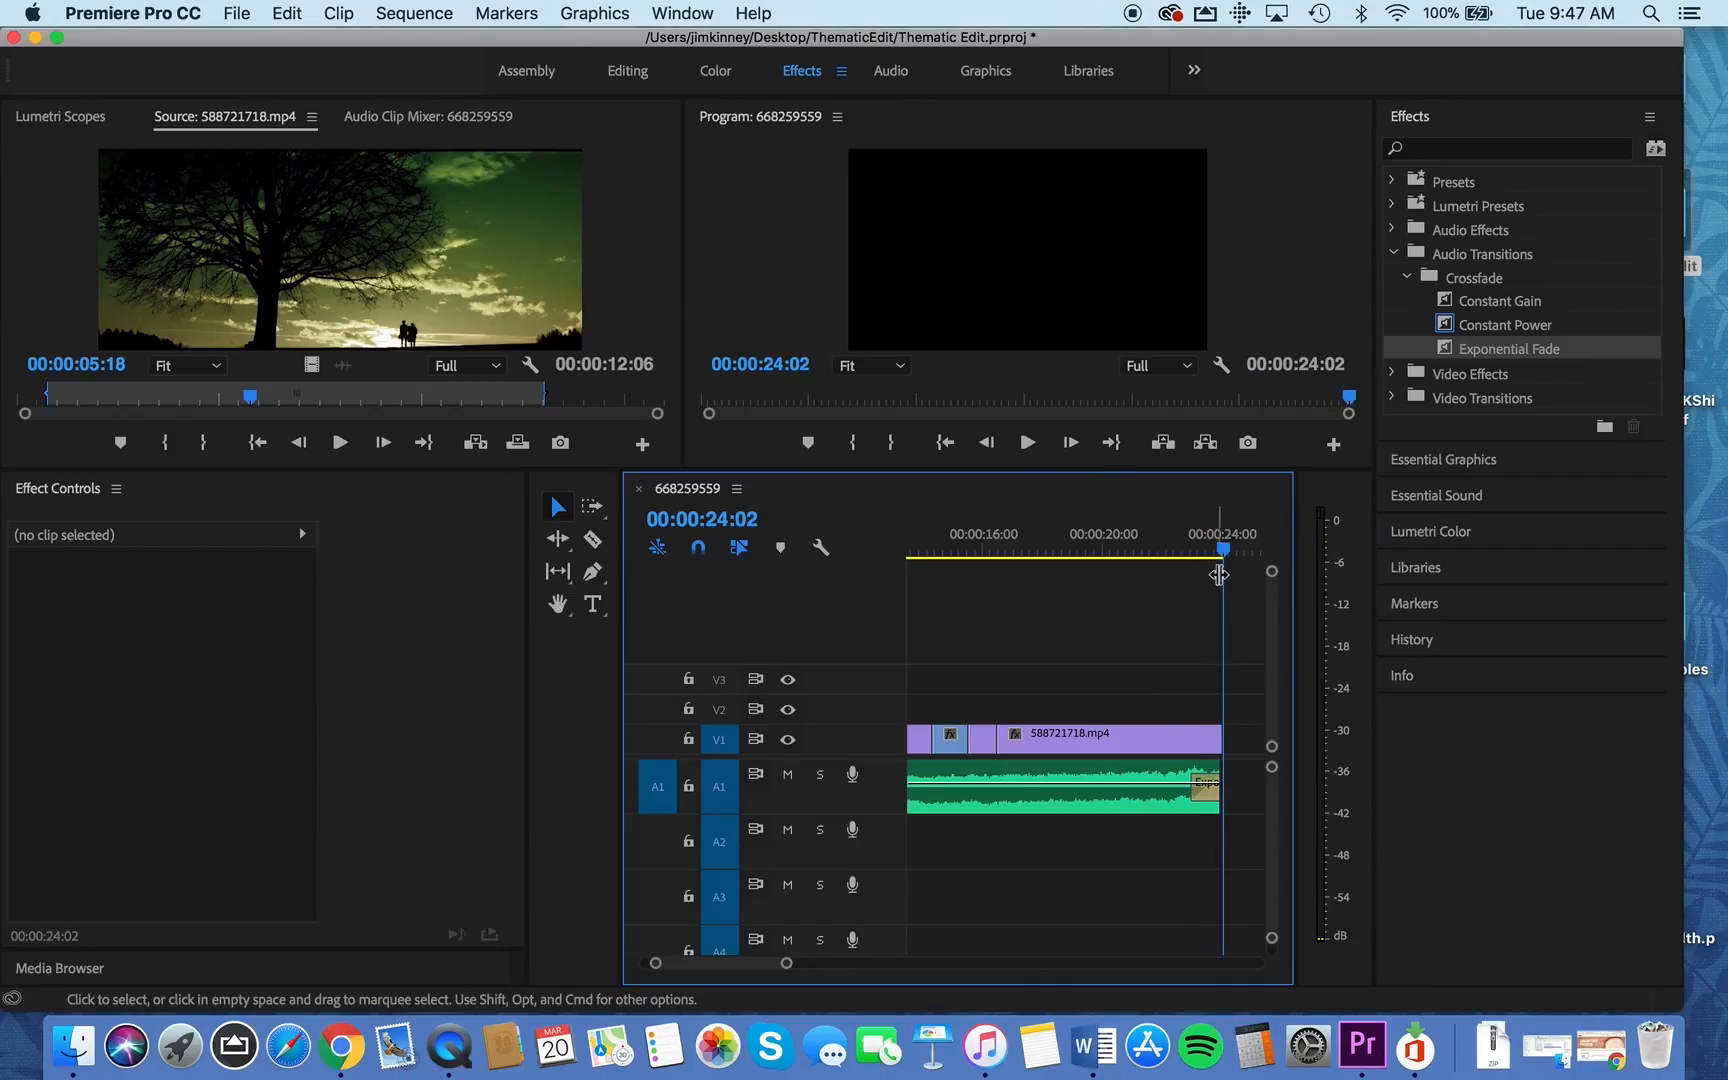
Move the playhead back to 00:00:18:26 and enlarge the monitors by shrinking the timeline area
drag(1224, 549, 1070, 549)
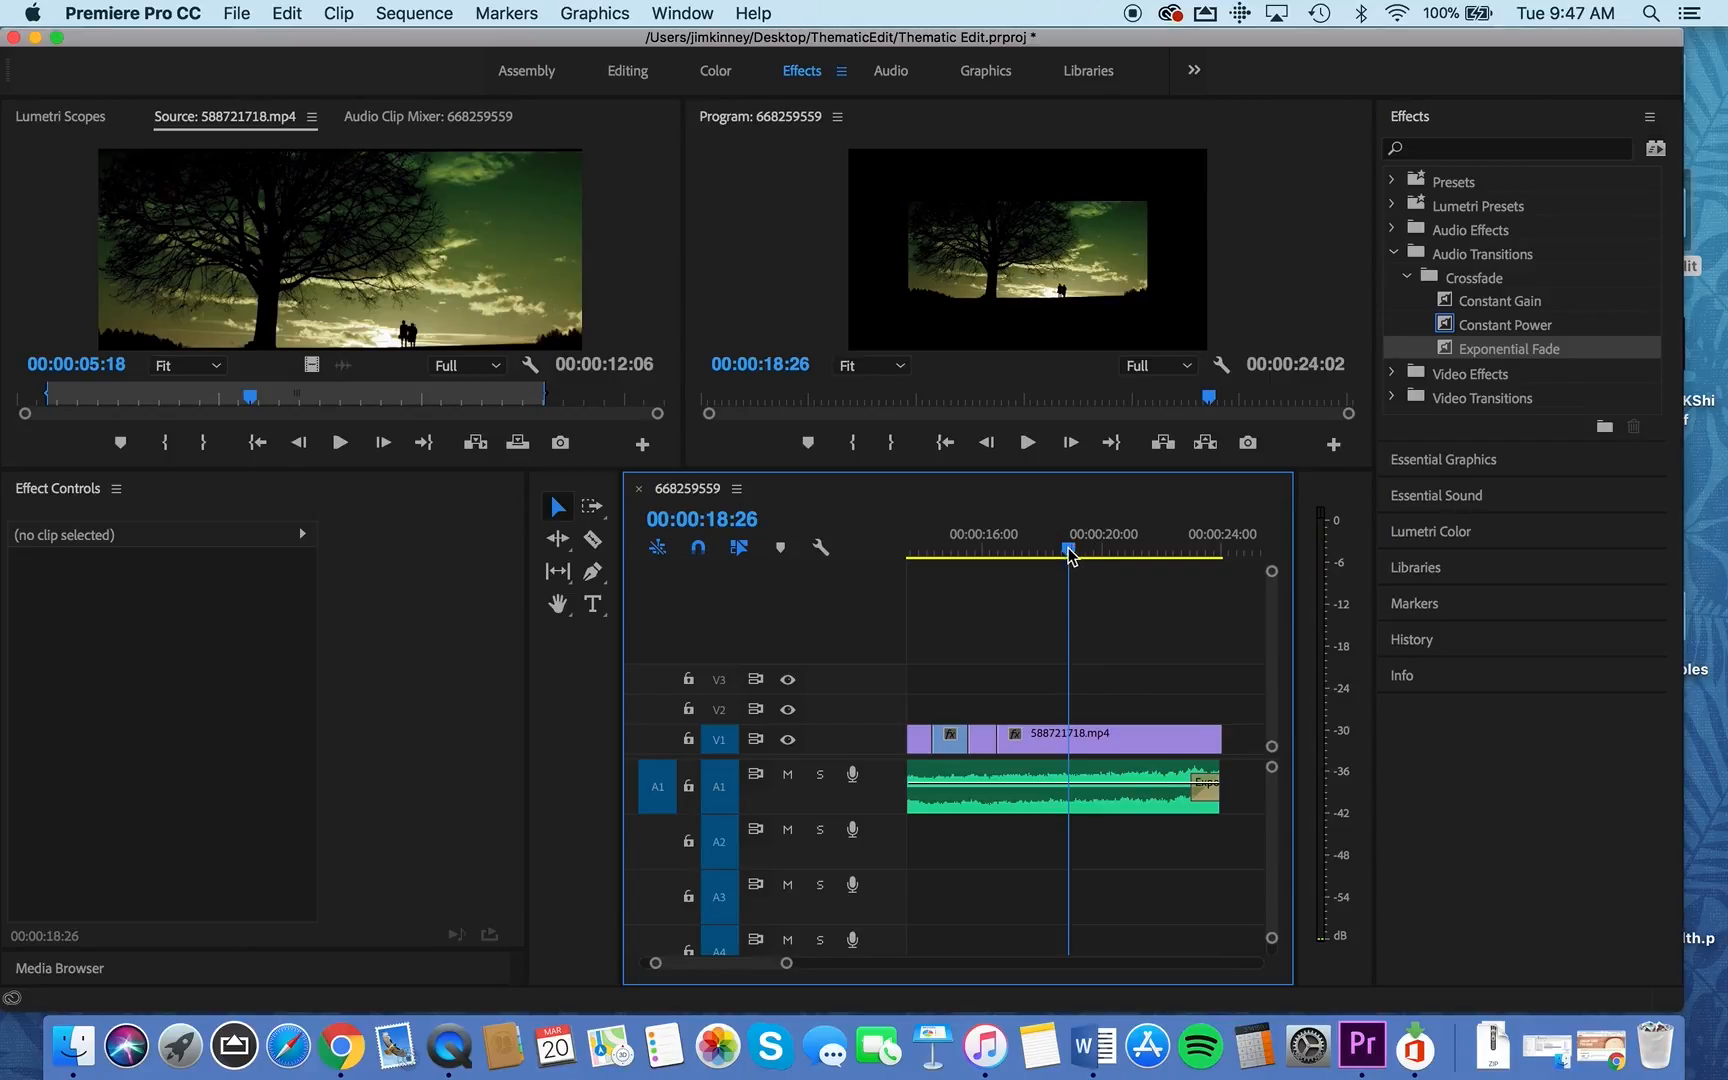
drag(972, 471, 1007, 760)
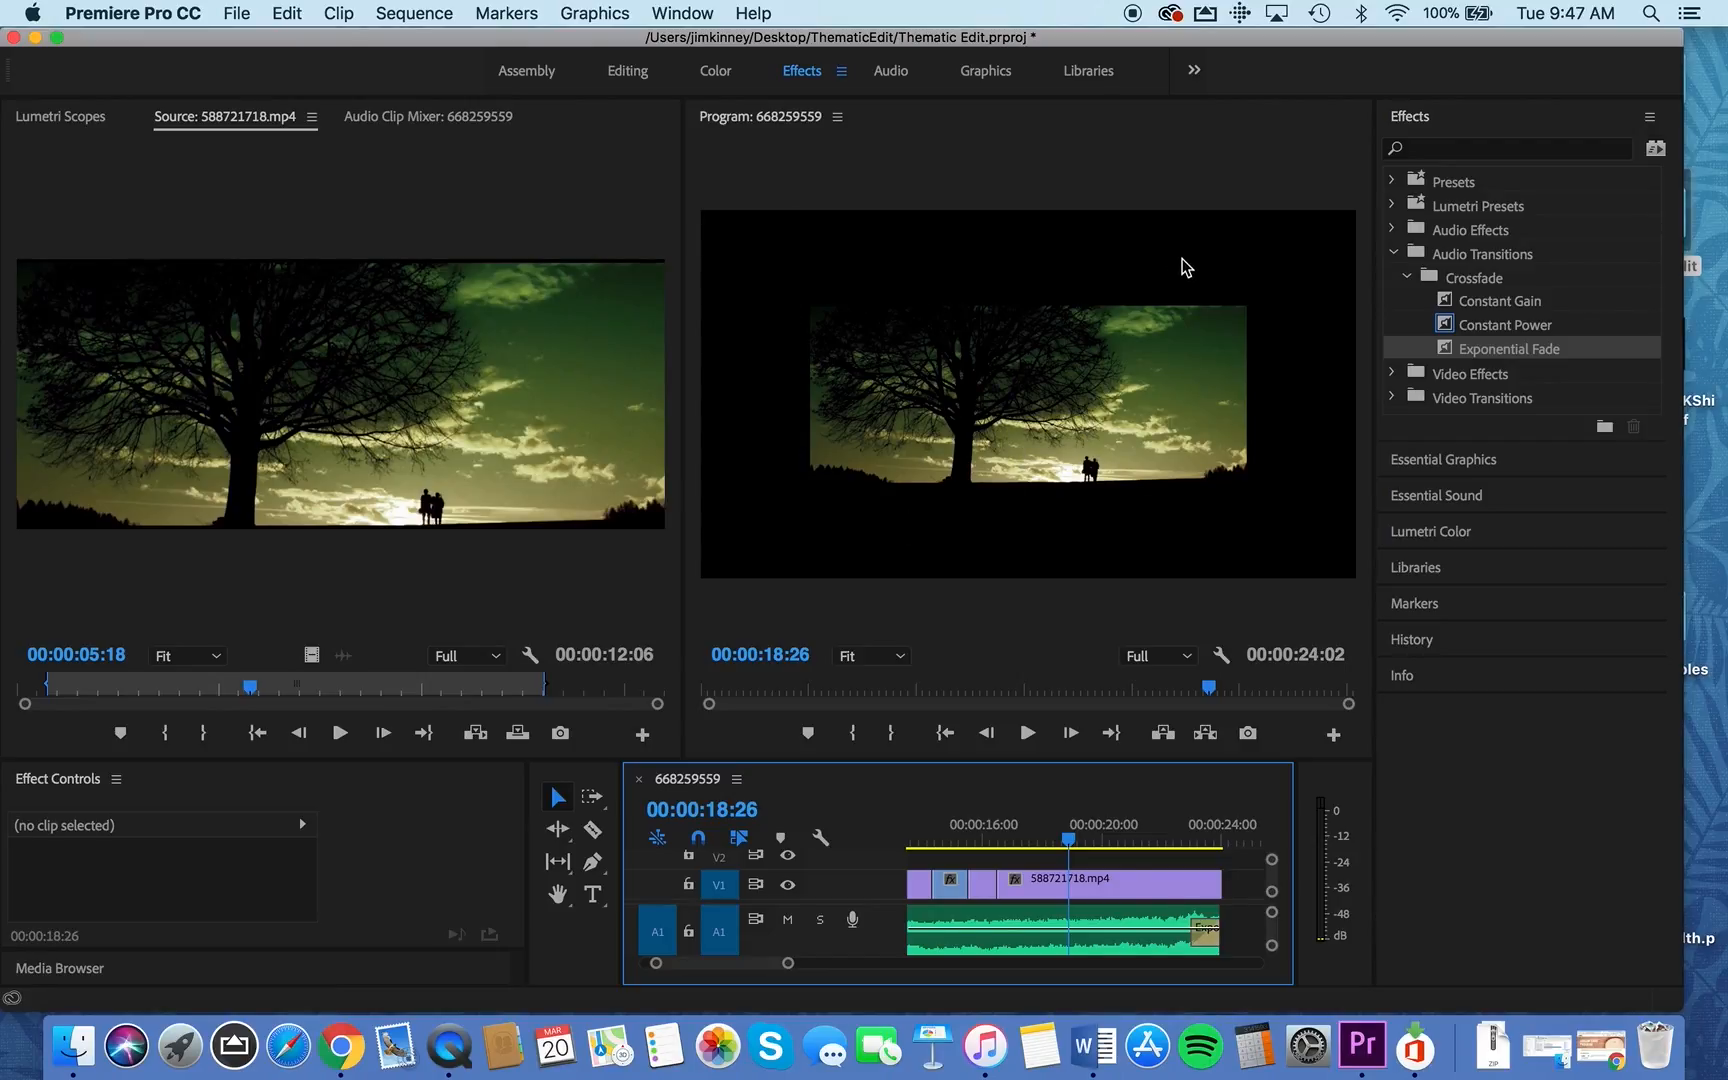
Switch to the Editing workspace, then scale the last V1 clip, 588721718.mp4, to 217 and set its vertical position to 449
click(626, 72)
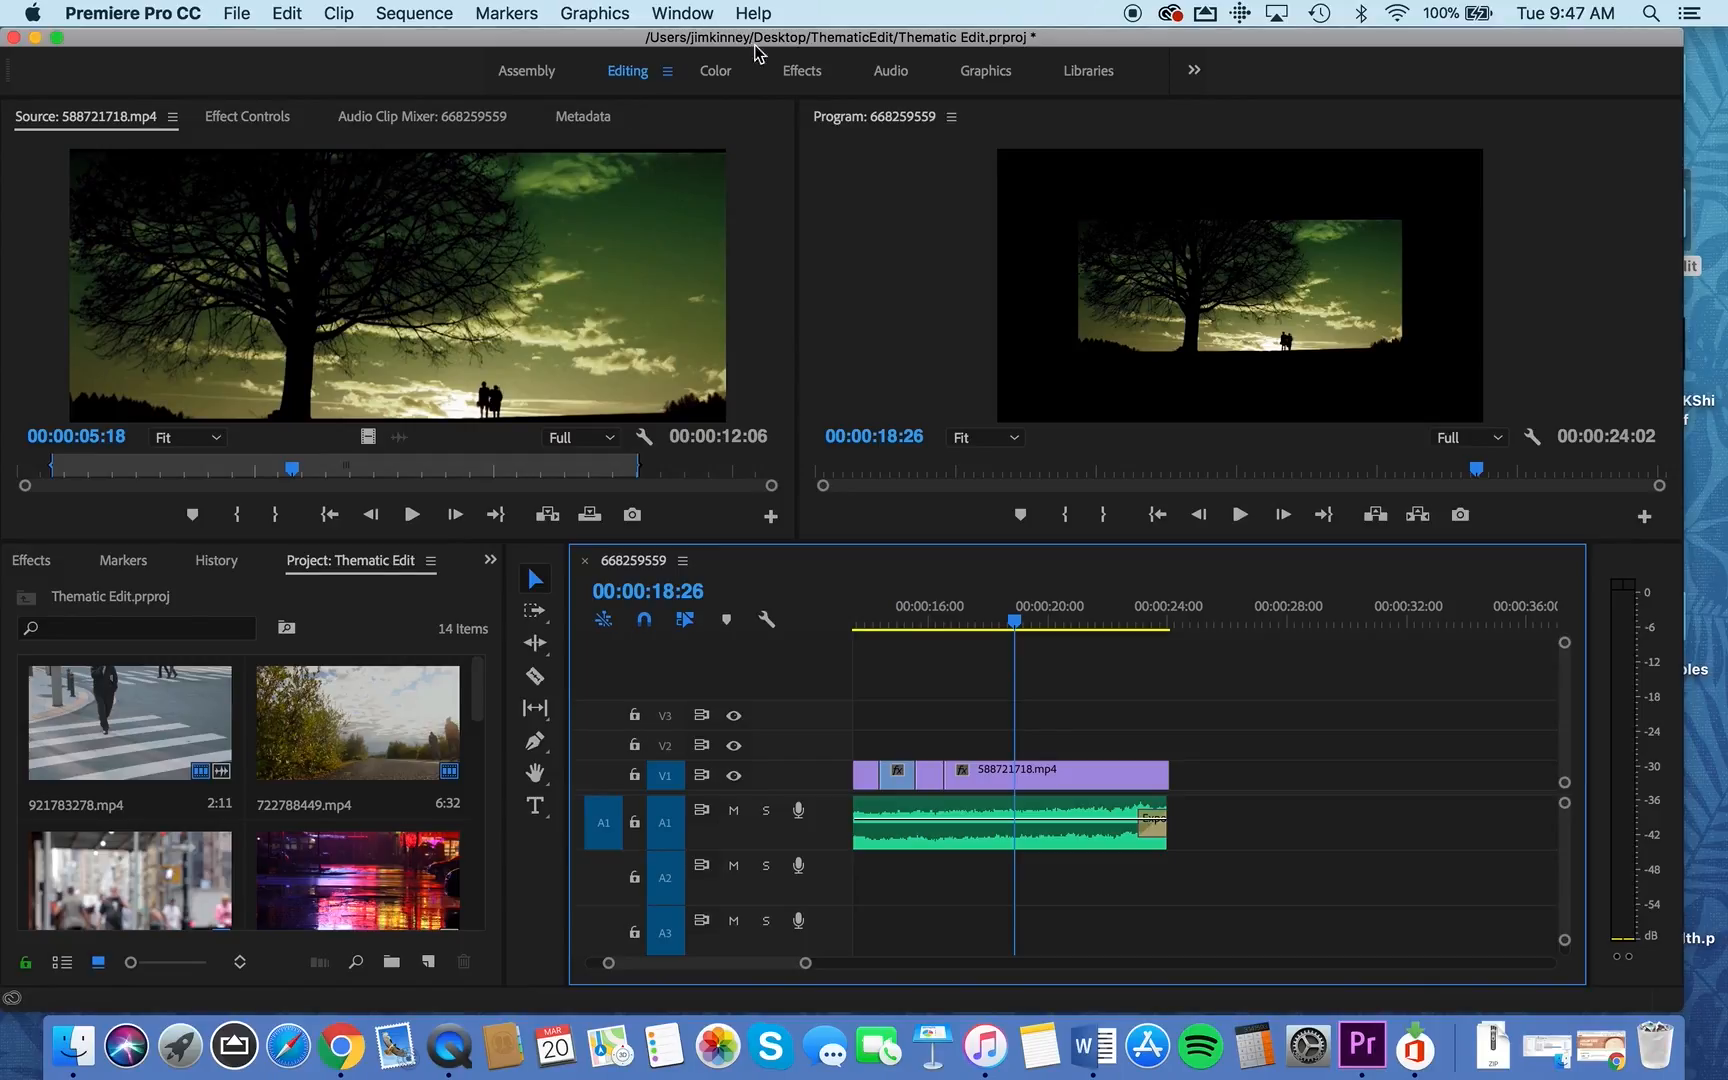
click(801, 70)
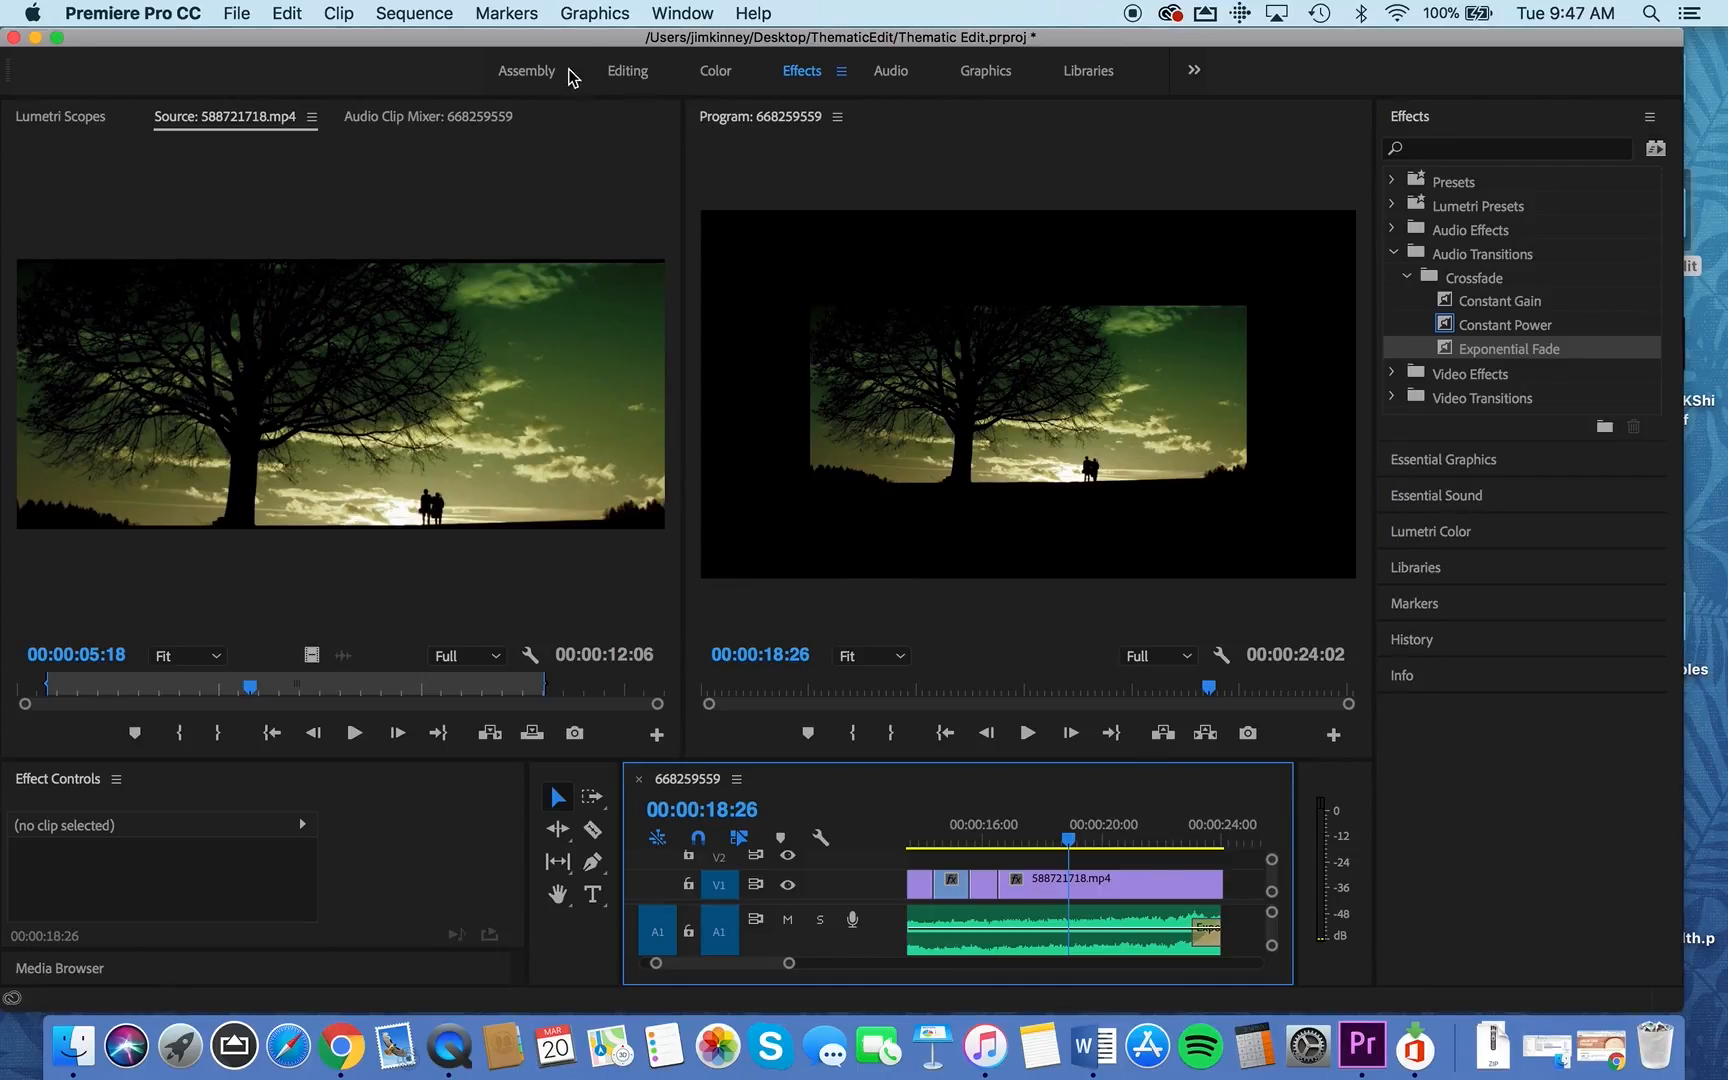
click(527, 70)
click(626, 71)
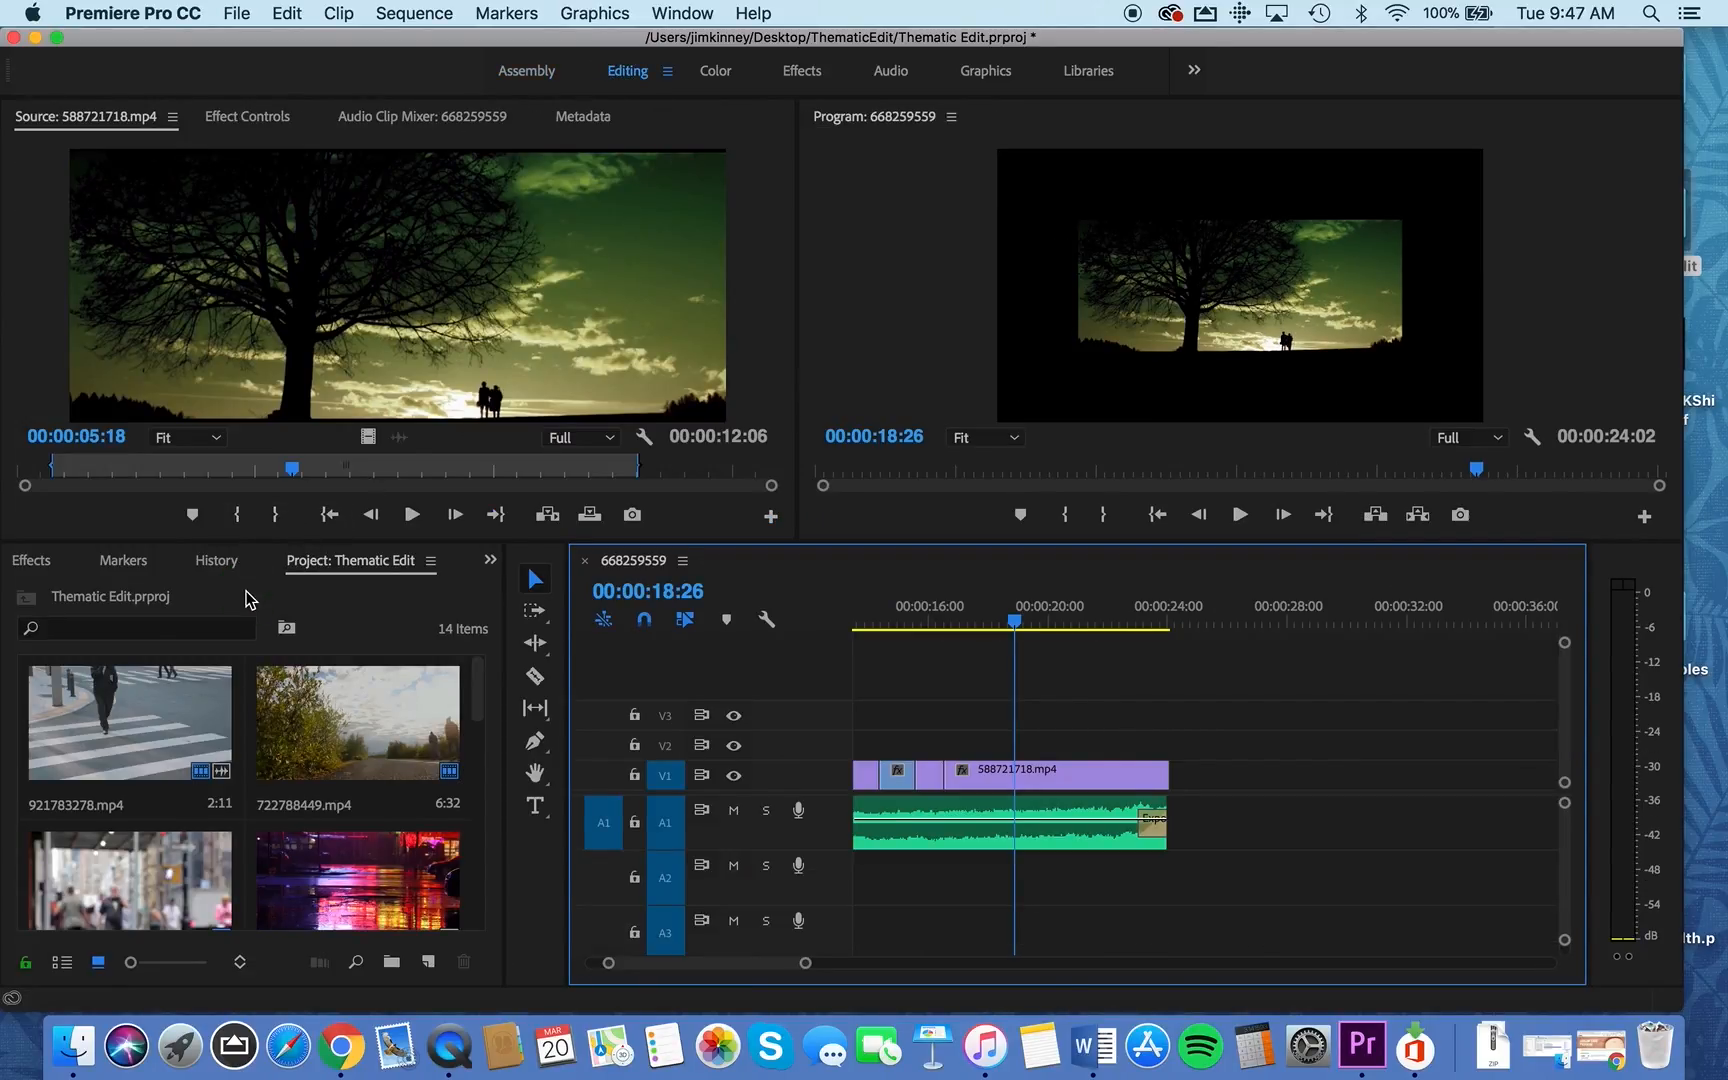
click(250, 116)
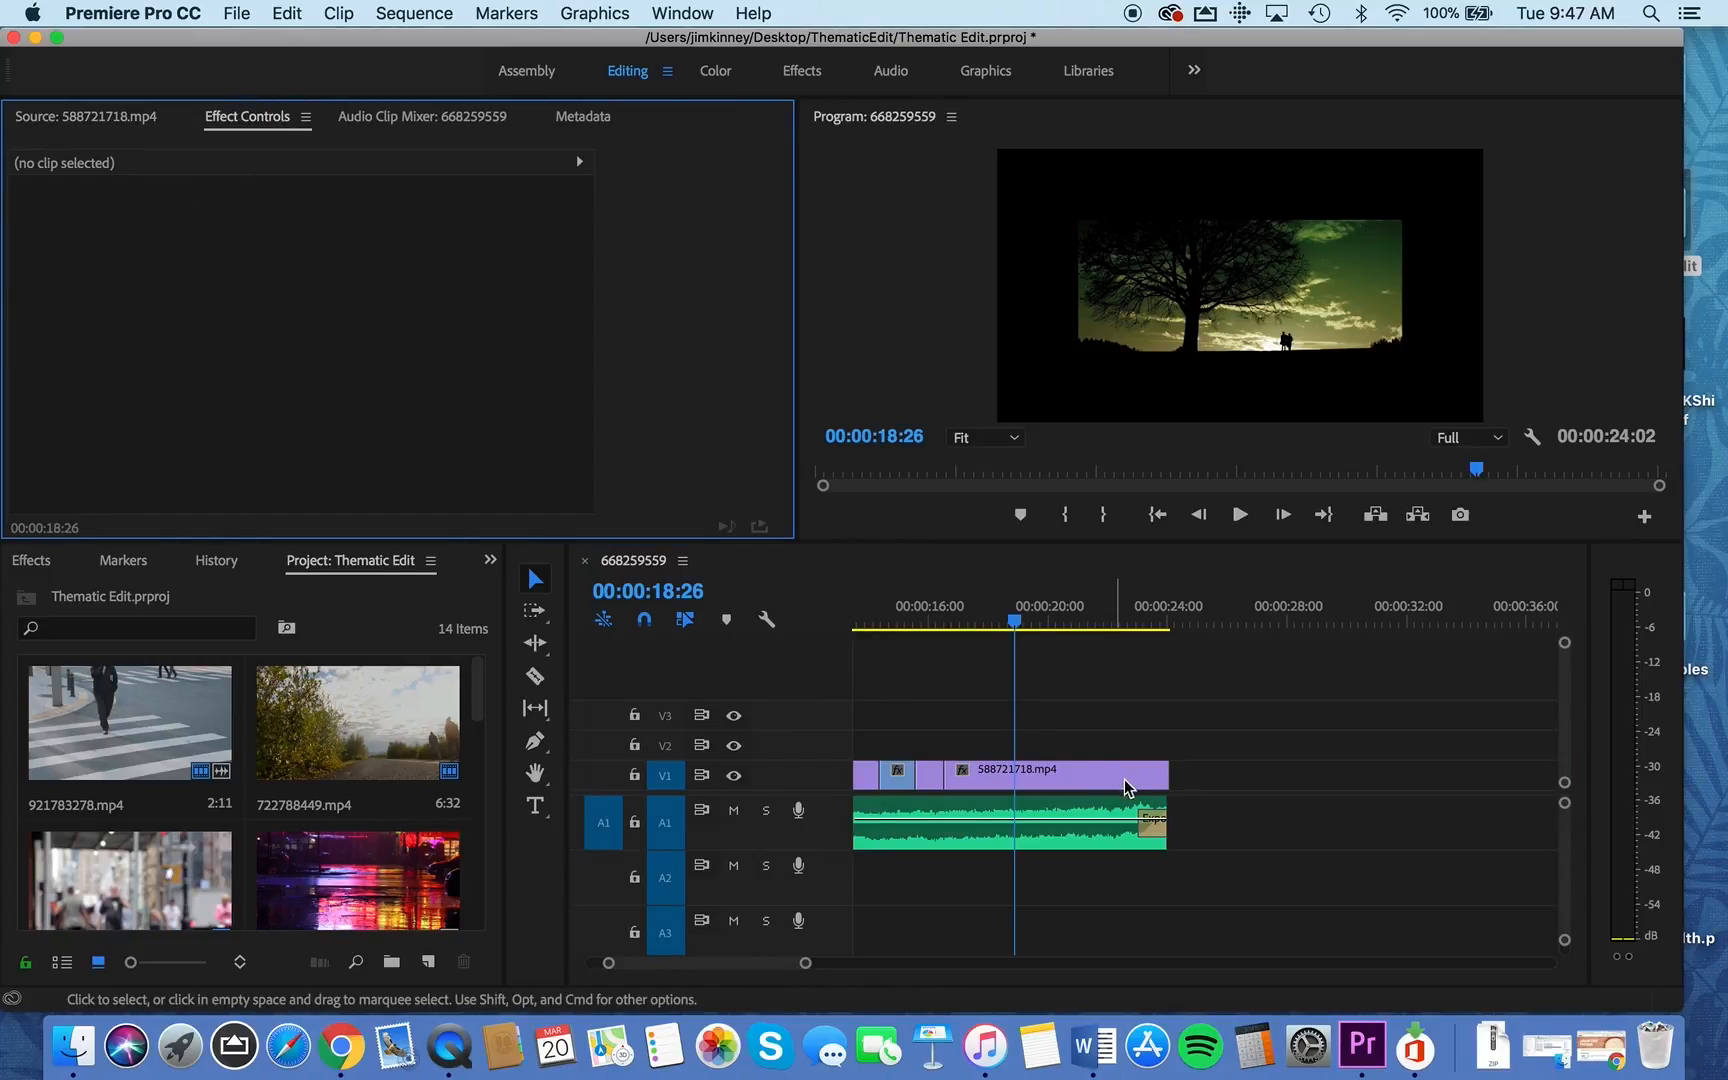
click(1077, 778)
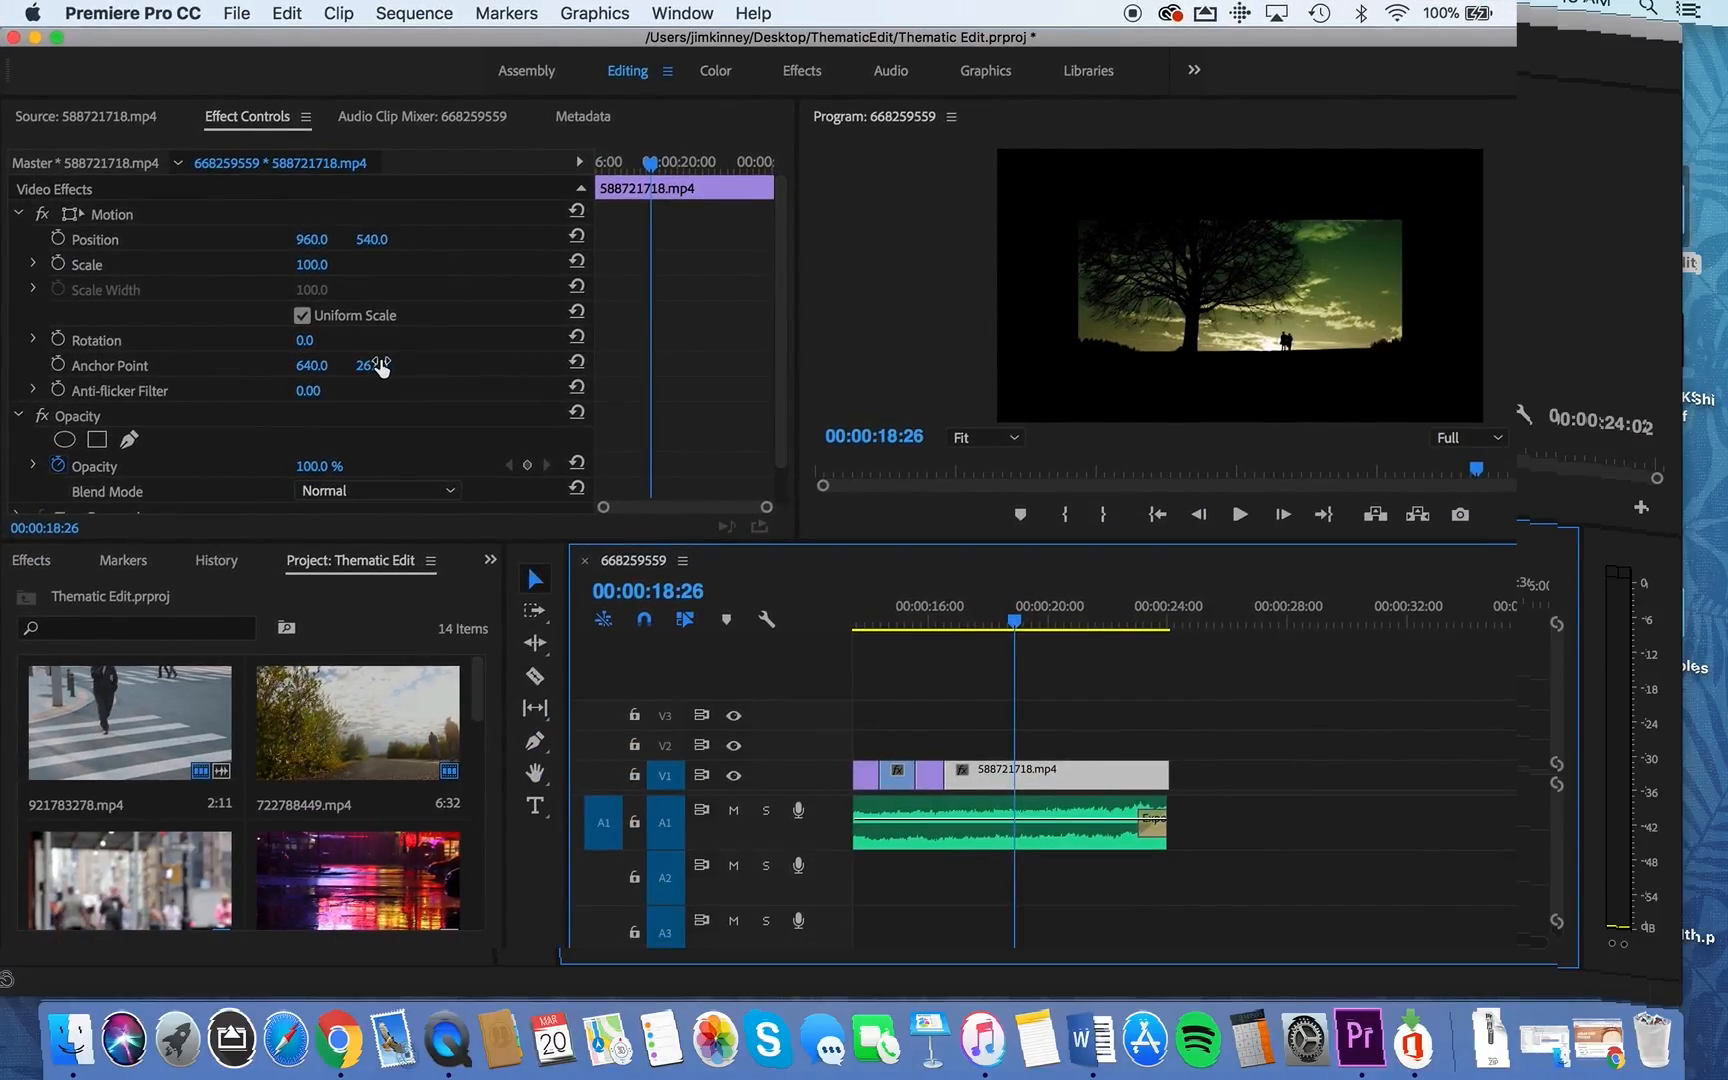
drag(318, 273, 435, 273)
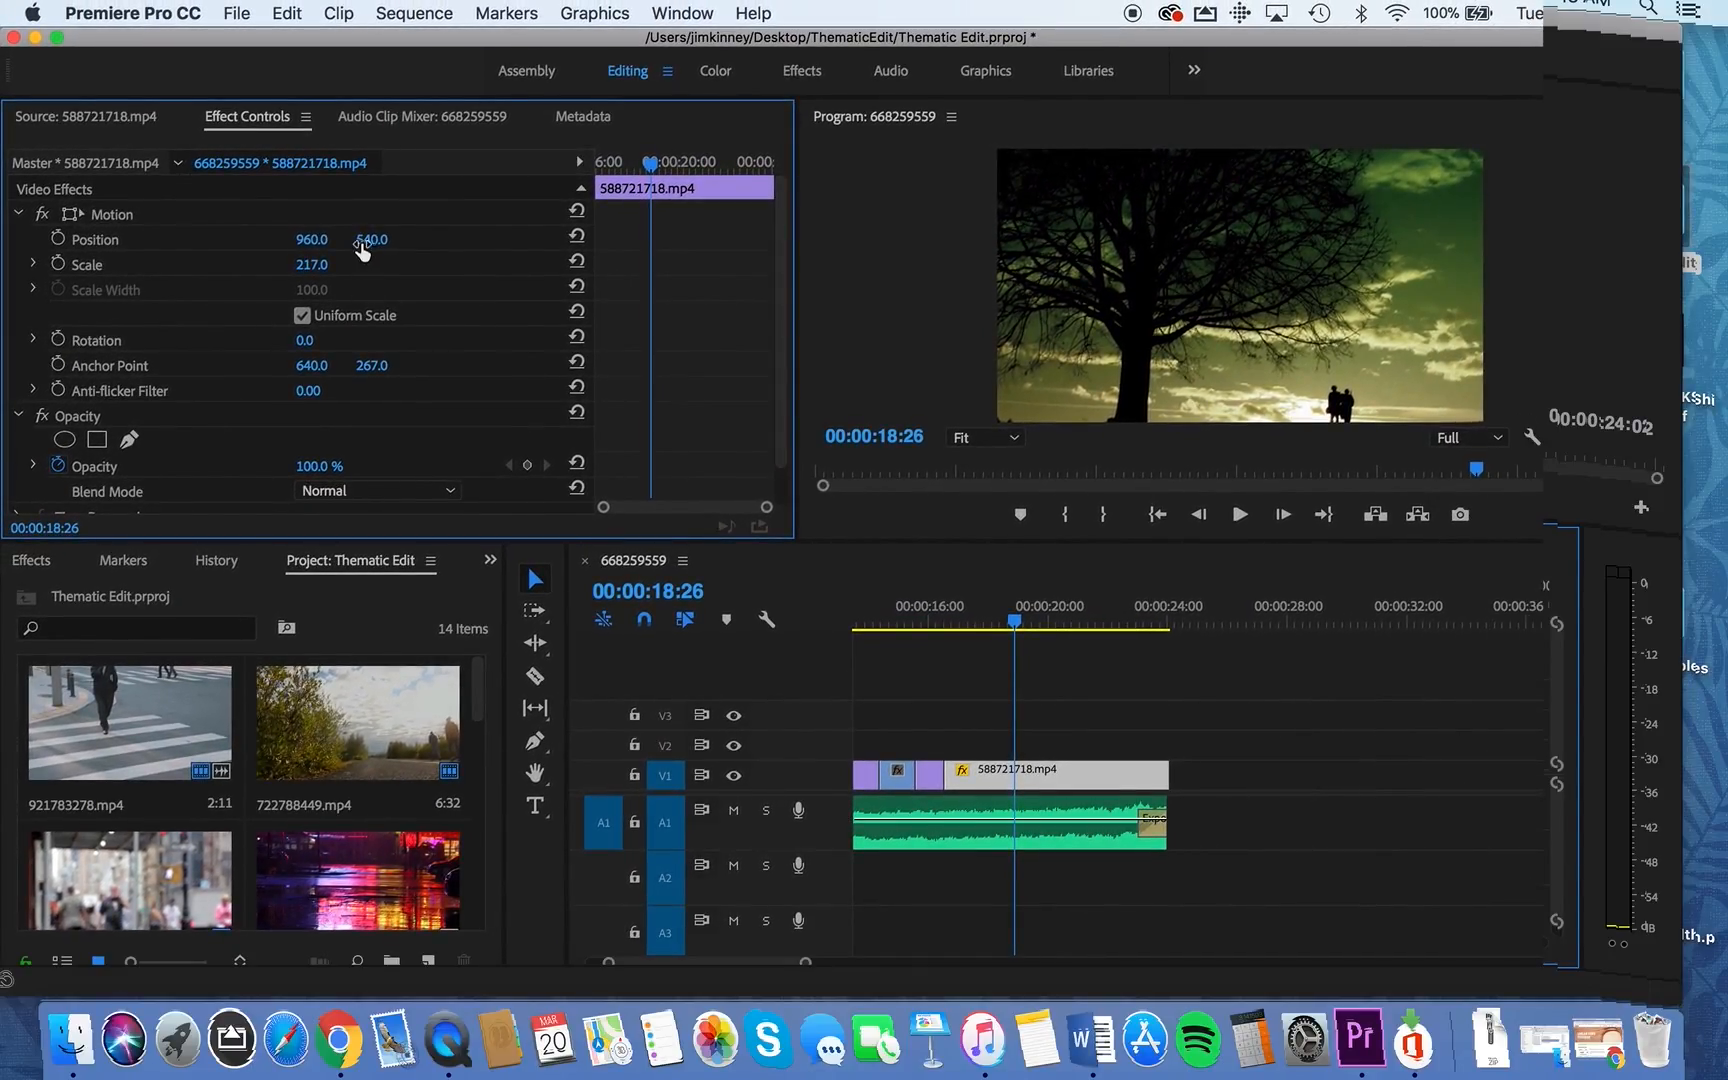
drag(372, 240, 263, 240)
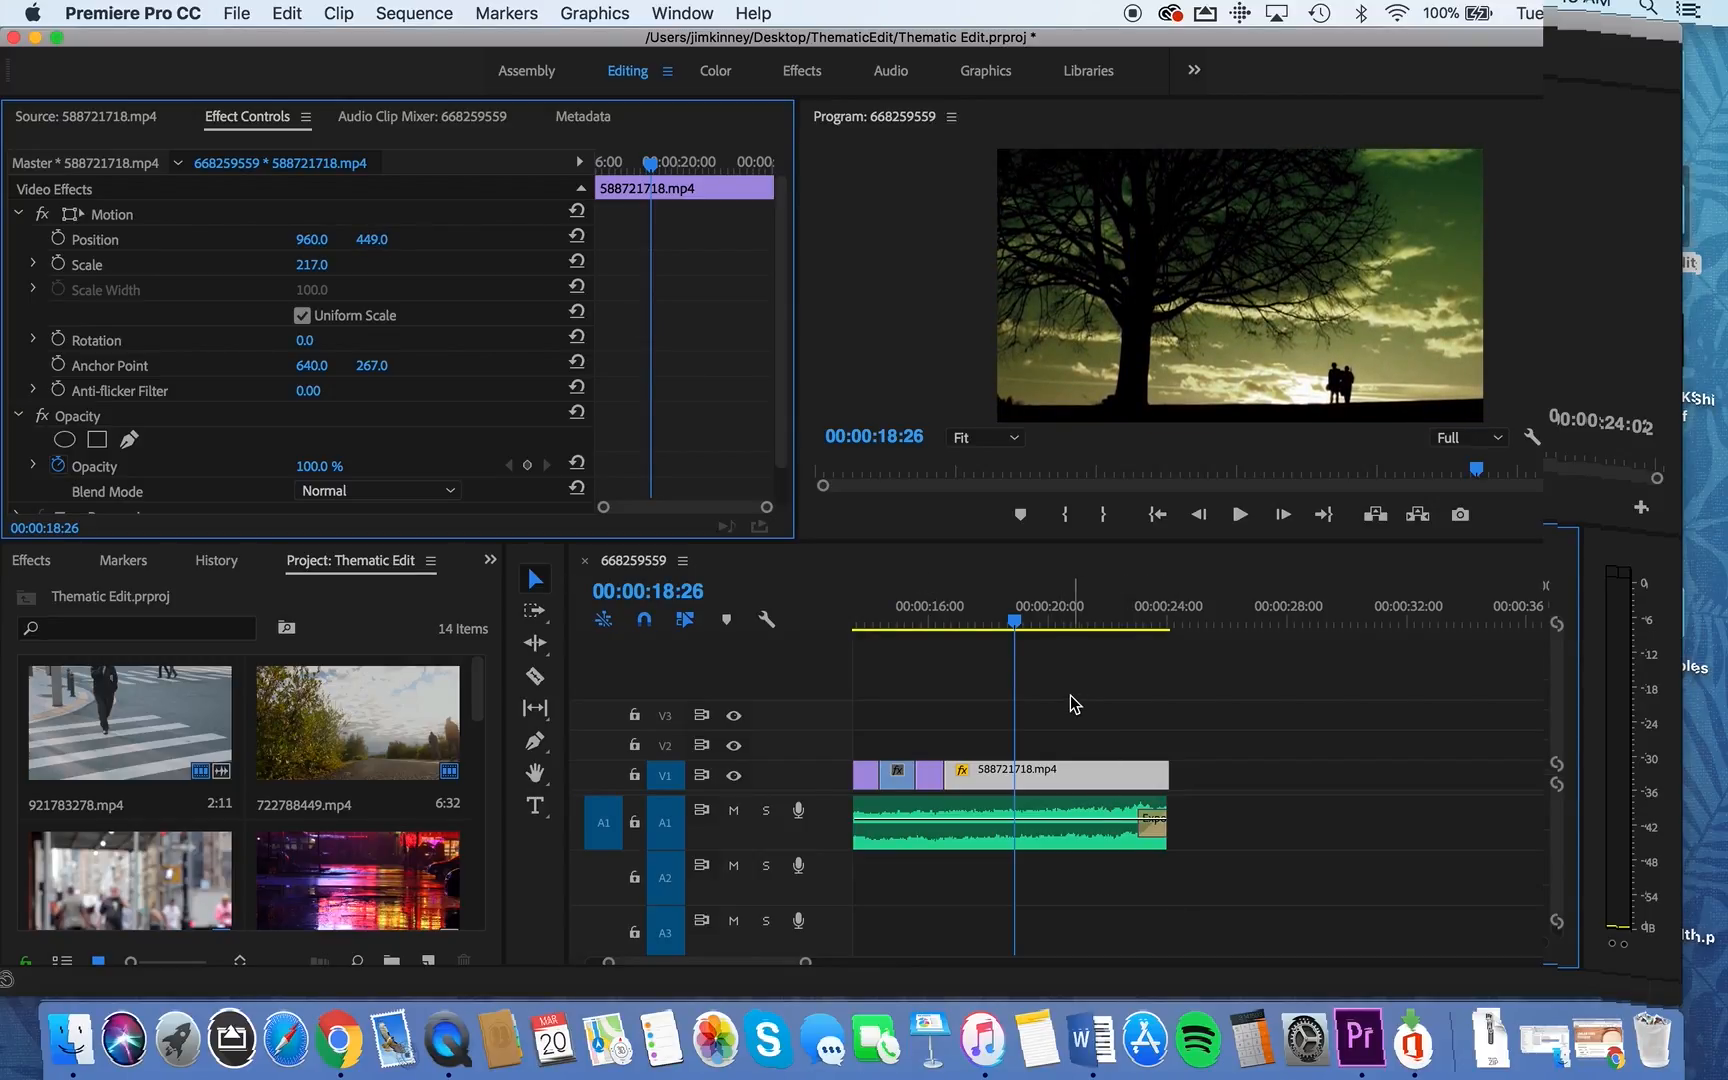
Apply a Cross Dissolve at the cut into the last V1 clip and review the transition up to 00:00:21:13
mouse_move(1022, 617)
mouse_down()
mouse_move(868, 617)
mouse_move(1172, 617)
mouse_move(852, 617)
mouse_move(1011, 616)
mouse_up()
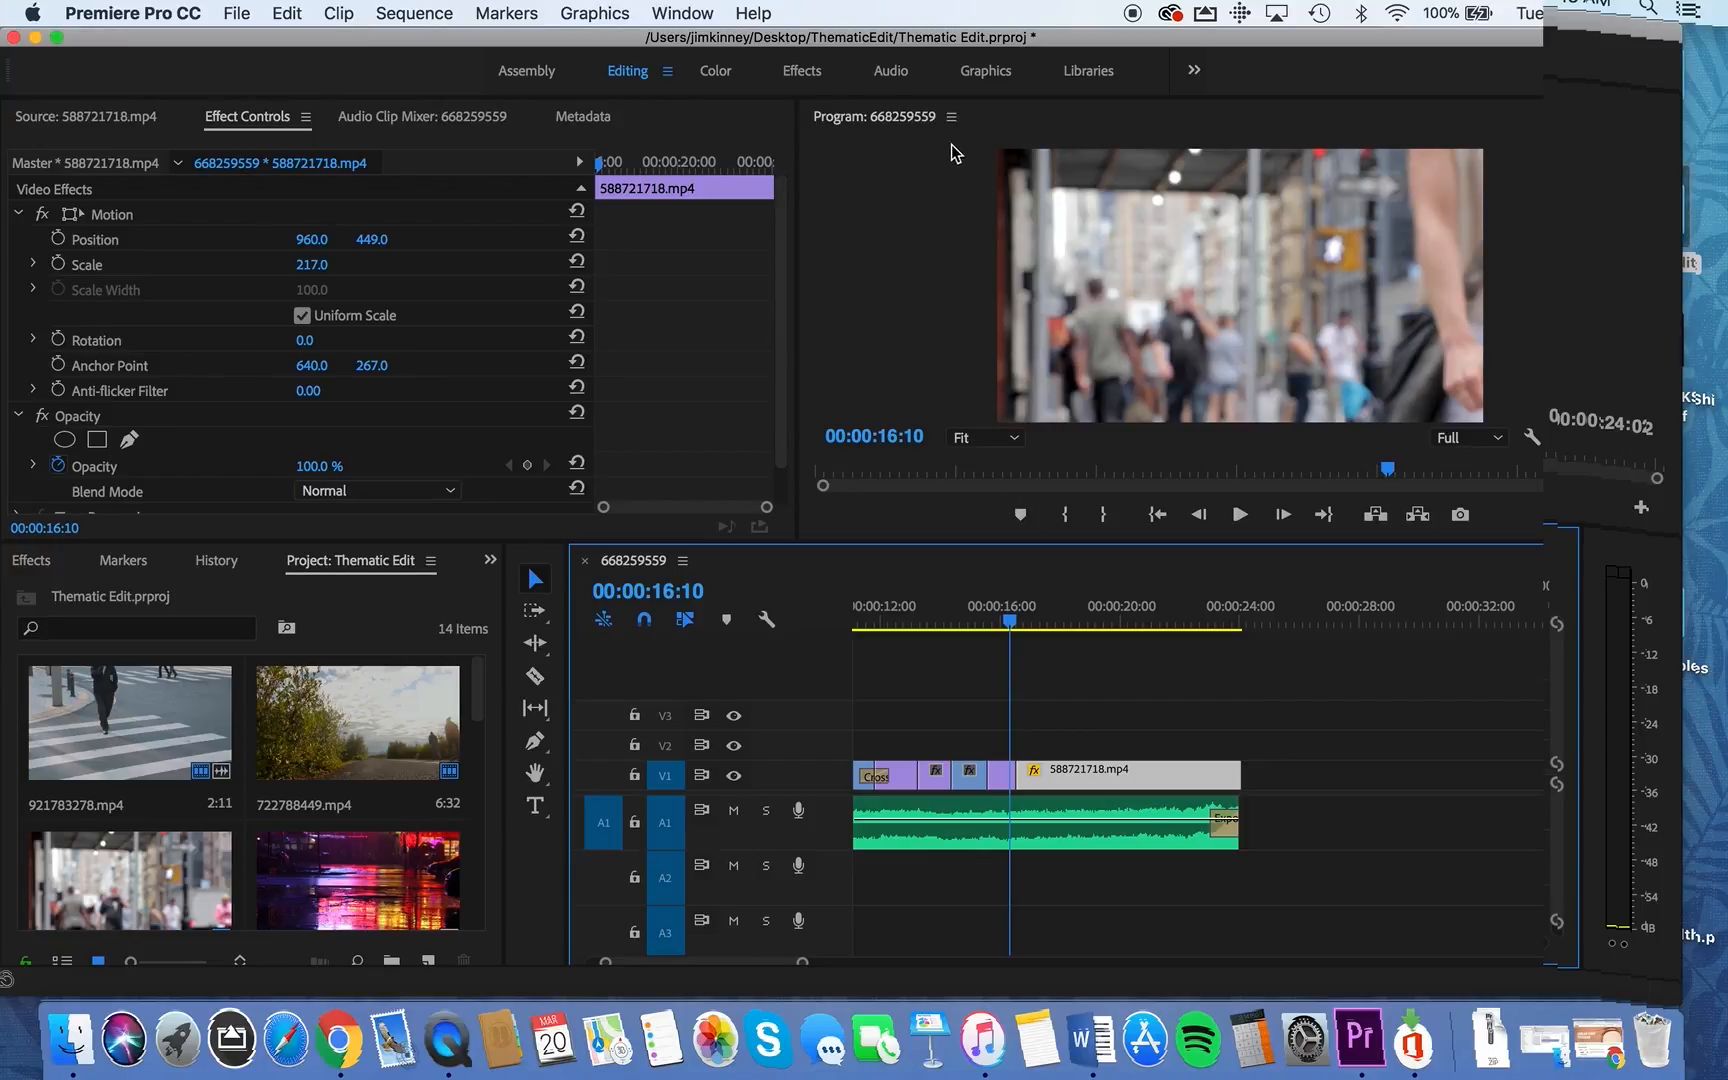
click(802, 73)
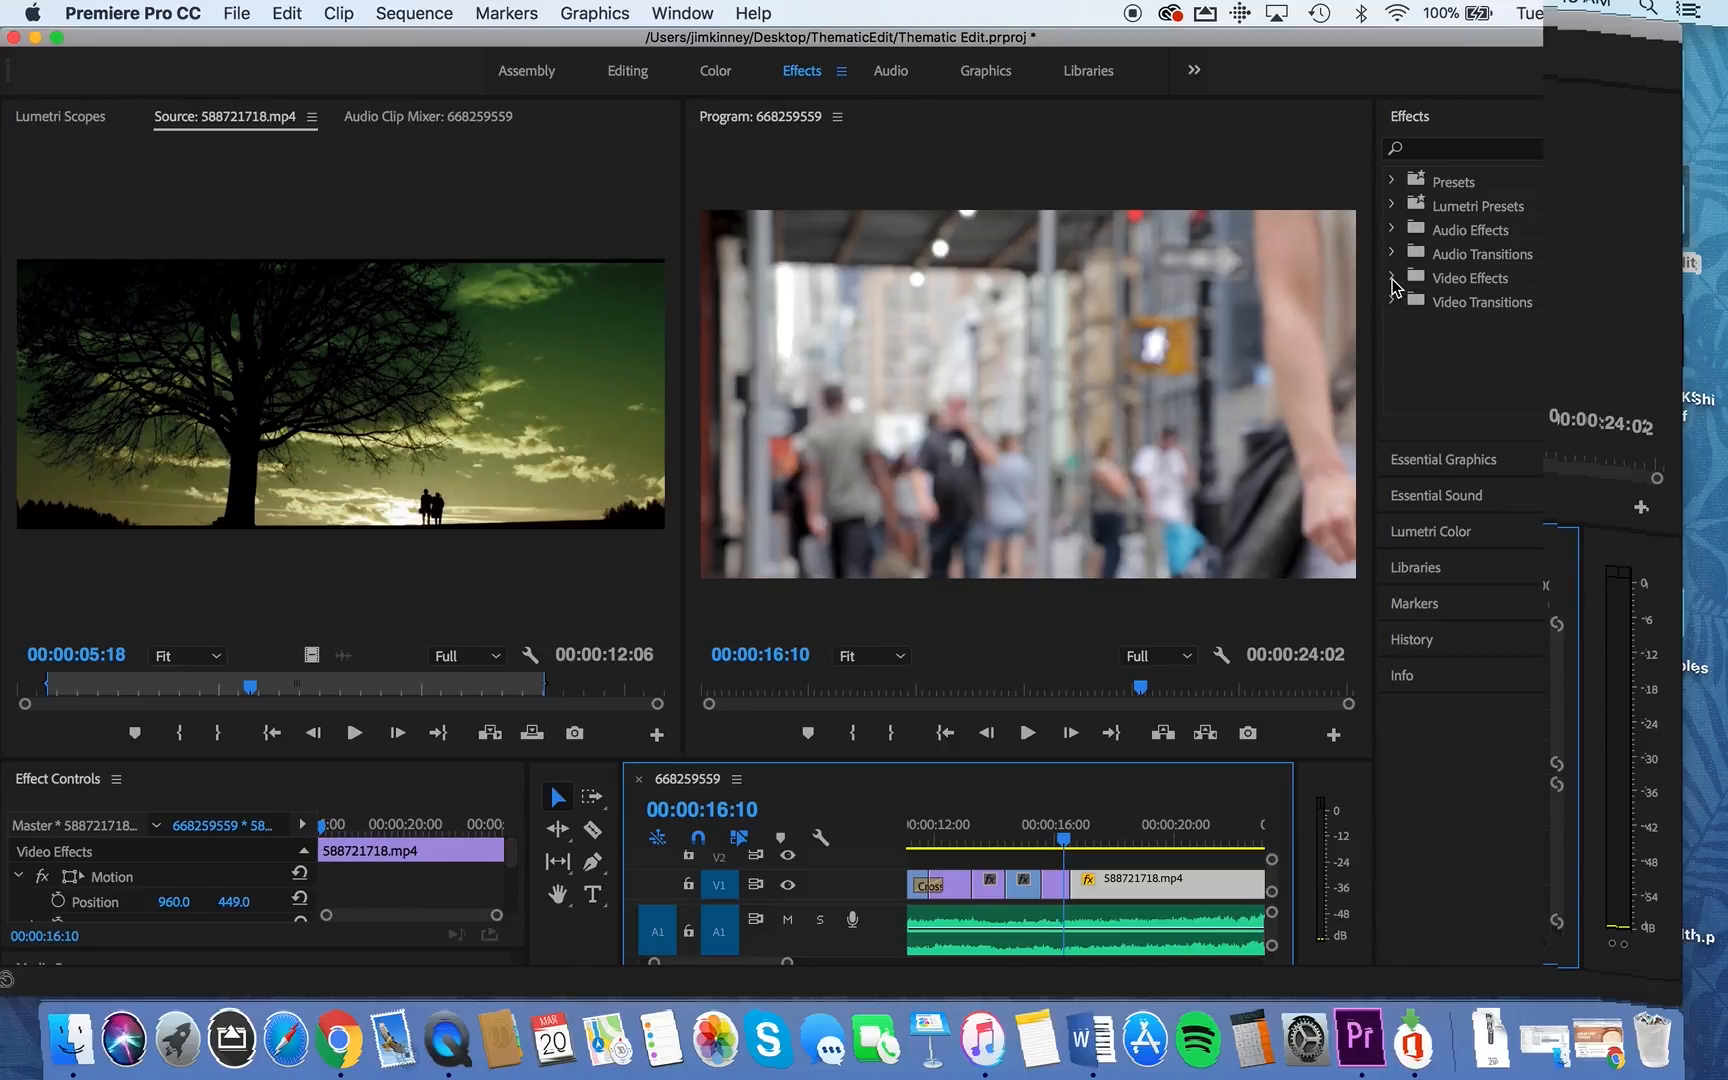
click(1393, 302)
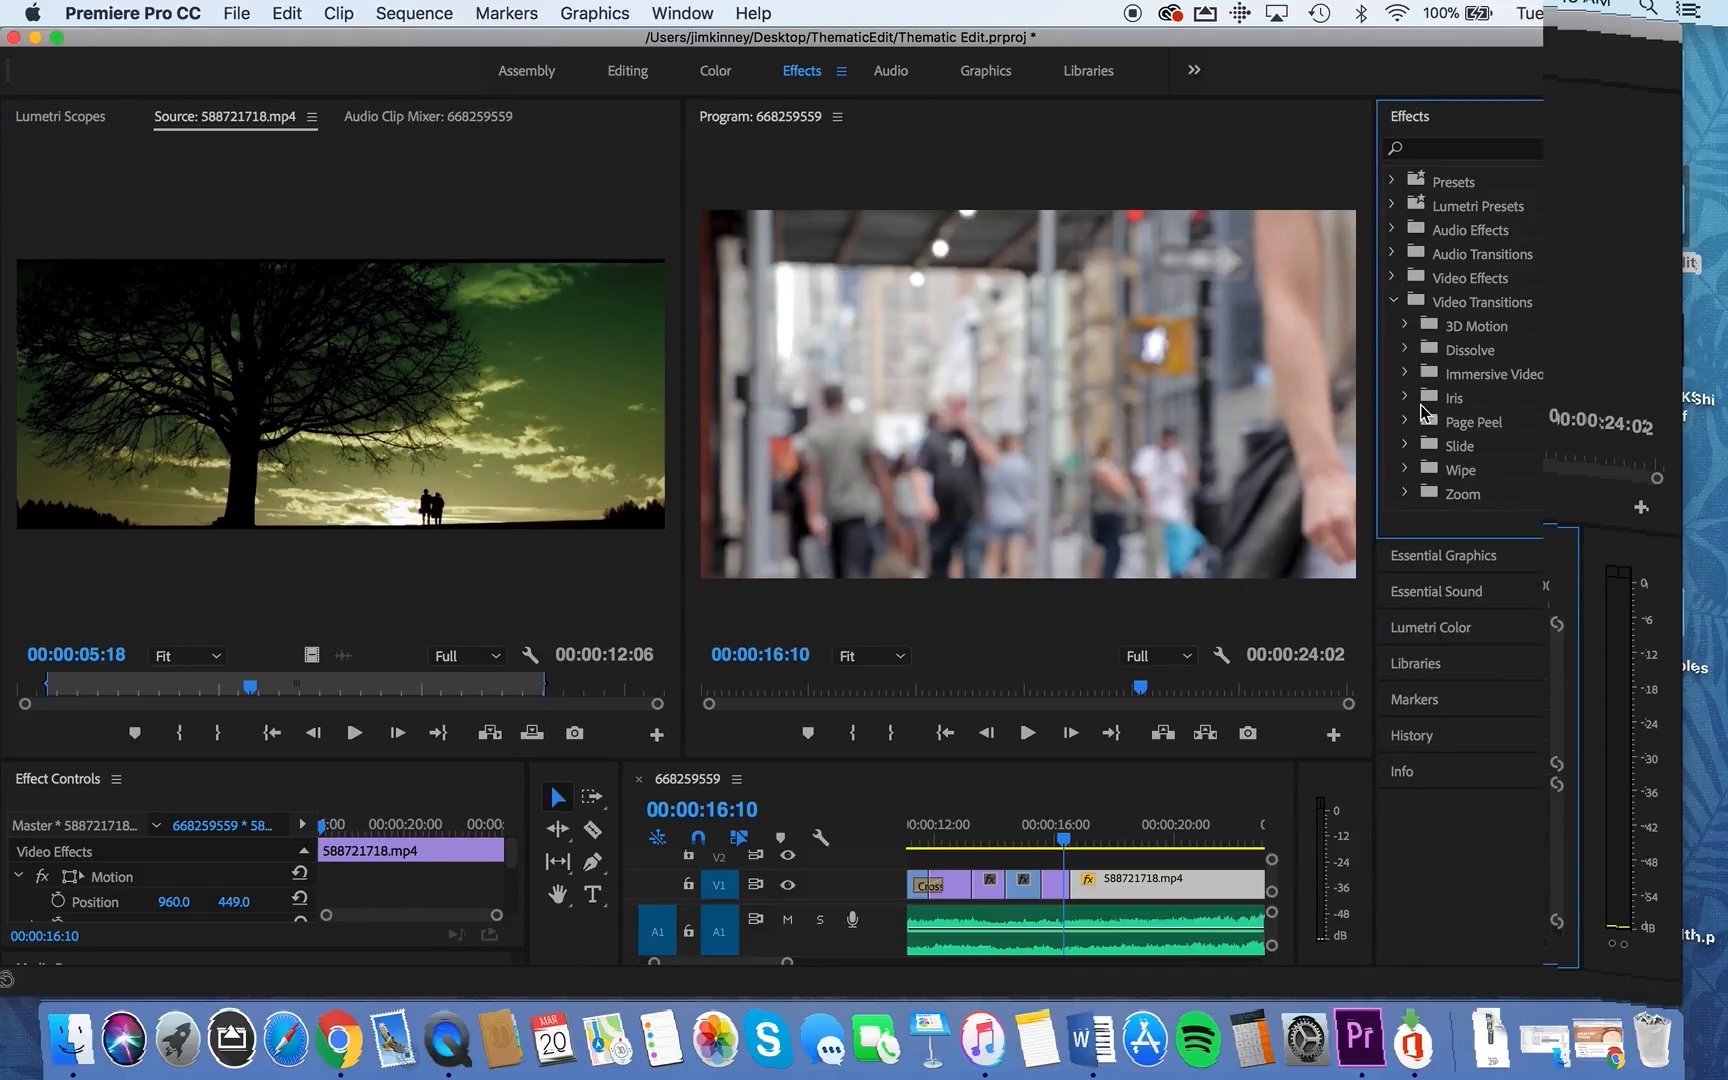
click(1405, 349)
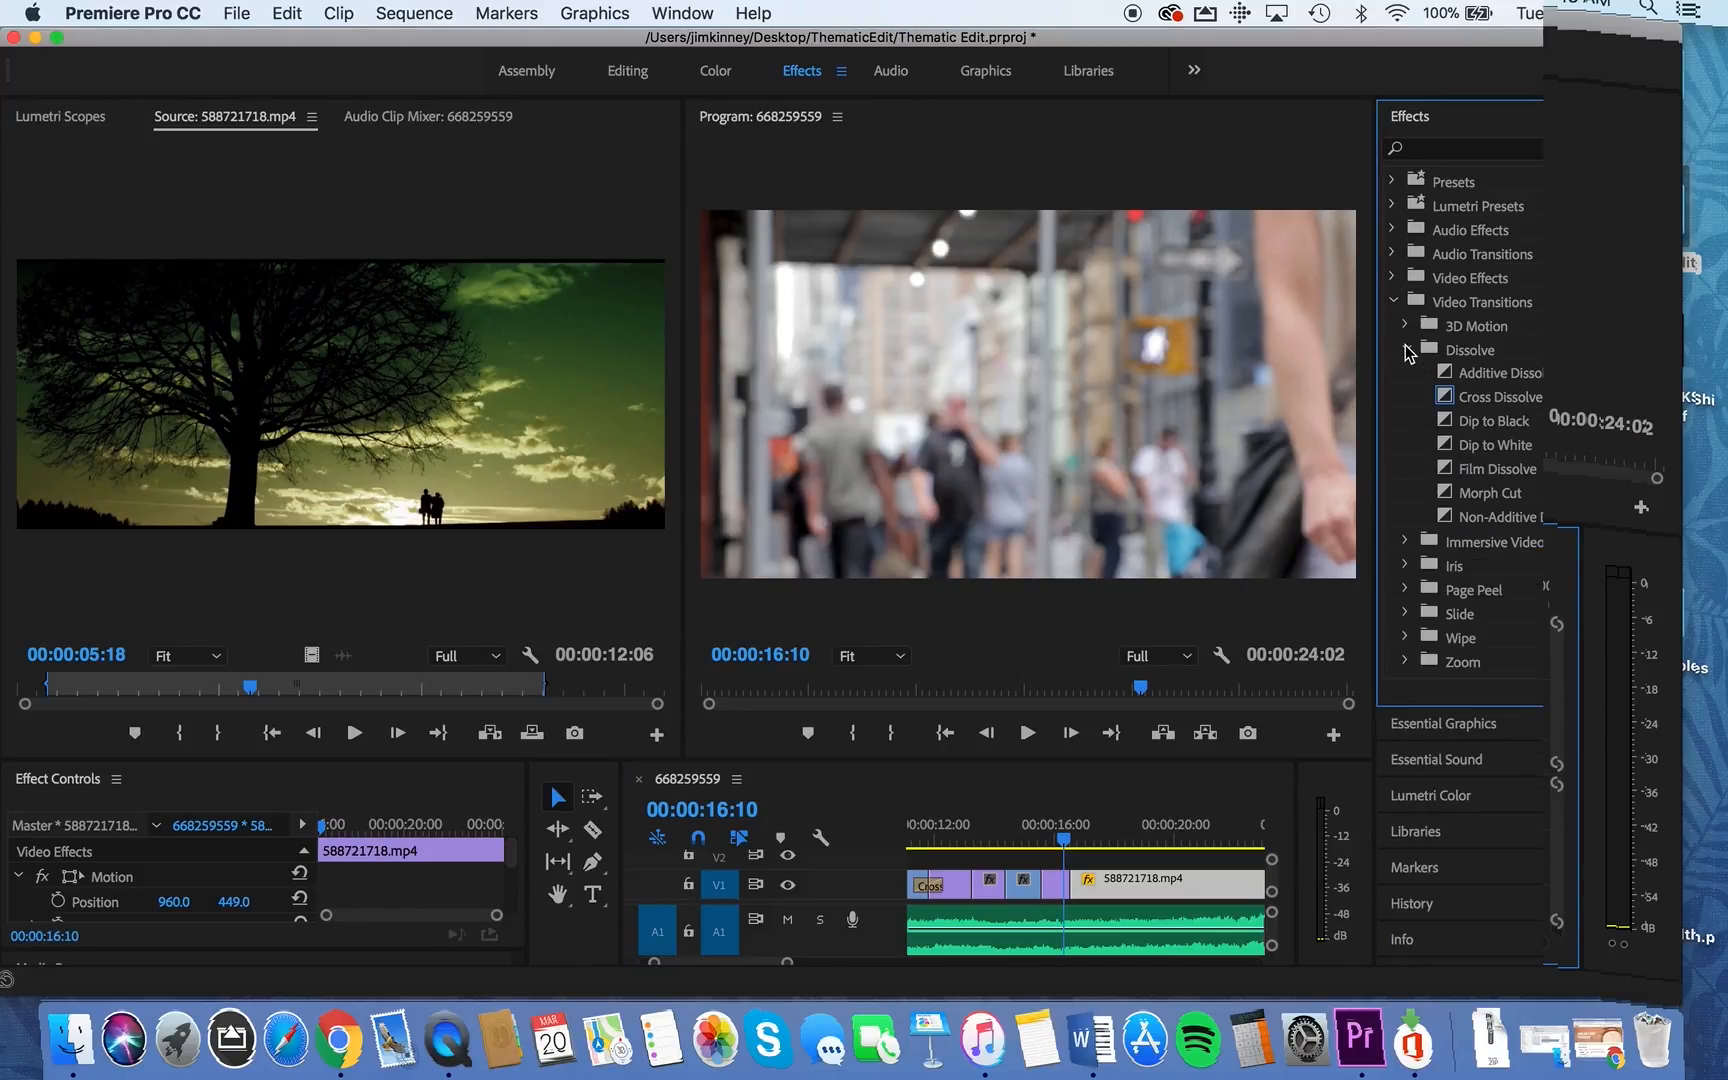
click(1445, 400)
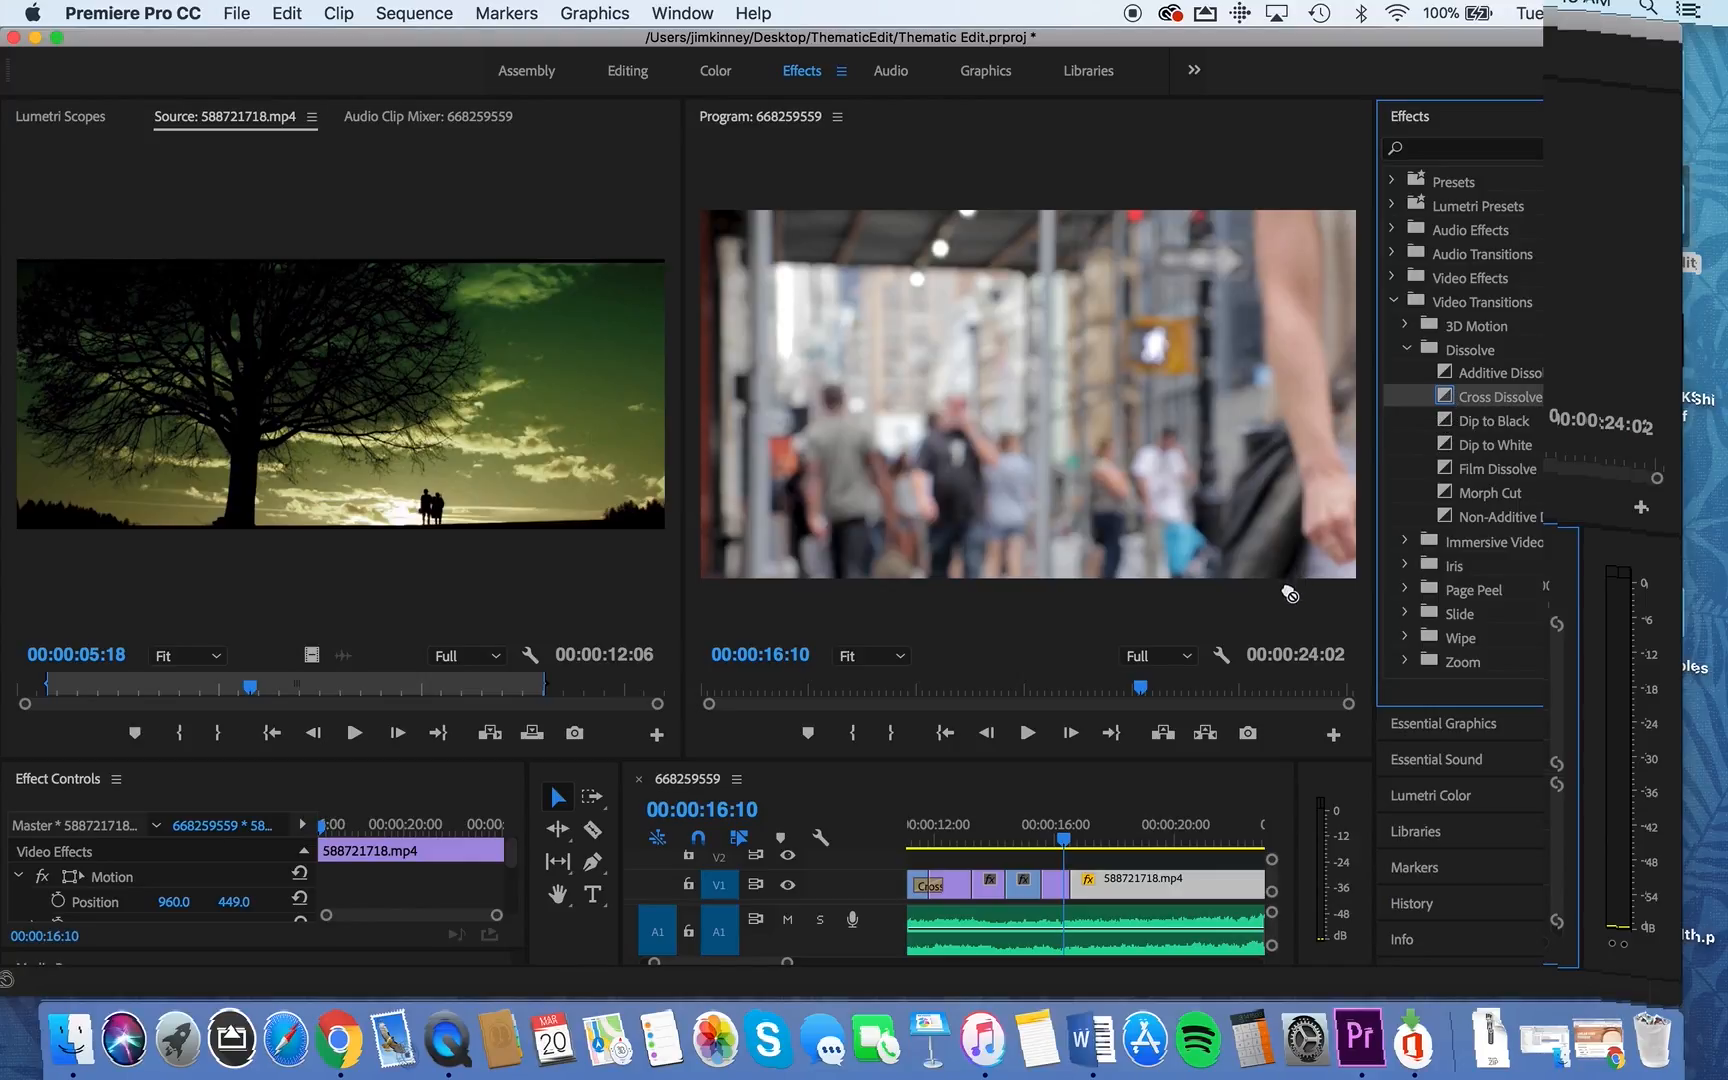
drag(1178, 768, 1220, 850)
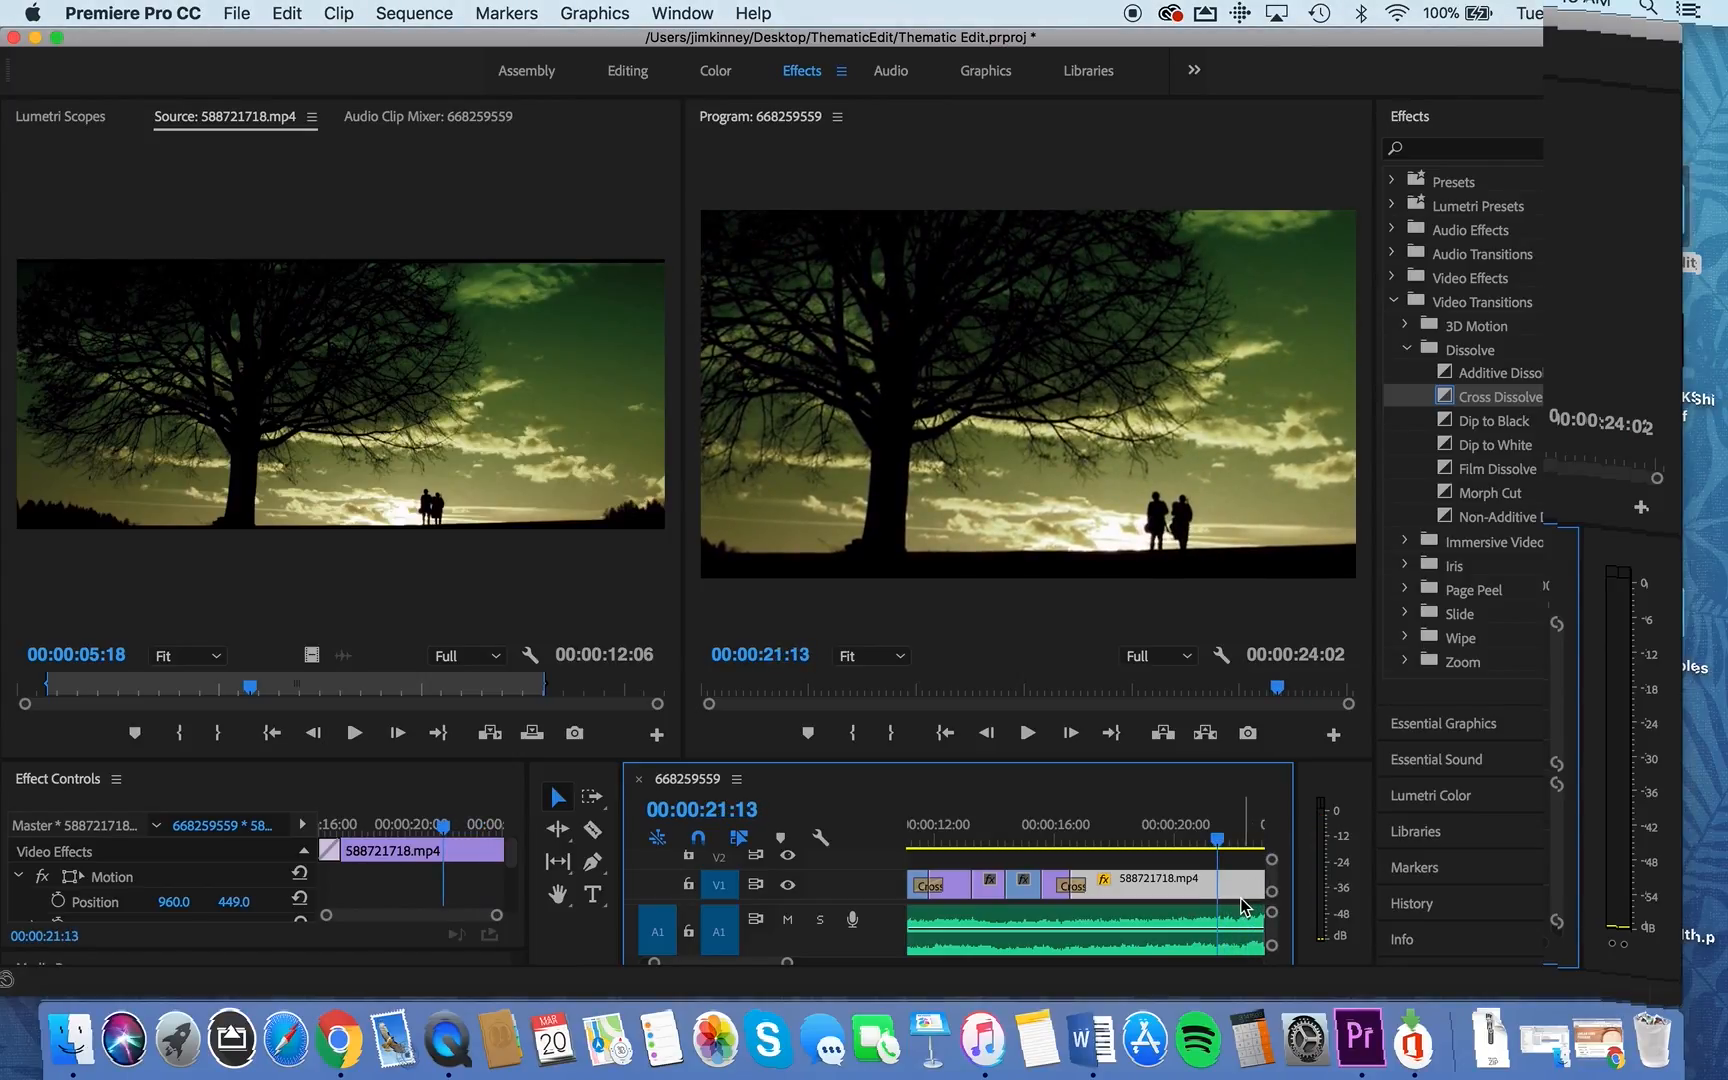
Apply a Dip to Black transition to the end of the last V1 clip and move the playhead back to 00:00:18:21
scroll(1241, 906, right, 5)
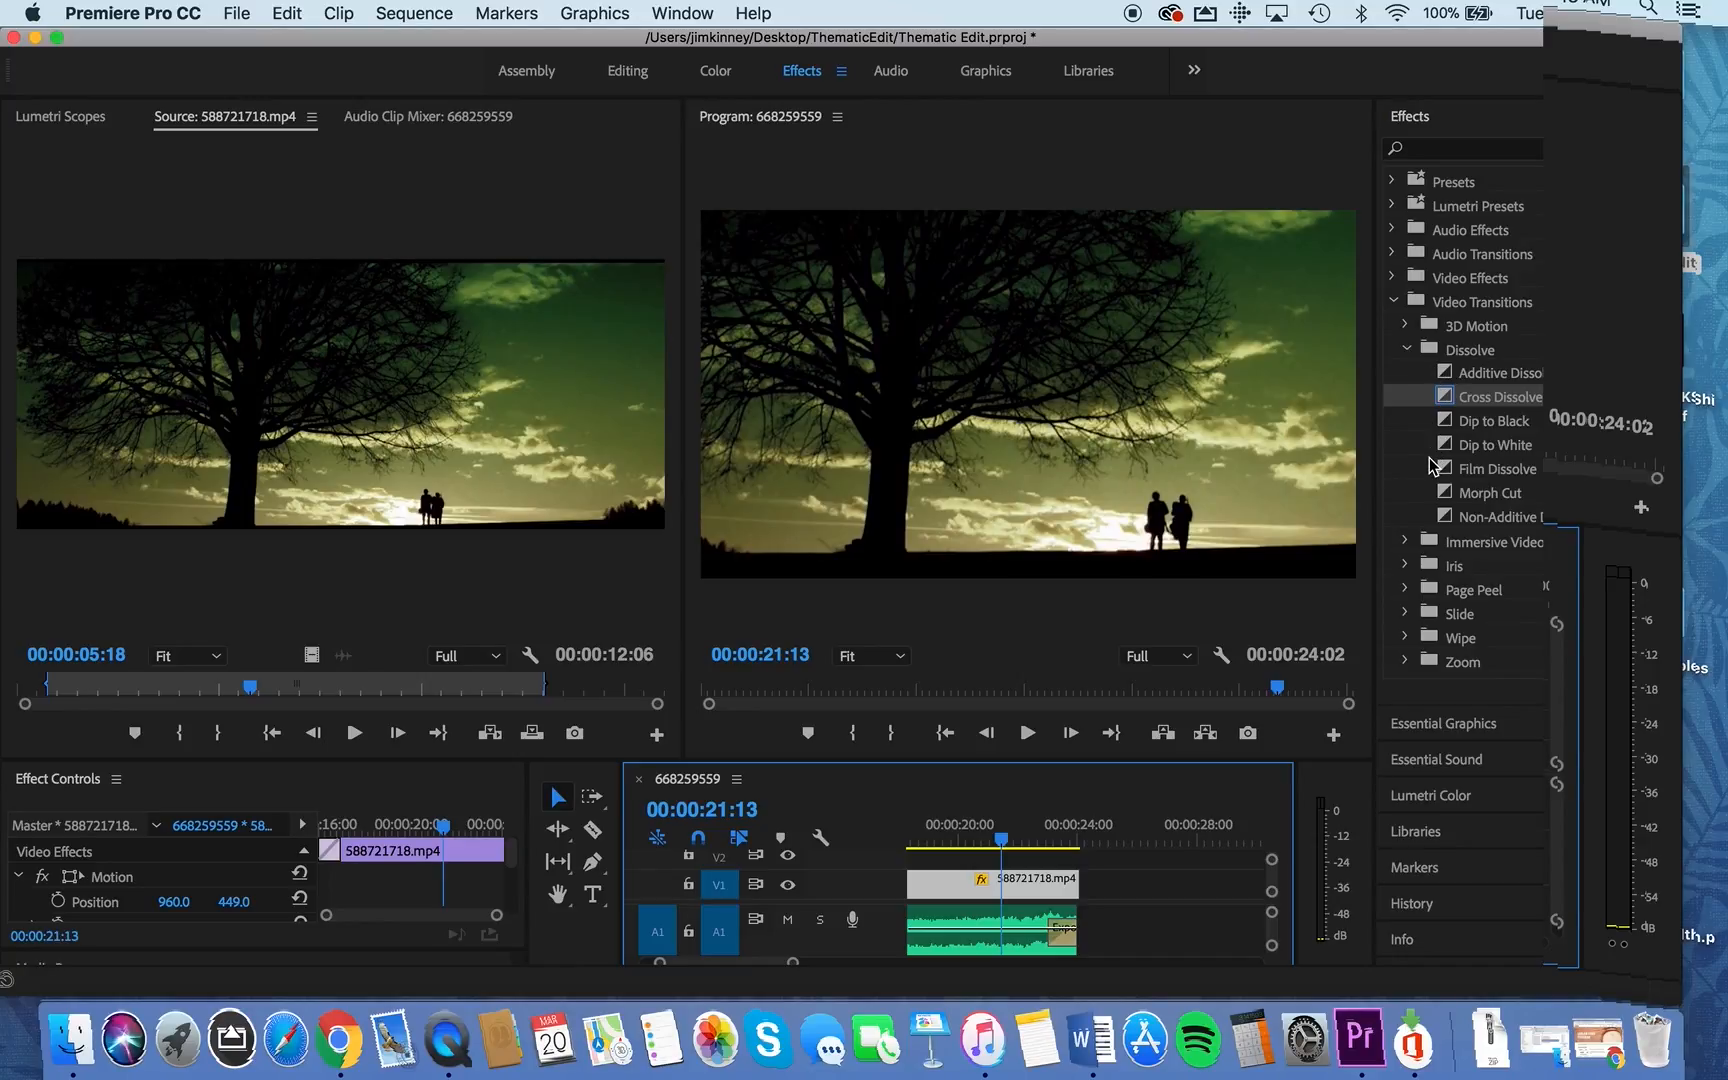
click(1447, 425)
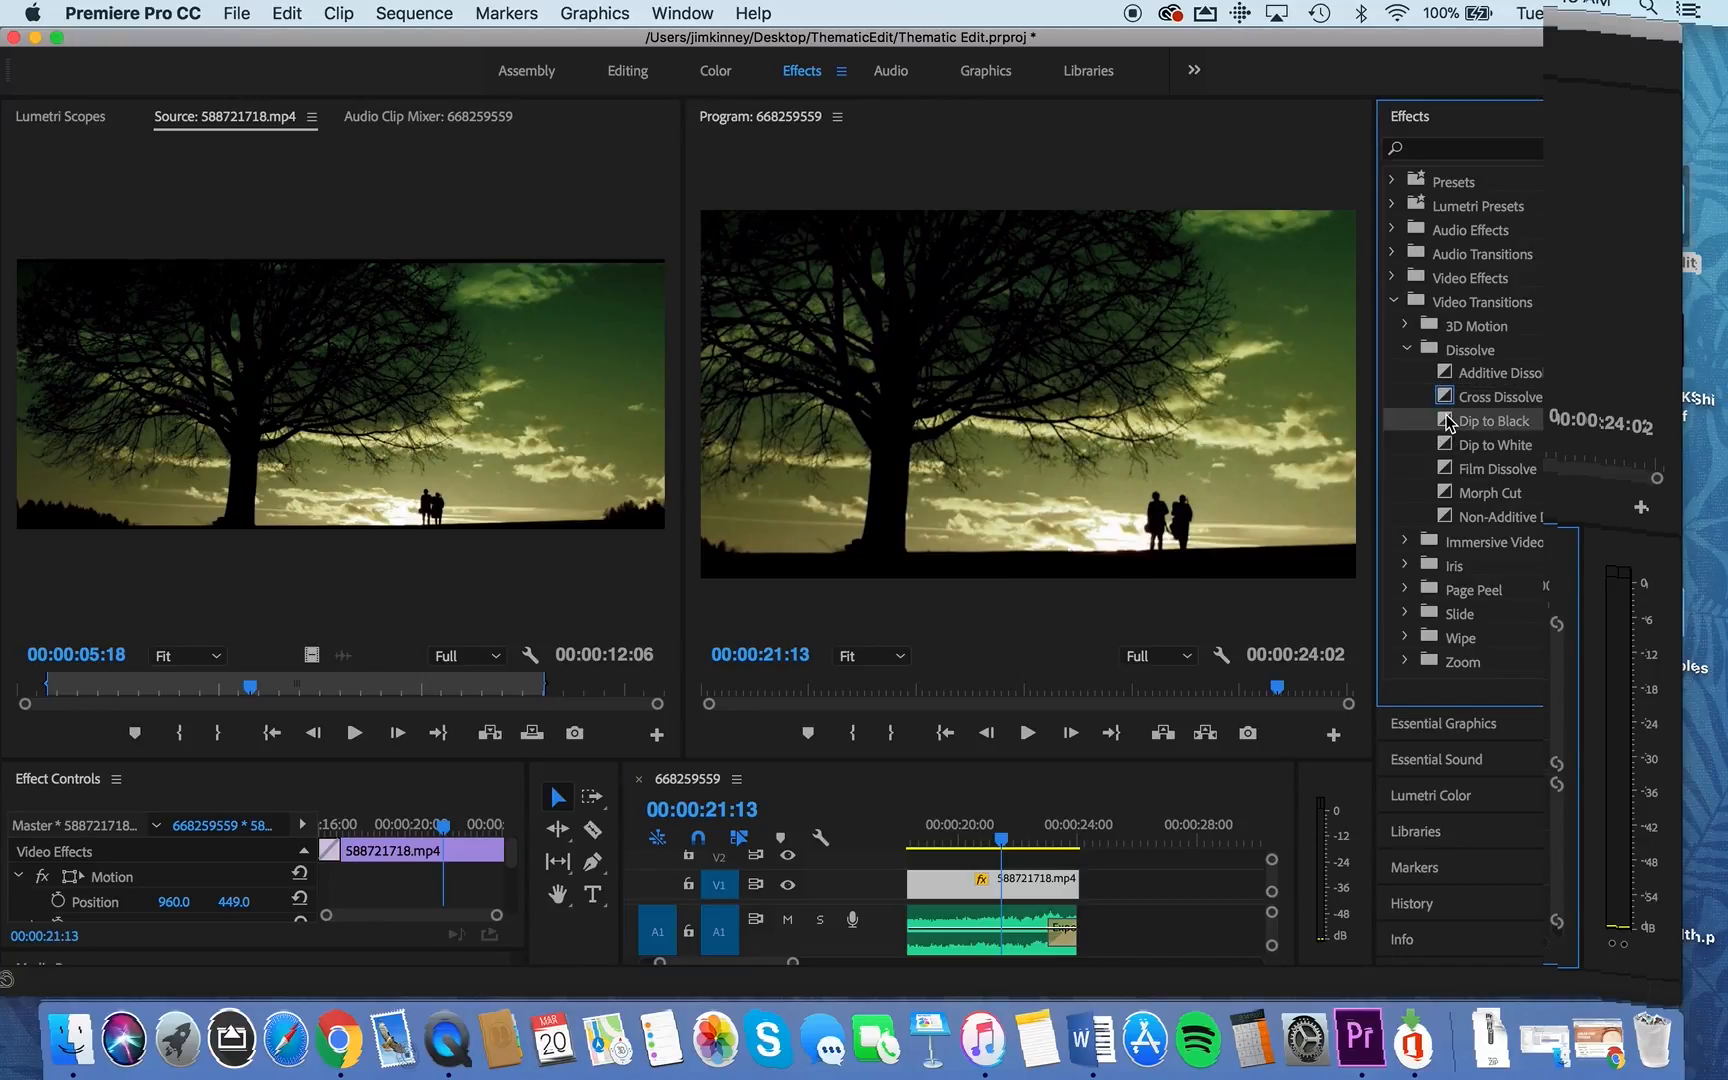
drag(1197, 665, 1080, 907)
drag(1016, 851, 918, 848)
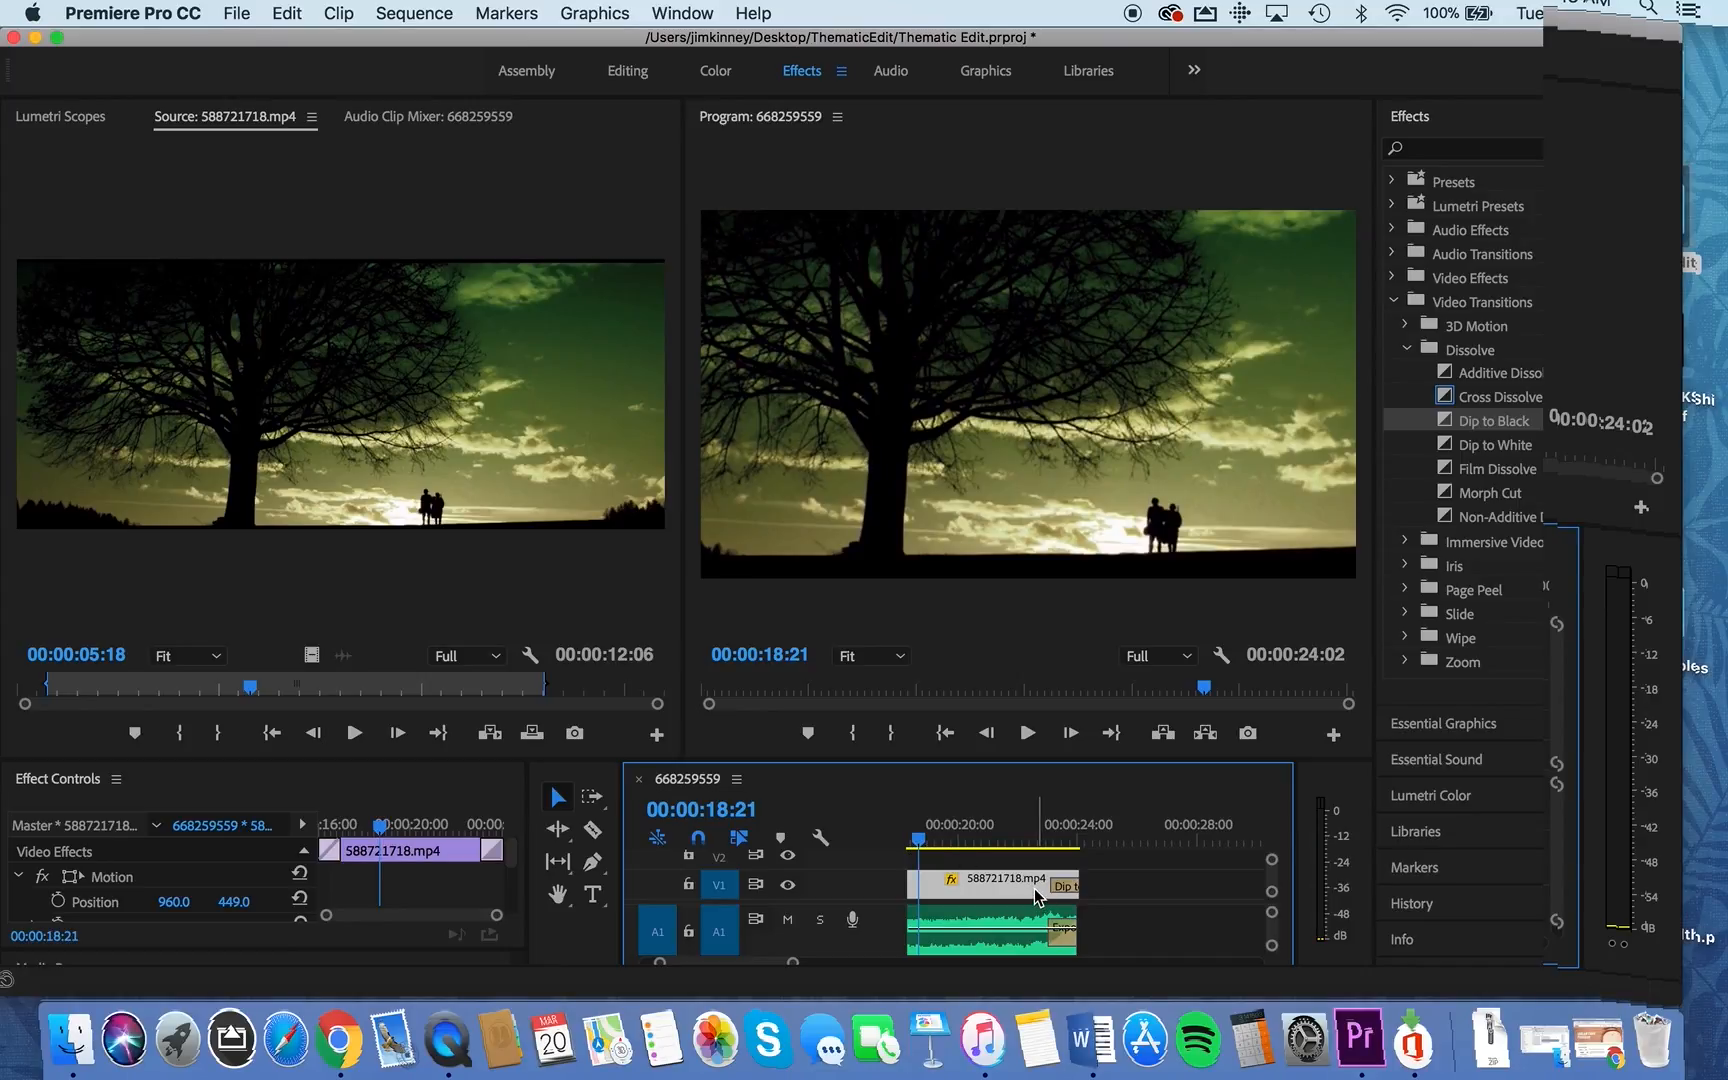
Apply a Dip to Black transition to the start of the first V1 clip and return the playhead to 00:00:00:00
drag(918, 843, 810, 838)
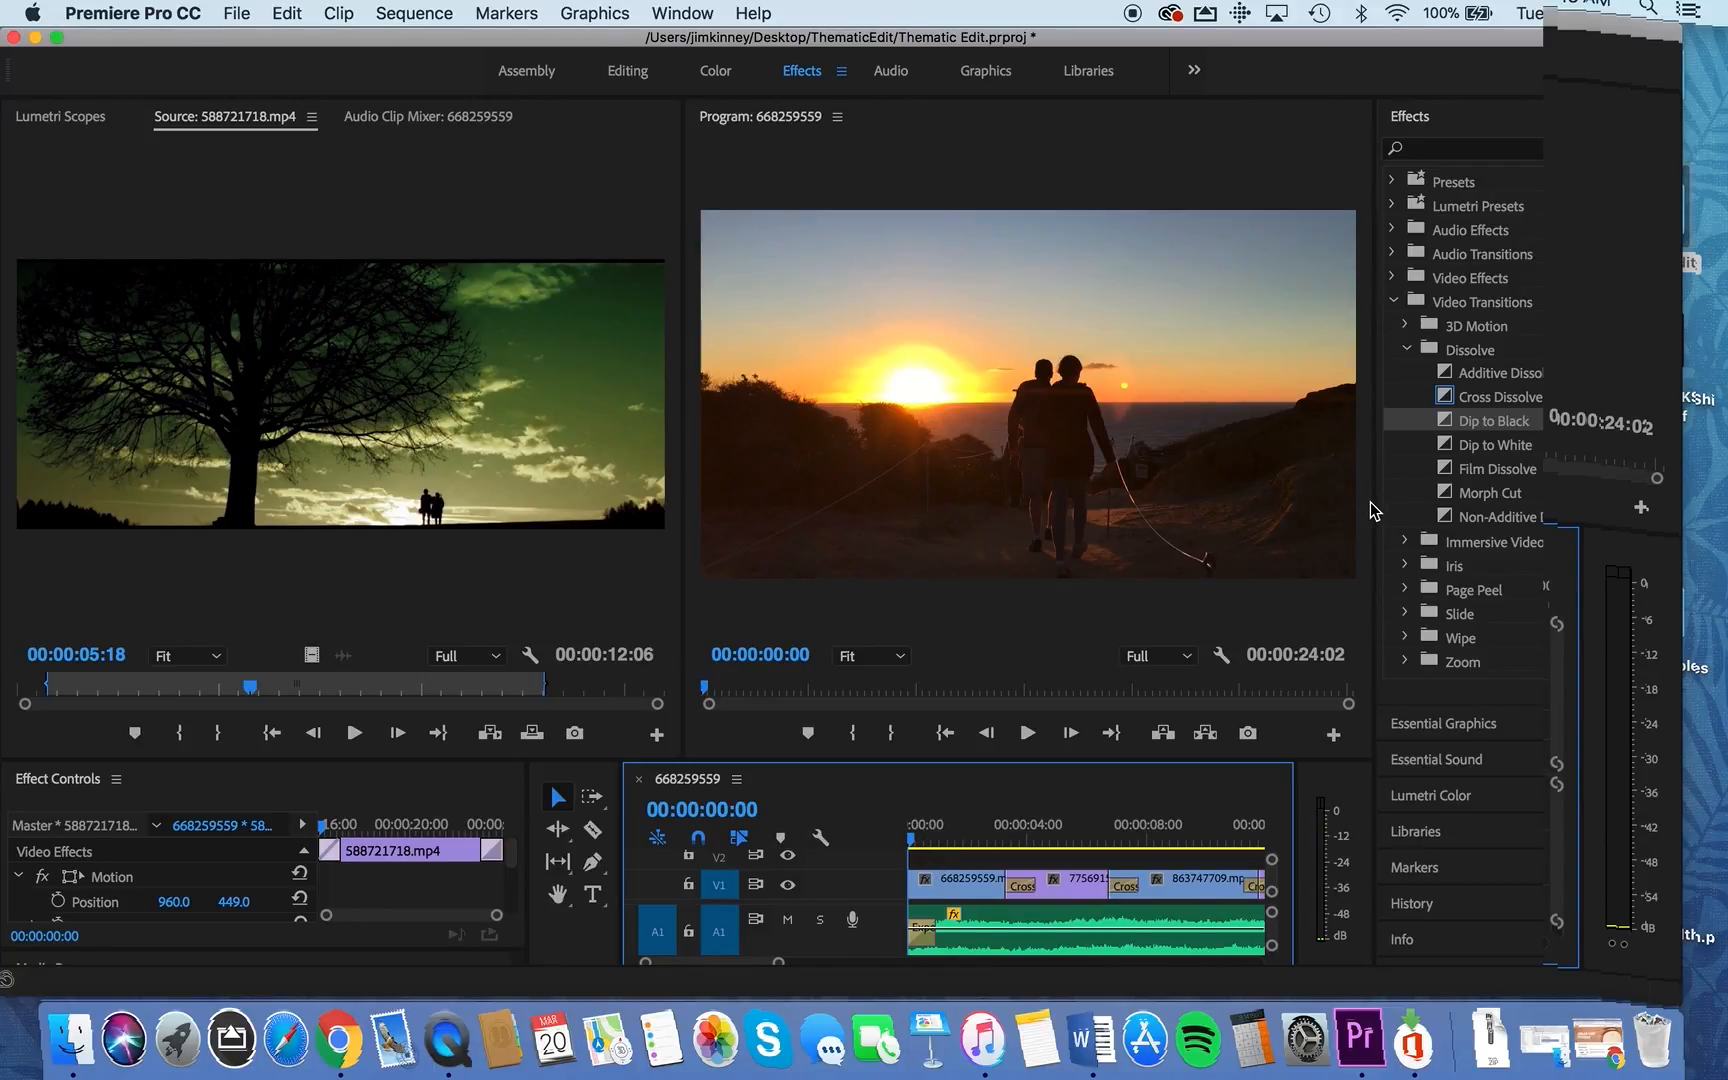
drag(1450, 423, 988, 850)
drag(1000, 848, 822, 838)
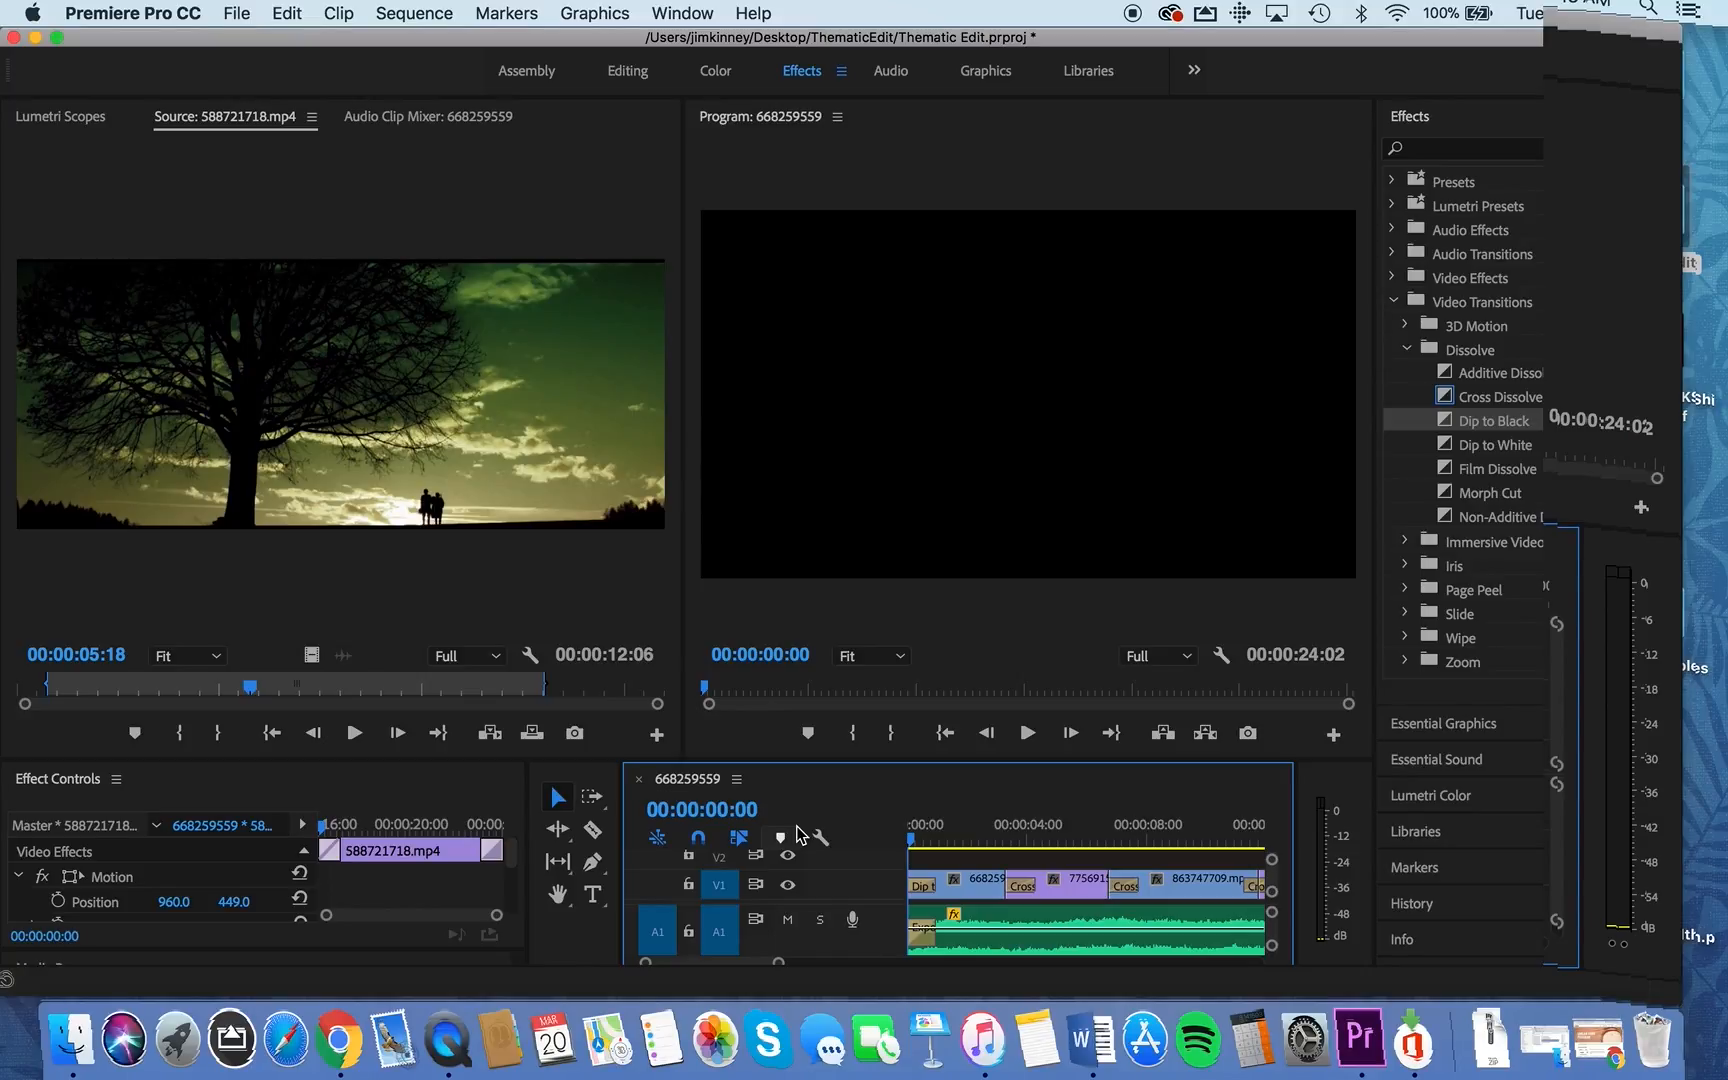